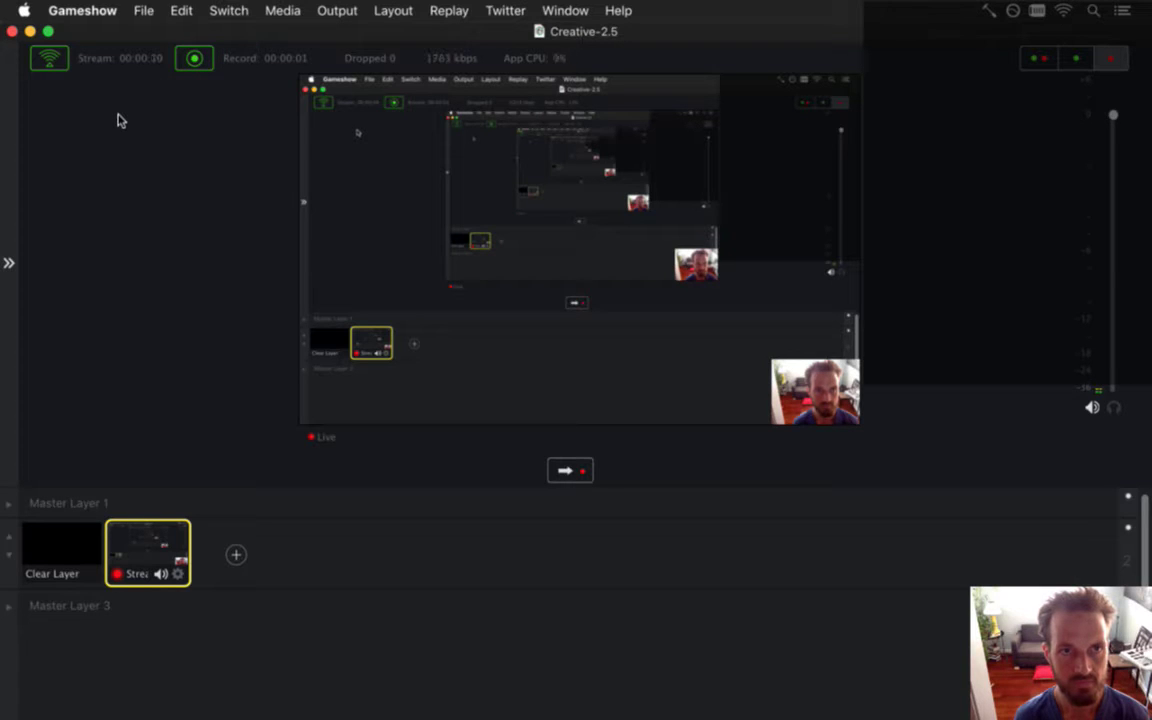
# Step: Minimize the Gameshow stream window and switch to the IceBoss dragon head artwork in Photoshop
pyautogui.click(30, 32)
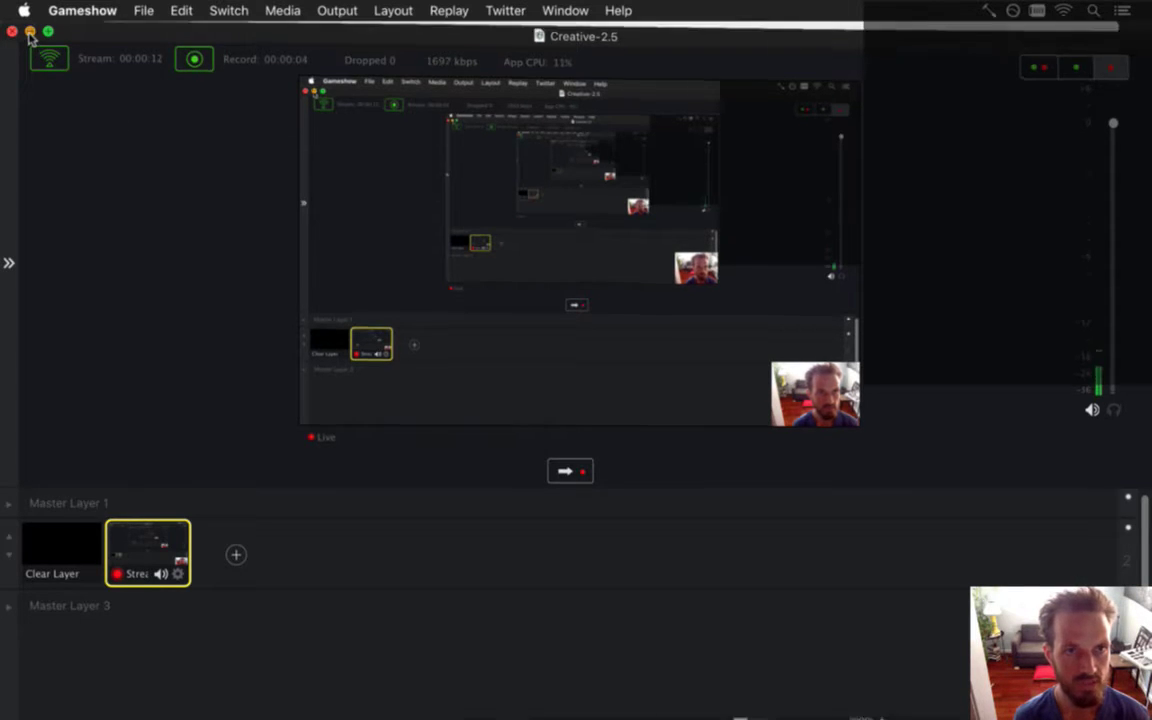
pyautogui.press('F11')
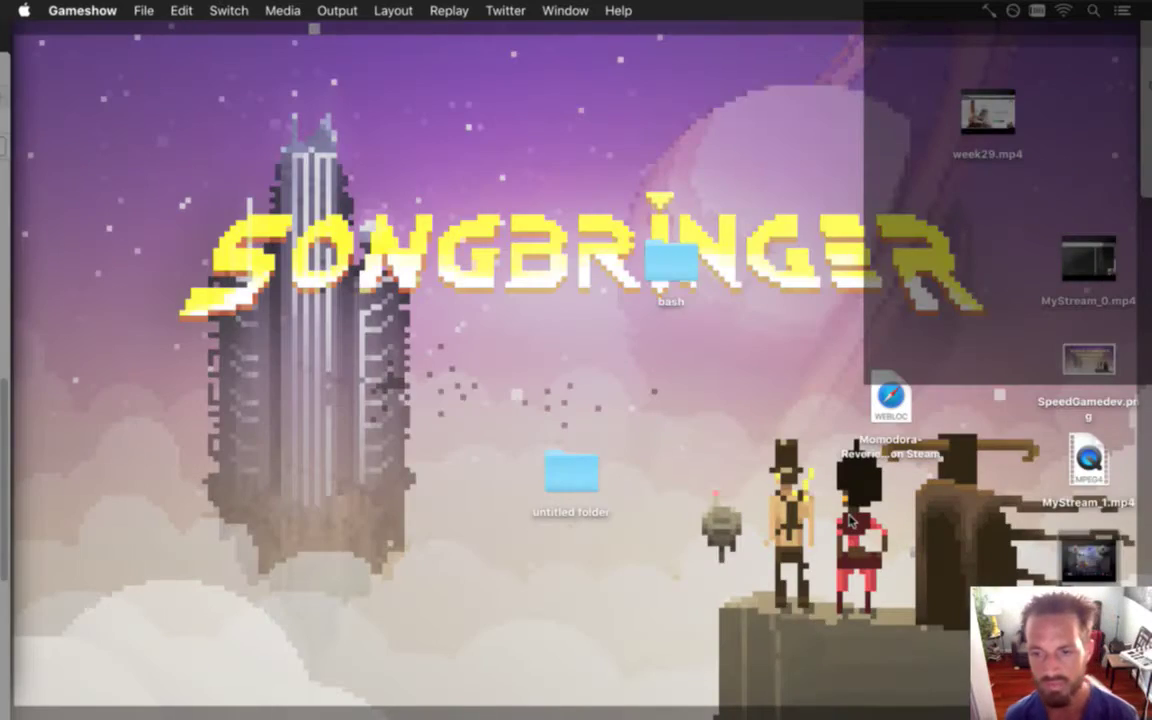
pyautogui.press('F11')
pyautogui.press('F11')
pyautogui.press('F11')
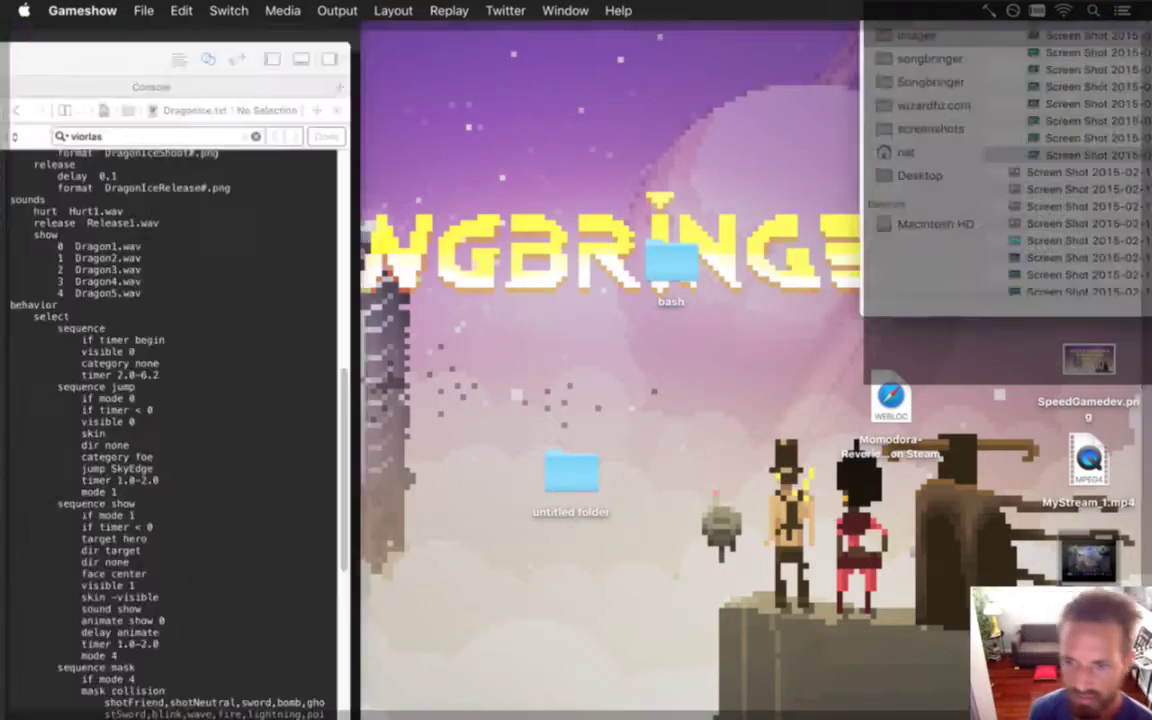
pyautogui.press('super+Tab')
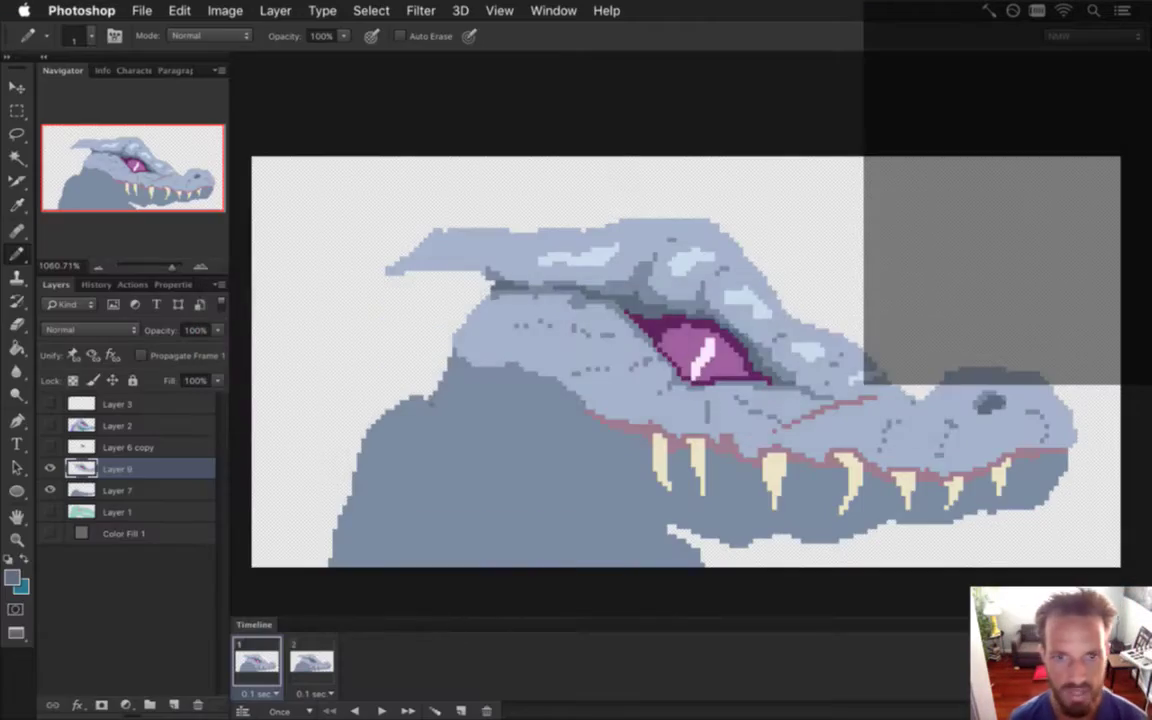
pyautogui.press('super+Tab')
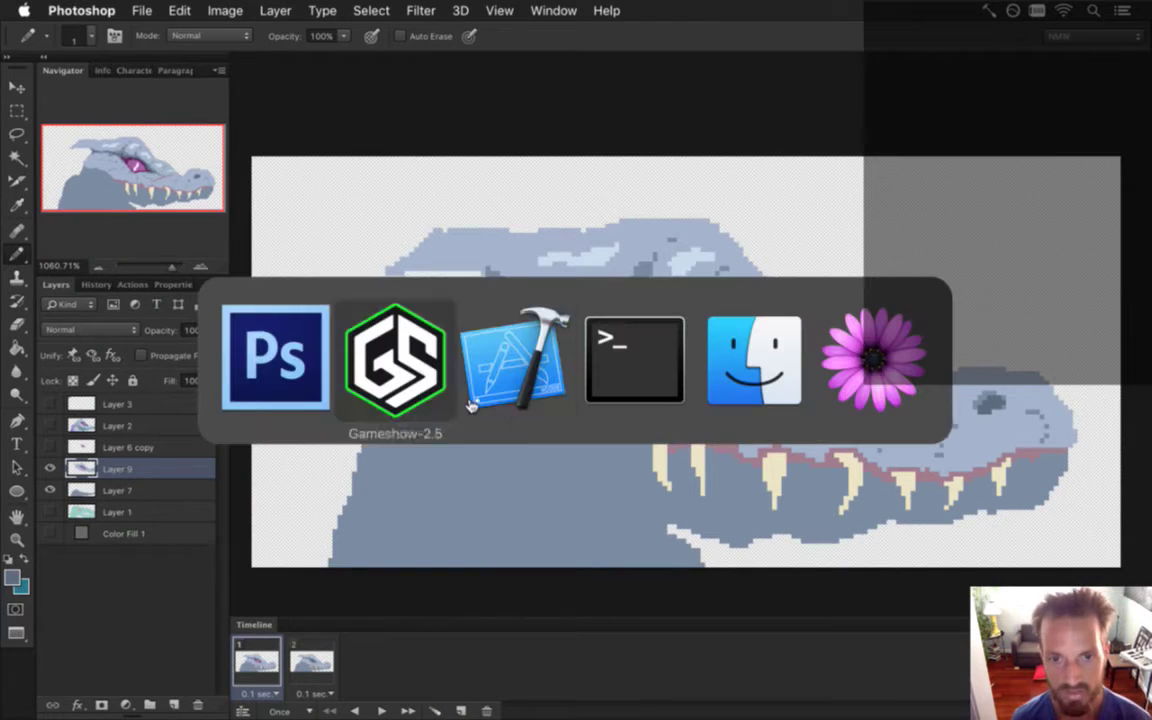
# Step: Raise the volume, pause the game and open its Settings
pyautogui.click(480, 398)
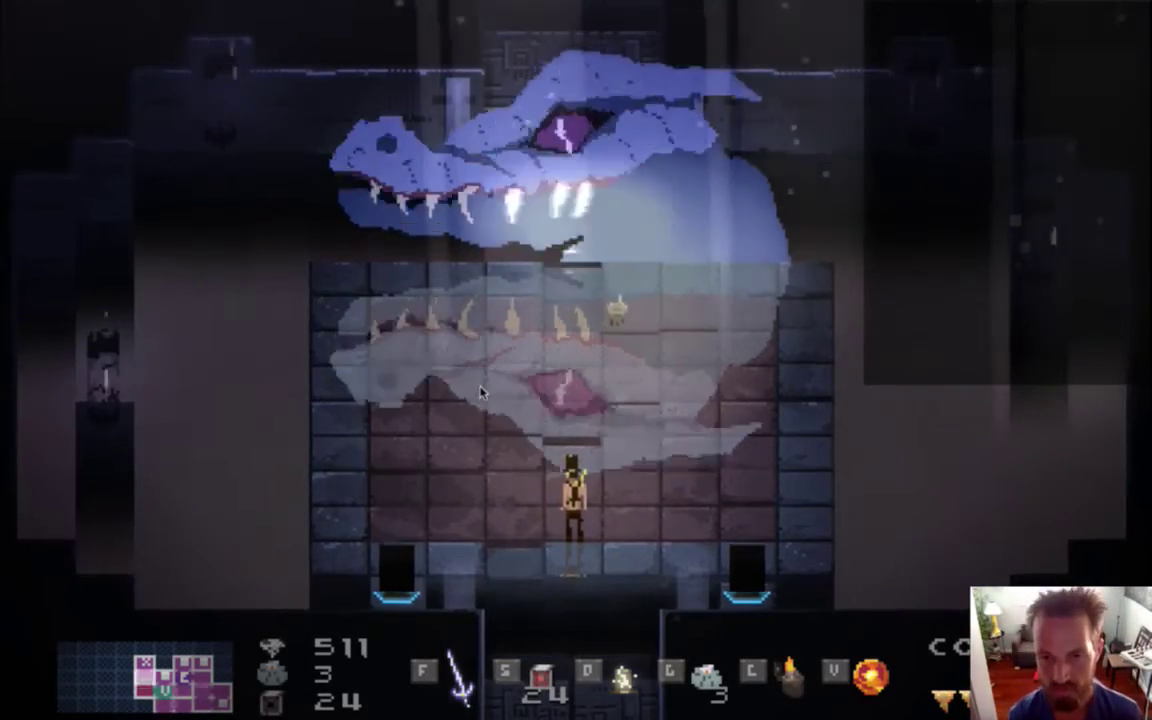
pyautogui.press('XF86AudioRaiseVolume')
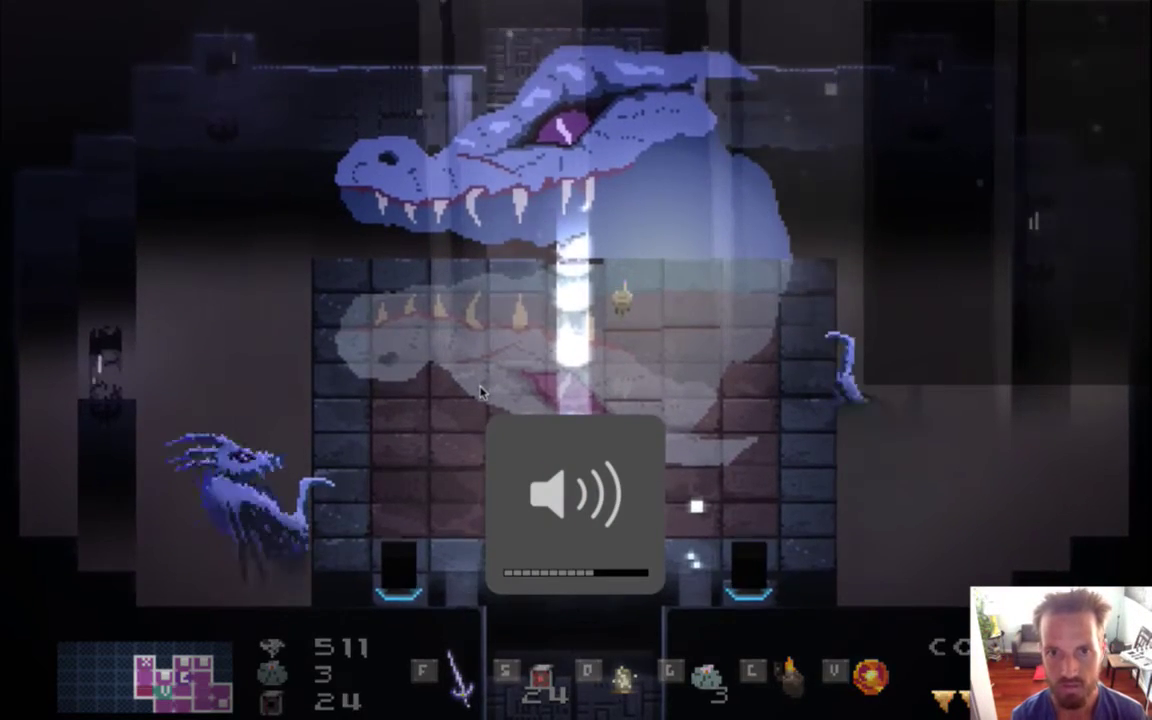
pyautogui.press('Escape')
pyautogui.press('Down')
pyautogui.press('Return')
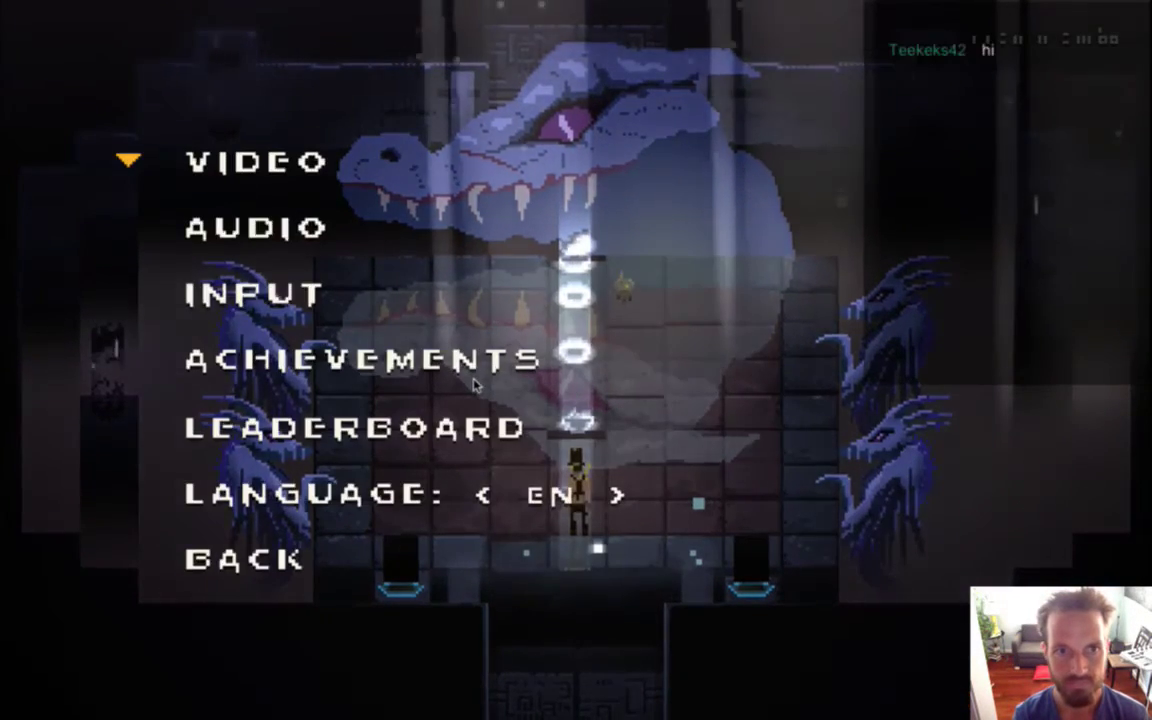
# Step: Review the Video settings (Borderless, Auto ratio, Awesome quality), then back out and resume the fight
pyautogui.press('Down')
pyautogui.press('Up')
pyautogui.press('Return')
pyautogui.press('Down')
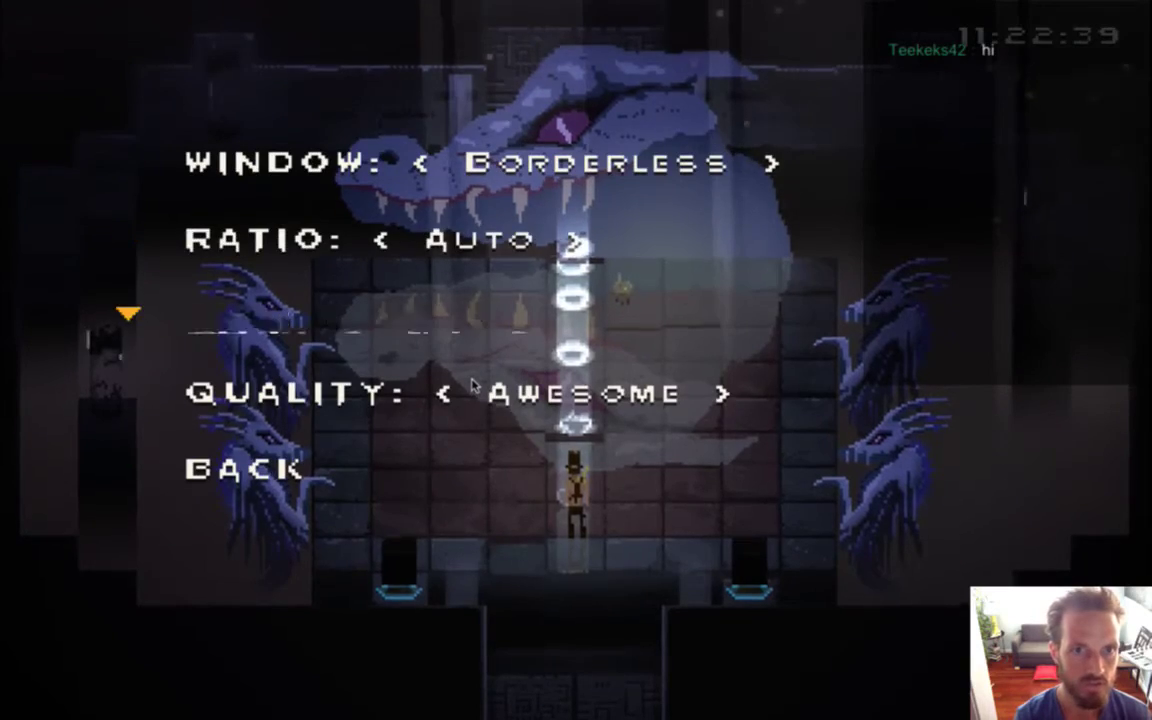
pyautogui.press('Escape')
pyautogui.press('Escape')
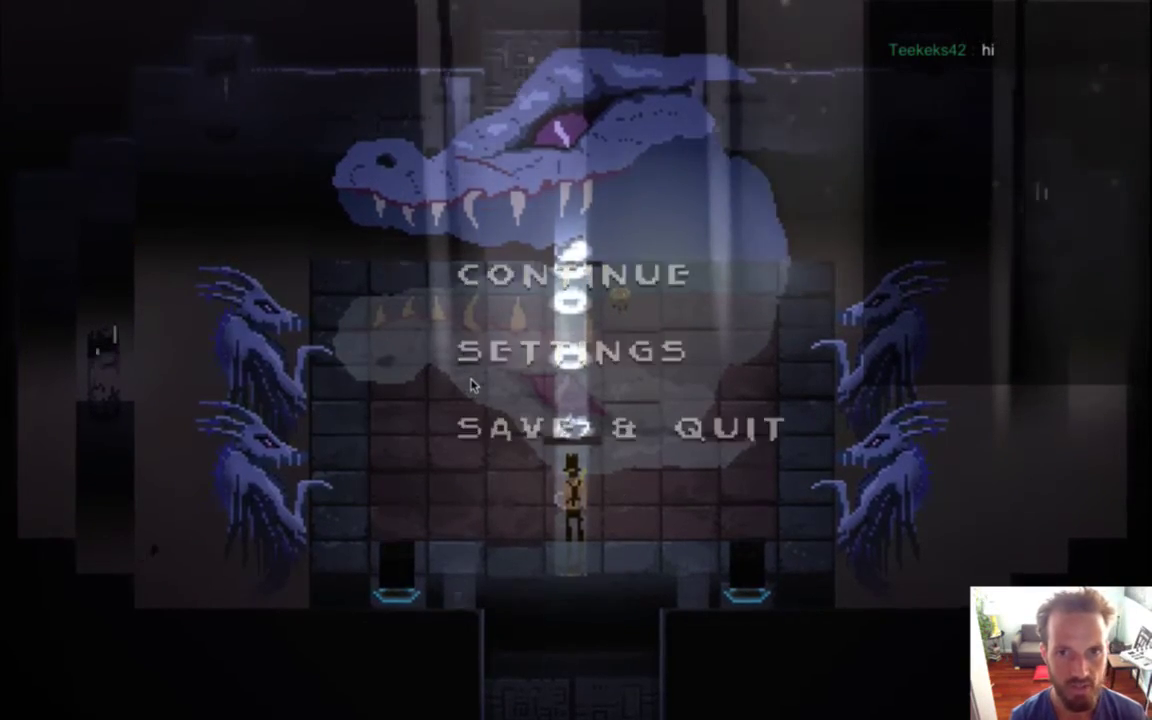
pyautogui.press('Escape')
pyautogui.press('Left')
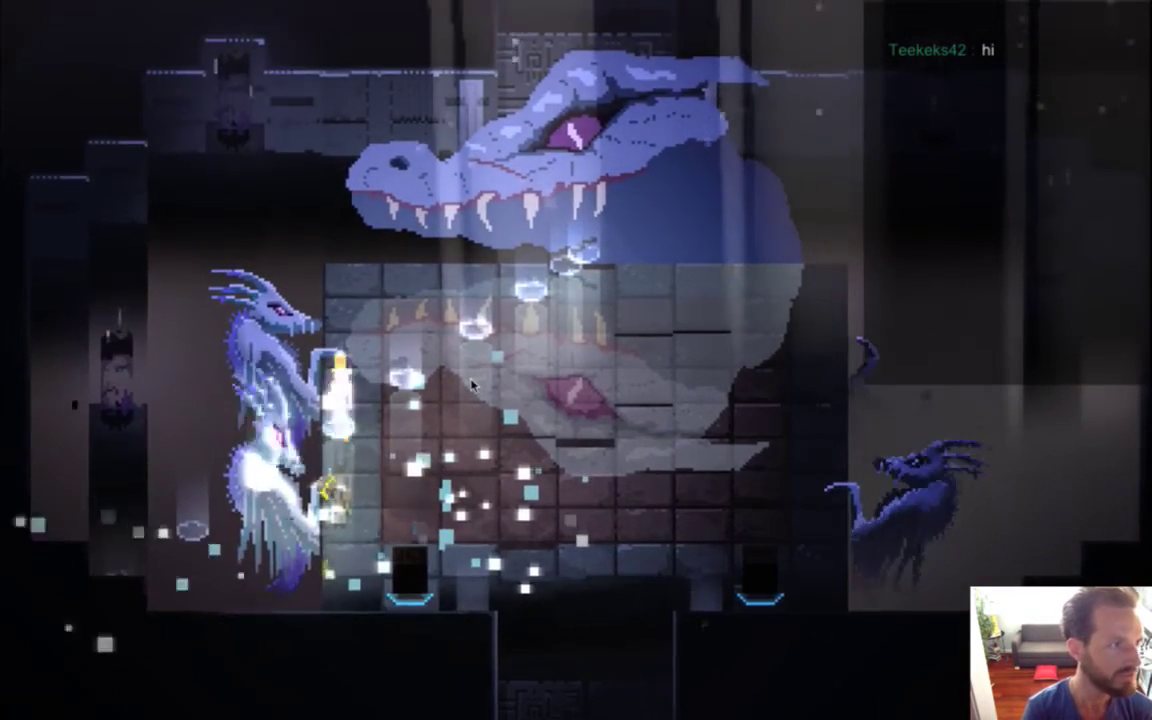
# Step: Run the hero around the IceBoss arena to watch the dragon head sprite in action
pyautogui.press('Right')
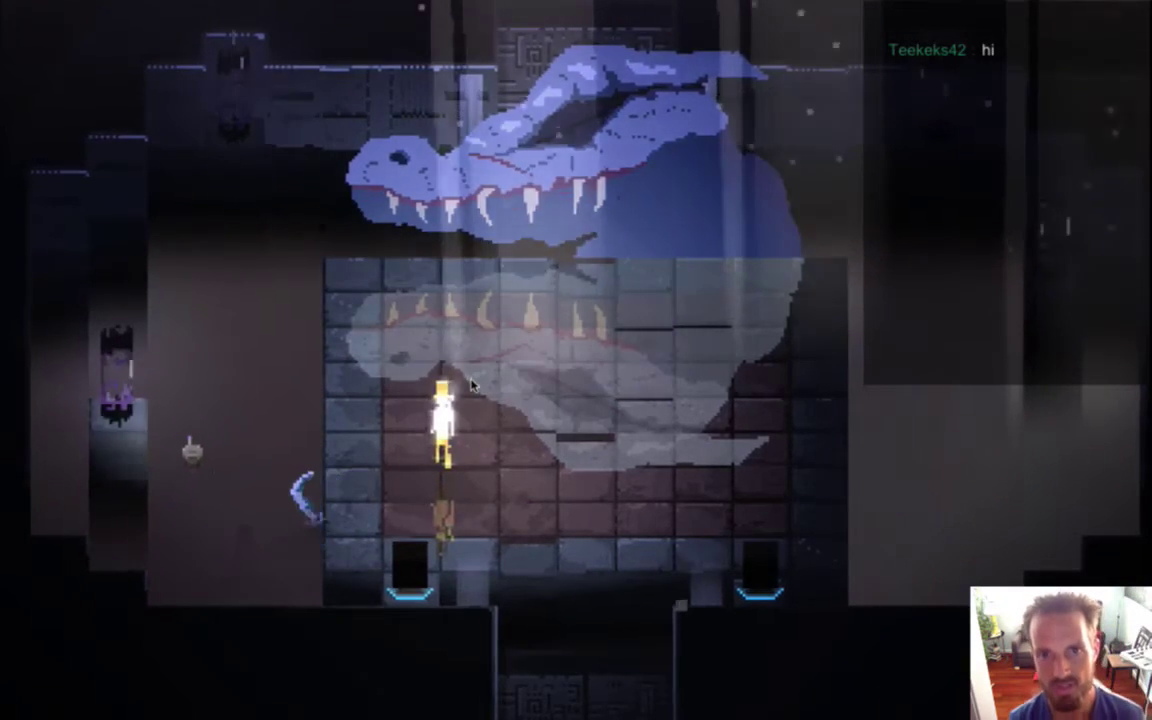
pyautogui.press('Right')
pyautogui.press('Right')
pyautogui.press('Left')
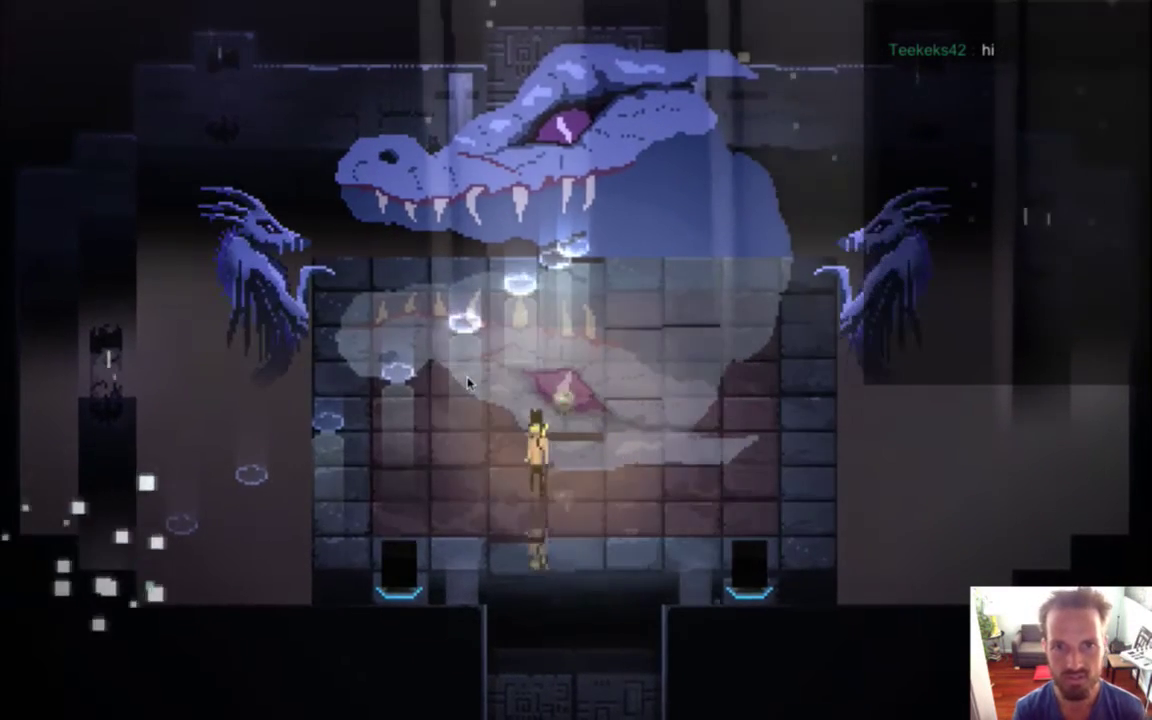
pyautogui.press('Right')
pyautogui.press('Right')
pyautogui.press('Down')
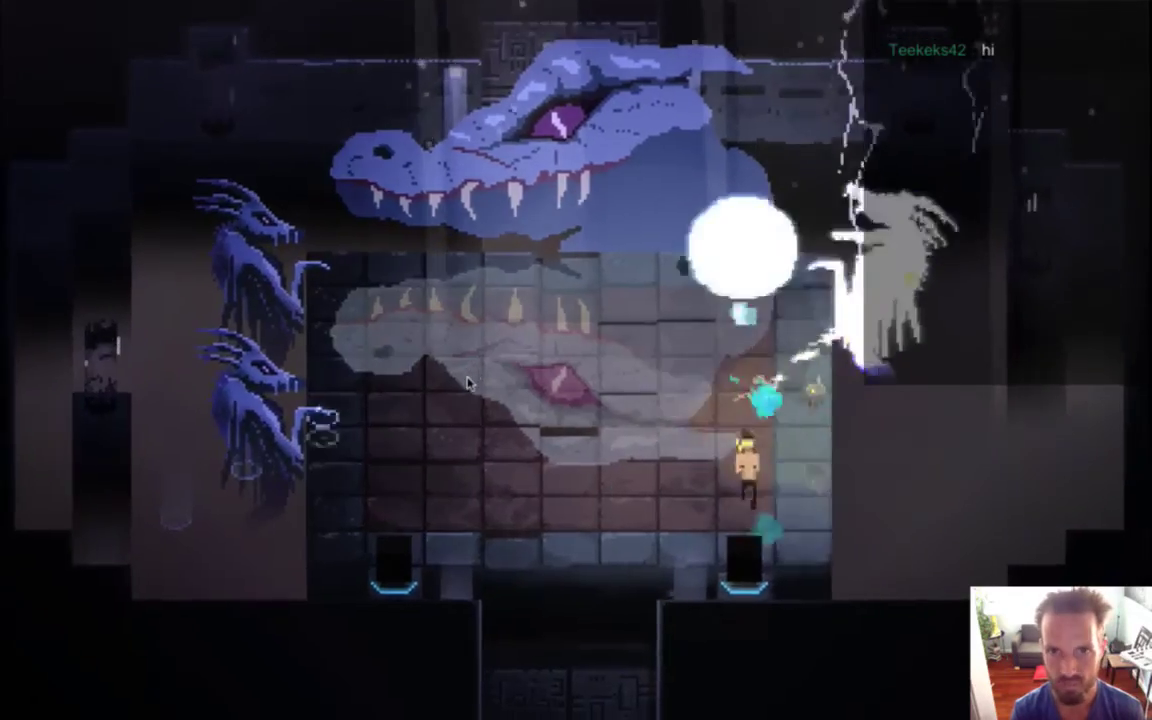
pyautogui.press('Left')
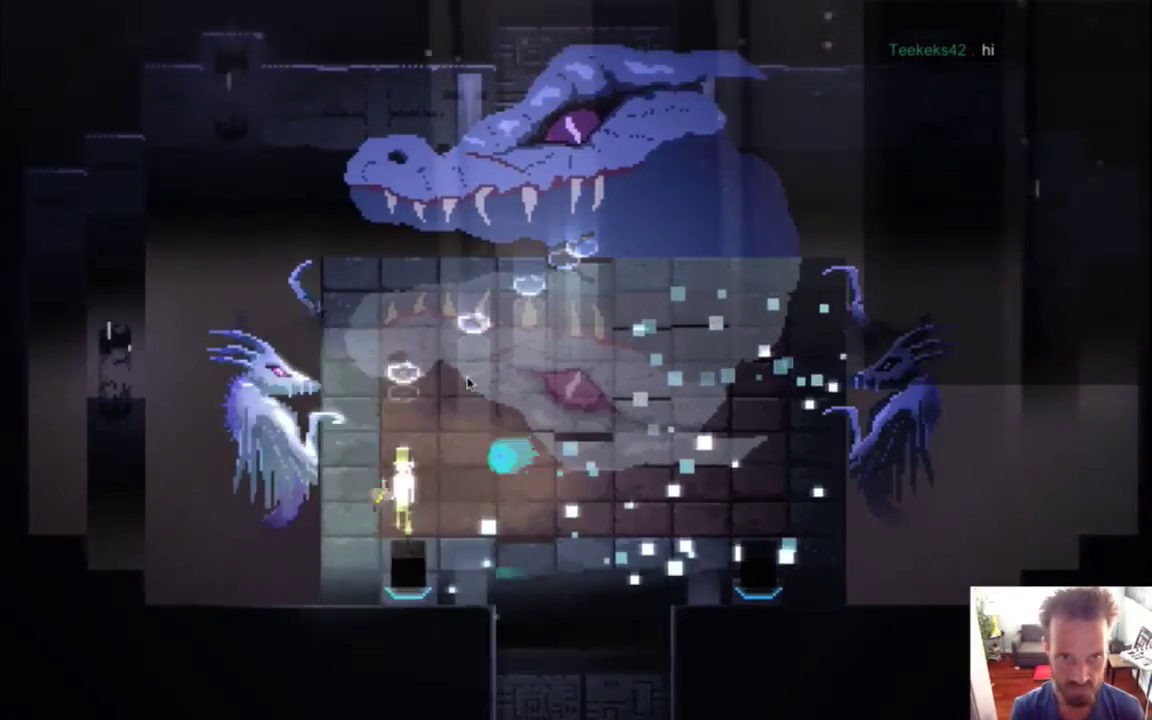
pyautogui.press('Right')
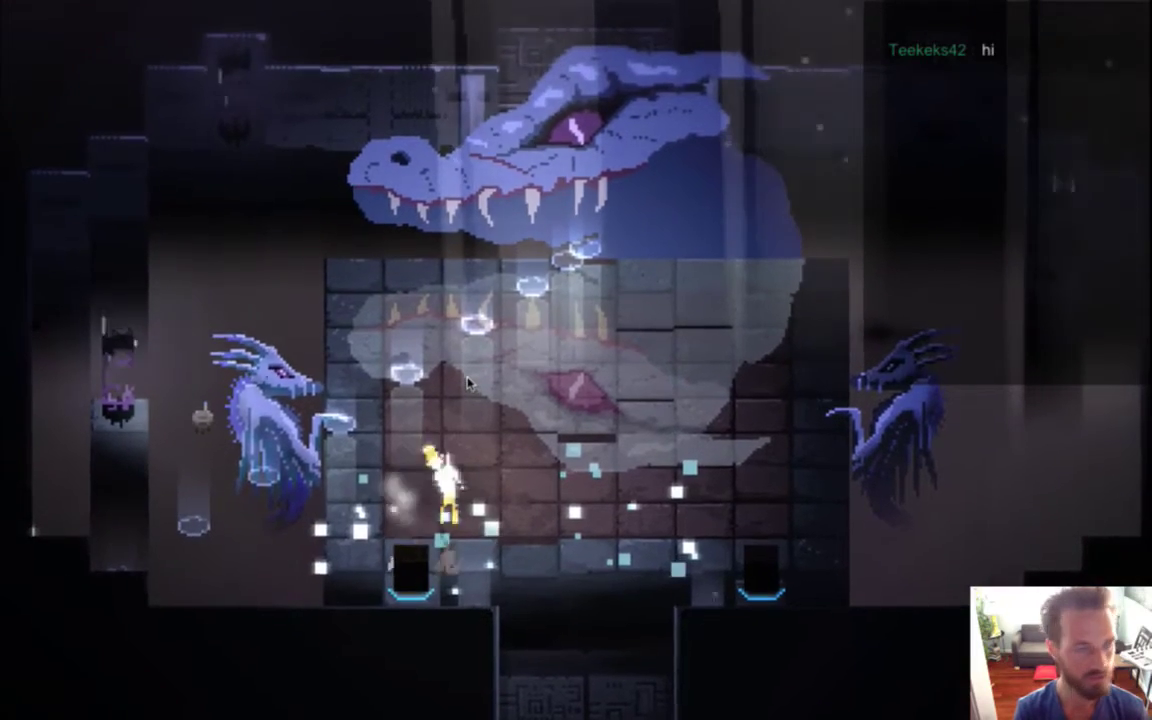
pyautogui.press('Left')
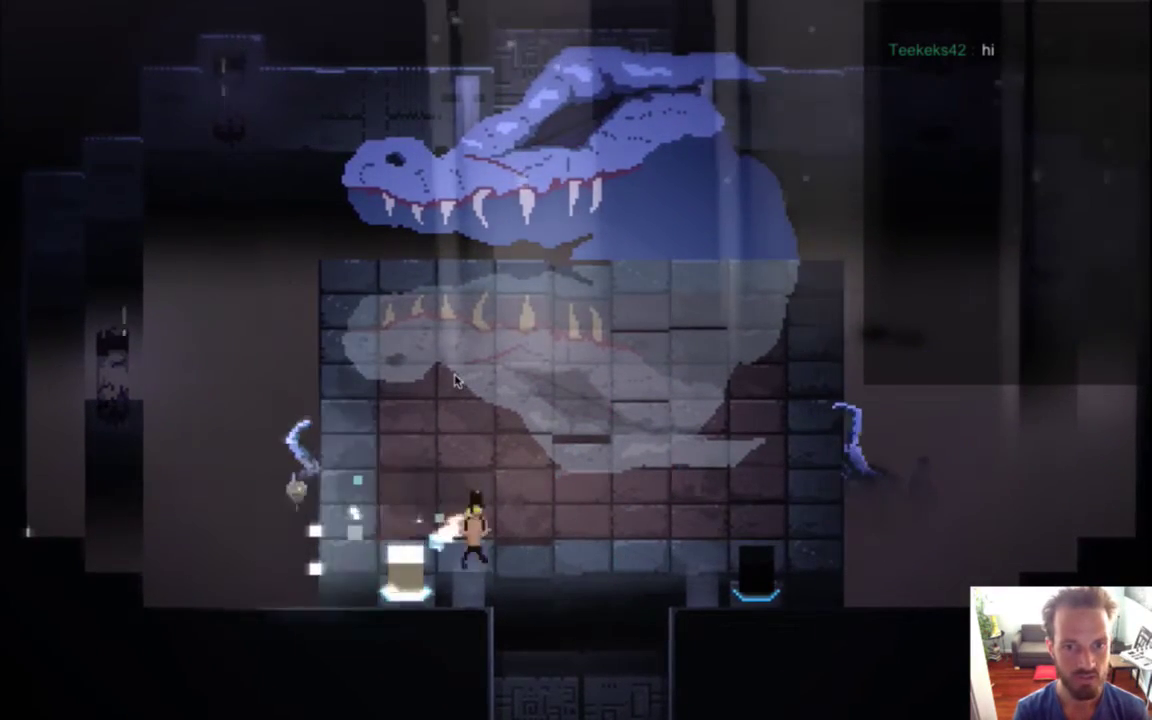
pyautogui.press('Up')
pyautogui.press('Left')
pyautogui.press('Right')
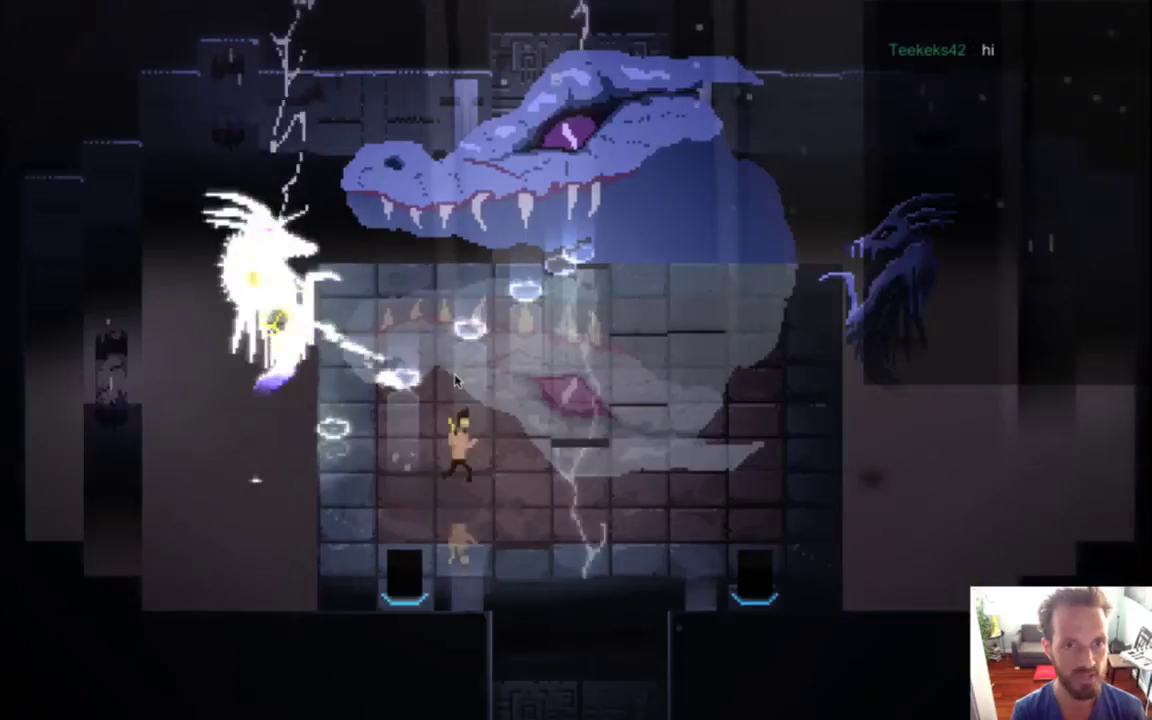
pyautogui.press('Right')
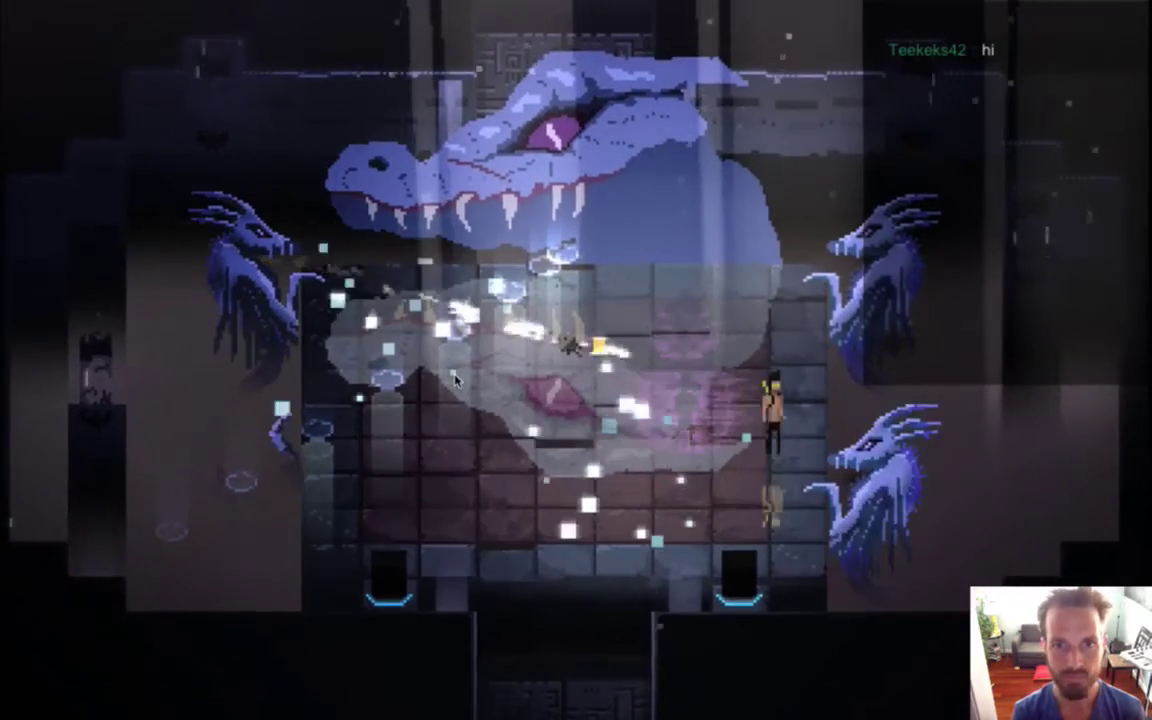
pyautogui.press('Left')
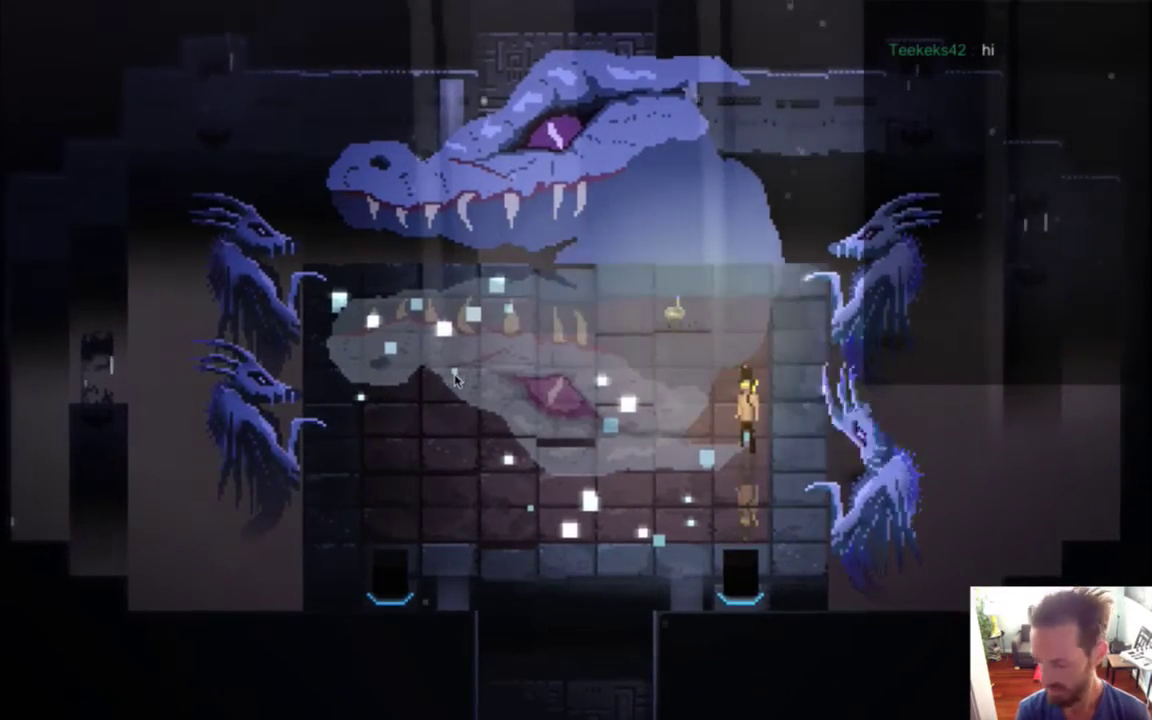
# Step: Raise the volume, leave the game for Xcode and open the Apple menu
pyautogui.press('XF86AudioRaiseVolume')
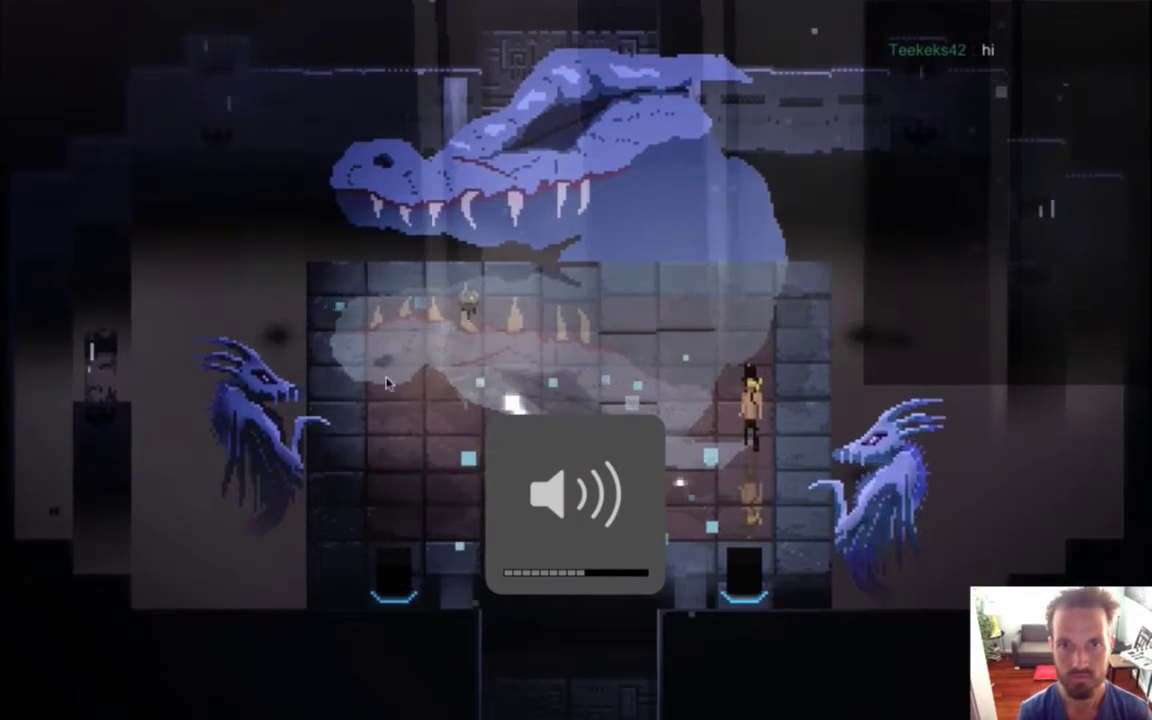
pyautogui.press('super+Tab')
pyautogui.click(22, 10)
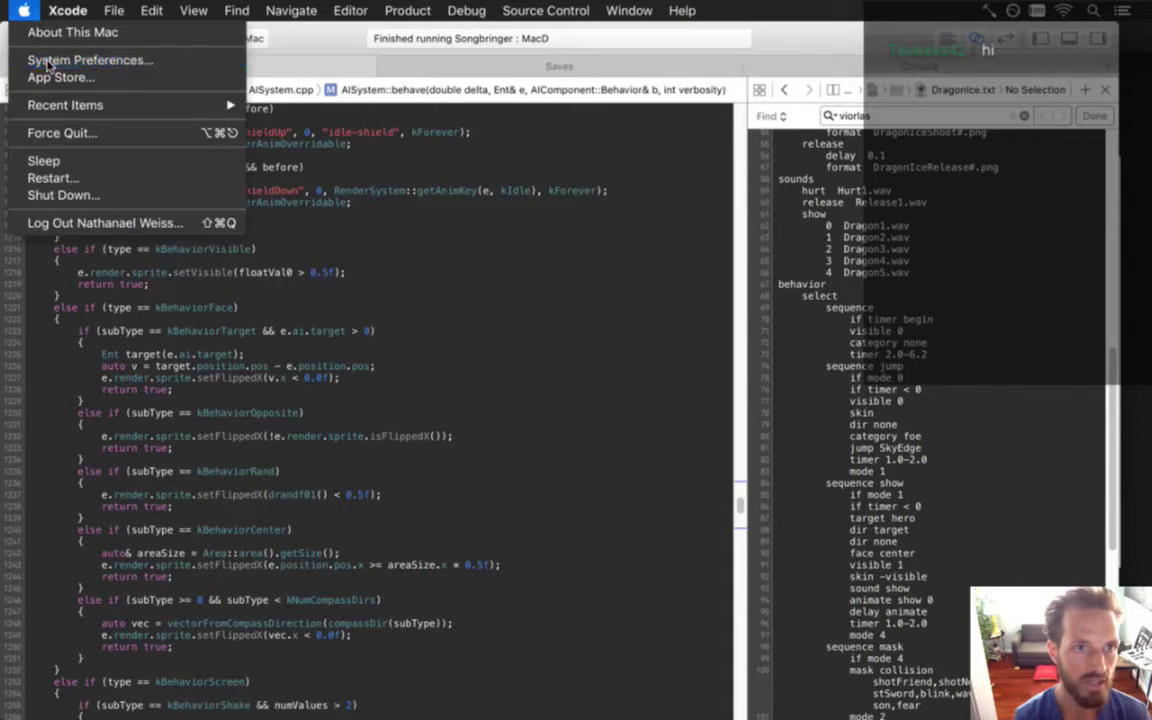
# Step: Set Sound output to Headphones in System Preferences, then show Saves.txt in Xcode
pyautogui.press('Escape')
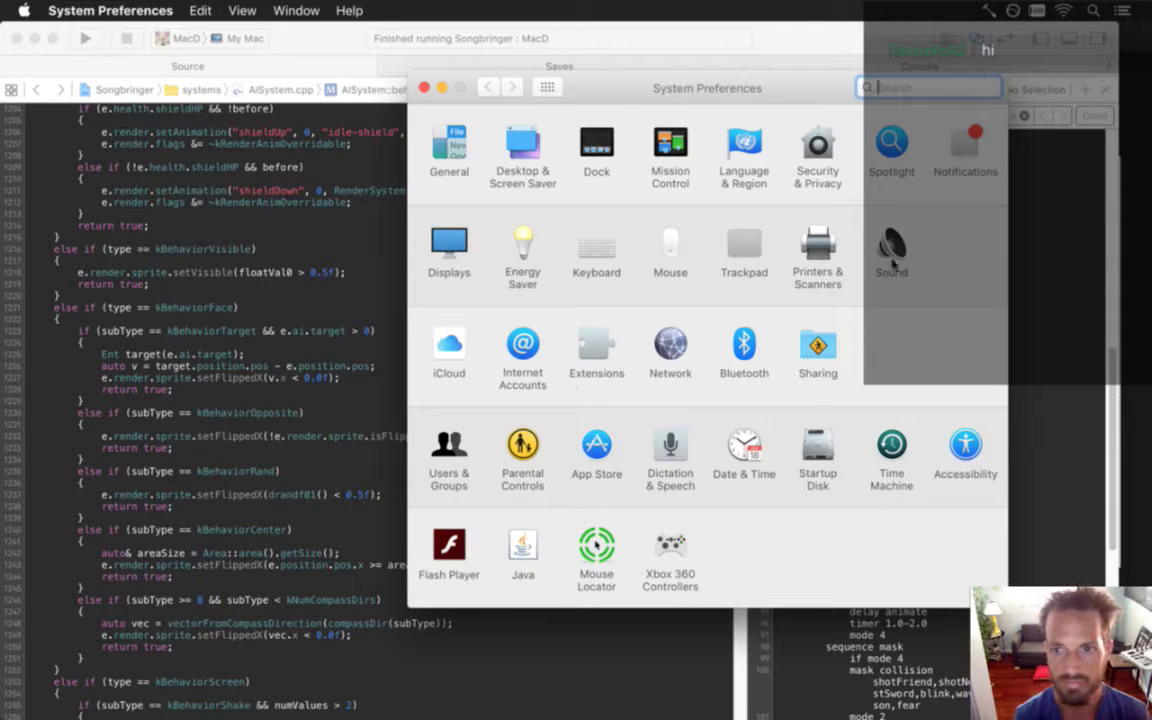
pyautogui.click(891, 250)
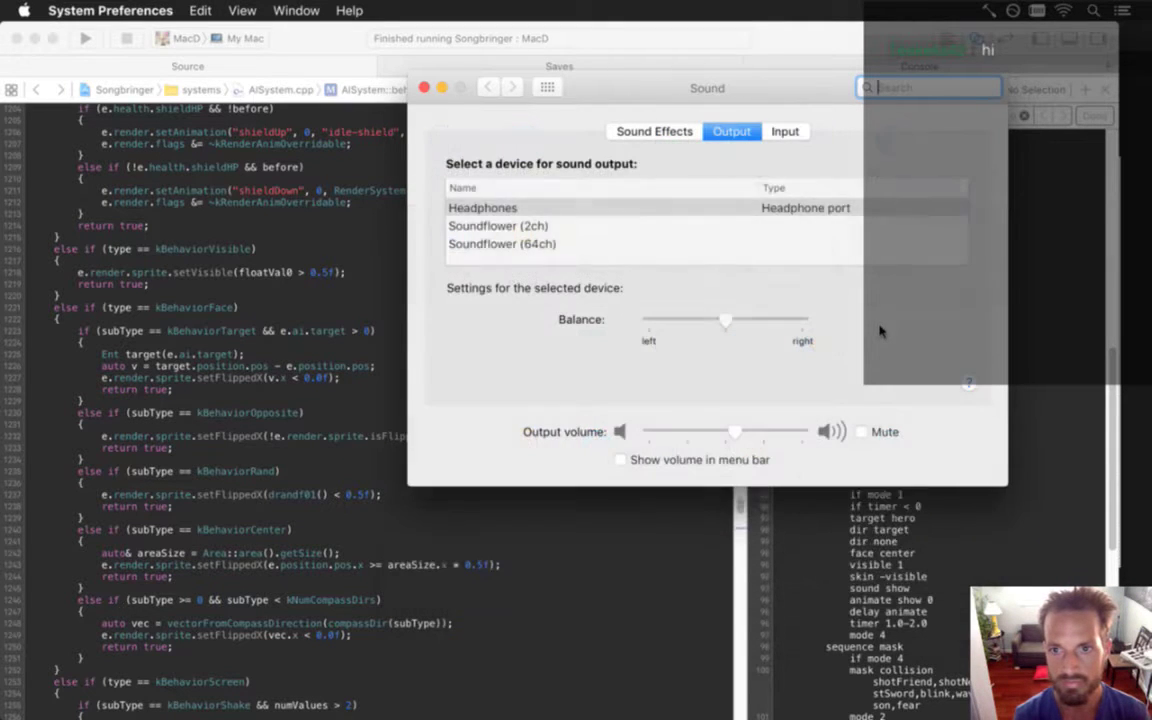
pyautogui.click(641, 210)
pyautogui.click(423, 89)
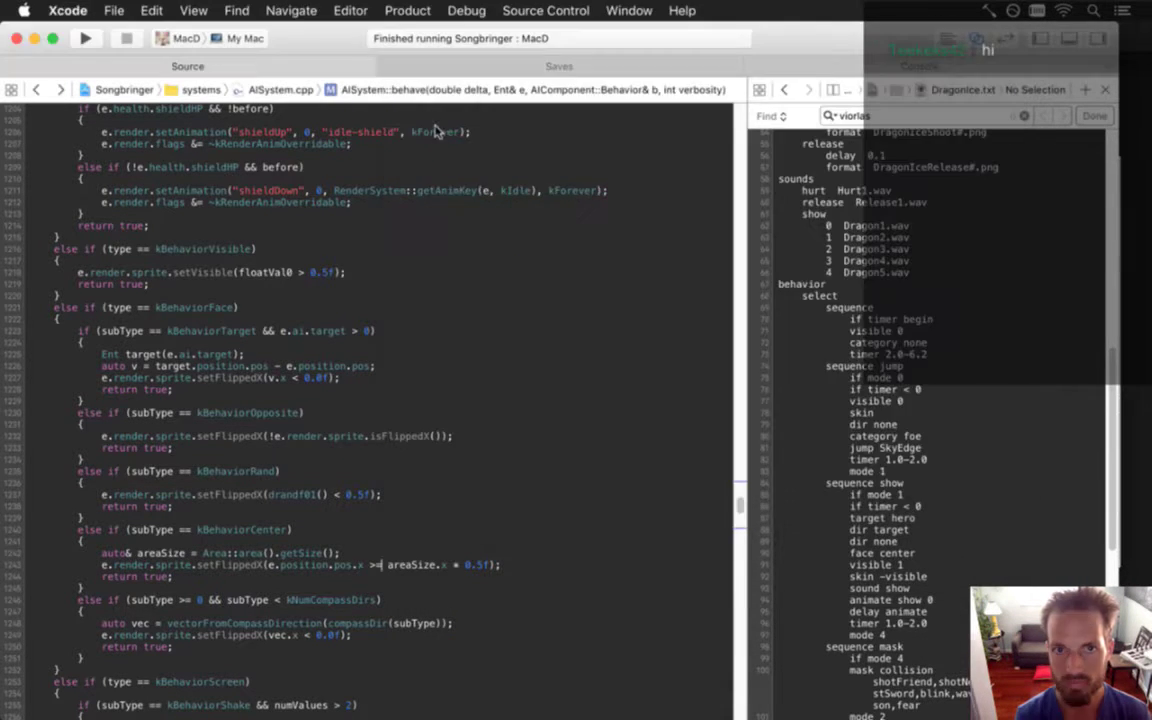
pyautogui.click(487, 70)
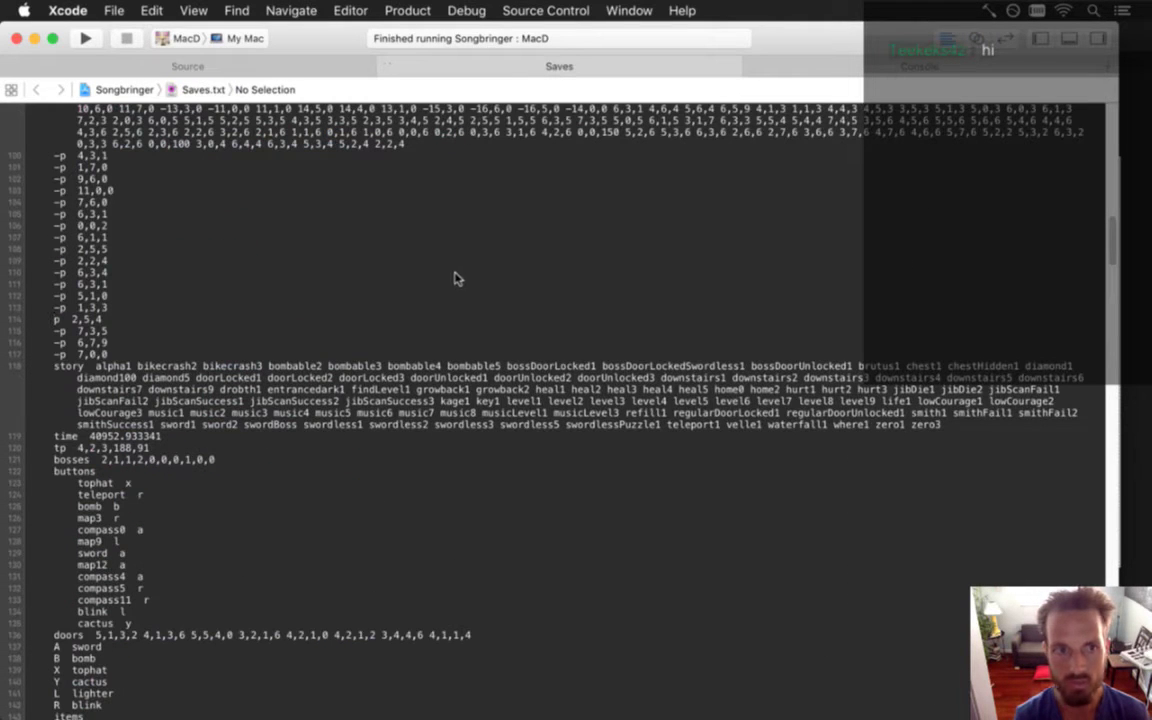
# Step: Move up in Saves.txt to the noSound setting line
pyautogui.scroll(20, 454, 278)
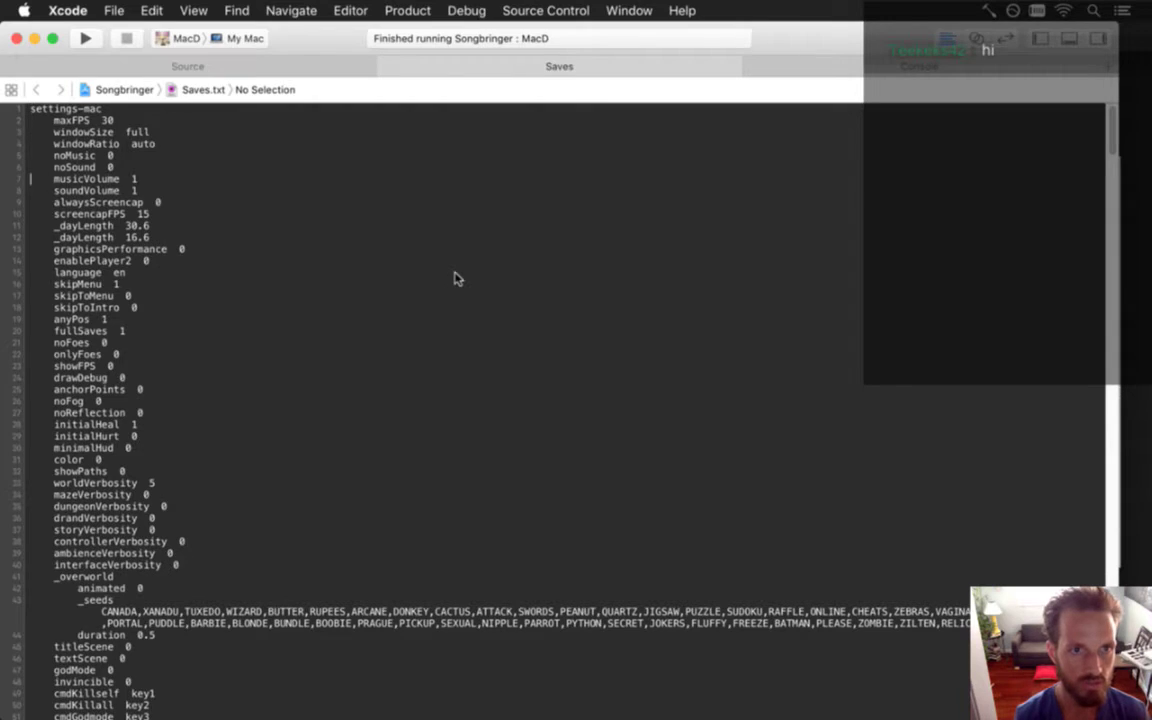
pyautogui.press('Up')
pyautogui.press('Up')
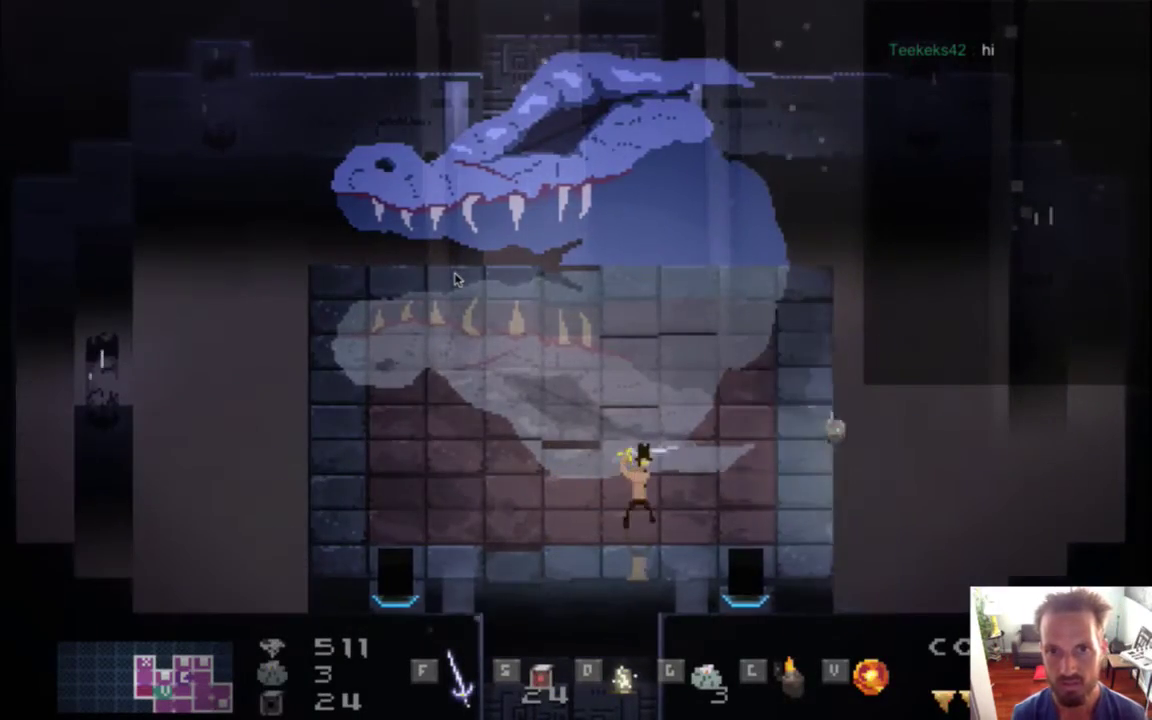
# Step: Walk the hero around the dragon's room while attacking, and turn on invincibility
pyautogui.press('Left')
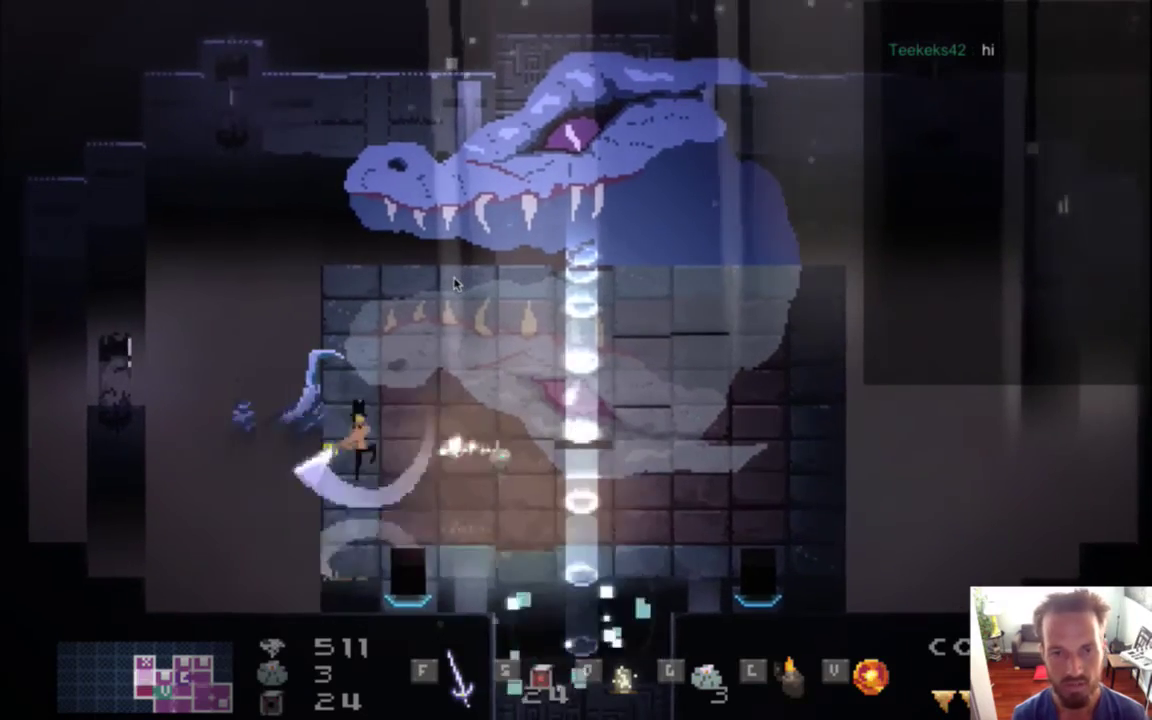
pyautogui.press('Right')
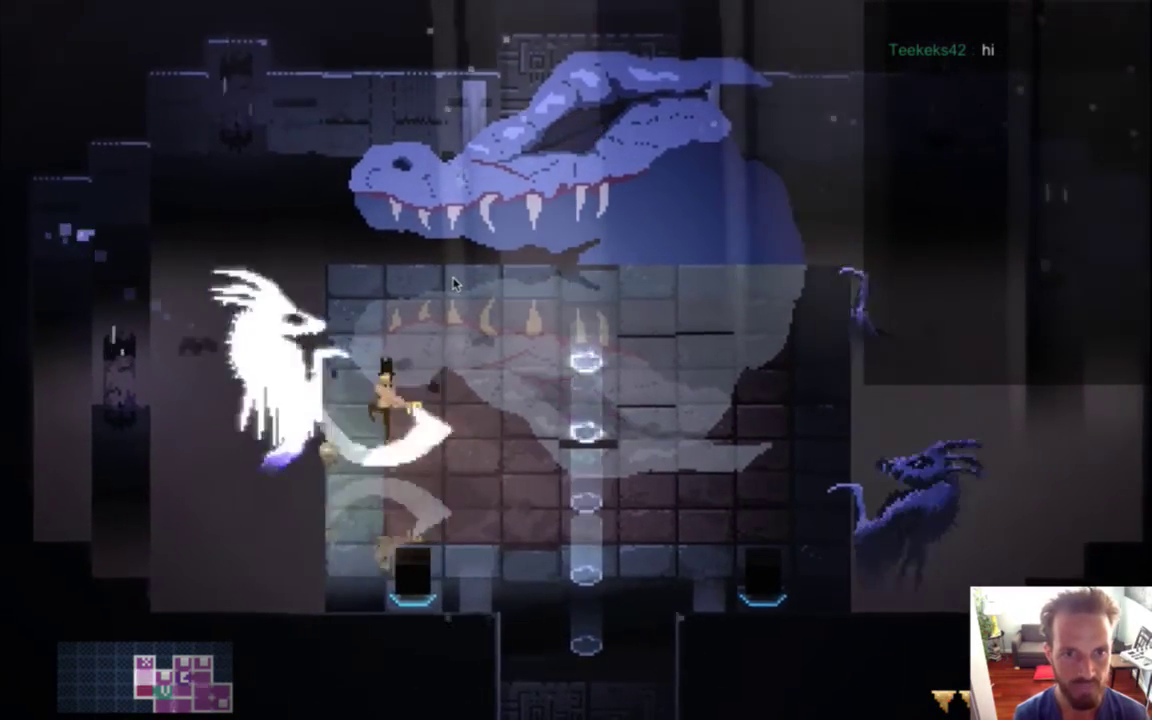
pyautogui.press('Right')
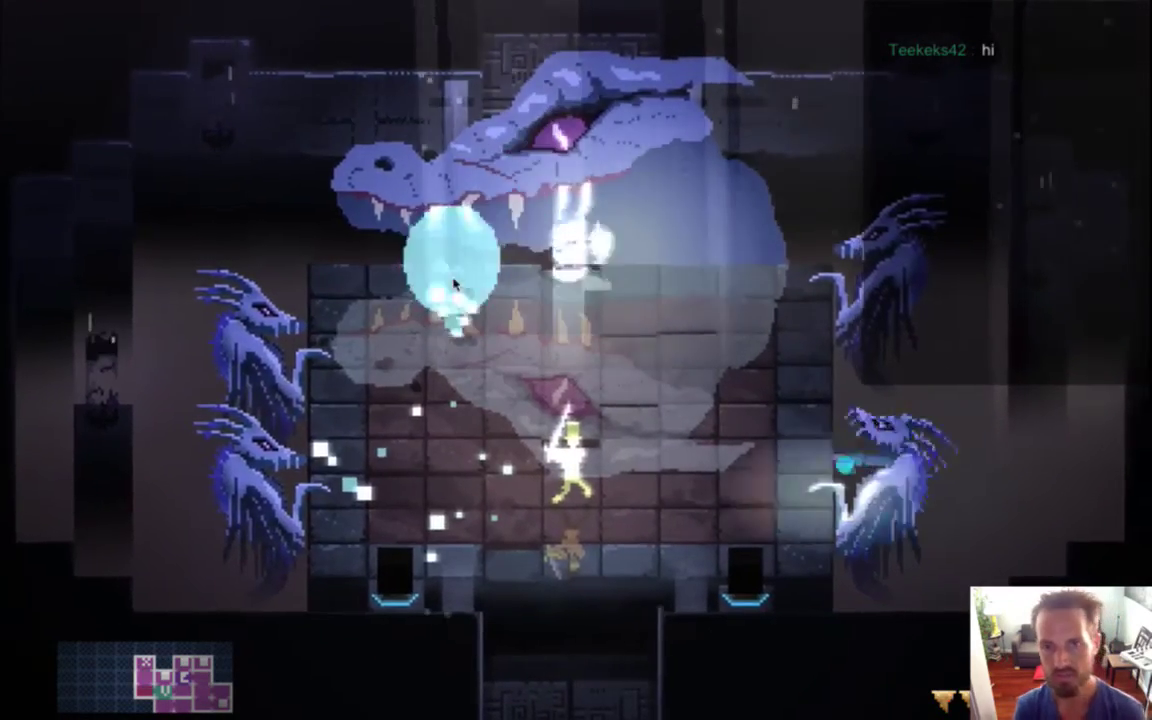
pyautogui.press('Right')
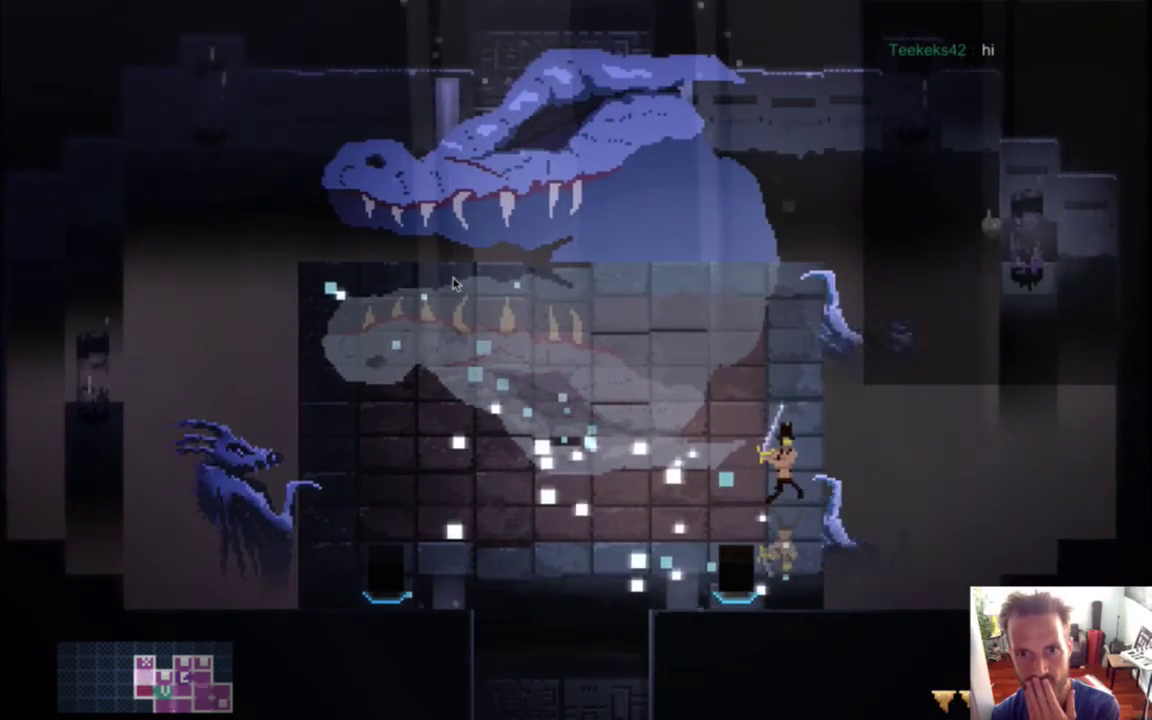
pyautogui.press('Left')
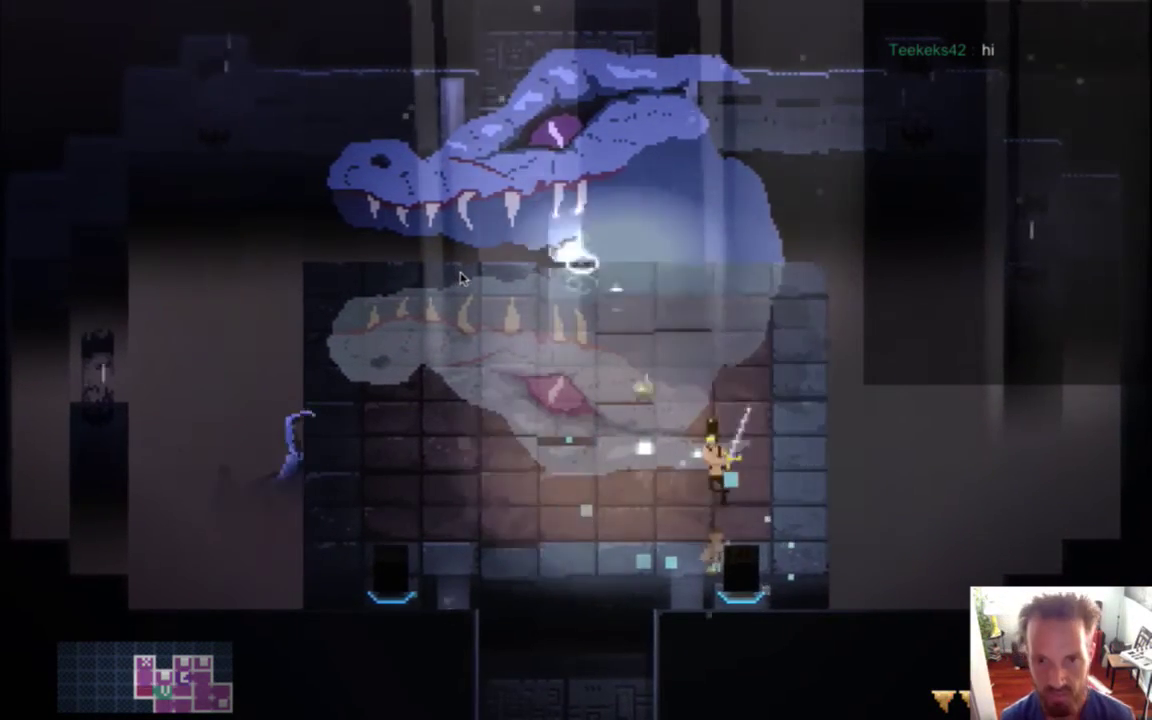
pyautogui.press('i')
pyautogui.press('Left')
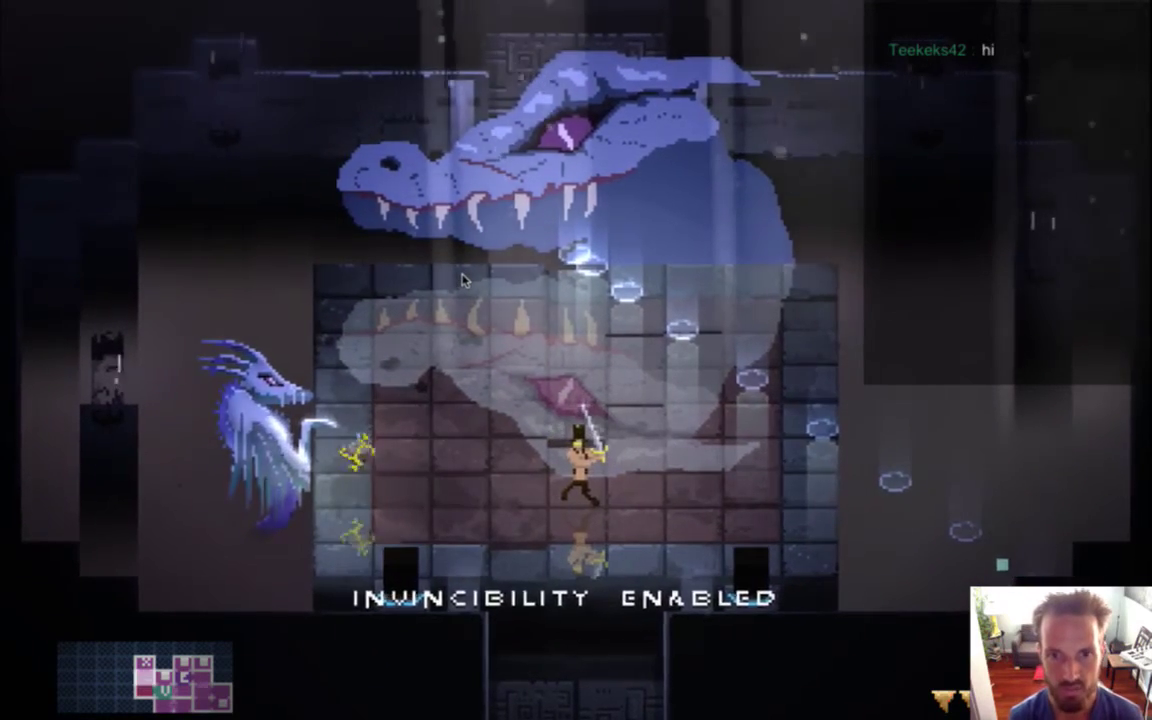
# Step: Save & Quit, reload the save slot, then Save & Quit again and leave the save-slot list
pyautogui.press('Escape')
pyautogui.press('Down')
pyautogui.press('Down')
pyautogui.press('Return')
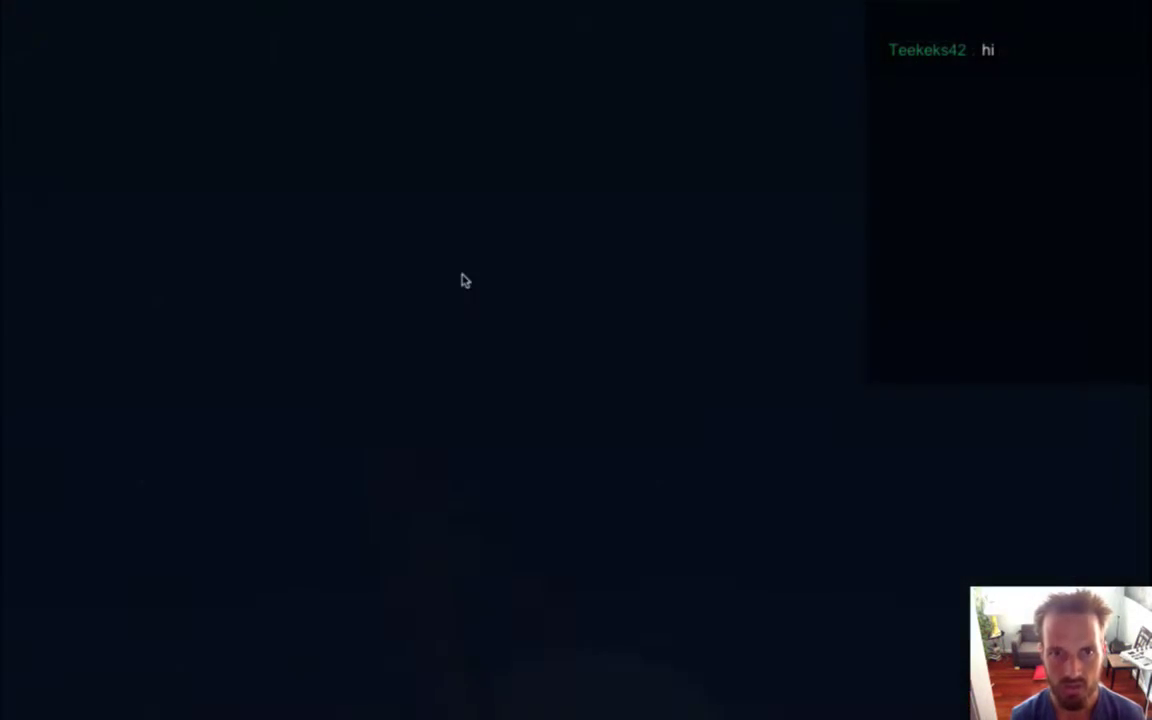
pyautogui.press('Escape')
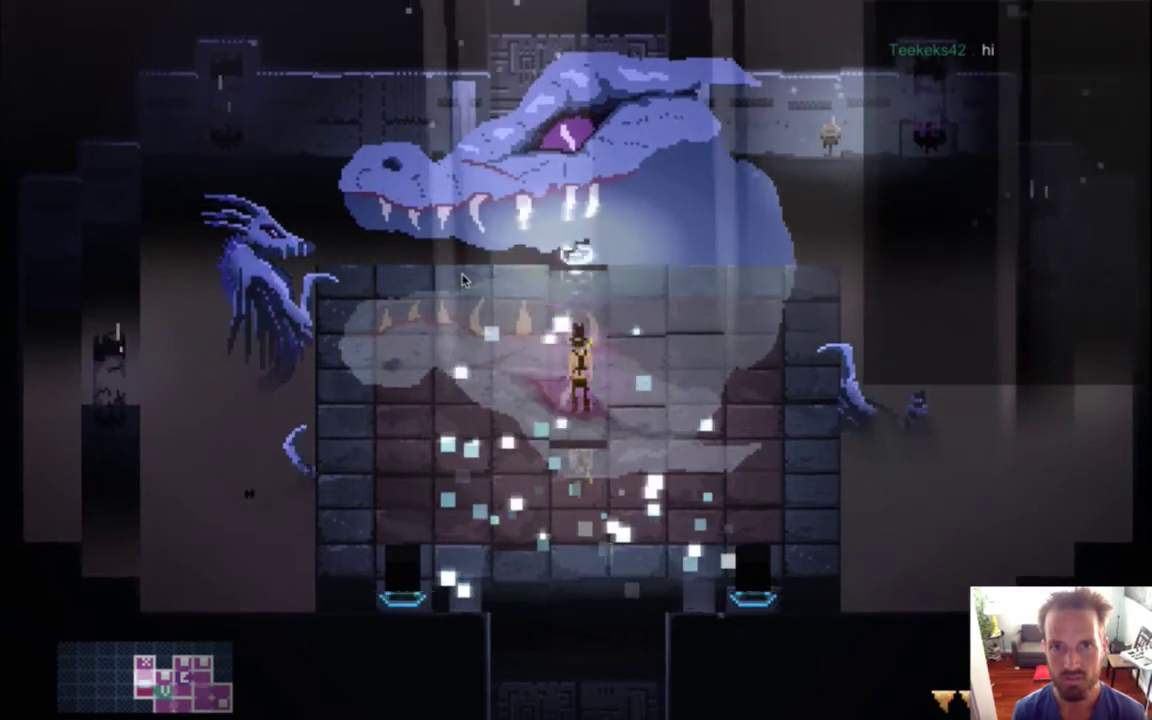
pyautogui.press('Escape')
pyautogui.press('Down')
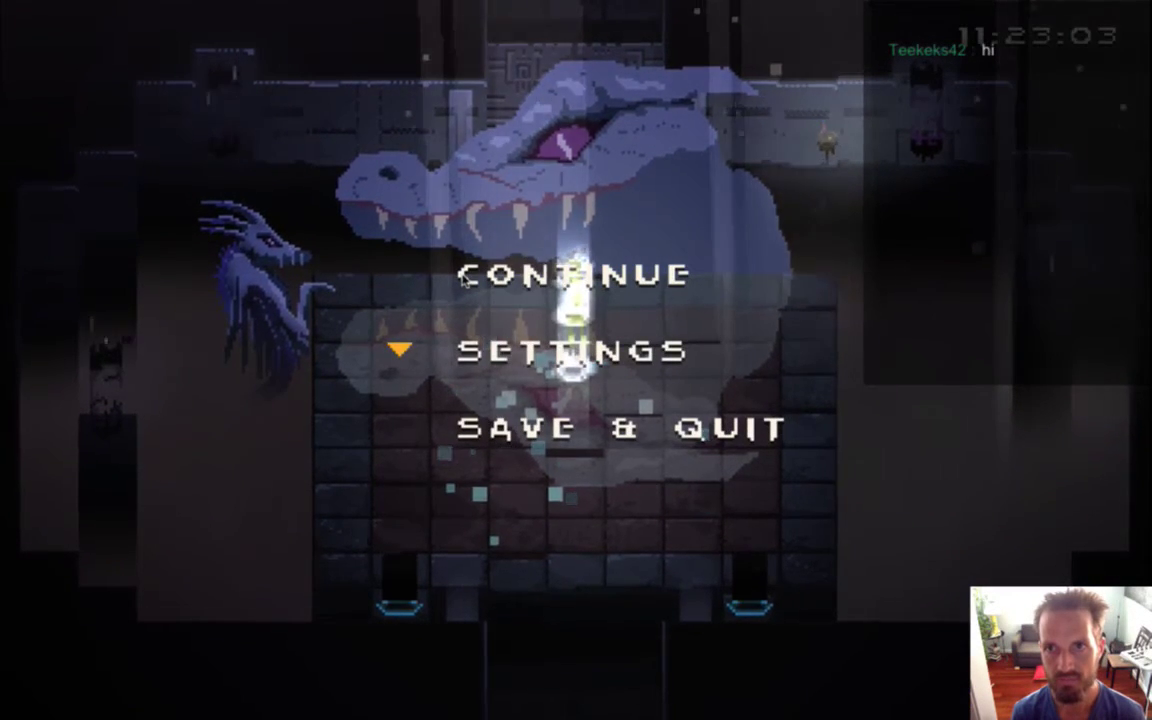
pyautogui.press('Down')
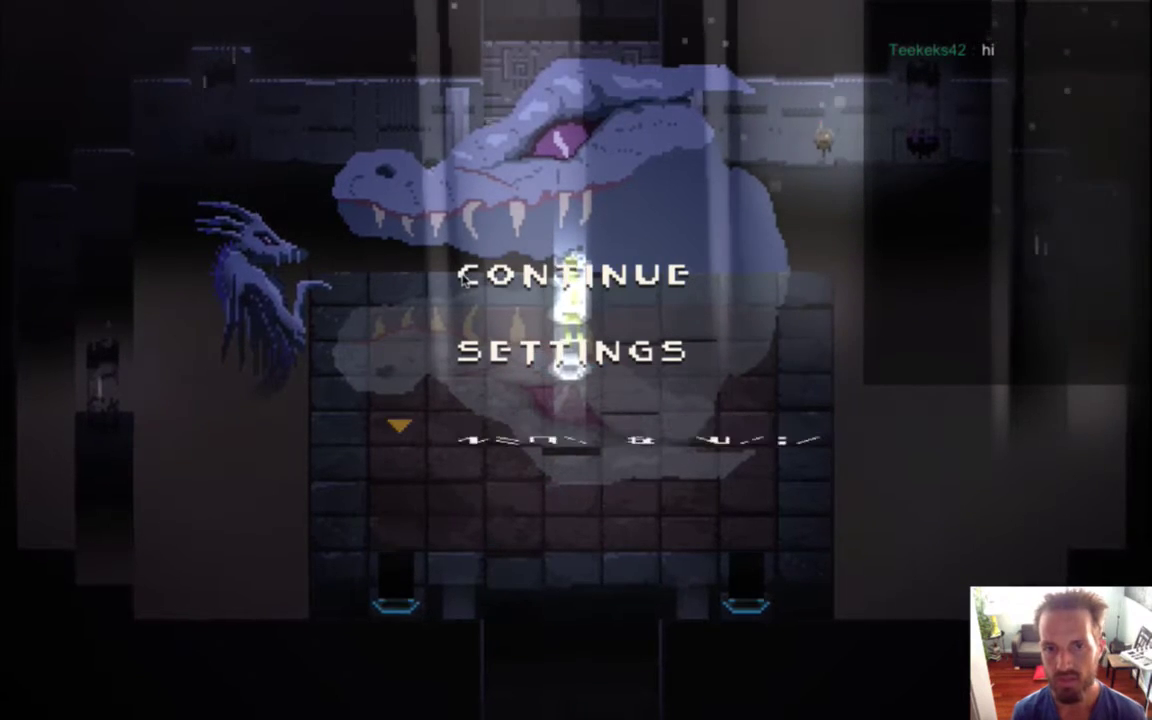
pyautogui.press('Return')
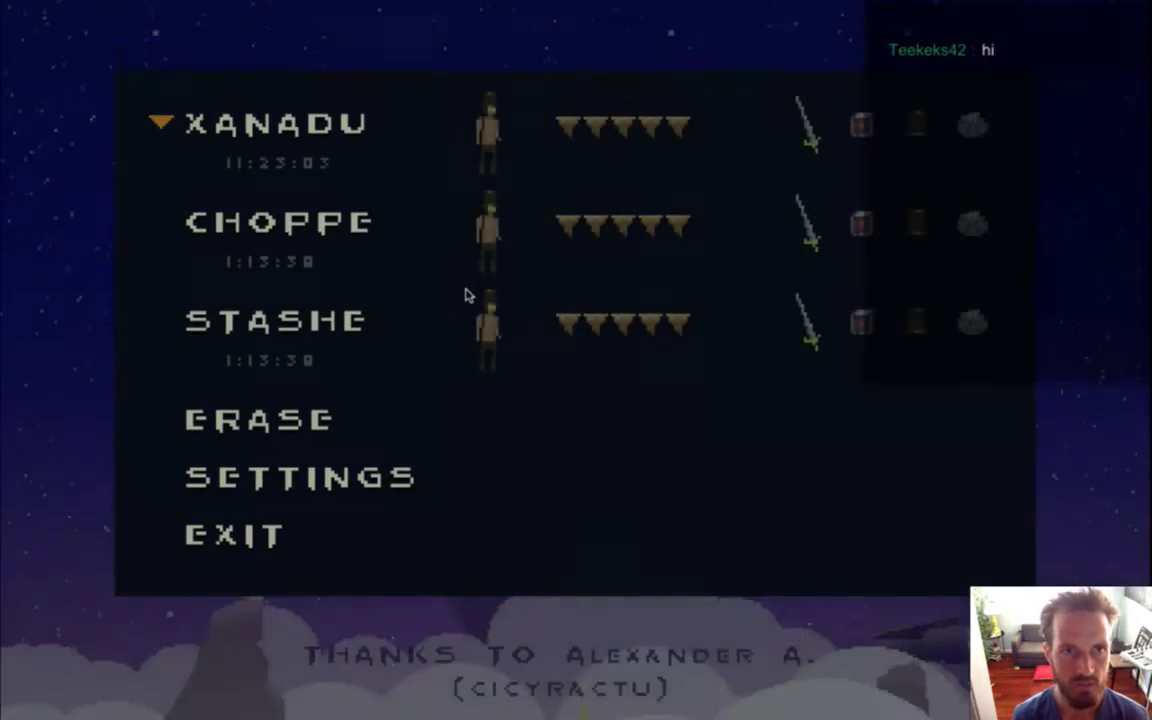
pyautogui.press('Return')
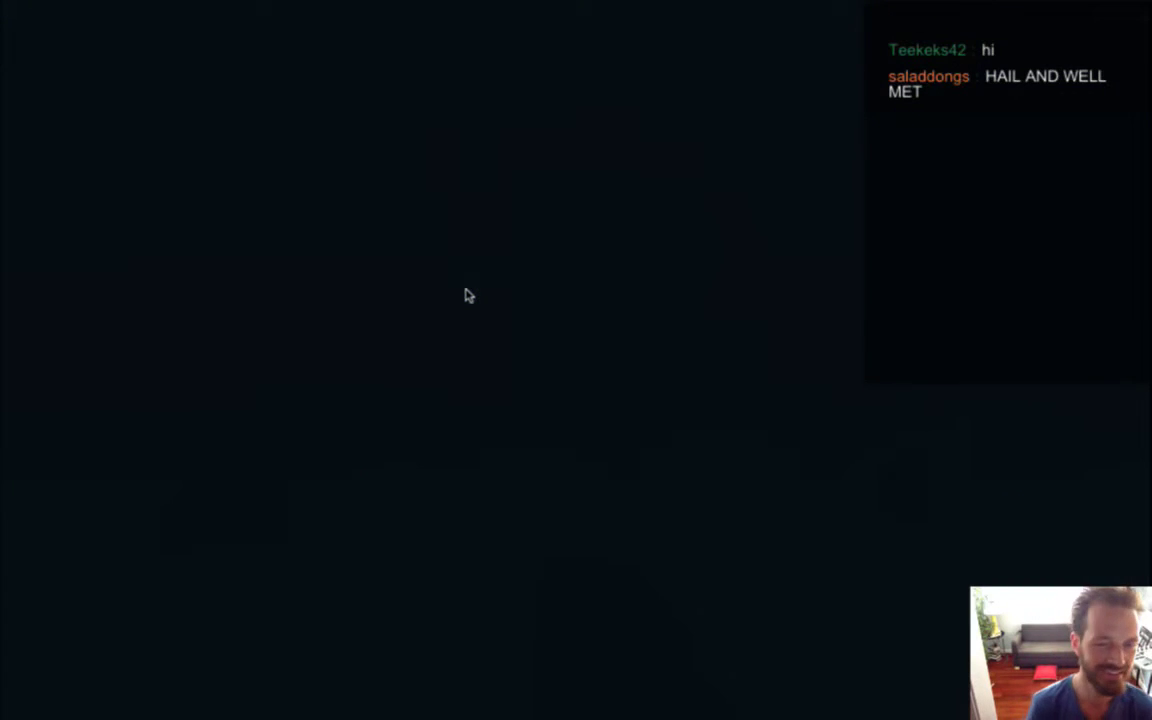
# Step: Quit Songbringer and bring Photoshop with IceBoss.psd to the front
pyautogui.press('super+q')
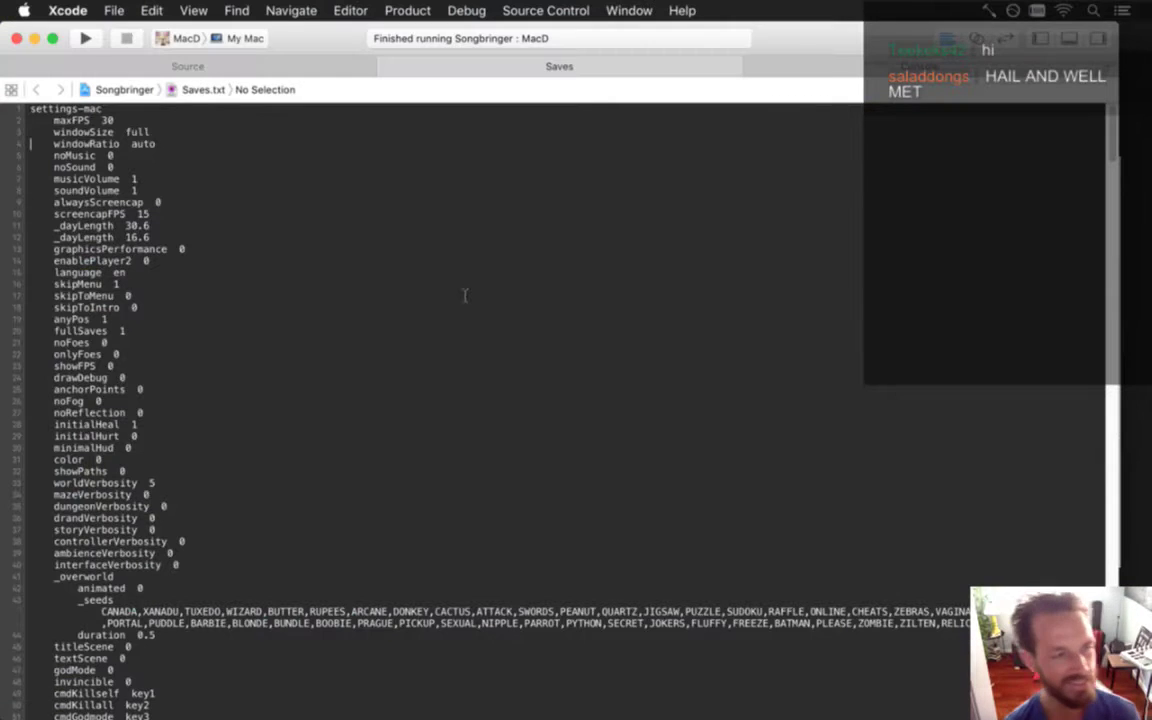
pyautogui.press('super+Tab')
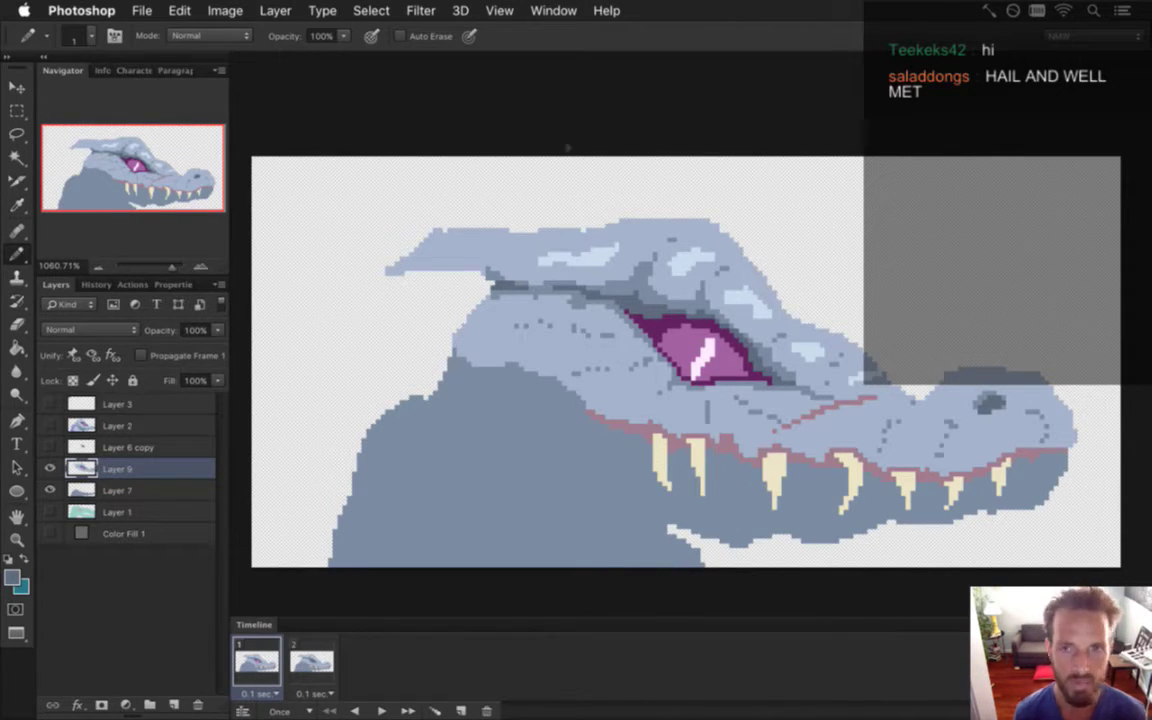
# Step: Browse the open documents and step through animation frames 1 and 2, stopping playback
pyautogui.click(553, 10)
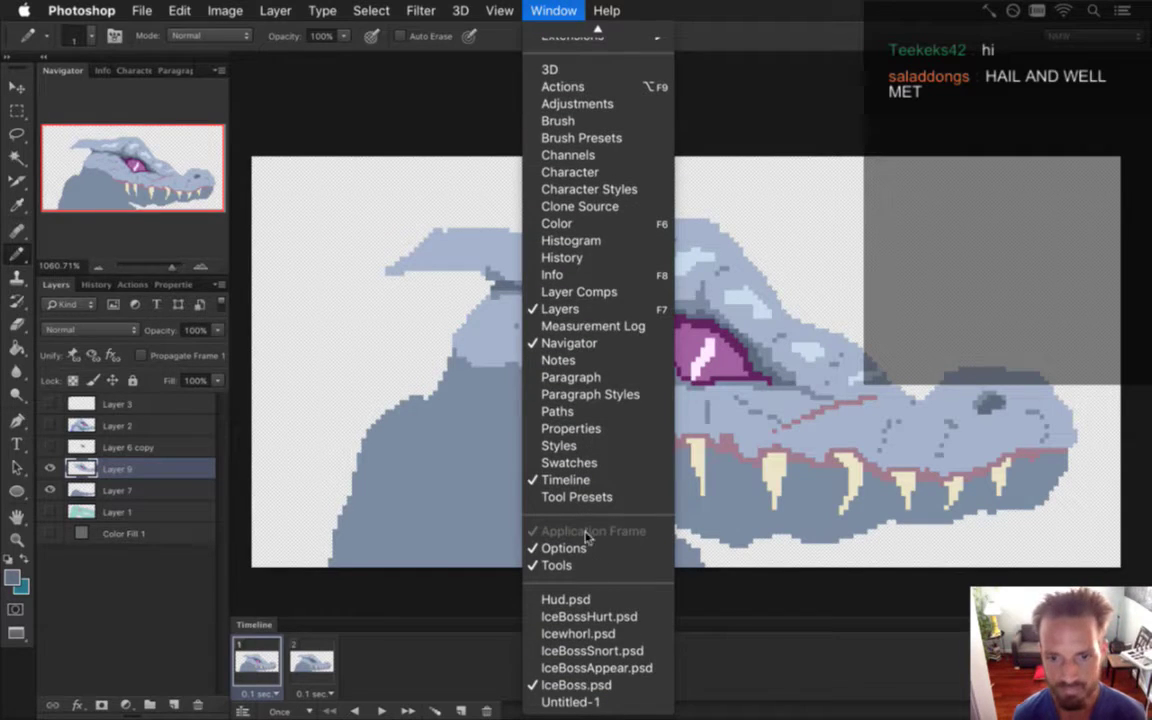
pyautogui.click(397, 121)
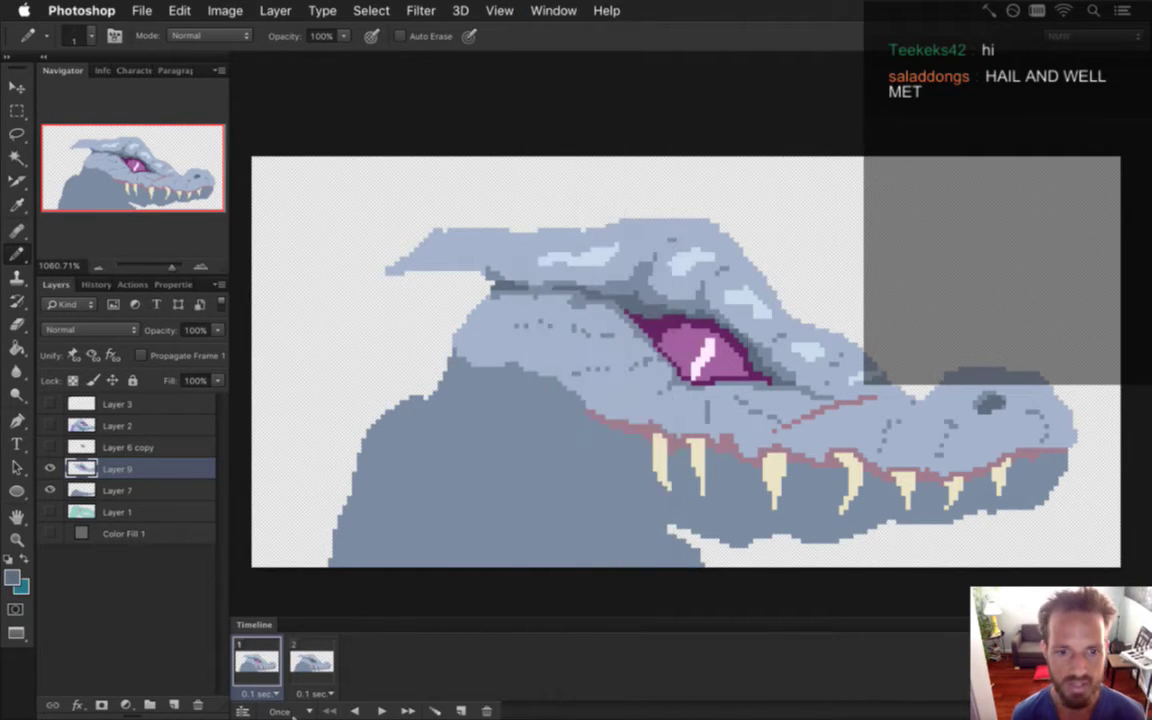
pyautogui.click(310, 667)
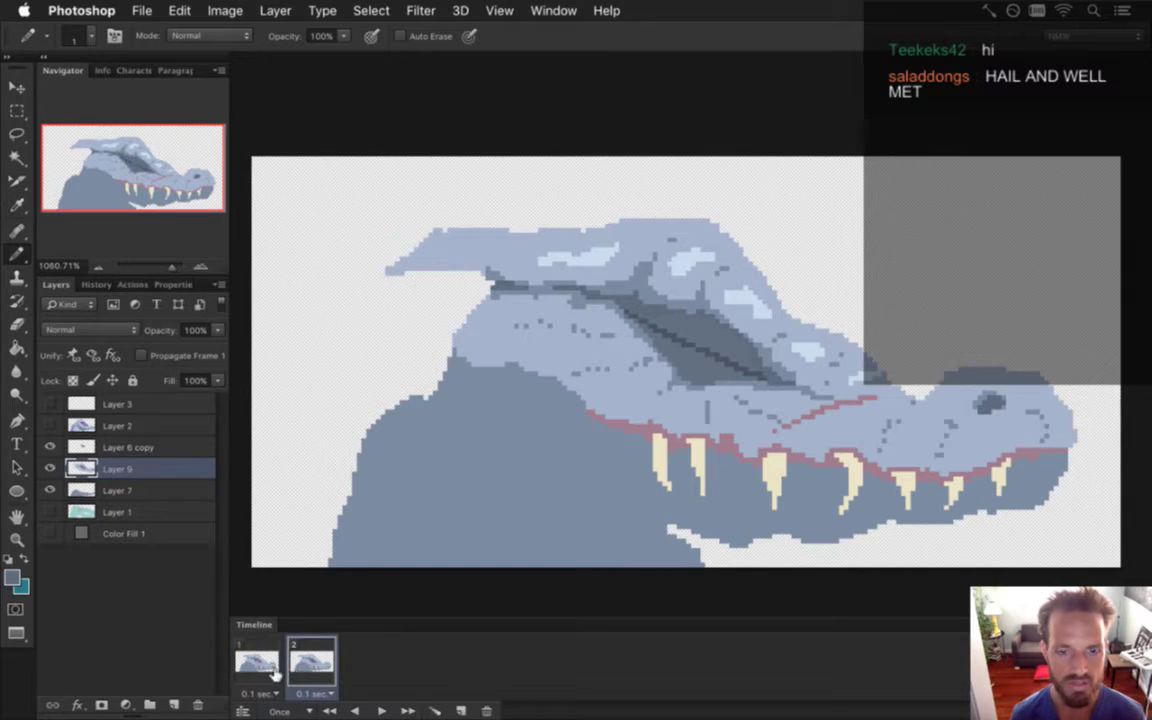
pyautogui.click(258, 662)
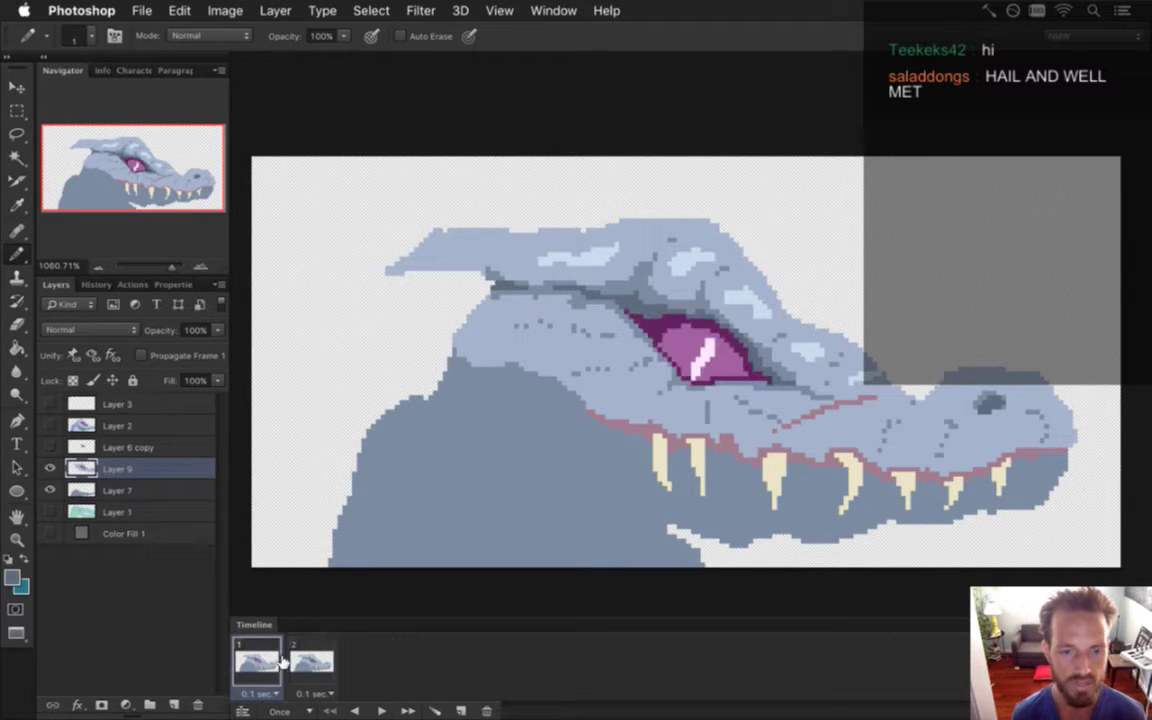
pyautogui.click(565, 10)
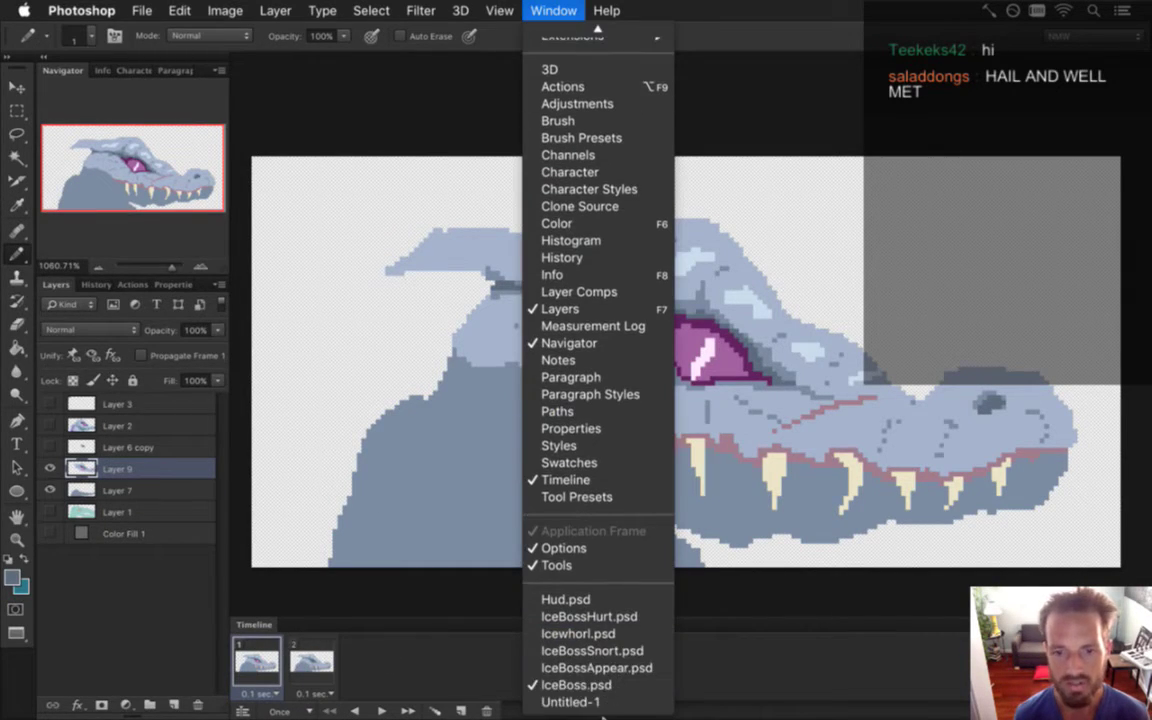
pyautogui.click(616, 669)
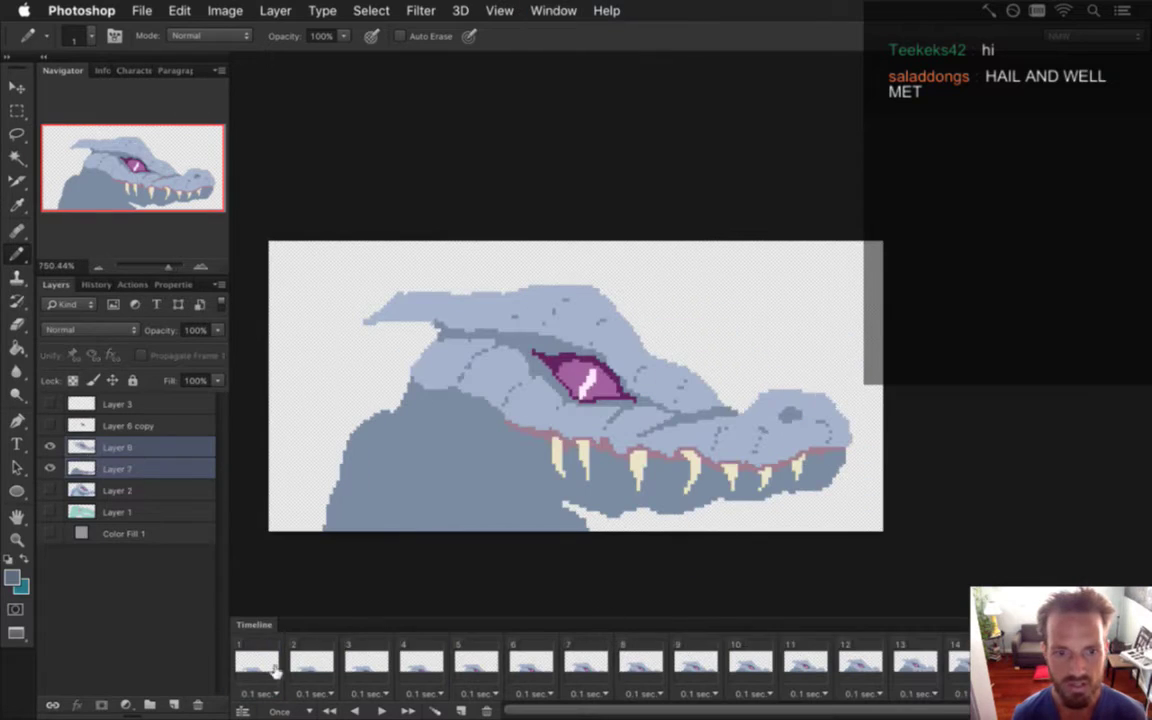
pyautogui.click(274, 668)
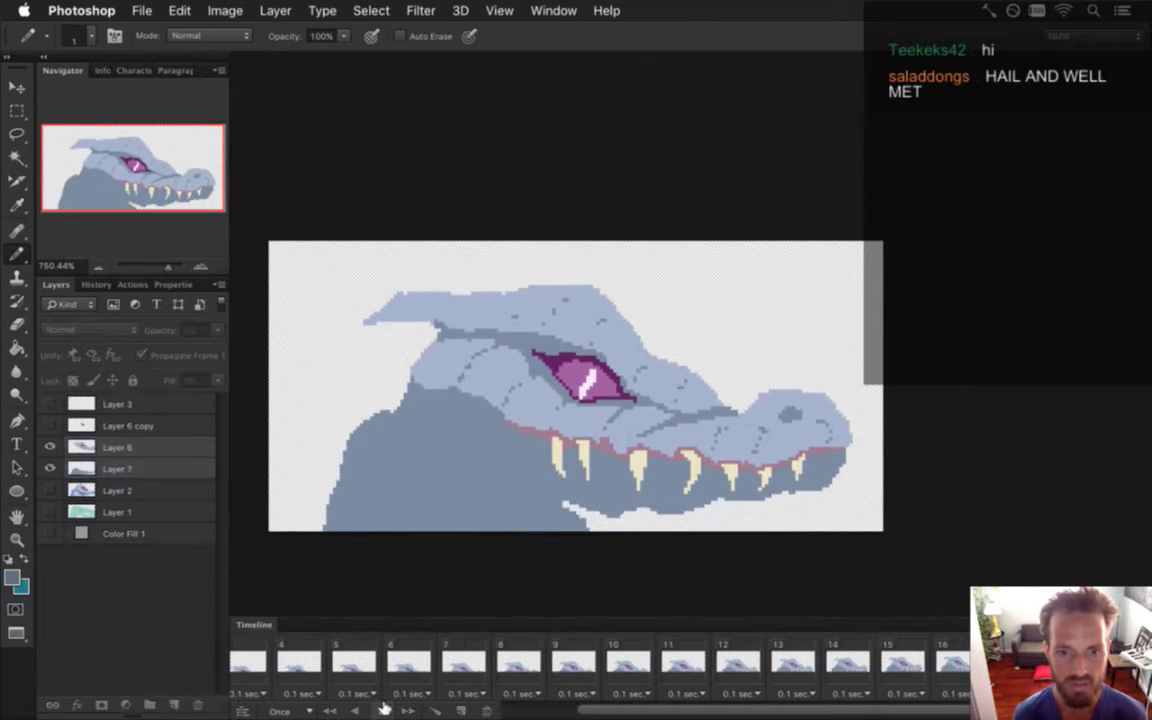
pyautogui.click(382, 711)
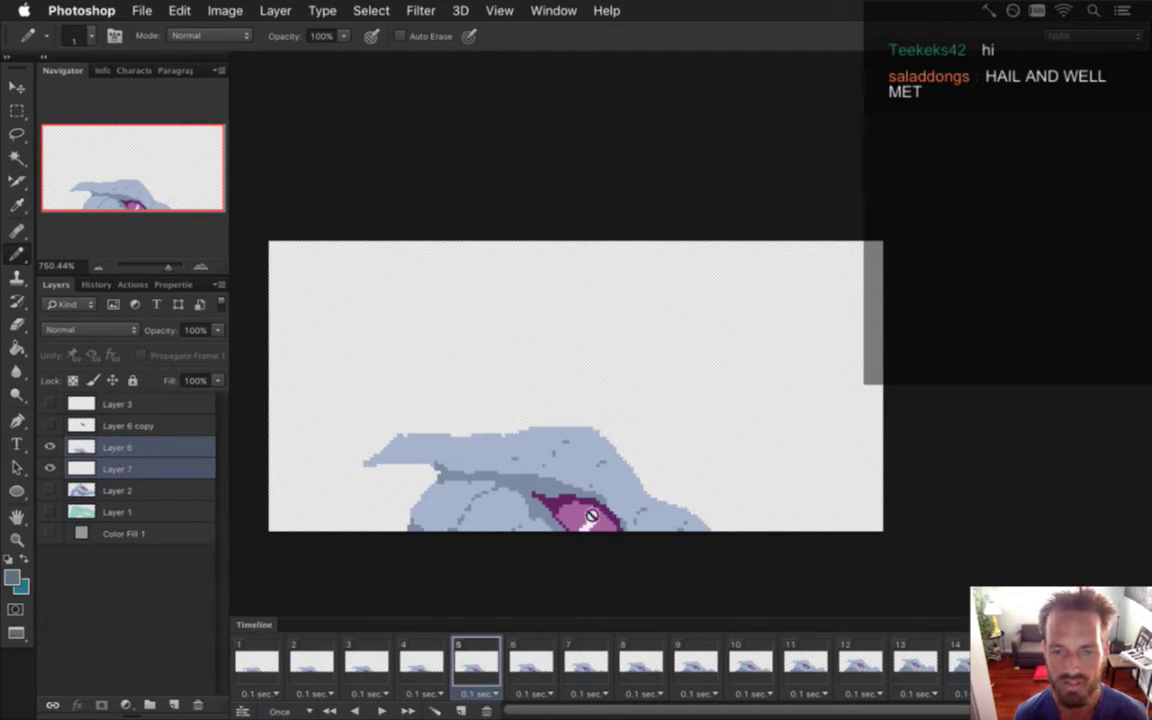
# Step: Cycle through IceBossSnort.psd and IceBossHurt.psd, ending on IceBoss.psd
pyautogui.click(553, 10)
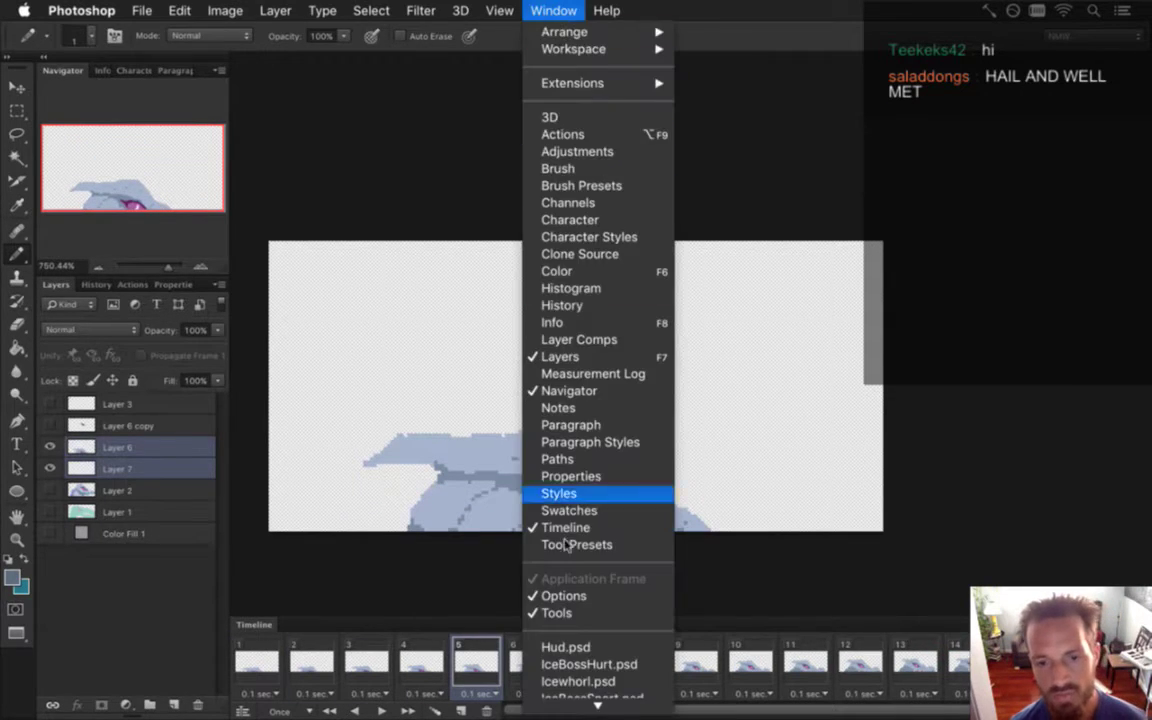
pyautogui.scroll(-2, 590, 600)
pyautogui.click(600, 651)
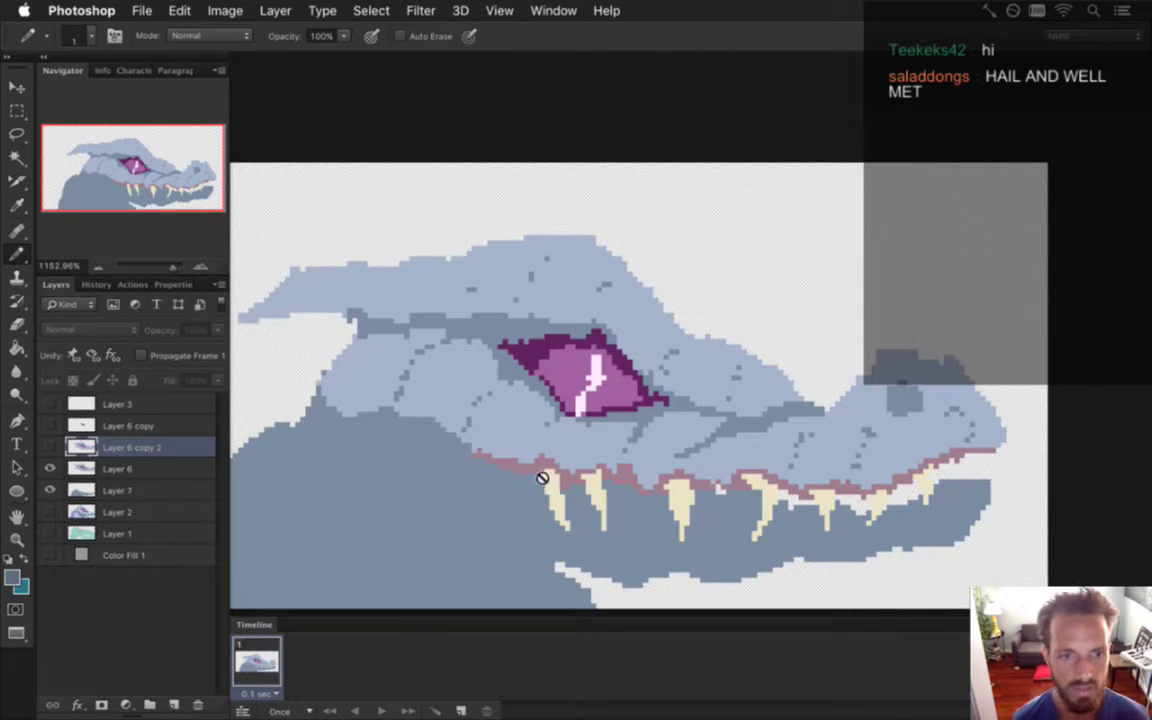
pyautogui.moveTo(614, 407); pyautogui.dragTo(668, 370)
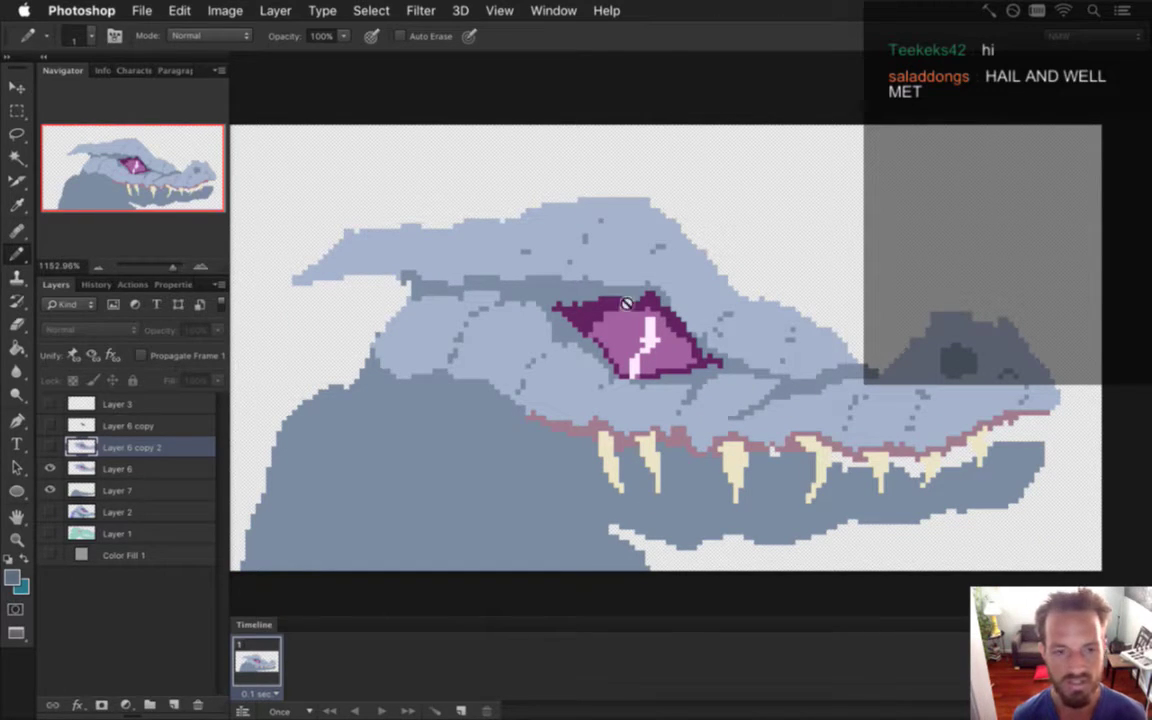
pyautogui.click(553, 10)
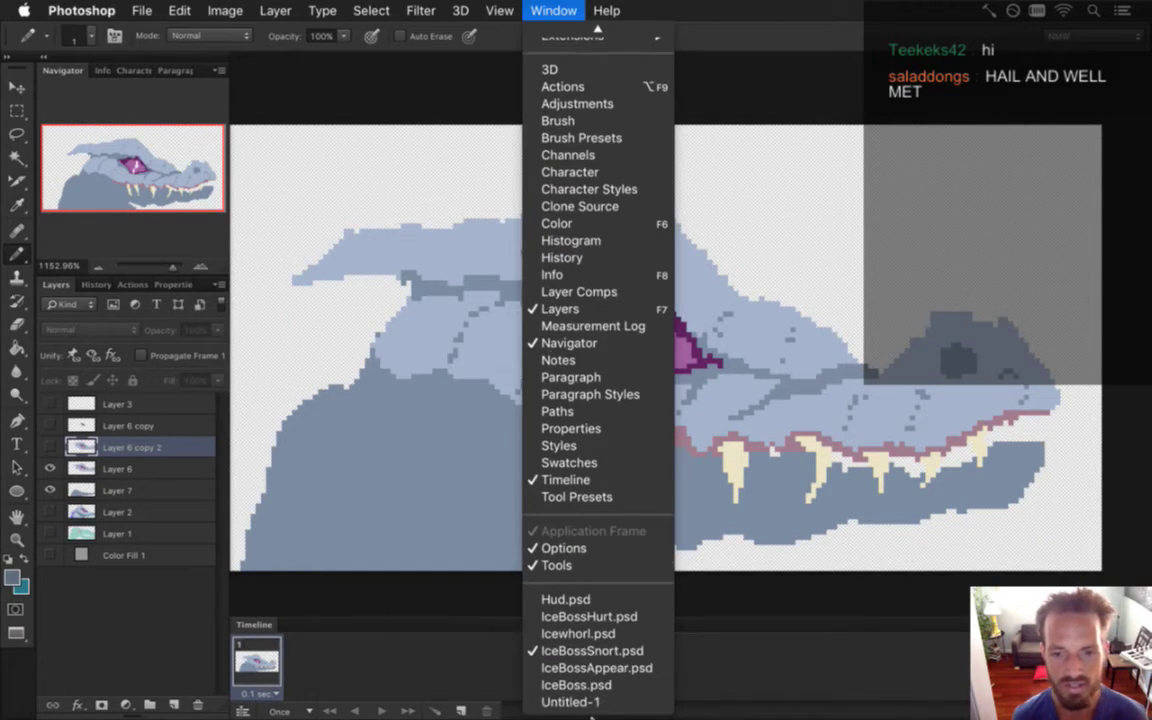
pyautogui.click(596, 617)
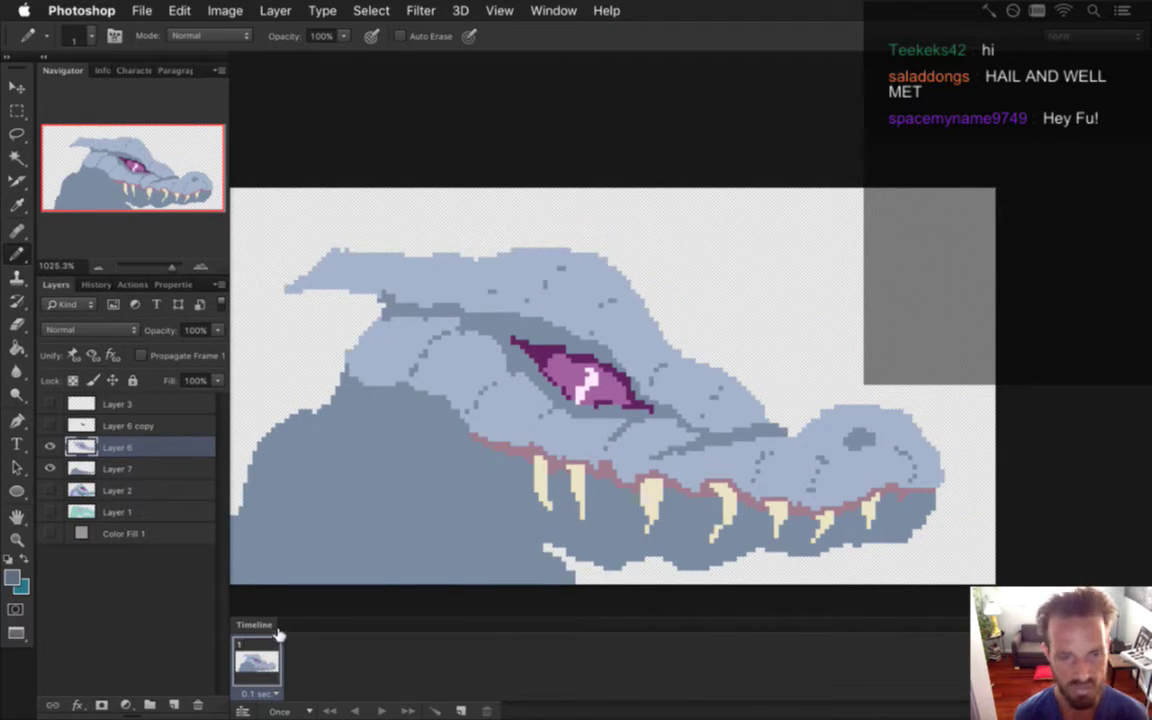
pyautogui.click(553, 10)
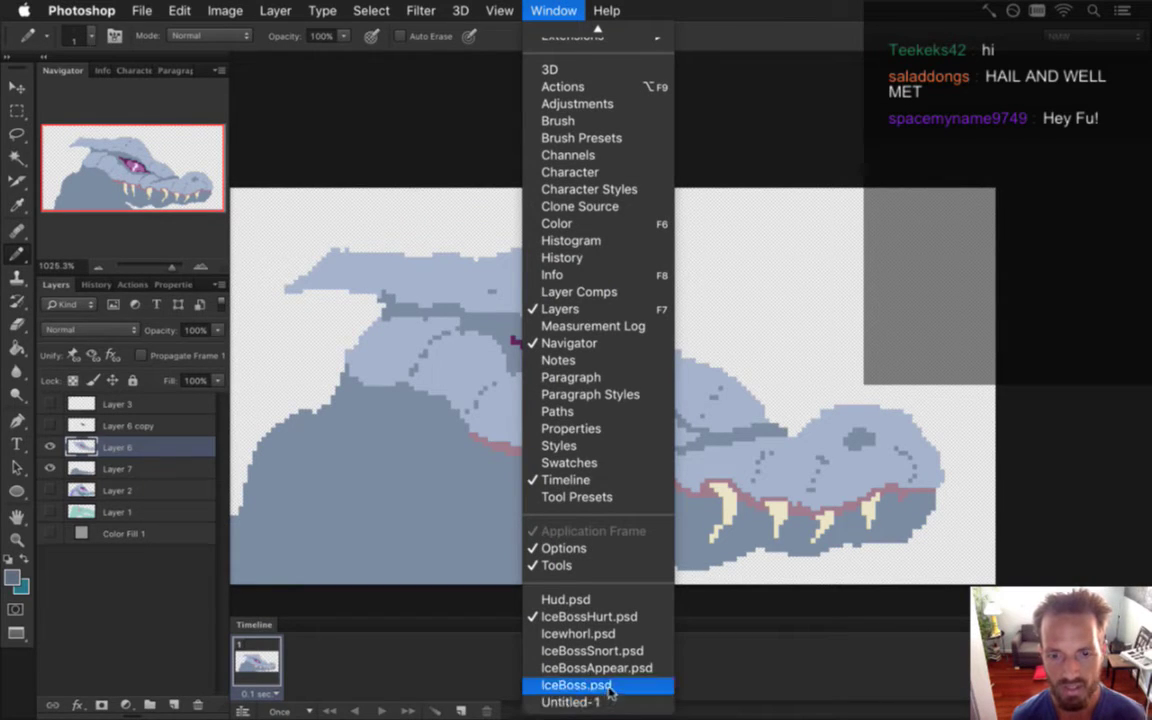
pyautogui.click(577, 685)
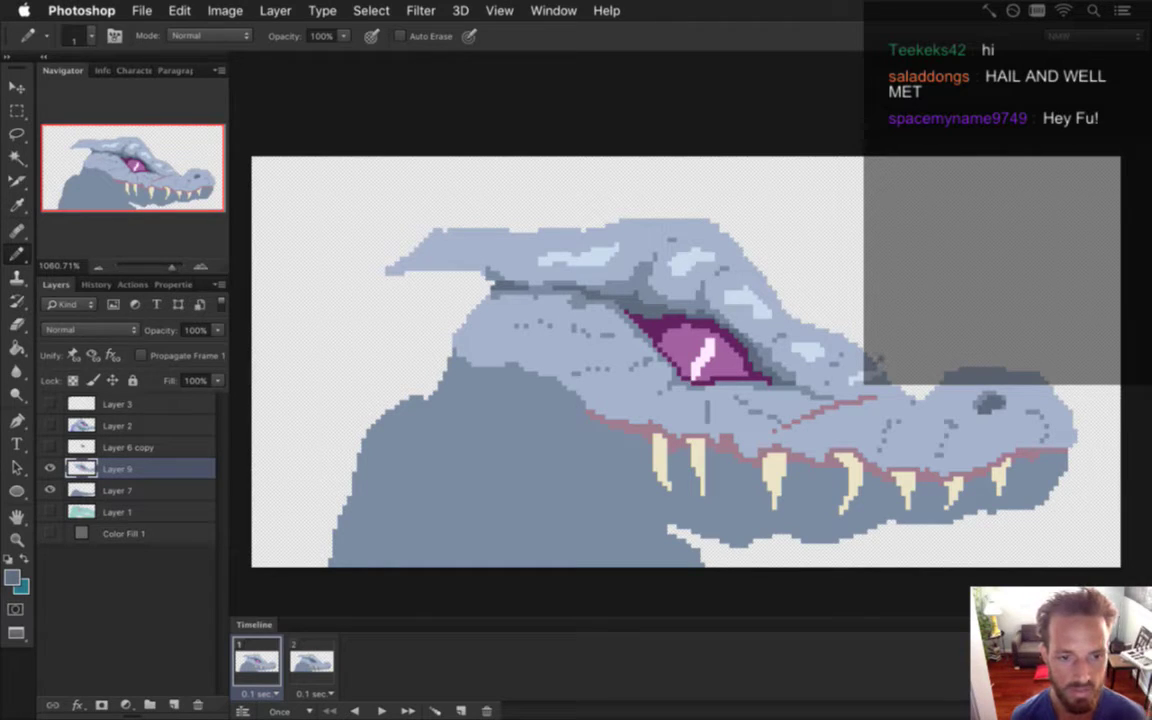
pyautogui.click(81, 489)
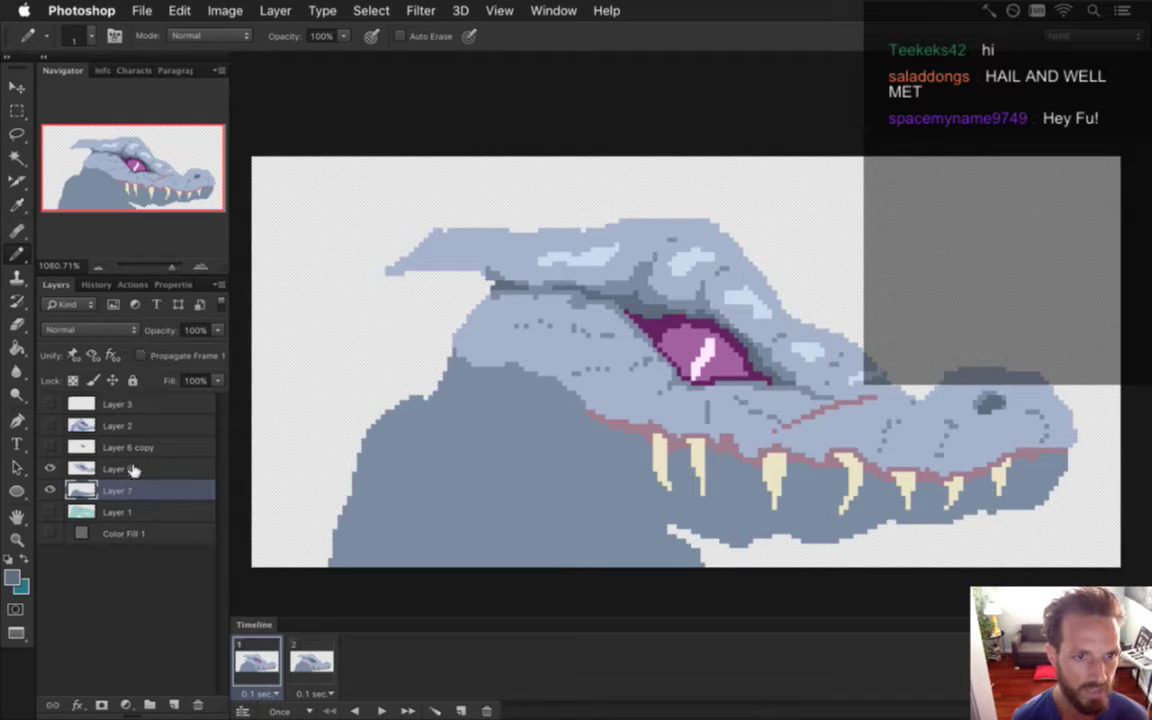
pyautogui.click(81, 511)
pyautogui.click(143, 355)
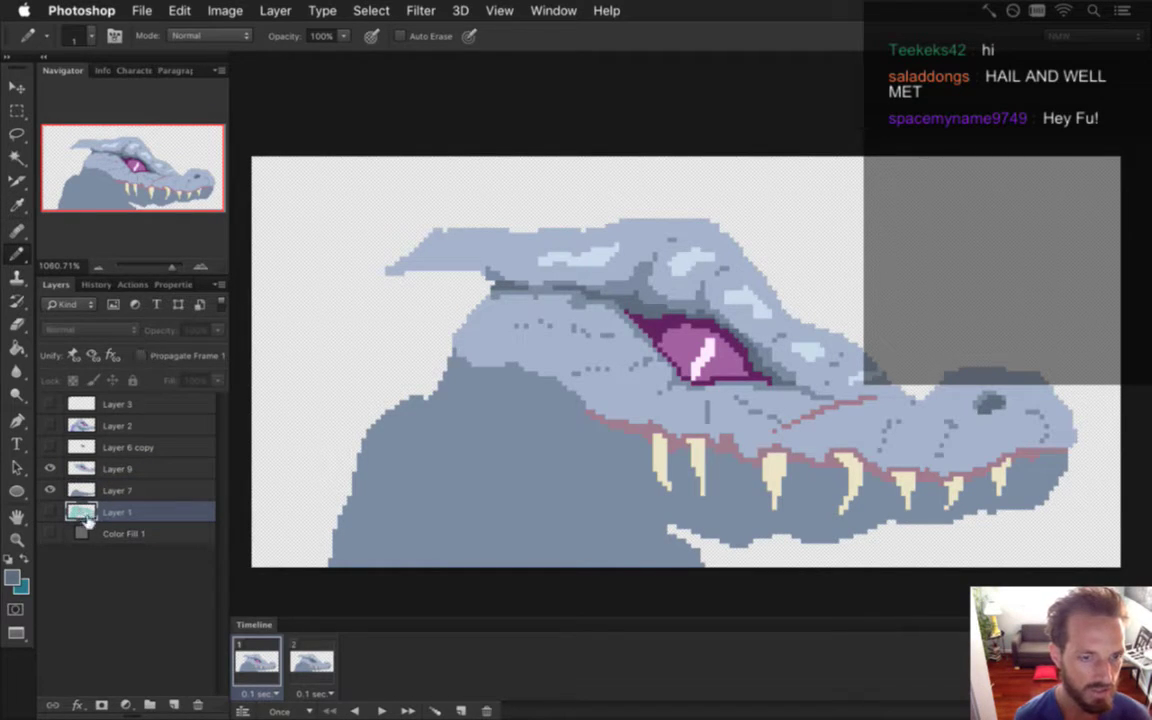
pyautogui.click(86, 531)
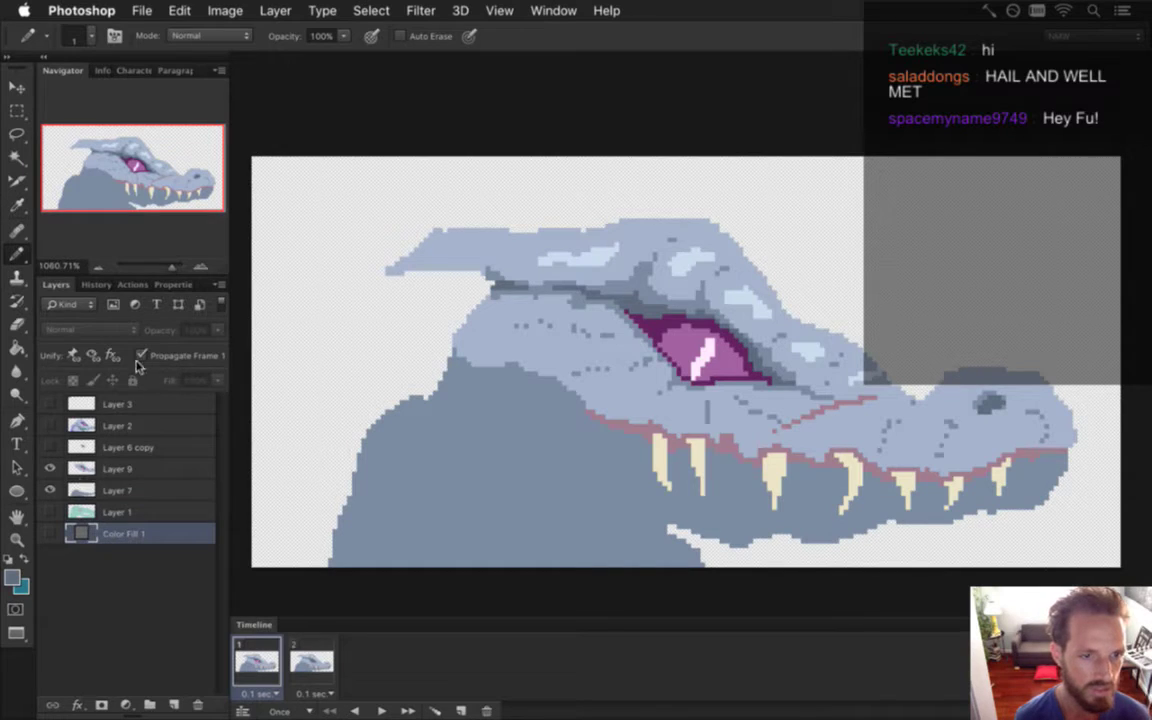
pyautogui.click(141, 355)
pyautogui.click(88, 510)
pyautogui.click(86, 489)
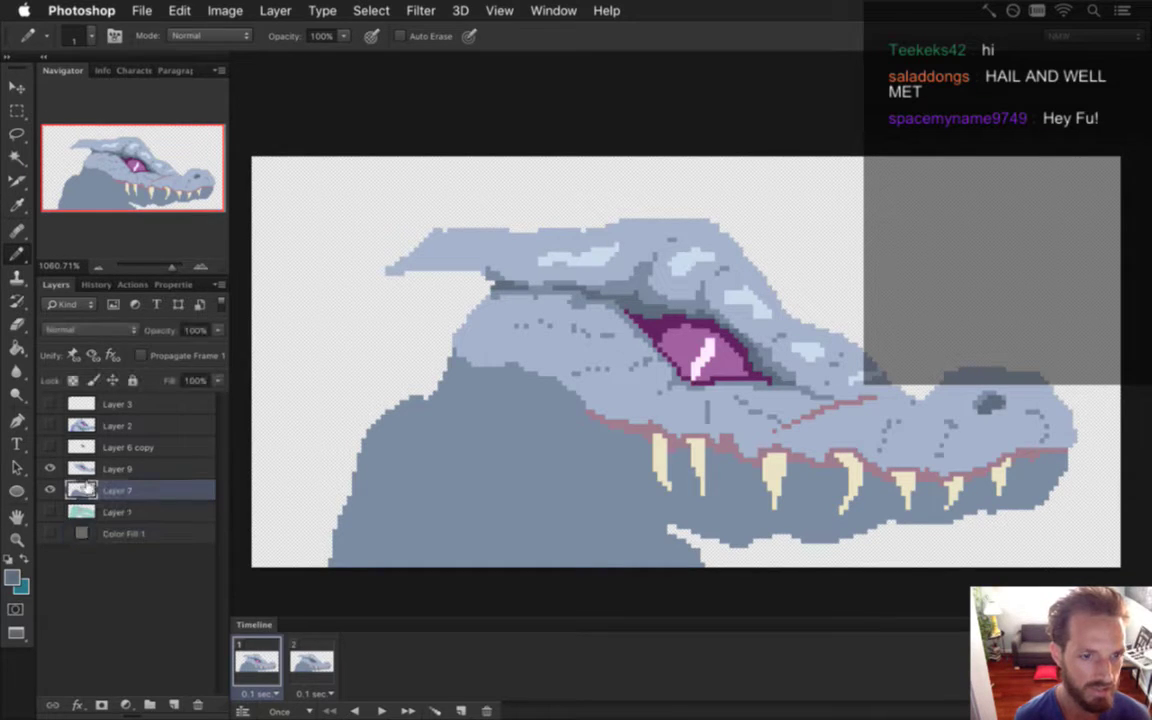
pyautogui.click(93, 466)
pyautogui.click(86, 447)
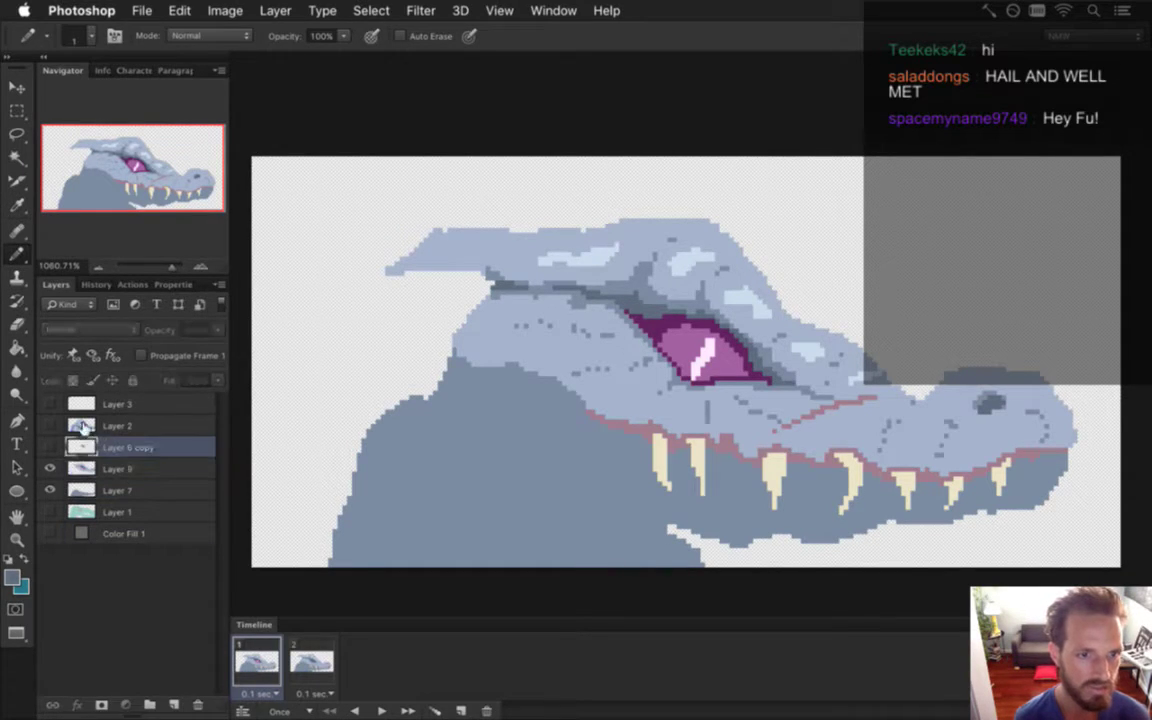
pyautogui.click(86, 425)
pyautogui.click(86, 404)
pyautogui.click(86, 425)
pyautogui.click(86, 468)
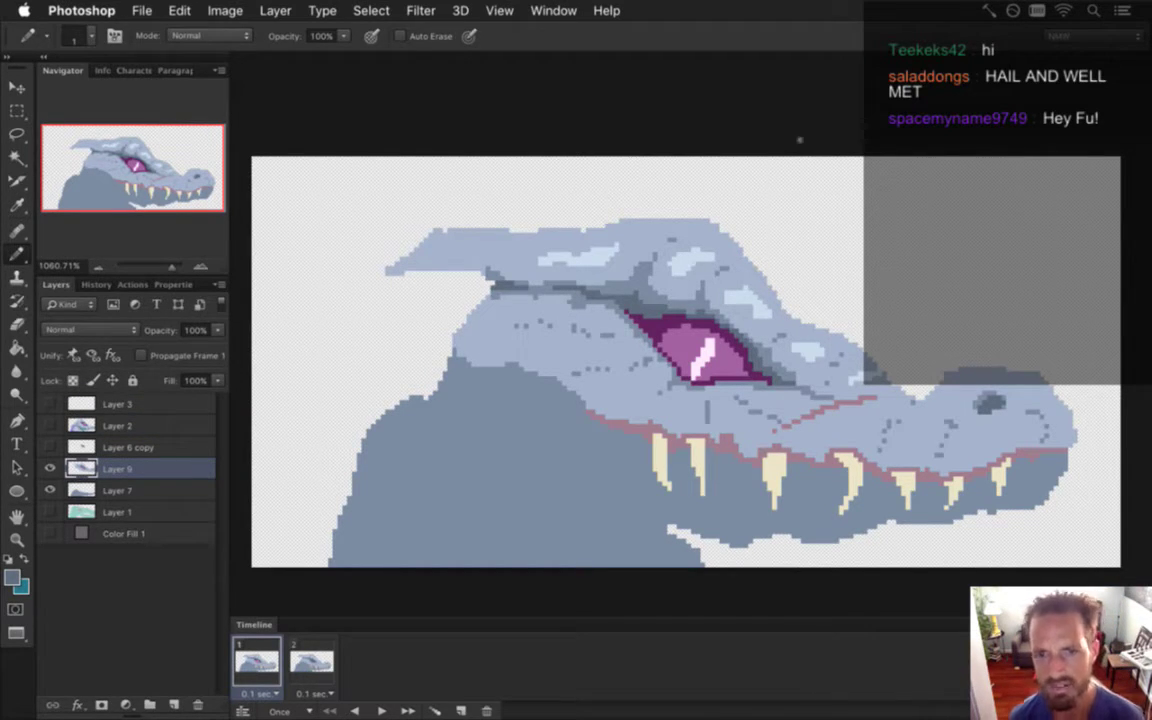
# Step: Show Layer 3's colour swatch palette and sample shading colours from it for the pencil
pyautogui.press('i')
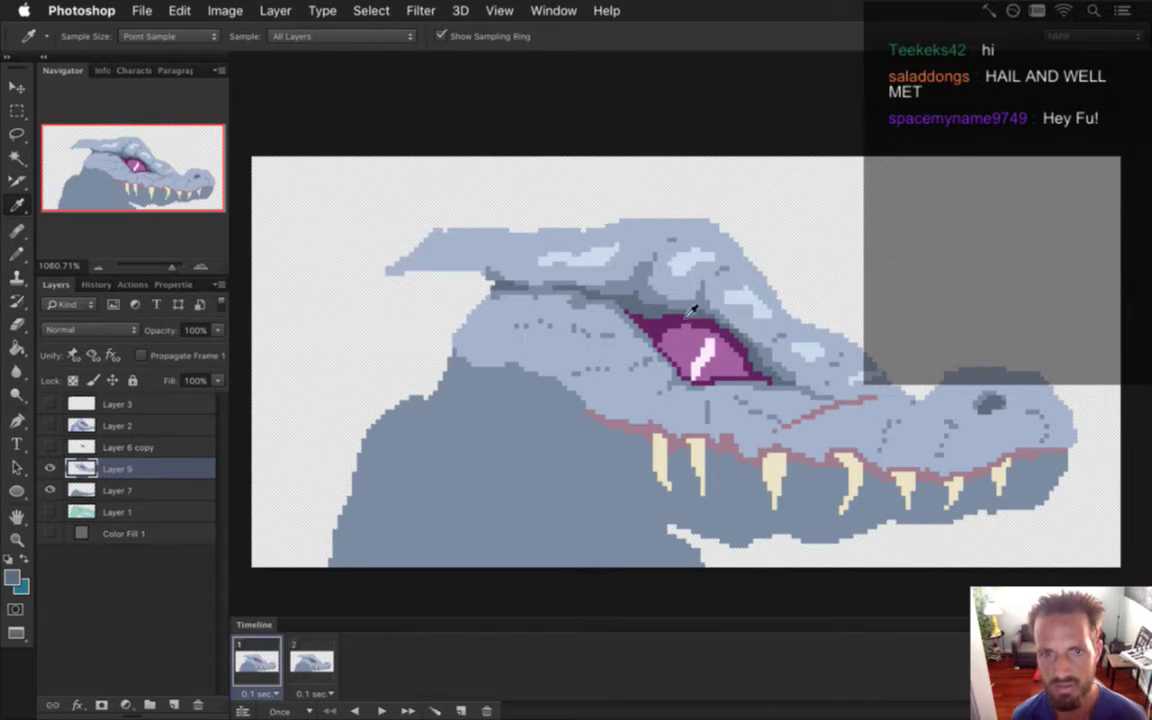
pyautogui.click(51, 403)
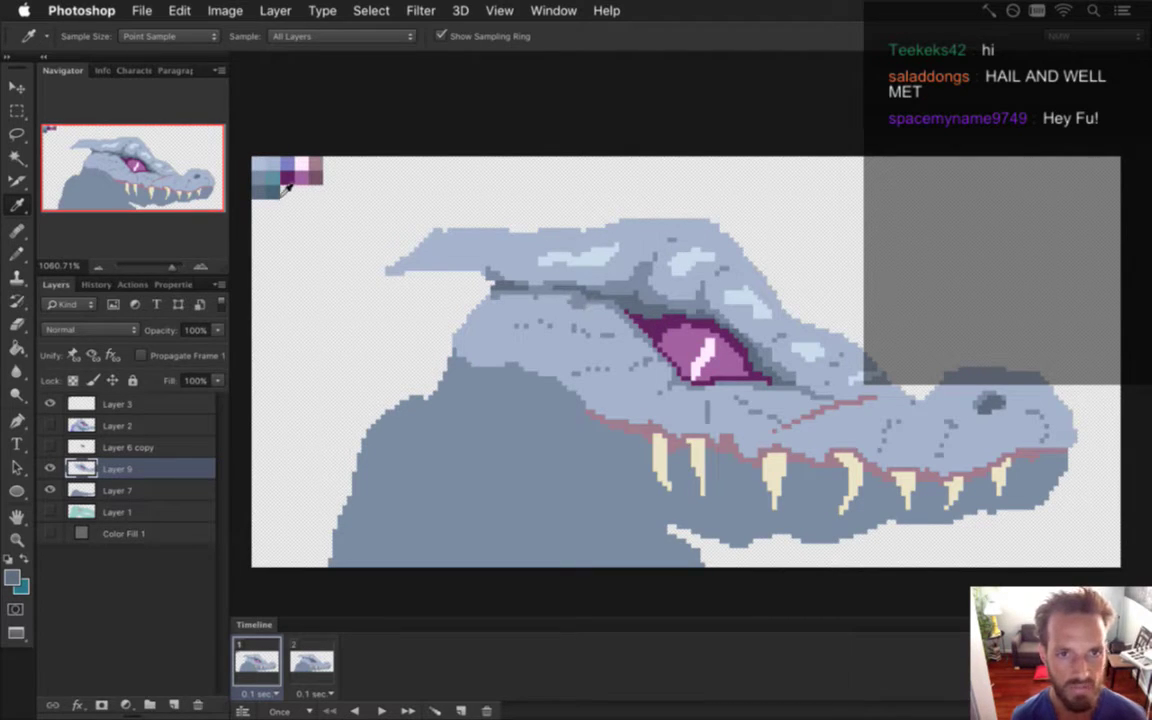
pyautogui.click(256, 166)
pyautogui.press('b')
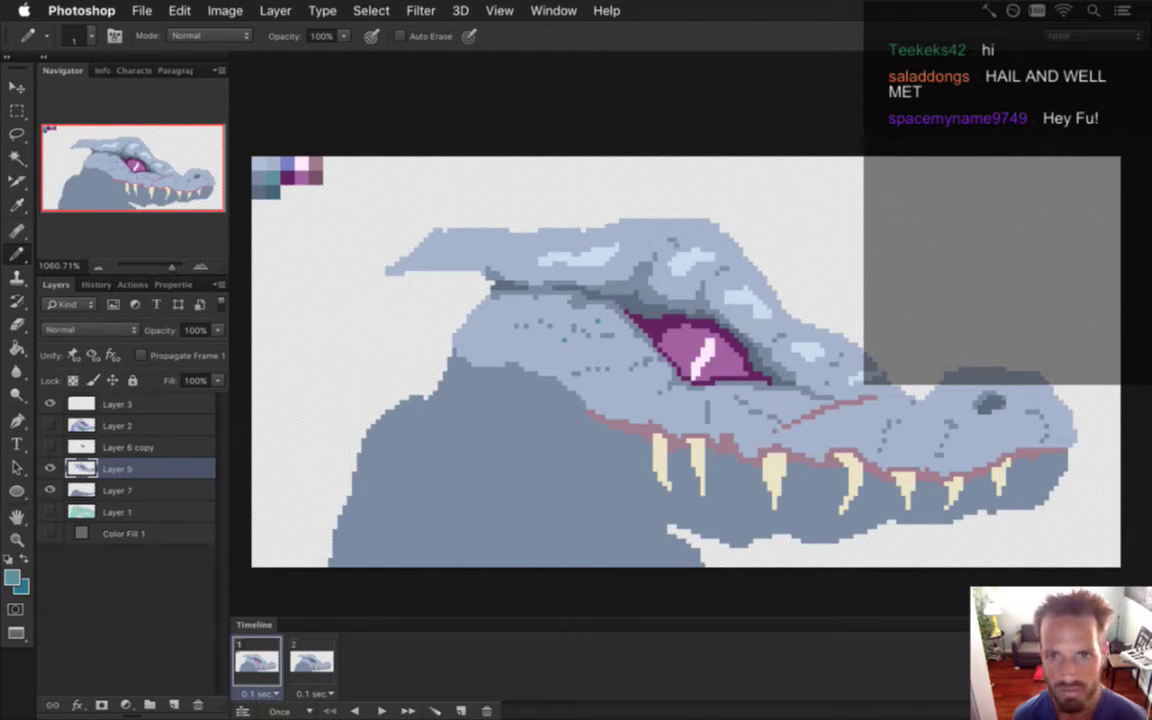
pyautogui.keyDown('alt'); pyautogui.click(603, 215); pyautogui.keyUp('alt')
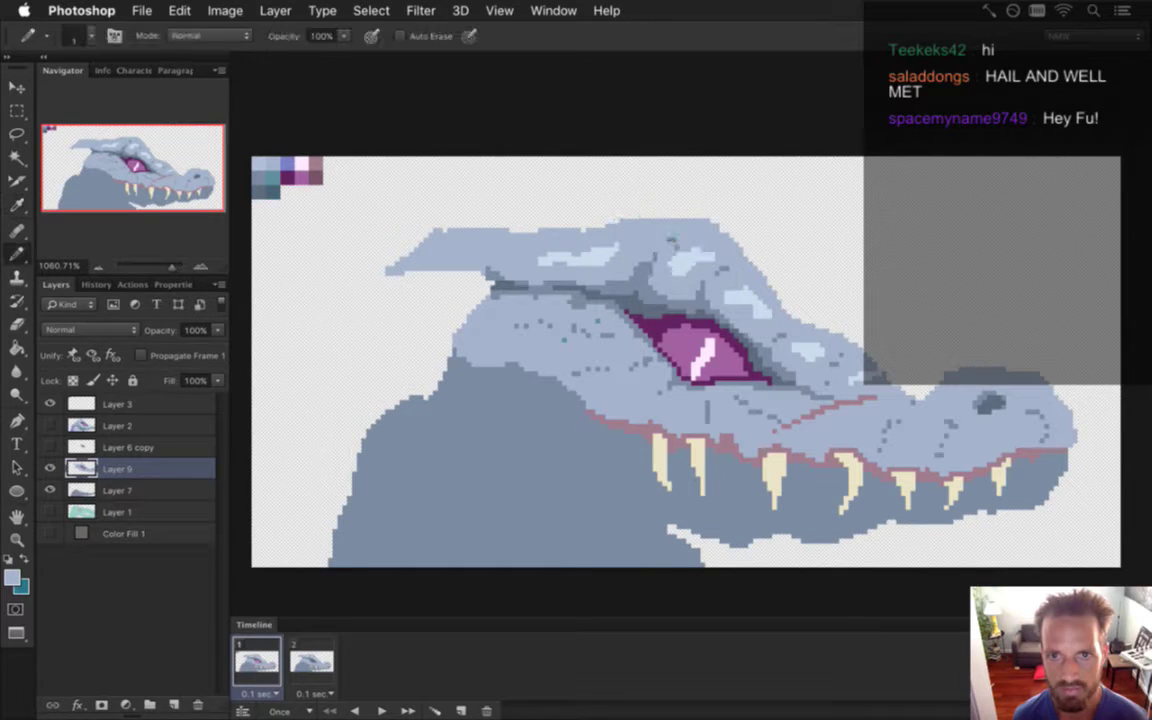
pyautogui.press('i')
pyautogui.press('b')
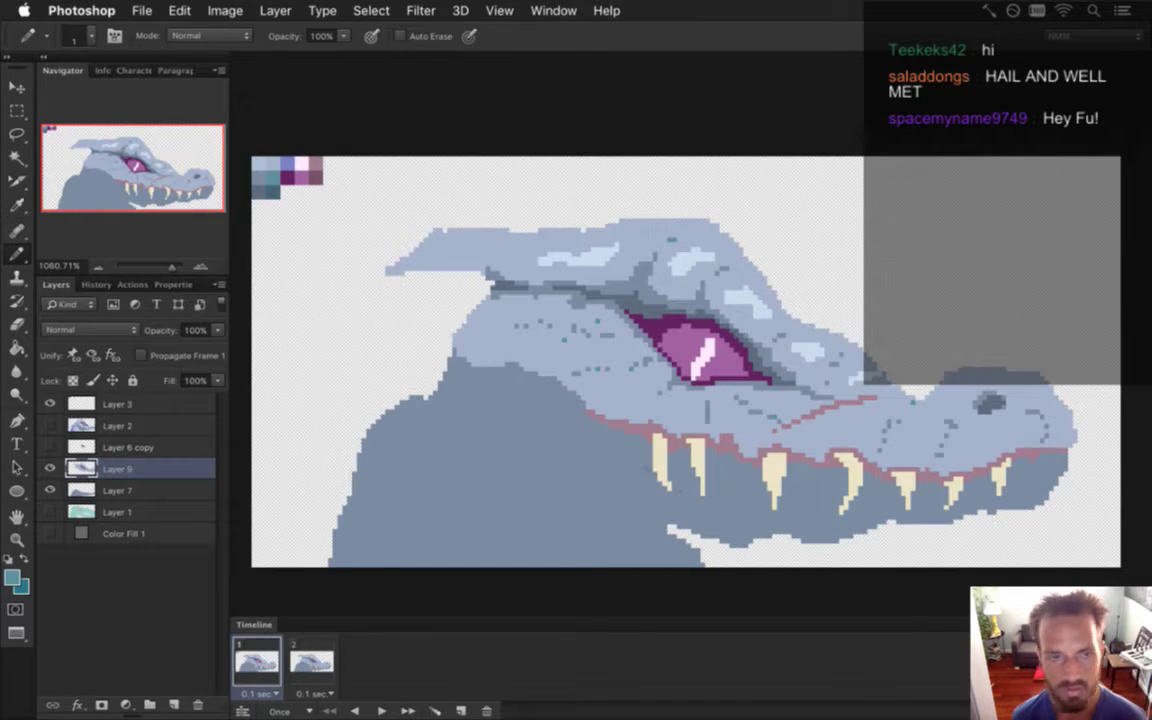
# Step: Load Layer 7's pixel selection and pencil a darker shadow band along the lower jaw
pyautogui.click(120, 490)
pyautogui.press('i')
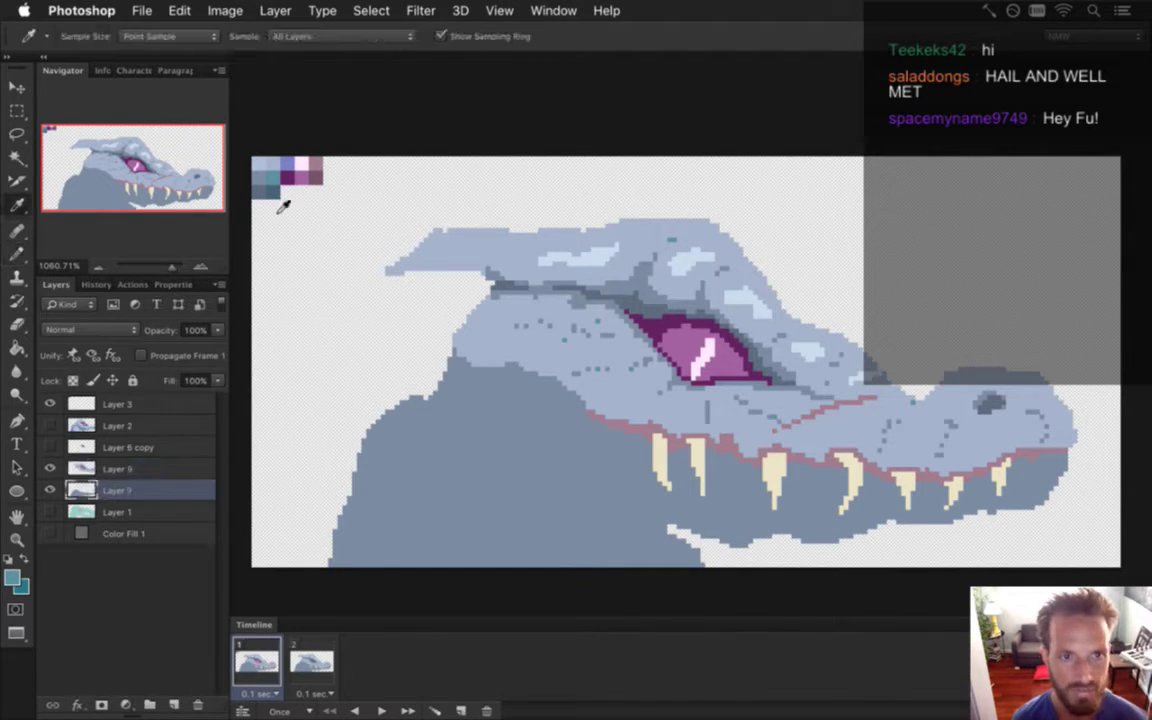
pyautogui.press('b')
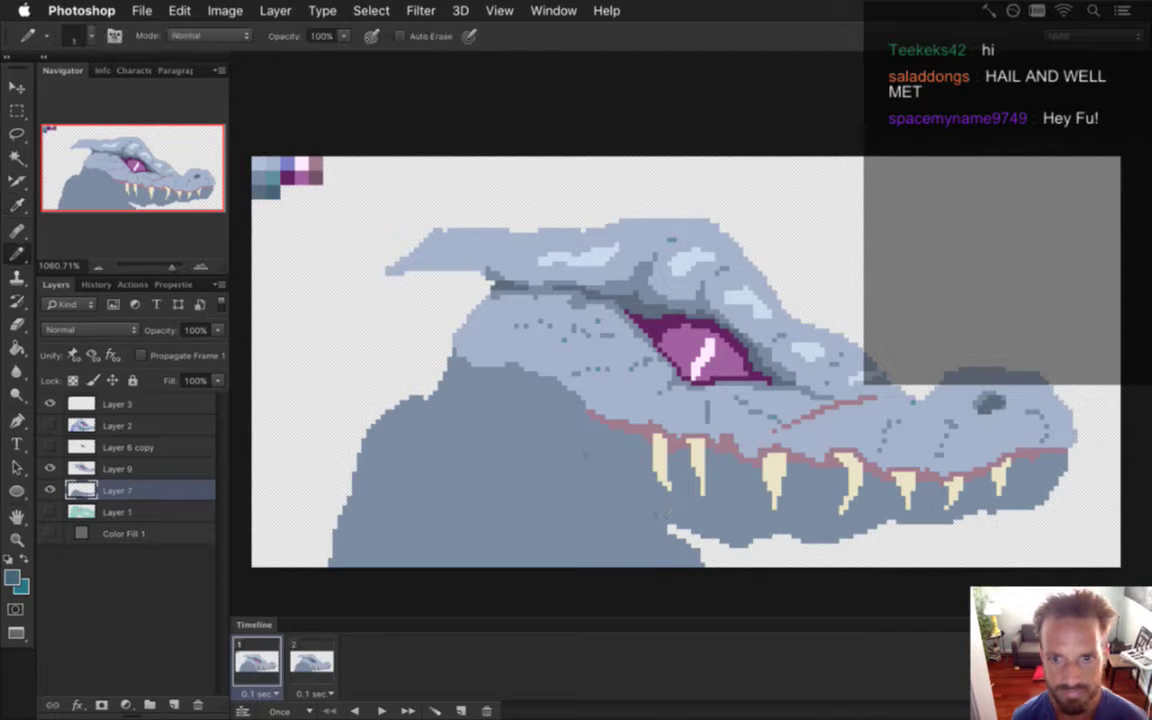
pyautogui.press('i')
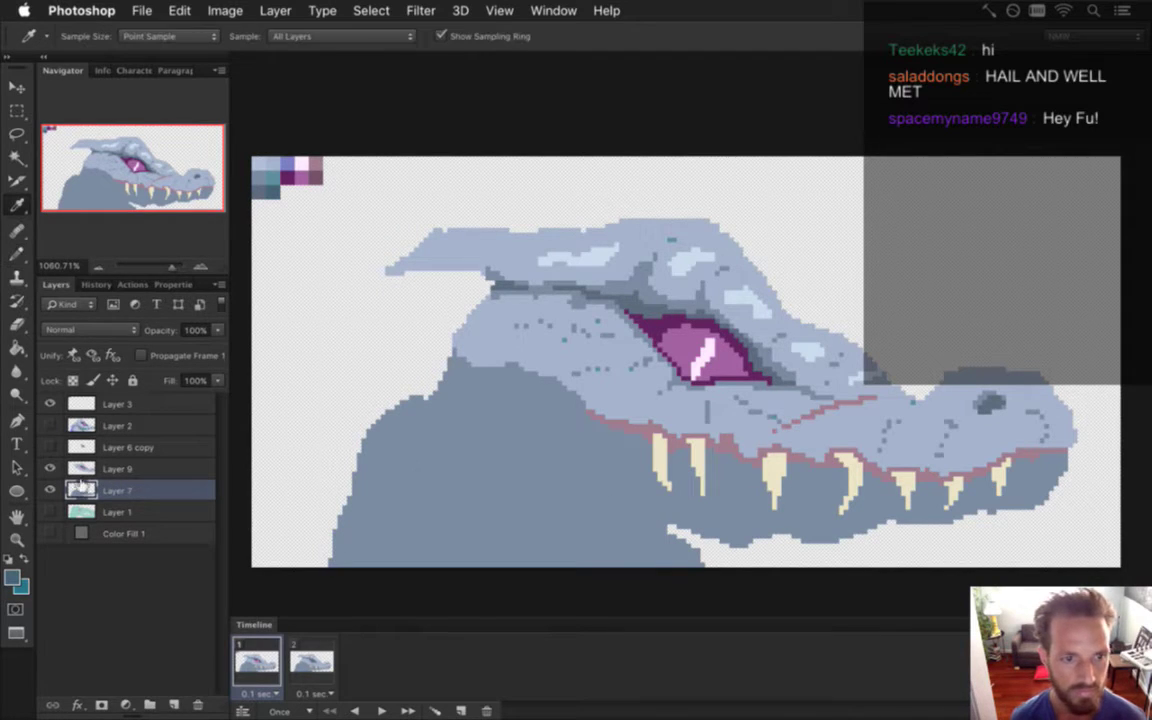
pyautogui.keyDown('super'); pyautogui.click(78, 445); pyautogui.keyUp('super')
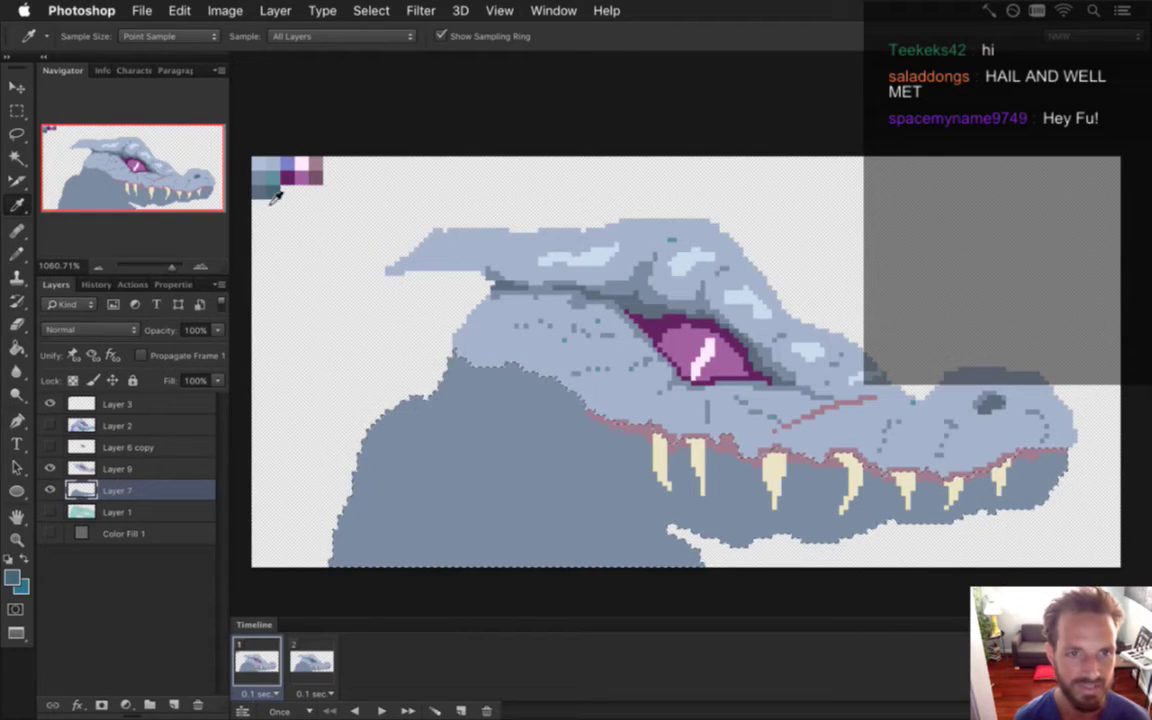
pyautogui.press('b')
pyautogui.moveTo(558, 416); pyautogui.dragTo(704, 482)
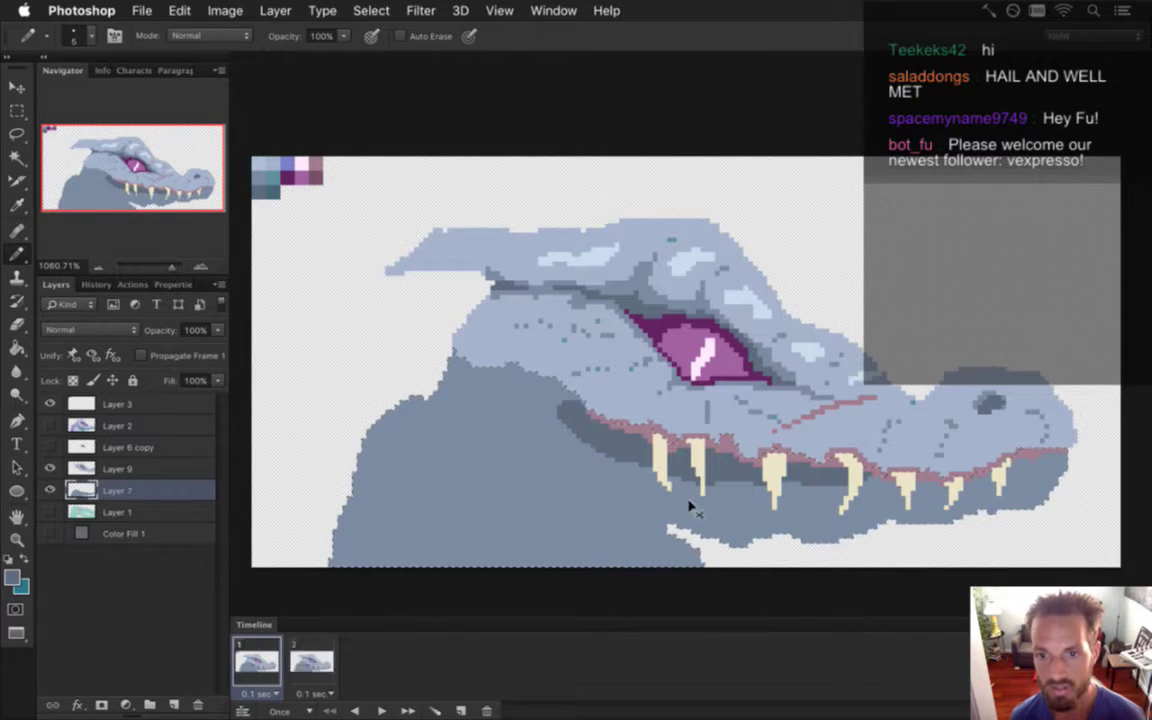
# Step: Fill the selected area beneath the upper teeth with the dark grey shadow colour
pyautogui.hotkey('alt', 'BackSpace')
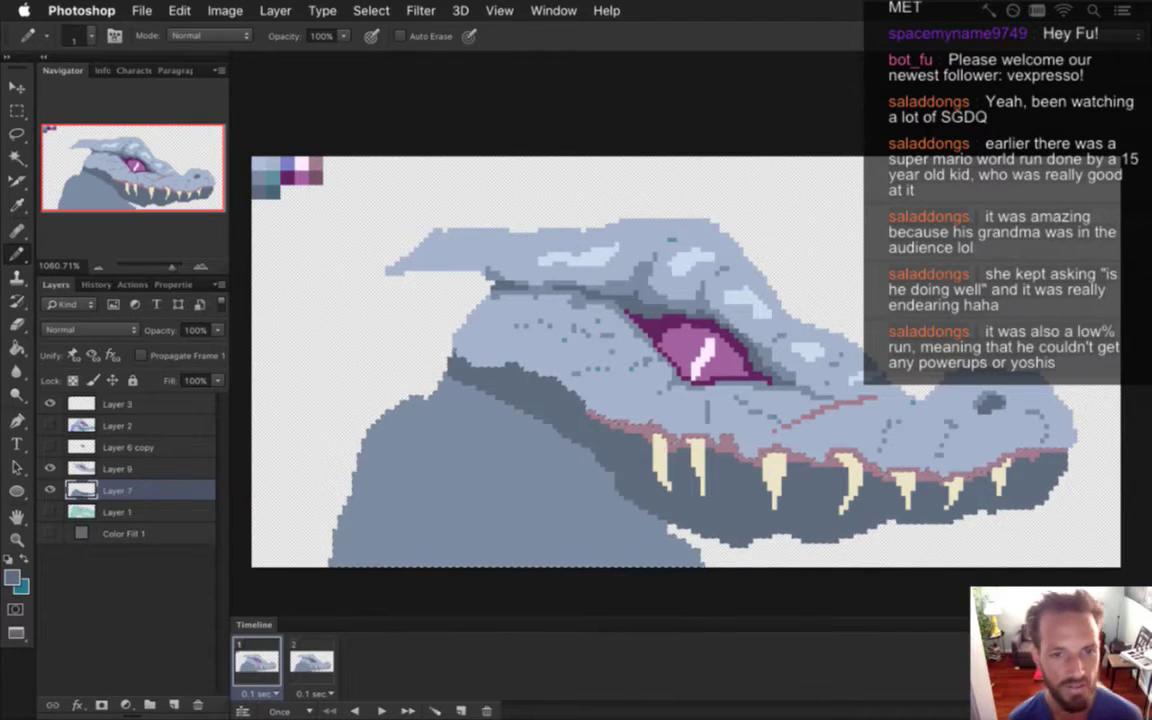
pyautogui.press('i')
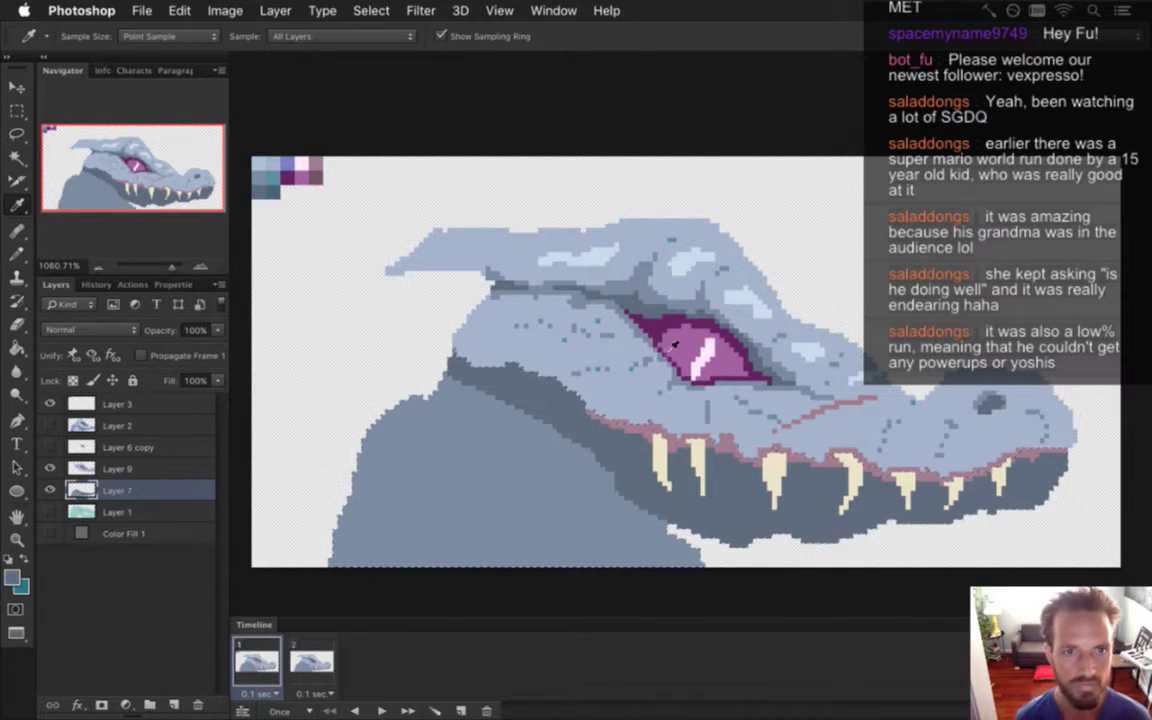
# Step: Check Layer 2, then pencil a lavender-blue rim light along the neck's left edge
pyautogui.click(50, 425)
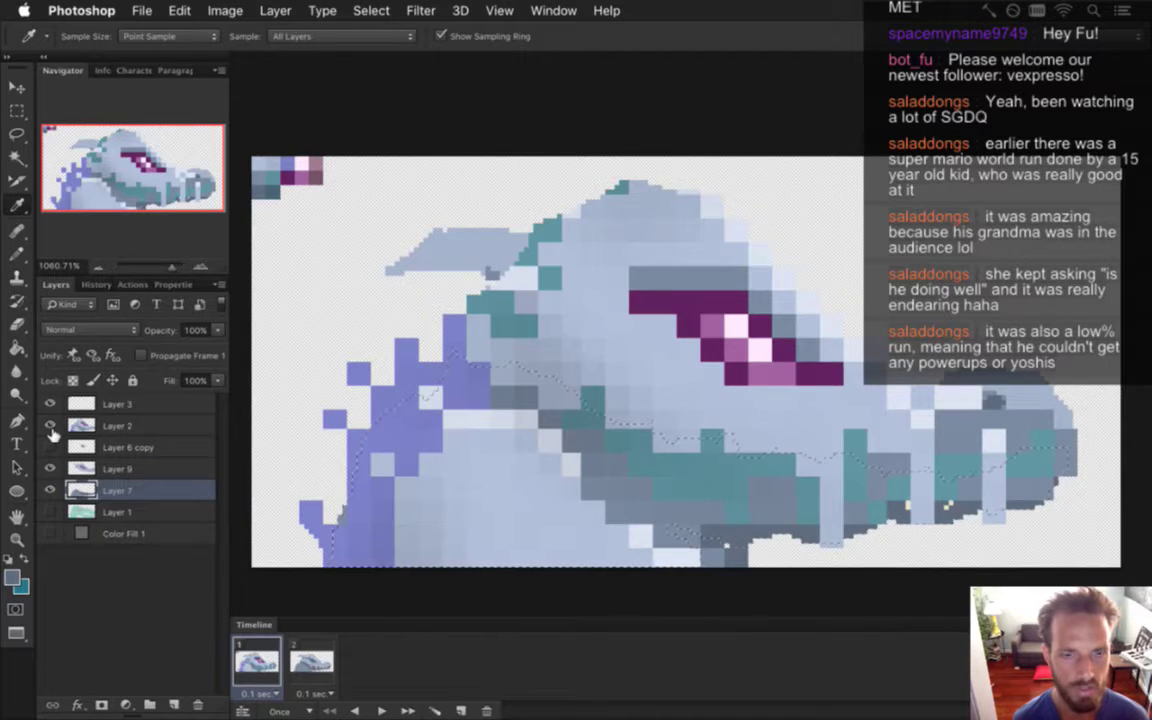
pyautogui.click(50, 425)
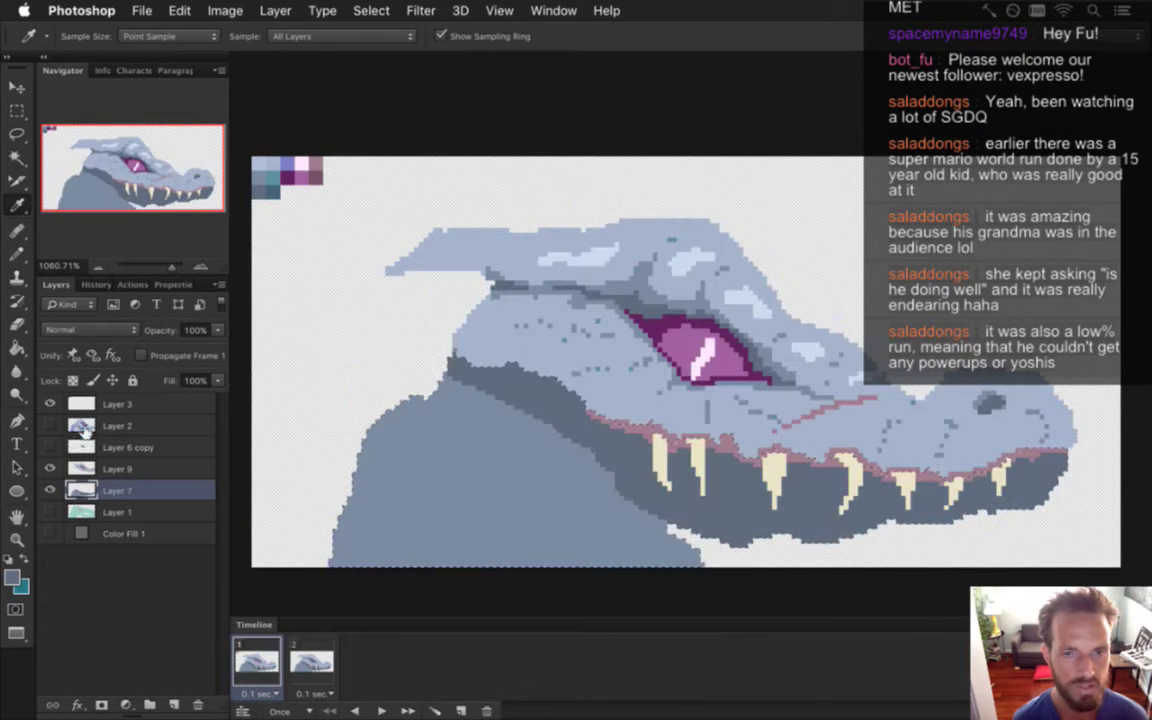
pyautogui.click(287, 164)
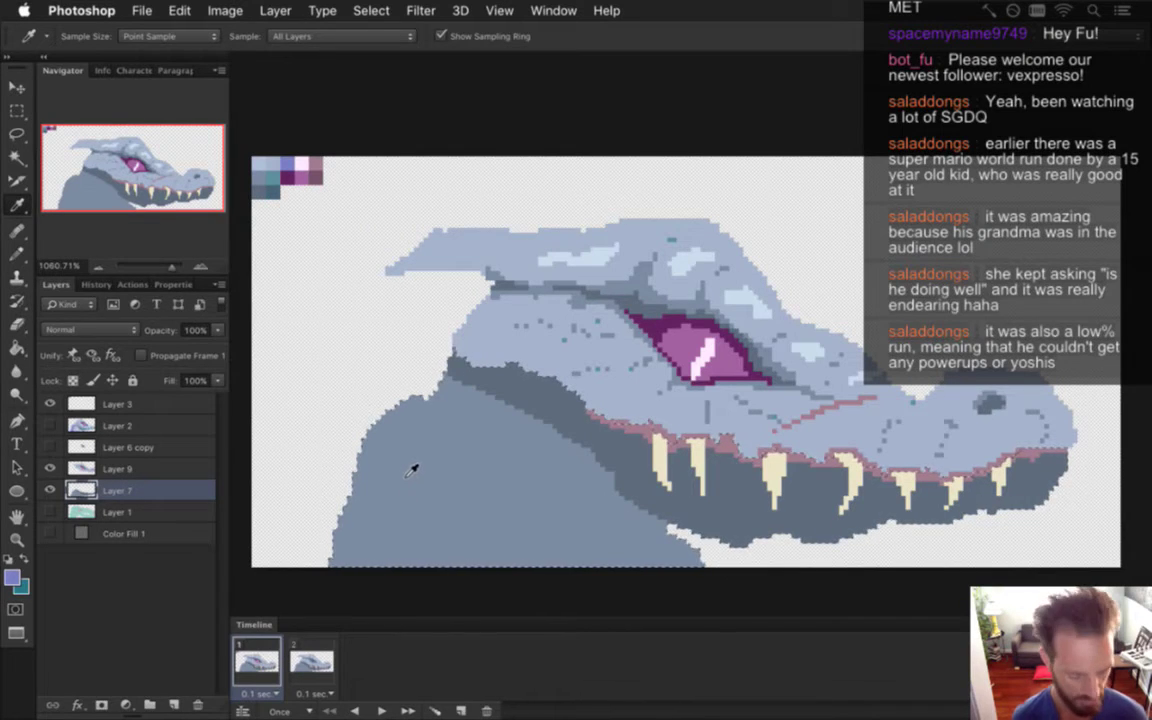
pyautogui.press('b')
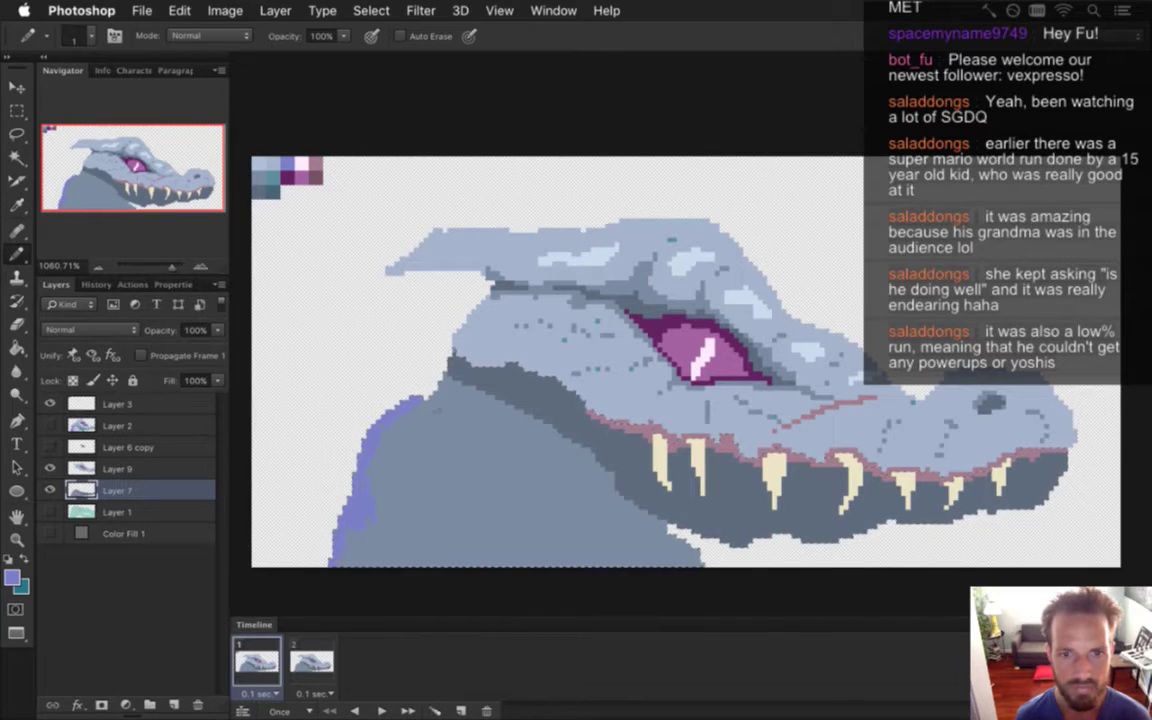
pyautogui.keyDown('alt'); pyautogui.click(497, 400); pyautogui.keyUp('alt')
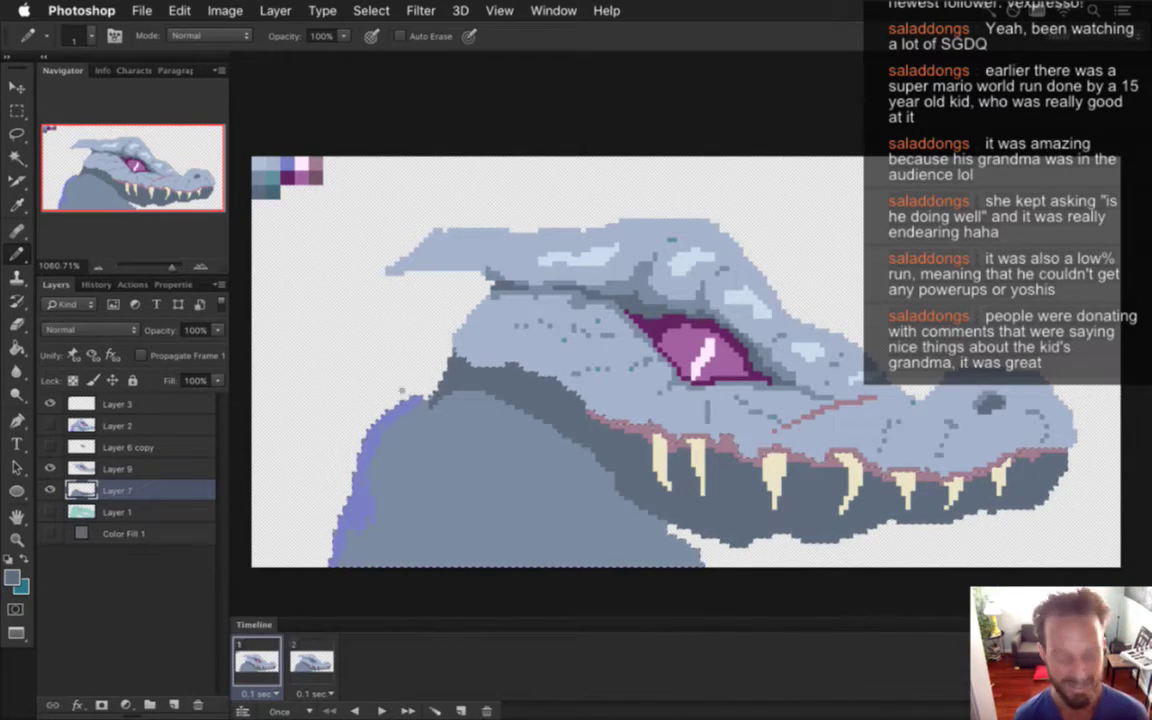
# Step: Sample the lavender from the ridge and pencil jagged spikes along the purple neck ridge
pyautogui.press('m')
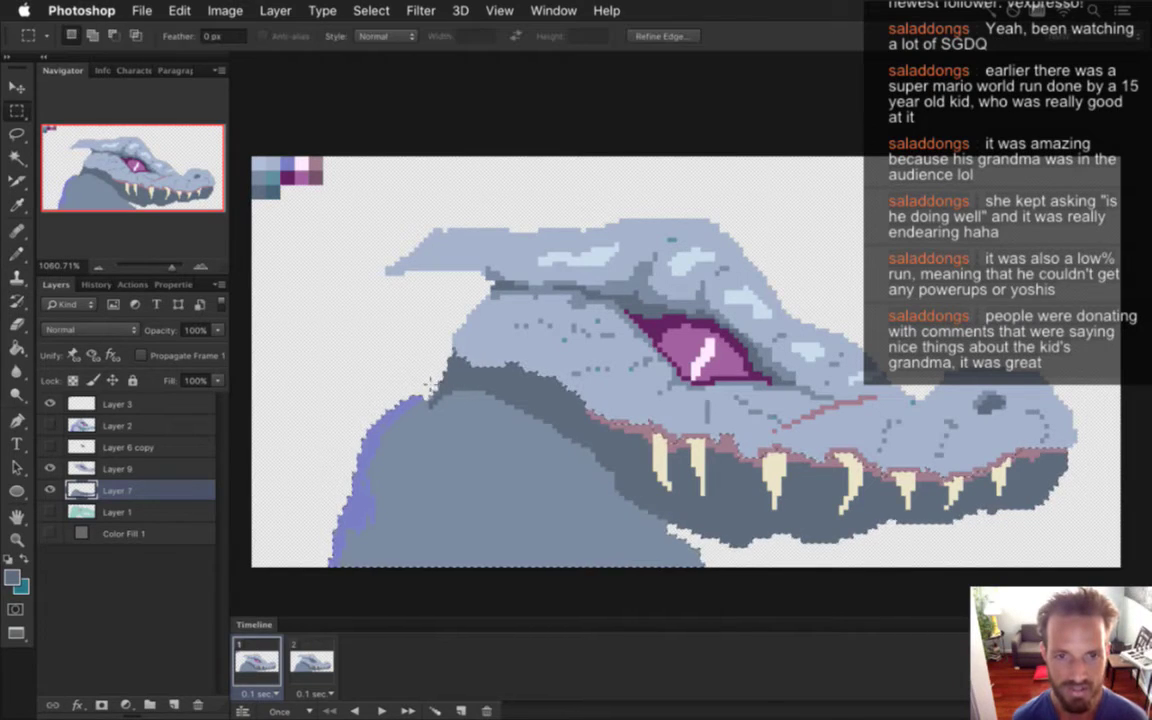
pyautogui.press('b')
pyautogui.keyDown('alt'); pyautogui.click(463, 373); pyautogui.keyUp('alt')
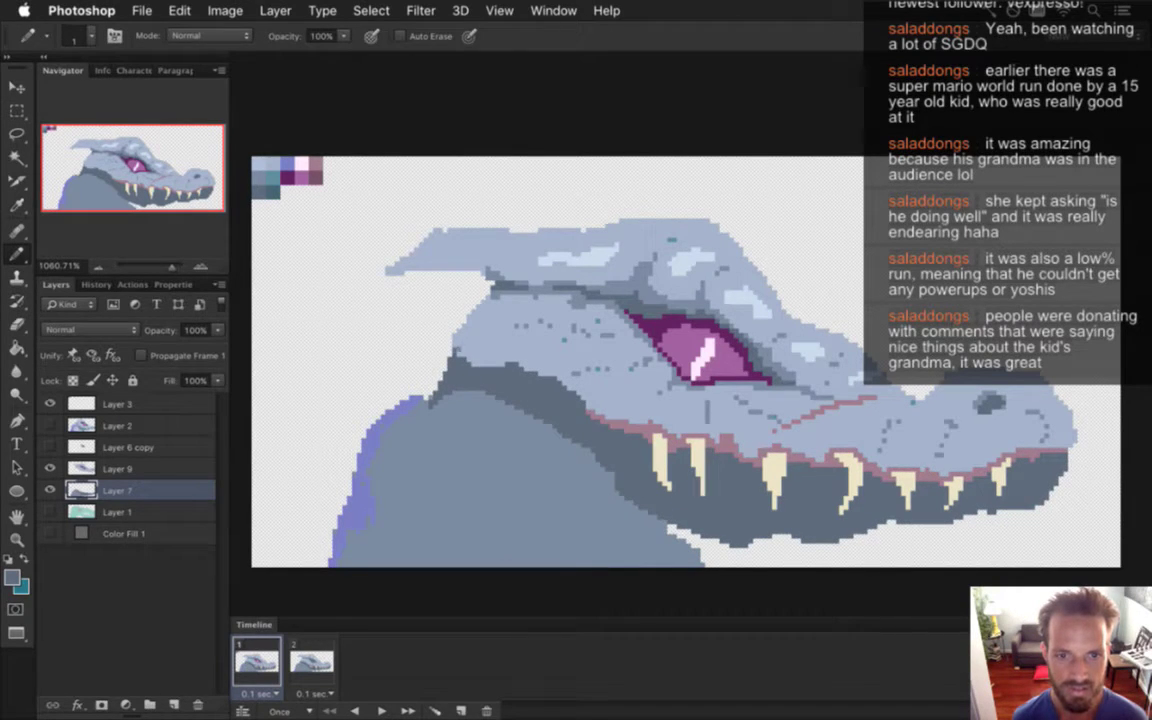
pyautogui.keyDown('alt'); pyautogui.click(395, 398); pyautogui.keyUp('alt')
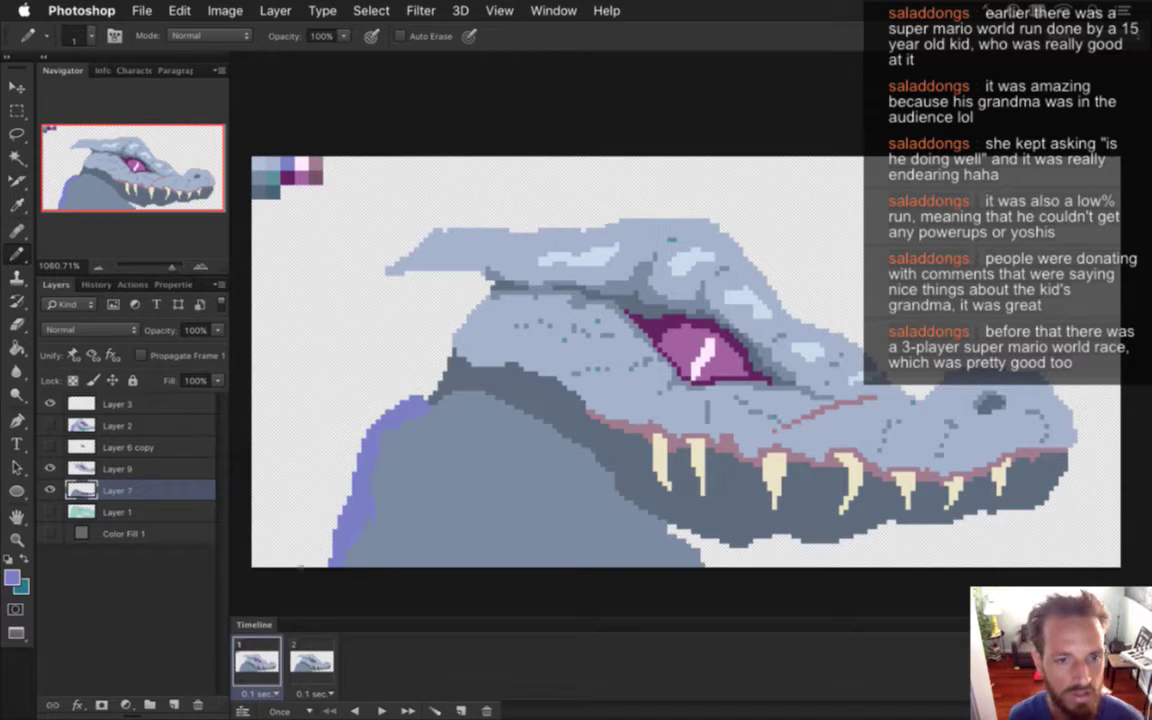
pyautogui.moveTo(330, 545)
pyautogui.mouseDown()
pyautogui.moveTo(306, 538)
pyautogui.moveTo(330, 550)
pyautogui.mouseUp()
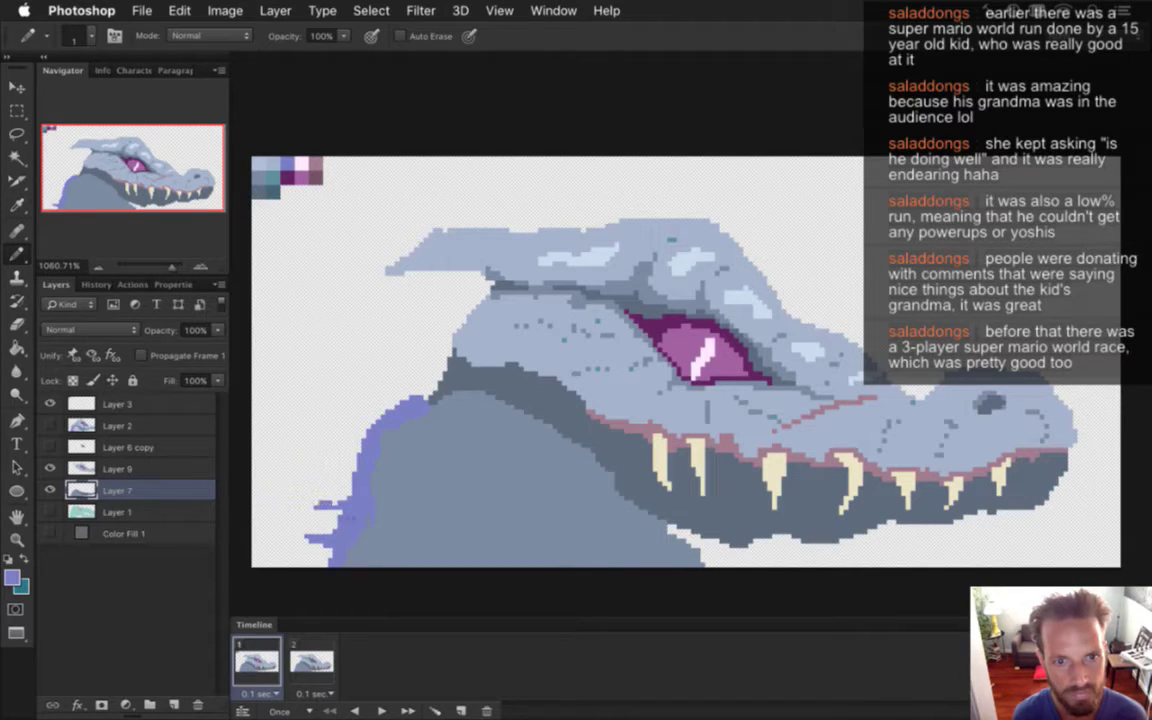
pyautogui.moveTo(330, 505)
pyautogui.mouseDown()
pyautogui.moveTo(308, 504)
pyautogui.moveTo(320, 476)
pyautogui.mouseUp()
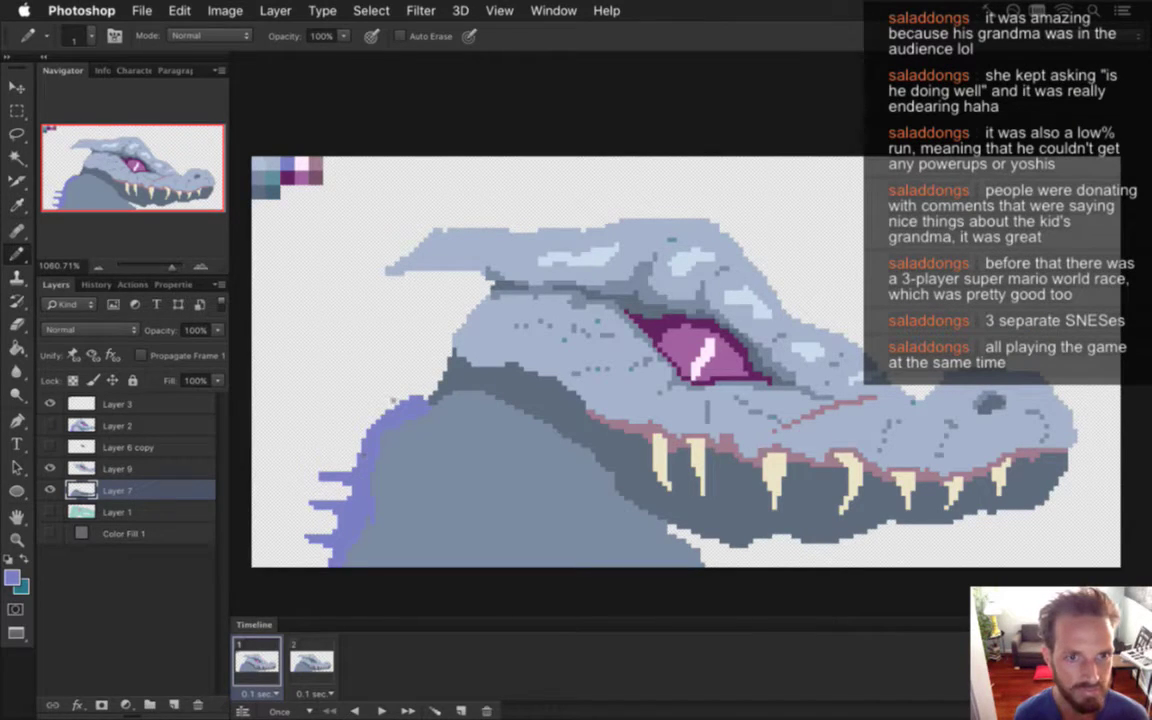
pyautogui.moveTo(330, 378)
pyautogui.mouseDown()
pyautogui.moveTo(327, 352)
pyautogui.moveTo(332, 376)
pyautogui.mouseUp()
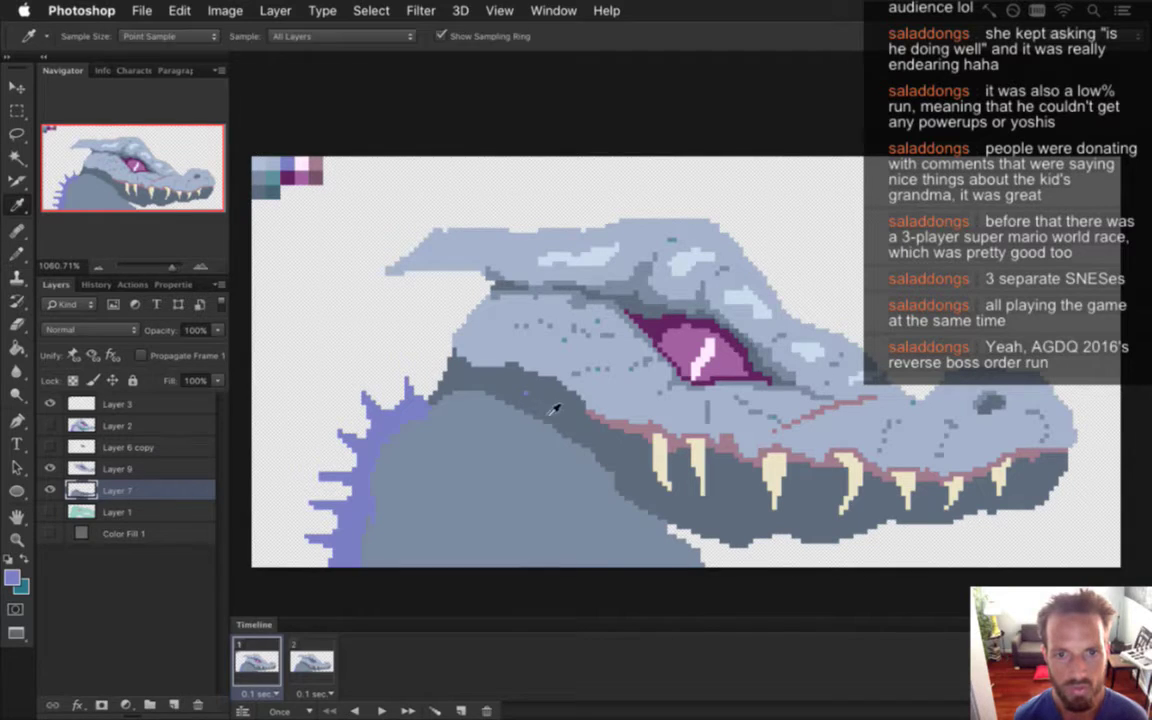
# Step: Save the spiked sprite, then sample jaw and snout colours to speckle the brow and forehead
pyautogui.keyDown('alt'); pyautogui.click(485, 358); pyautogui.keyUp('alt')
pyautogui.press('super+s')
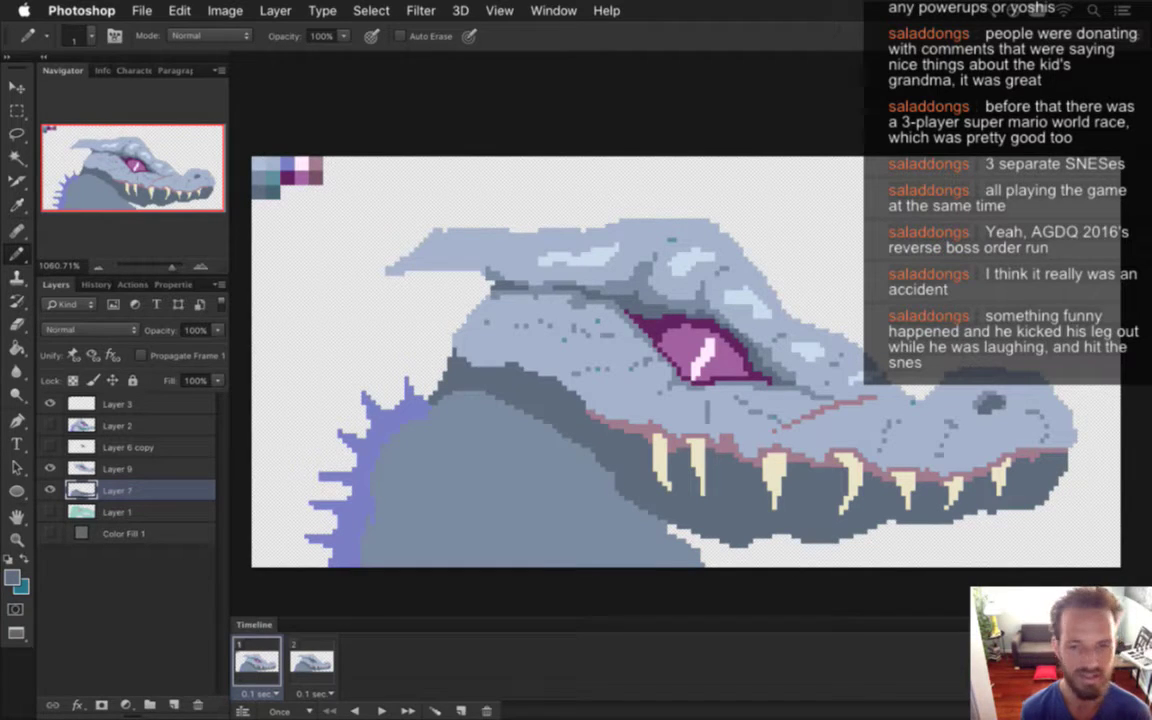
pyautogui.press('i')
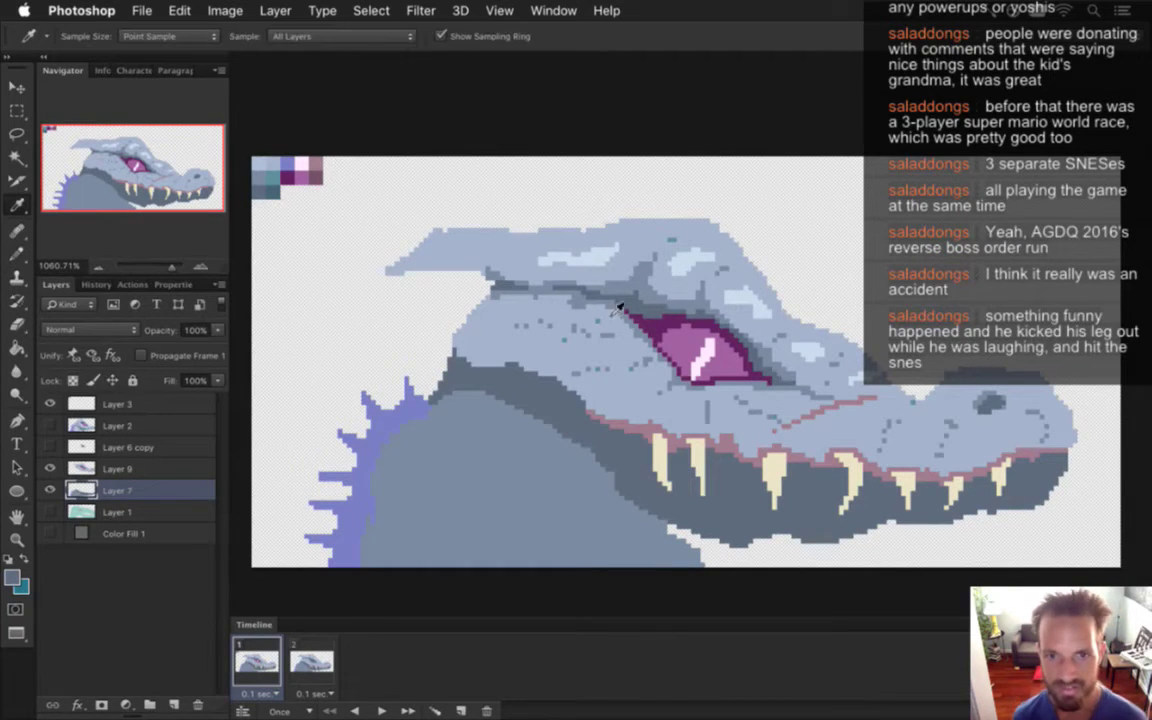
pyautogui.click(640, 292)
pyautogui.press('b')
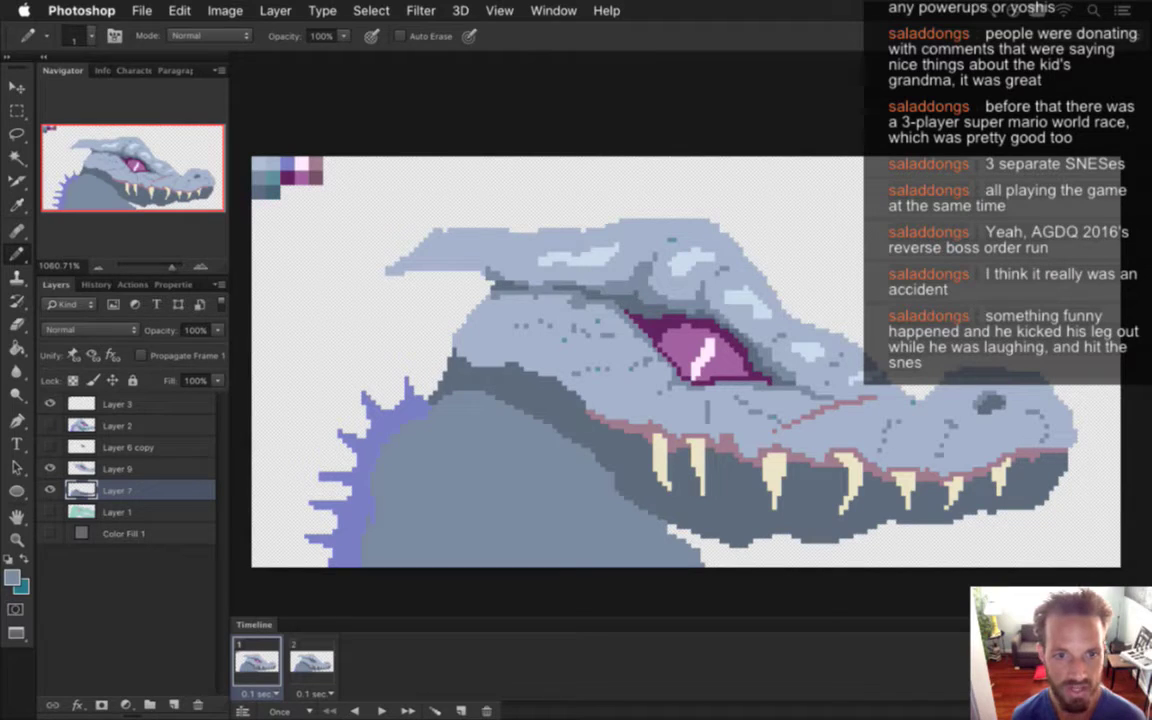
pyautogui.click(18, 158)
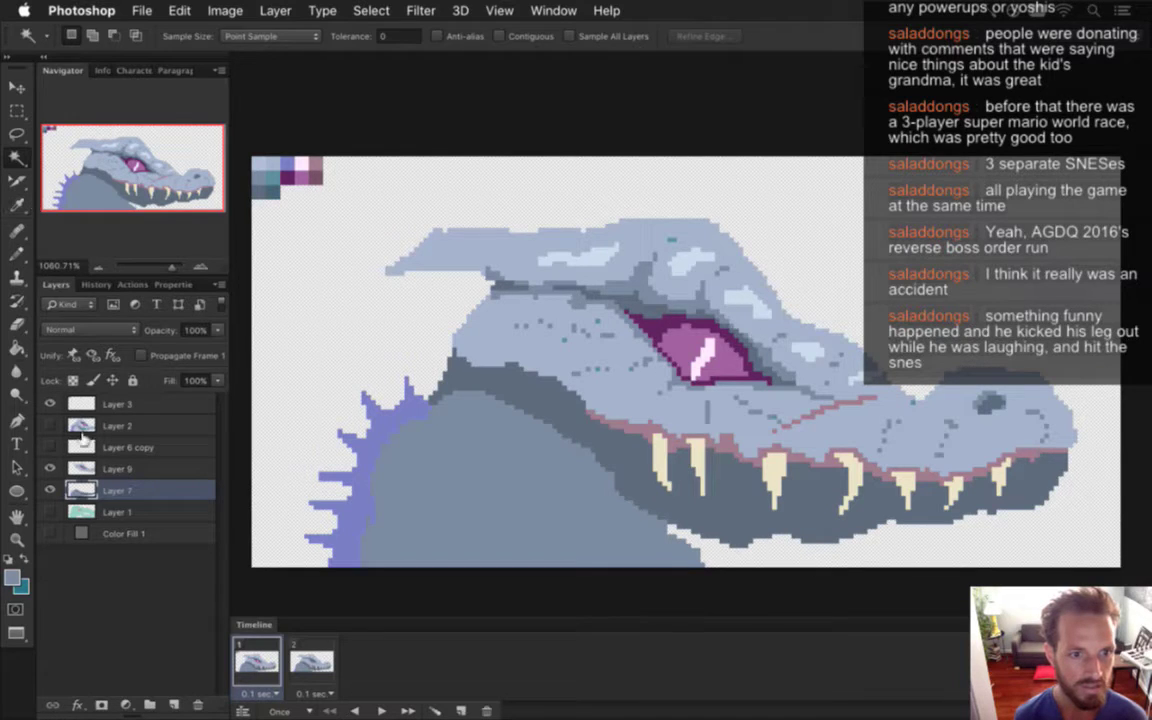
# Step: On Layer 9, magic-wand the head and repaint darker grey-blue shading, including a round nostril
pyautogui.click(100, 468)
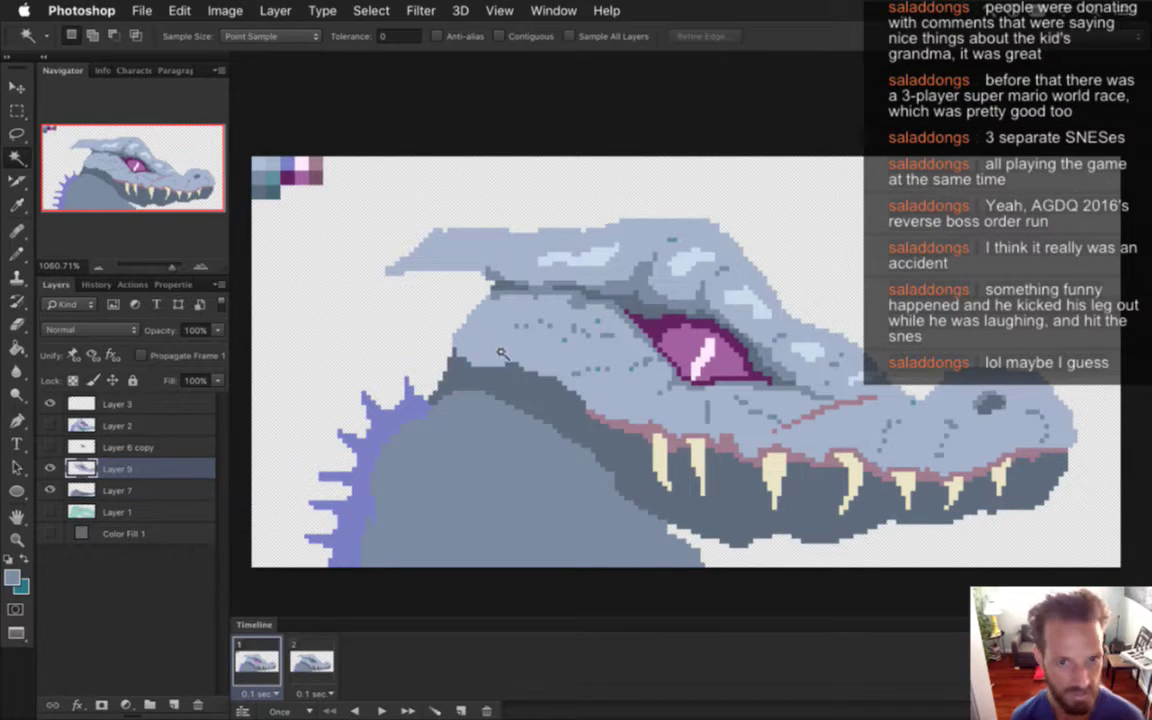
pyautogui.click(459, 343)
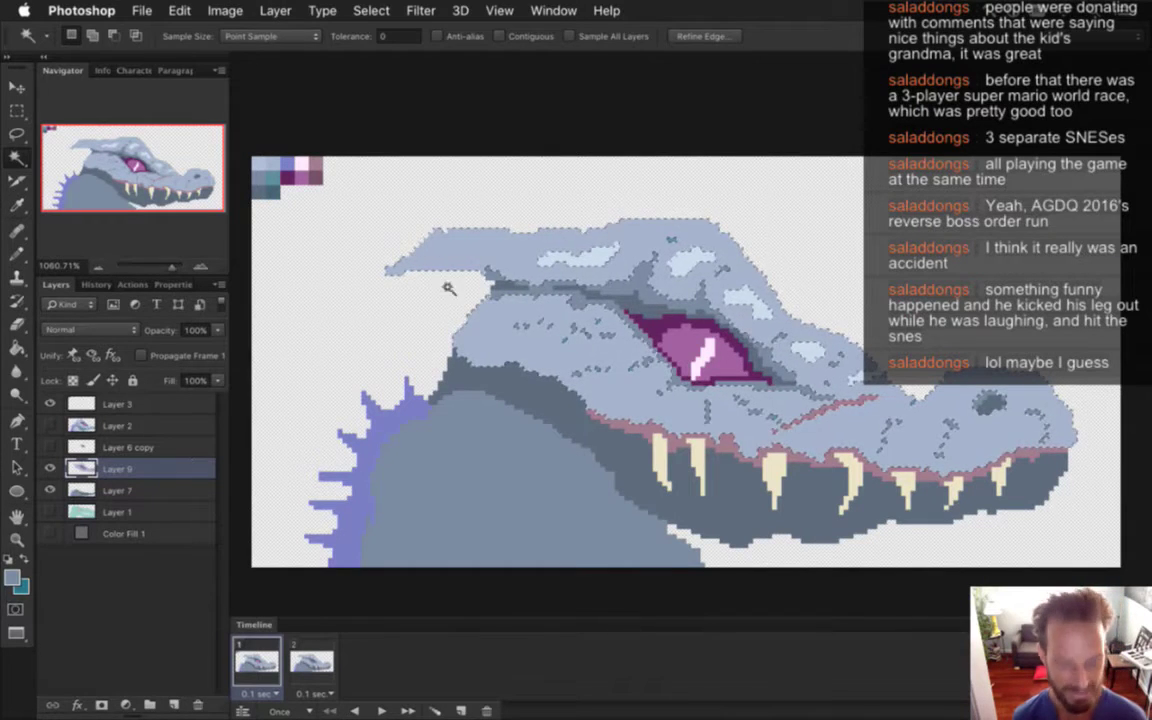
pyautogui.press('i')
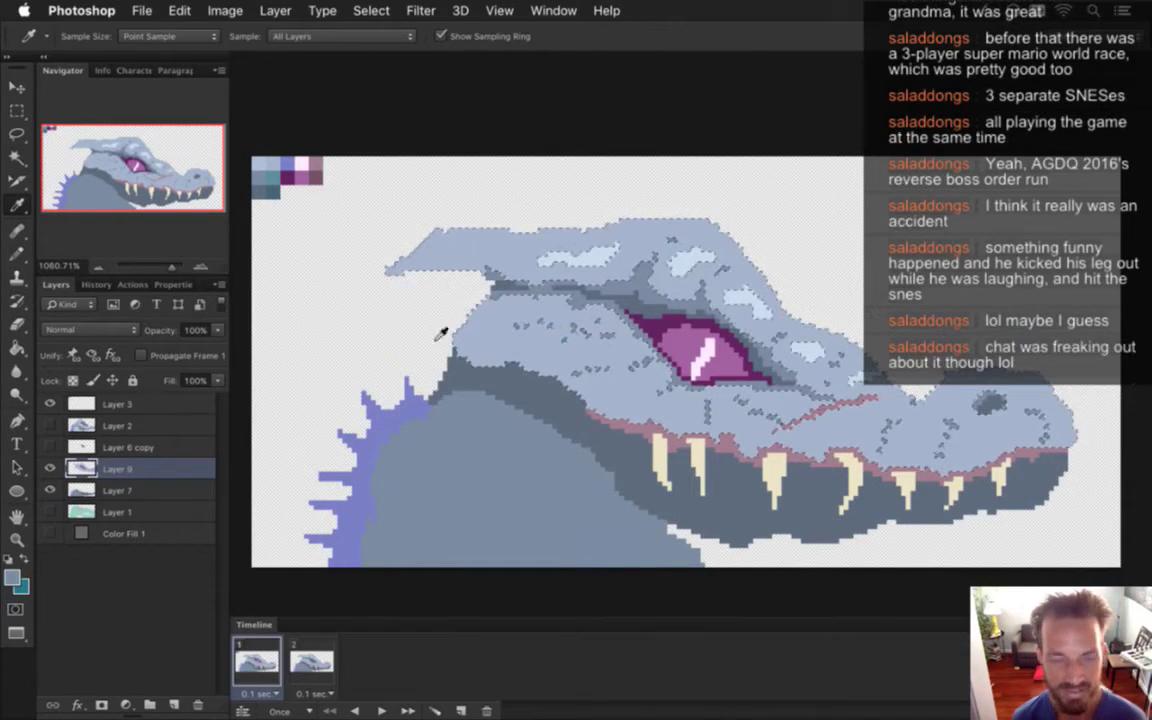
pyautogui.press('b')
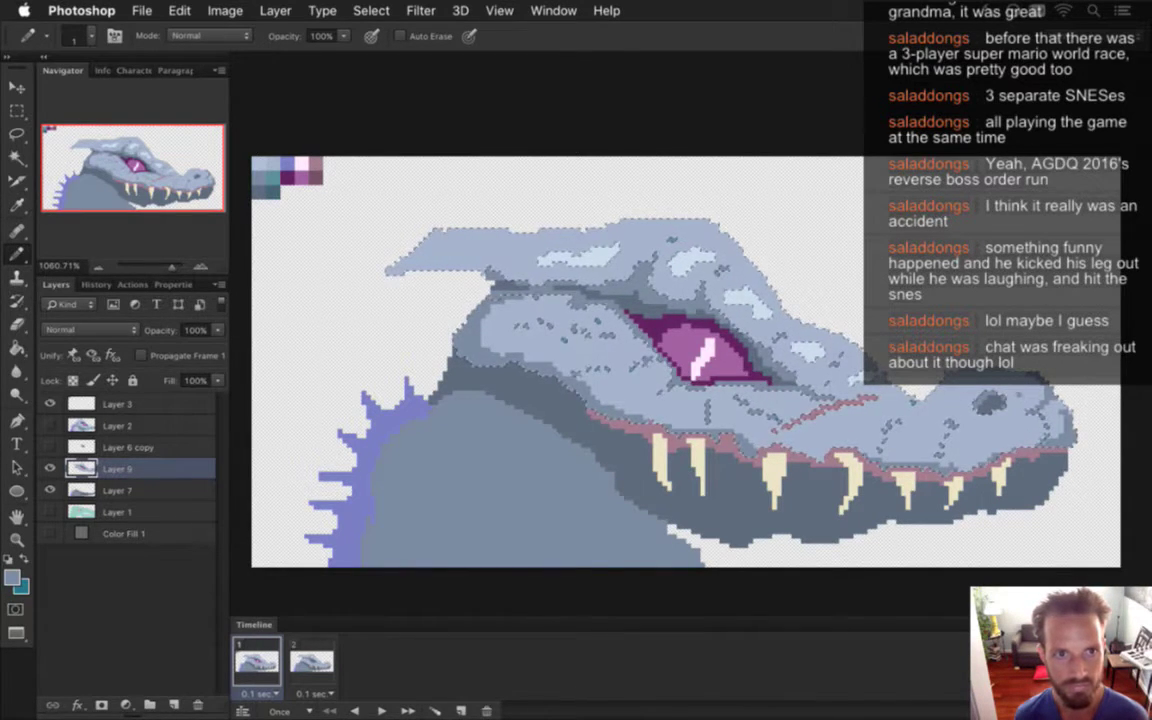
pyautogui.press('super+c')
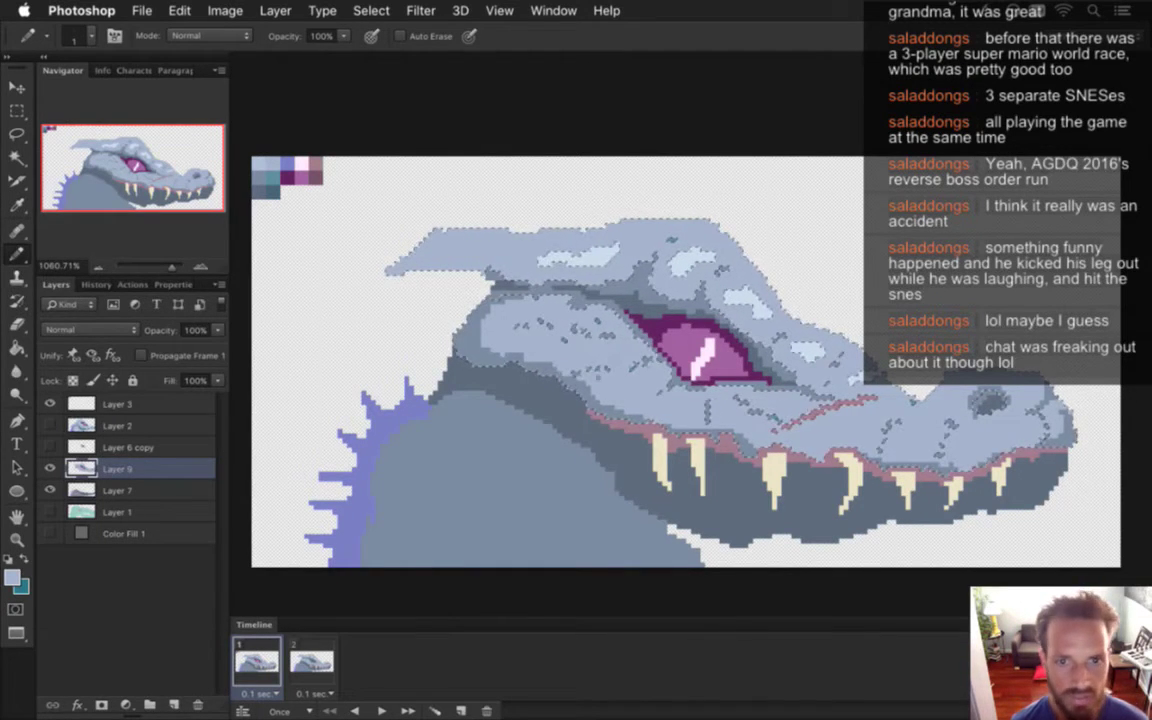
pyautogui.keyDown('alt'); pyautogui.click(475, 340); pyautogui.keyUp('alt')
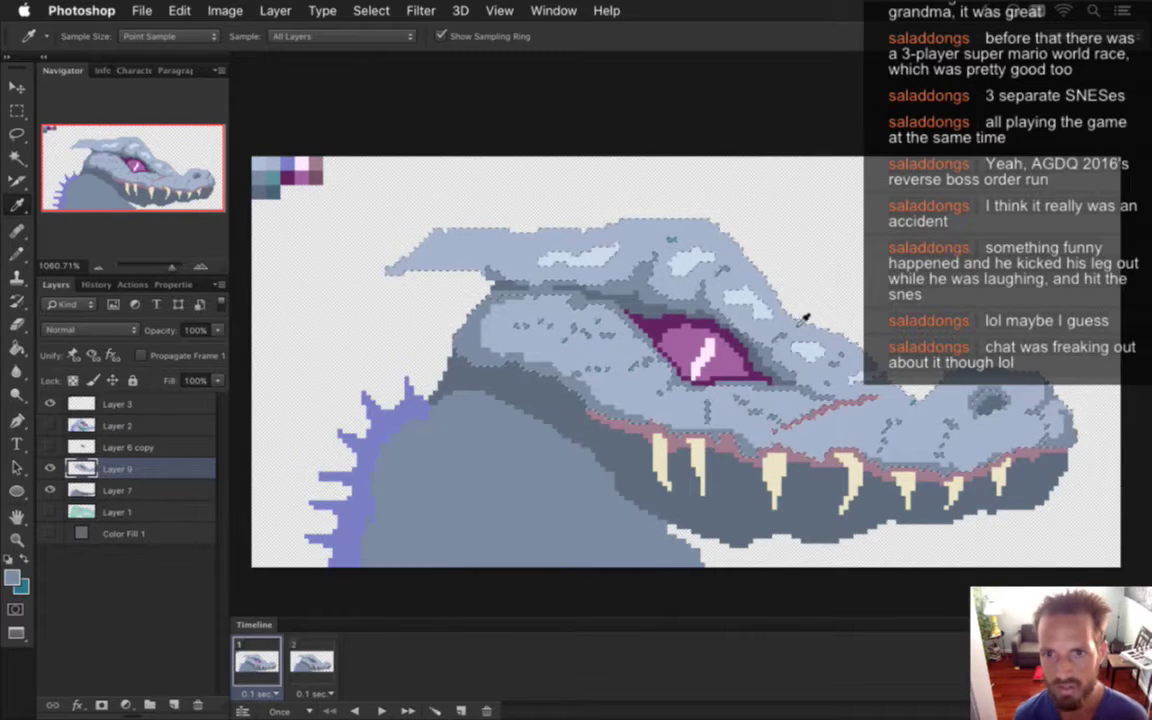
# Step: Pencil dark grey-blue dash marks inside the selection across brow, snout and cheek, undoing missteps
pyautogui.press('b')
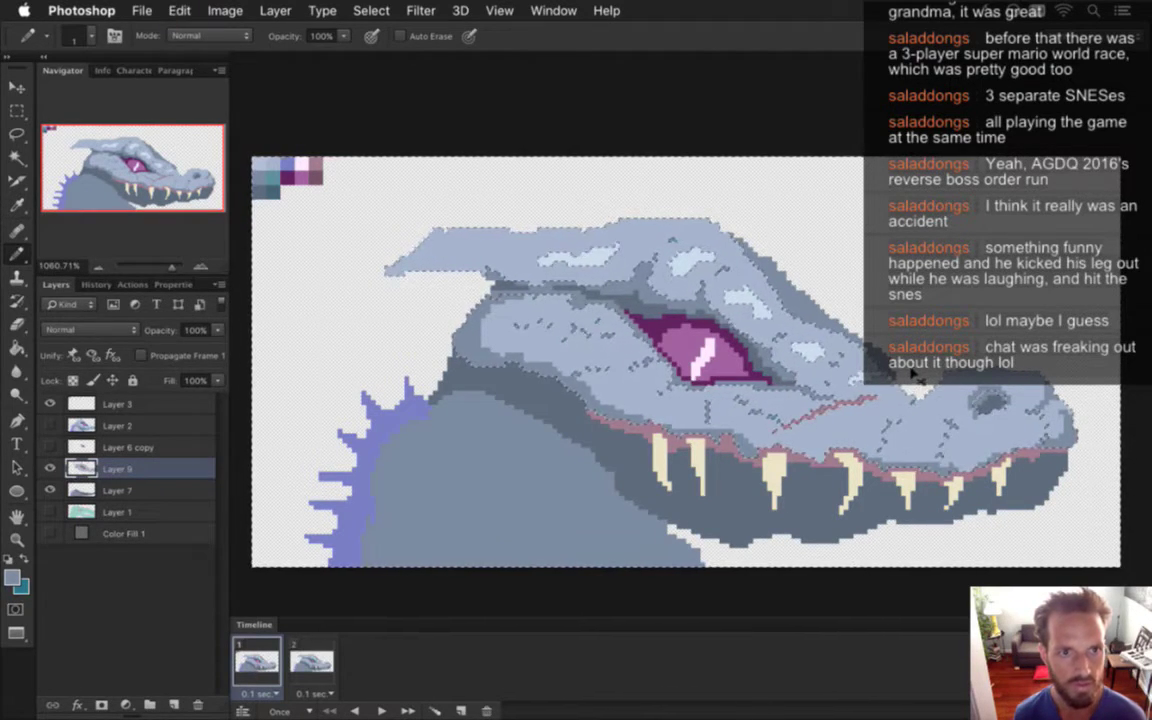
pyautogui.press('super+z')
pyautogui.press('super+z')
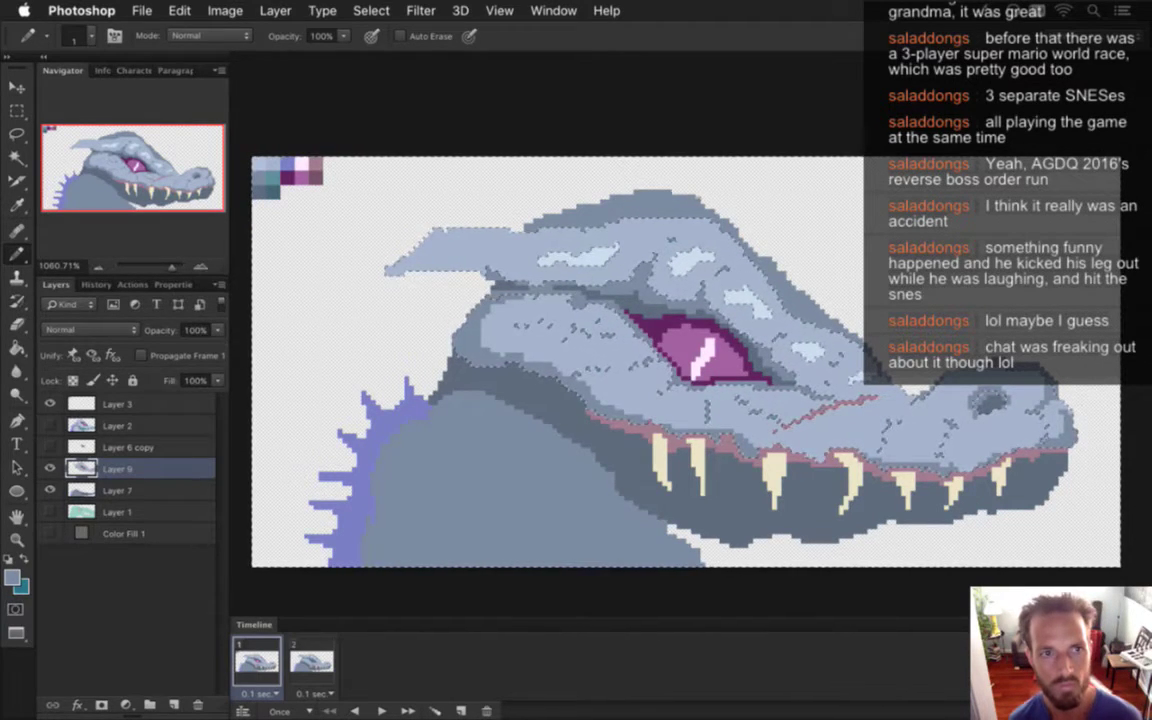
# Step: Sample a sprite colour and add dark dashes along the horn edges and head crown
pyautogui.keyDown('alt'); pyautogui.click(540, 399); pyautogui.keyUp('alt')
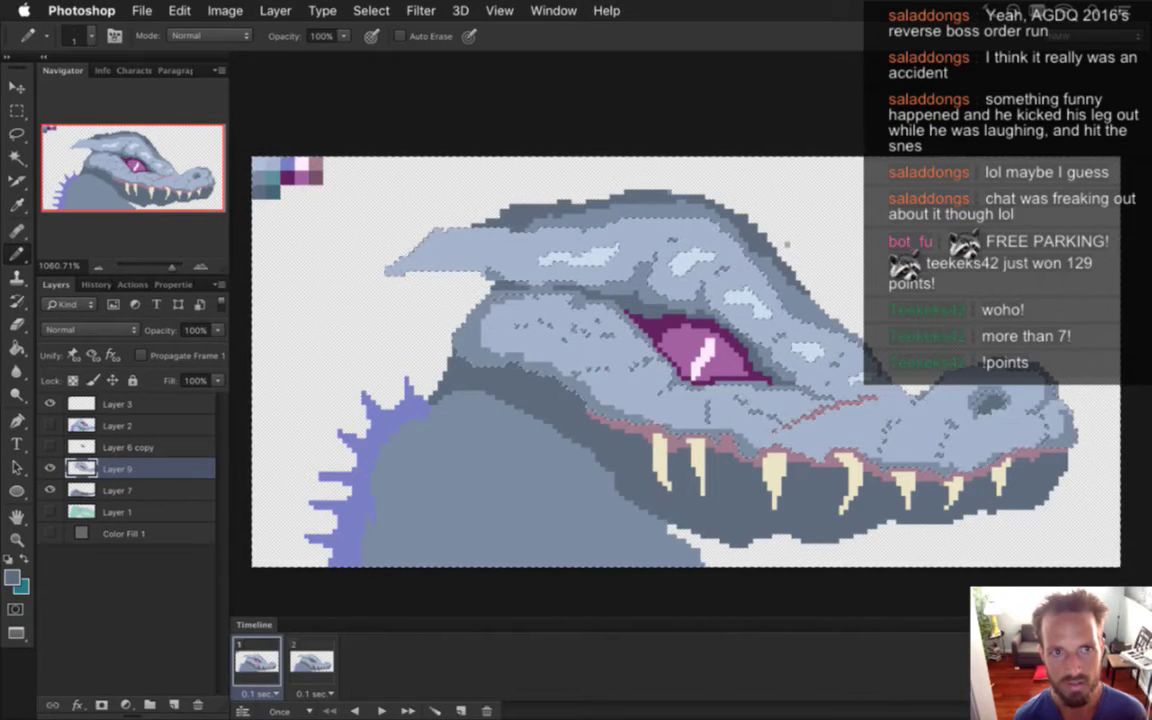
# Step: Deselect, hide the colour swatch layer, and compare animation frames 1 and 2
pyautogui.press('m')
pyautogui.hotkey('ctrl', 'd')
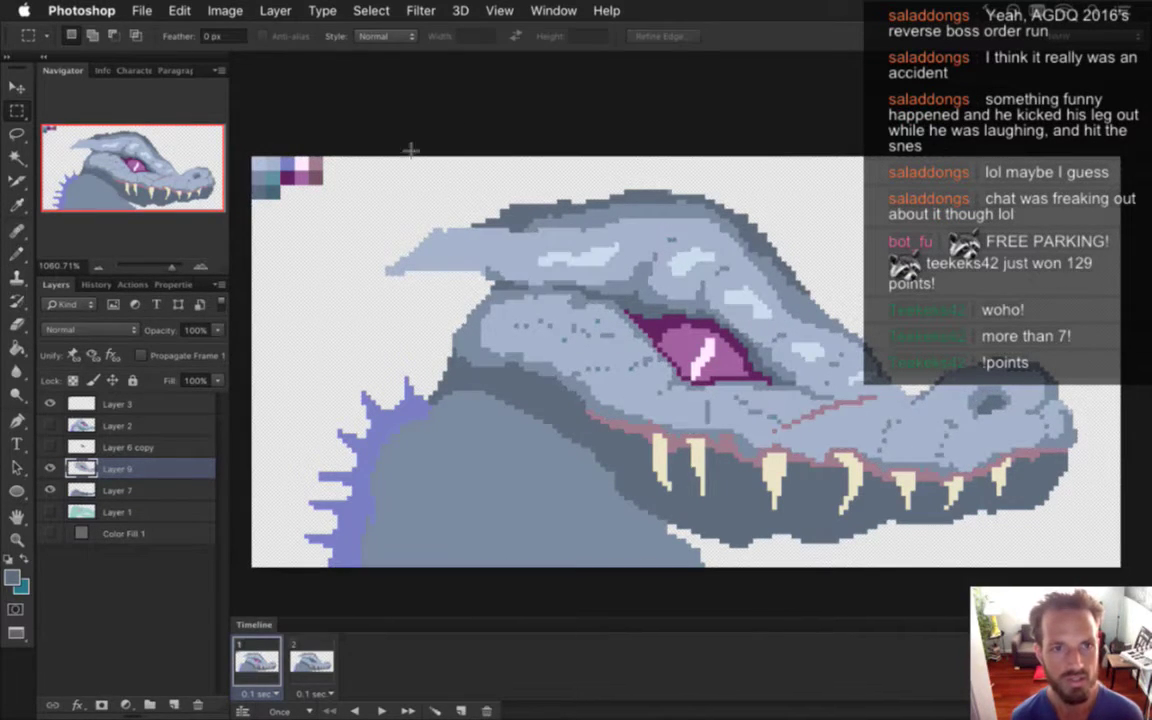
pyautogui.click(50, 404)
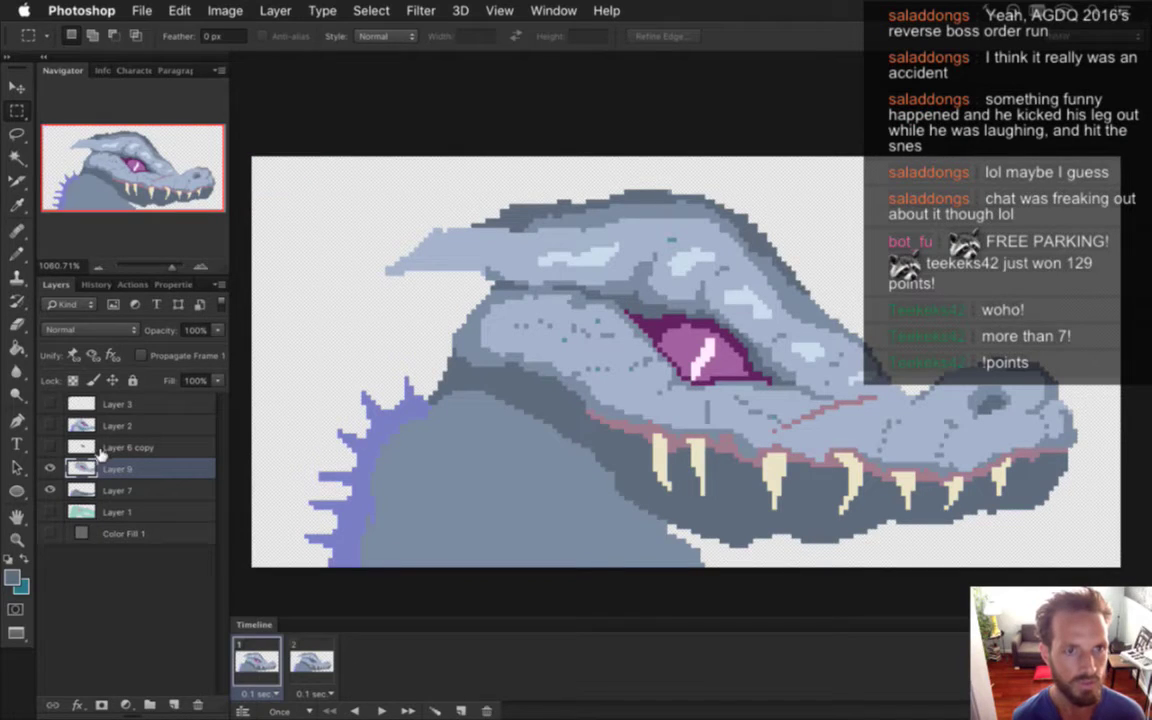
pyautogui.click(318, 660)
pyautogui.click(273, 652)
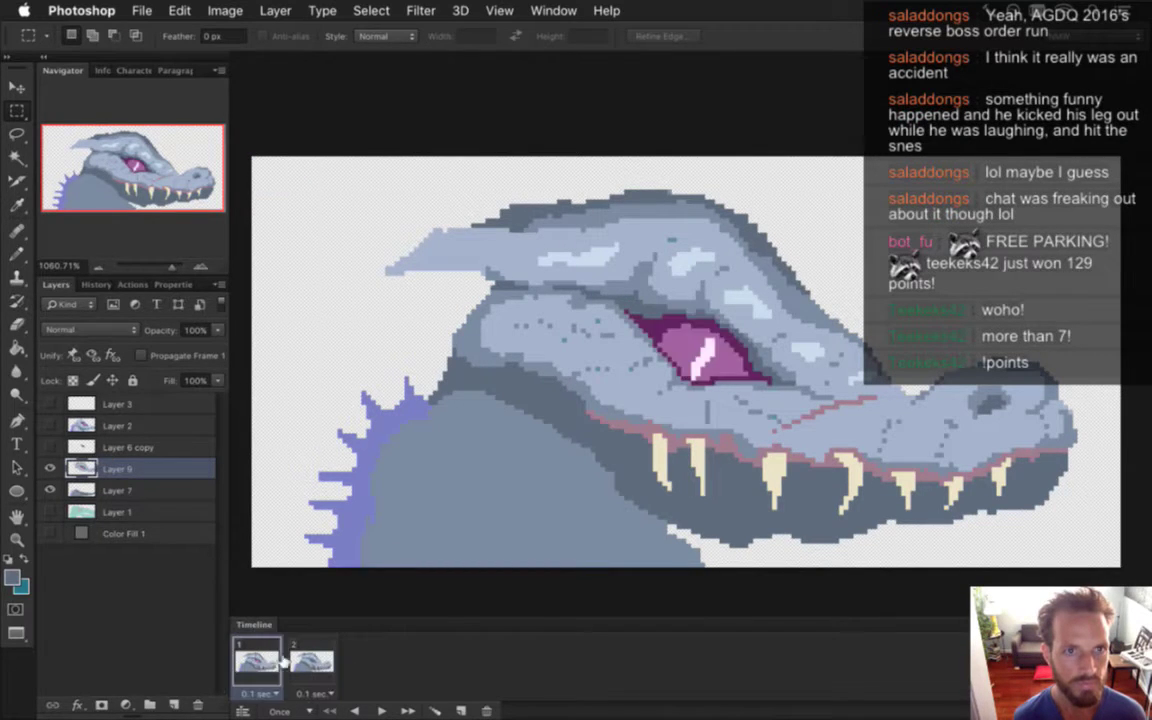
pyautogui.click(300, 655)
pyautogui.click(262, 650)
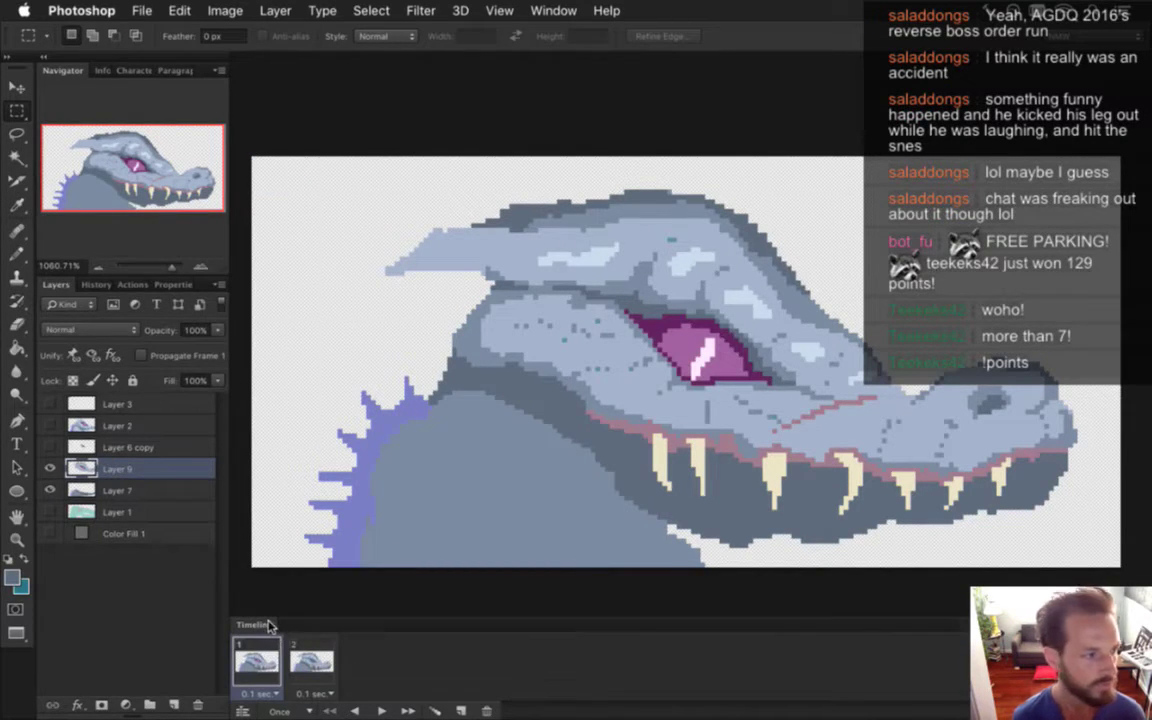
# Step: Render the IceBoss.png PNG sequence at 182 x 86, 10 fps, replacing the old export
pyautogui.press('super+alt+shift+r')
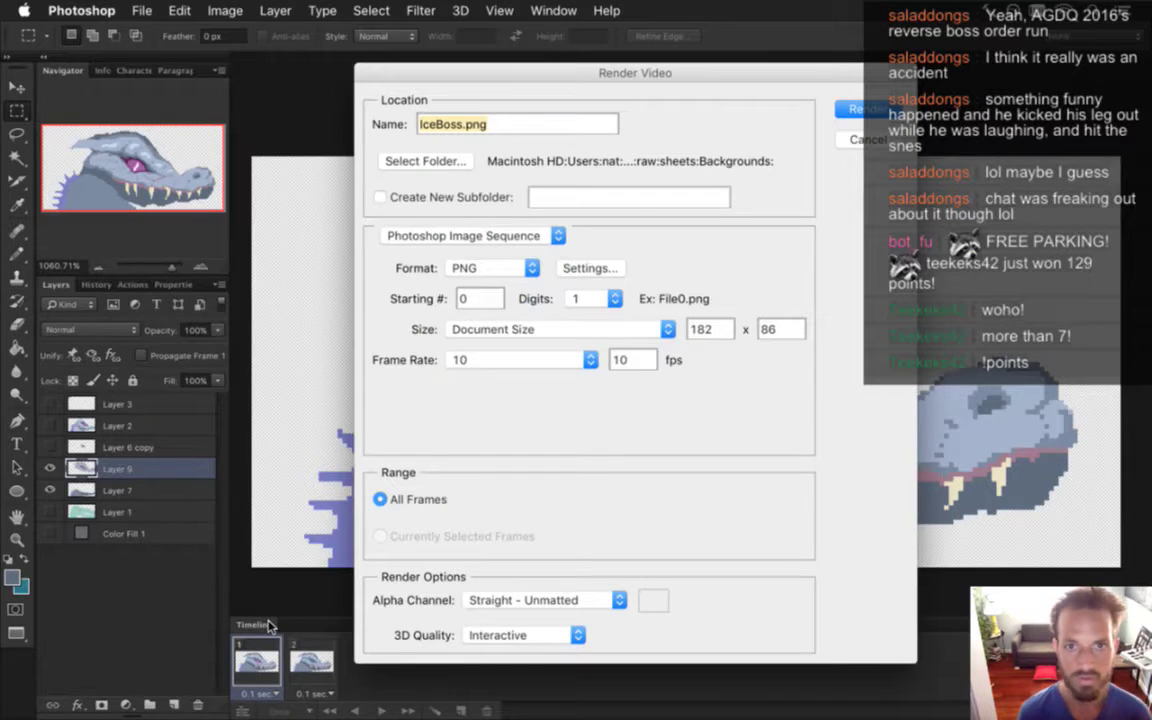
pyautogui.press('Return')
pyautogui.press('Escape')
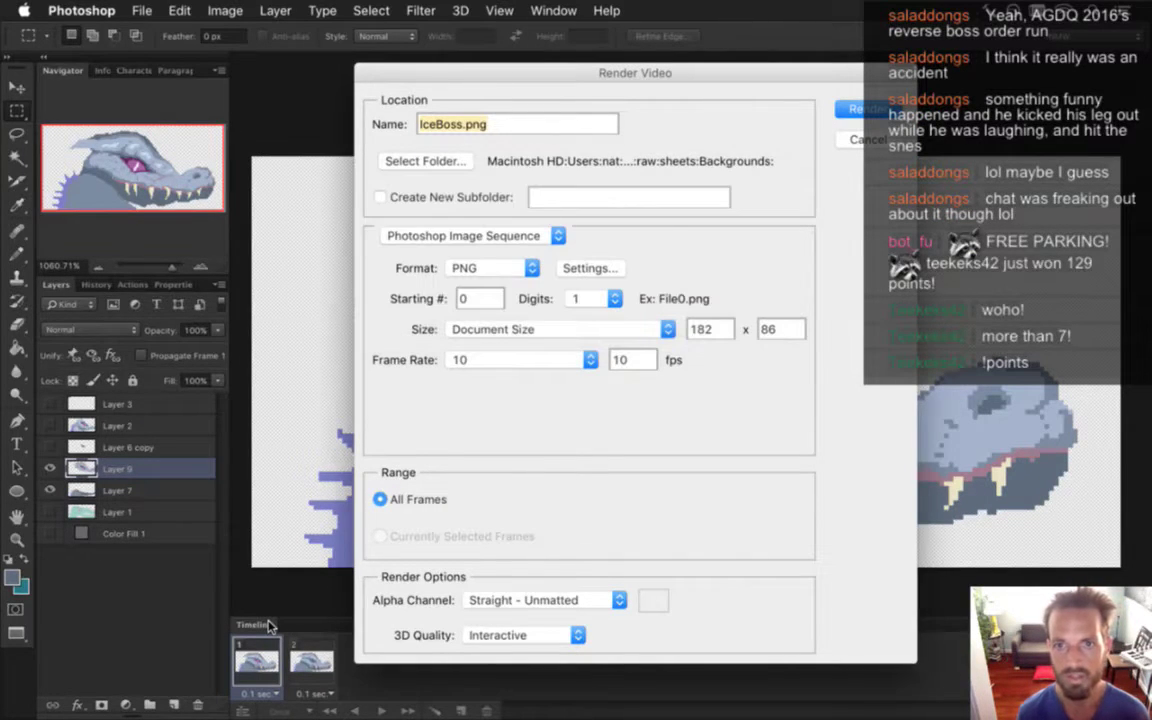
pyautogui.press('Return')
pyautogui.press('Return')
# Step: Switch to Xcode and build and run the Songbringer scheme with Cmd+R
pyautogui.press('super+Tab')
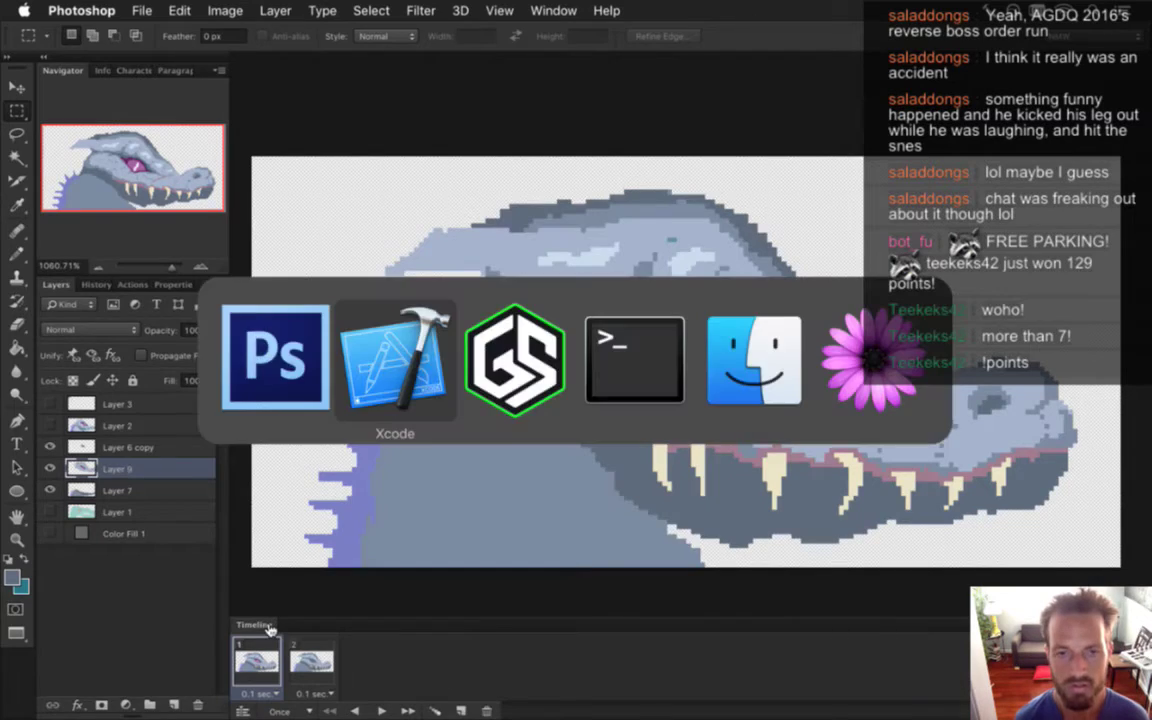
pyautogui.press('super+r')
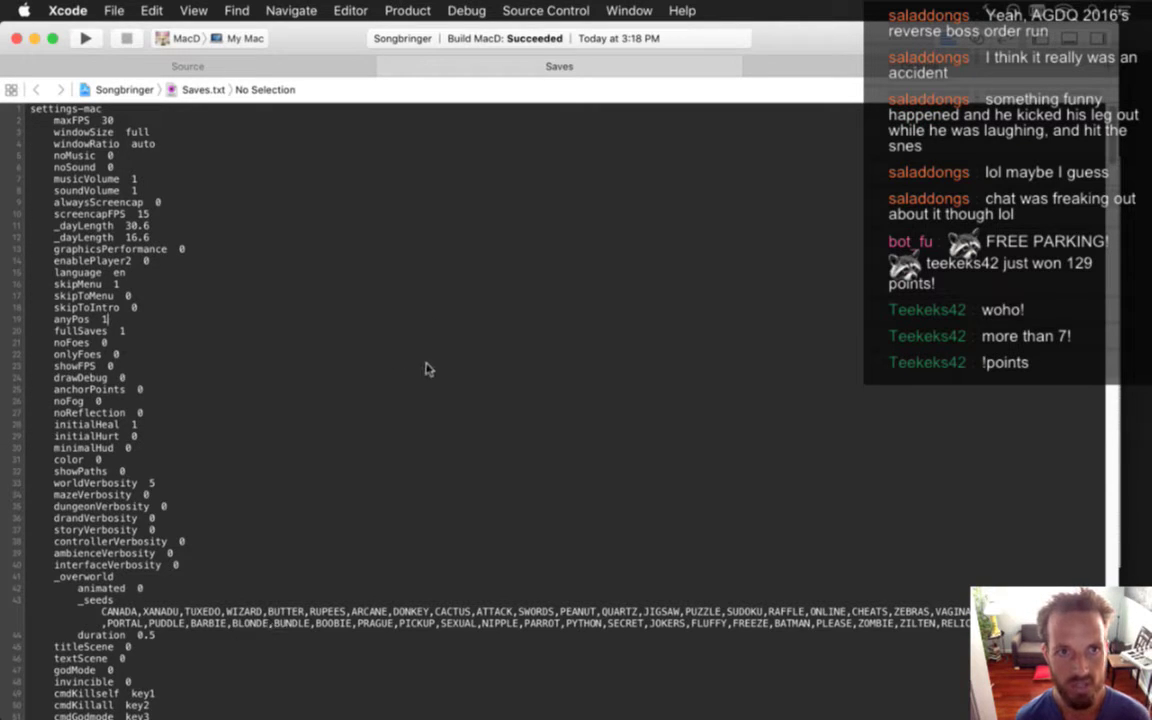
pyautogui.press('super+r')
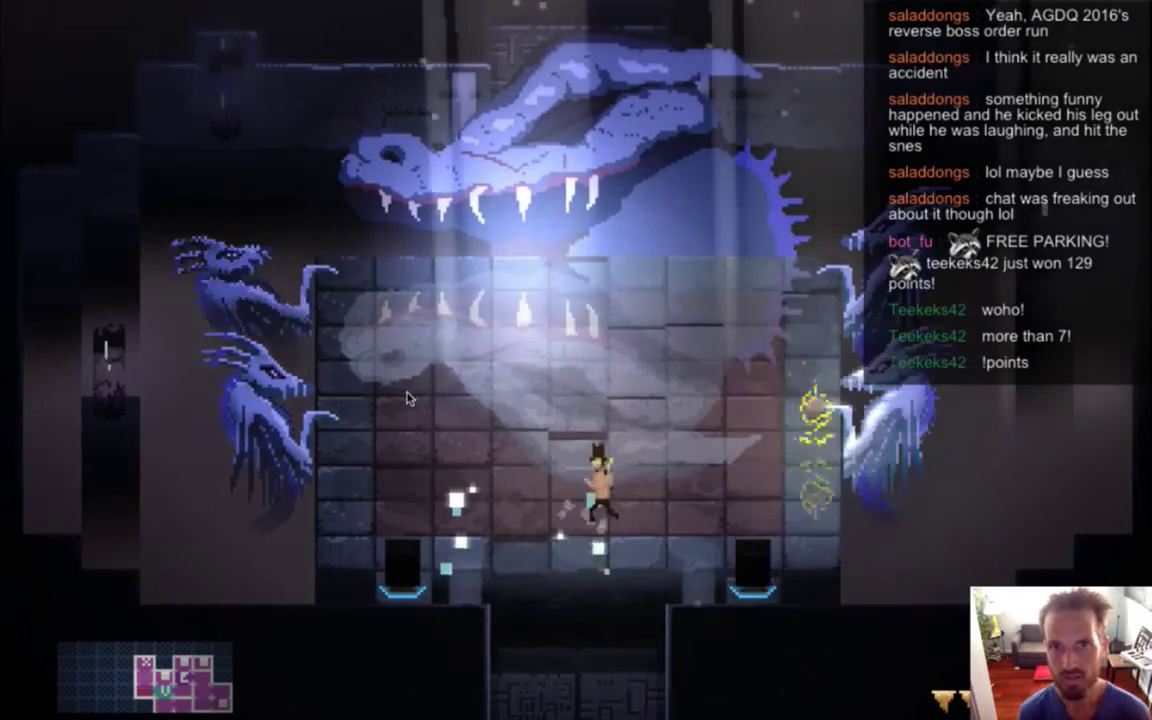
# Step: Dodge the IceBoss beams with the arrow keys to review the new head sprite, then quit
pyautogui.press('Right')
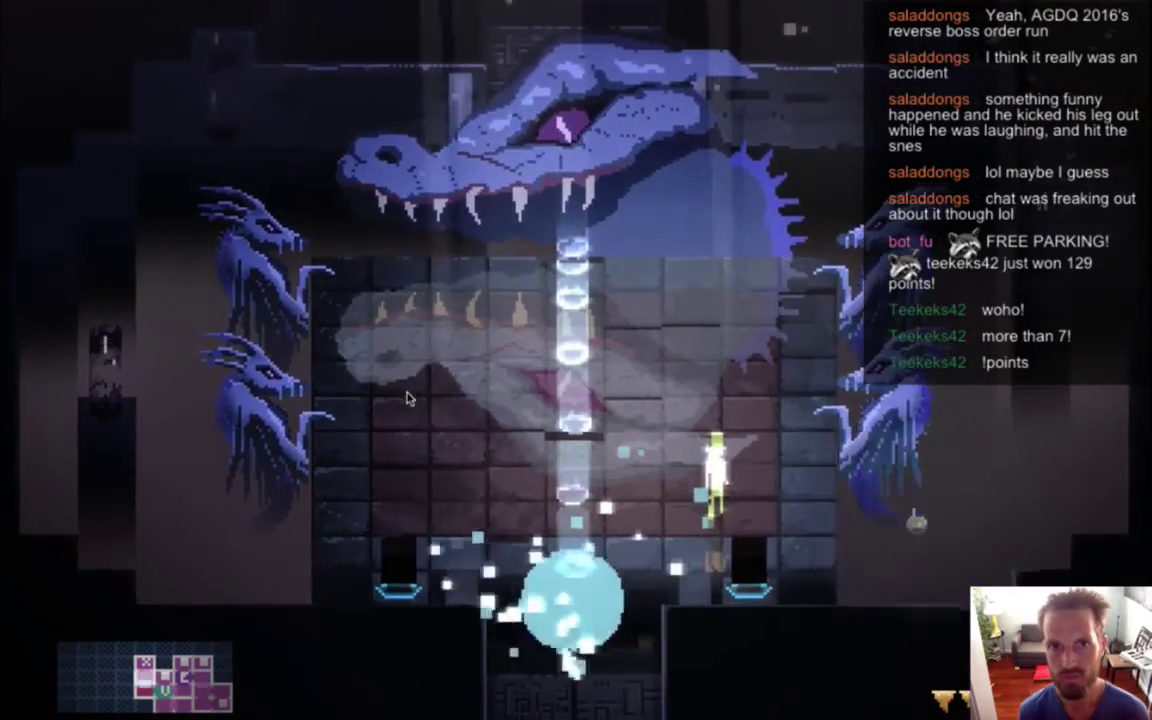
pyautogui.press('Left')
pyautogui.press('Right')
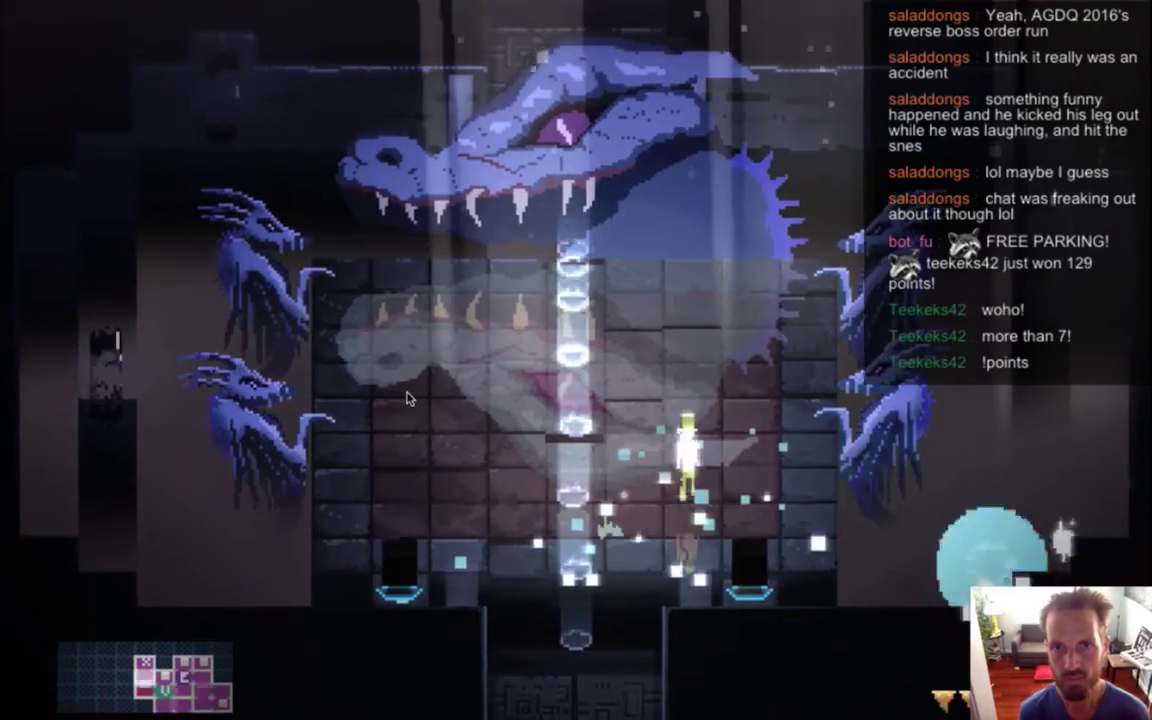
pyautogui.press('Right')
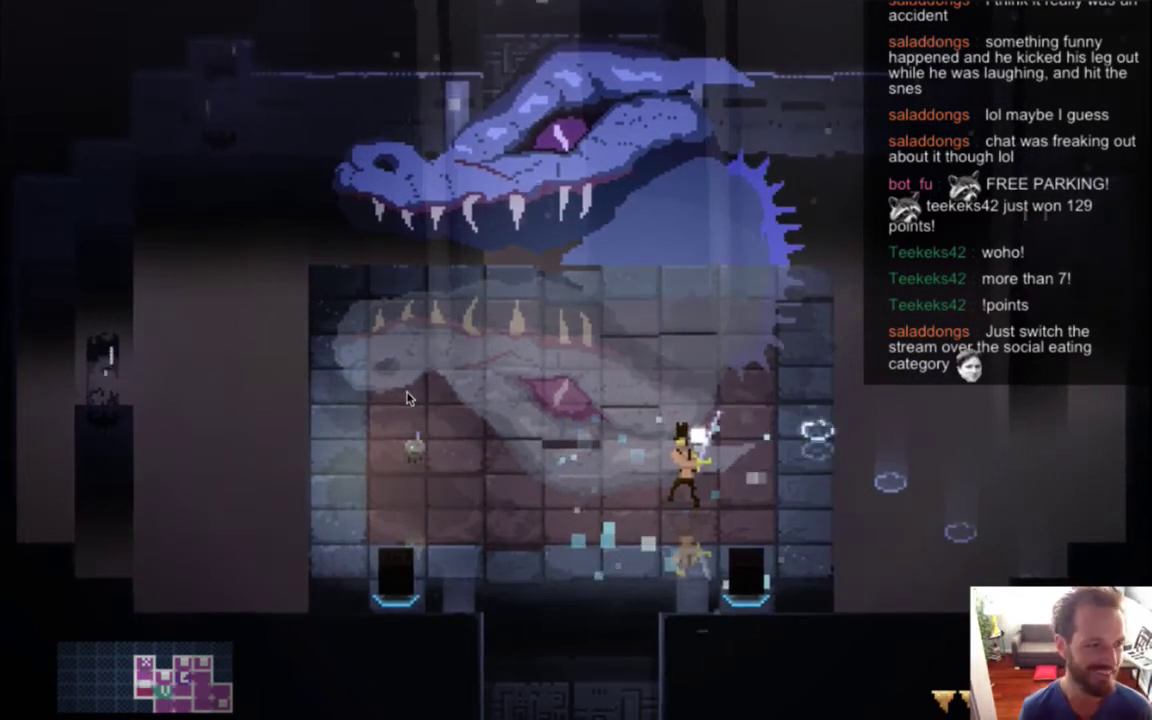
pyautogui.press('super+q')
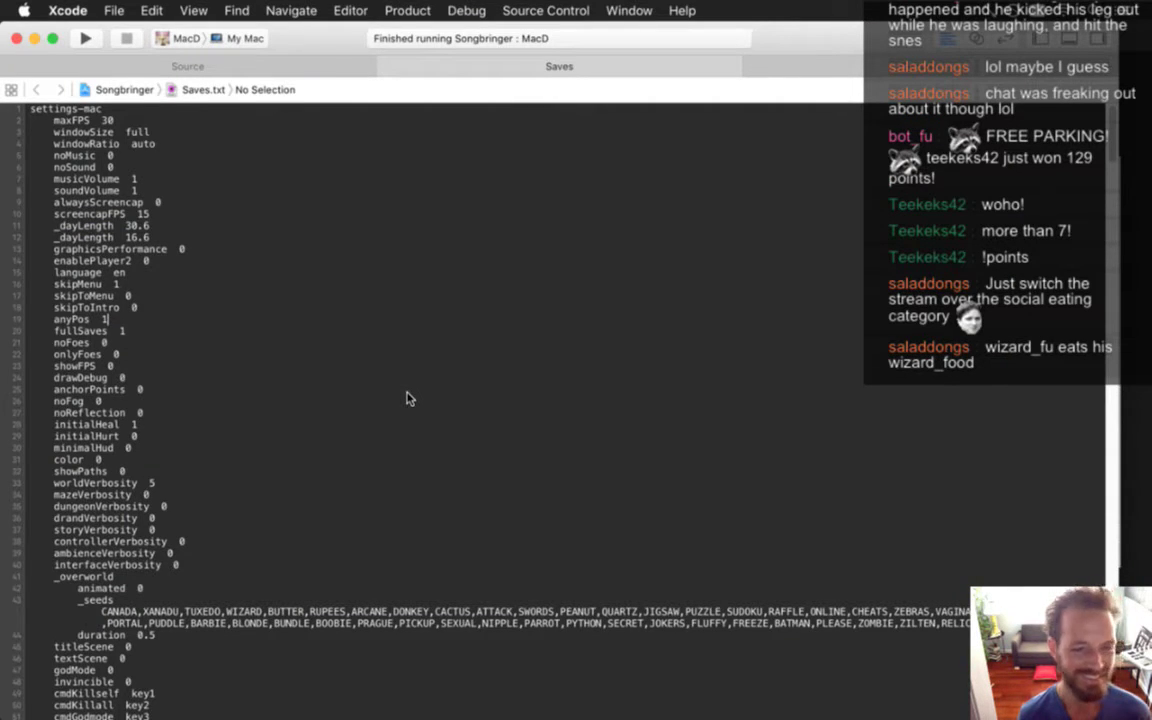
# Step: Switch from Xcode back to the Photoshop dragon head document
pyautogui.press('super+Tab')
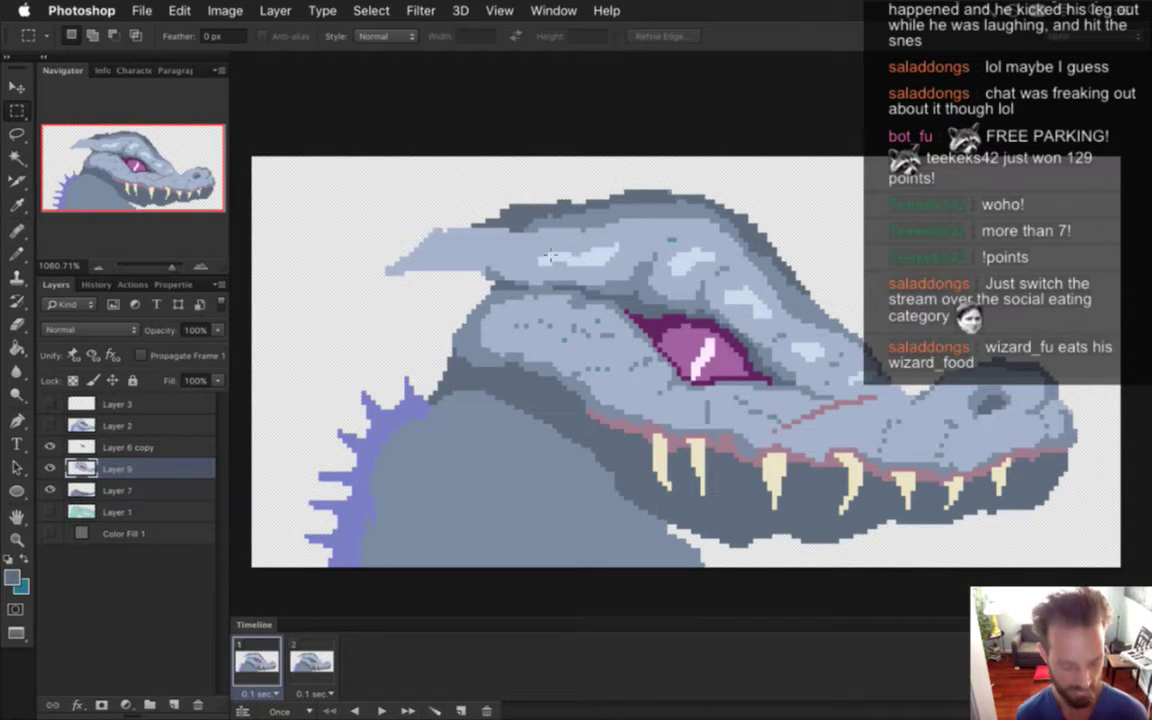
# Step: Cycle through the Eyedropper, Pencil and Magic Wand tools and toggle Layer 6 copy's visibility
pyautogui.press('i')
pyautogui.press('b')
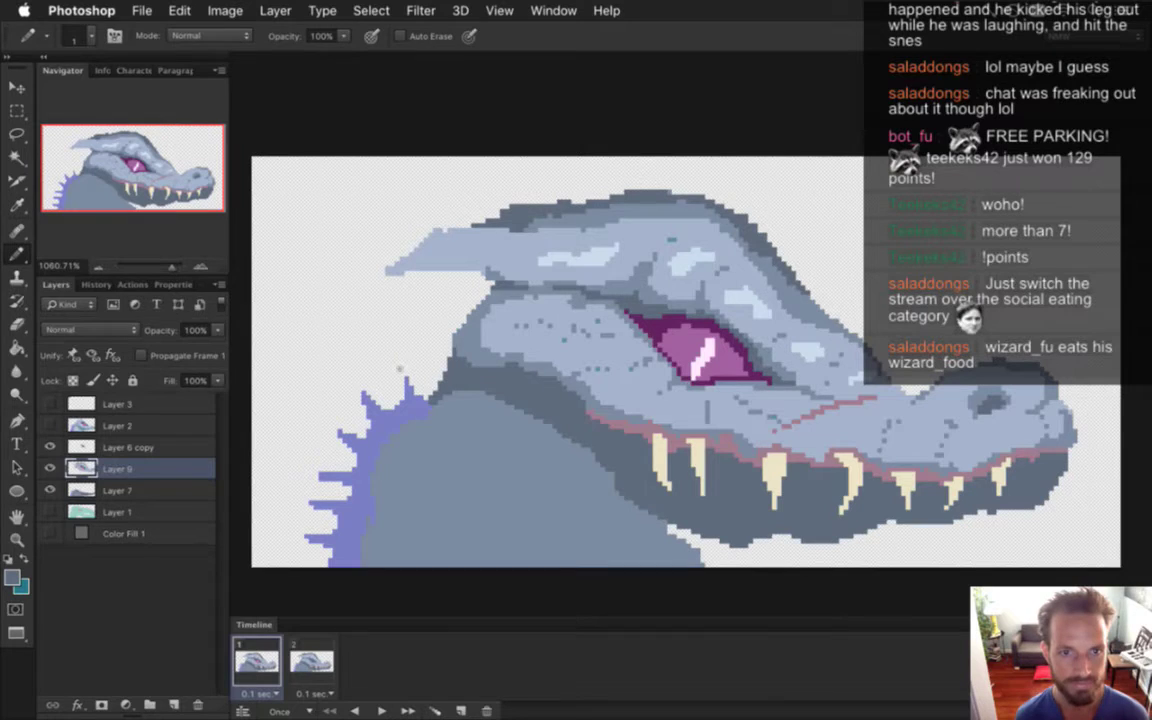
pyautogui.click(17, 157)
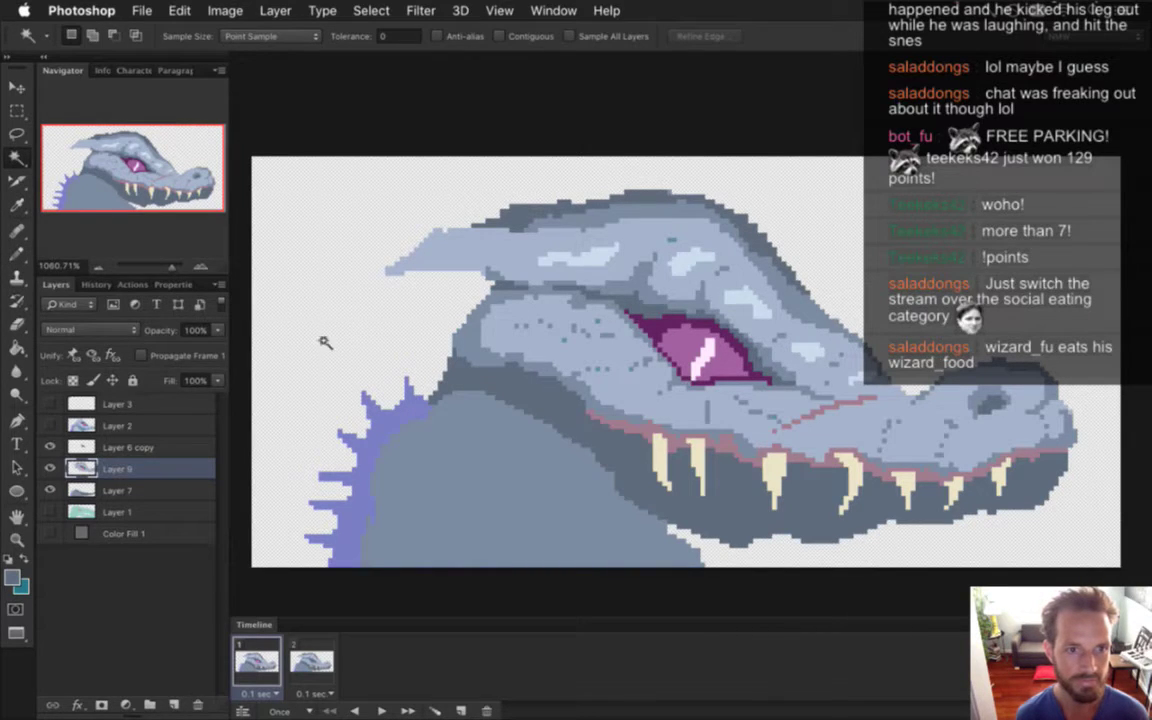
pyautogui.click(50, 446)
pyautogui.click(50, 446)
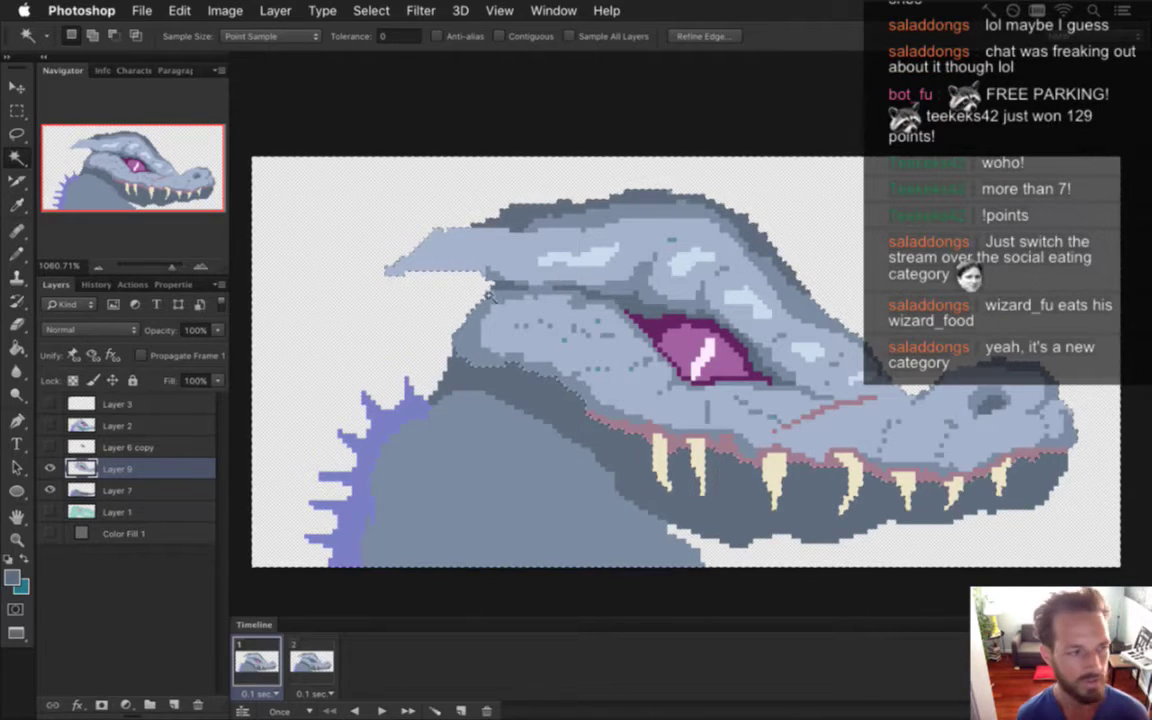
# Step: Sample the teeth's cream colour, draw a cream line along the horn's edge, and show the grey Color Fill 1
pyautogui.press('i')
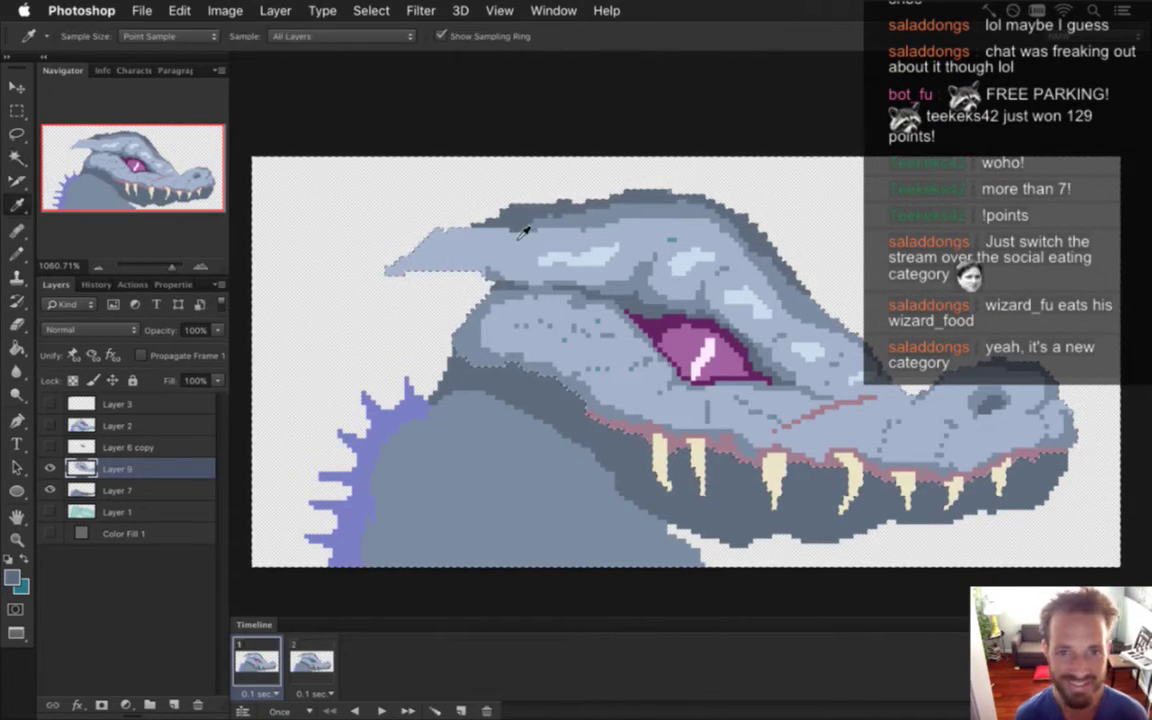
pyautogui.press('b')
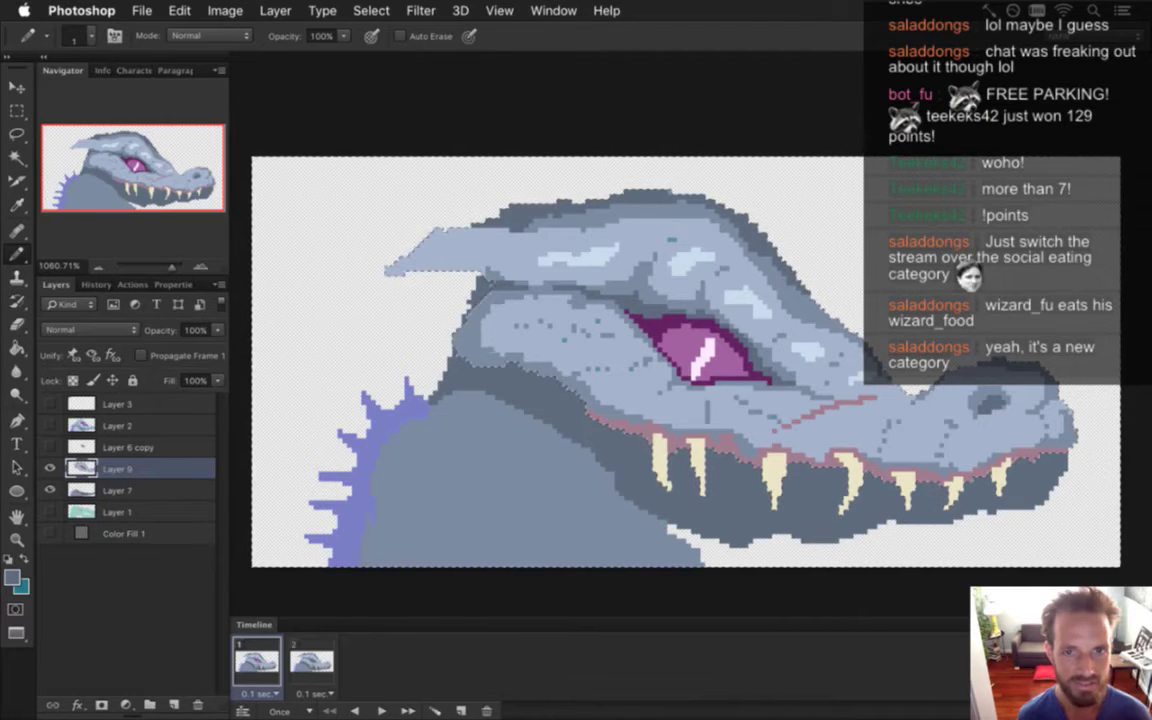
pyautogui.press('m')
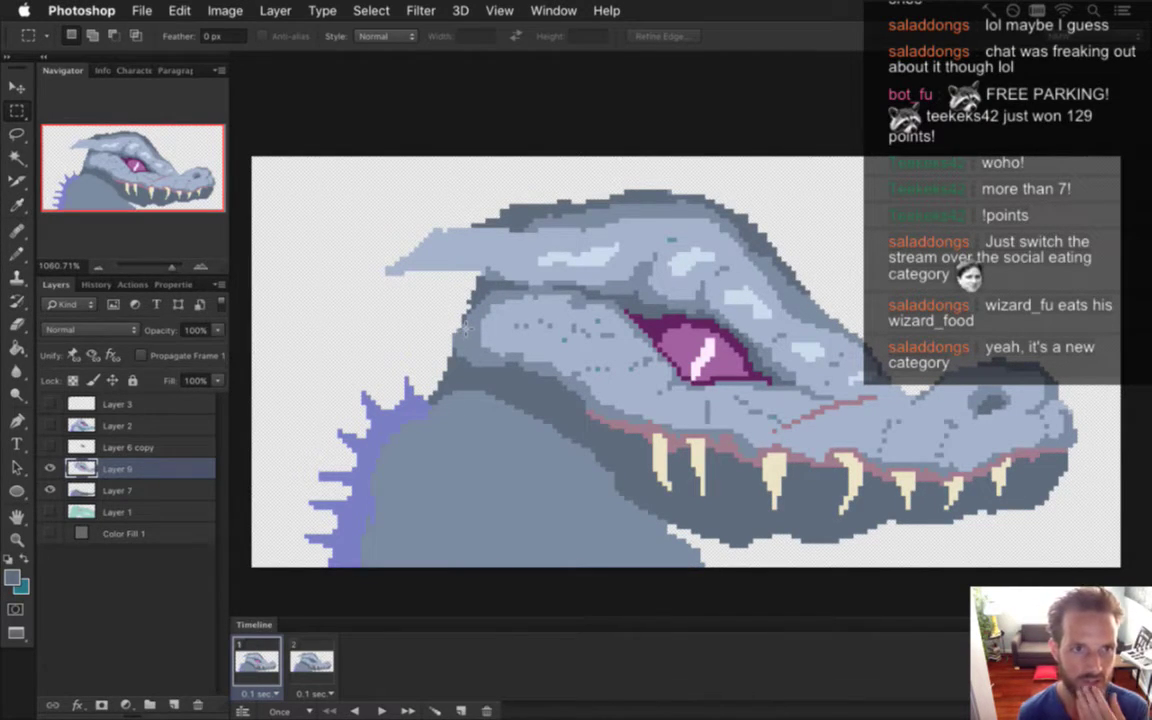
pyautogui.press('i')
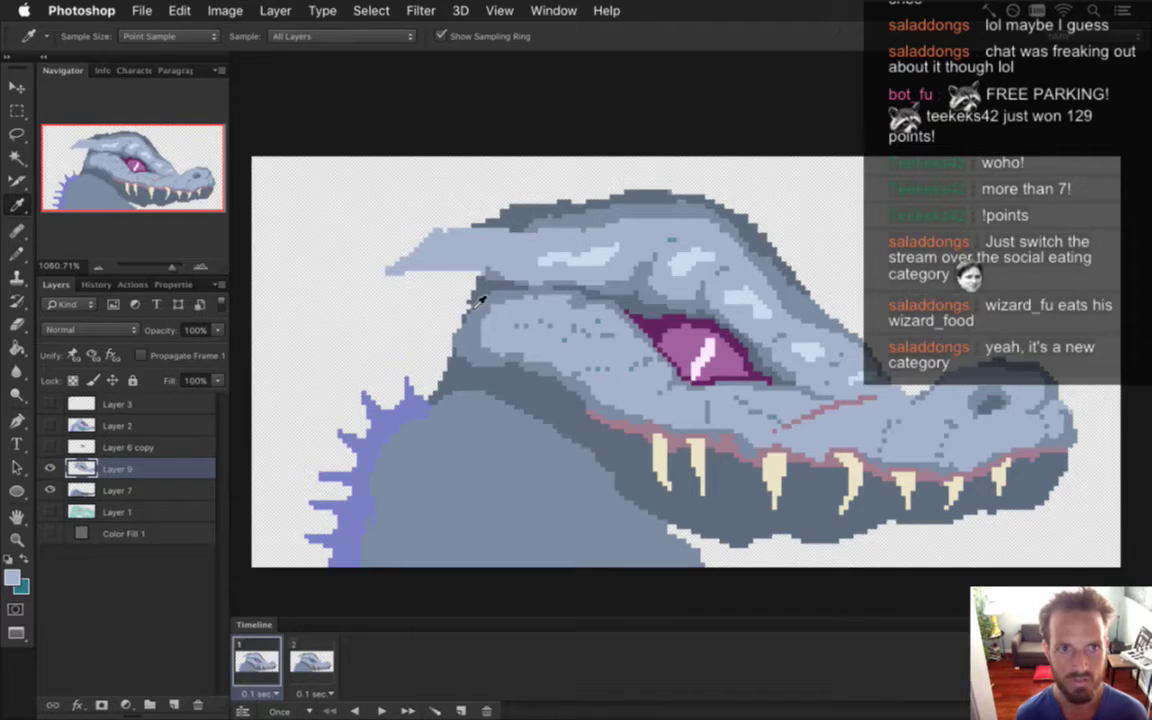
pyautogui.click(668, 476)
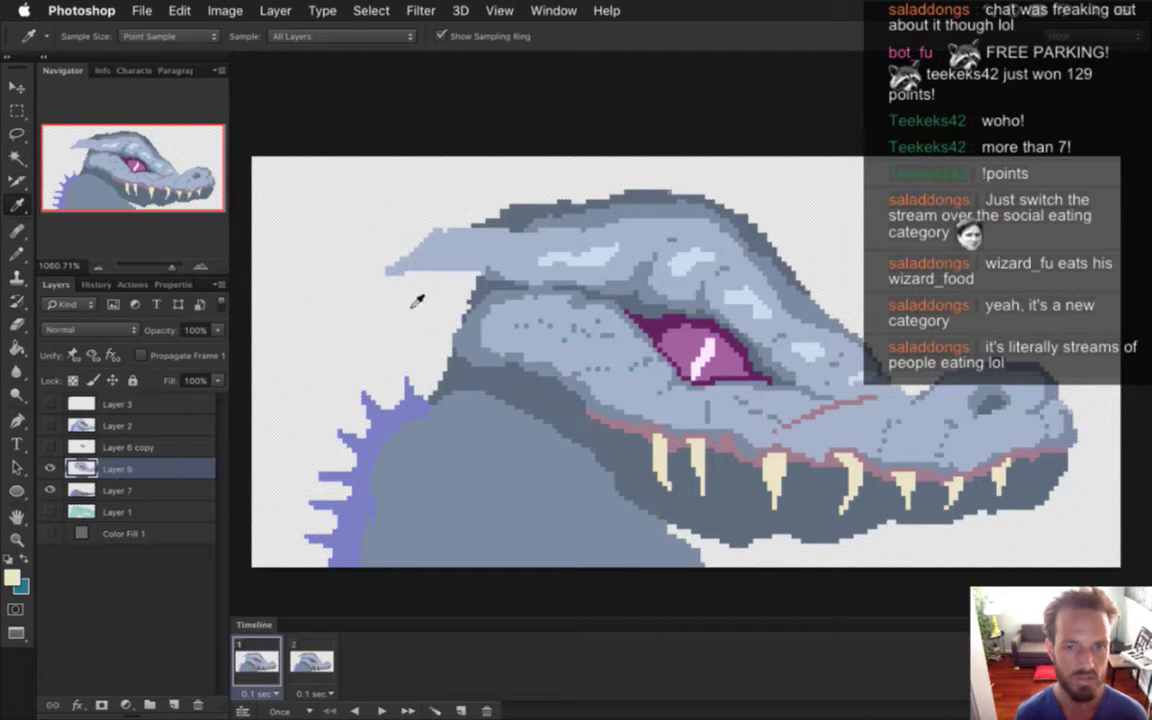
pyautogui.press('b')
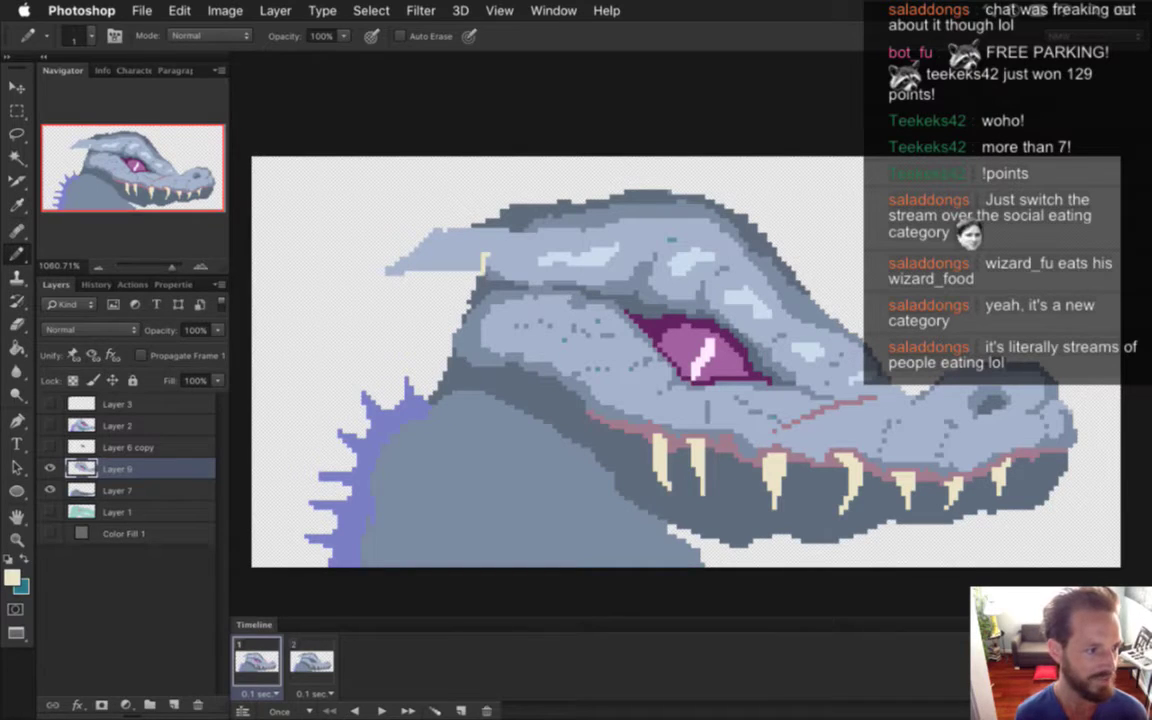
pyautogui.moveTo(484, 264); pyautogui.dragTo(499, 237)
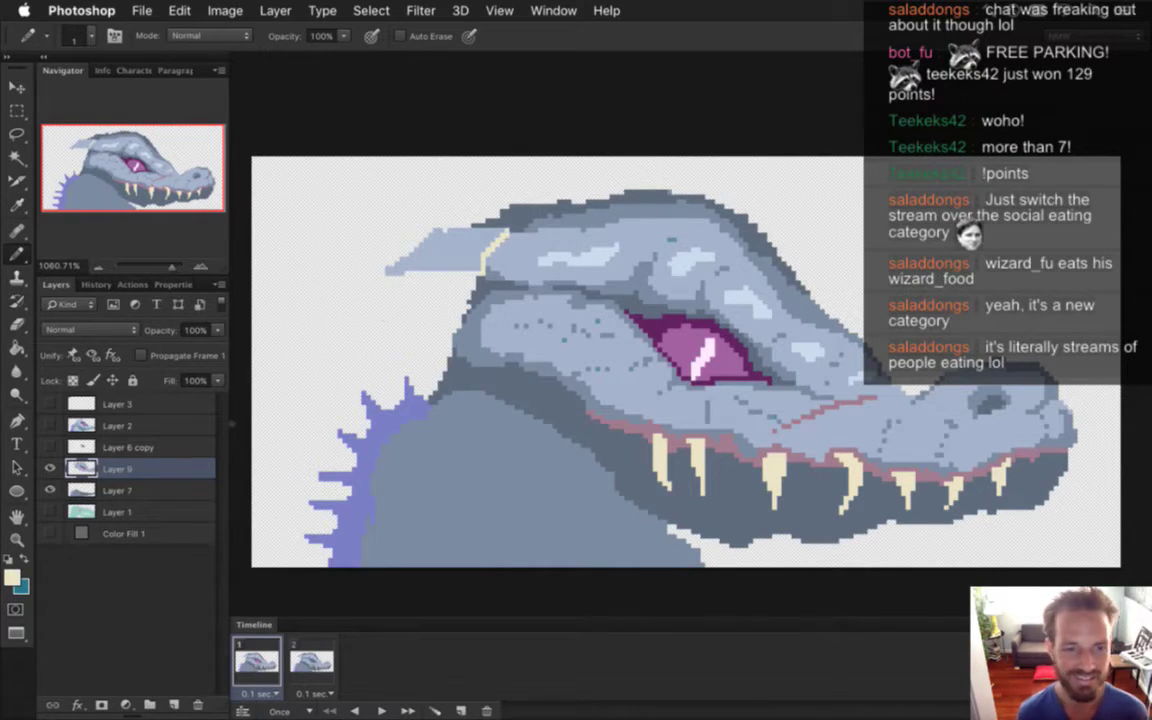
pyautogui.click(50, 533)
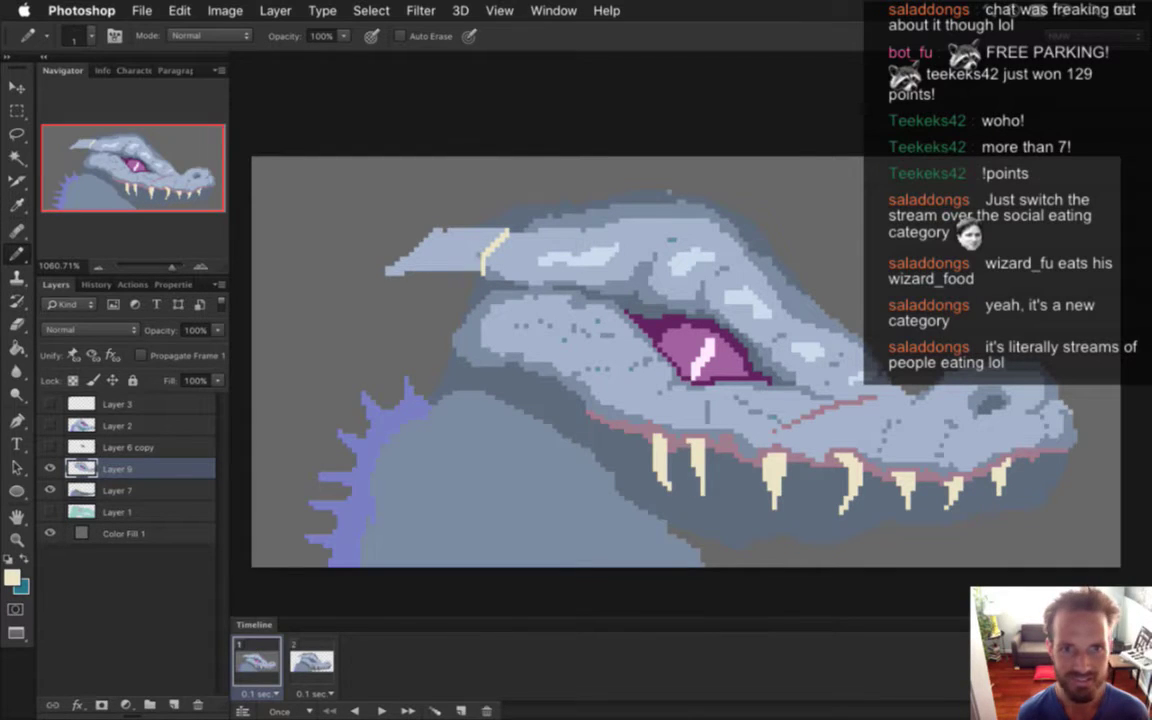
pyautogui.press('g')
pyautogui.click(460, 246)
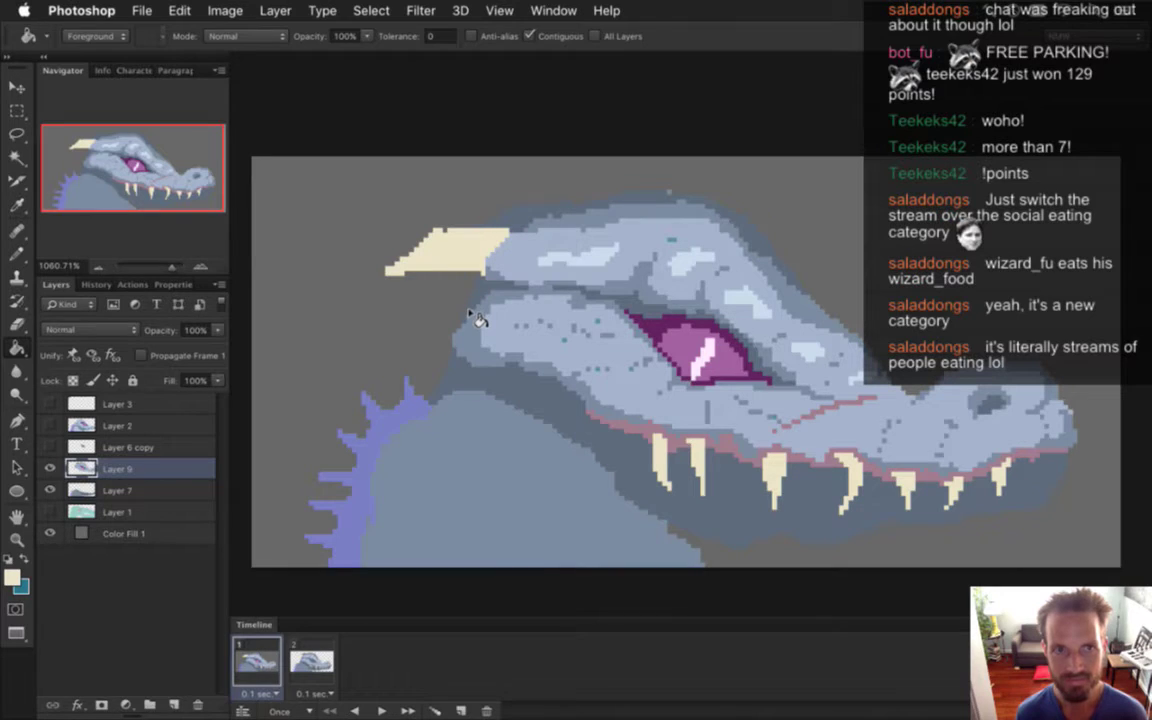
pyautogui.press('e')
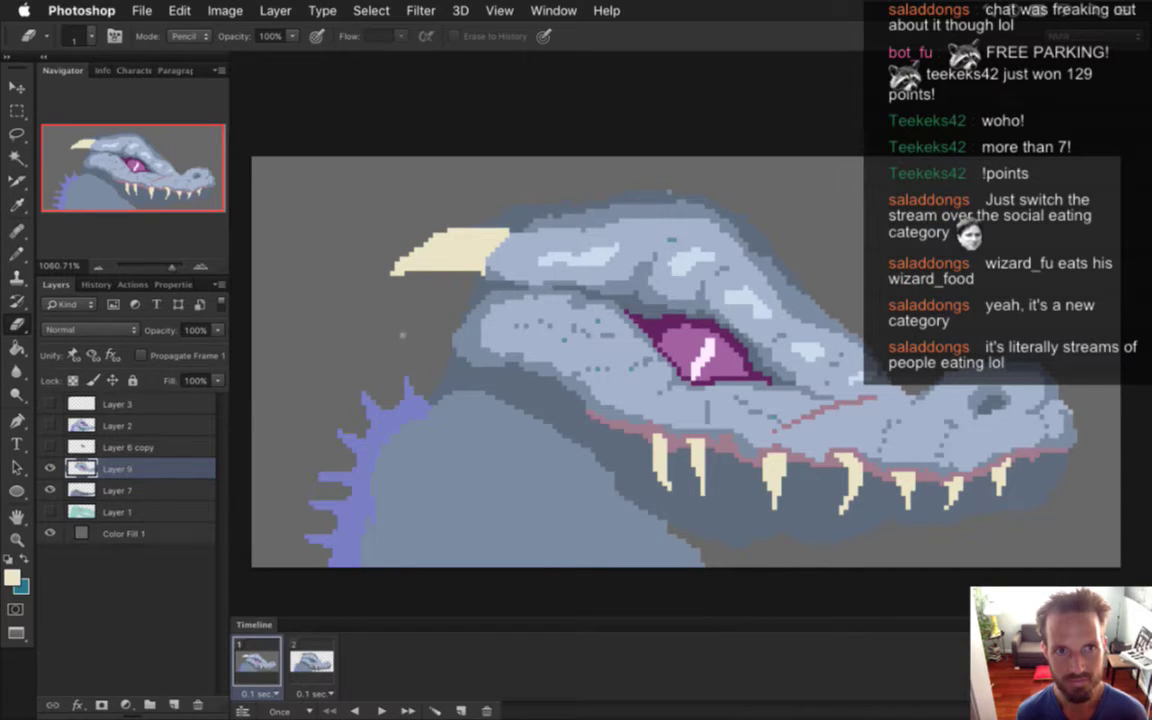
pyautogui.press('i')
pyautogui.click(425, 238)
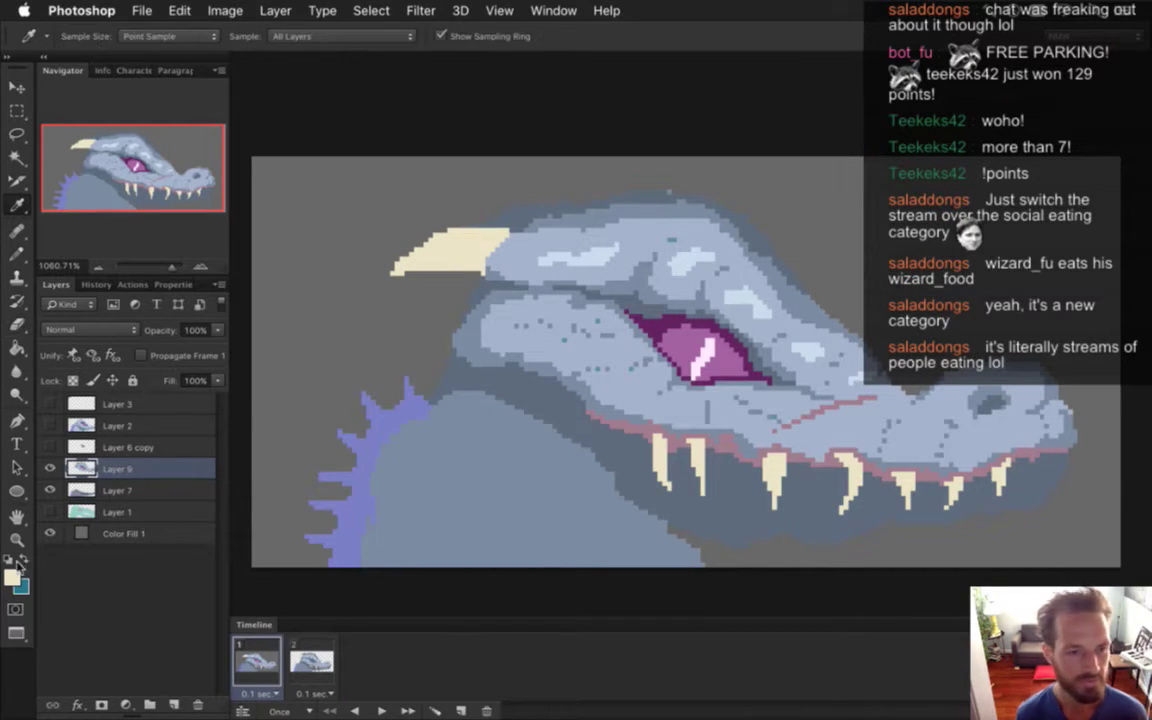
pyautogui.click(12, 577)
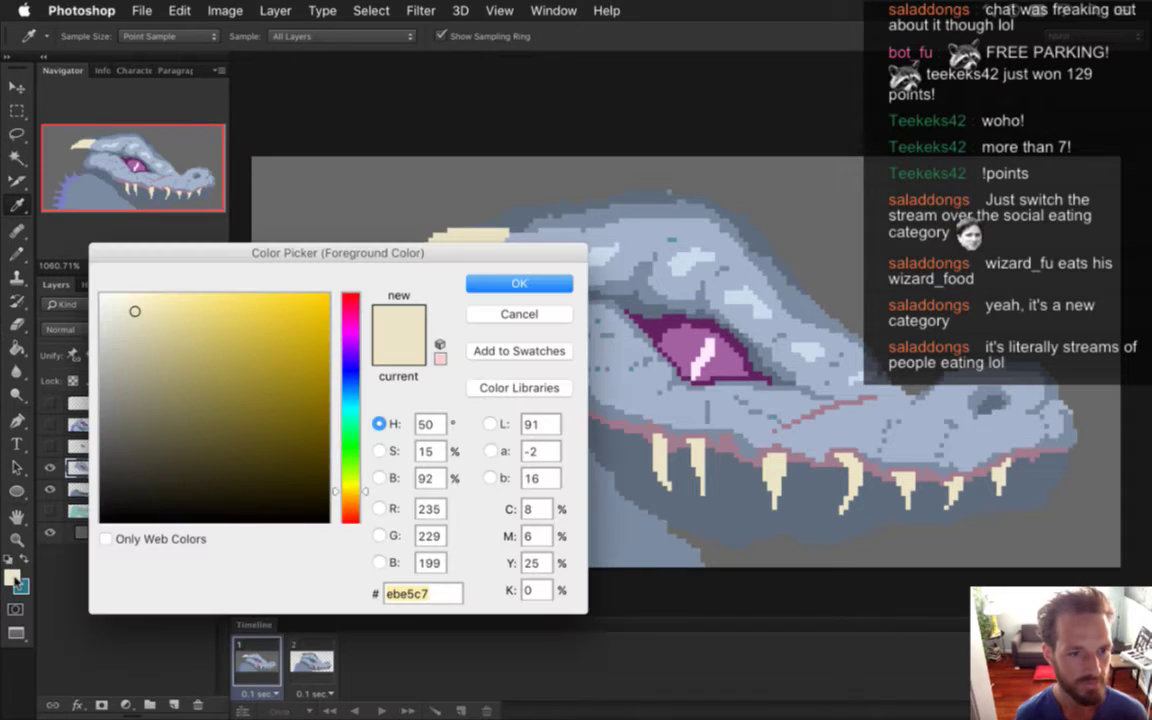
pyautogui.click(379, 478)
pyautogui.moveTo(350, 368); pyautogui.dragTo(350, 365)
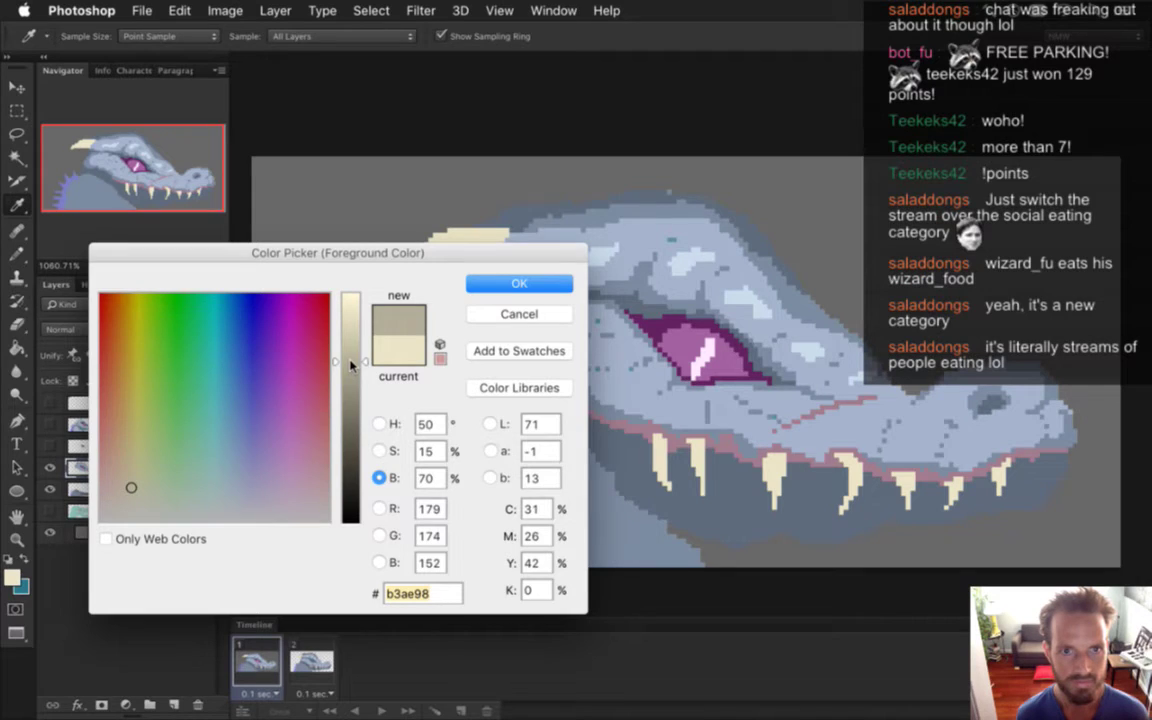
pyautogui.click(379, 451)
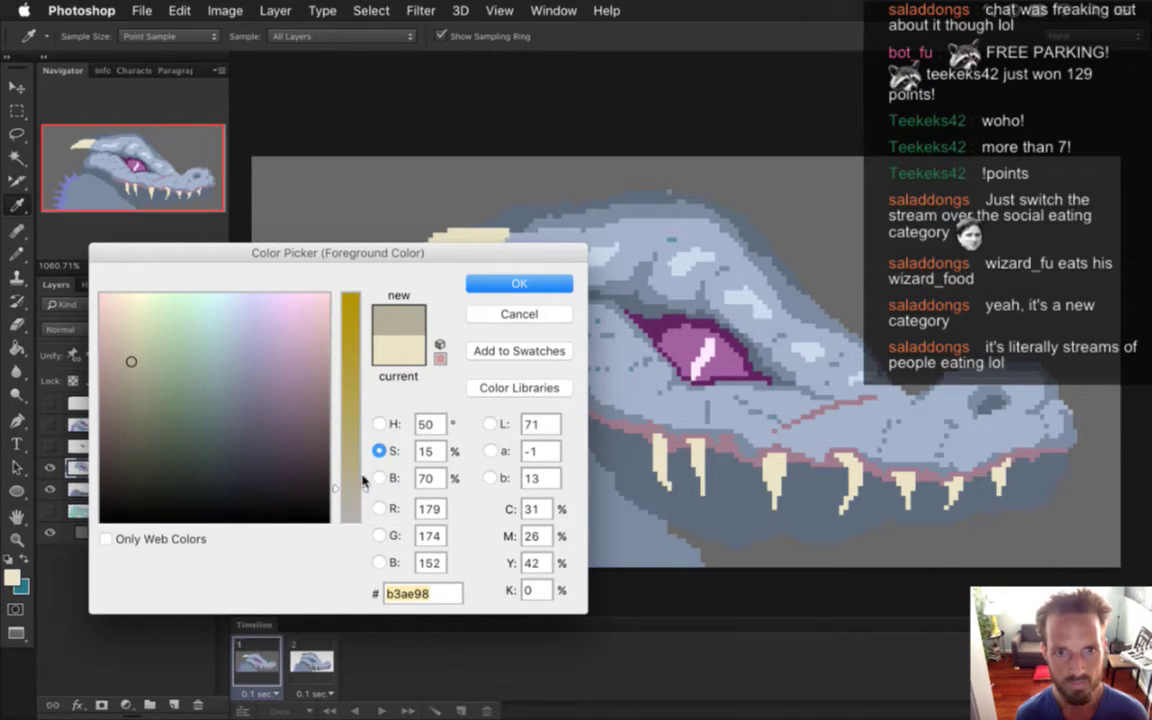
pyautogui.moveTo(363, 482)
pyautogui.mouseDown()
pyautogui.moveTo(369, 463)
pyautogui.moveTo(366, 505)
pyautogui.mouseUp()
pyautogui.click(379, 424)
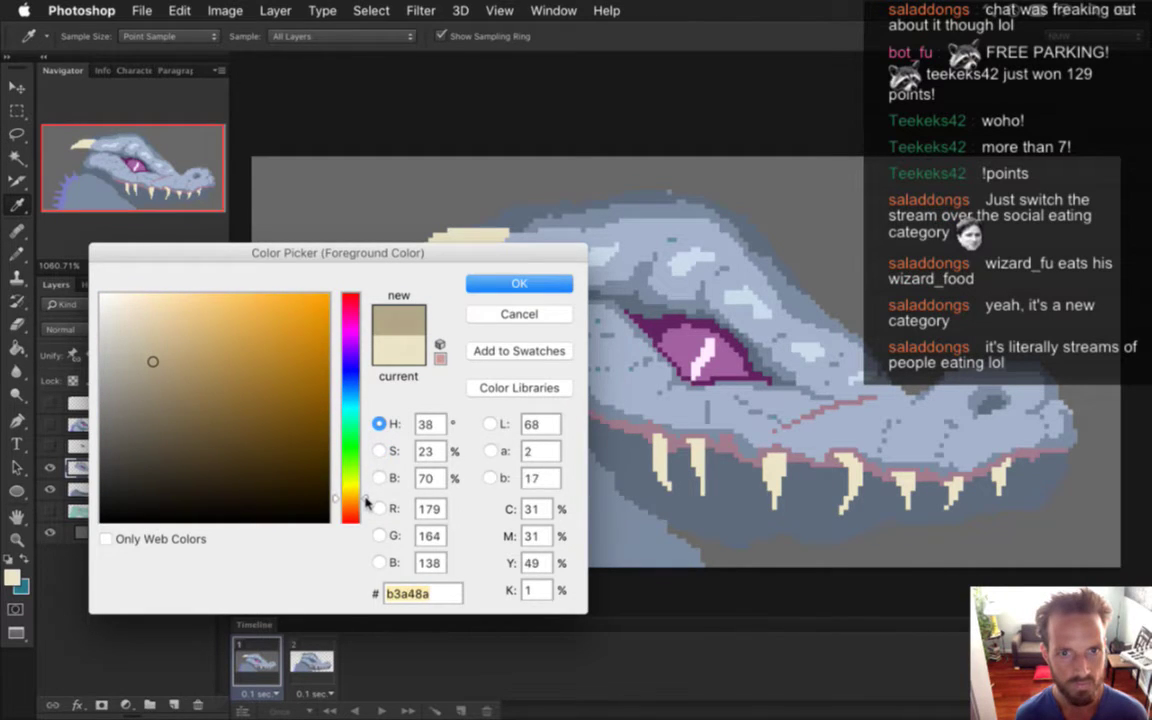
pyautogui.click(519, 283)
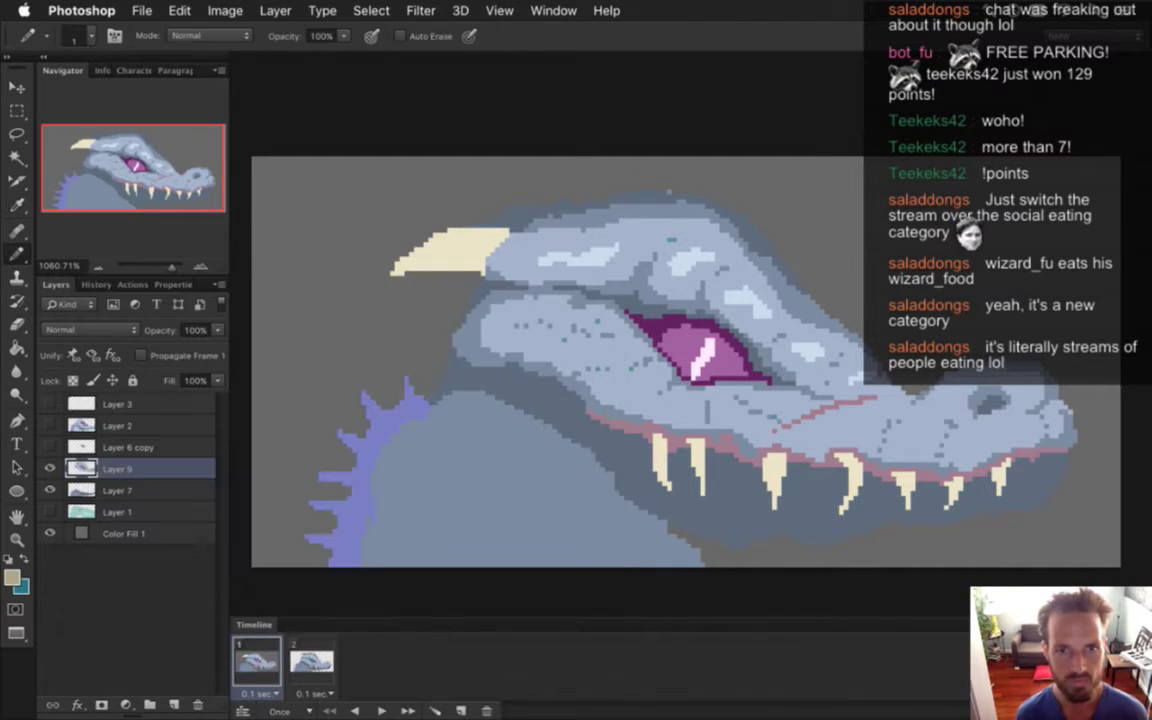
pyautogui.press('m')
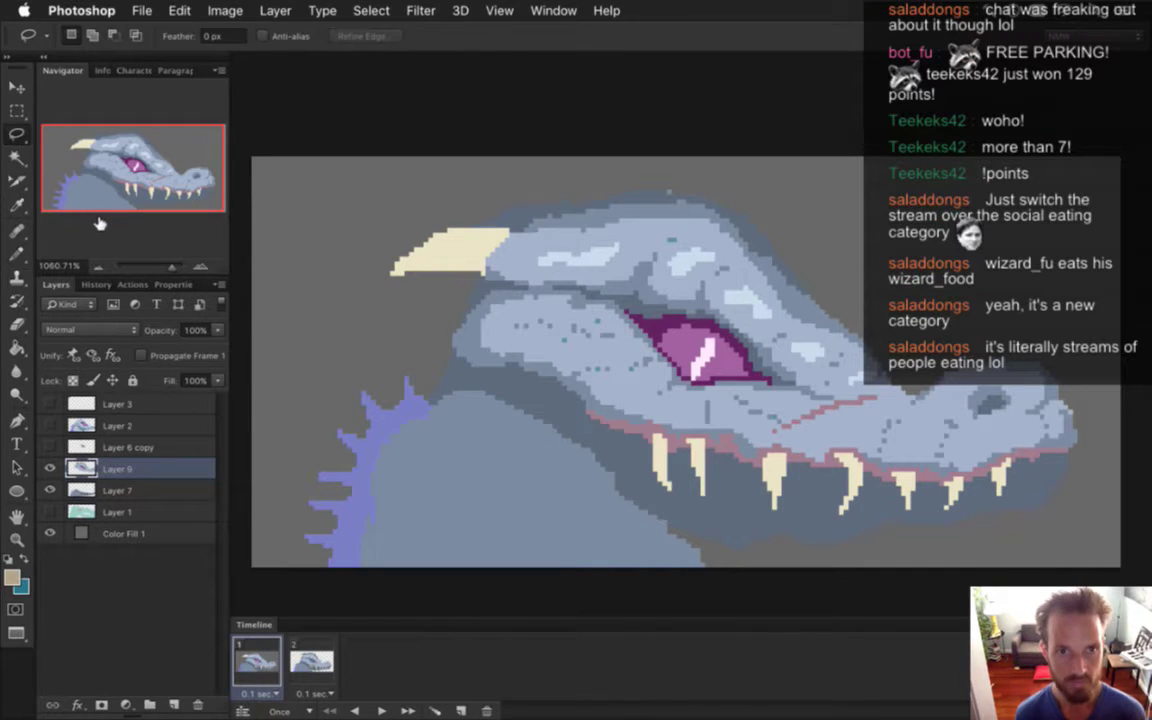
pyautogui.press('v')
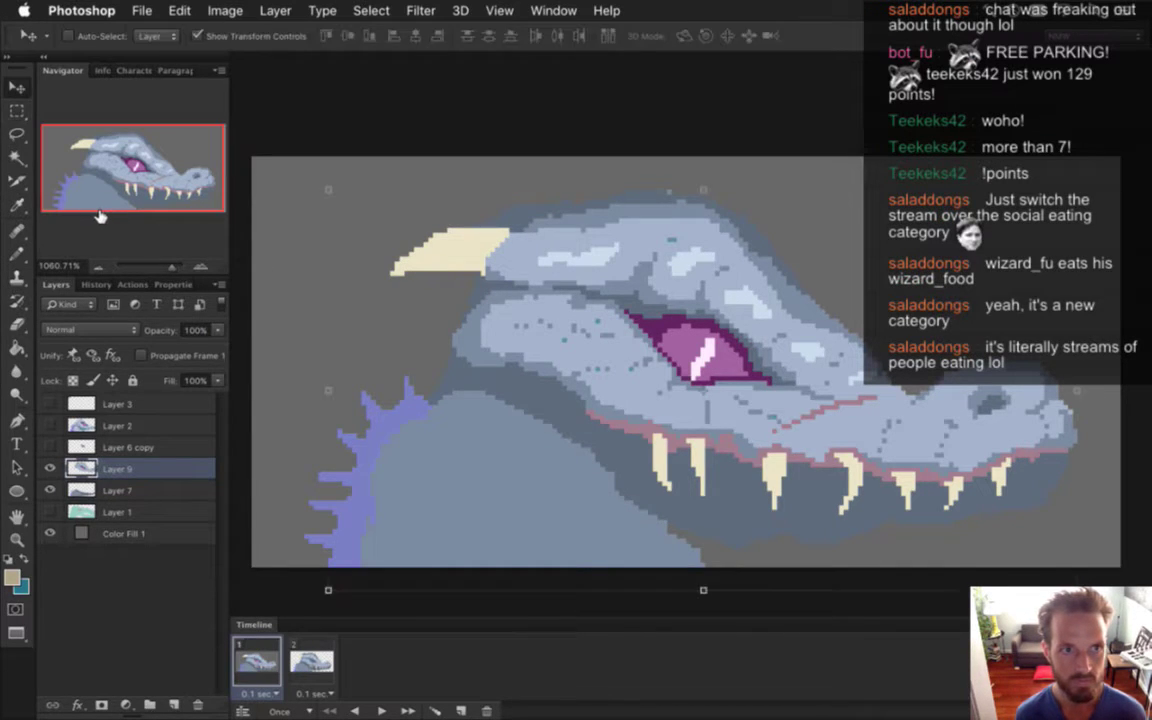
pyautogui.press('l')
pyautogui.press('r')
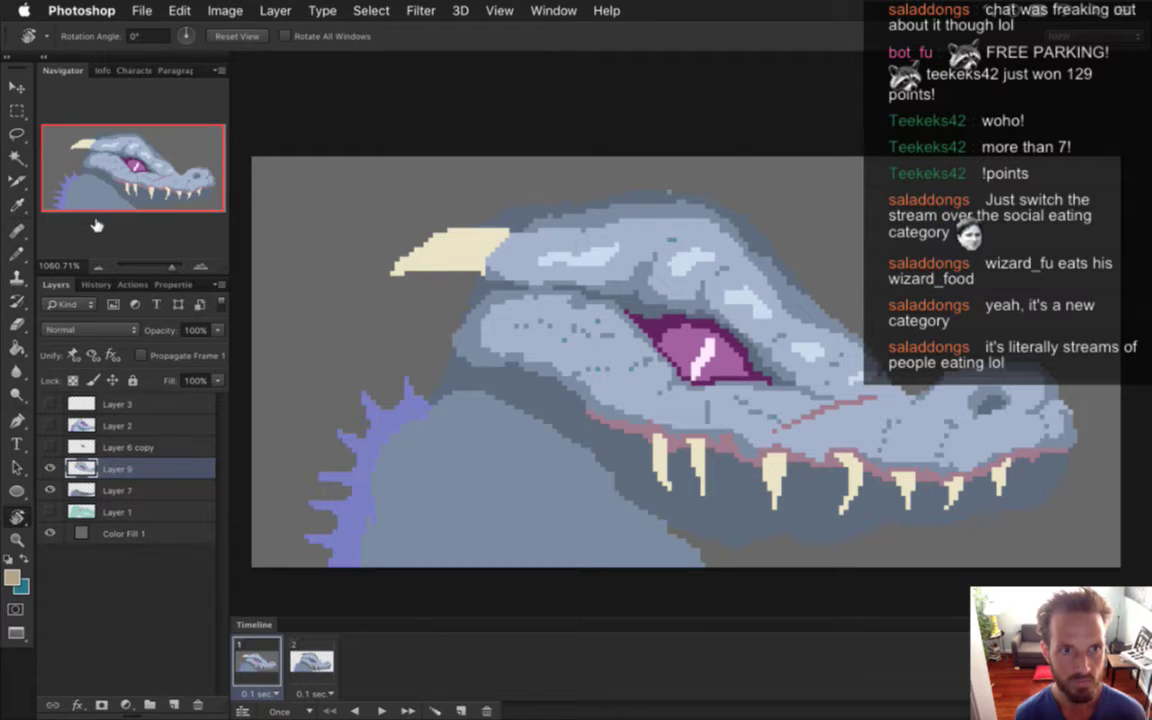
pyautogui.press('l')
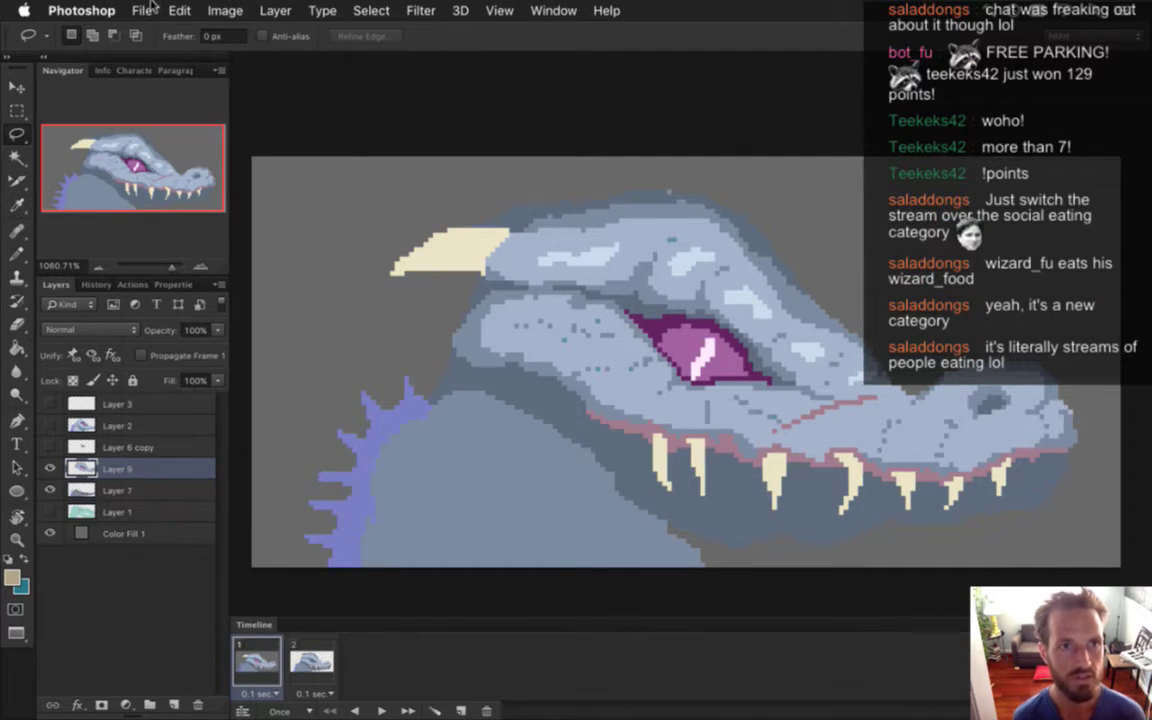
# Step: Open Keyboard Shortcuts and Menus and list the shortcuts for Tools
pyautogui.click(99, 8)
pyautogui.moveTo(553, 9)
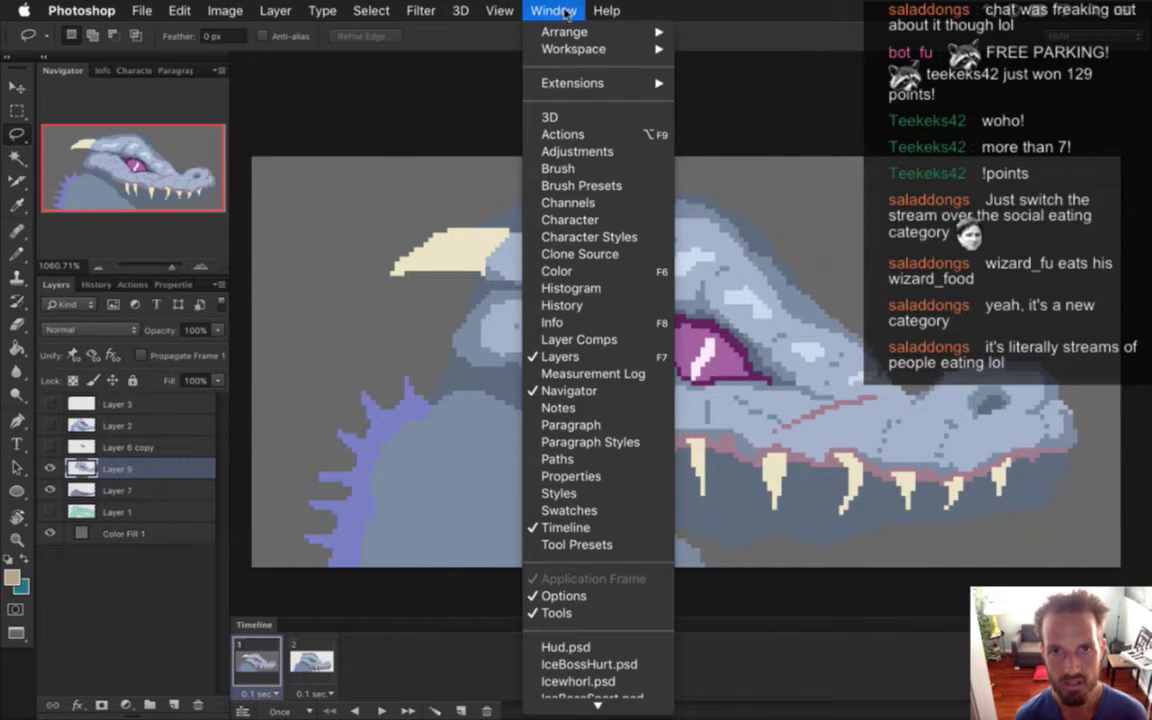
pyautogui.moveTo(556, 54)
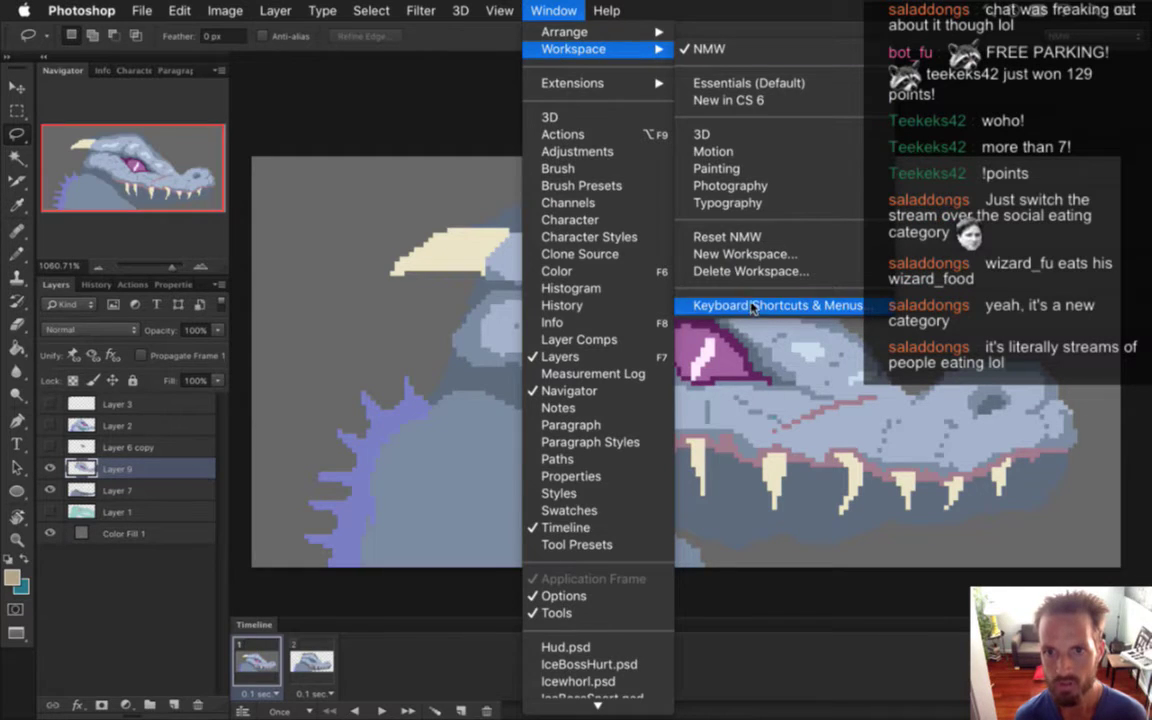
pyautogui.click(700, 305)
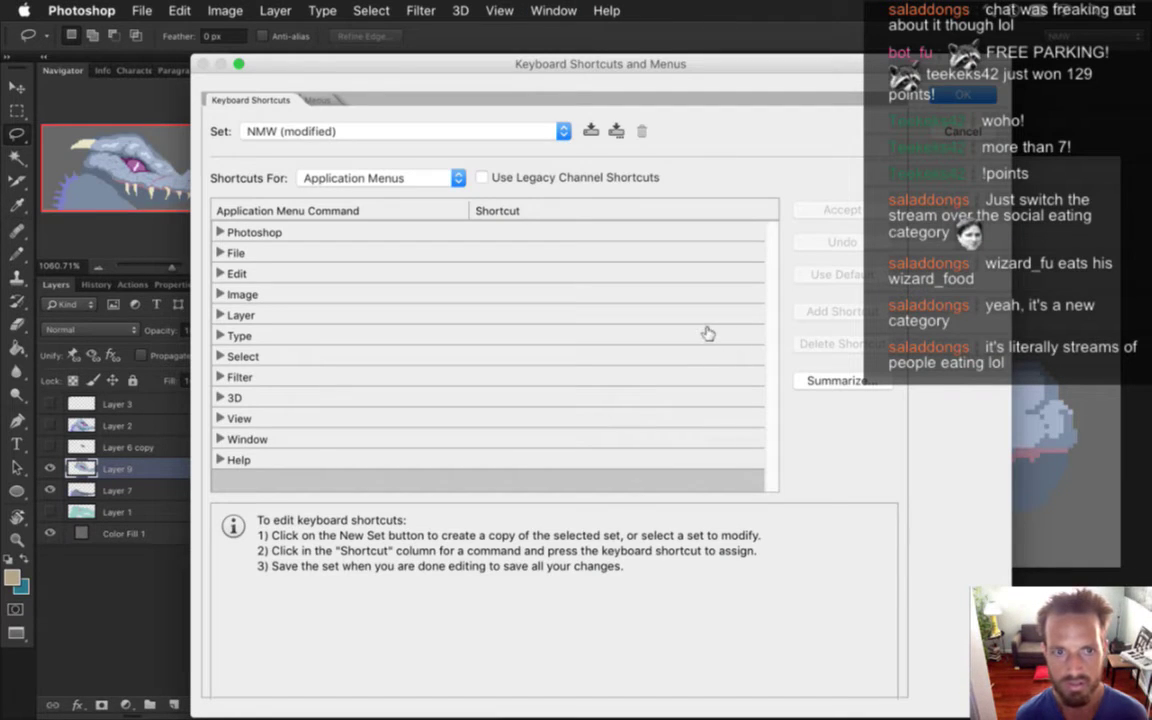
pyautogui.click(220, 356)
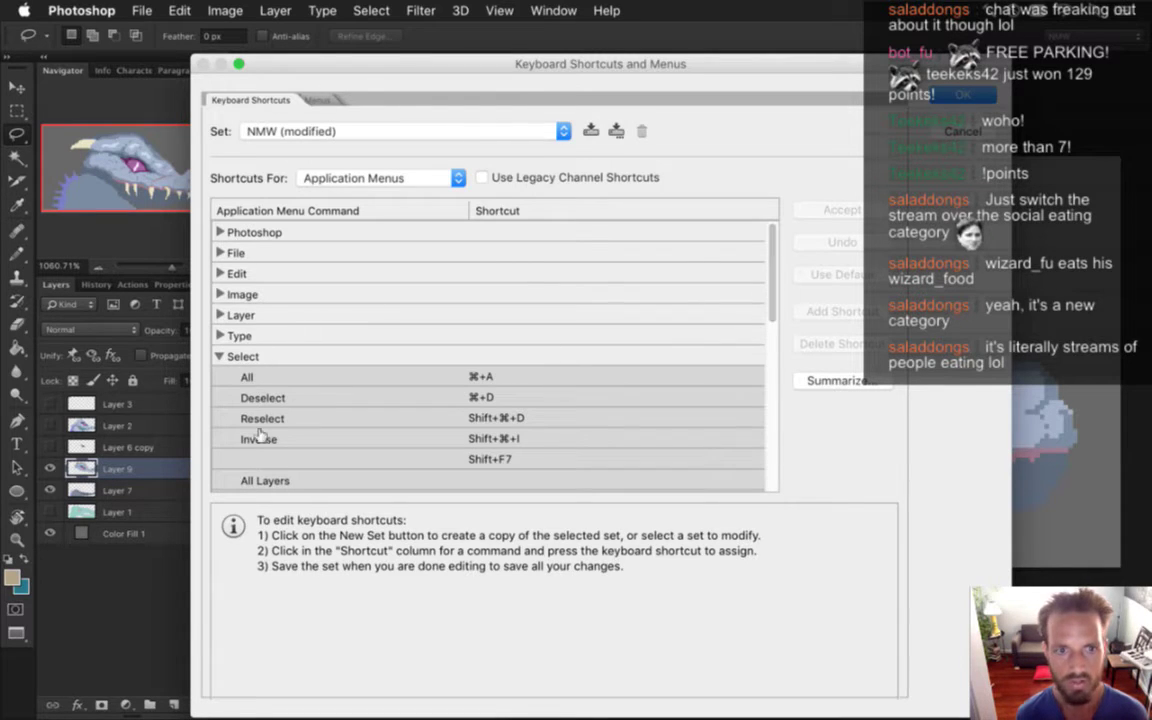
pyautogui.click(220, 354)
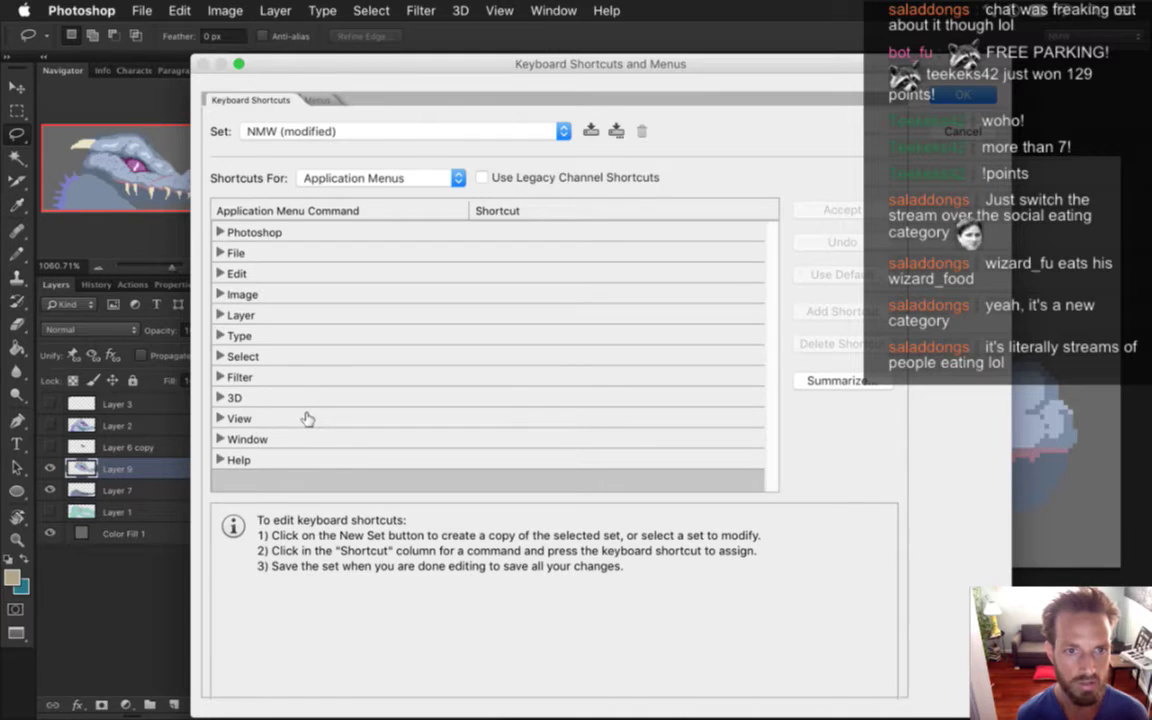
pyautogui.click(345, 177)
pyautogui.click(378, 210)
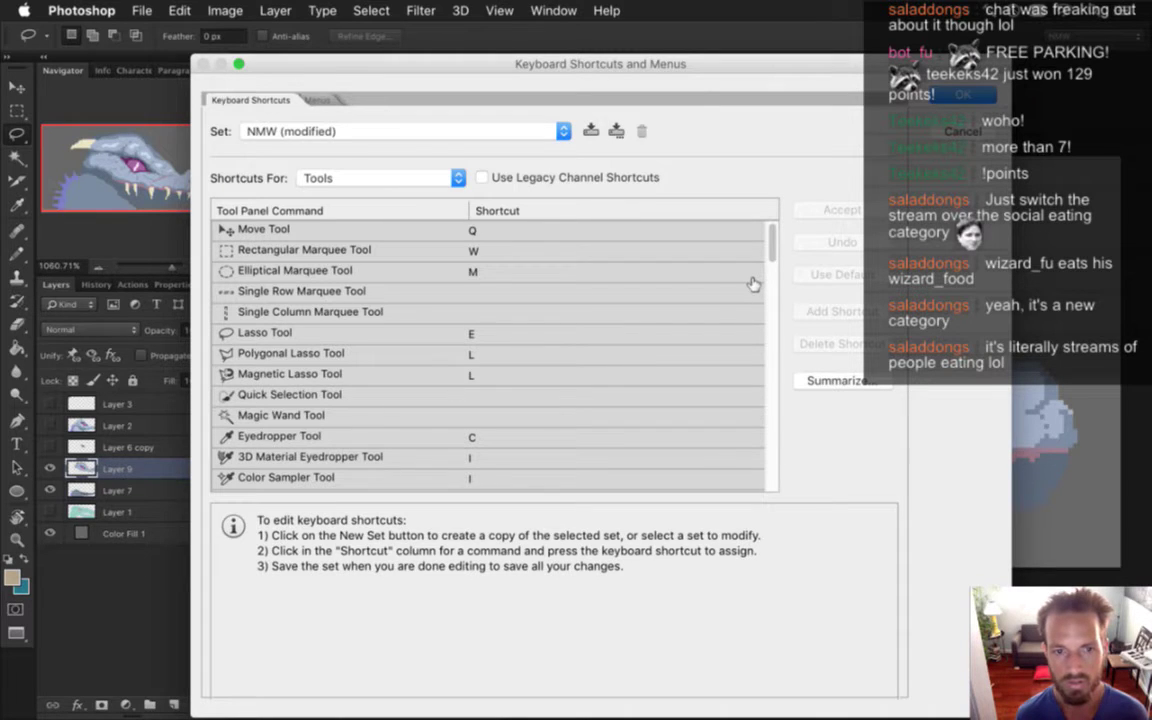
# Step: Assign R to the Magic Wand Tool and clear the conflicting Rotate View Tool shortcut
pyautogui.click(482, 418)
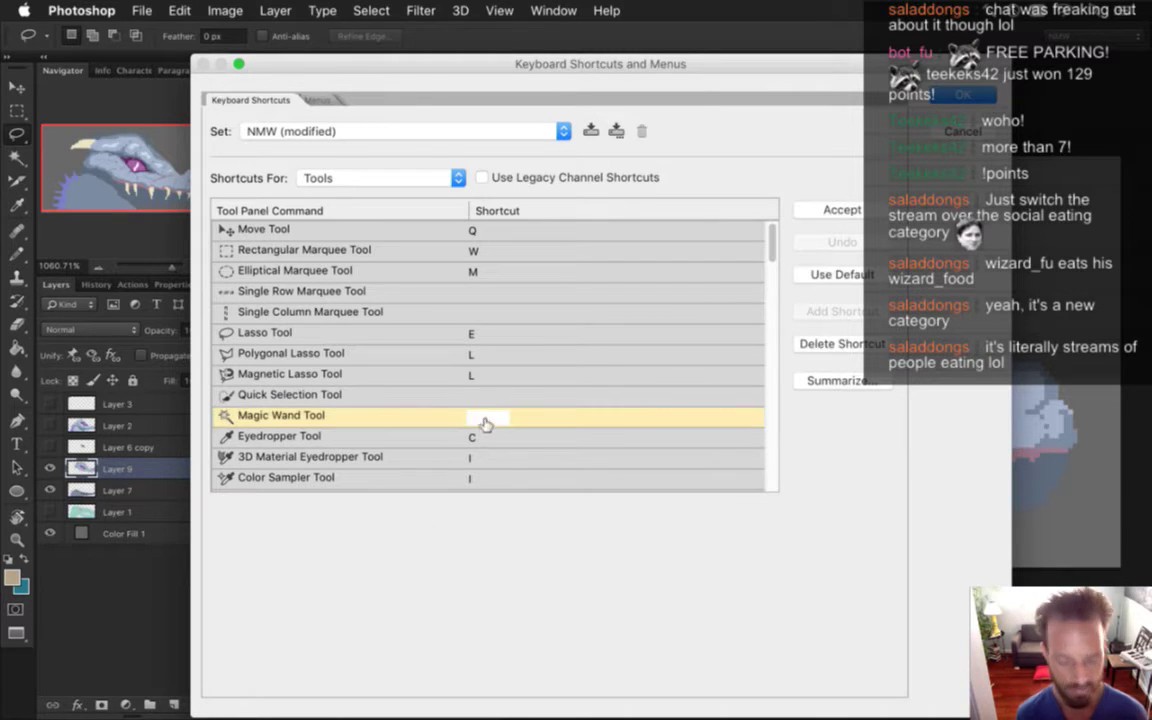
pyautogui.press('r')
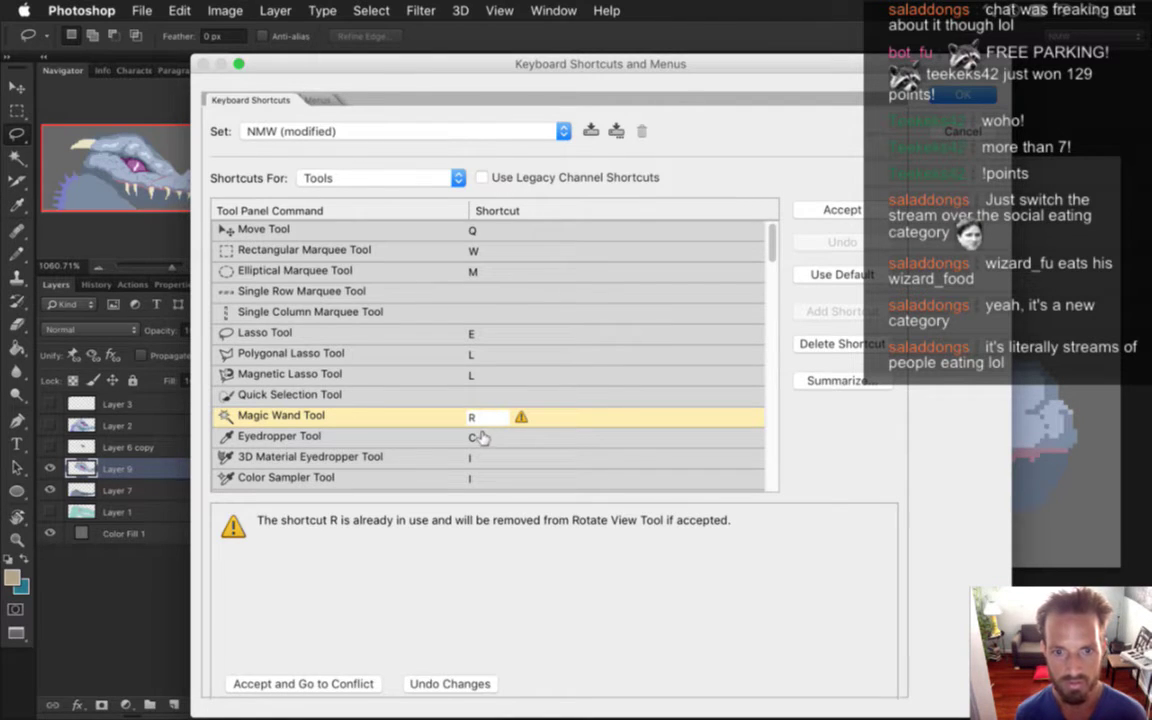
pyautogui.click(357, 685)
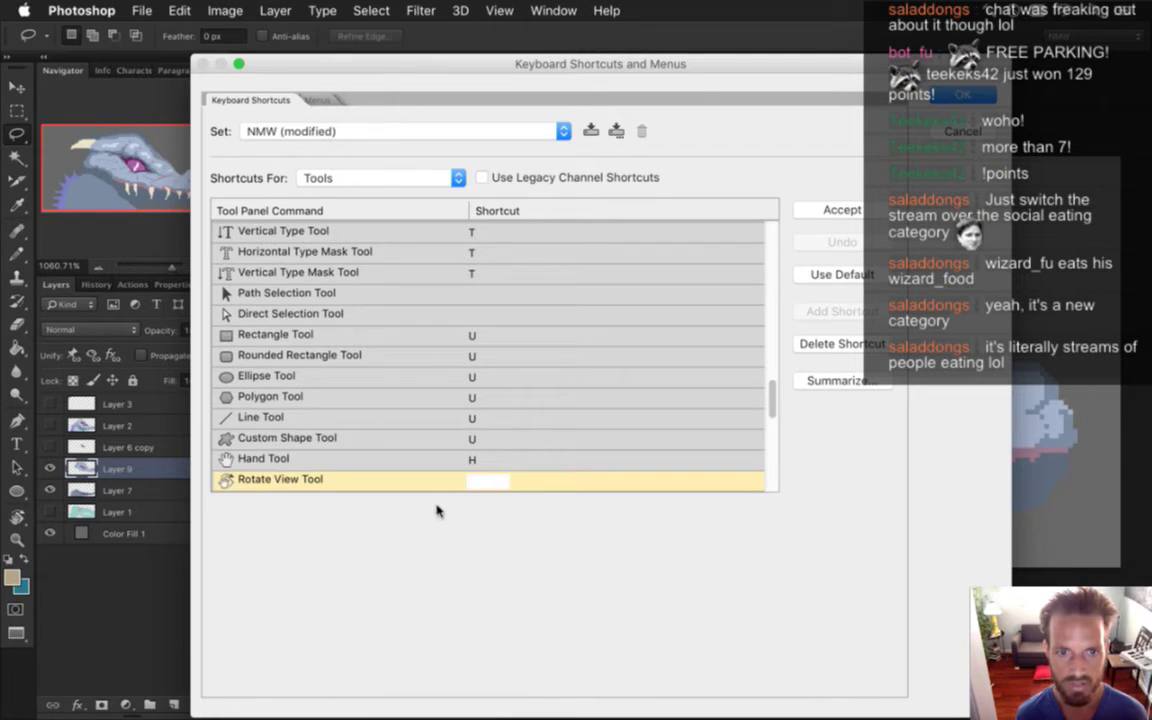
pyautogui.click(489, 463)
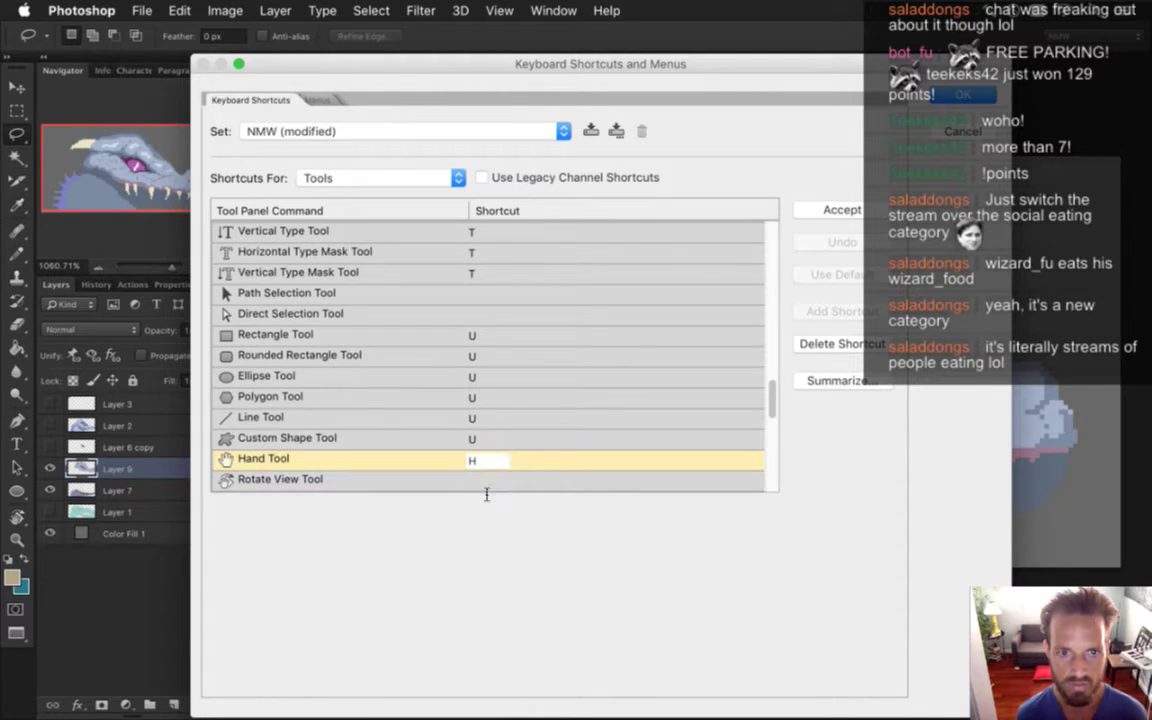
pyautogui.click(486, 482)
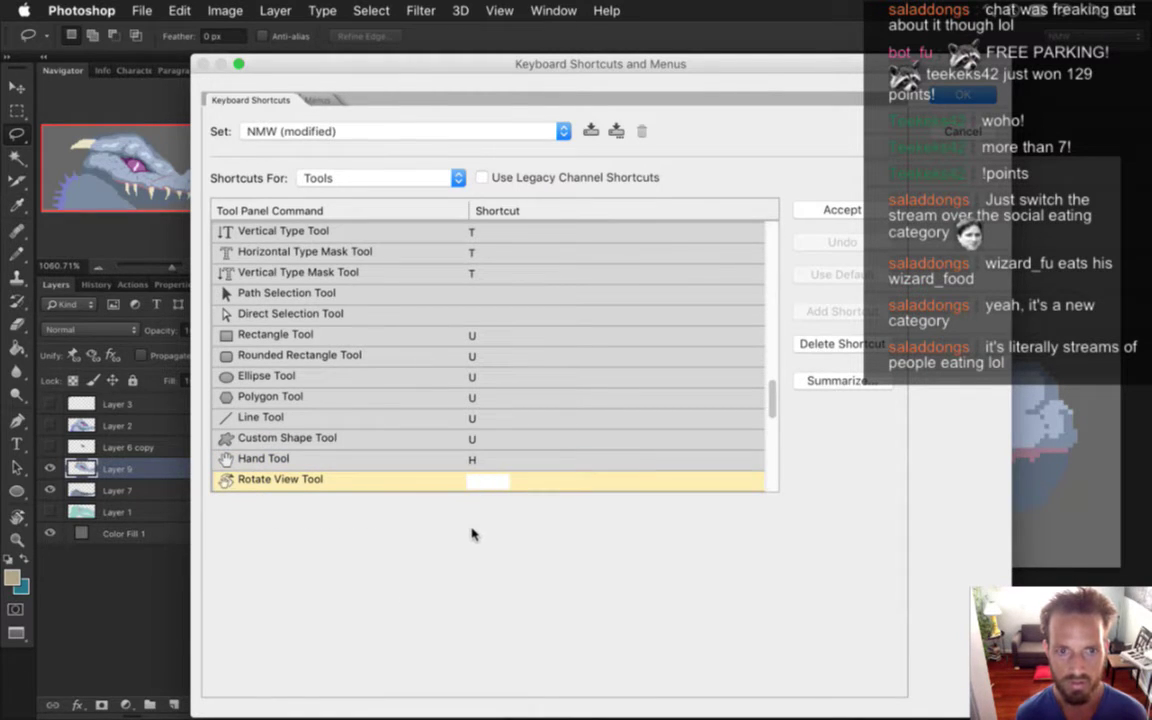
pyautogui.click(840, 212)
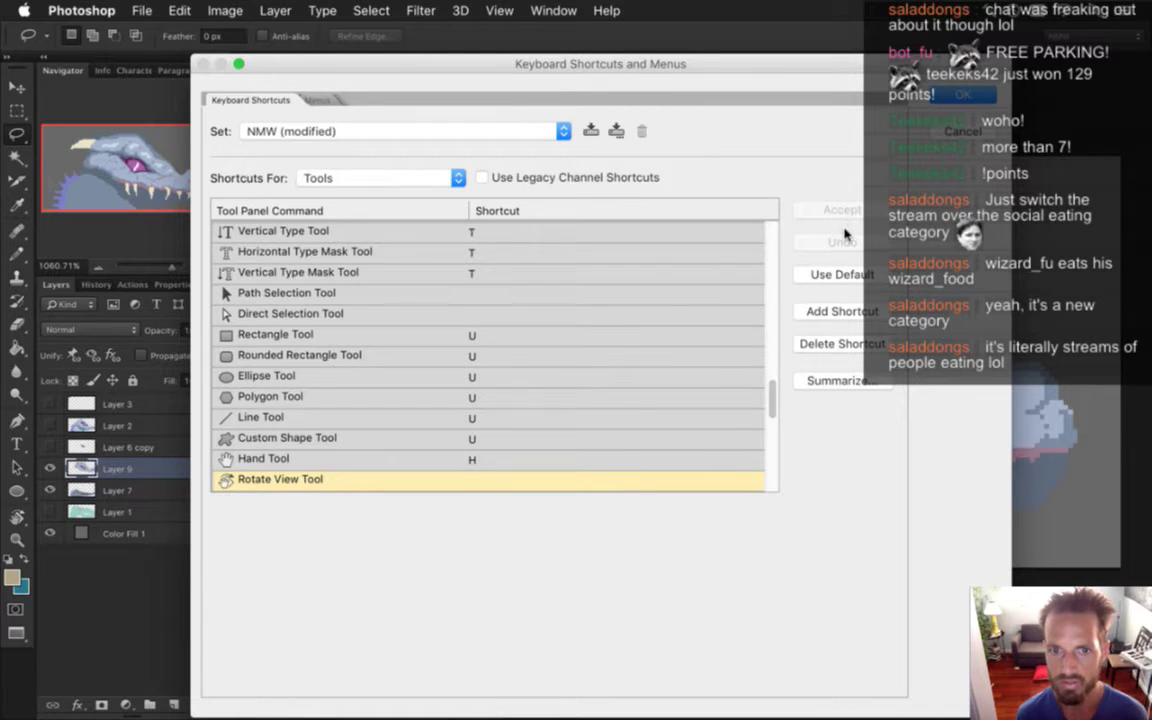
pyautogui.click(962, 95)
pyautogui.click(553, 10)
pyautogui.moveTo(624, 49)
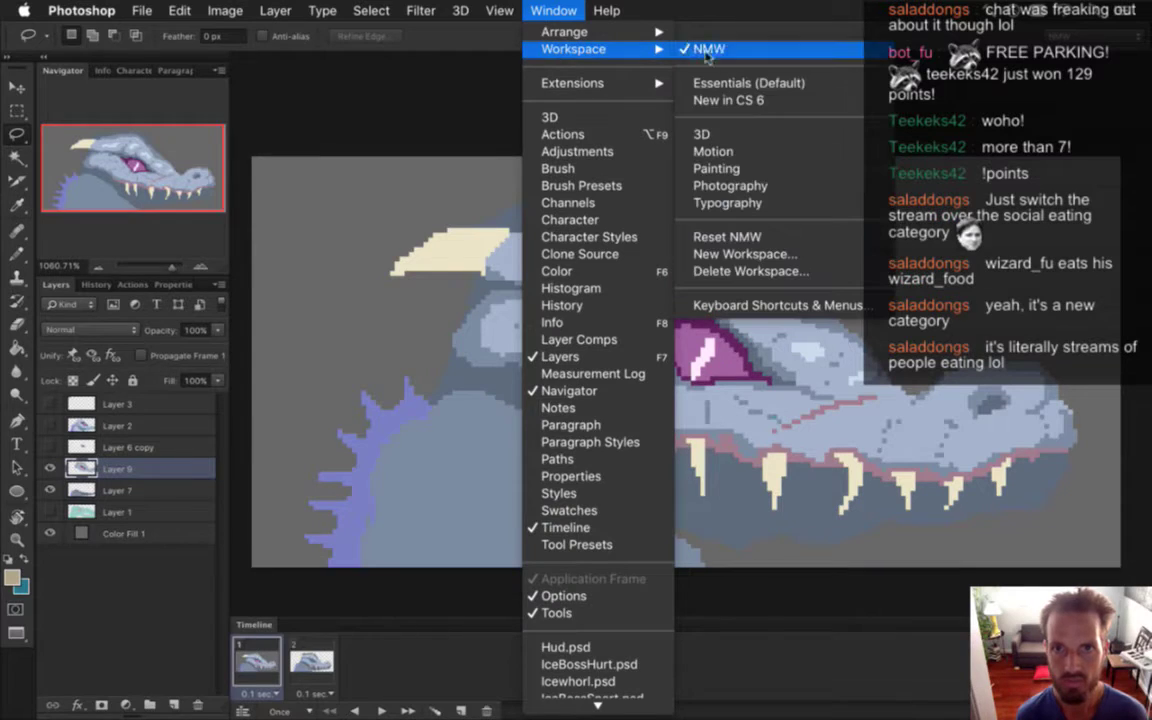
# Step: Save the workspace as NMW with Keyboard Shortcuts and Menus included, replacing the existing NMW
pyautogui.click(738, 256)
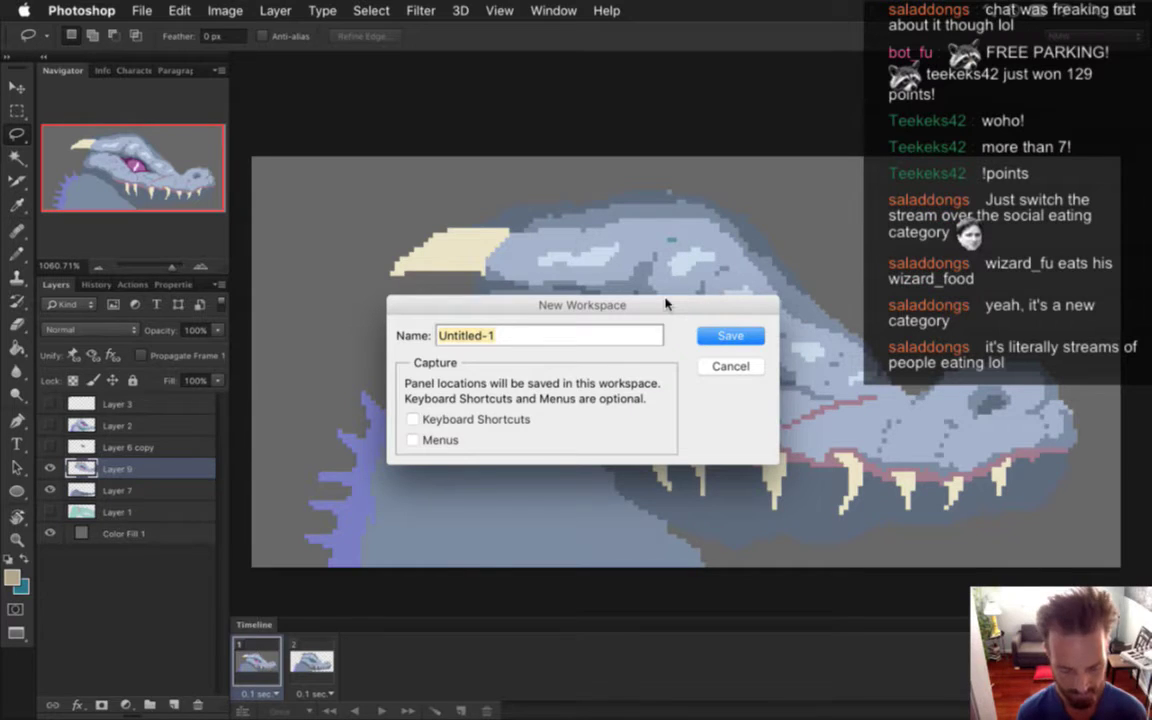
pyautogui.write('NMW')
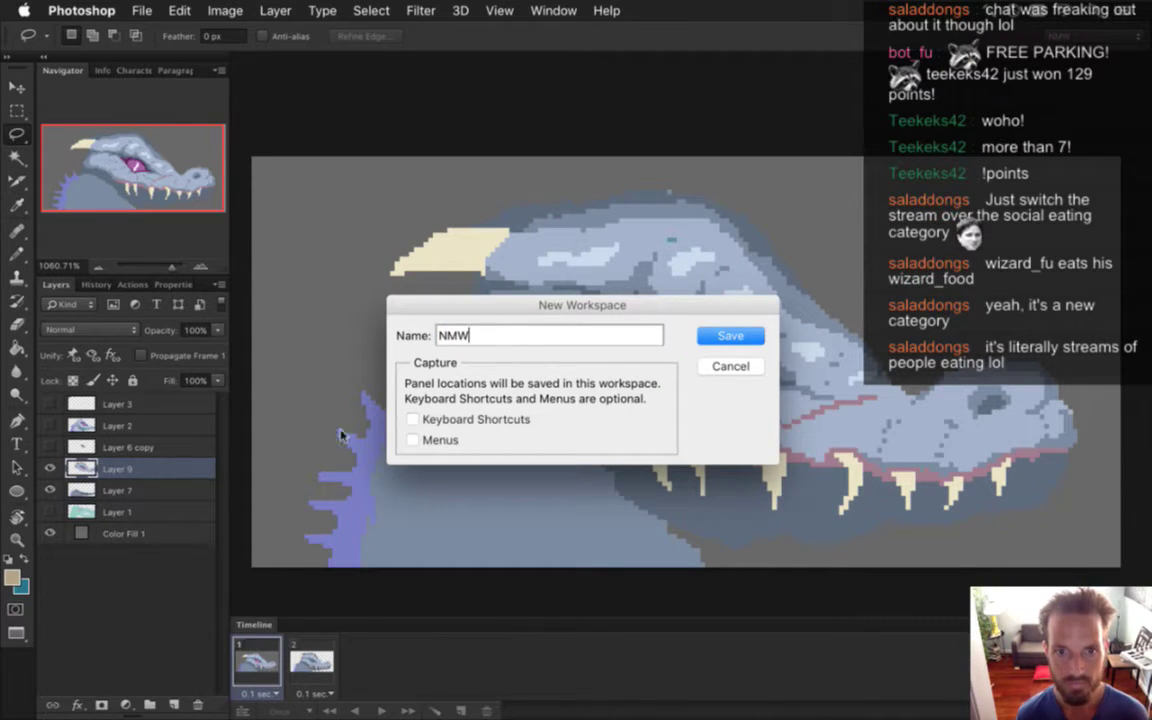
pyautogui.click(412, 419)
pyautogui.click(412, 440)
pyautogui.click(722, 338)
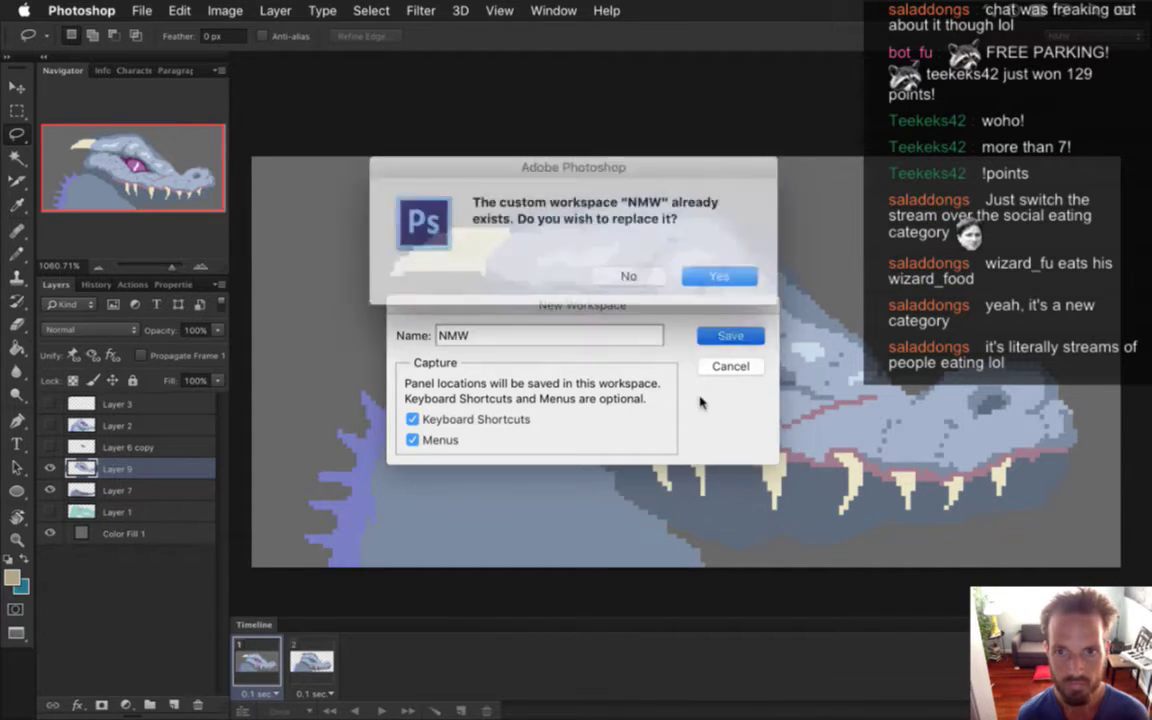
pyautogui.click(716, 270)
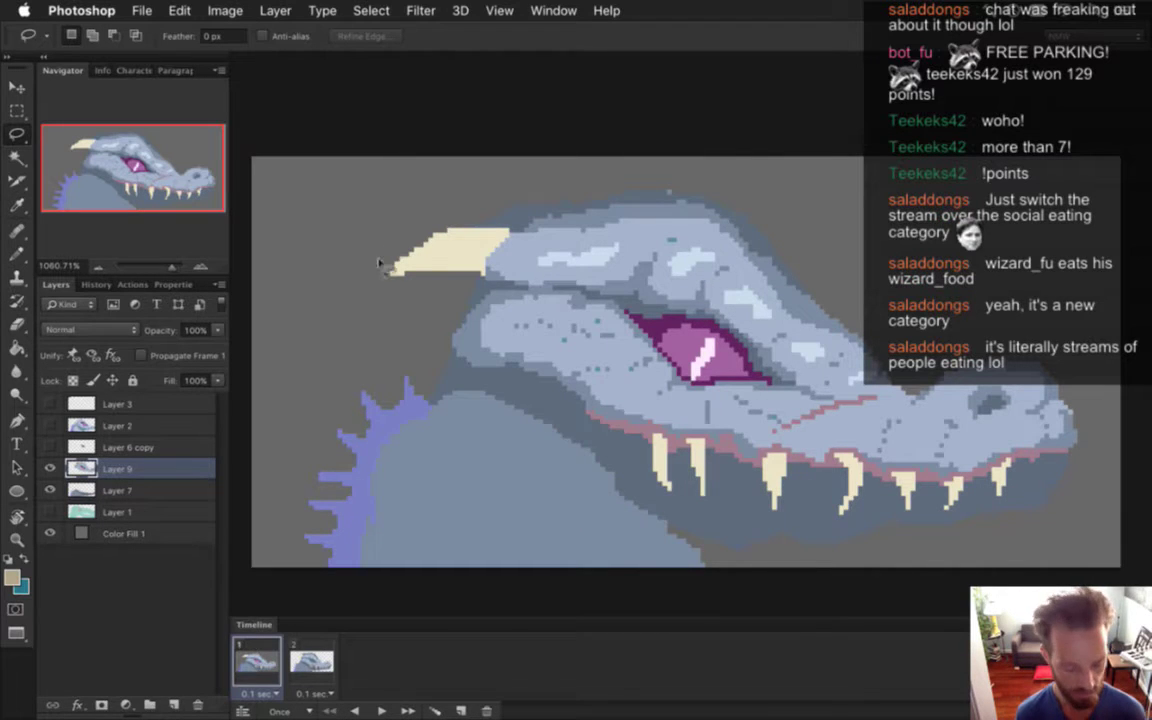
# Step: Rework the horn with Magic Wand and Eraser and shade its underside in a muted tan
pyautogui.press('w')
pyautogui.press('l')
pyautogui.press('w')
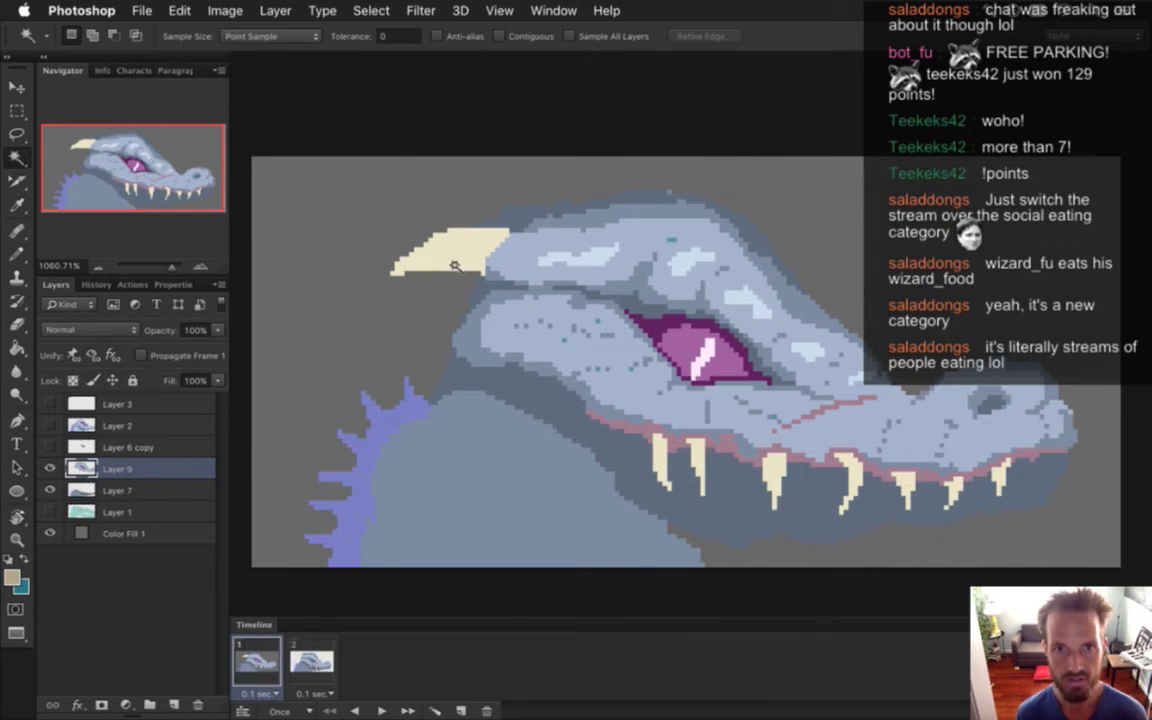
pyautogui.press('l')
pyautogui.press('w')
pyautogui.press('e')
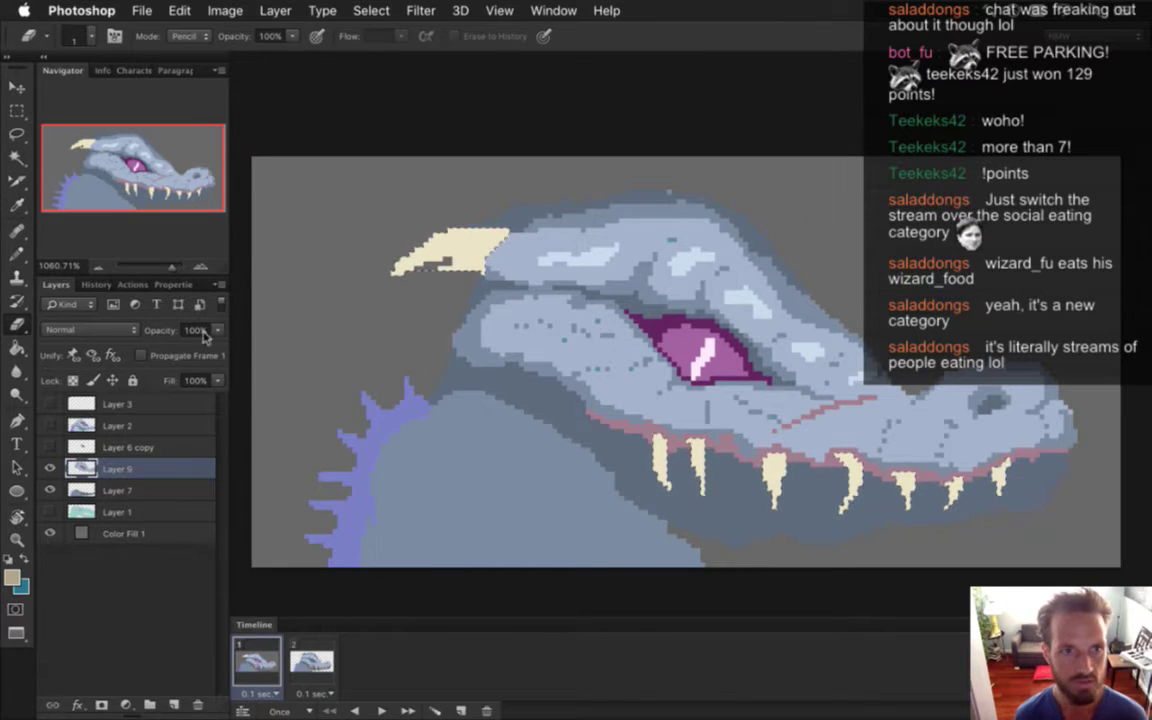
pyautogui.press('i')
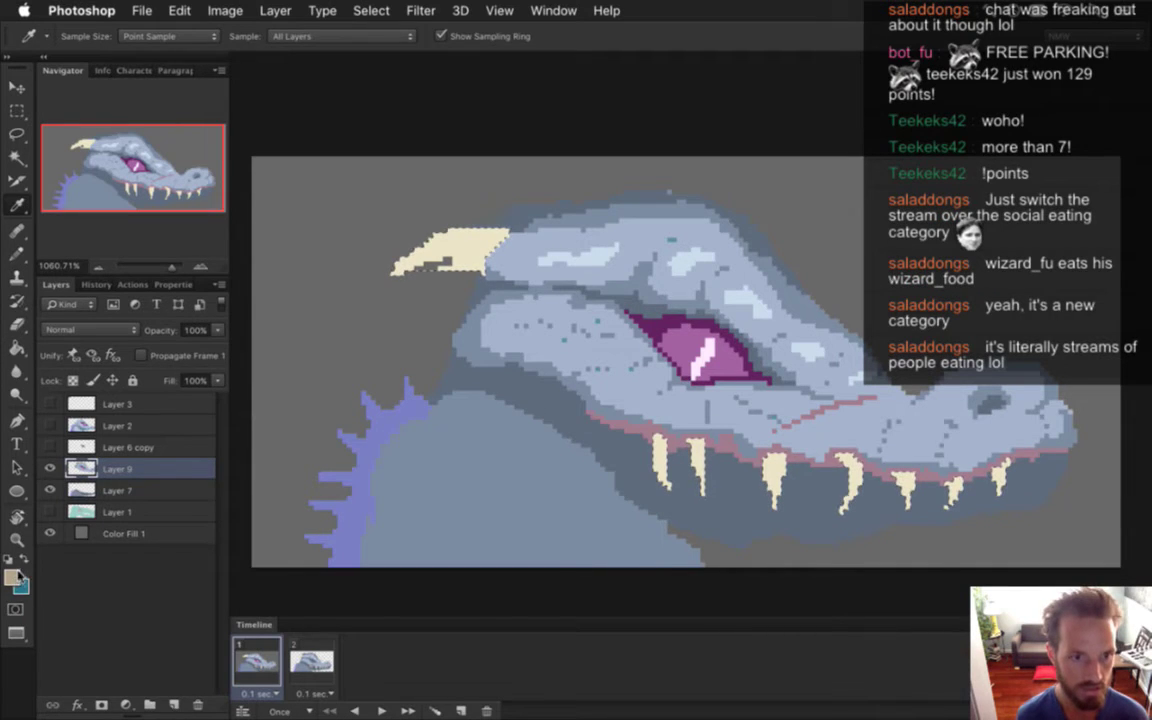
pyautogui.click(13, 576)
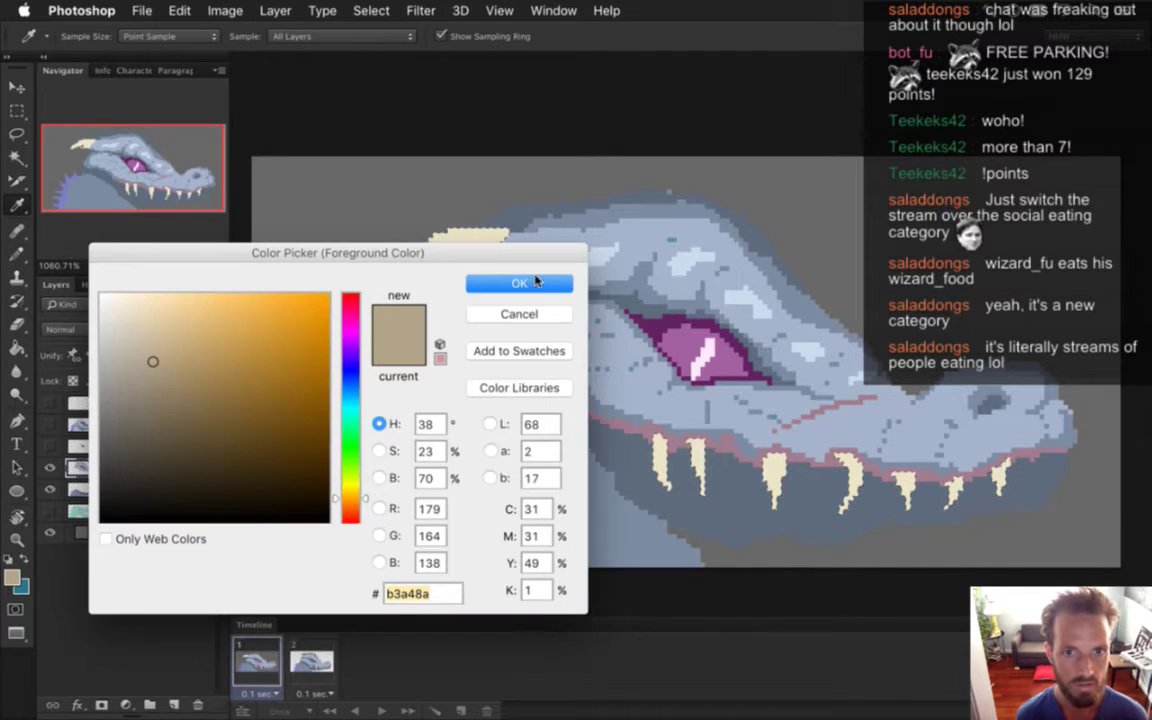
pyautogui.click(535, 281)
pyautogui.press('b')
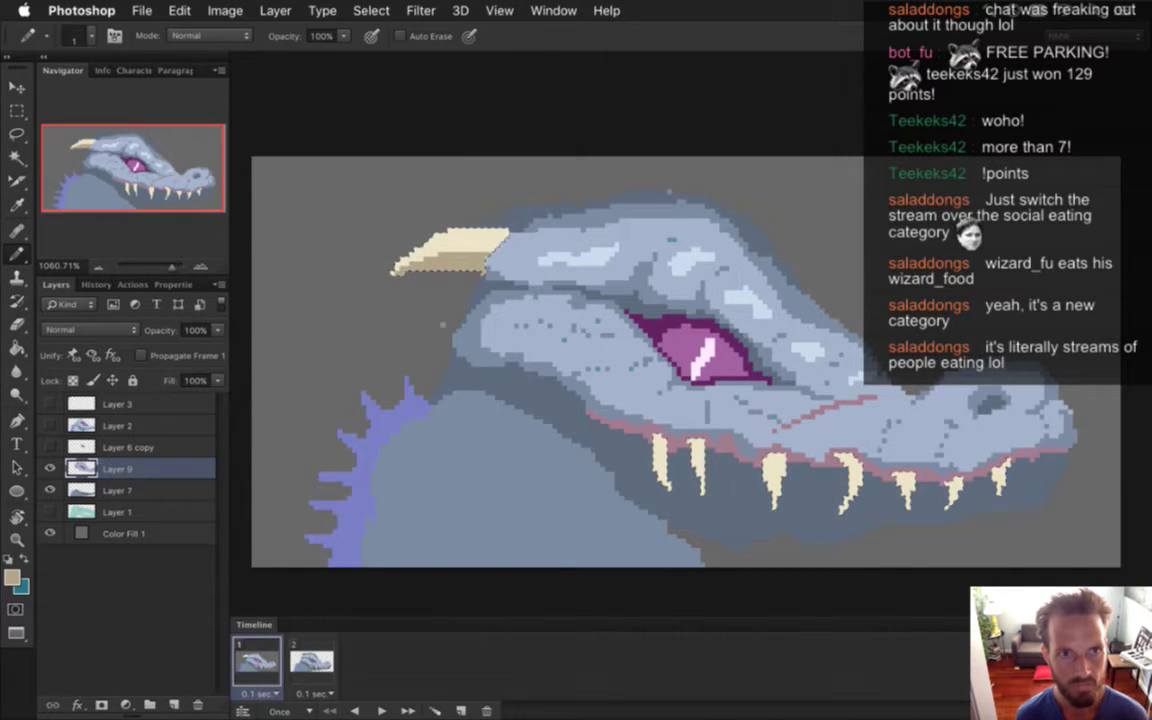
# Step: Deselect the horn and hide the Color Fill 1 background layer
pyautogui.press('m')
pyautogui.click(447, 221)
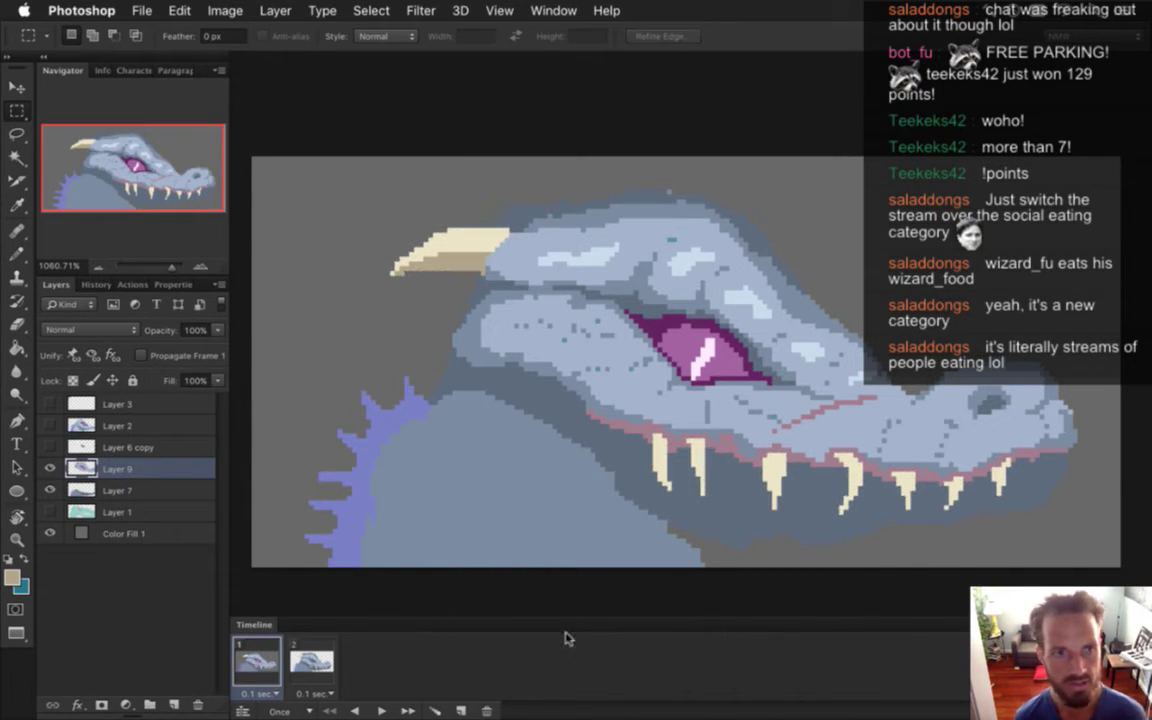
pyautogui.click(49, 533)
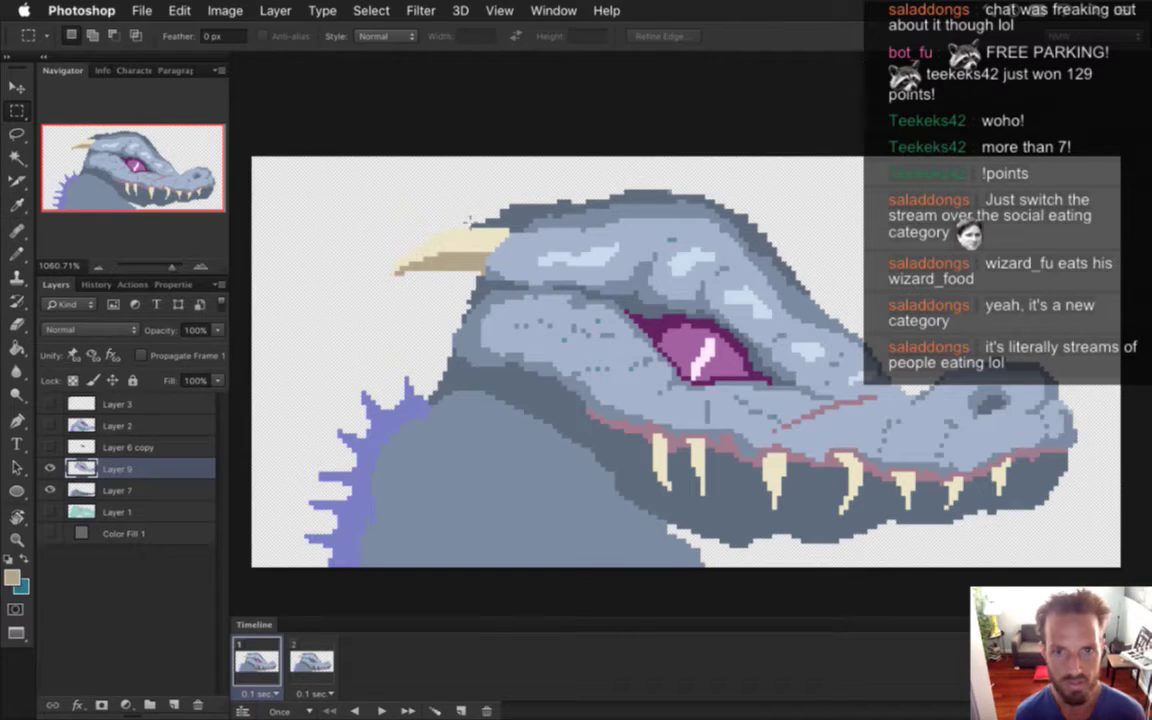
# Step: Render the frames as the IceBoss.png PNG sequence, replacing the old files, and switch to Xcode
pyautogui.press('e')
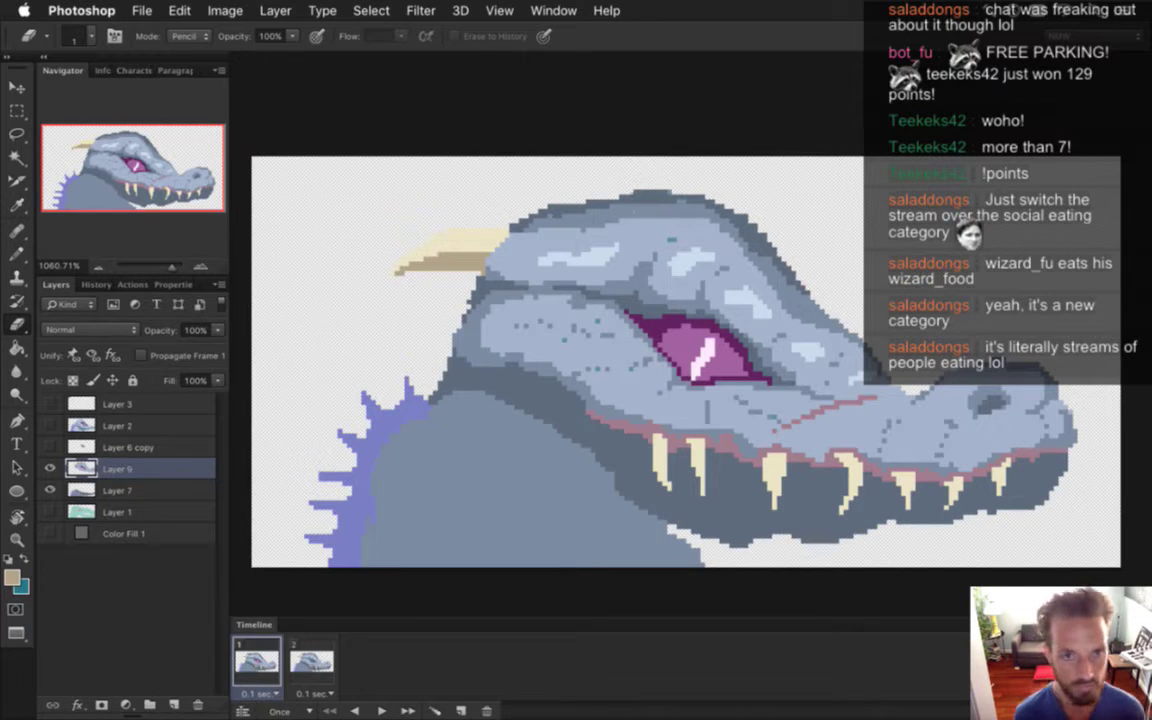
pyautogui.press('super+alt+shift+r')
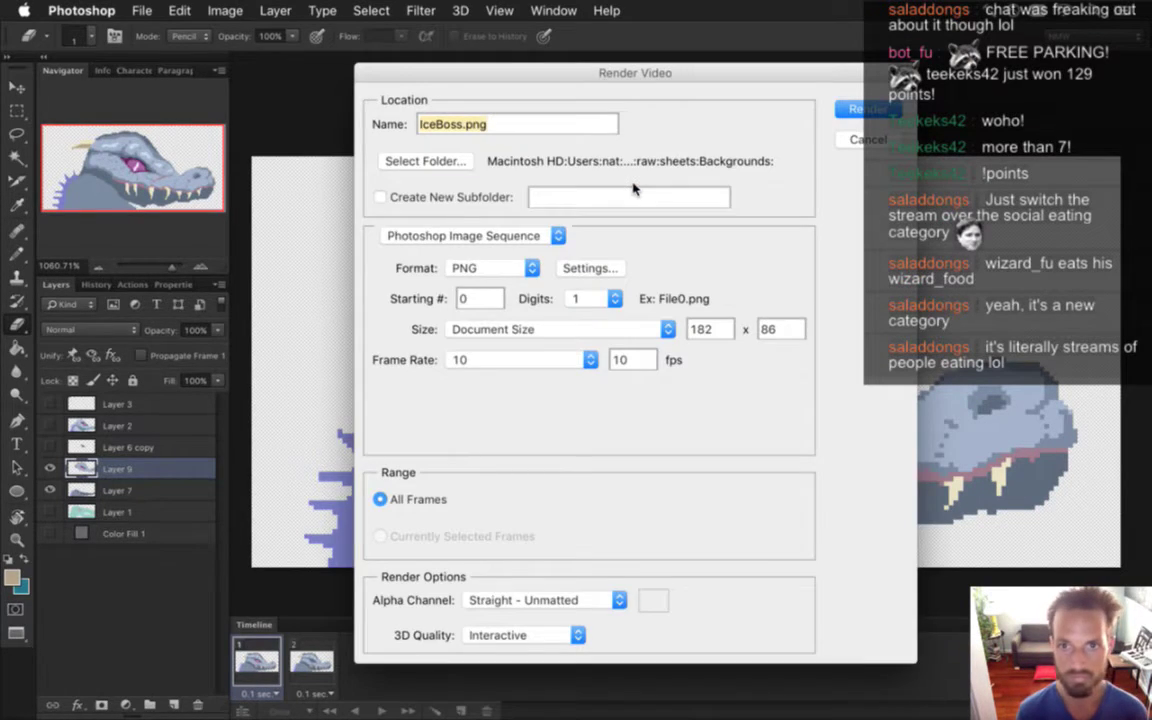
pyautogui.press('Return')
pyautogui.press('Return')
pyautogui.press('super+Tab')
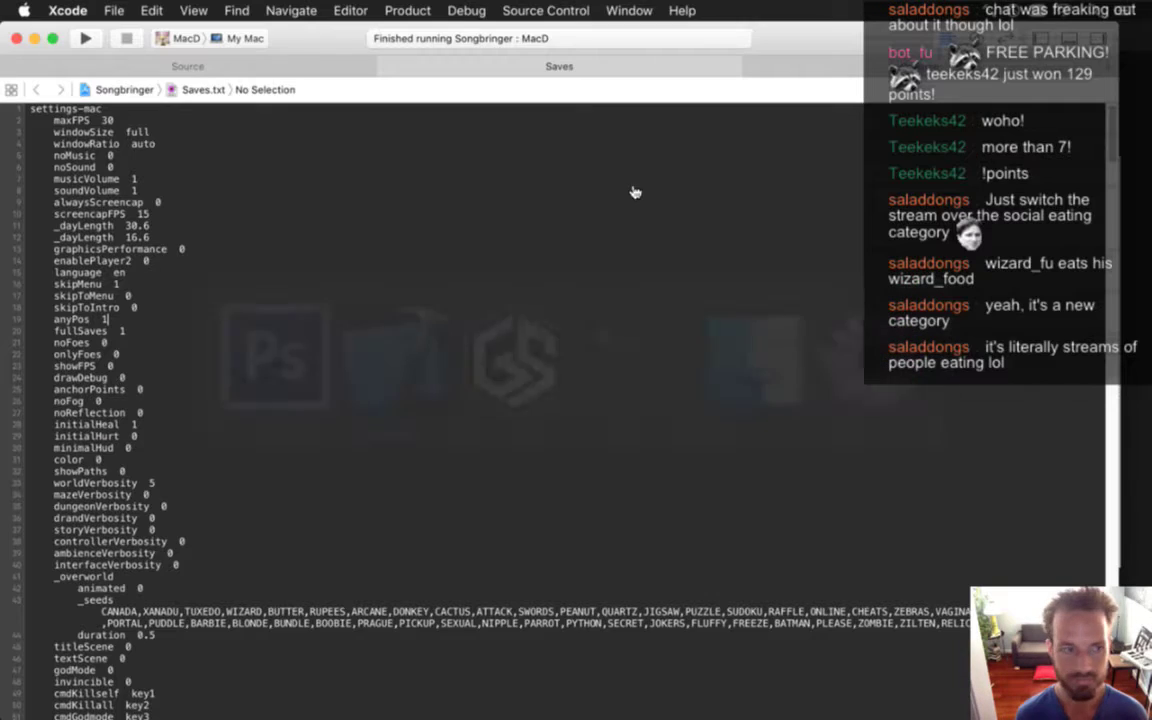
# Step: Build and run Songbringer, walk the player around the IceBoss room, then quit and return to Photoshop
pyautogui.press('super+r')
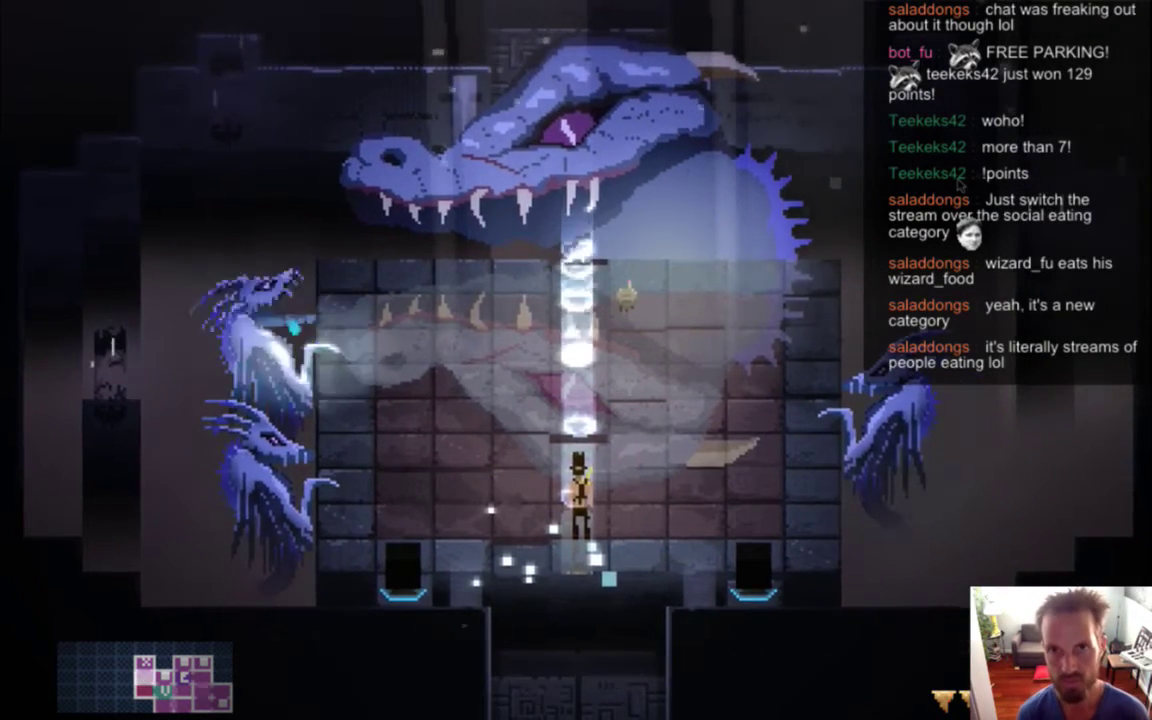
pyautogui.press('Right')
pyautogui.press('Right')
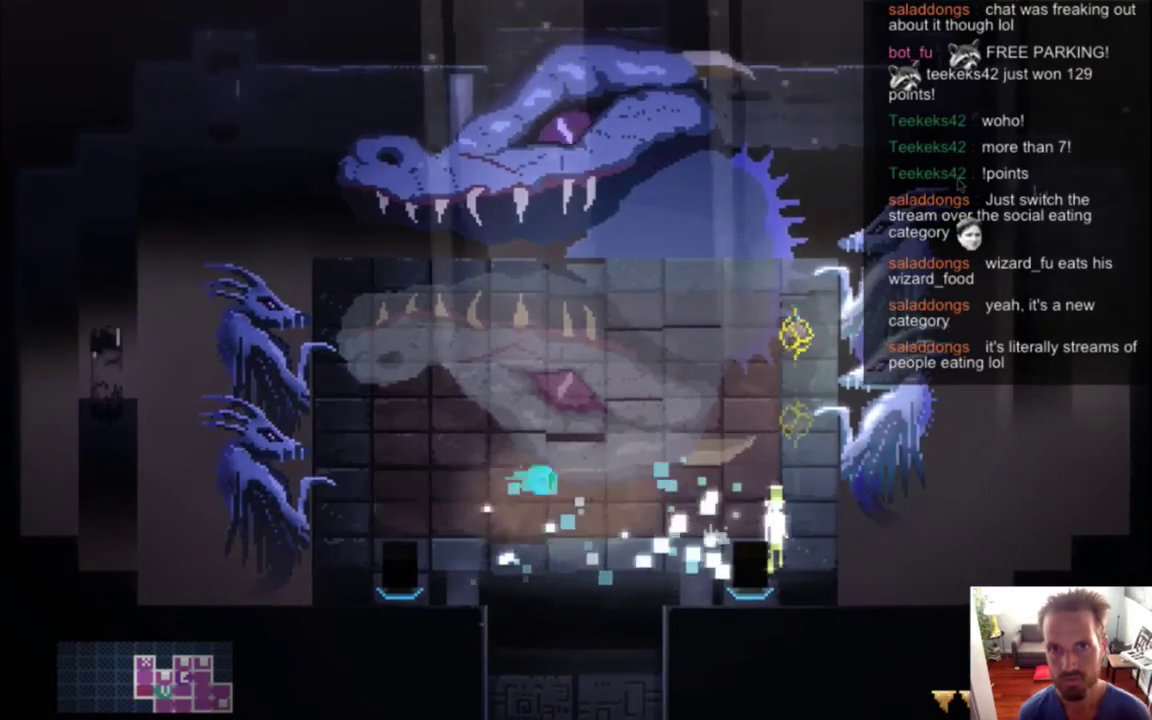
pyautogui.press('Left')
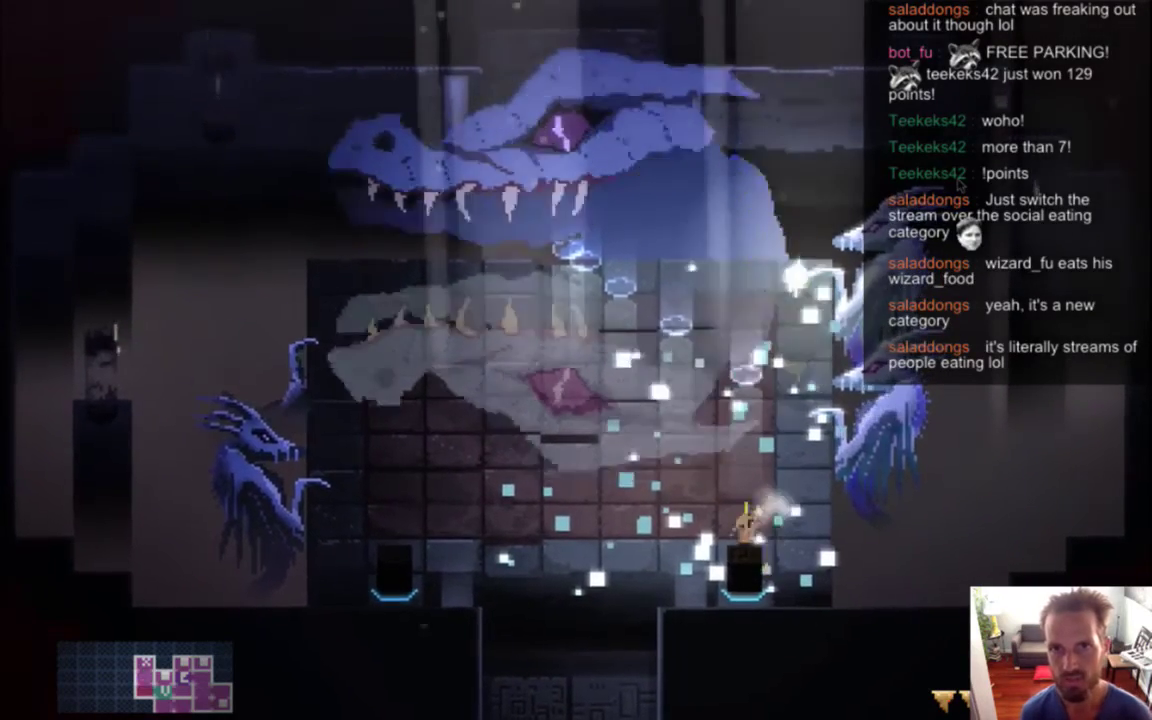
pyautogui.press('Left')
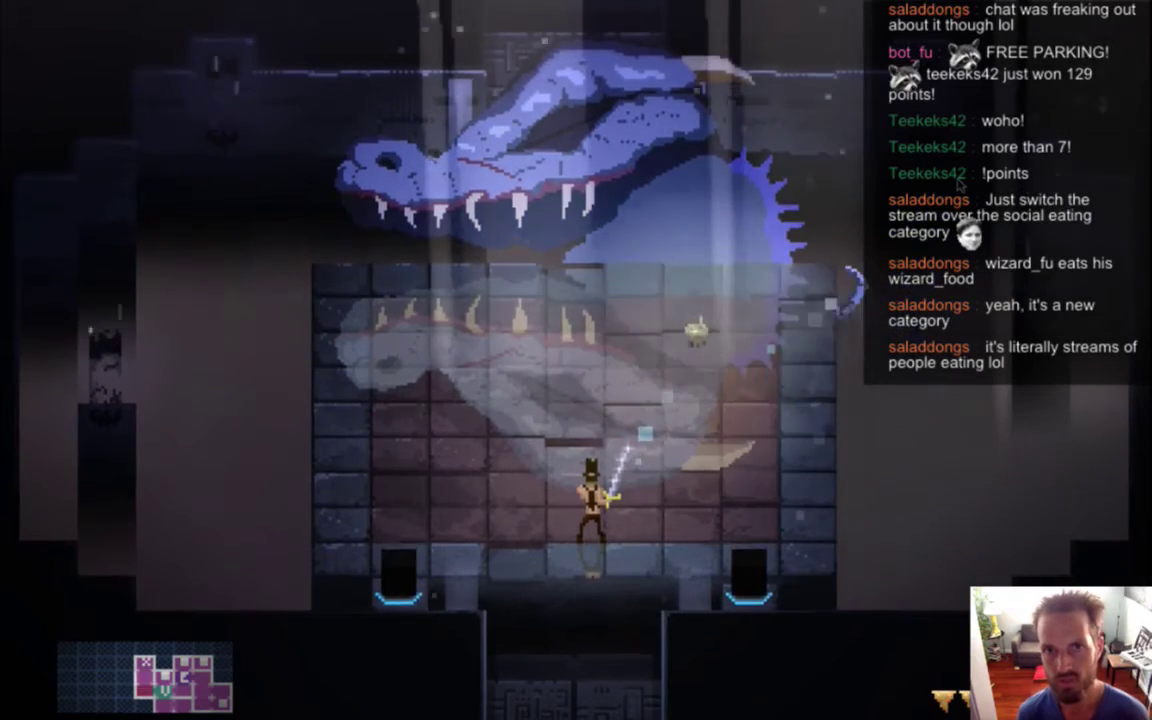
pyautogui.press('Left')
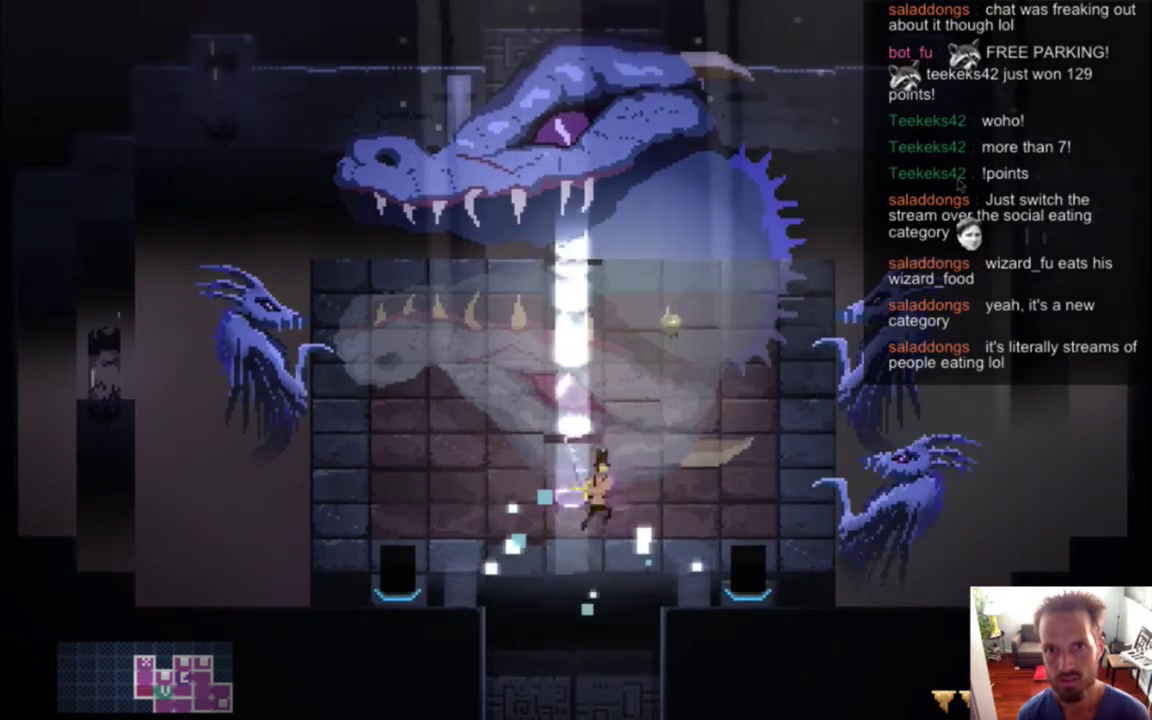
pyautogui.press('super+q')
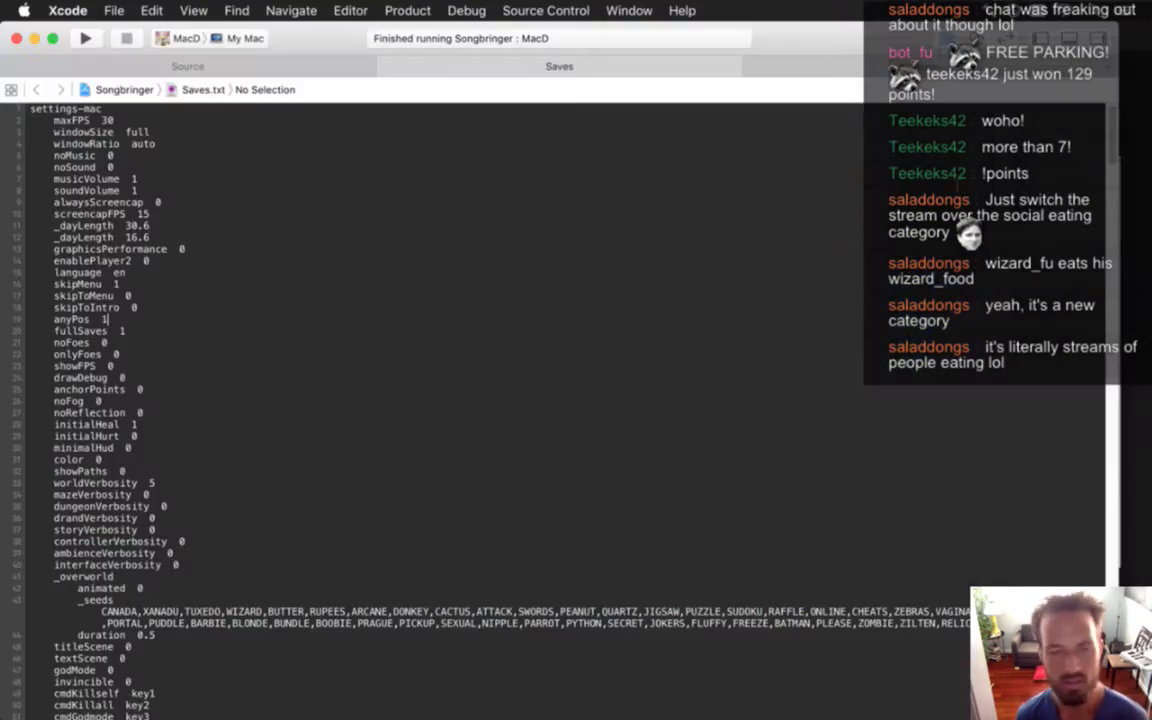
pyautogui.press('super+Tab')
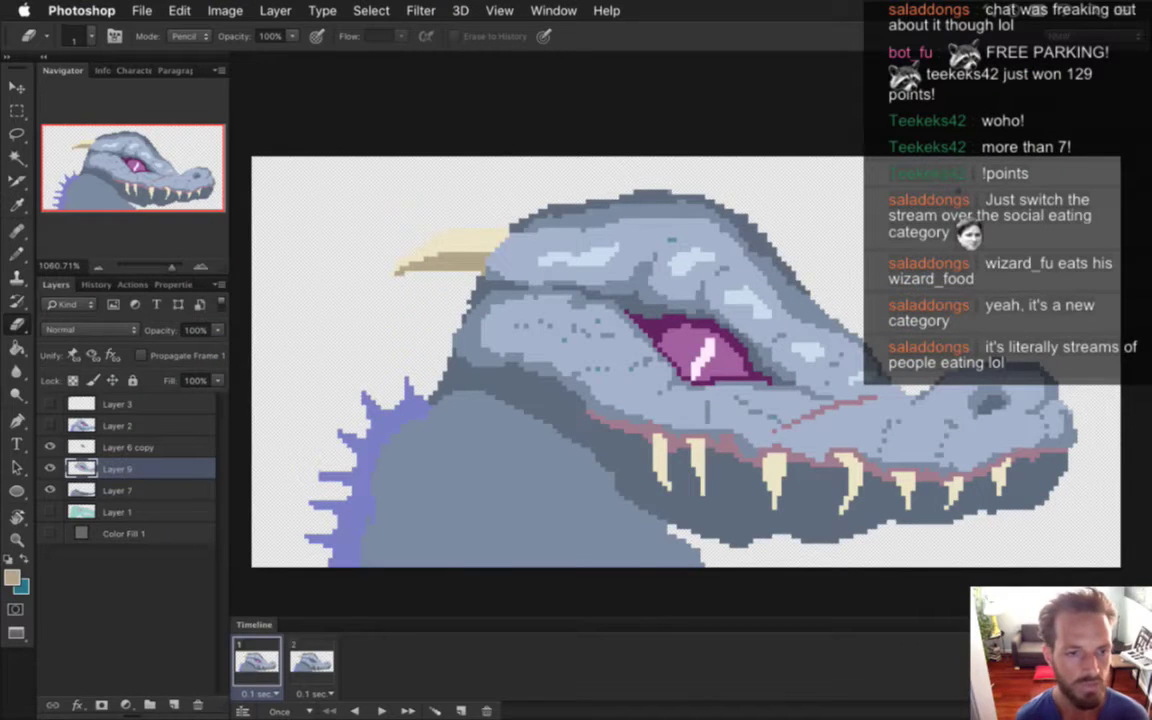
# Step: Show the dark grey background and marquee-select the whole horn above the head
pyautogui.click(50, 447)
pyautogui.click(50, 533)
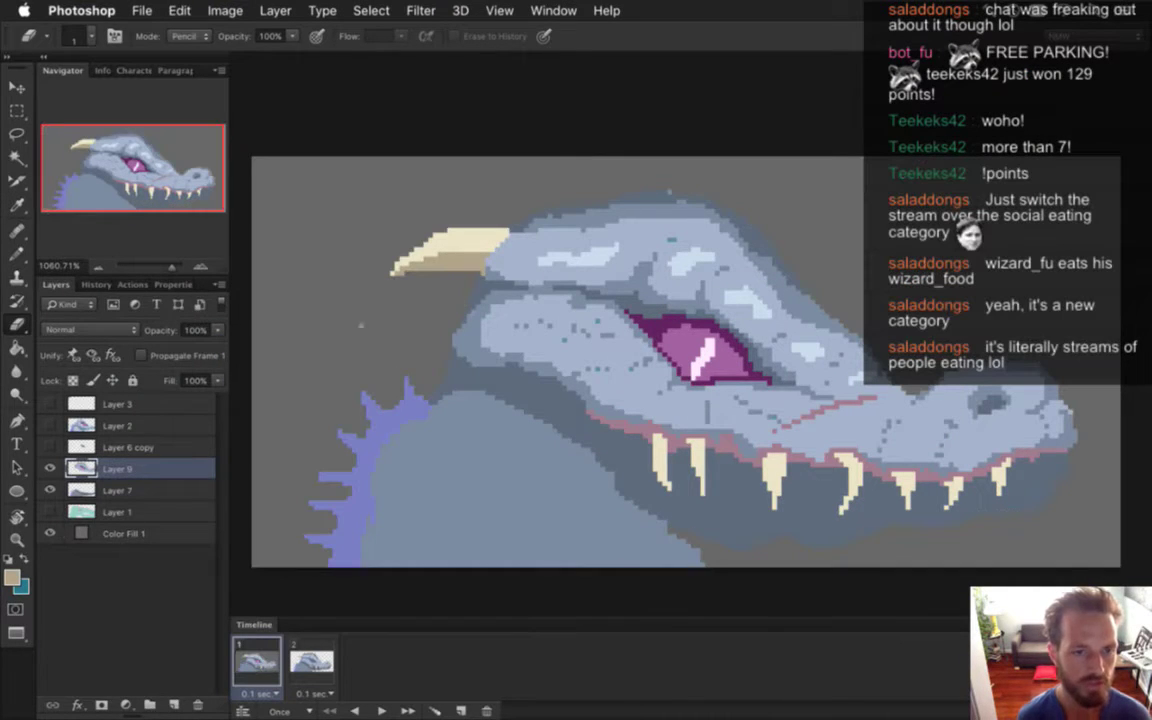
pyautogui.press('m')
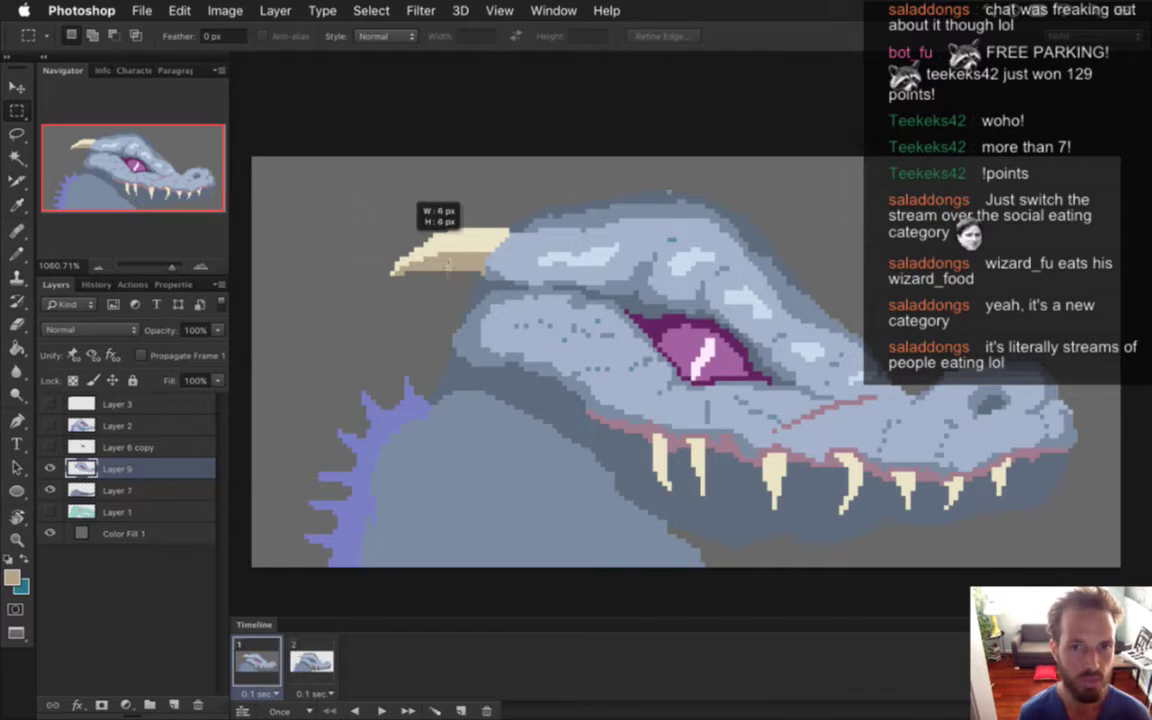
pyautogui.moveTo(488, 240); pyautogui.dragTo(491, 257)
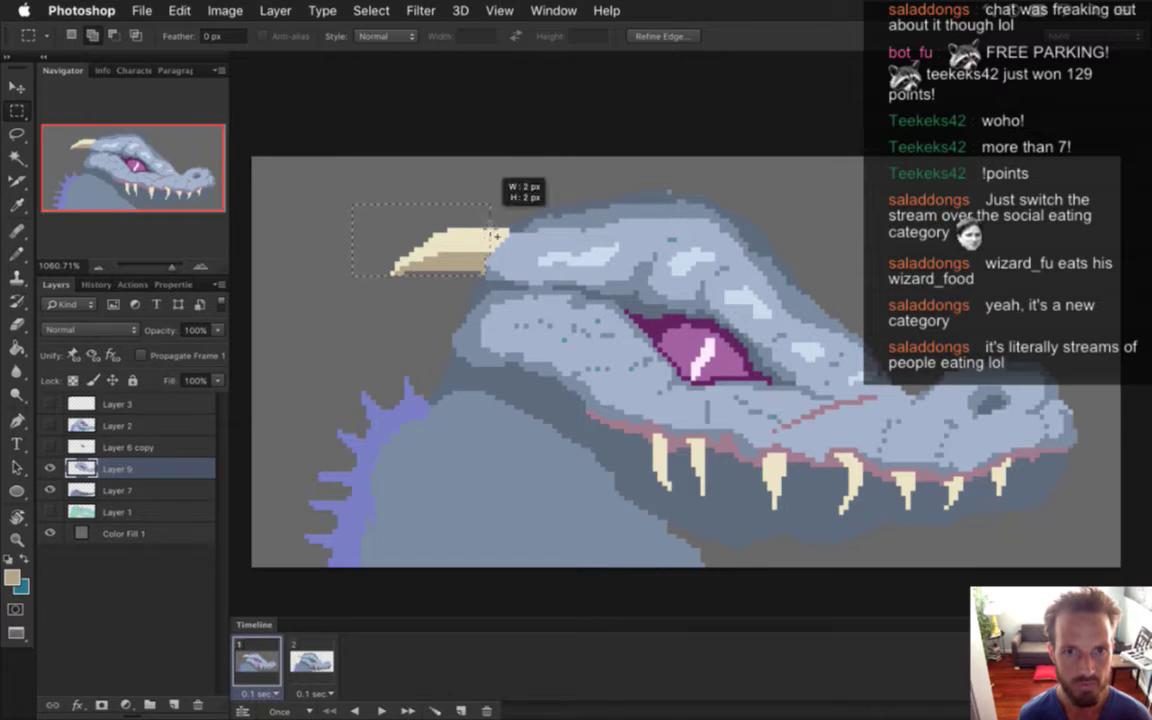
pyautogui.moveTo(493, 208); pyautogui.dragTo(512, 234)
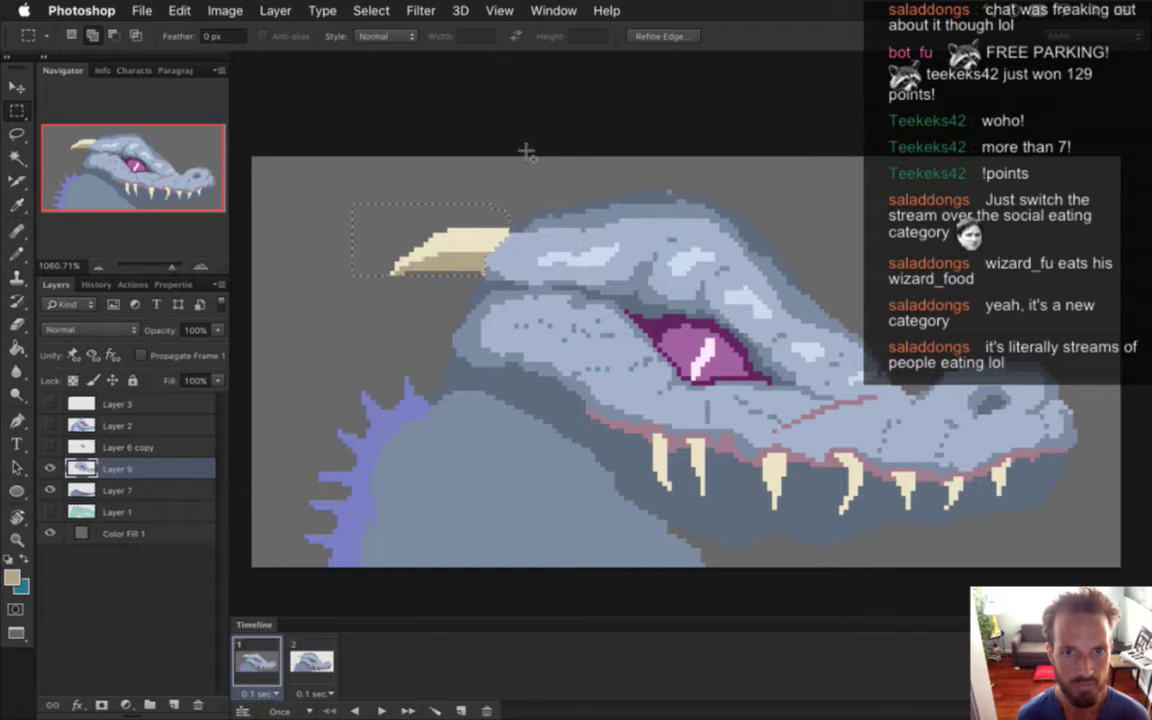
# Step: Flip the selected horn vertically with Free Transform
pyautogui.press('v')
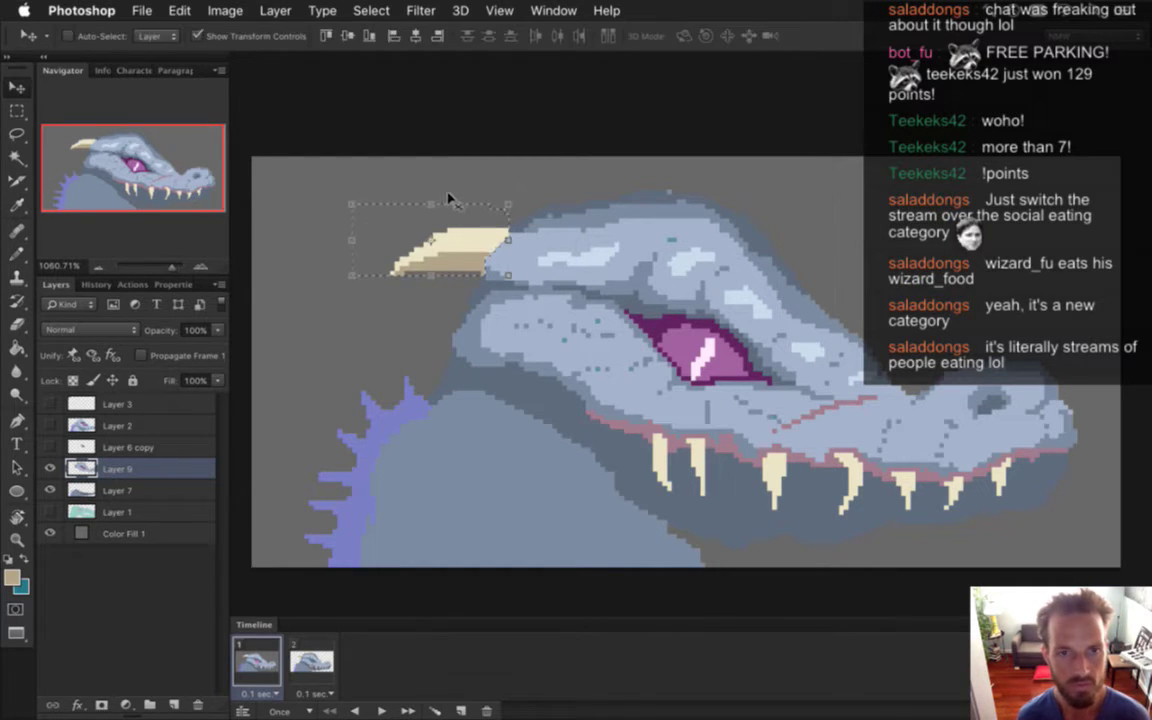
pyautogui.press('super+t')
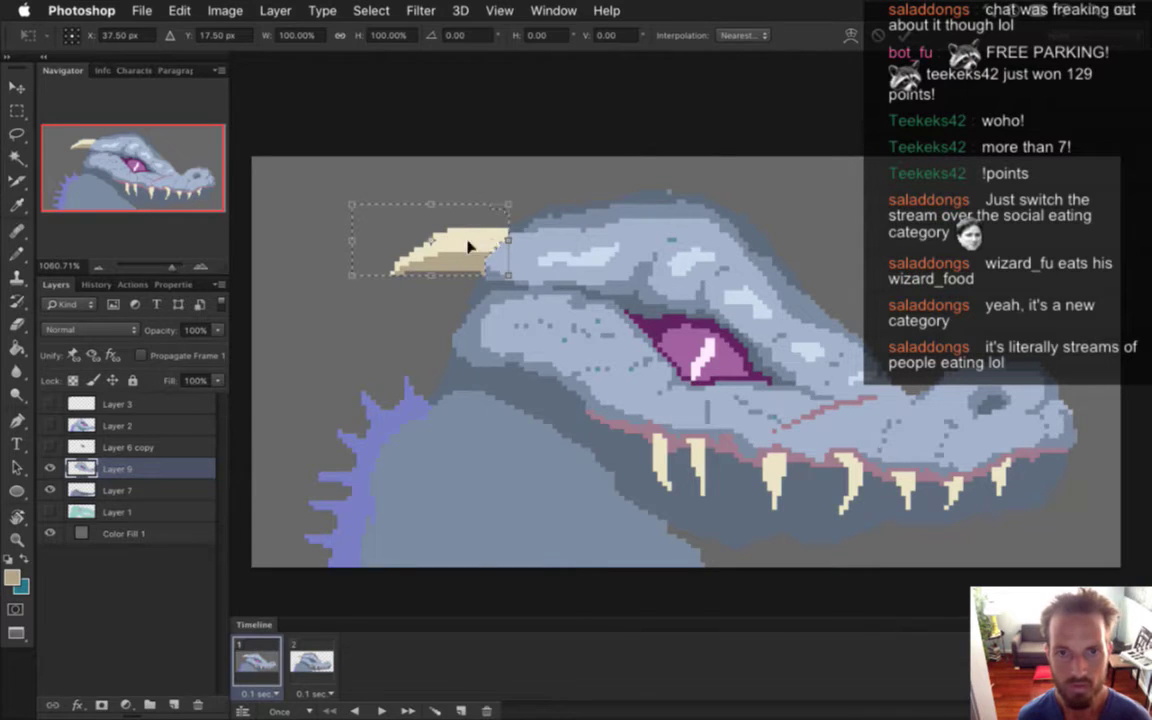
pyautogui.rightClick(470, 238)
pyautogui.click(552, 491)
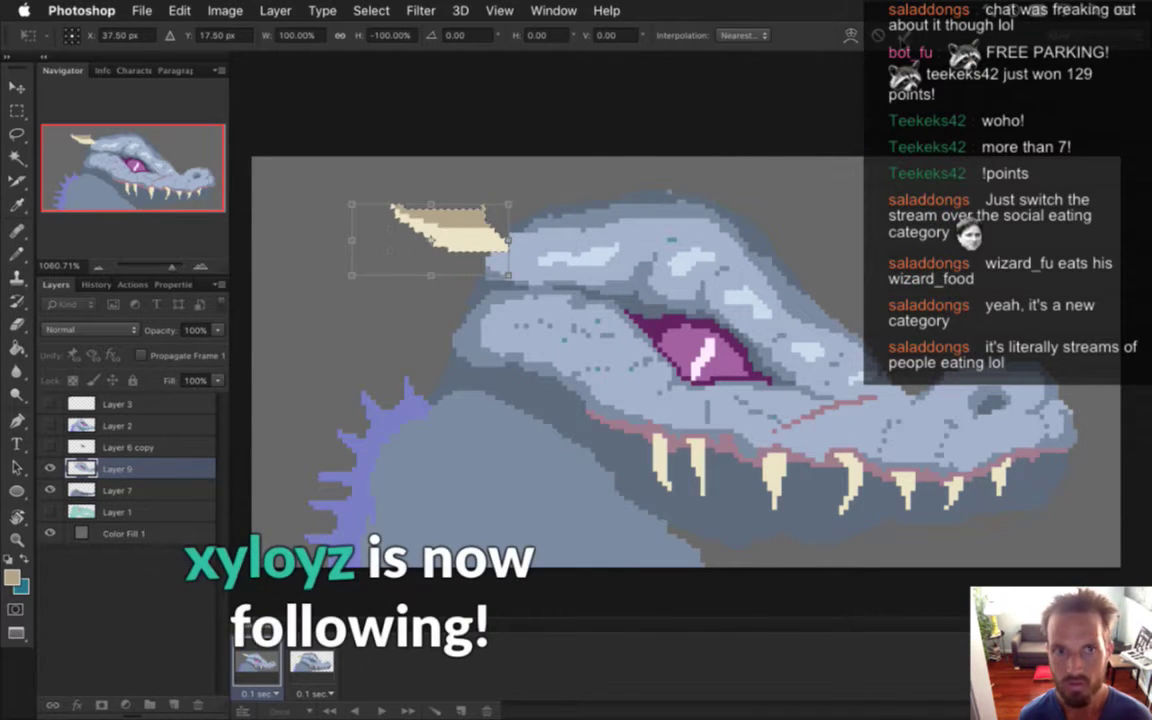
pyautogui.press('Return')
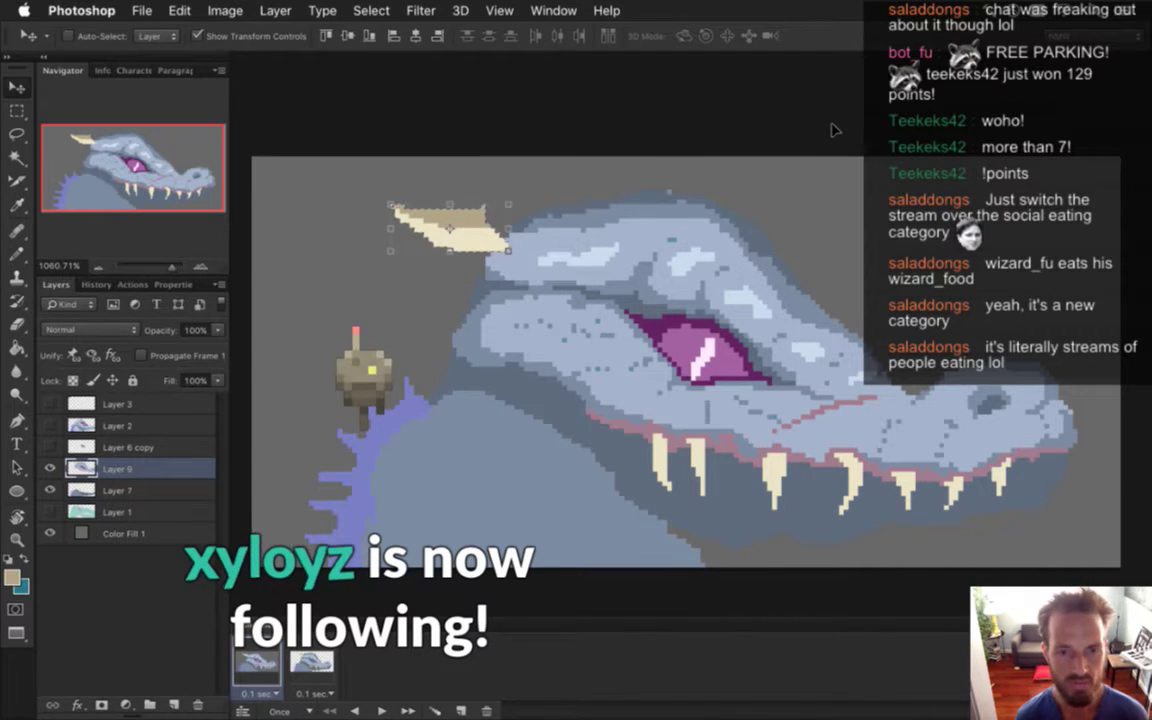
# Step: Nudge the flipped horn a few pixels down and right onto the dragon's head
pyautogui.press('Left')
pyautogui.press('Down')
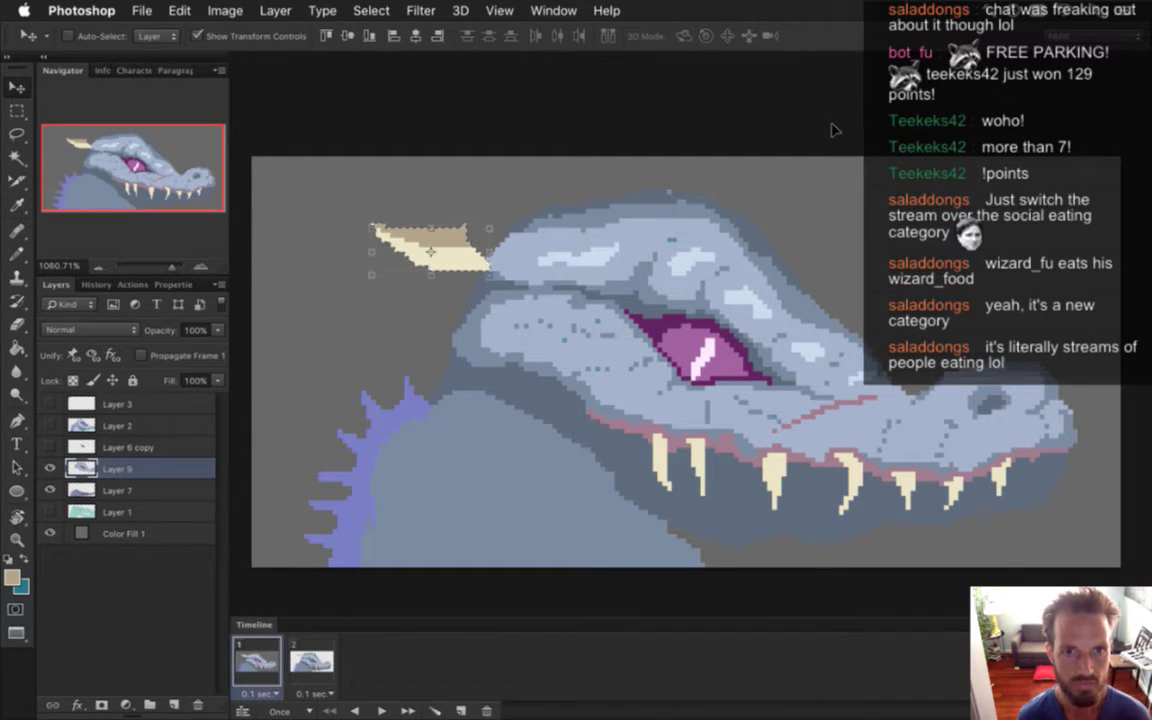
pyautogui.press('Right')
pyautogui.press('Down')
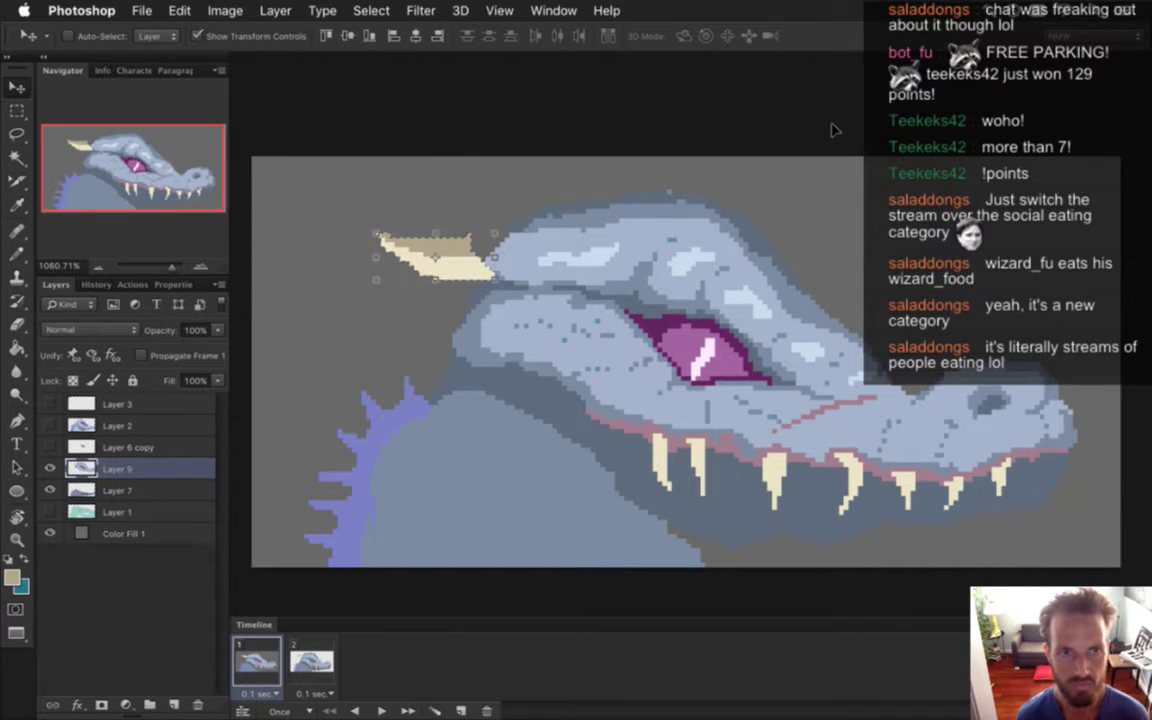
pyautogui.press('Up')
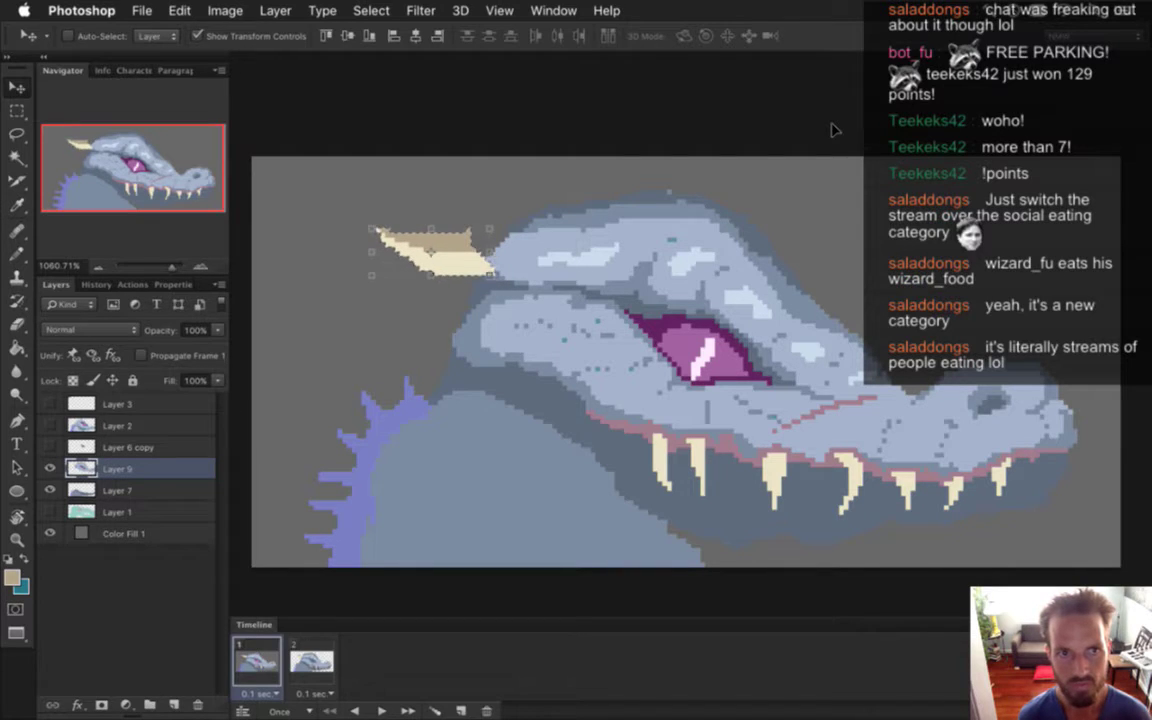
pyautogui.press('Right')
pyautogui.press('Down')
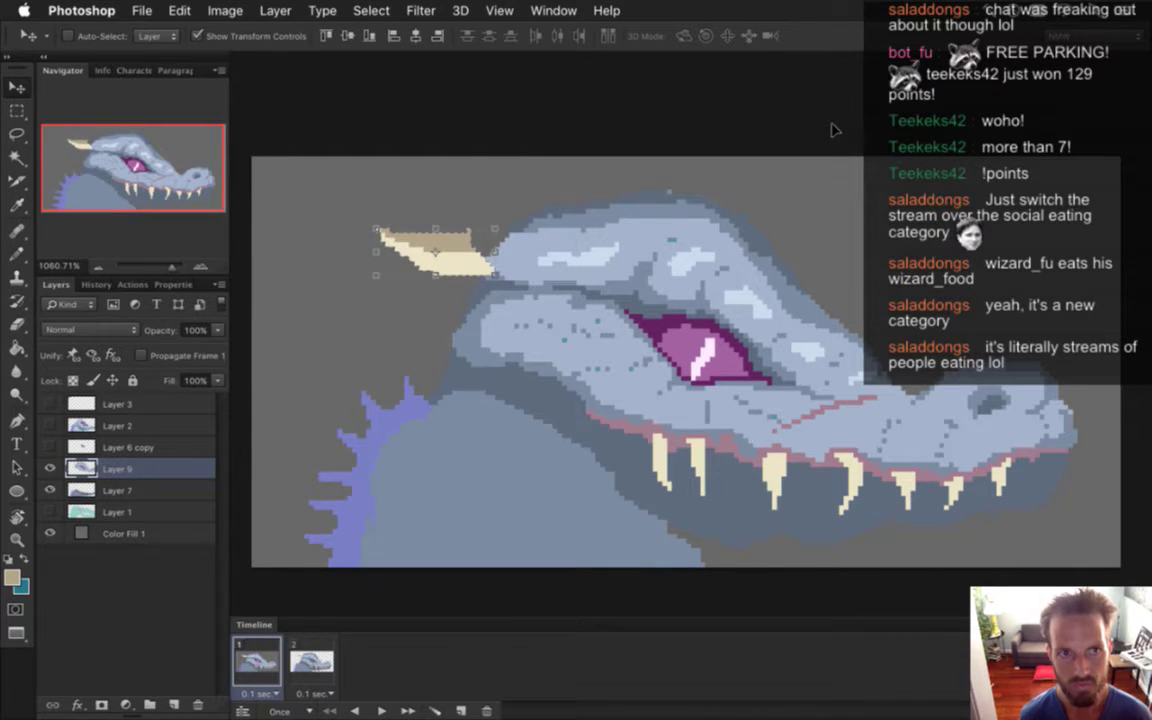
# Step: Sample the horn's cream colour and paint a small cream block left of the horn
pyautogui.press('m')
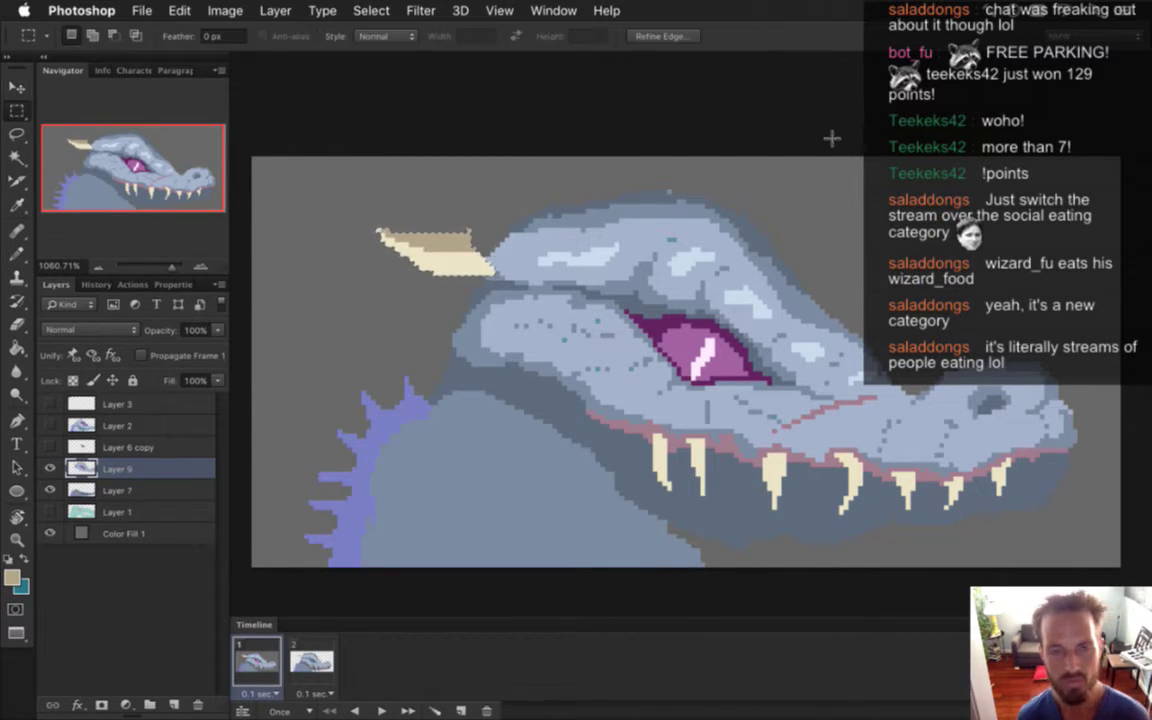
pyautogui.scroll(3, 481, 285)
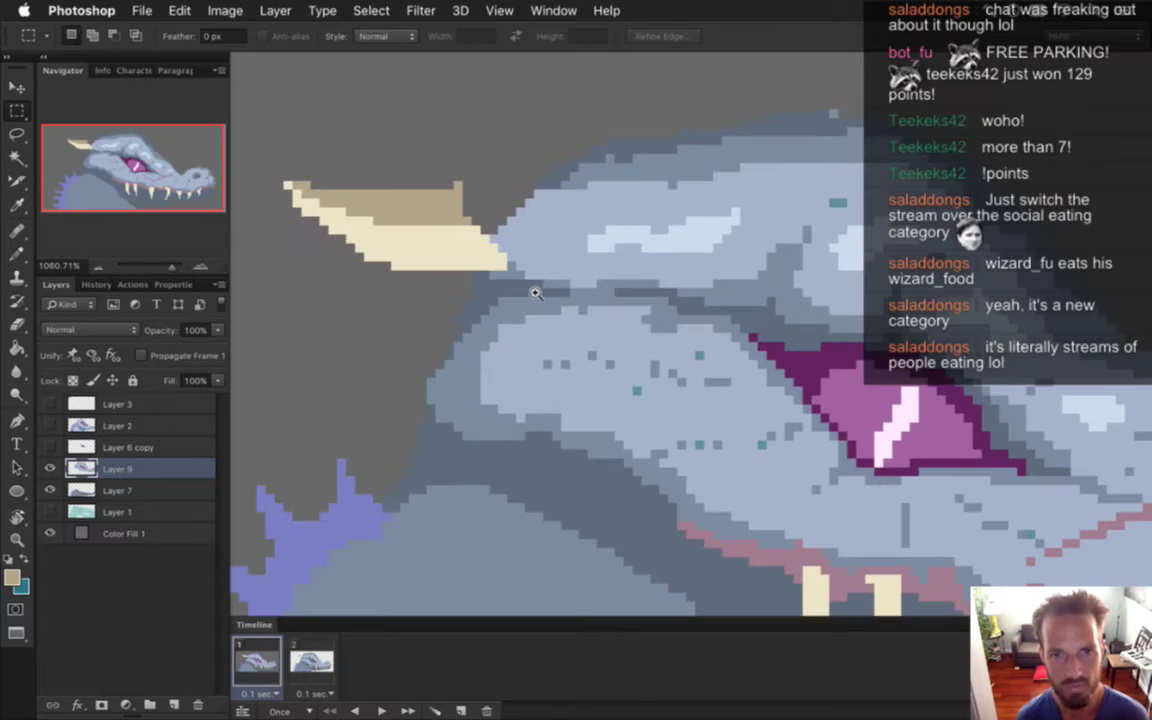
pyautogui.hscroll(-3, 527, 267)
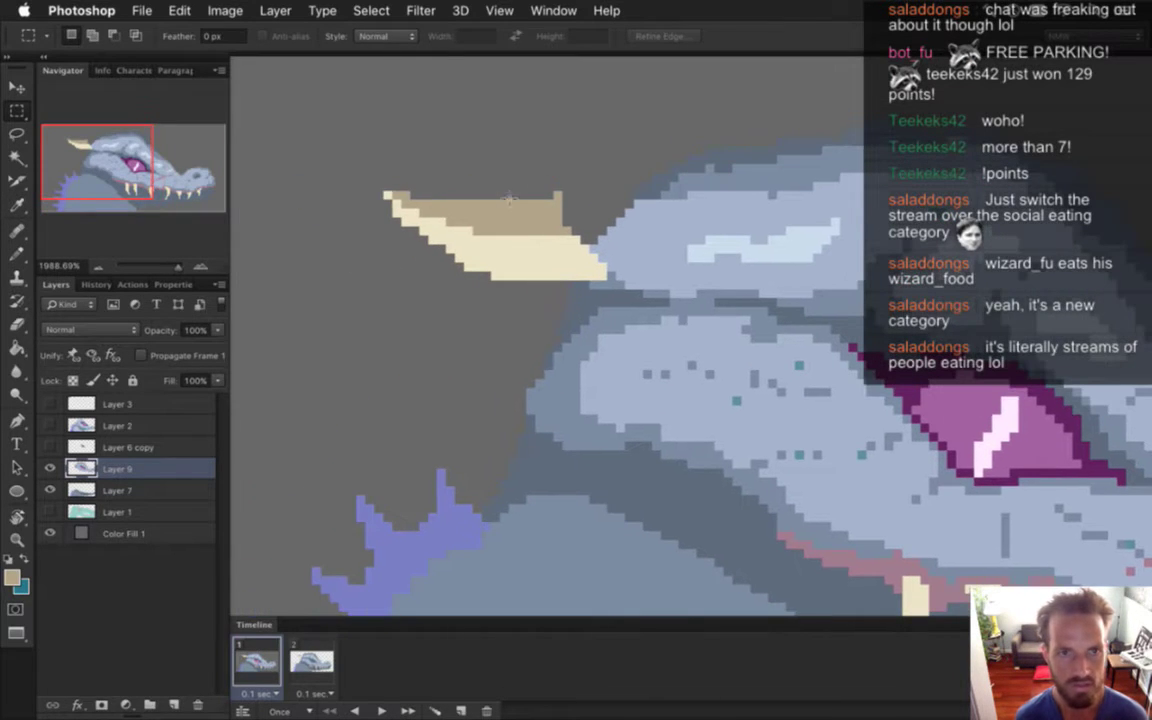
pyautogui.press('i')
pyautogui.click(531, 262)
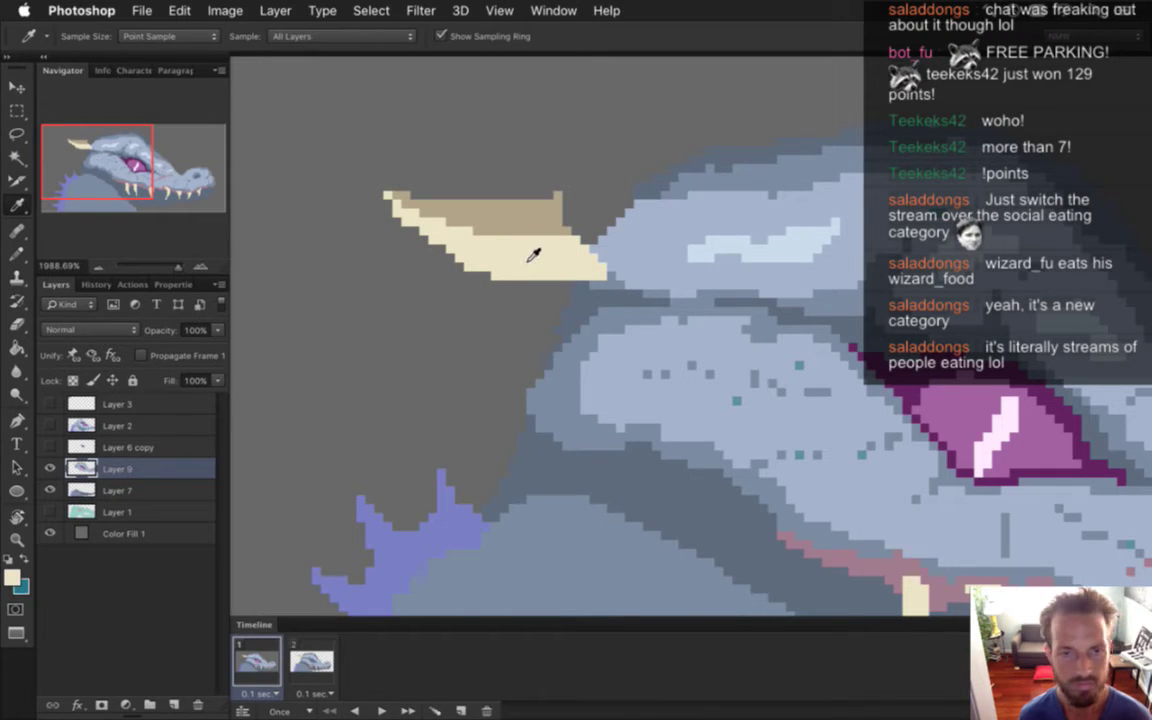
pyautogui.press('b')
pyautogui.moveTo(334, 197); pyautogui.dragTo(340, 214)
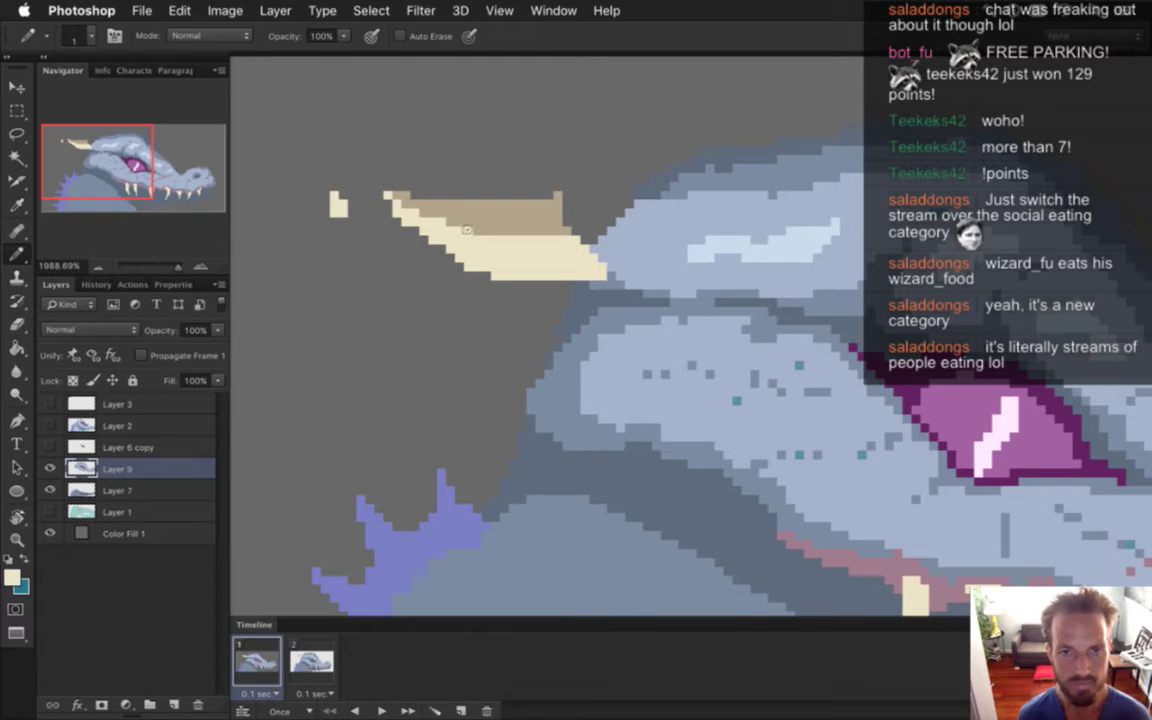
# Step: Try a blue-grey fill on the horn's upper band, undo it, and colour the block's lower pixel tan
pyautogui.press('i')
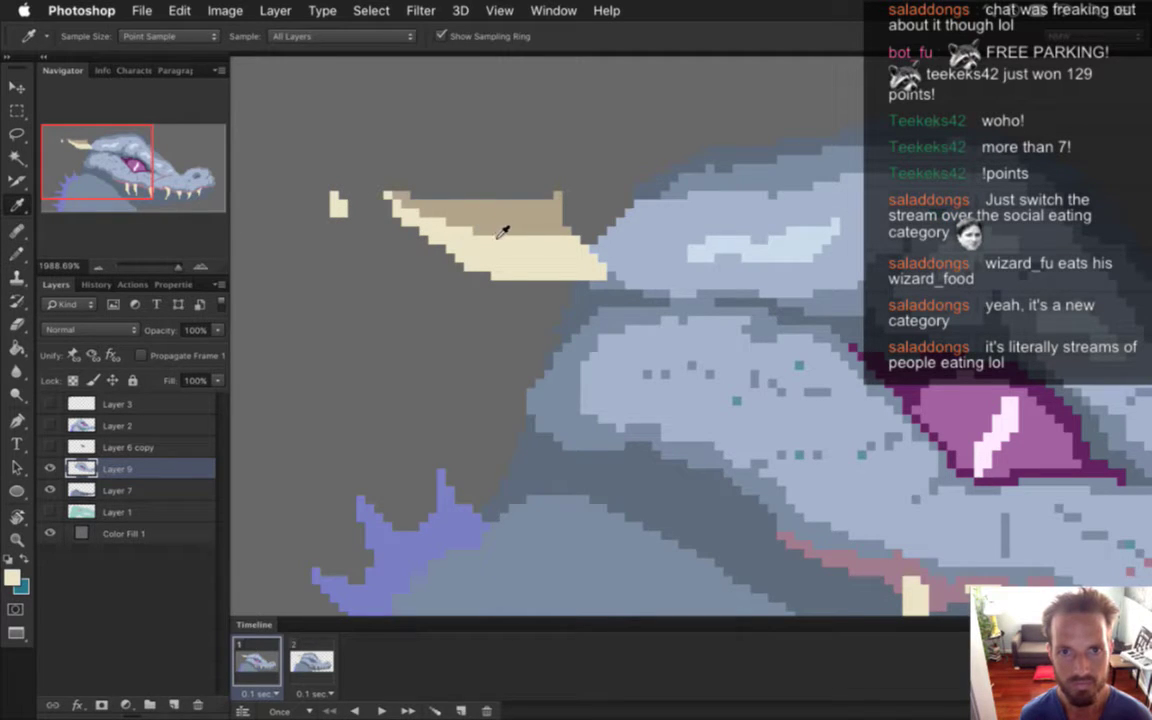
pyautogui.click(617, 231)
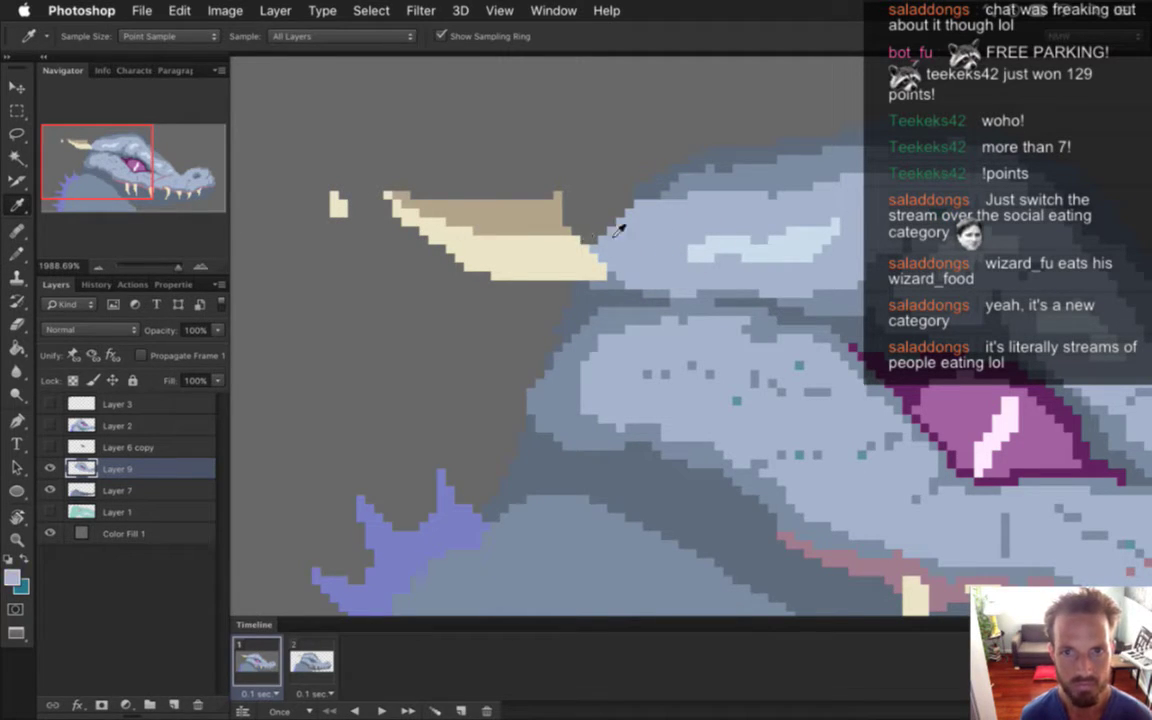
pyautogui.press('g')
pyautogui.click(520, 211)
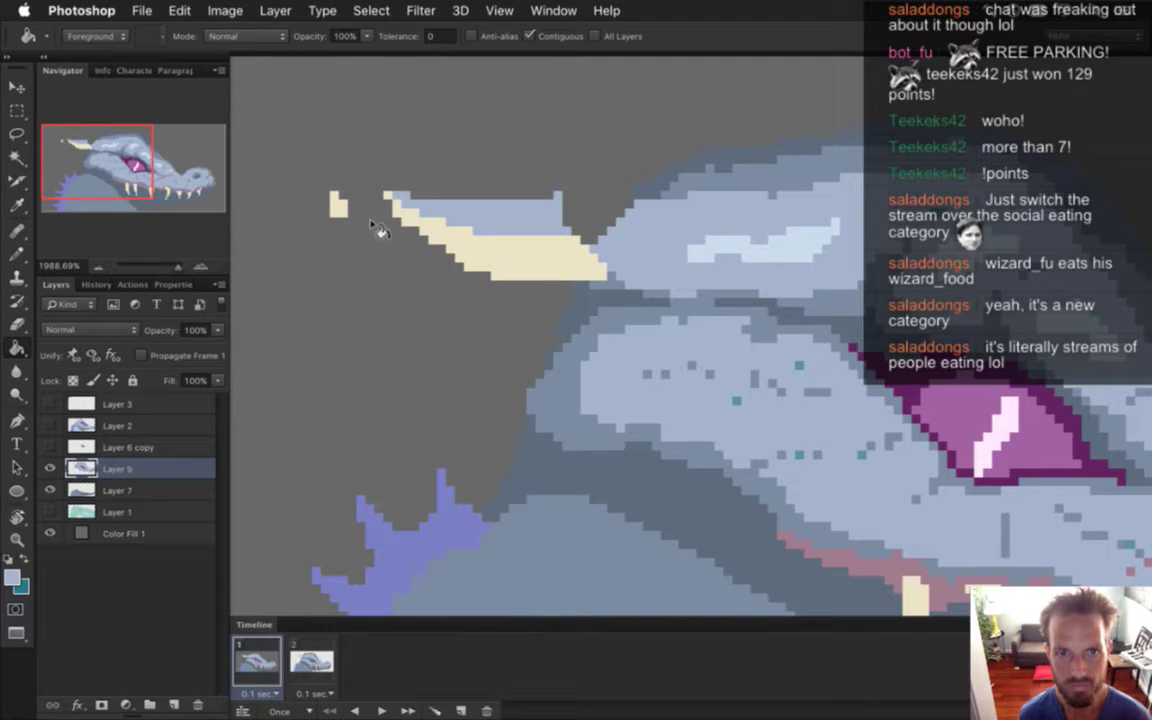
pyautogui.hotkey('ctrl', 'z')
pyautogui.press('i')
pyautogui.click(500, 222)
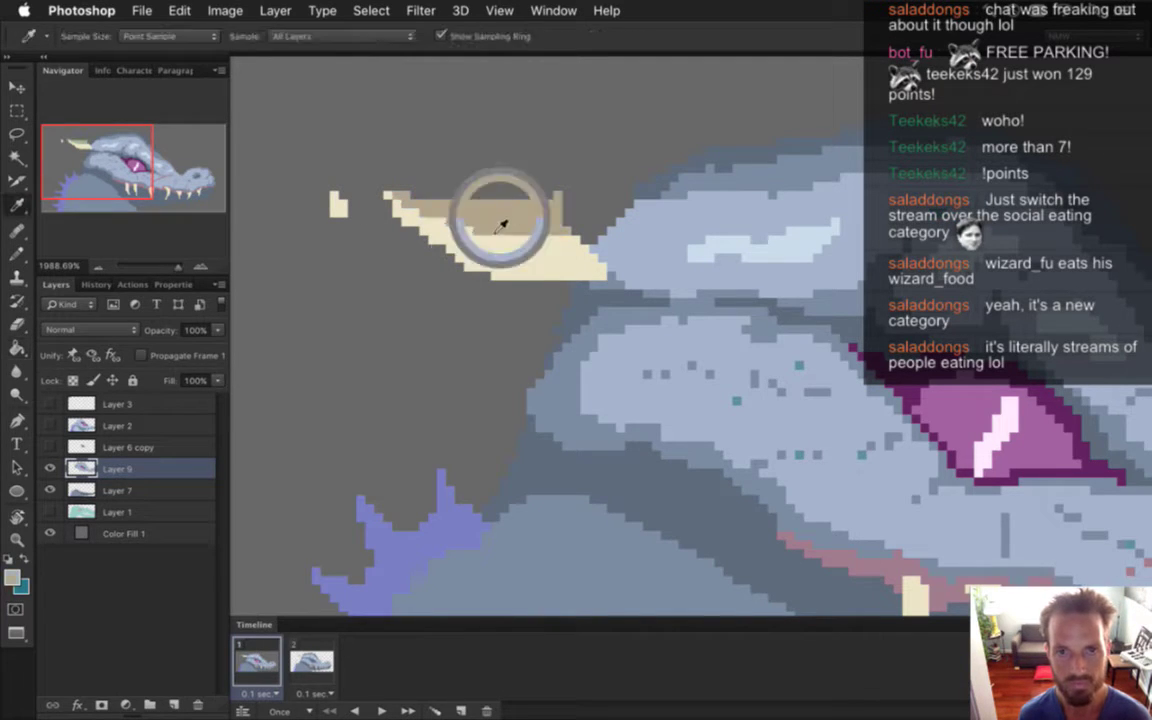
pyautogui.press('b')
pyautogui.click(338, 228)
# Step: Swap the horn's bands with Paint Bucket fills: cream on top, tan underneath
pyautogui.press('i')
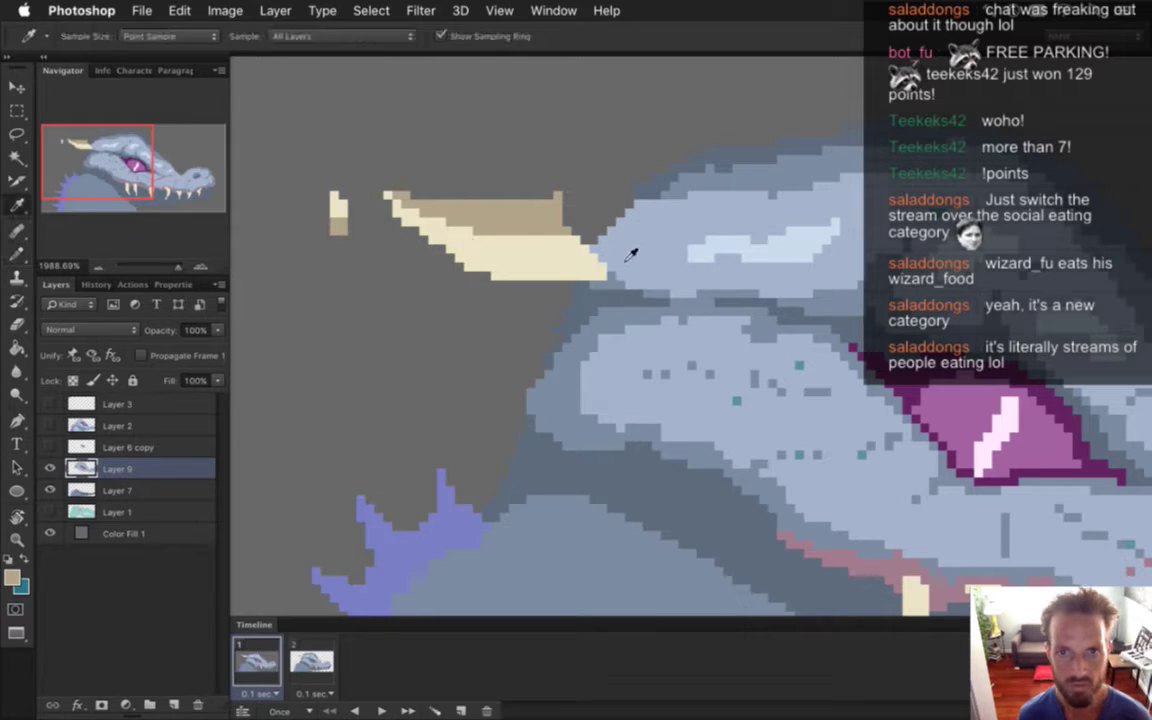
pyautogui.click(631, 254)
pyautogui.press('g')
pyautogui.click(519, 207)
pyautogui.press('i')
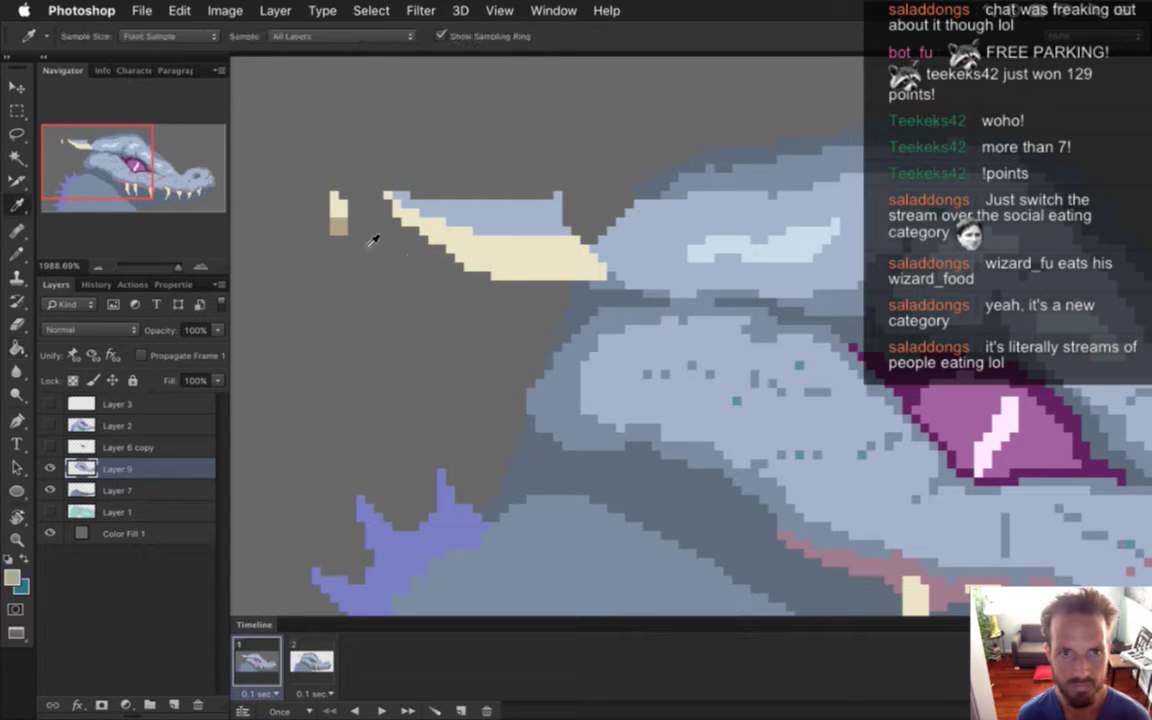
pyautogui.press('g')
pyautogui.click(496, 262)
pyautogui.press('i')
pyautogui.click(338, 205)
pyautogui.press('g')
pyautogui.click(398, 200)
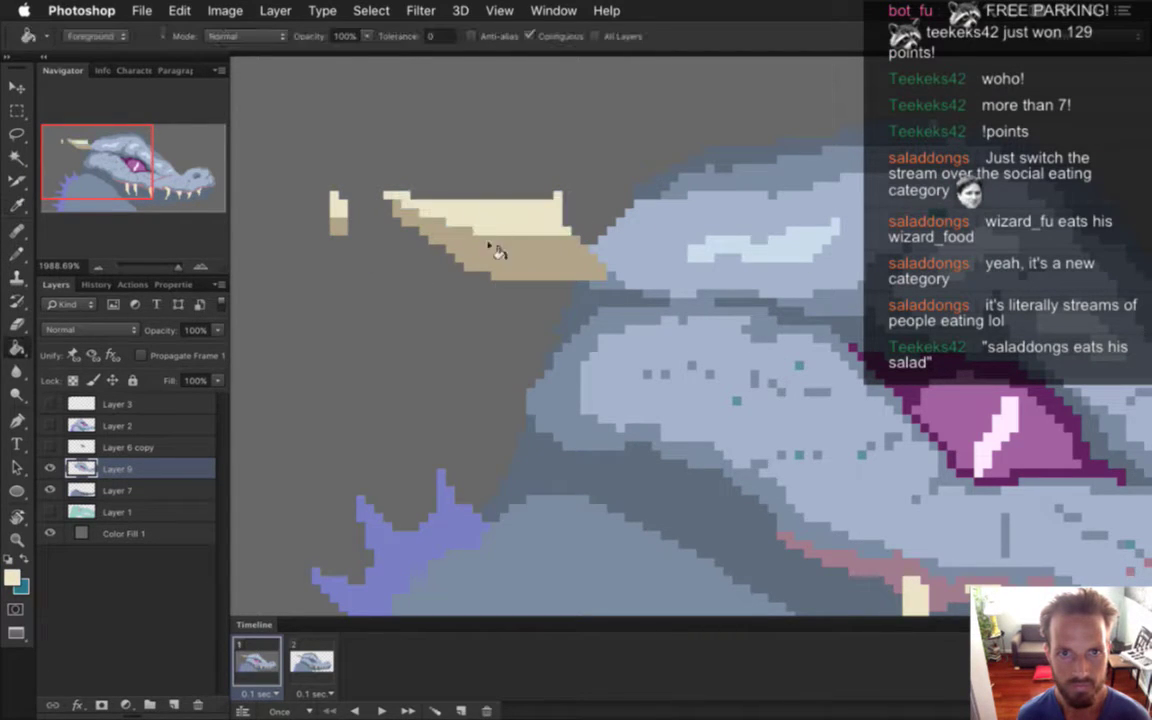
# Step: Erase the stray cream block, repaint the horn tip with a cream top edge, and hide the grey fill
pyautogui.press('e')
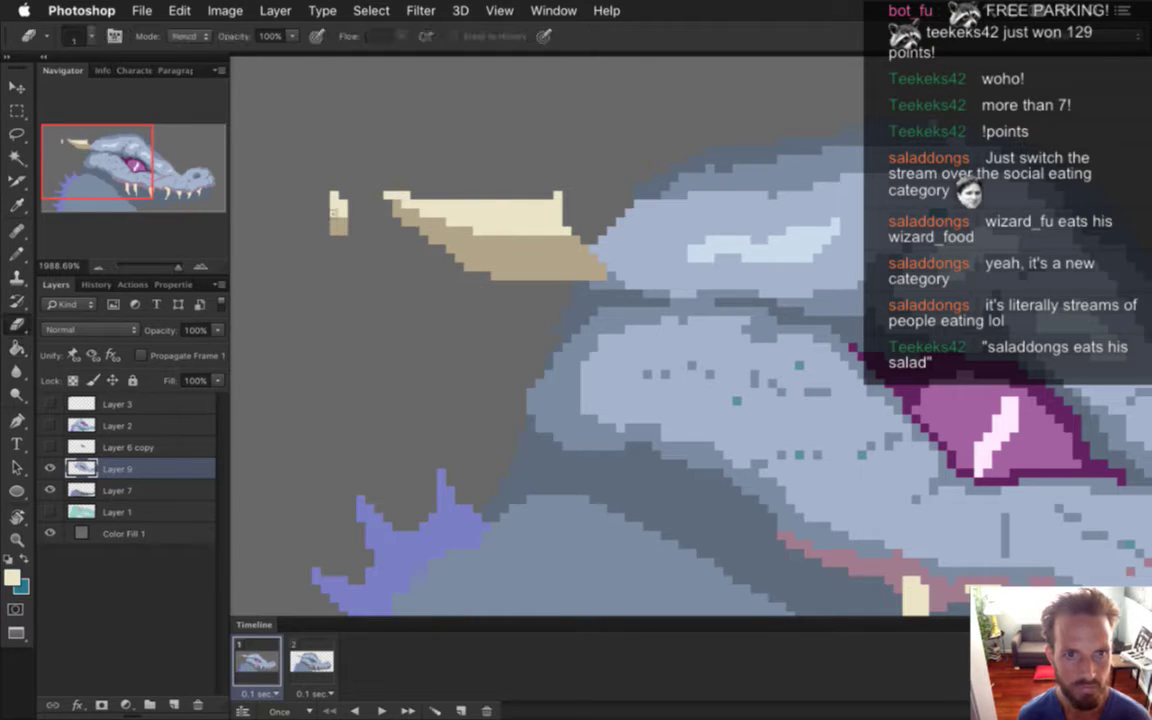
pyautogui.moveTo(336, 196); pyautogui.dragTo(345, 228)
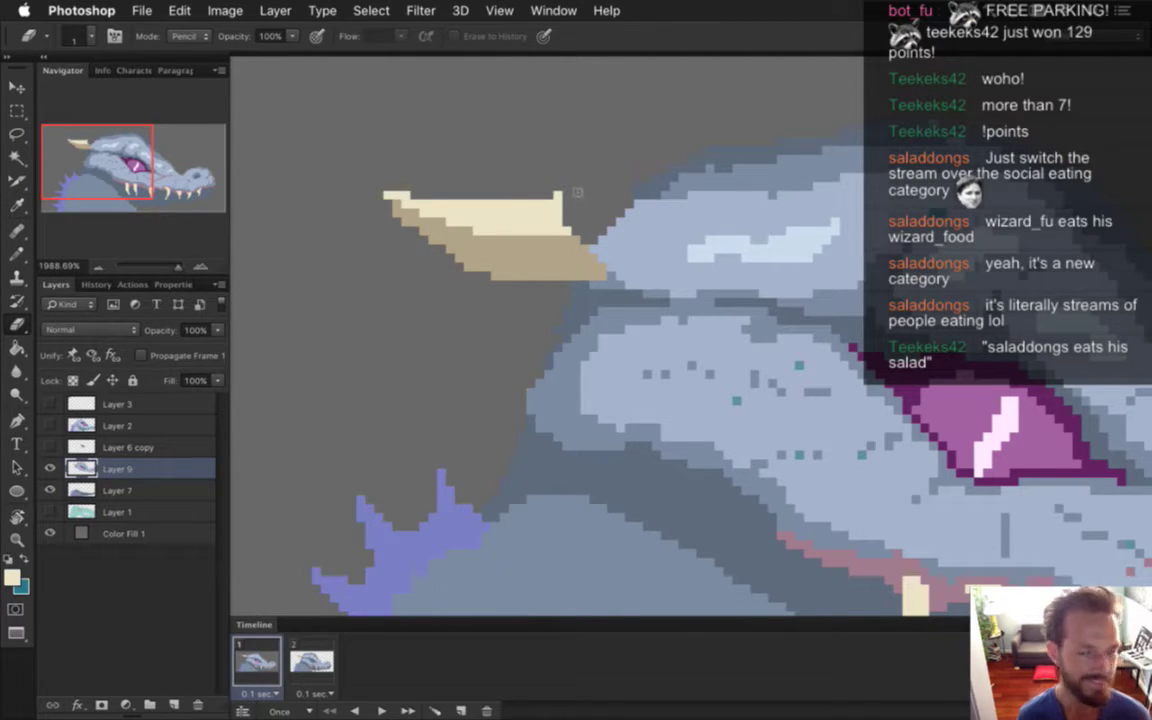
pyautogui.press('i')
pyautogui.press('b')
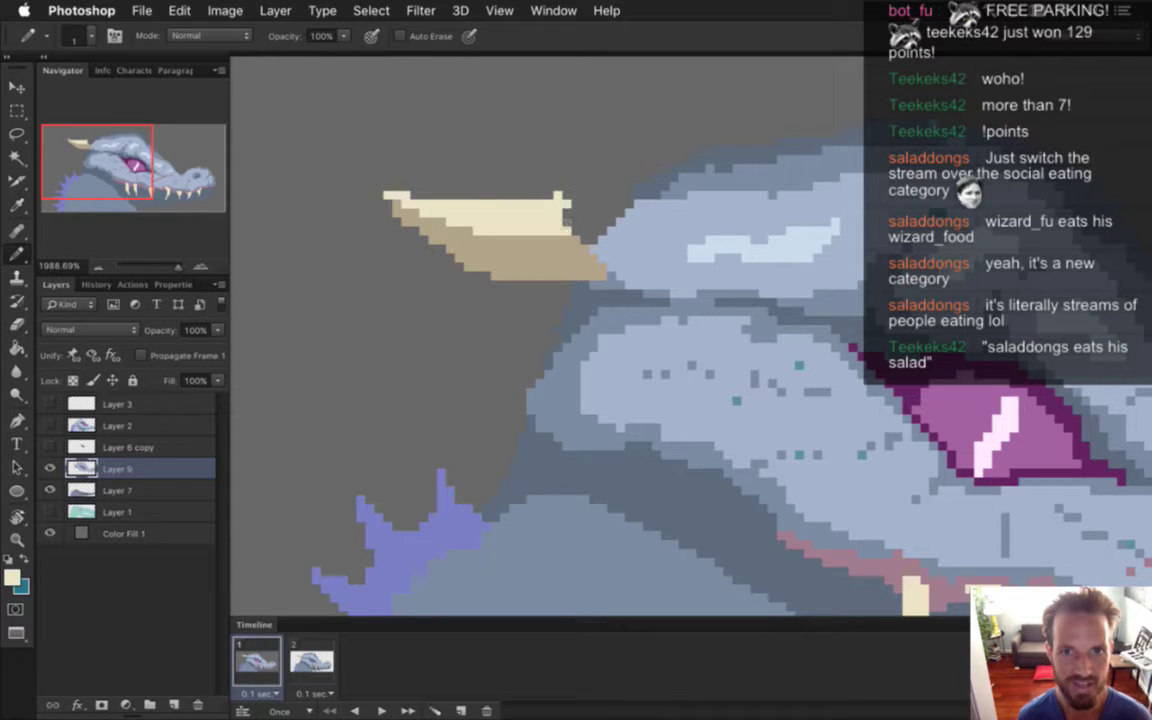
pyautogui.moveTo(520, 200)
pyautogui.mouseDown()
pyautogui.moveTo(565, 195)
pyautogui.moveTo(545, 195)
pyautogui.moveTo(594, 213)
pyautogui.mouseUp()
pyautogui.click(580, 217)
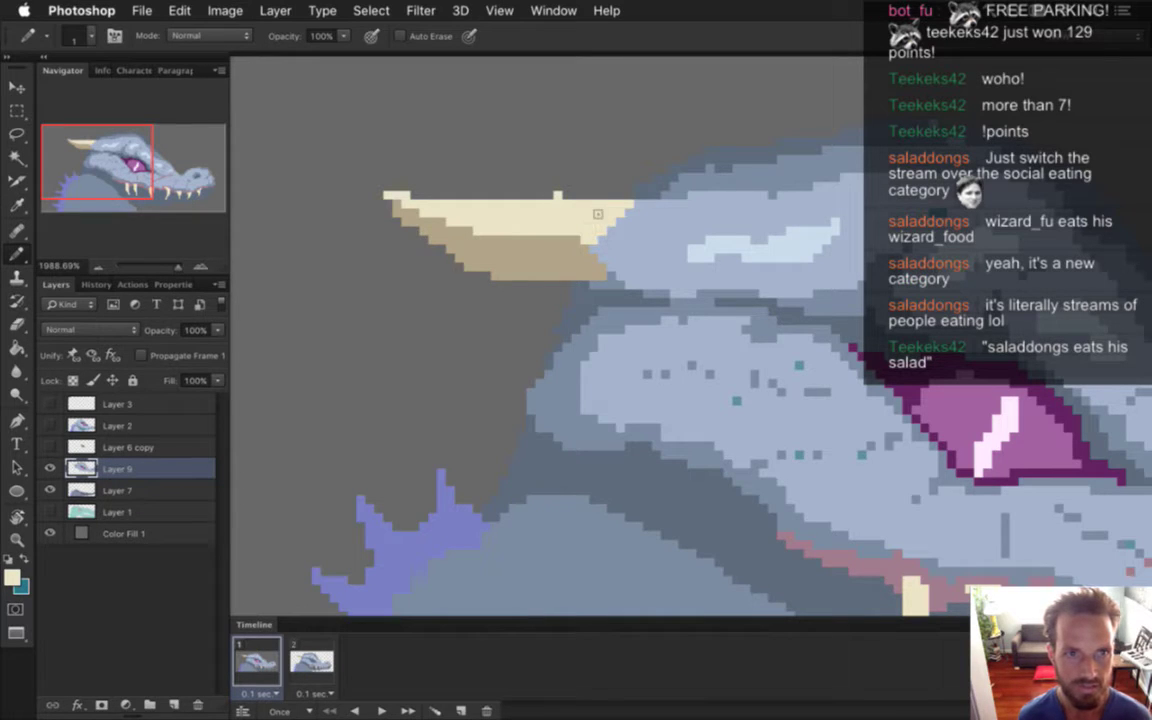
pyautogui.press('e')
pyautogui.scroll(-5, 613, 272)
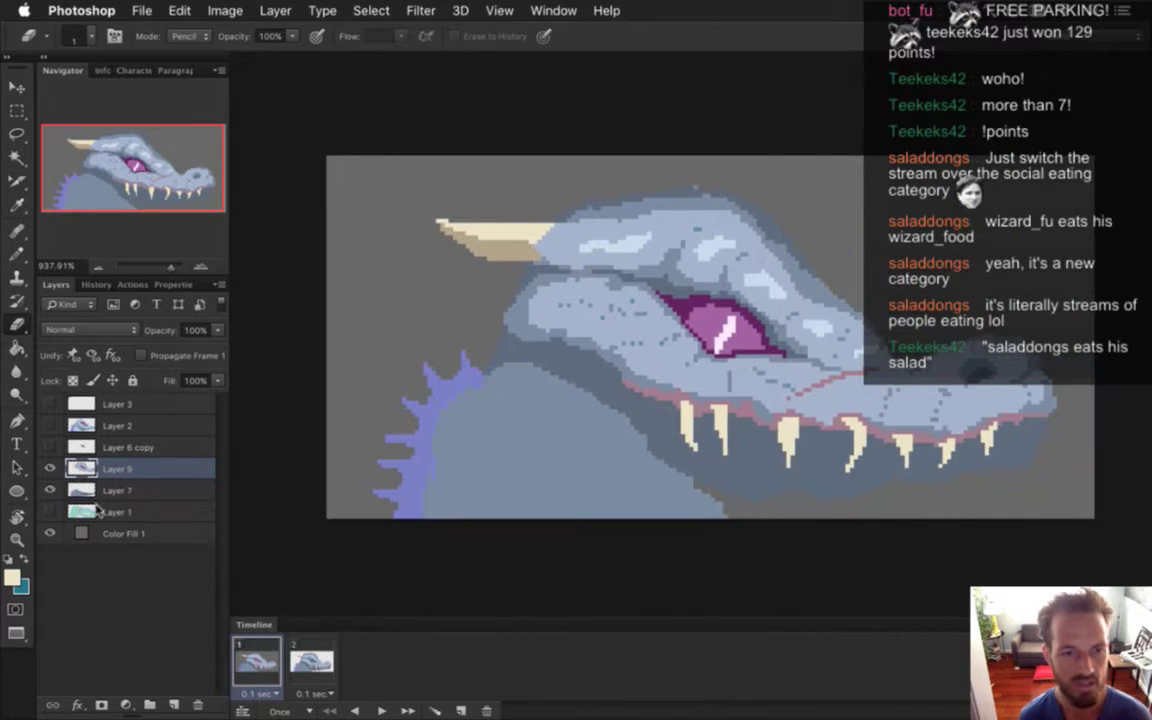
pyautogui.click(50, 533)
# Step: Re-render the IceBoss.png PNG sequence over the old files, then rebuild and run the game in Xcode
pyautogui.press('super+alt+shift+r')
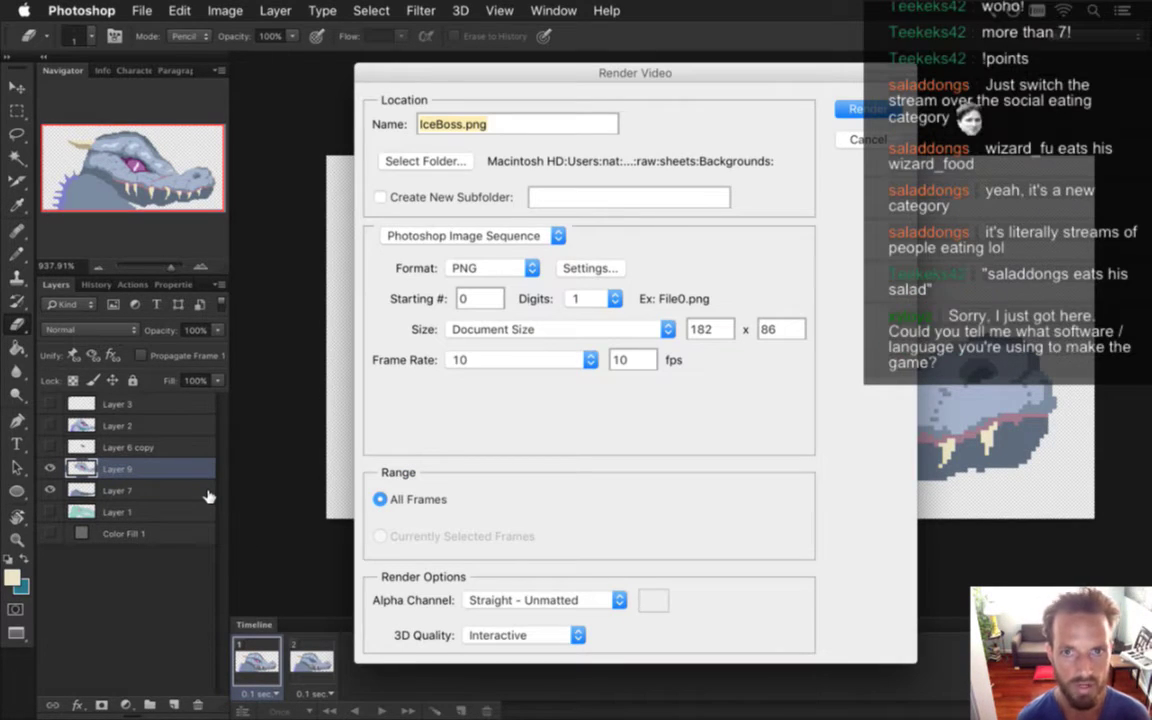
pyautogui.press('Return')
pyautogui.press('Return')
pyautogui.press('super+Tab')
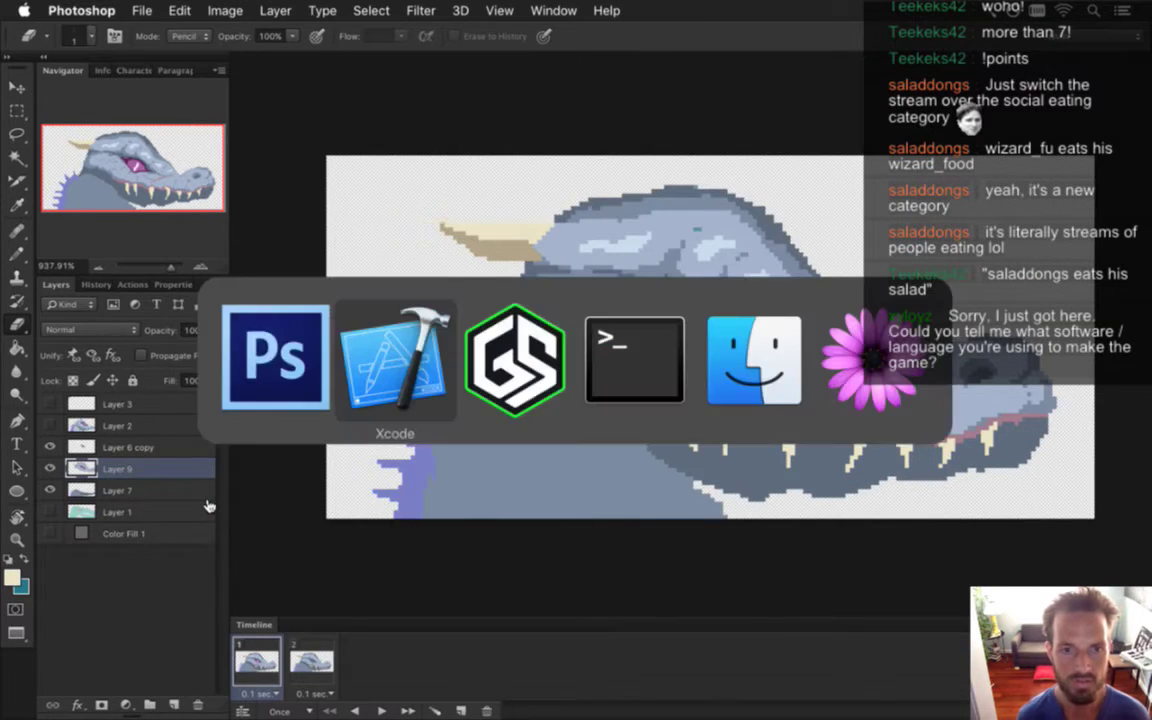
pyautogui.press('super+r')
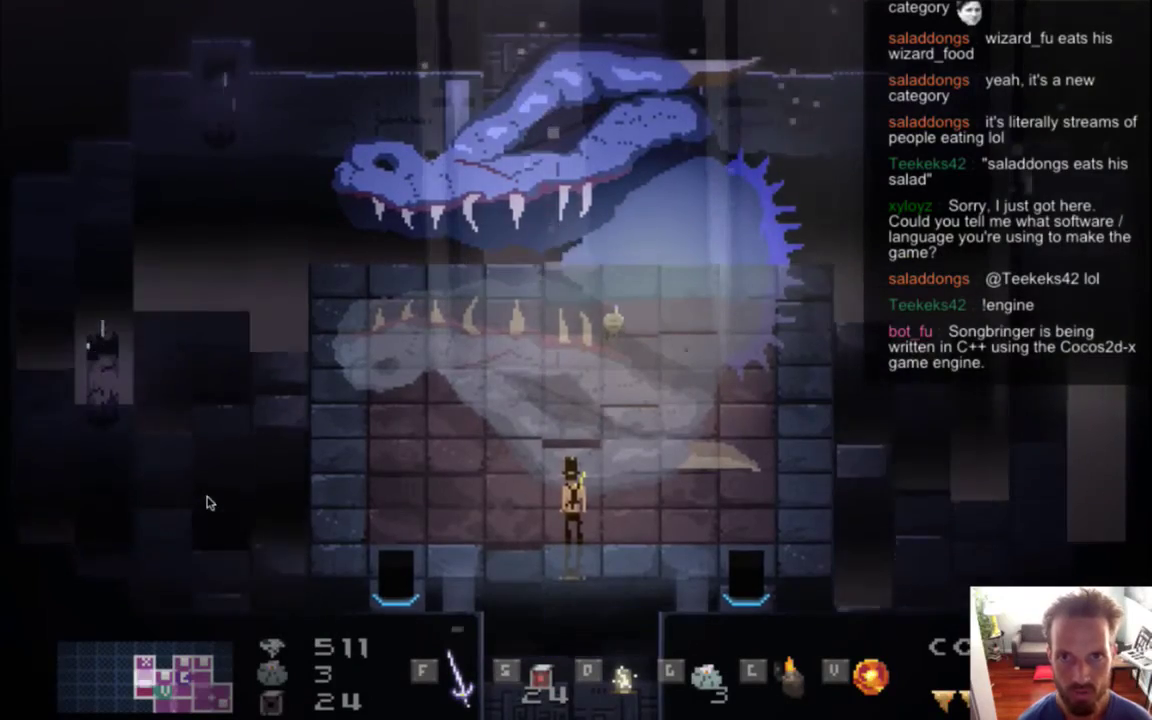
# Step: Move the hero up, left and right past the dragon head, then quit Songbringer and return to Photoshop
pyautogui.press('Up')
pyautogui.press('Left')
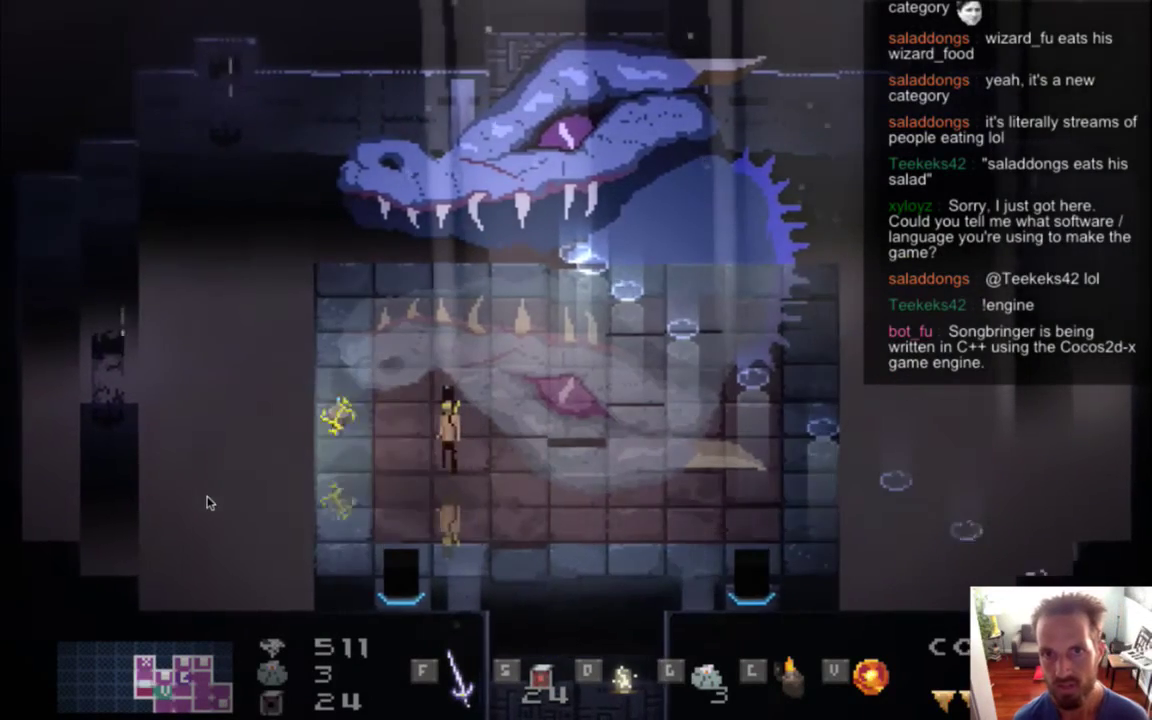
pyautogui.press('Right')
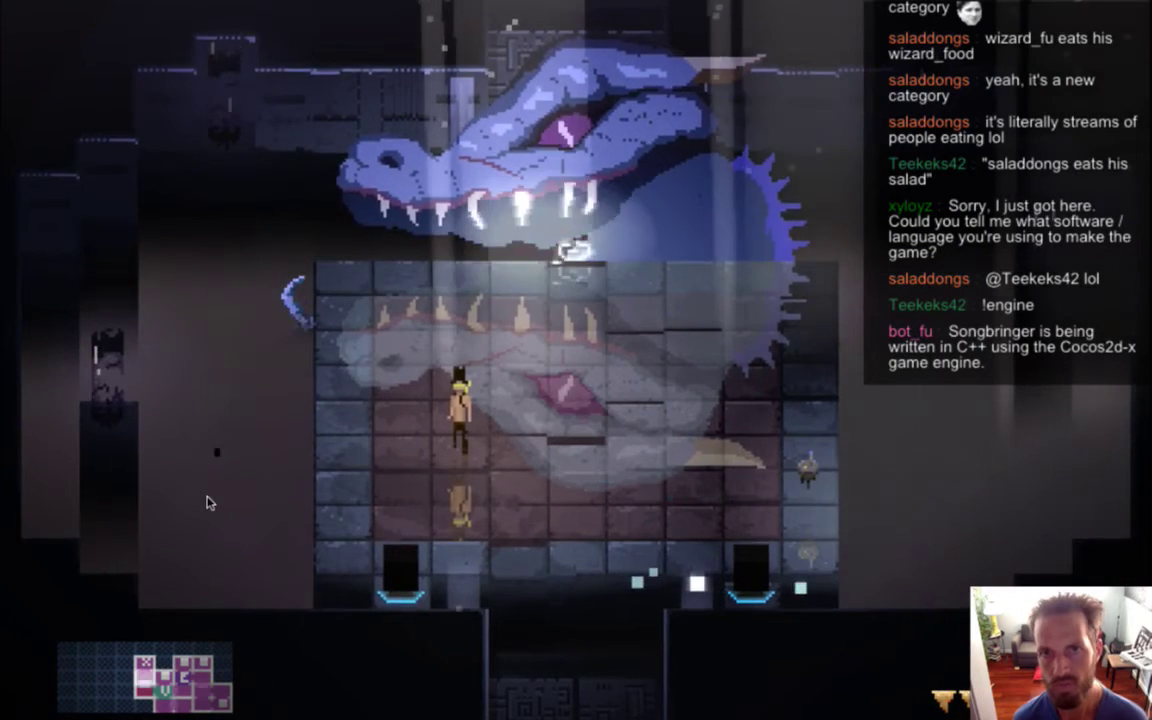
pyautogui.press('super+q')
pyautogui.press('super+Tab')
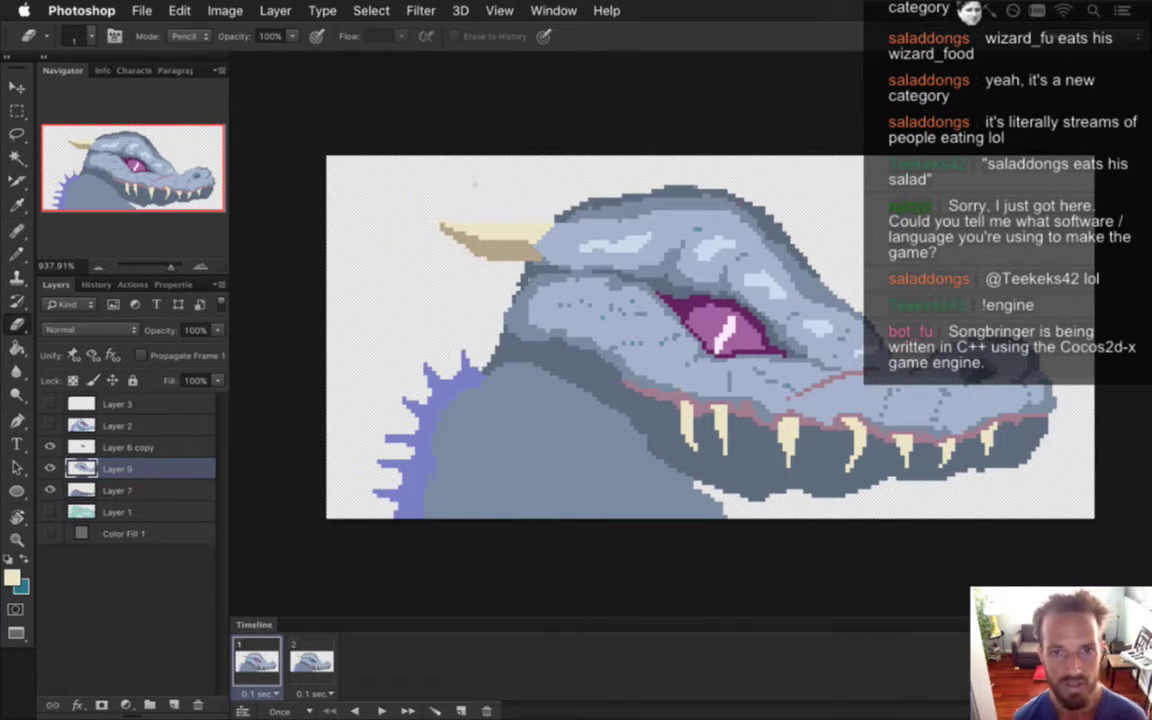
# Step: Show the grey Color Fill 1 background, hide Layer 6 copy, and sample the horn colour
pyautogui.click(50, 447)
pyautogui.click(50, 533)
pyautogui.press('i')
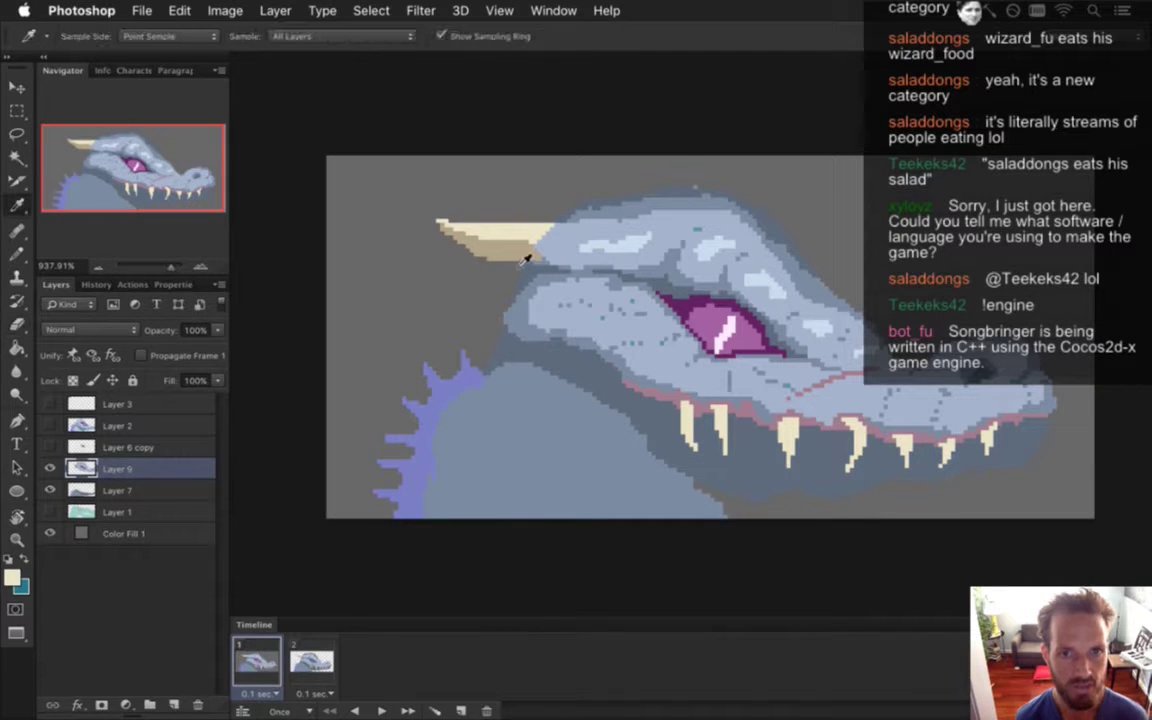
pyautogui.click(470, 230)
# Step: Zoom in and pencil the outline of a second, smaller horn behind the first
pyautogui.press('b')
pyautogui.scroll(1, 600, 240)
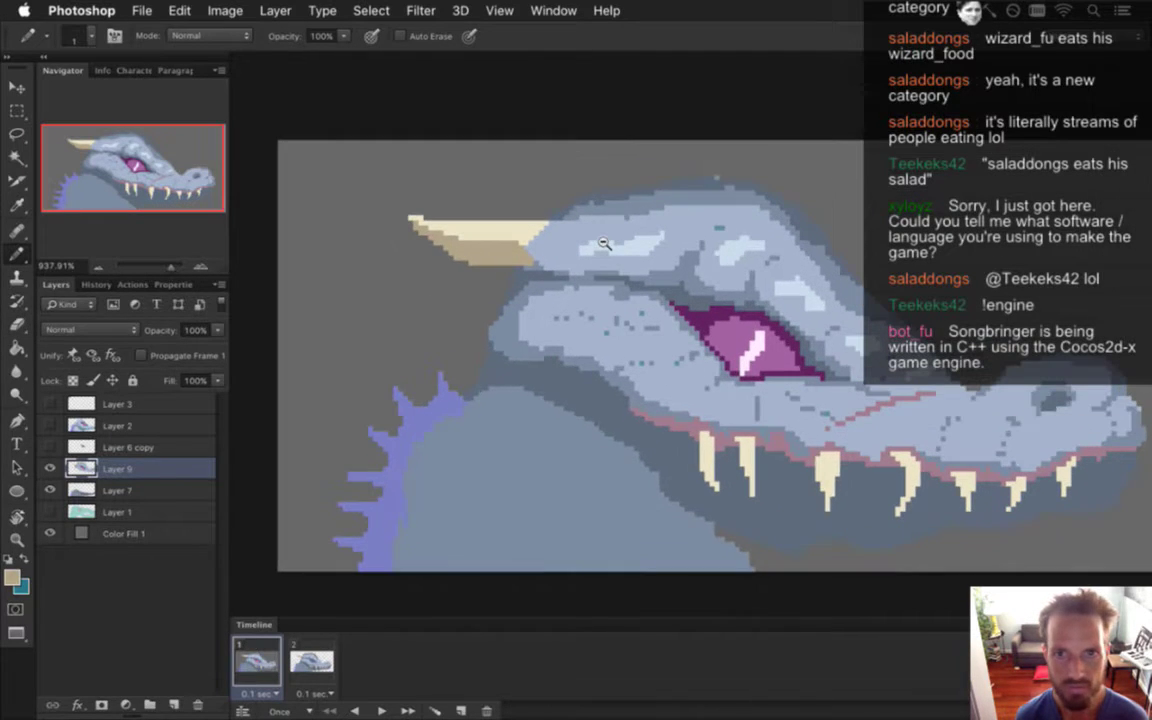
pyautogui.scroll(1, 590, 225)
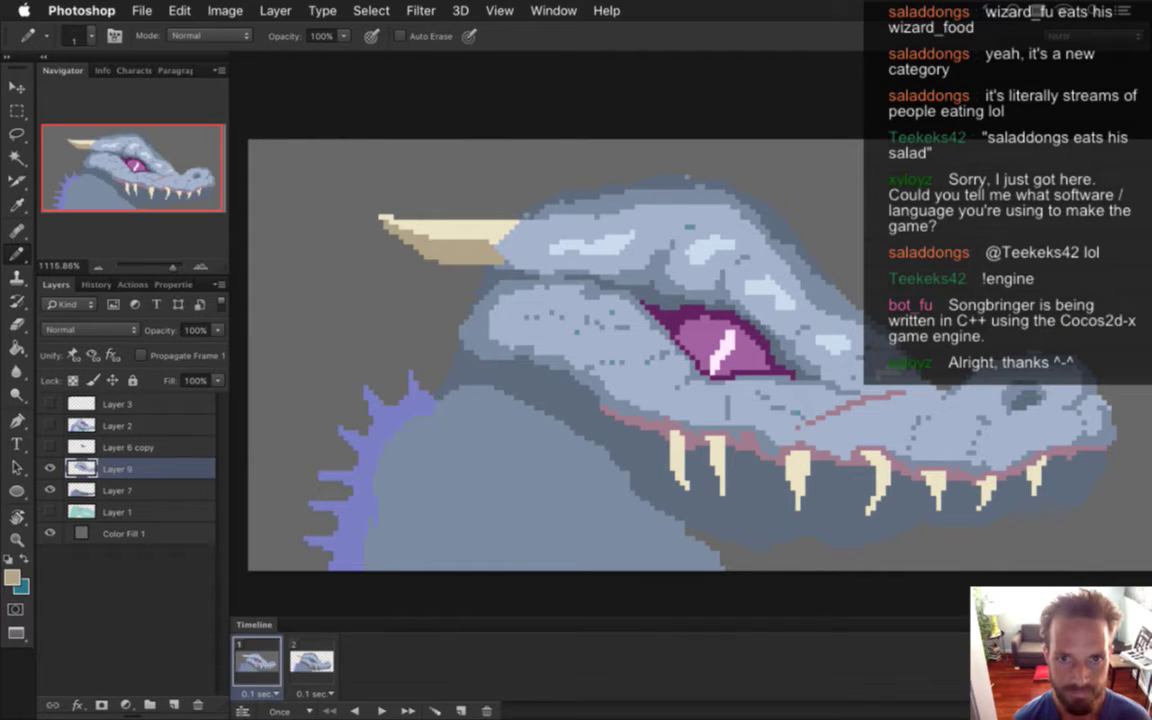
pyautogui.moveTo(526, 205); pyautogui.dragTo(436, 176)
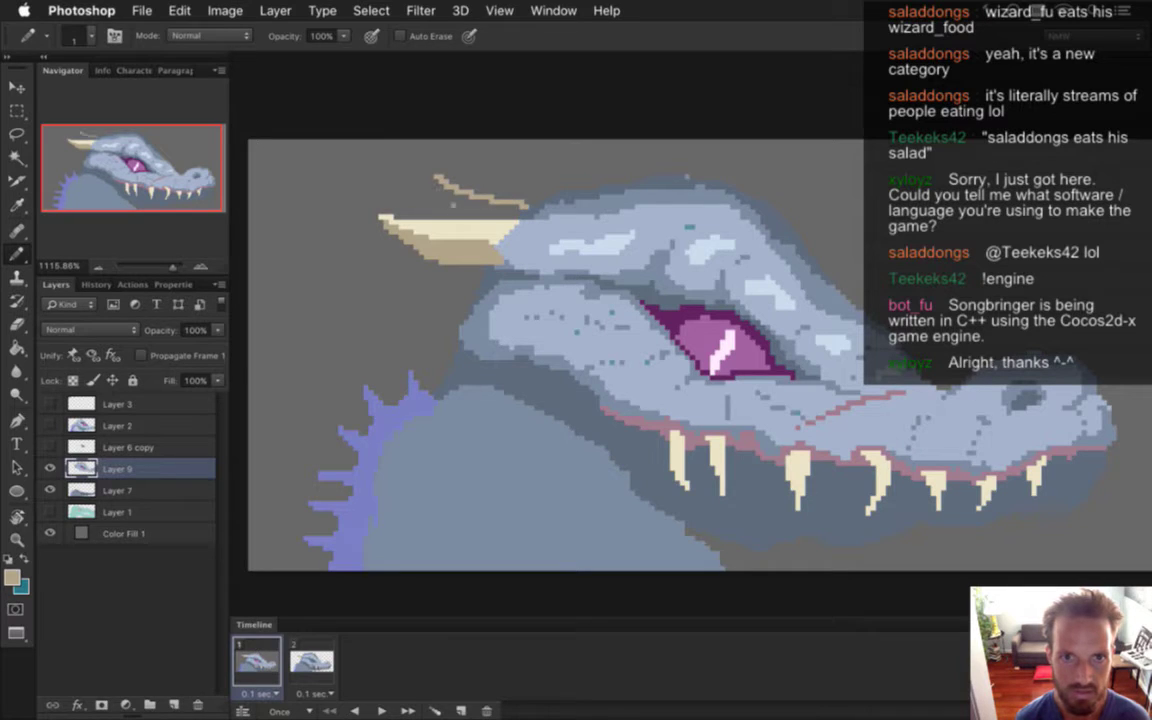
pyautogui.moveTo(410, 187)
pyautogui.mouseDown()
pyautogui.moveTo(434, 177)
pyautogui.moveTo(447, 198)
pyautogui.moveTo(484, 210)
pyautogui.moveTo(418, 176)
pyautogui.moveTo(440, 190)
pyautogui.mouseUp()
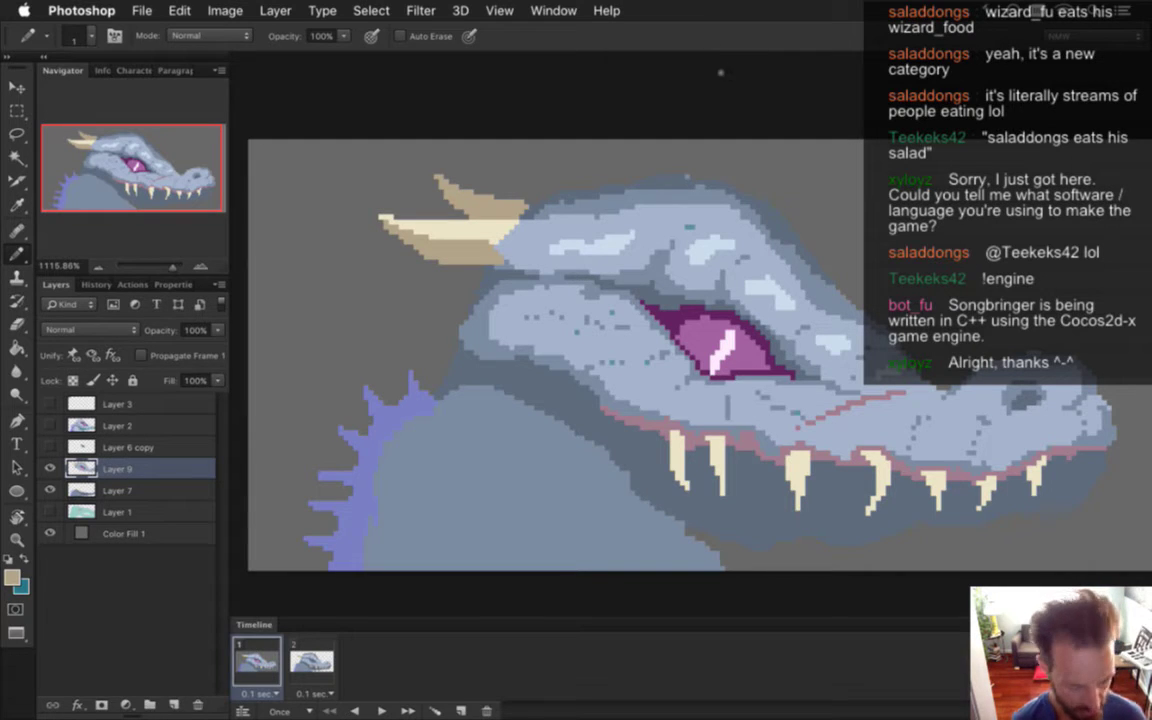
# Step: Sample the cream horn colour and shade the new back horn with the Pencil
pyautogui.press('i')
pyautogui.click(440, 208)
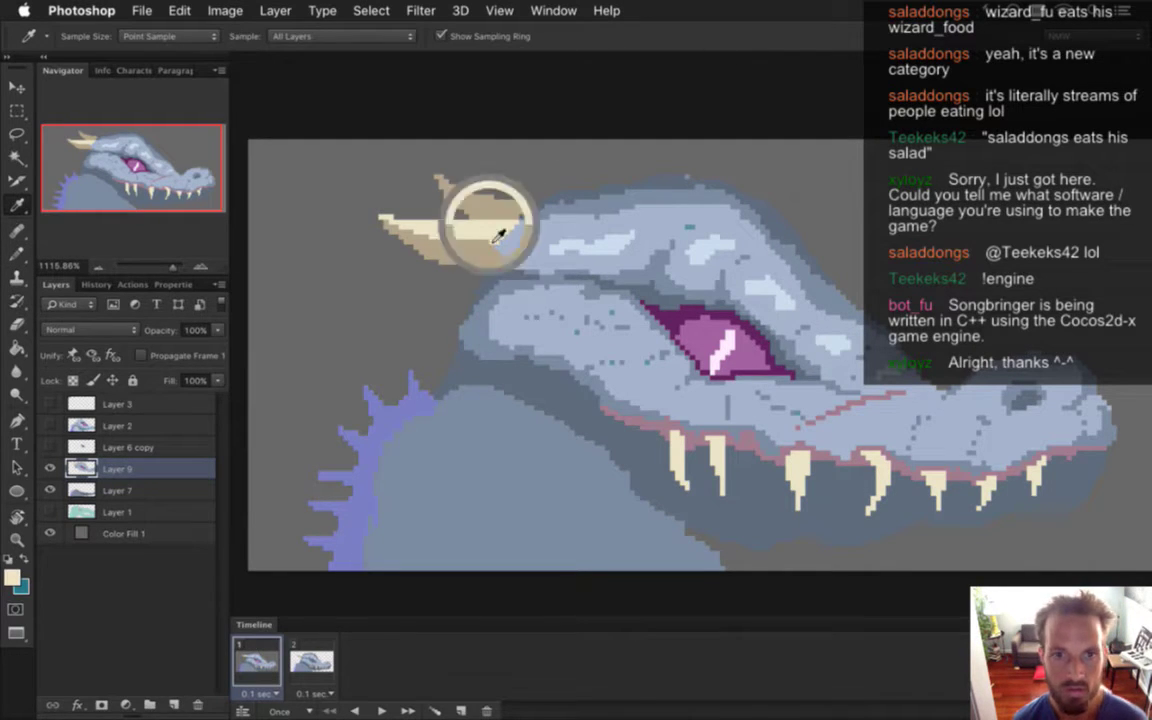
pyautogui.press('b')
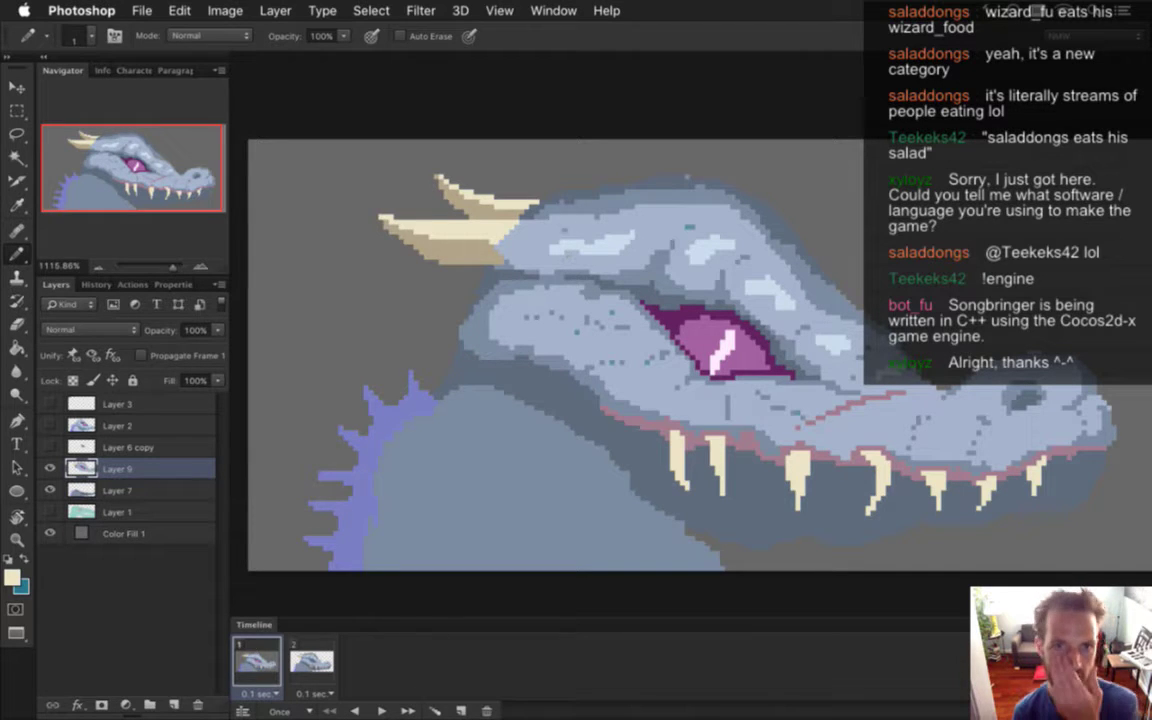
# Step: Sample the head's blue-grey to touch up the back horn, then save the sprite
pyautogui.press('i')
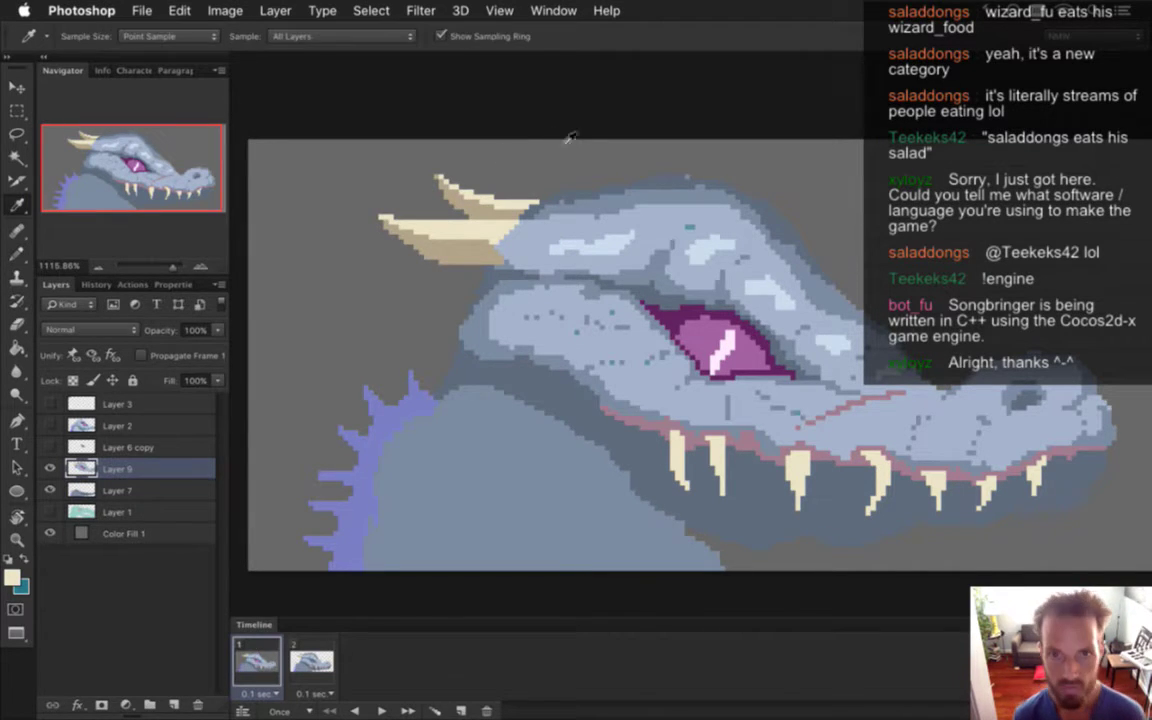
pyautogui.click(562, 218)
pyautogui.press('b')
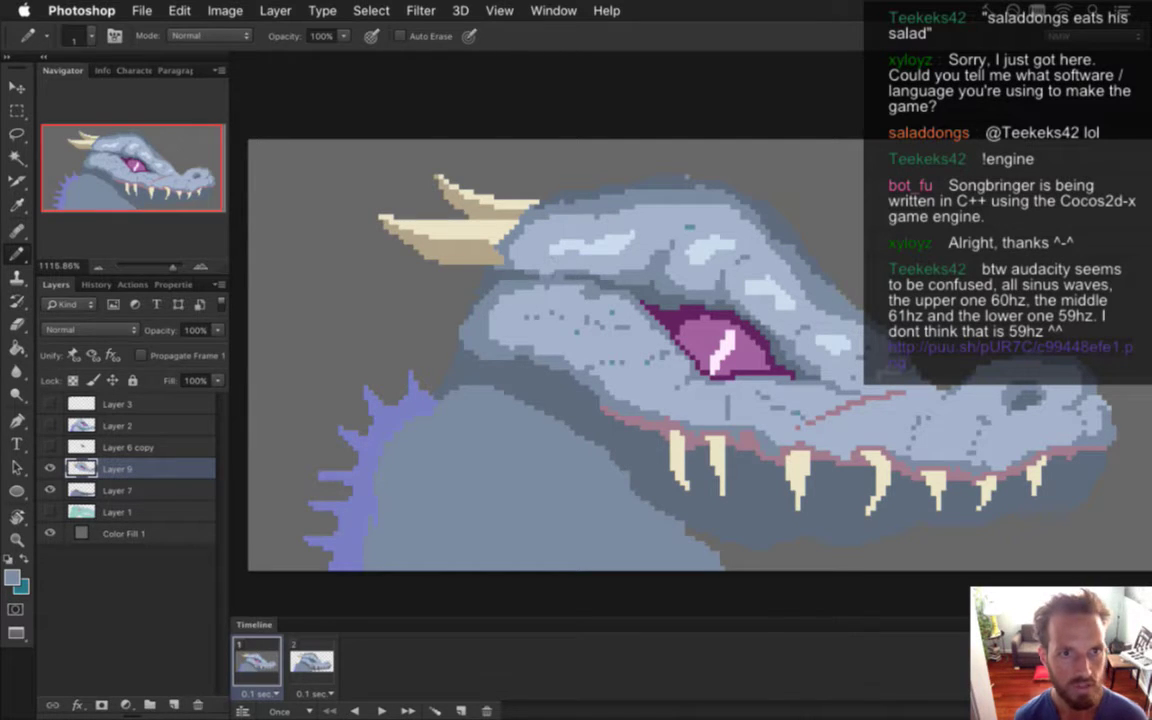
pyautogui.press('super+s')
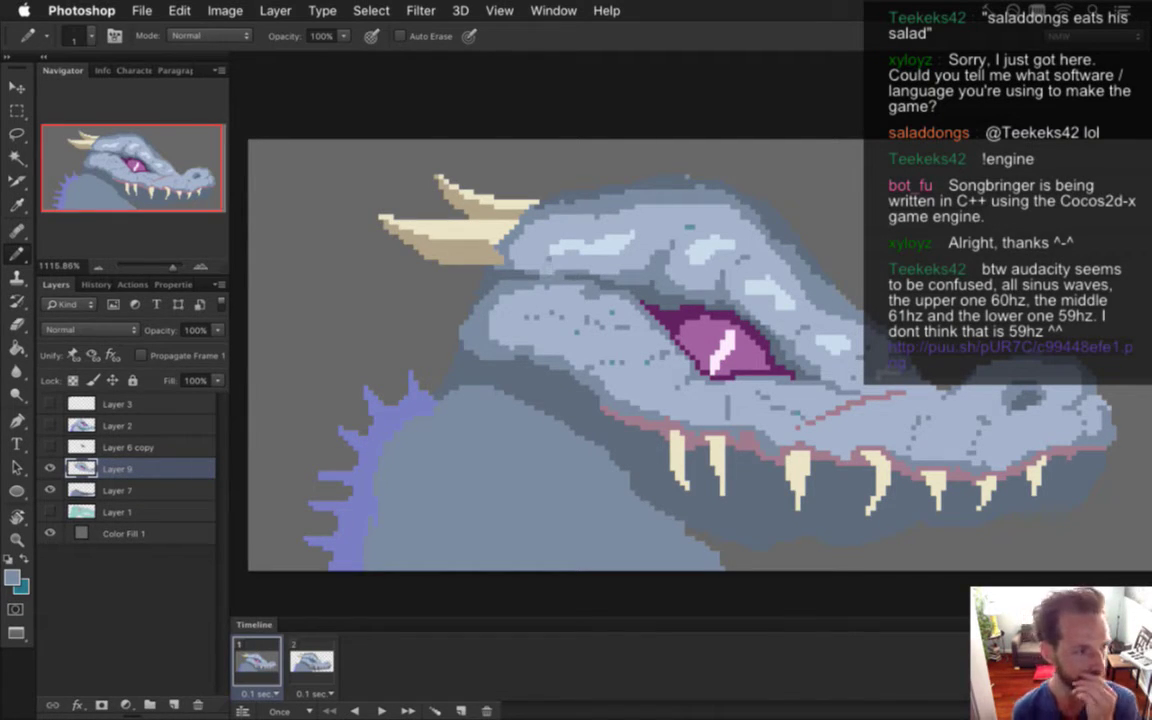
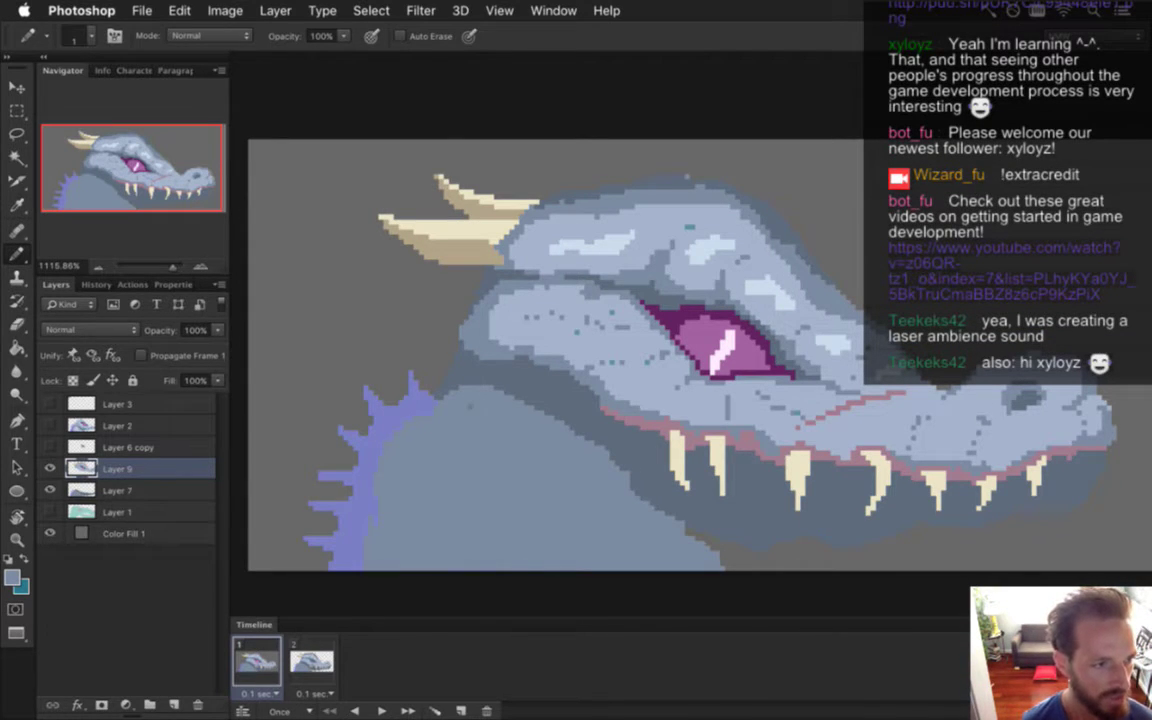
# Step: Sample colours from the dragon's face and artwork, undo the last change, and save
pyautogui.press('i')
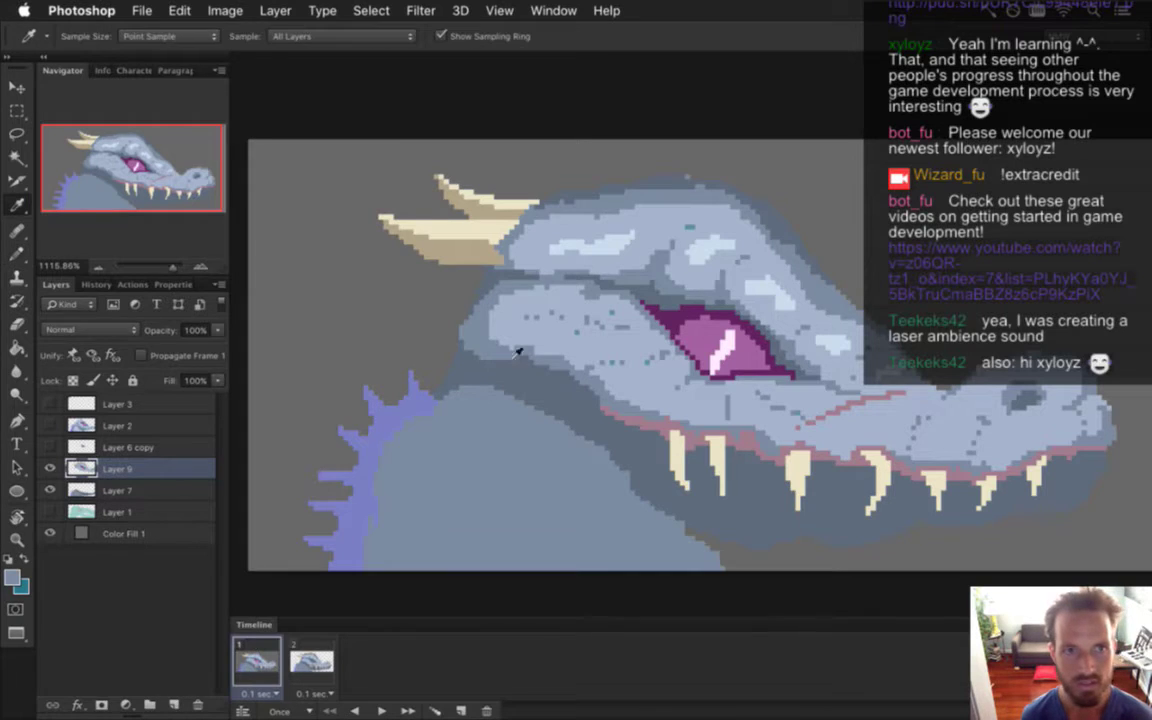
pyautogui.click(683, 187)
pyautogui.press('b')
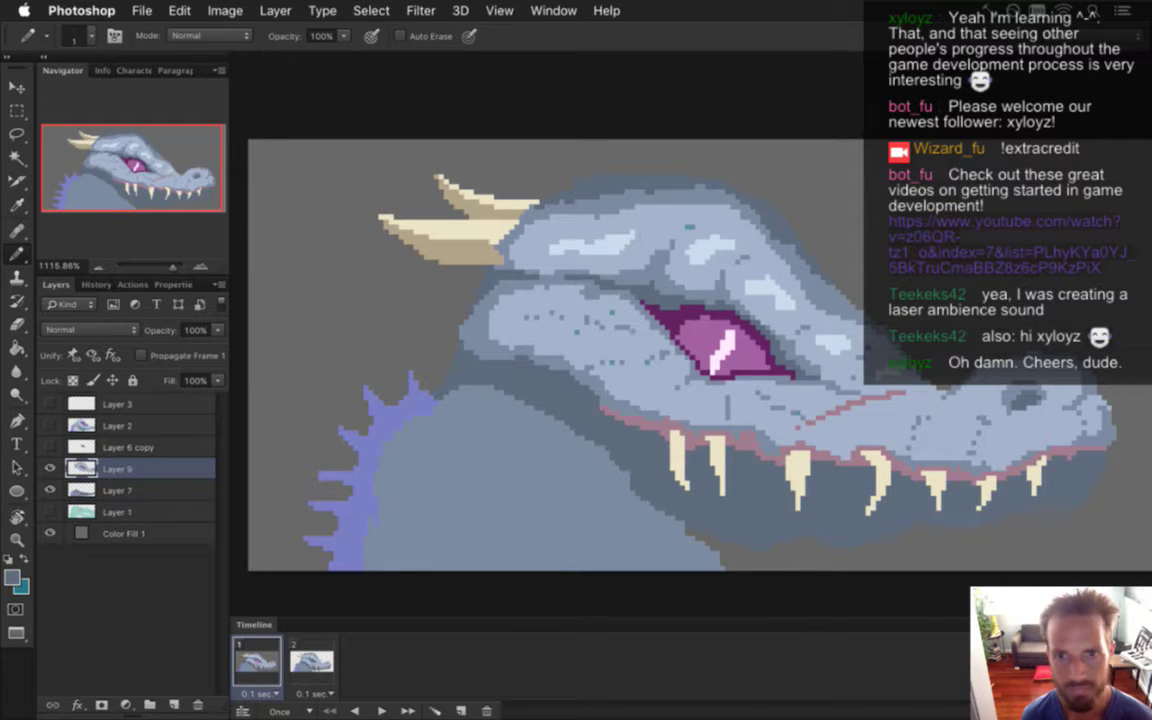
pyautogui.press('i')
pyautogui.click(612, 322)
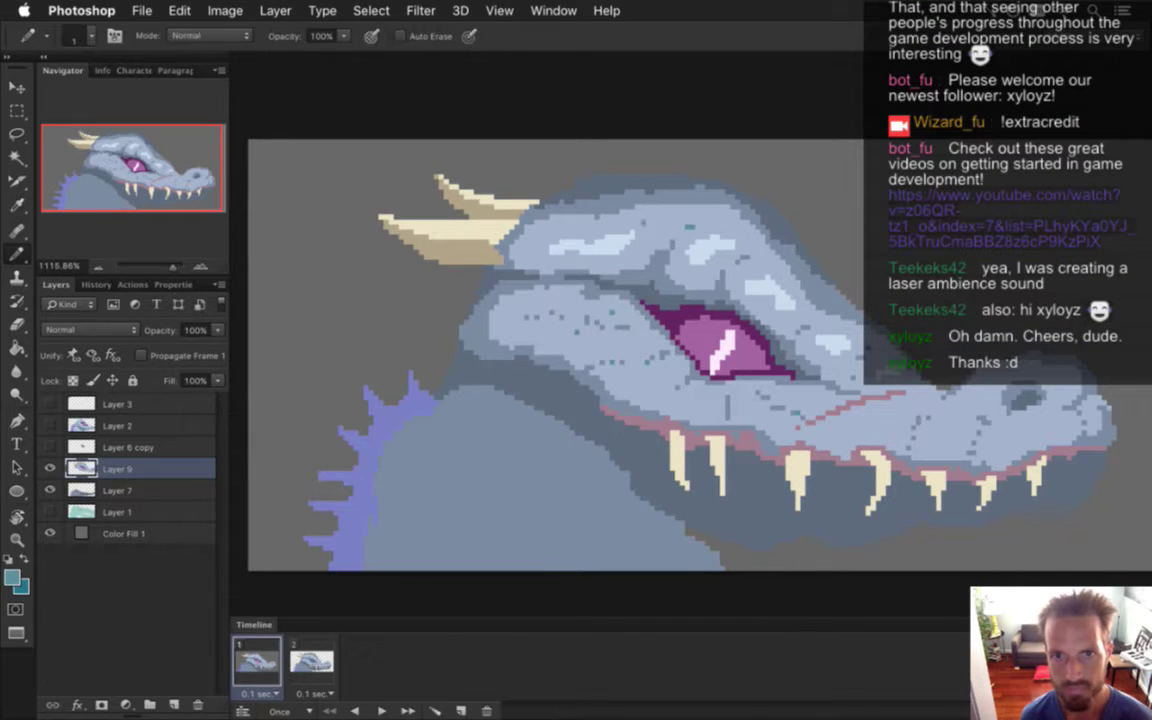
pyautogui.press('b')
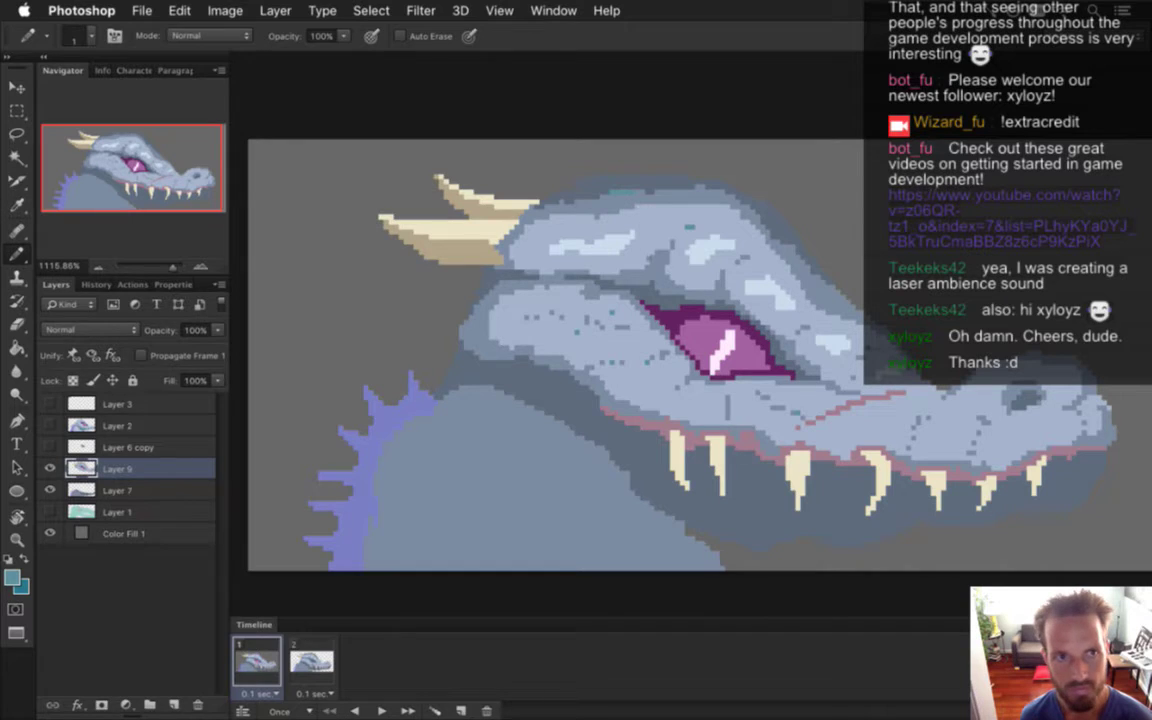
pyautogui.press('super+z')
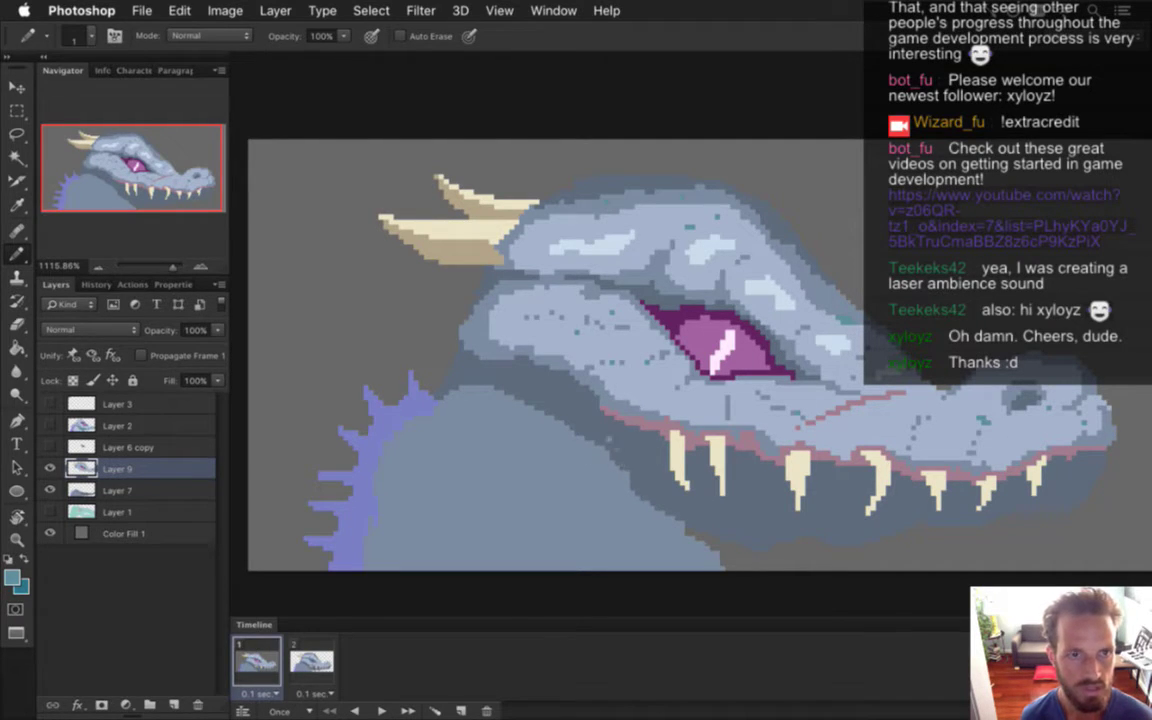
pyautogui.press('super+s')
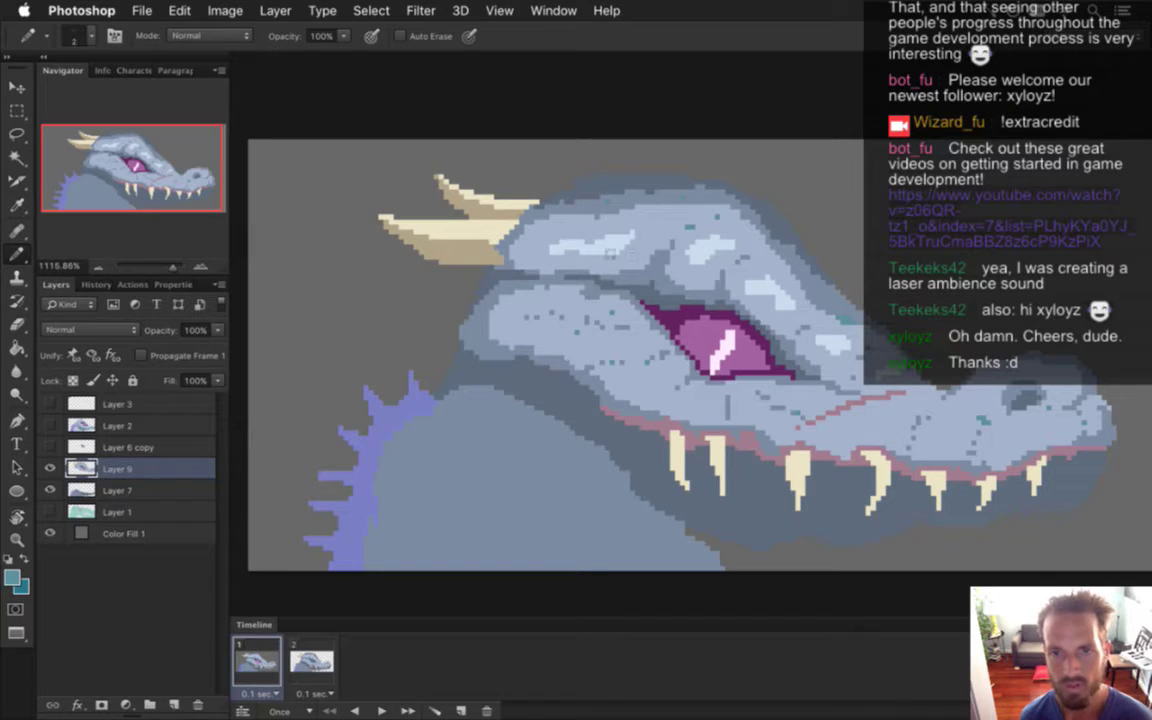
# Step: Pick up the pale blue highlight and shrink the pencil to 1 pixel
pyautogui.press('i')
pyautogui.click(555, 238)
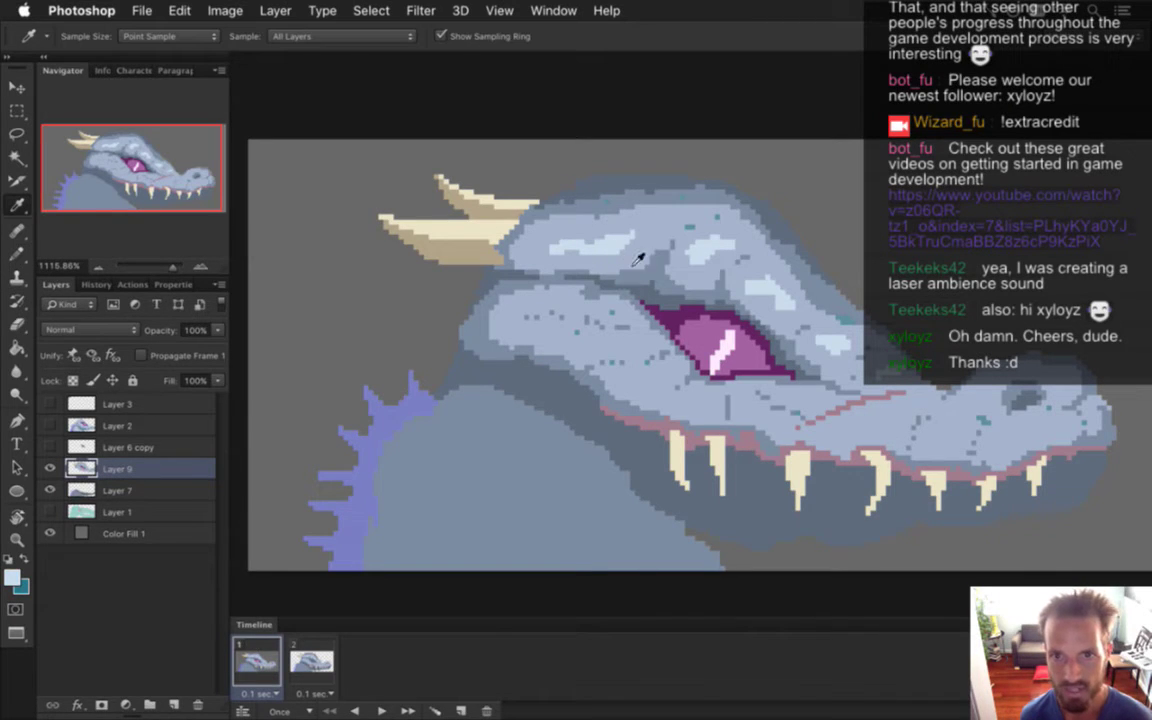
pyautogui.press('b')
pyautogui.press('[')
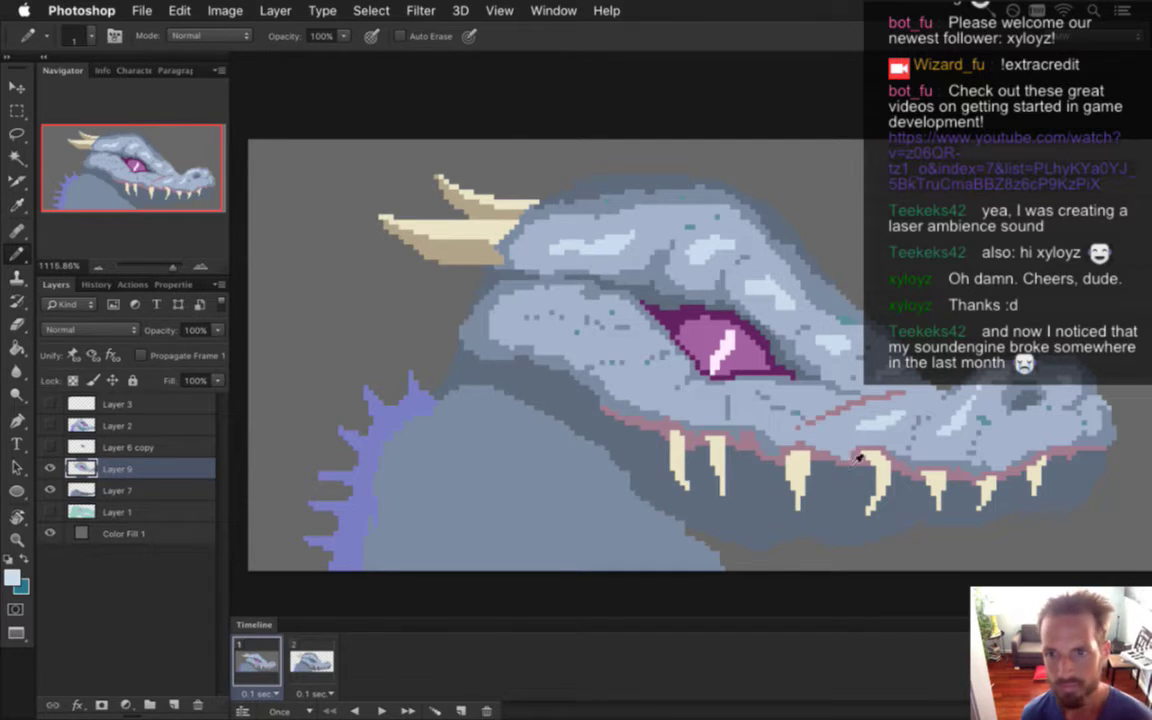
# Step: Sample a colour from the dragon's jaw as the pencil colour
pyautogui.press('i')
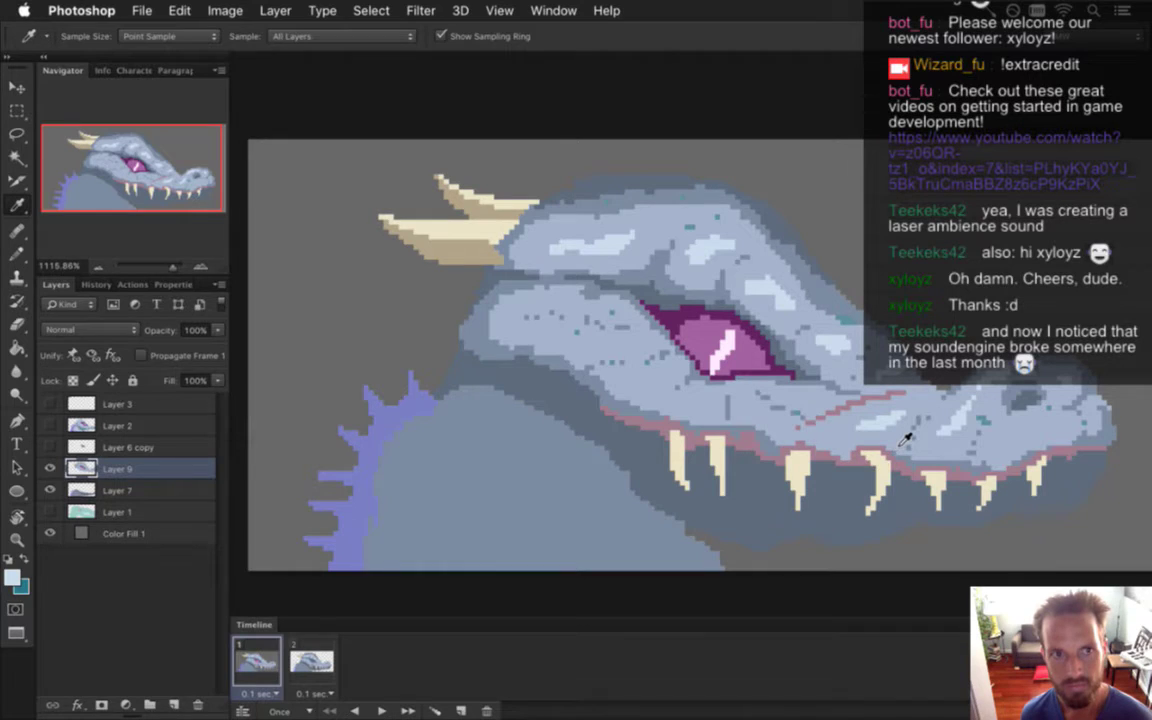
pyautogui.click(969, 405)
pyautogui.press('b')
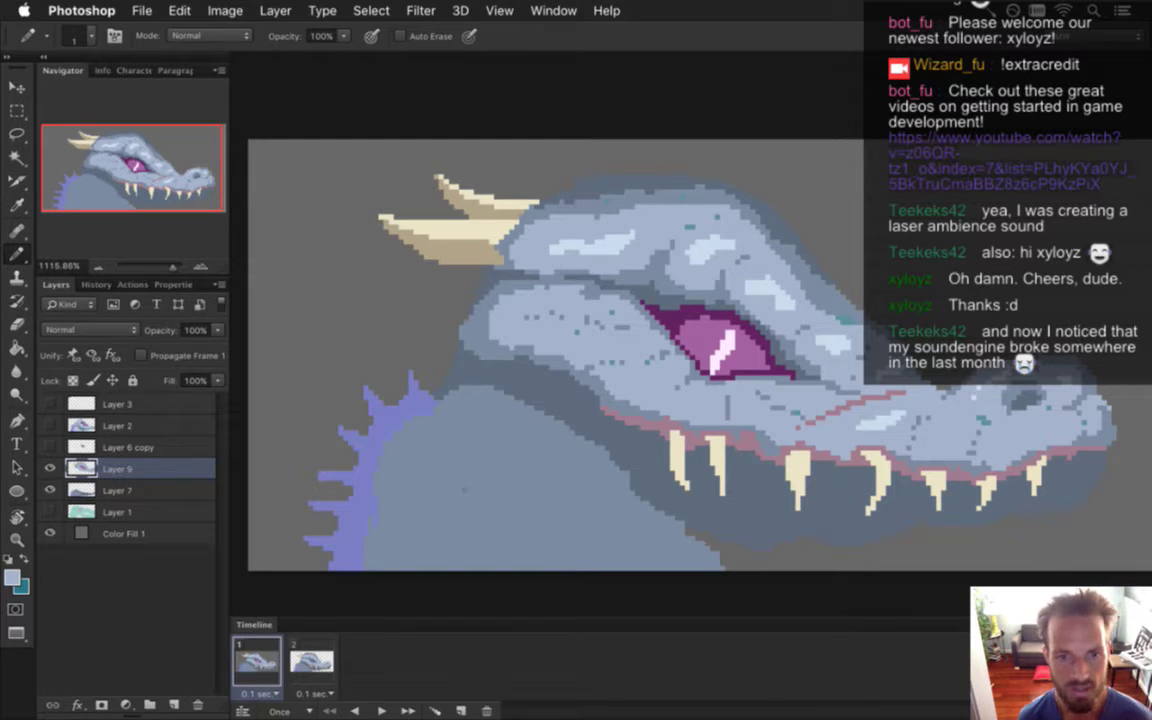
# Step: Make Layer 7 the active layer for painting with the pencil
pyautogui.click(90, 490)
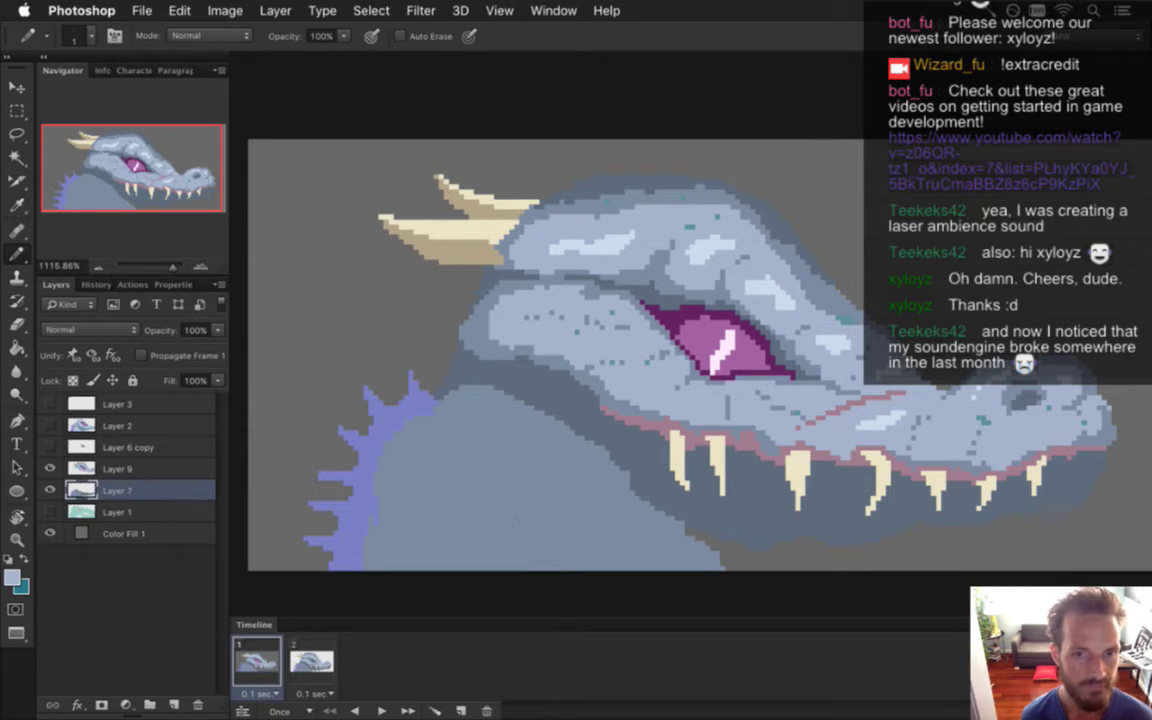
pyautogui.press('i')
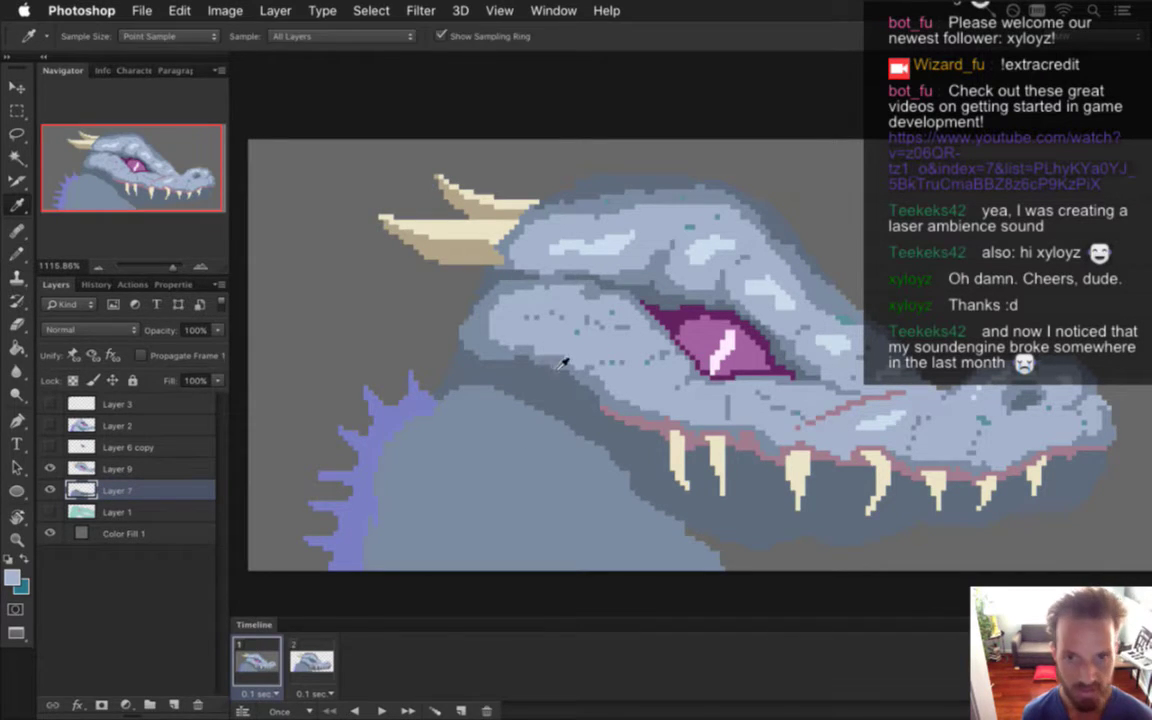
pyautogui.press('b')
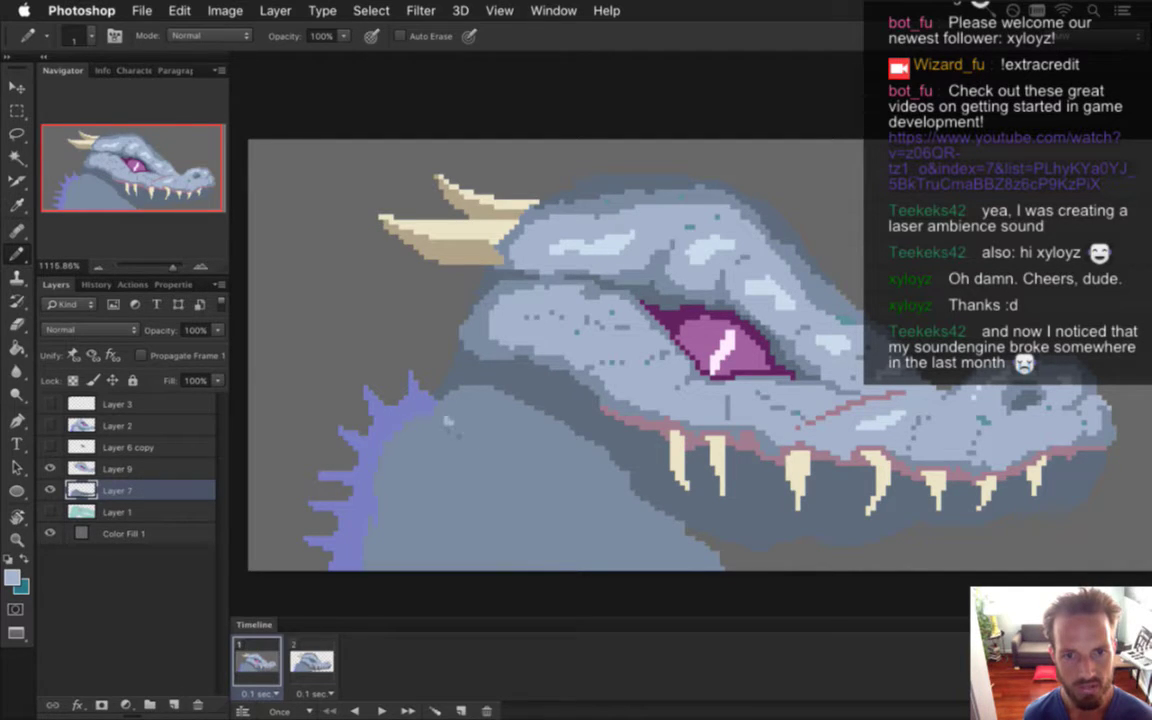
# Step: Draw pale scale outlines, fills and strokes across the neck and near the spines
pyautogui.moveTo(445, 406); pyautogui.dragTo(497, 462)
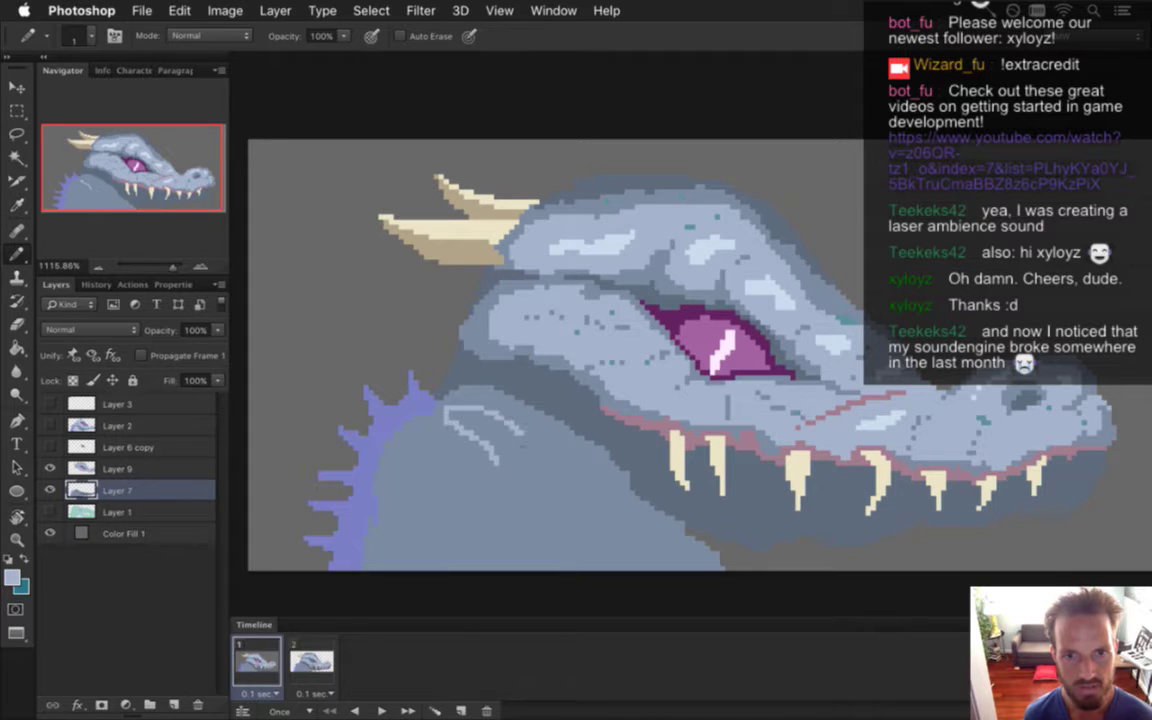
pyautogui.moveTo(448, 408); pyautogui.dragTo(497, 458)
pyautogui.moveTo(457, 416)
pyautogui.mouseDown()
pyautogui.moveTo(495, 438)
pyautogui.moveTo(483, 440)
pyautogui.mouseUp()
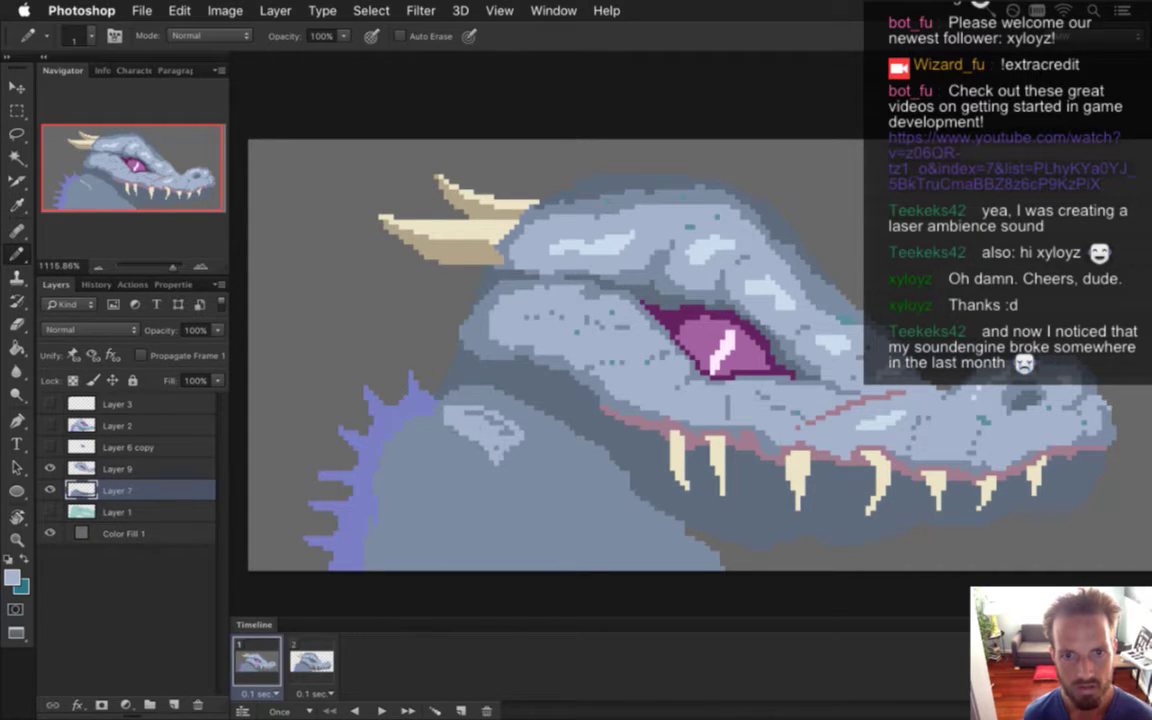
pyautogui.moveTo(457, 395); pyautogui.dragTo(420, 378)
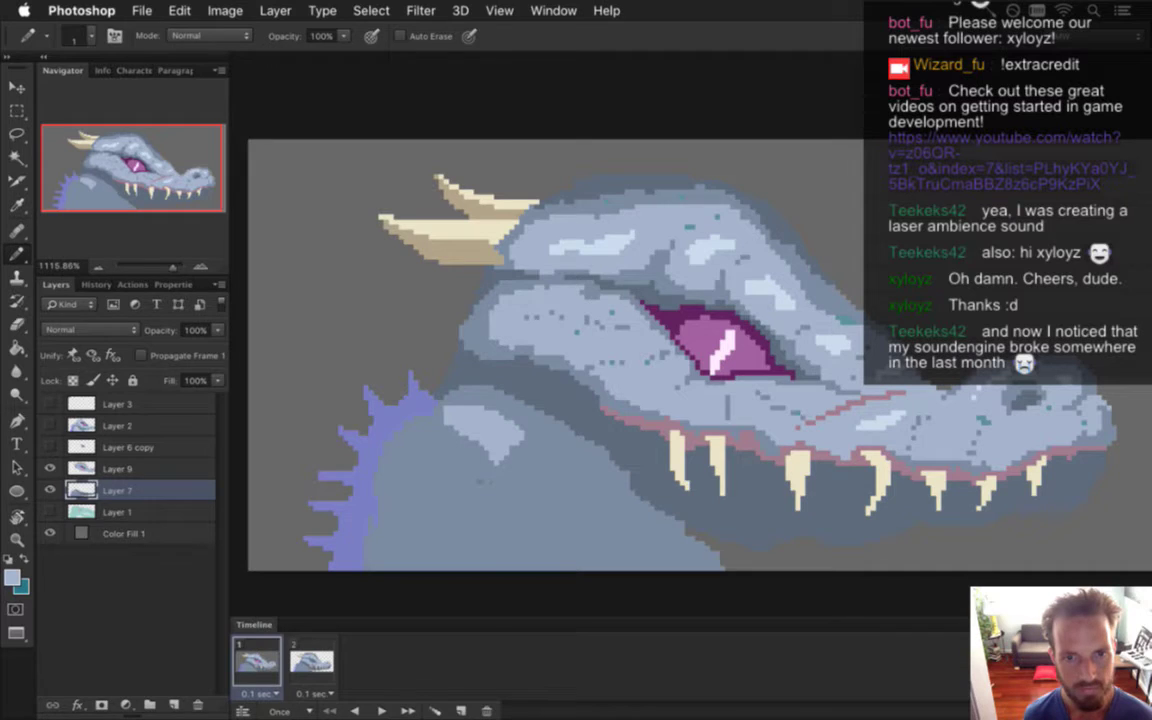
pyautogui.moveTo(425, 428); pyautogui.dragTo(401, 433)
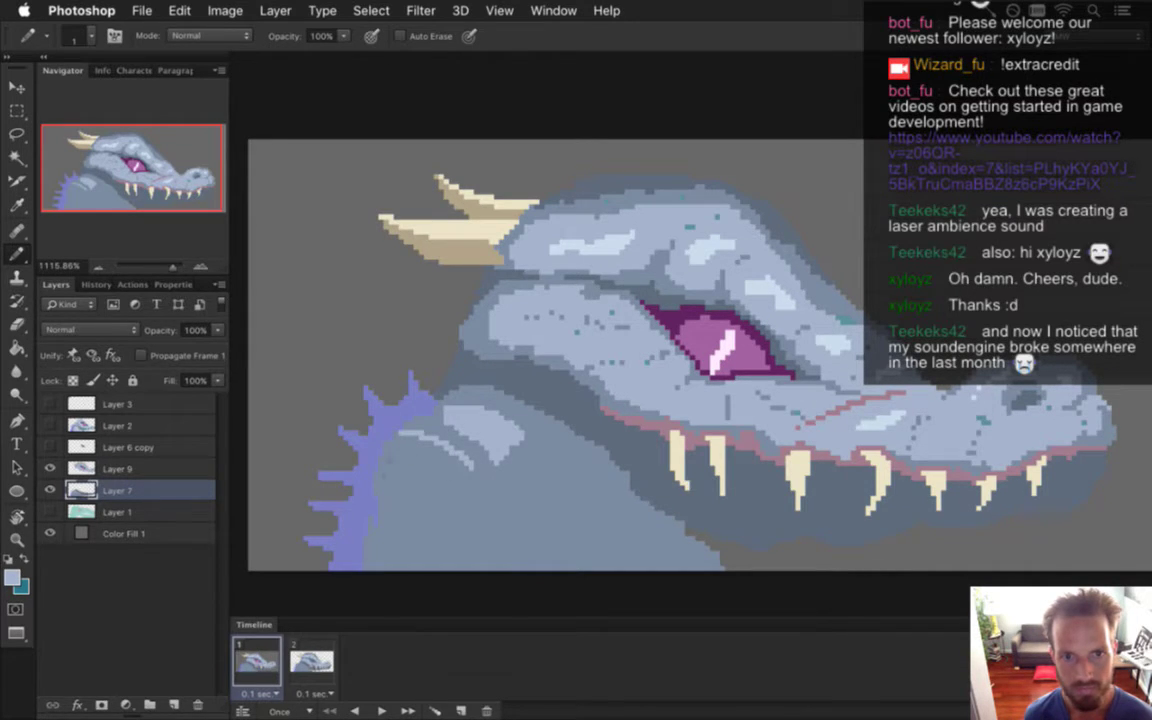
pyautogui.moveTo(341, 424)
pyautogui.mouseDown()
pyautogui.moveTo(416, 420)
pyautogui.moveTo(424, 432)
pyautogui.moveTo(413, 419)
pyautogui.mouseUp()
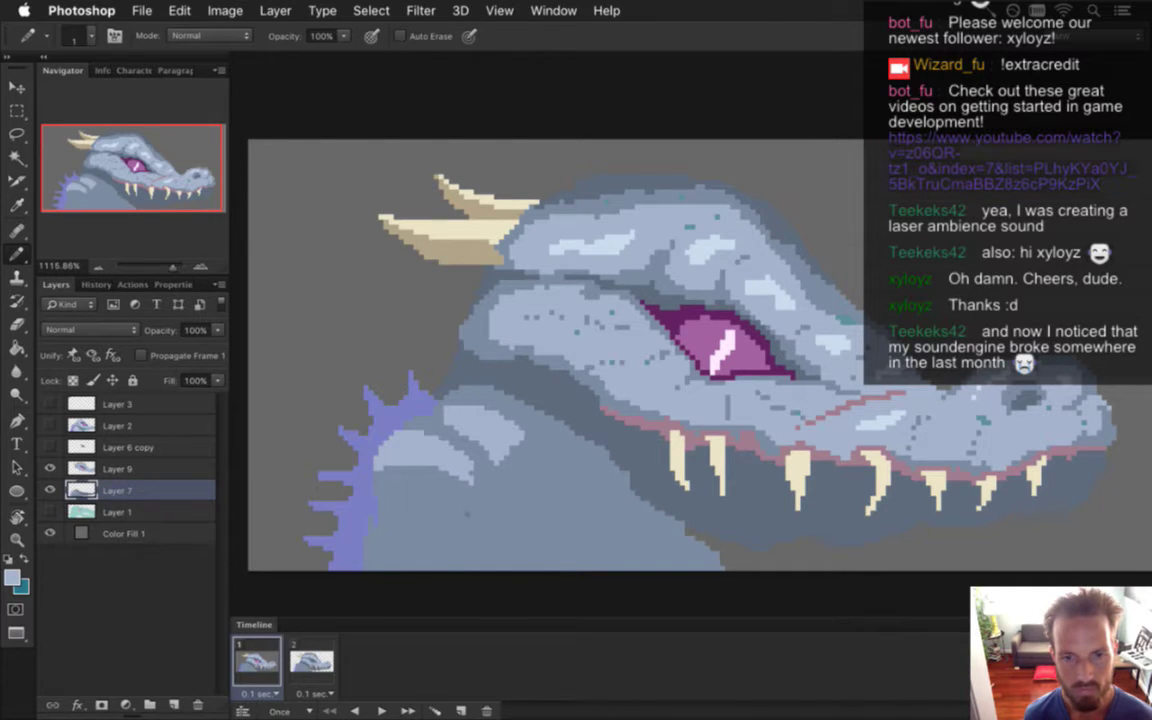
# Step: Paint light strokes on the lower neck and bucket-fill the outlined band light blue
pyautogui.moveTo(470, 483)
pyautogui.mouseDown()
pyautogui.moveTo(386, 496)
pyautogui.moveTo(395, 525)
pyautogui.moveTo(391, 503)
pyautogui.moveTo(398, 517)
pyautogui.moveTo(467, 500)
pyautogui.mouseUp()
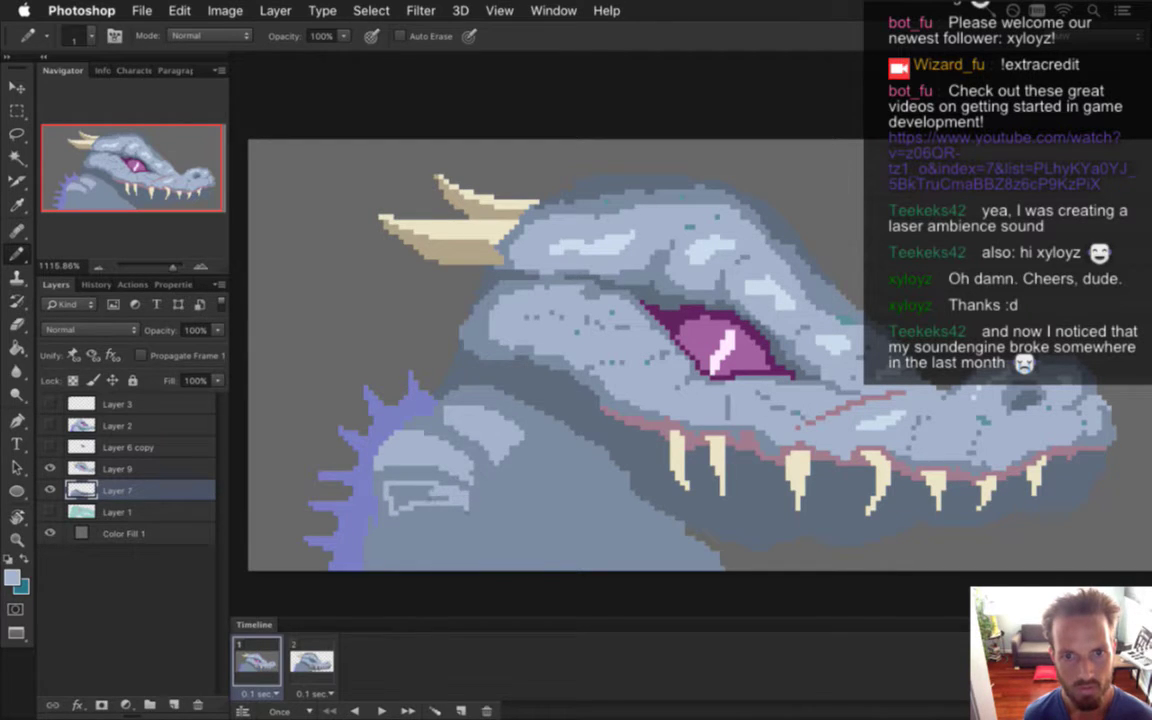
pyautogui.press('g')
pyautogui.click(420, 490)
pyautogui.press('b')
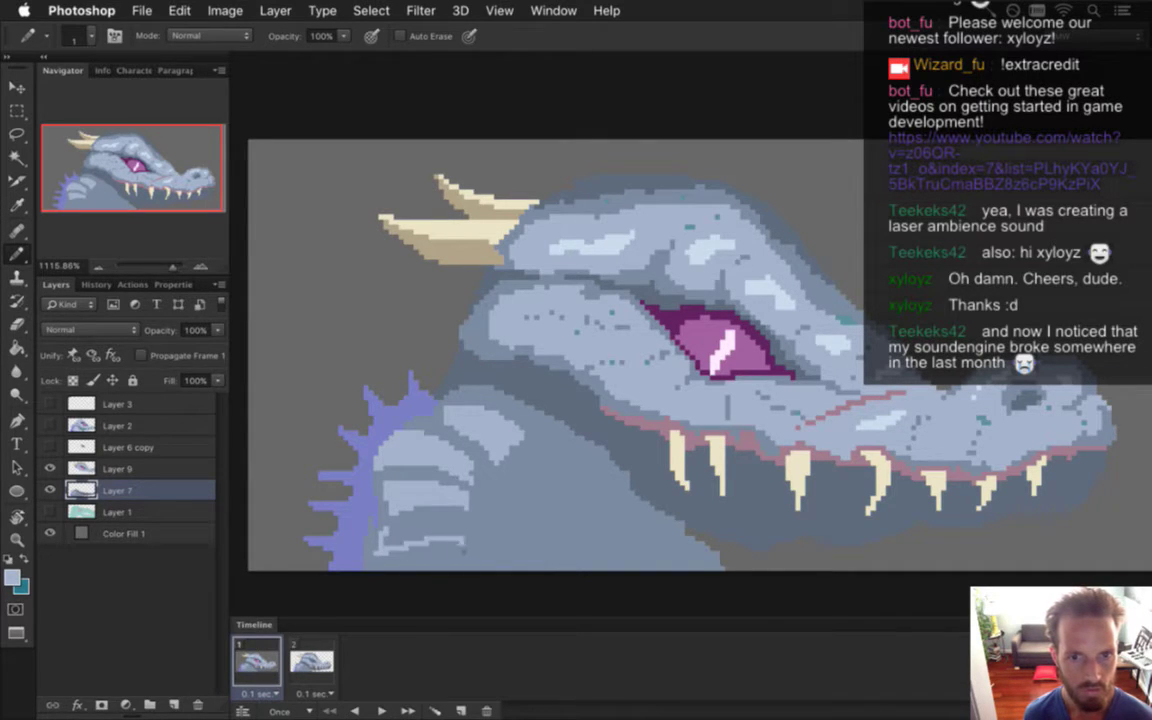
# Step: Outline another lower-neck scale band and fill it with light blue
pyautogui.moveTo(468, 530)
pyautogui.mouseDown()
pyautogui.moveTo(385, 531)
pyautogui.moveTo(378, 545)
pyautogui.mouseUp()
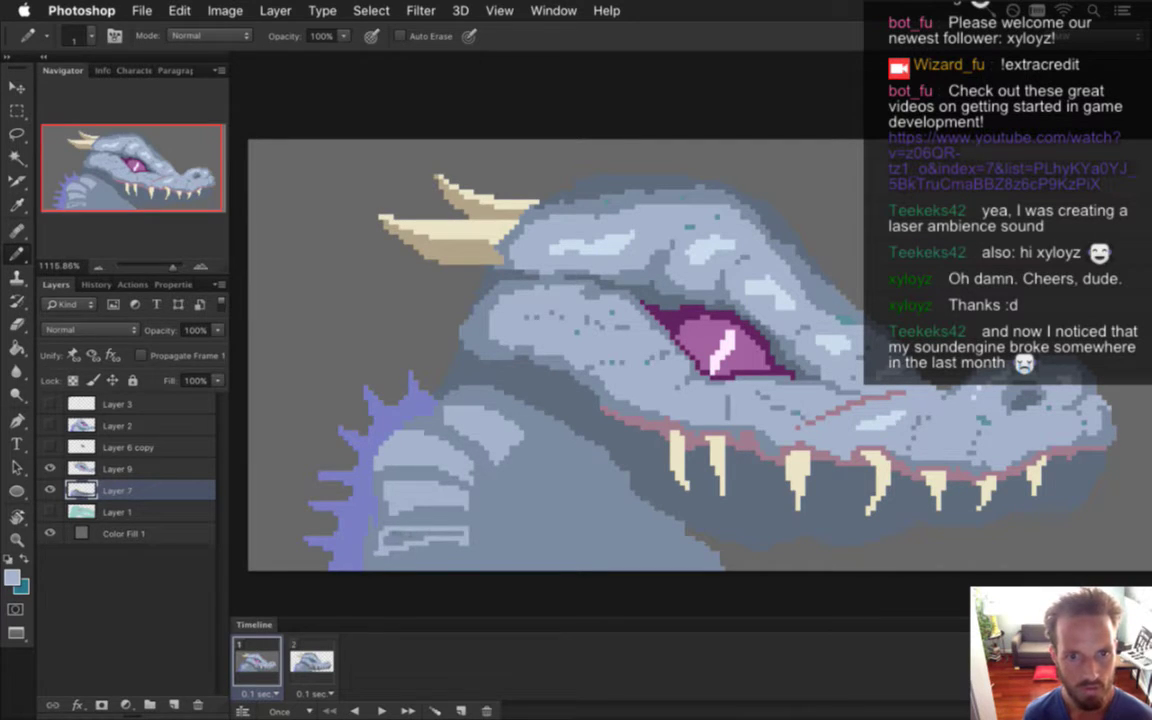
pyautogui.moveTo(353, 471); pyautogui.dragTo(403, 471)
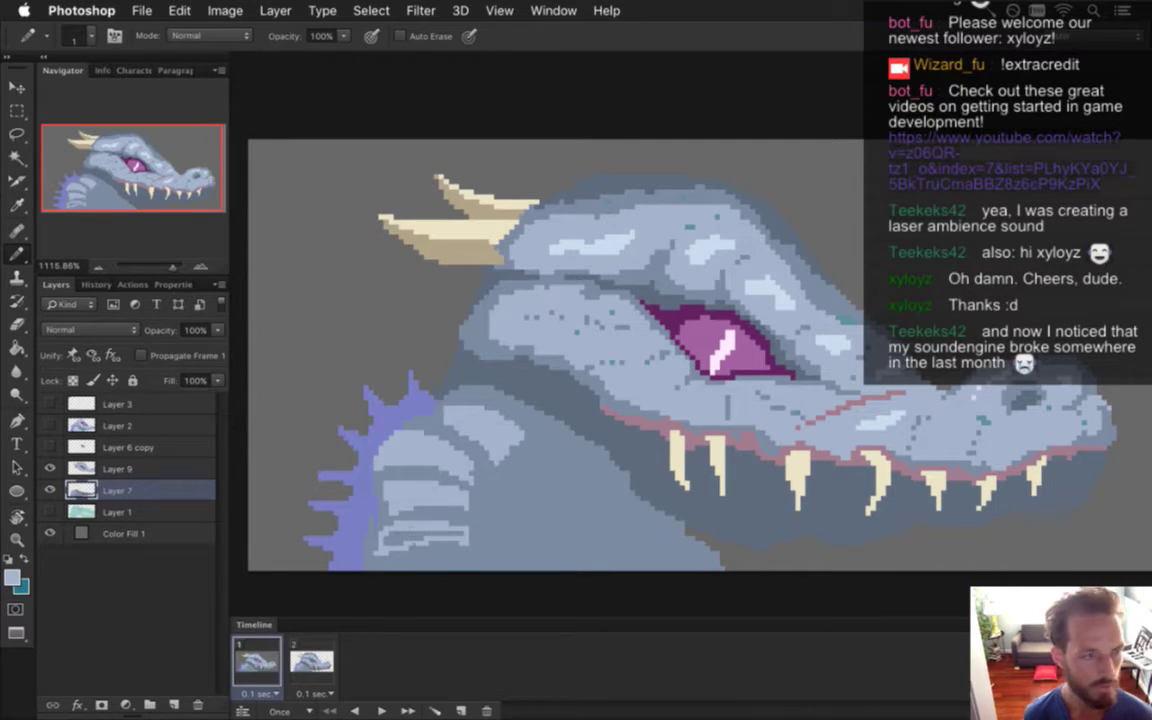
pyautogui.press('g')
pyautogui.click(405, 540)
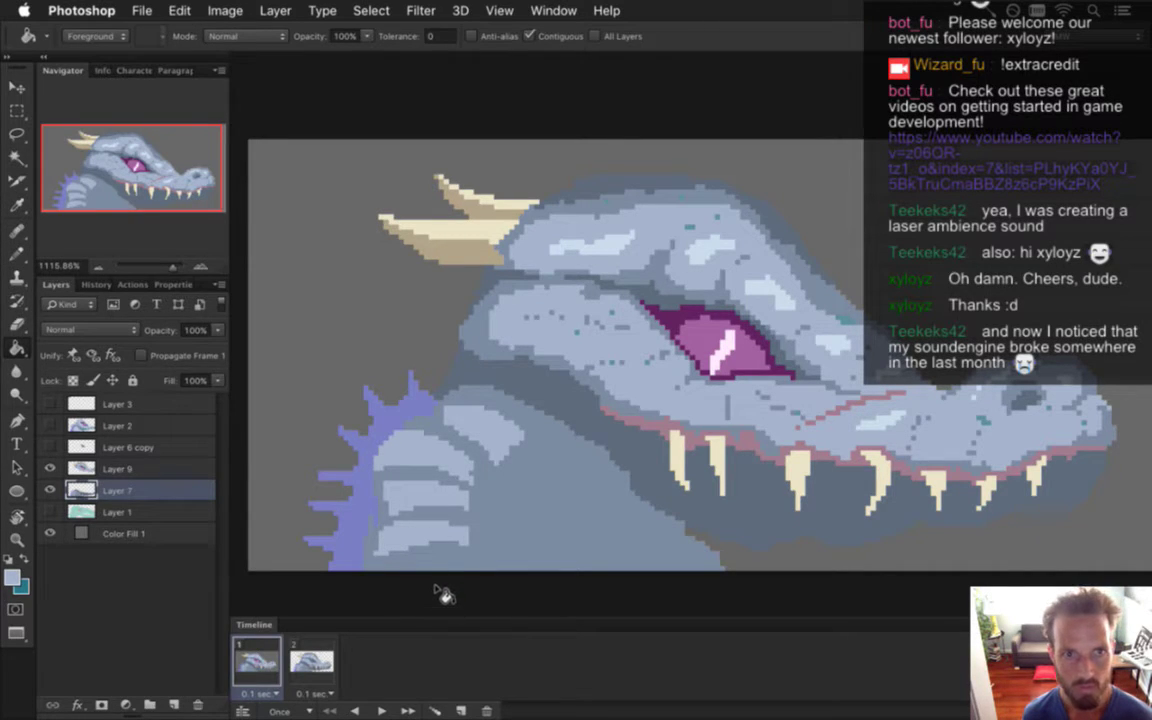
pyautogui.press('b')
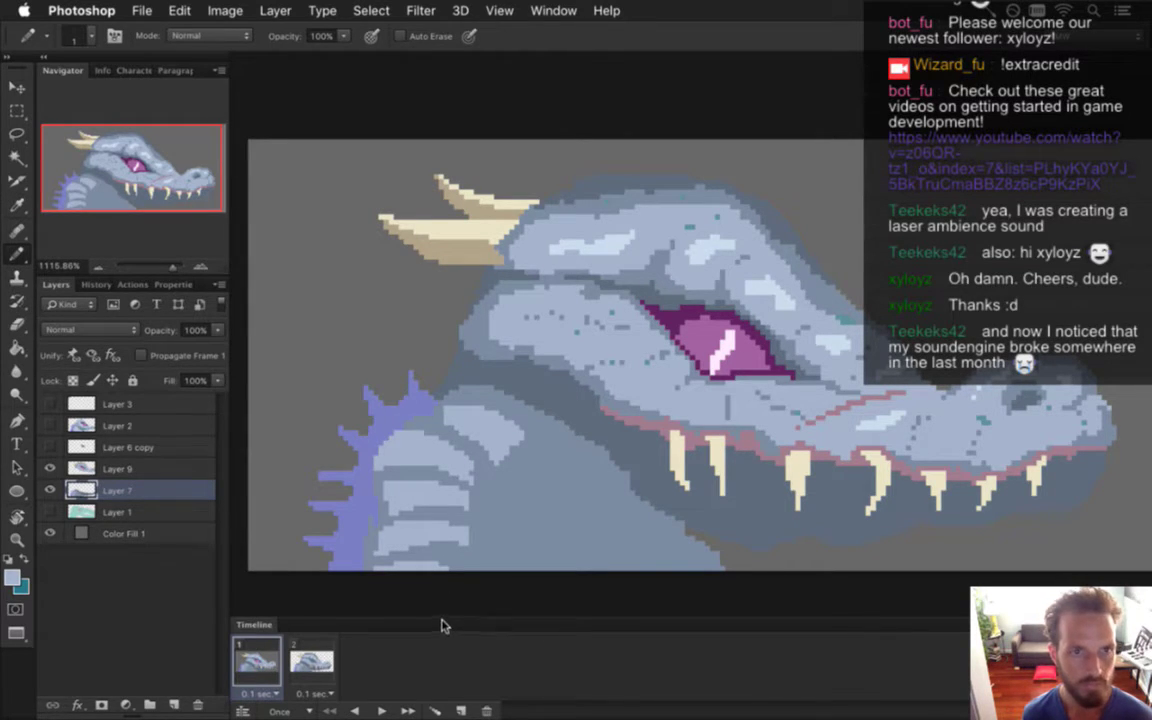
# Step: Sample colours from the dragon's snout and neck scales
pyautogui.press('i')
pyautogui.click(553, 325)
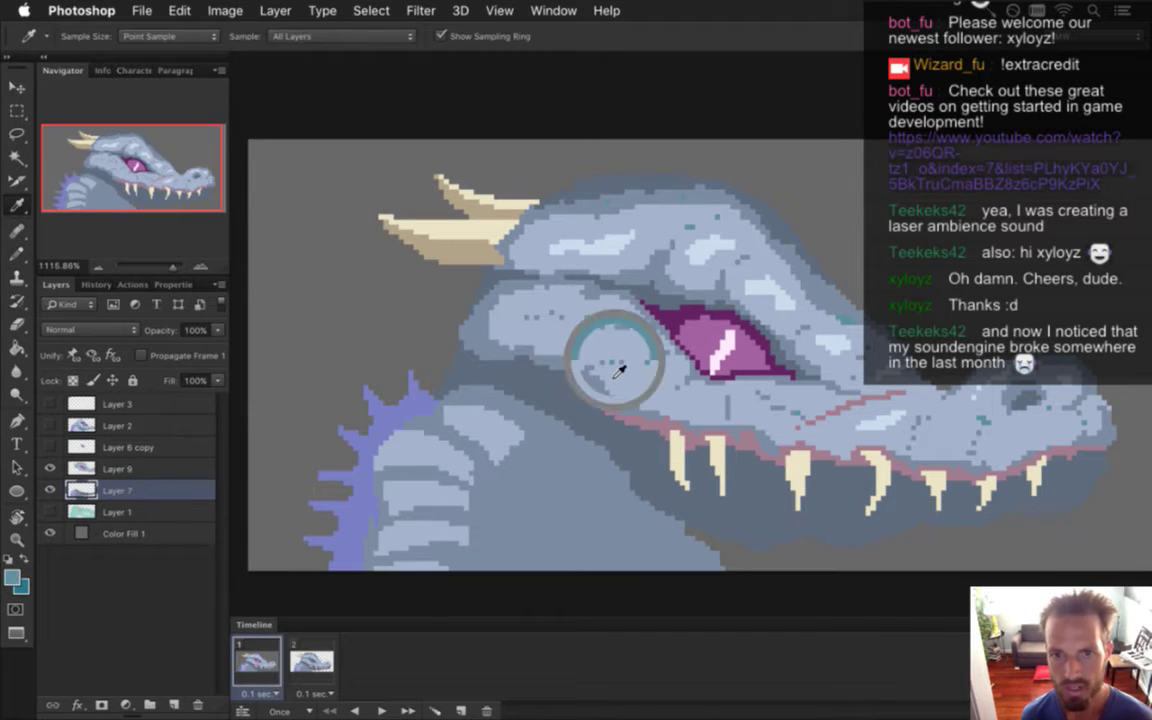
pyautogui.press('b')
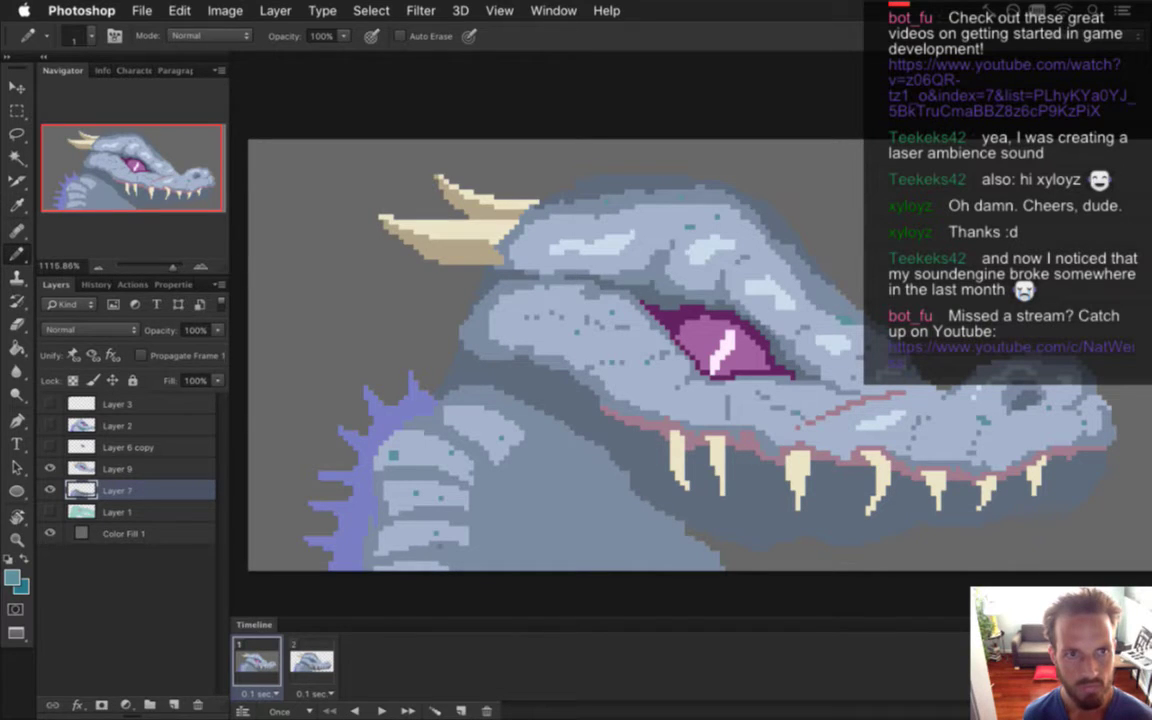
pyautogui.keyDown('alt'); pyautogui.click(380, 430); pyautogui.keyUp('alt')
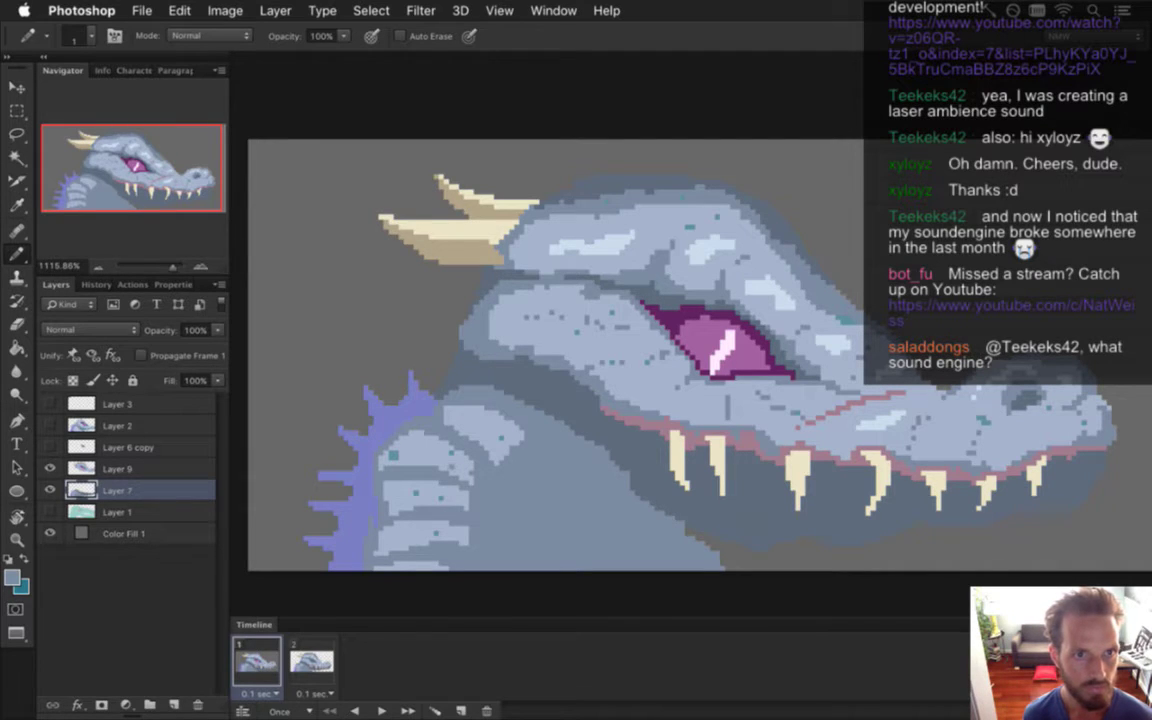
# Step: Sample a light blue from the head and extend the neck's light stripe left
pyautogui.press('i')
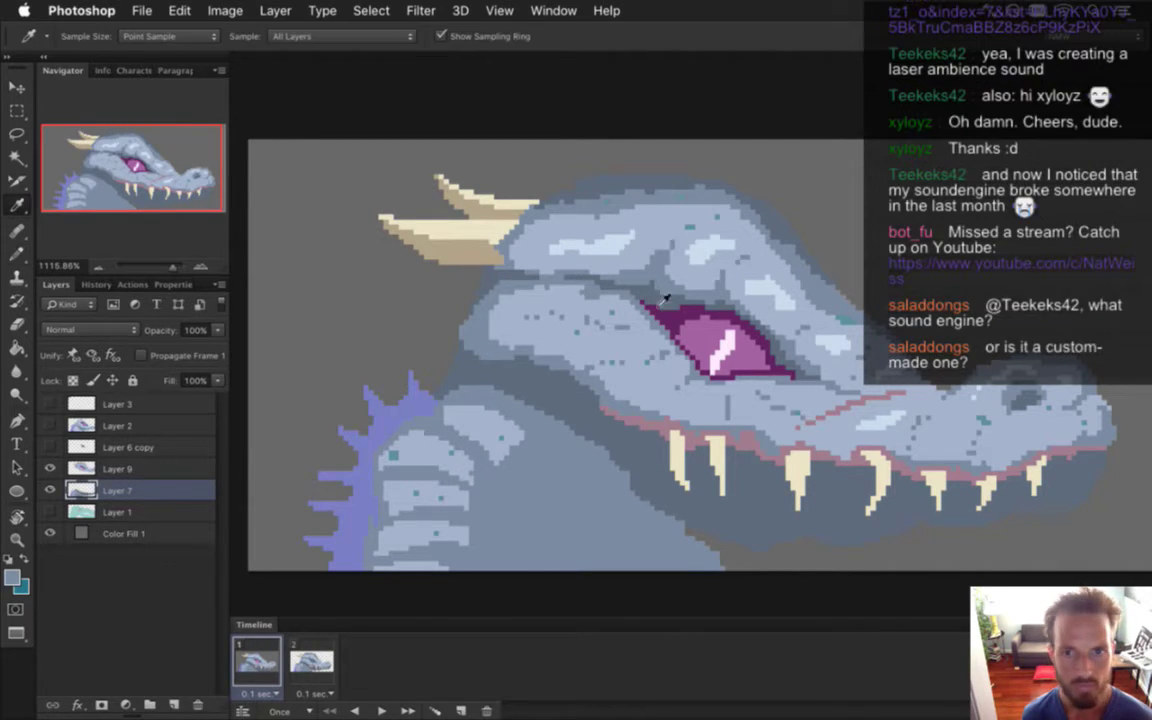
pyautogui.click(621, 263)
pyautogui.press('b')
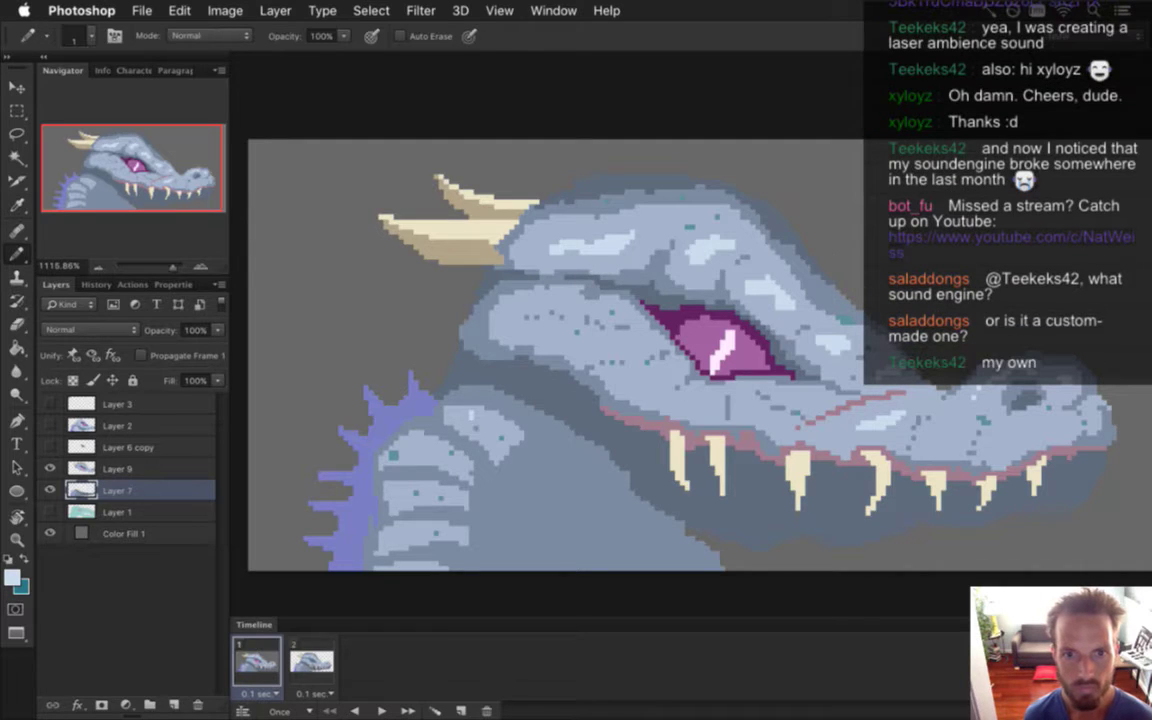
pyautogui.moveTo(455, 412); pyautogui.dragTo(468, 412)
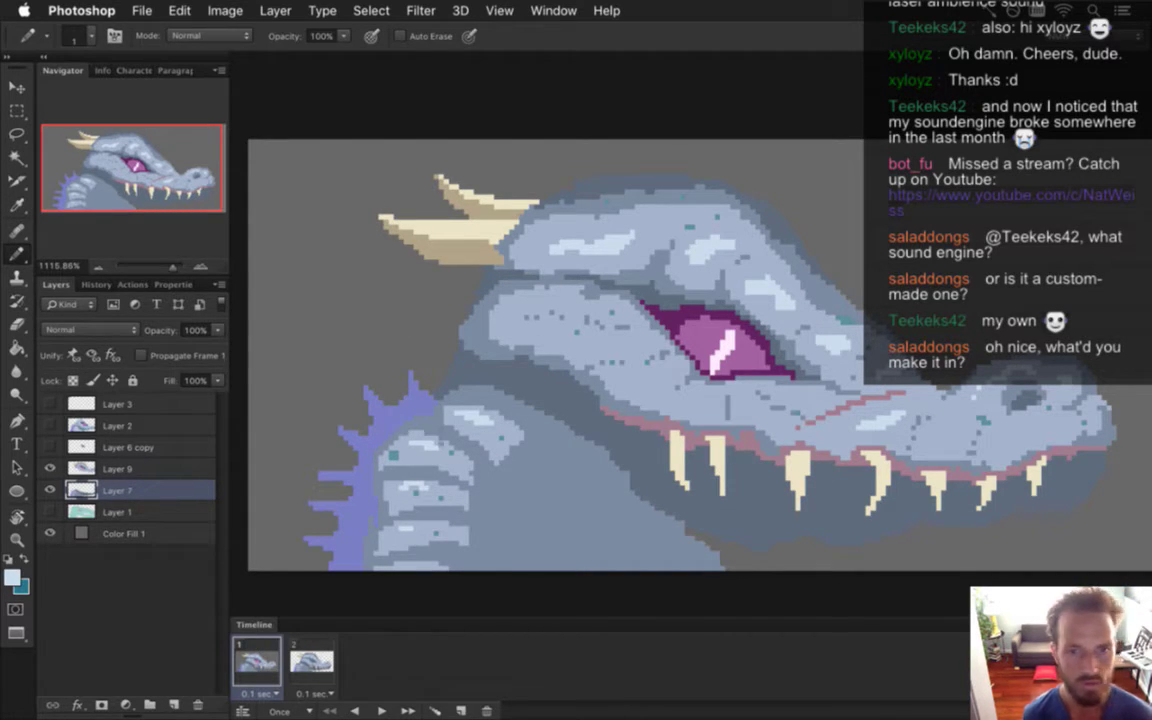
# Step: Pick up the spikes' purple-blue and show the Layer 3 colour palette
pyautogui.press('i')
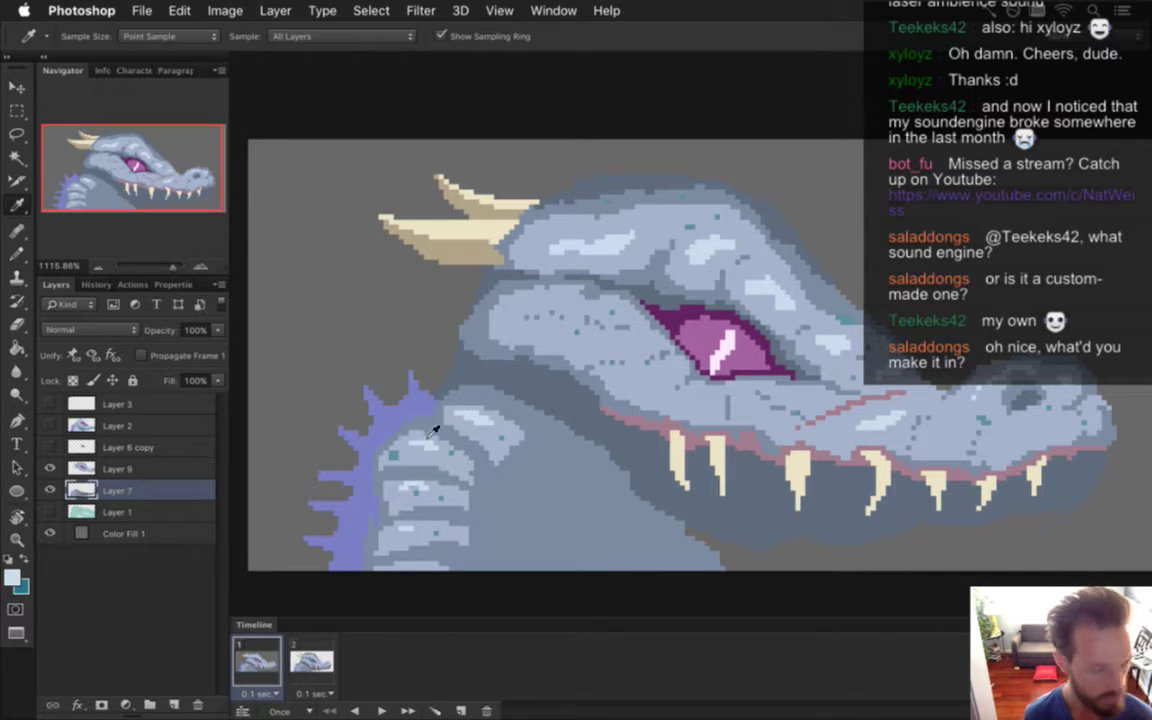
pyautogui.click(404, 405)
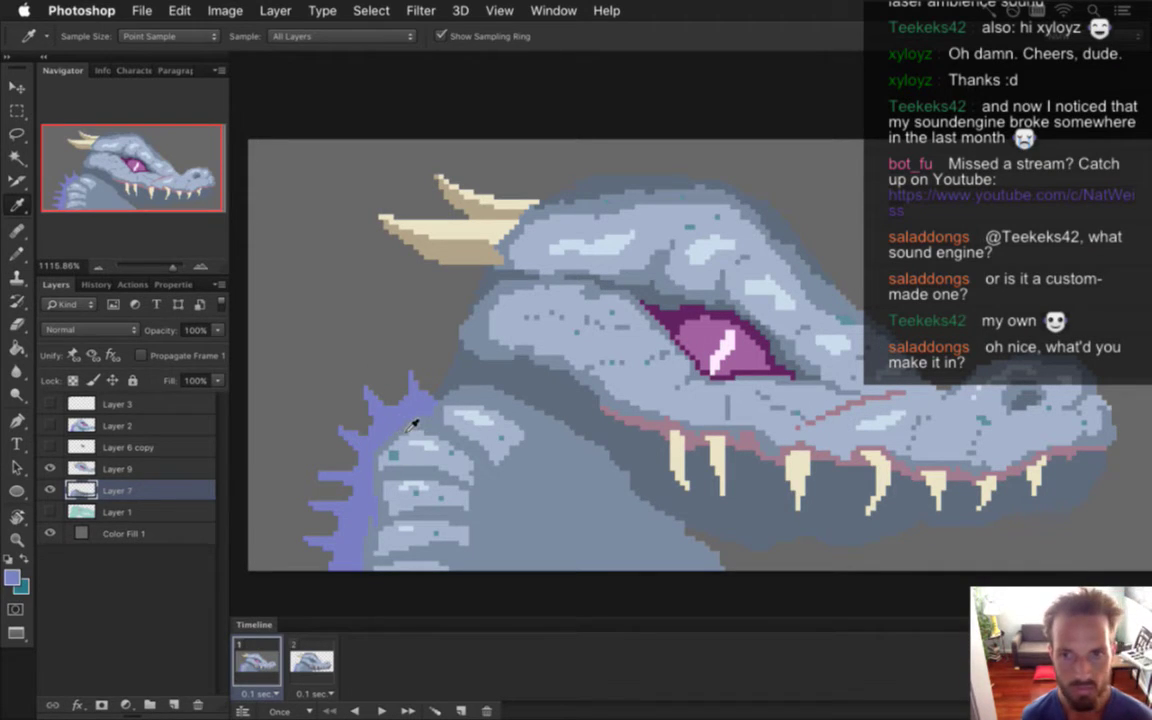
pyautogui.click(51, 403)
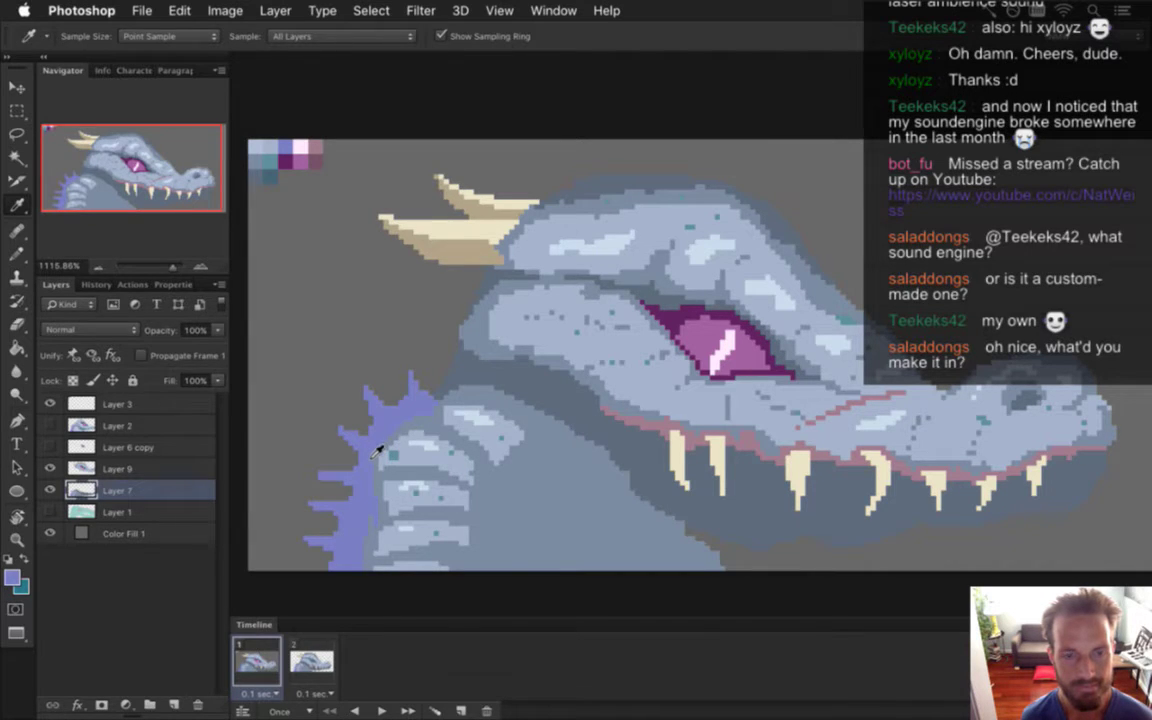
# Step: Hide the palette layer, then set the foreground to lavender b1aaf3 (H 246, S 30, B 95)
pyautogui.click(49, 400)
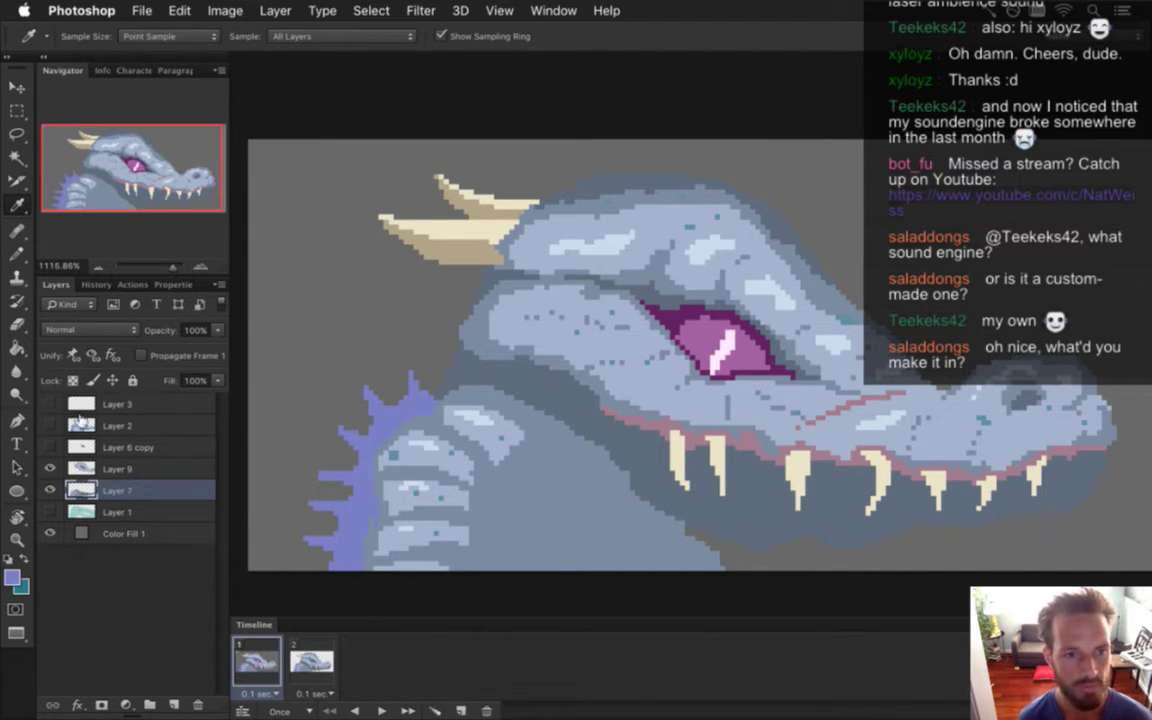
pyautogui.press('b')
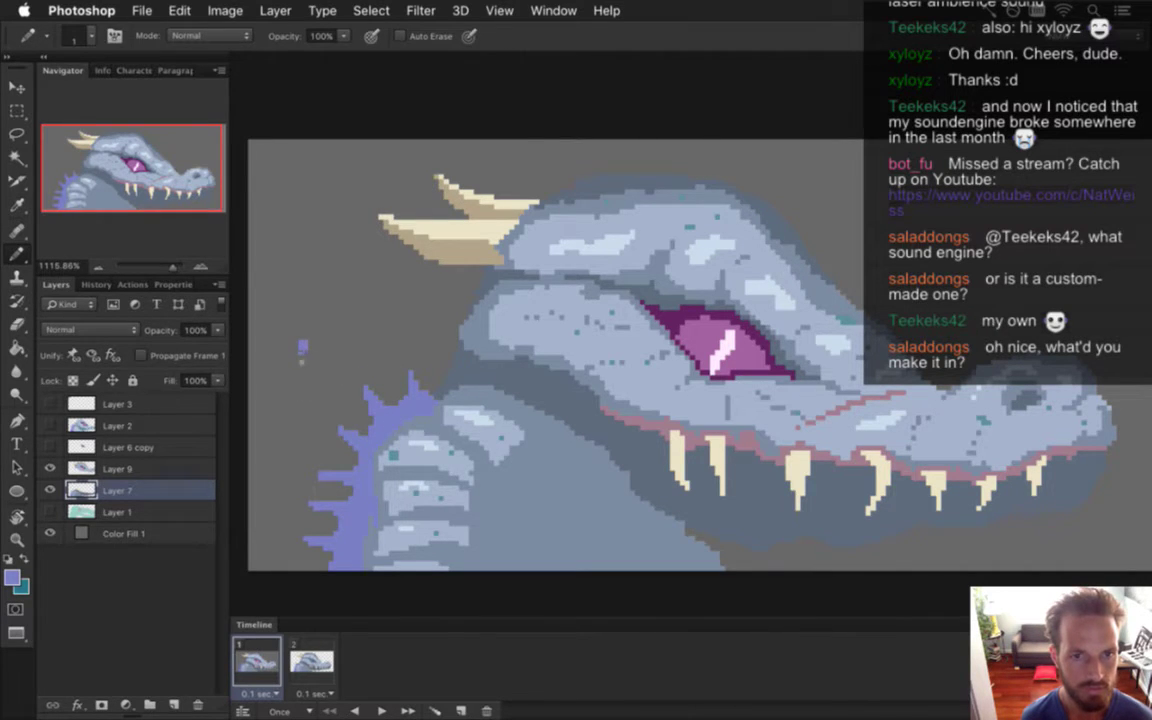
pyautogui.press('i')
pyautogui.click(12, 577)
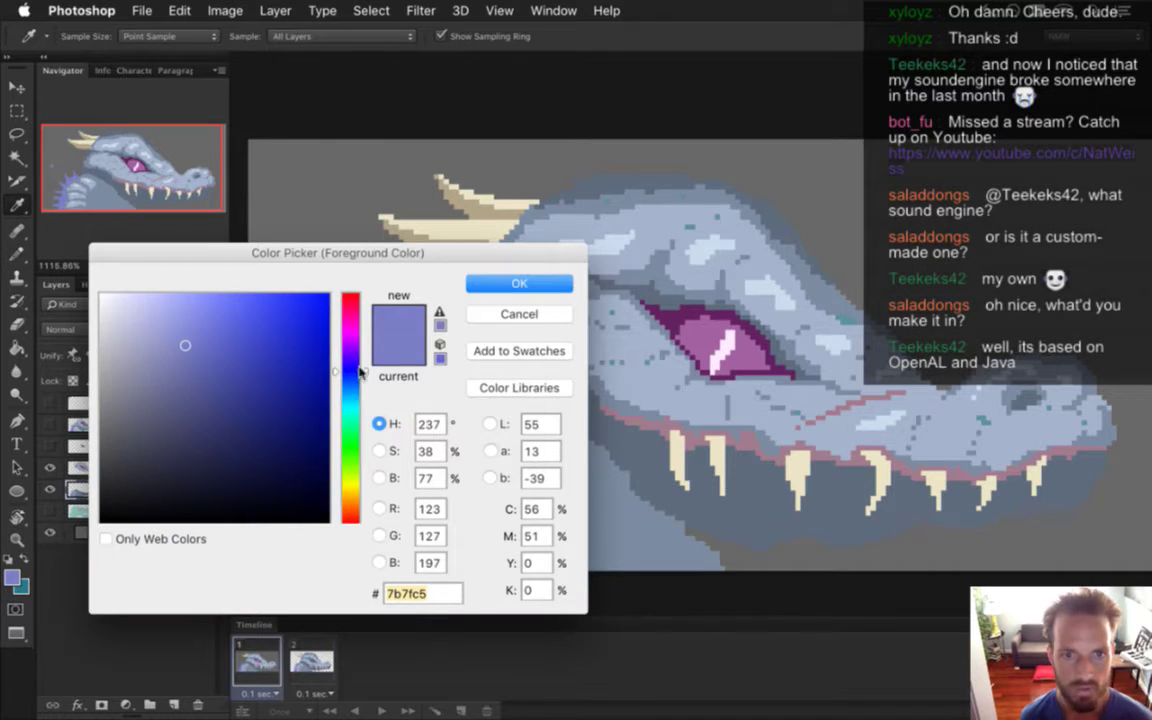
pyautogui.click(379, 478)
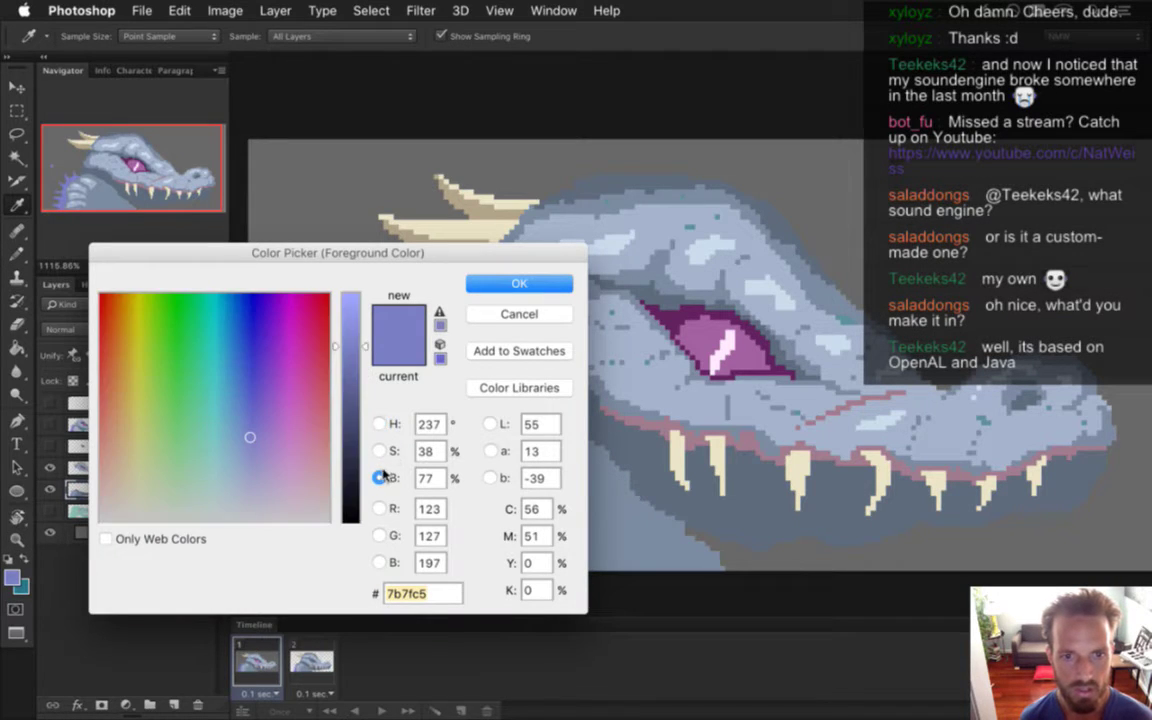
pyautogui.moveTo(348, 326); pyautogui.dragTo(348, 308)
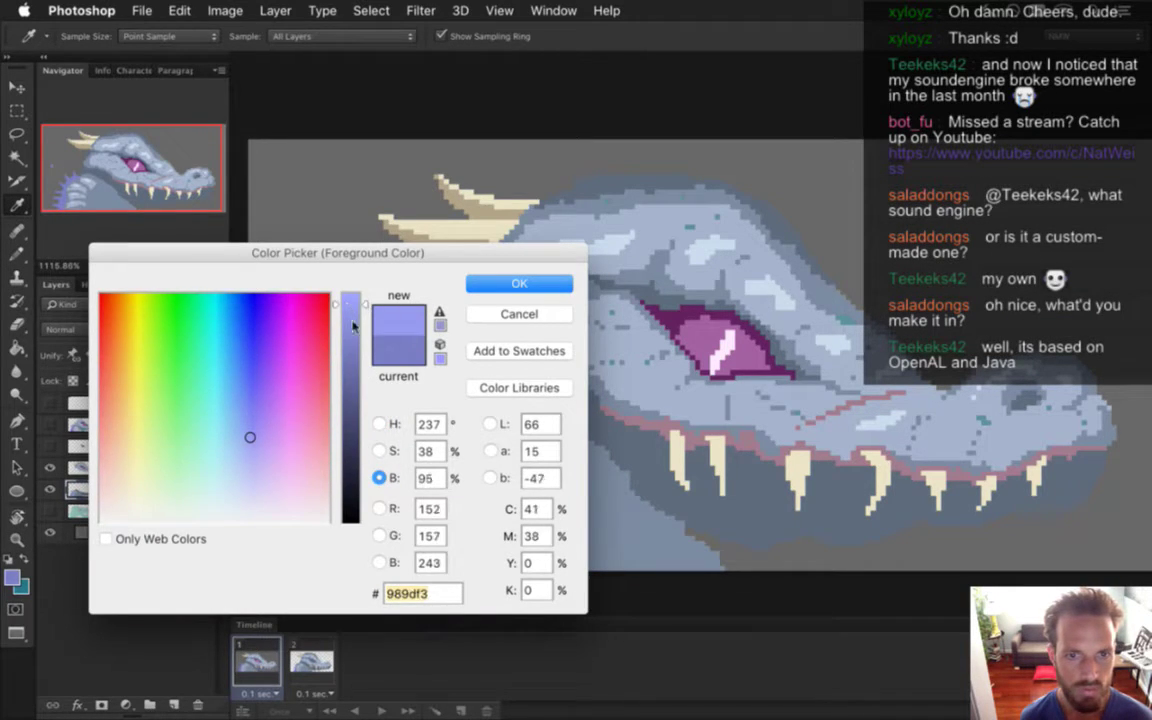
pyautogui.click(379, 451)
pyautogui.moveTo(352, 441); pyautogui.dragTo(352, 456)
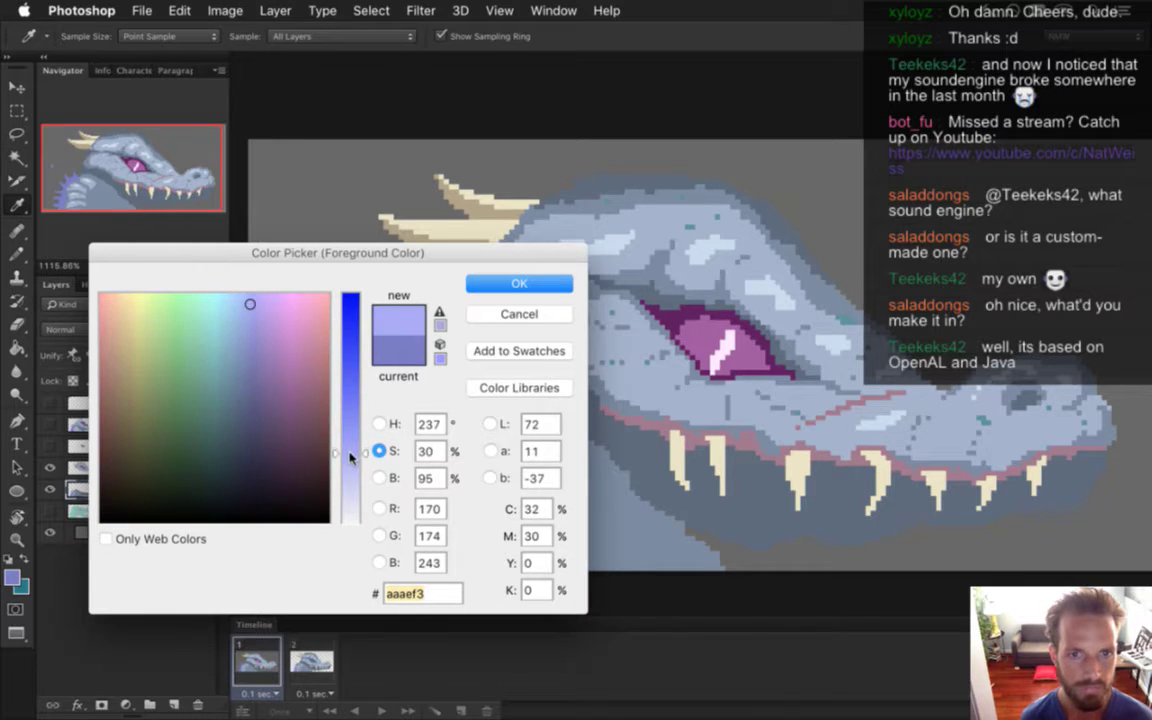
pyautogui.click(379, 424)
pyautogui.moveTo(364, 373)
pyautogui.mouseDown()
pyautogui.moveTo(375, 381)
pyautogui.moveTo(365, 370)
pyautogui.mouseUp()
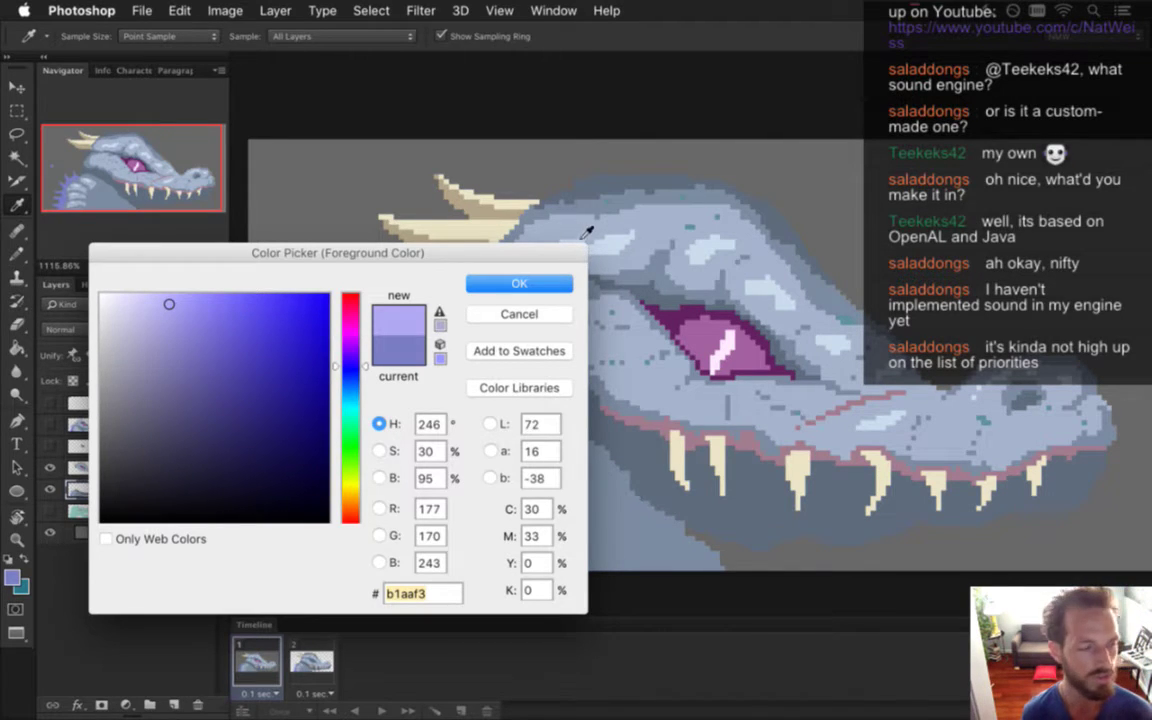
pyautogui.click(519, 283)
pyautogui.press('b')
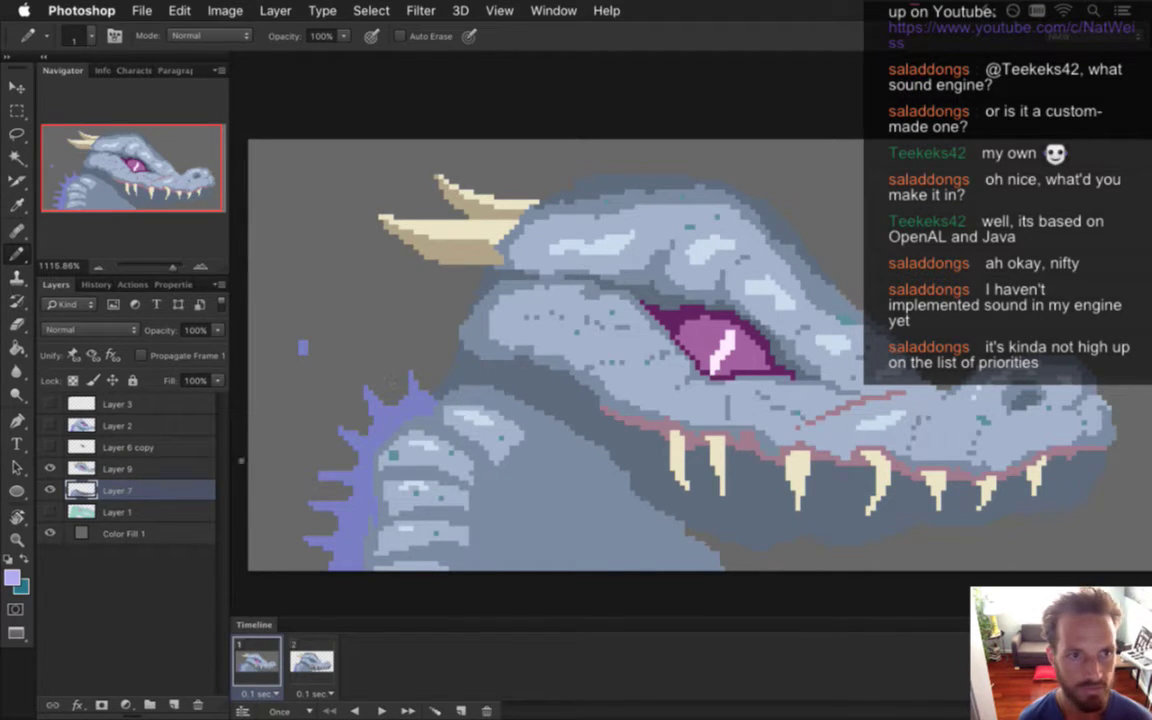
# Step: Select the purple spikes by colour, pencil lavender highlights inside, then deselect
pyautogui.press('w')
pyautogui.click(360, 390)
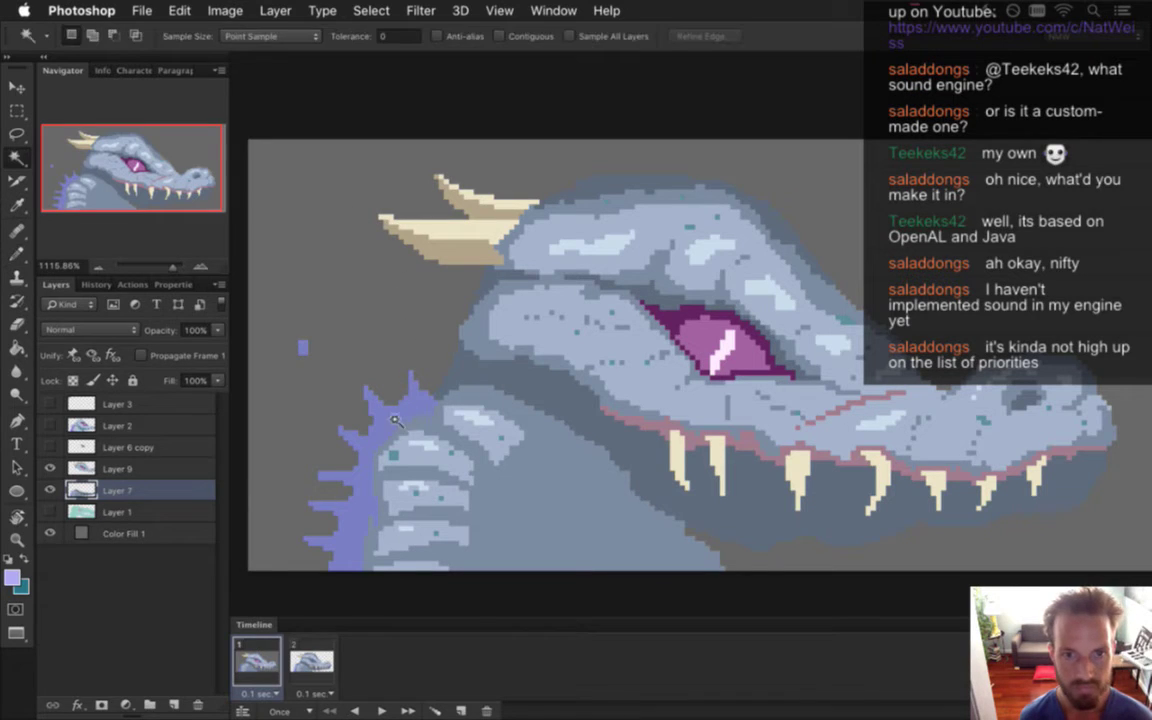
pyautogui.press('b')
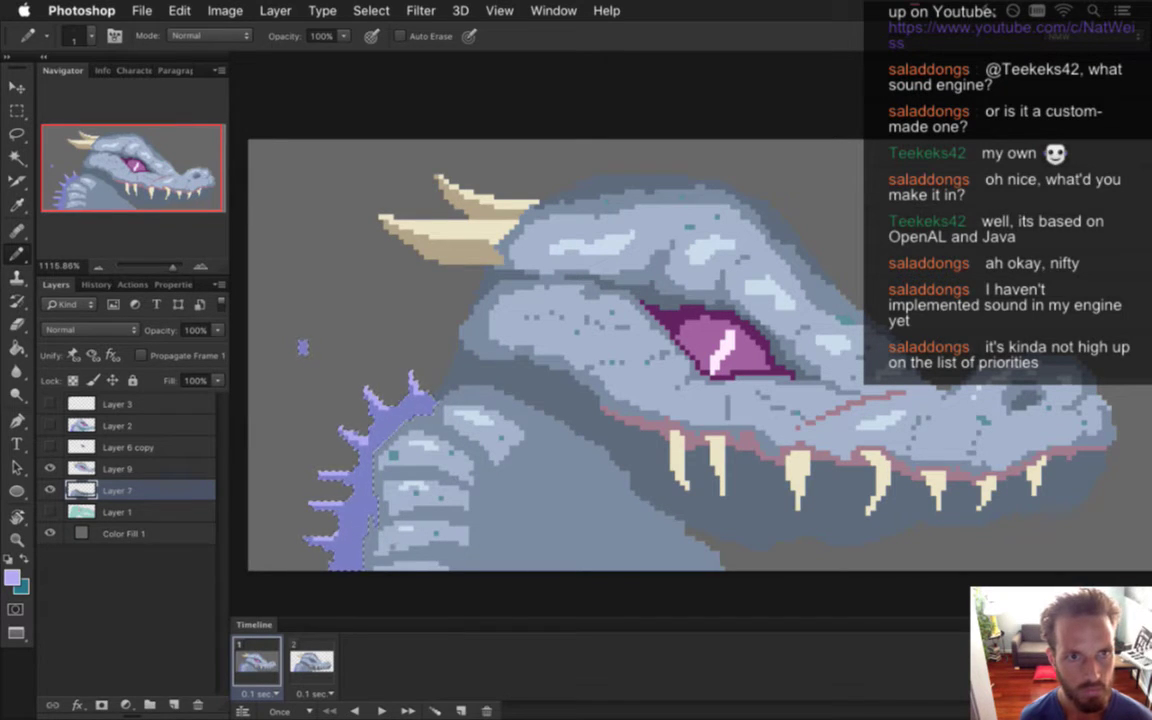
pyautogui.hotkey('ctrl', 'd')
# Step: Hide the grey Color Fill 1 background, render IceBoss.png, and run Songbringer in Xcode
pyautogui.press('e')
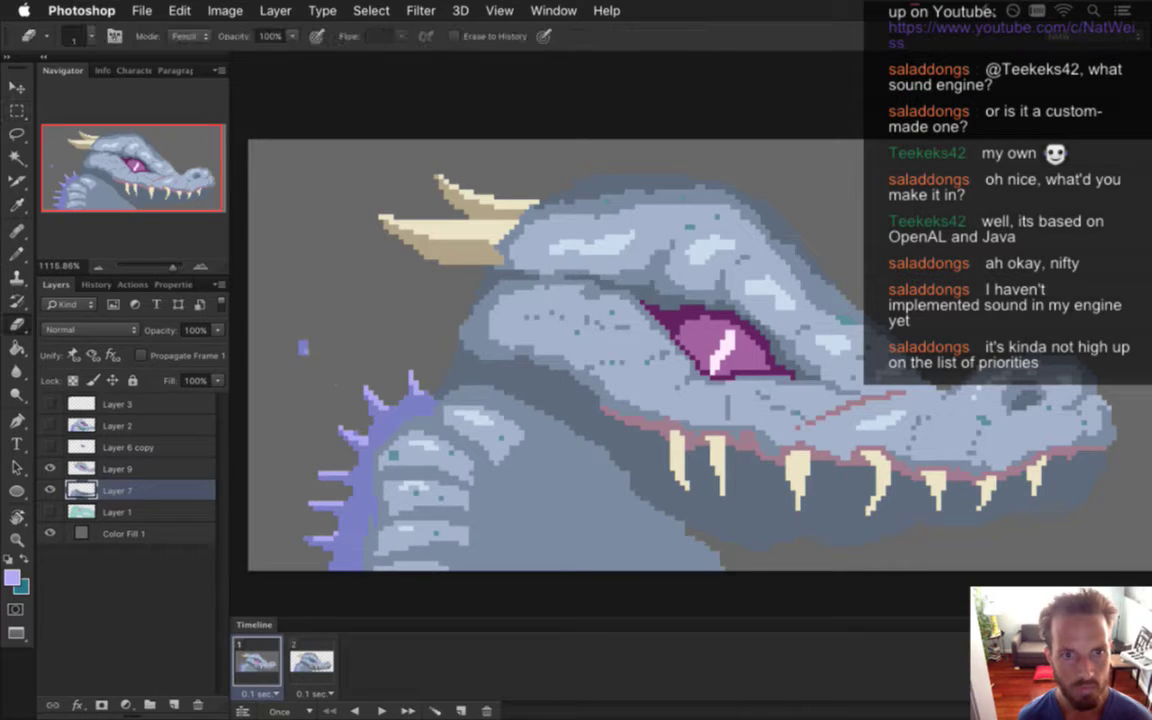
pyautogui.click(50, 533)
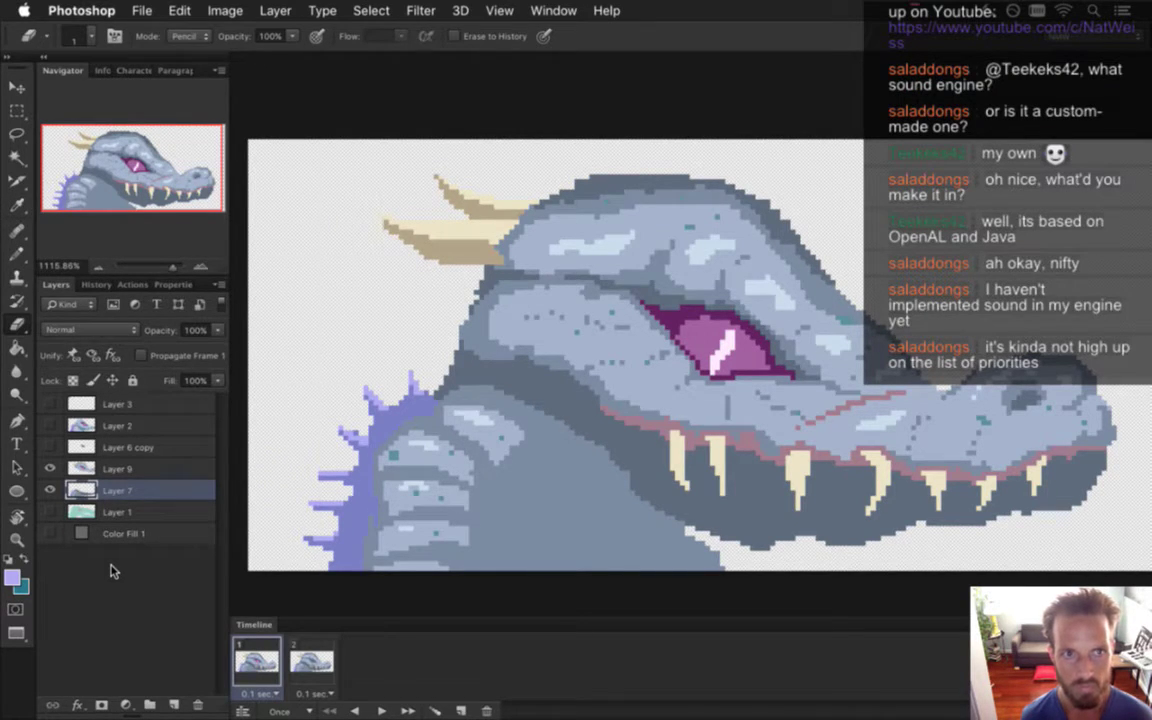
pyautogui.press('super+alt+shift+r')
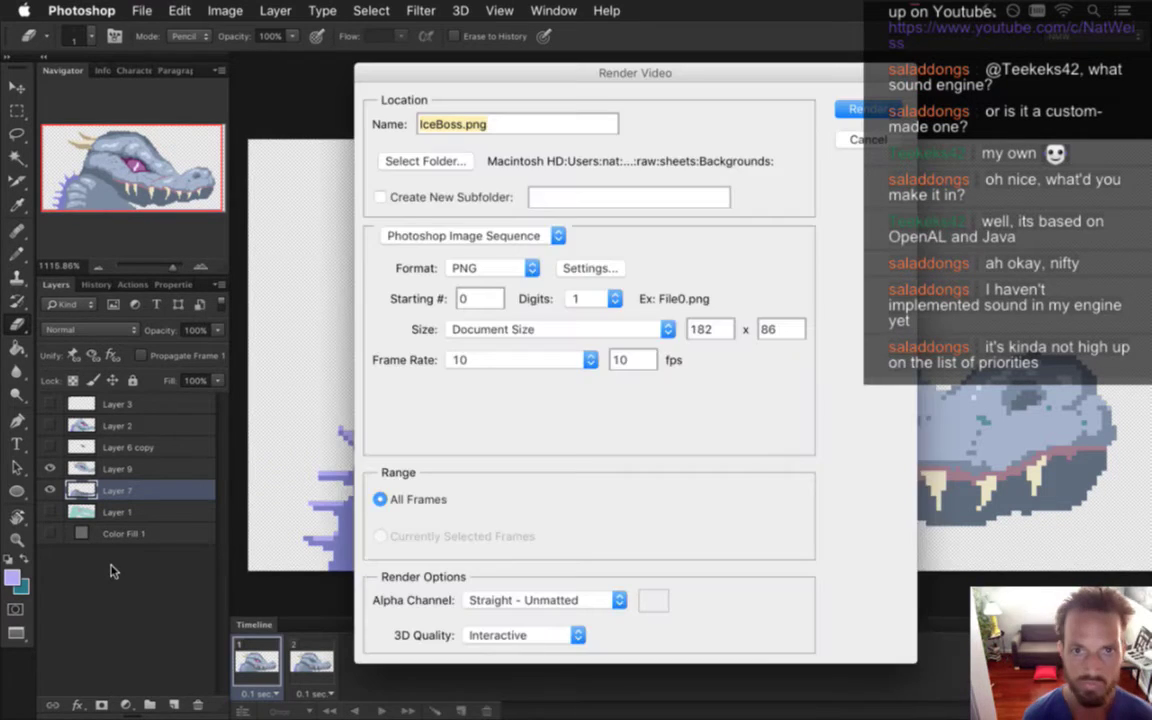
pyautogui.press('Return')
pyautogui.press('Return')
pyautogui.press('super+Tab')
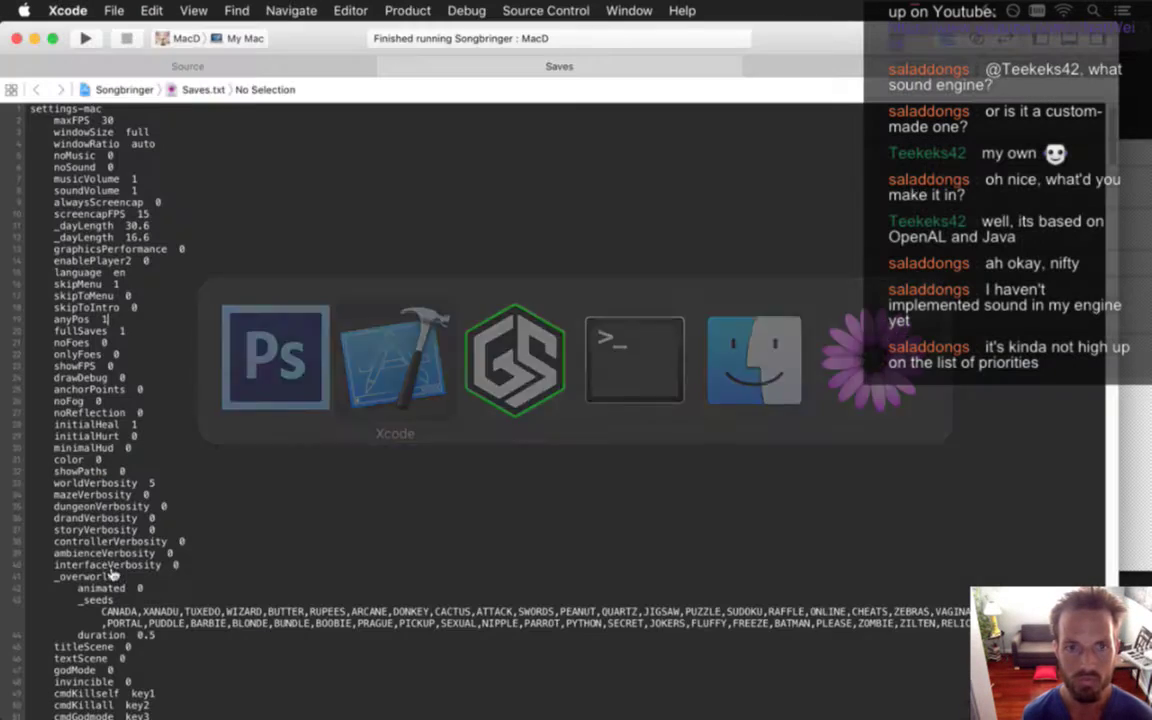
pyautogui.press('super+r')
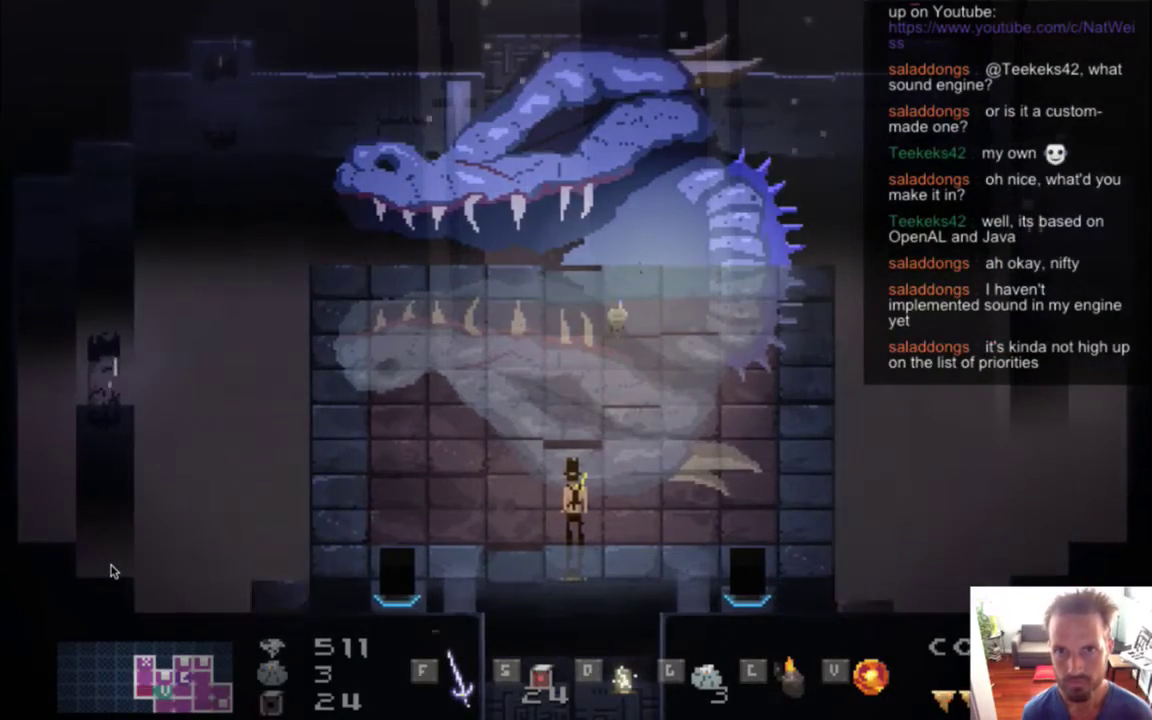
# Step: Dodge the beam and slash at the spirits, moving the hero left and right
pyautogui.press('d')
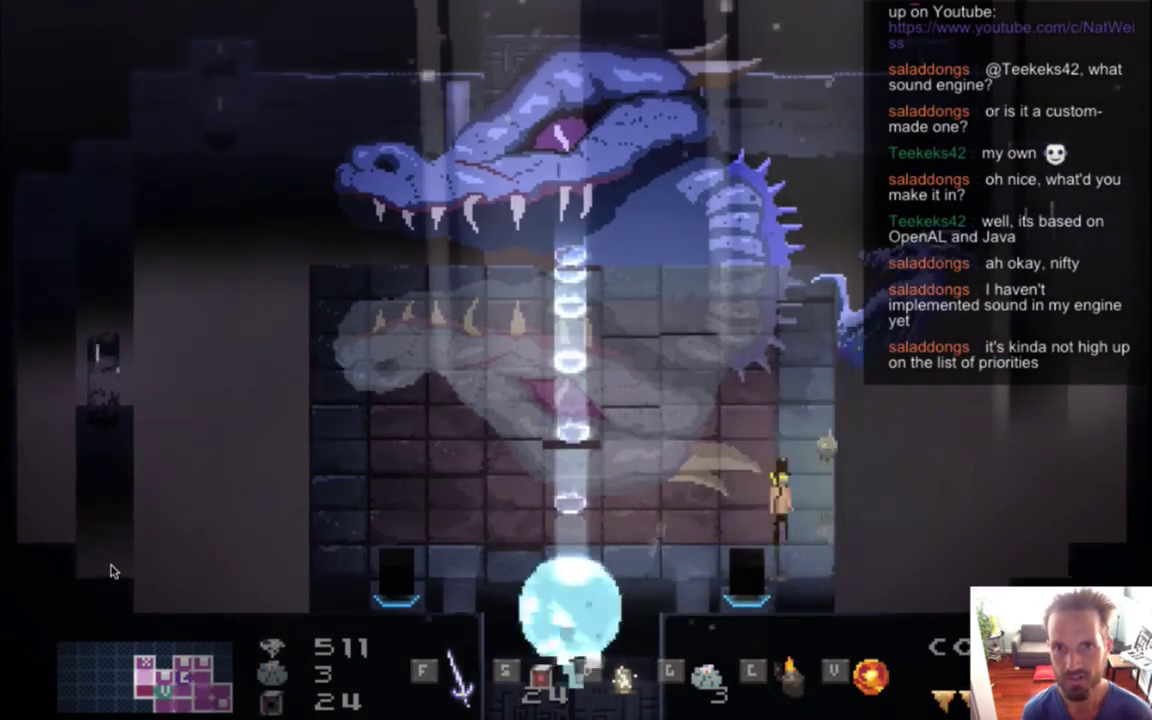
pyautogui.press('a')
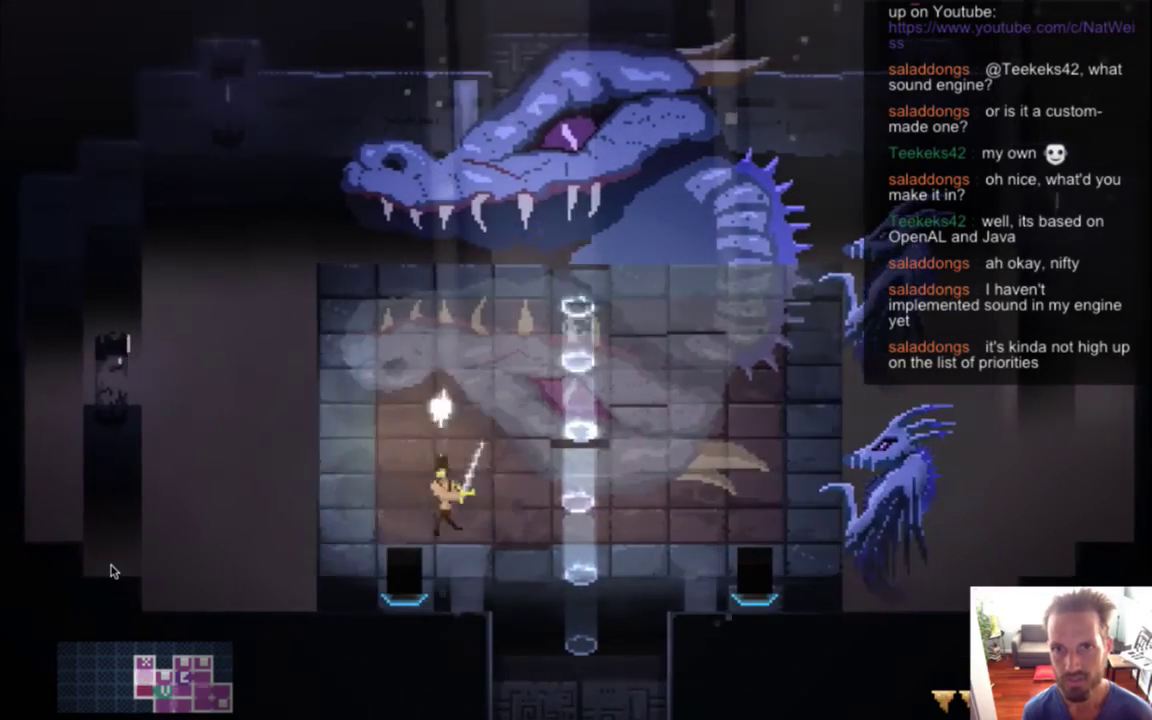
pyautogui.press('d')
pyautogui.press('d')
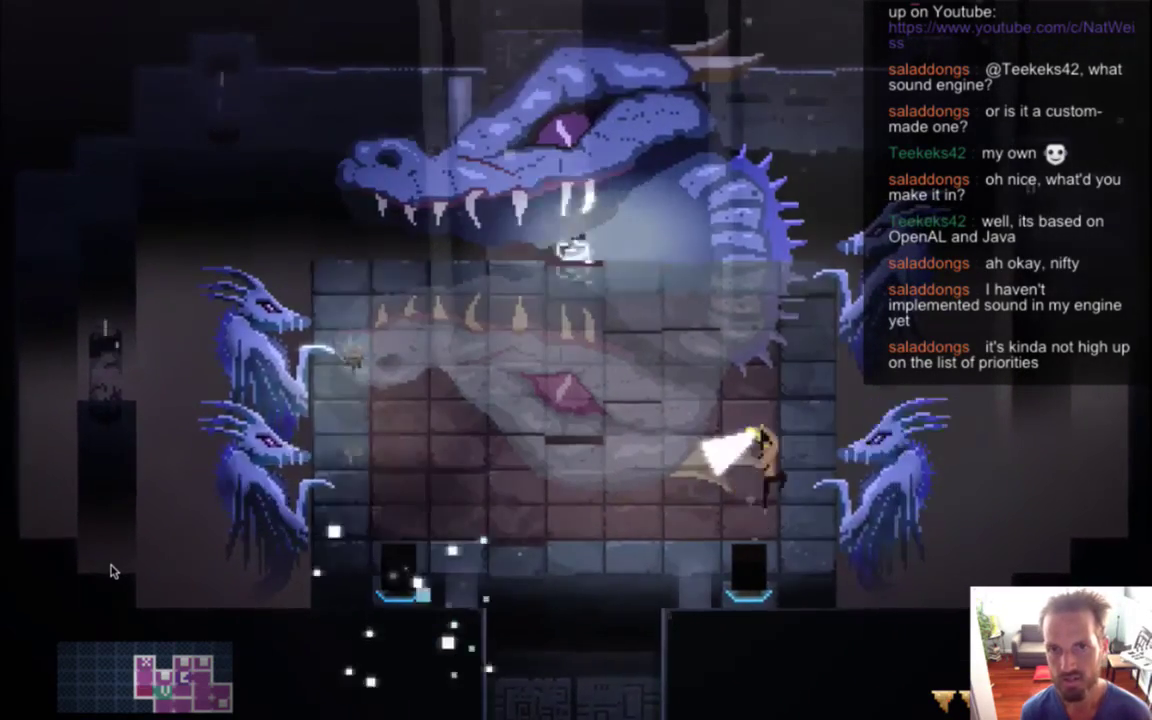
pyautogui.press('a')
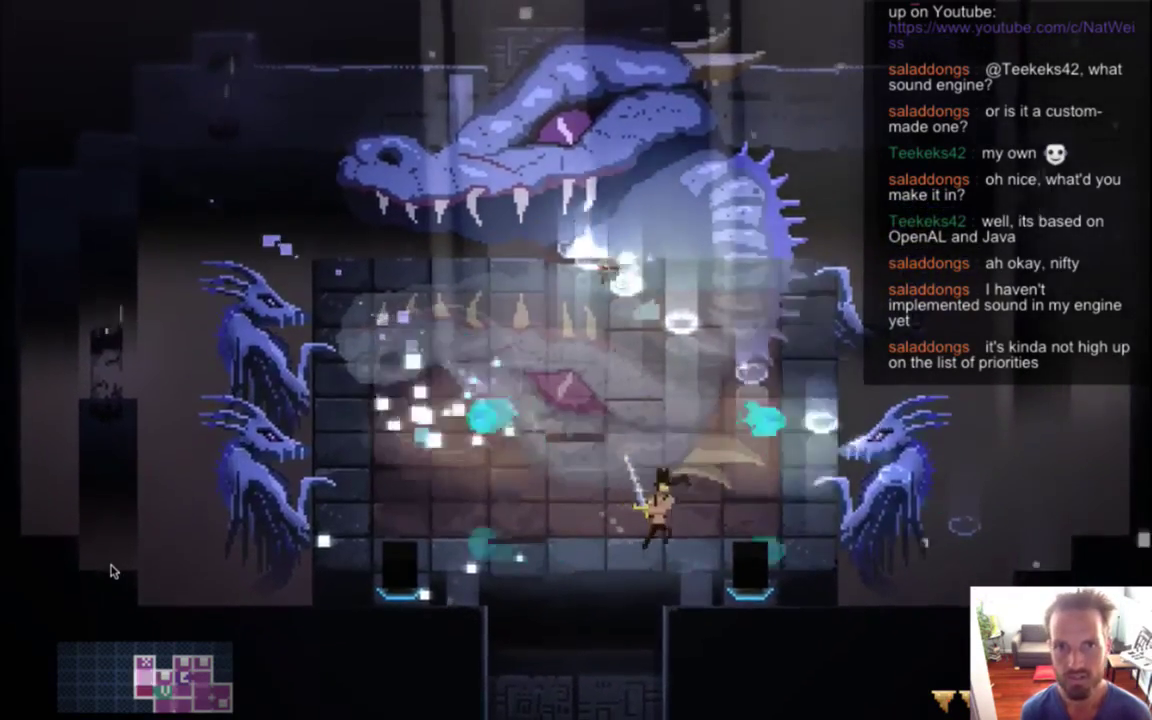
pyautogui.press('a')
pyautogui.press('d')
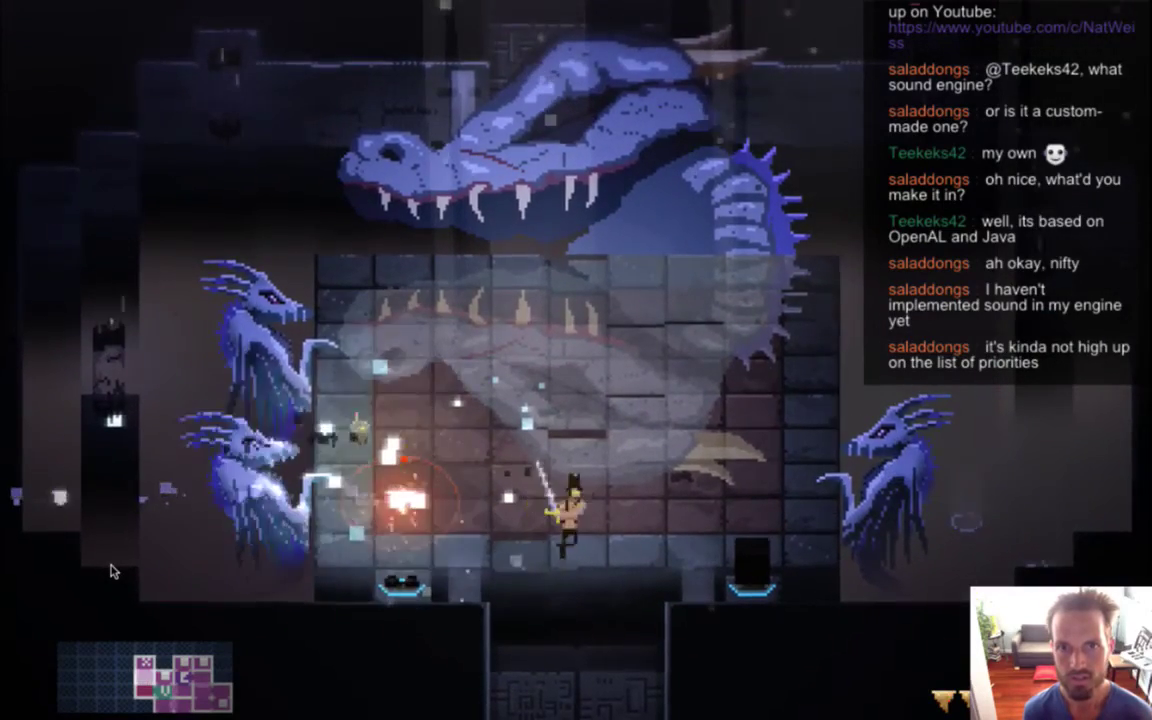
pyautogui.press('a')
pyautogui.press('d')
pyautogui.press('a')
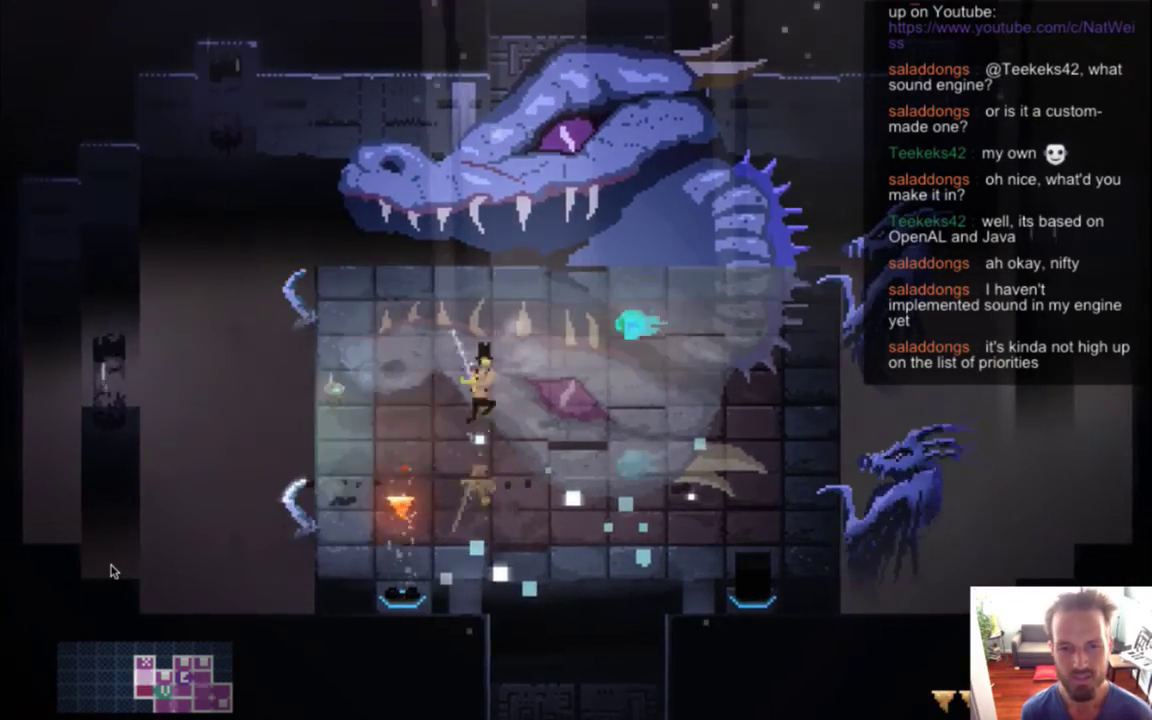
# Step: Attack the boss across the room from wall to wall, then return to Xcode
pyautogui.press('d')
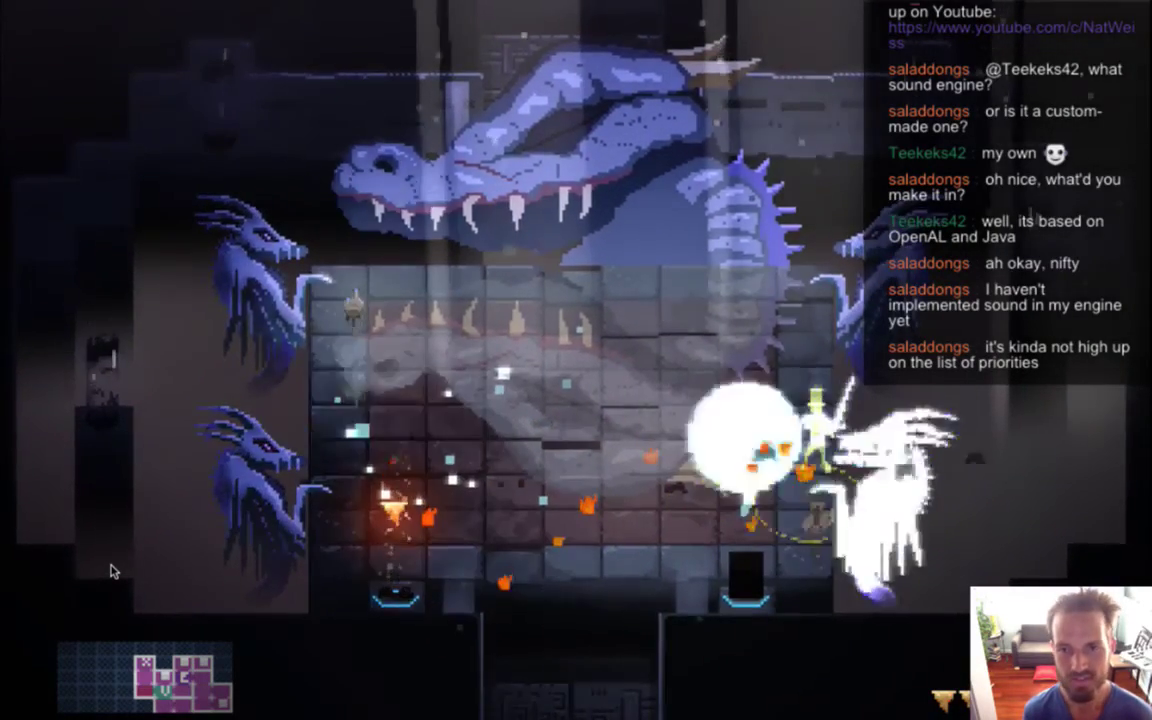
pyautogui.press('d')
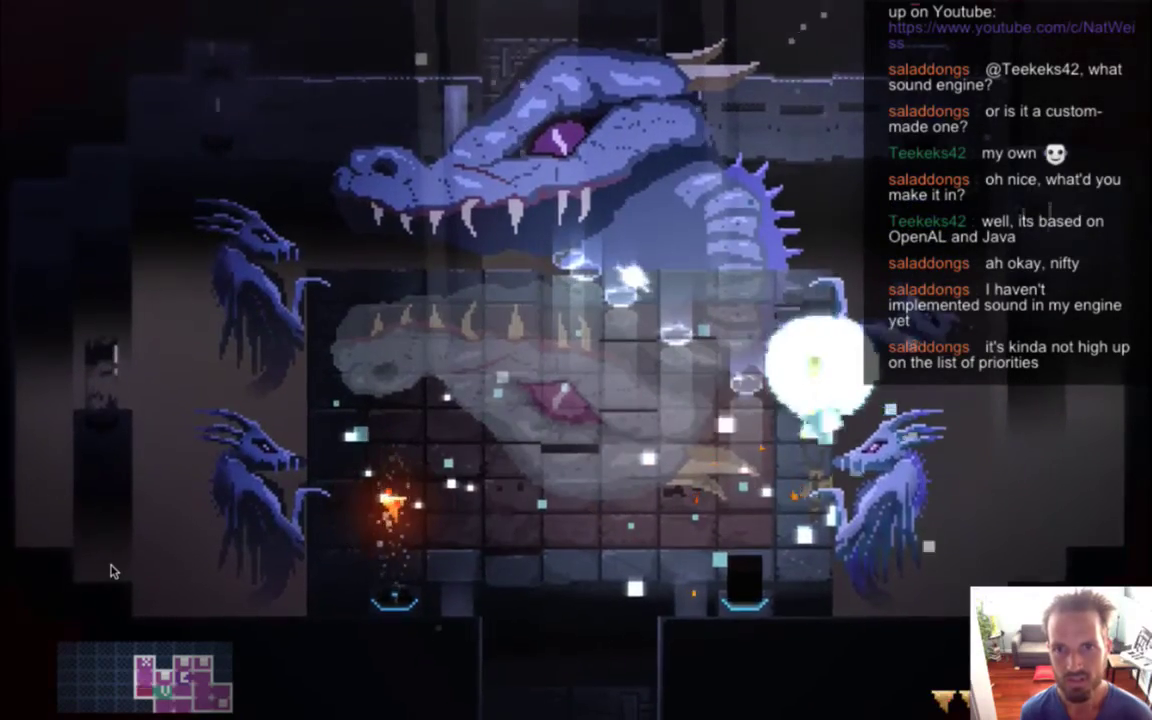
pyautogui.press('a')
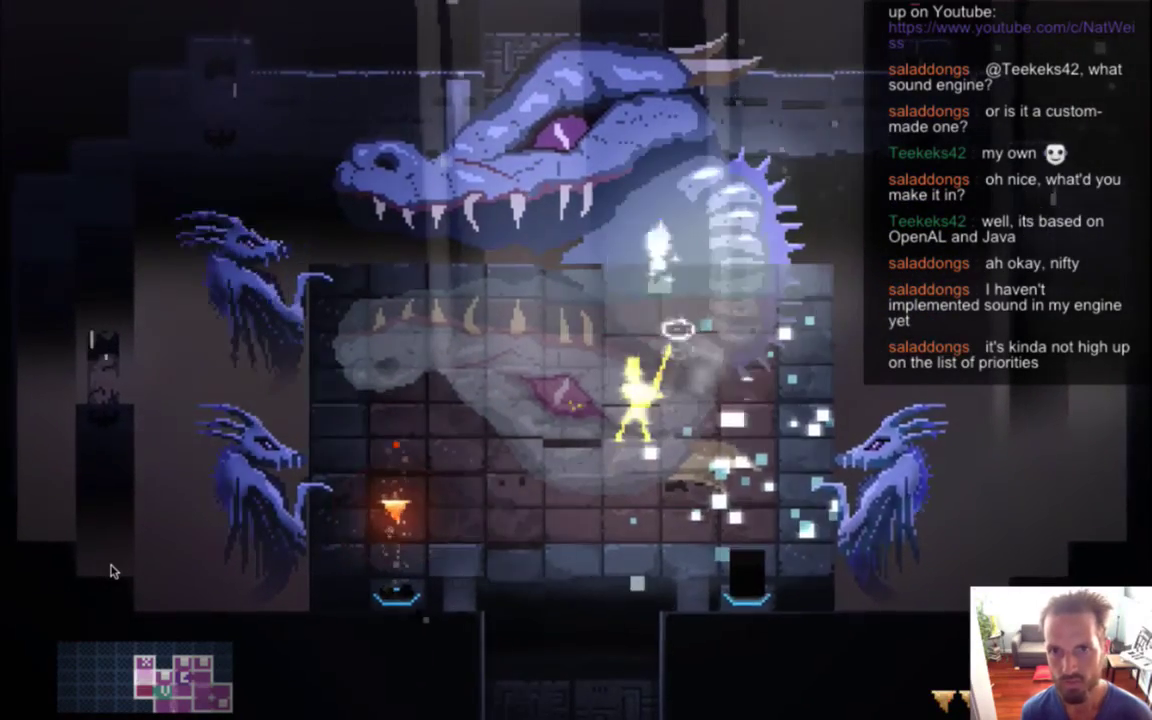
pyautogui.press('a')
pyautogui.press('d')
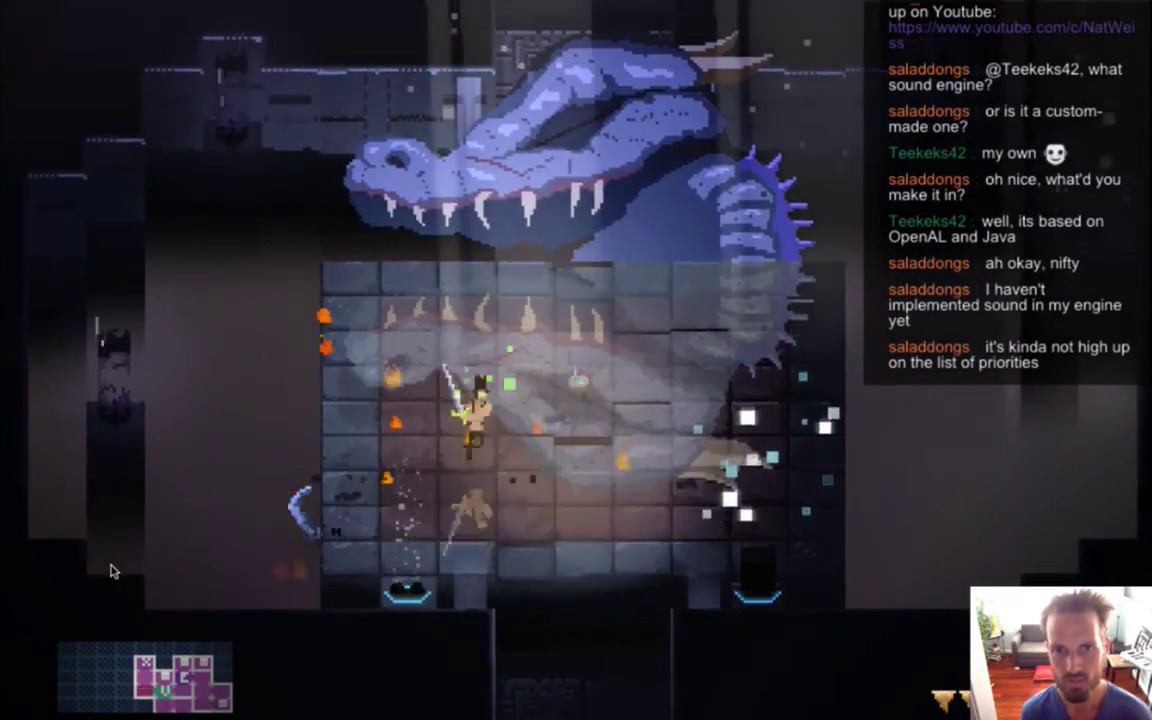
pyautogui.press('a')
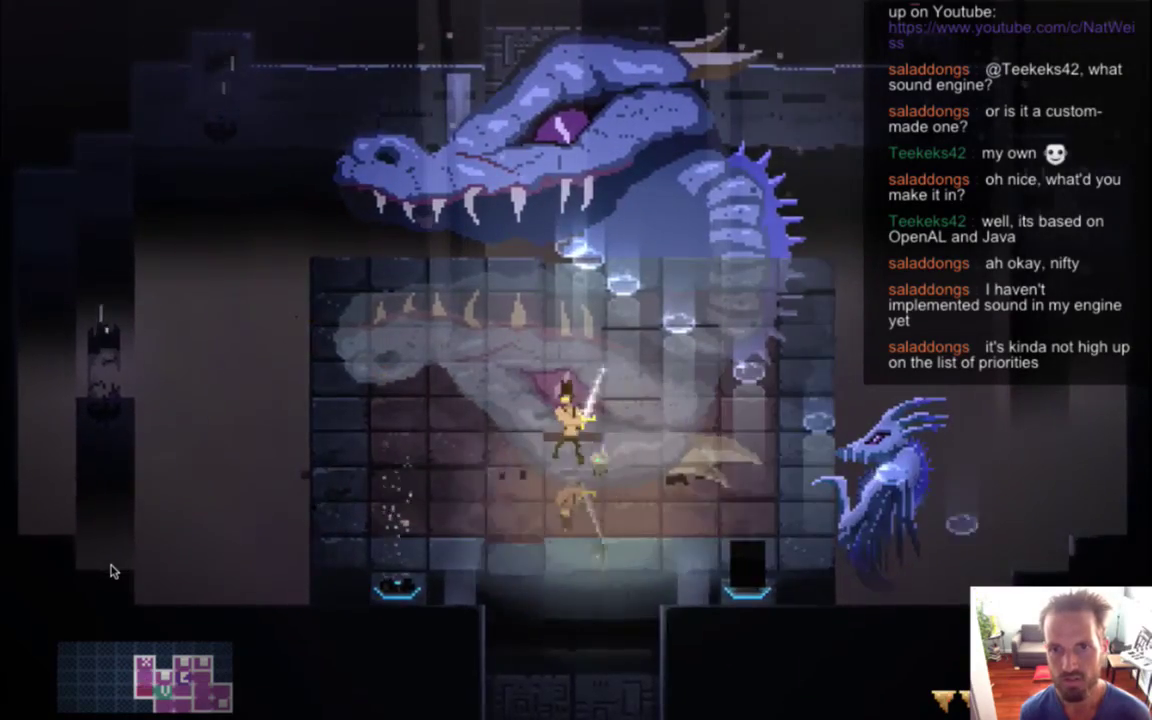
pyautogui.press('d')
pyautogui.press('a')
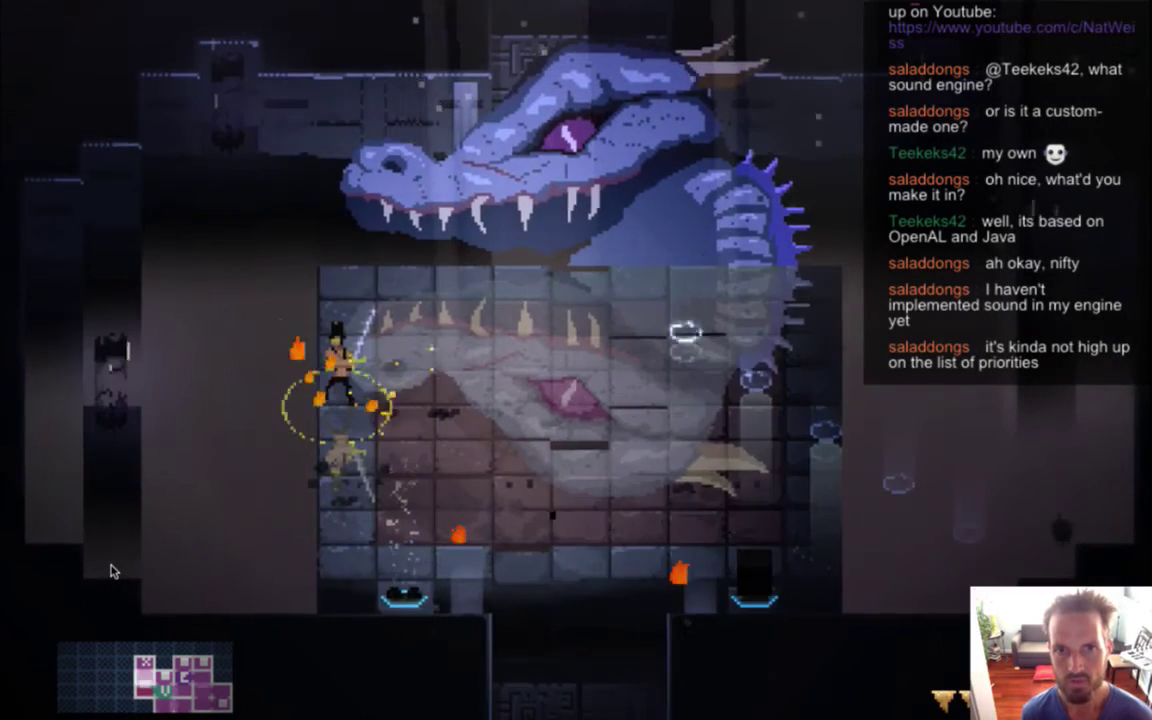
pyautogui.press('super+Tab')
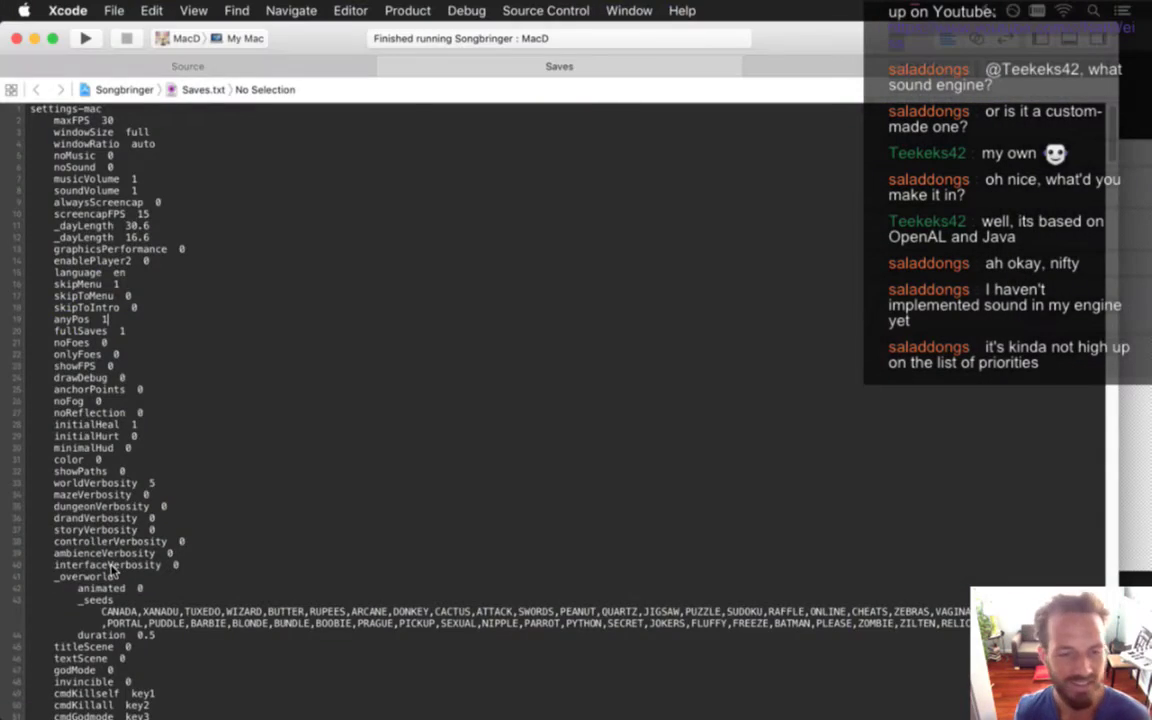
# Step: Back in Photoshop, show the dark grey backdrop and toggle Layer 7 to compare
pyautogui.press('super+Tab')
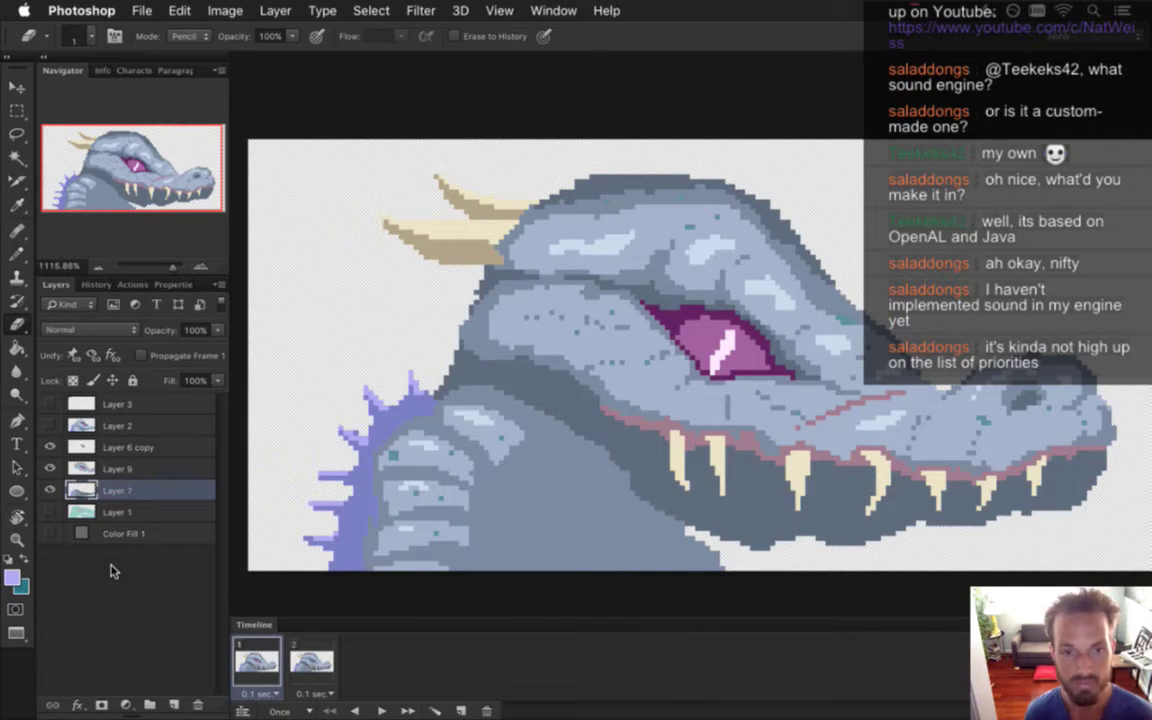
pyautogui.click(50, 533)
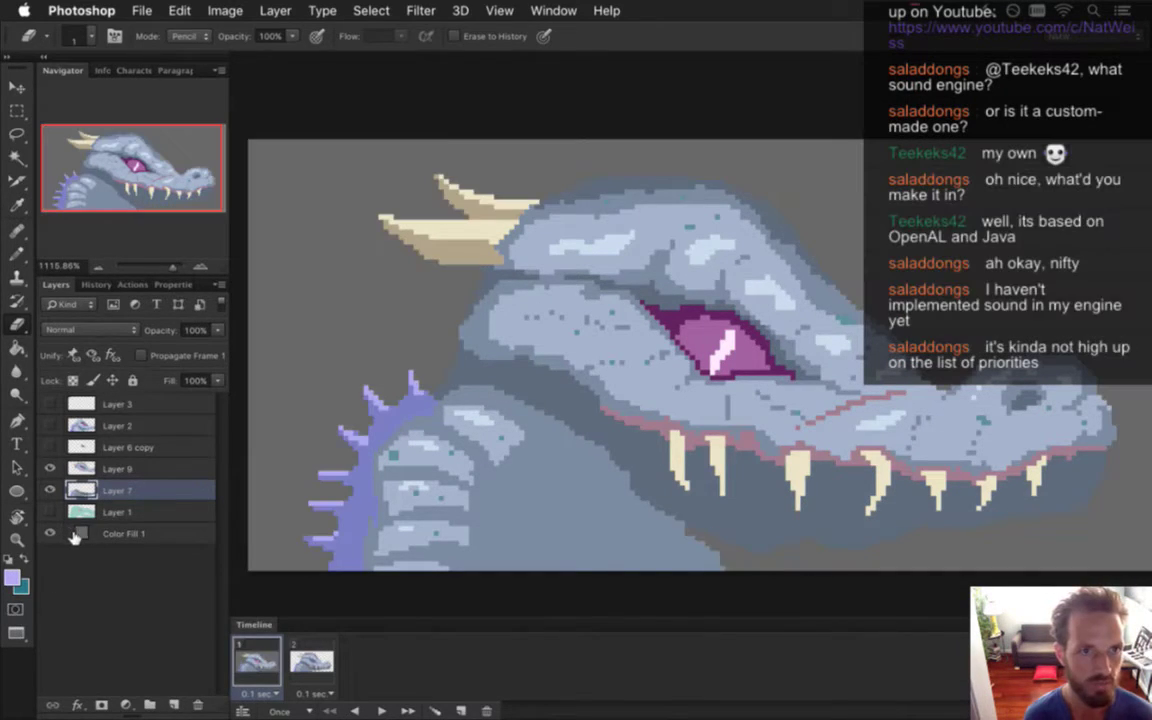
pyautogui.click(50, 490)
pyautogui.click(50, 490)
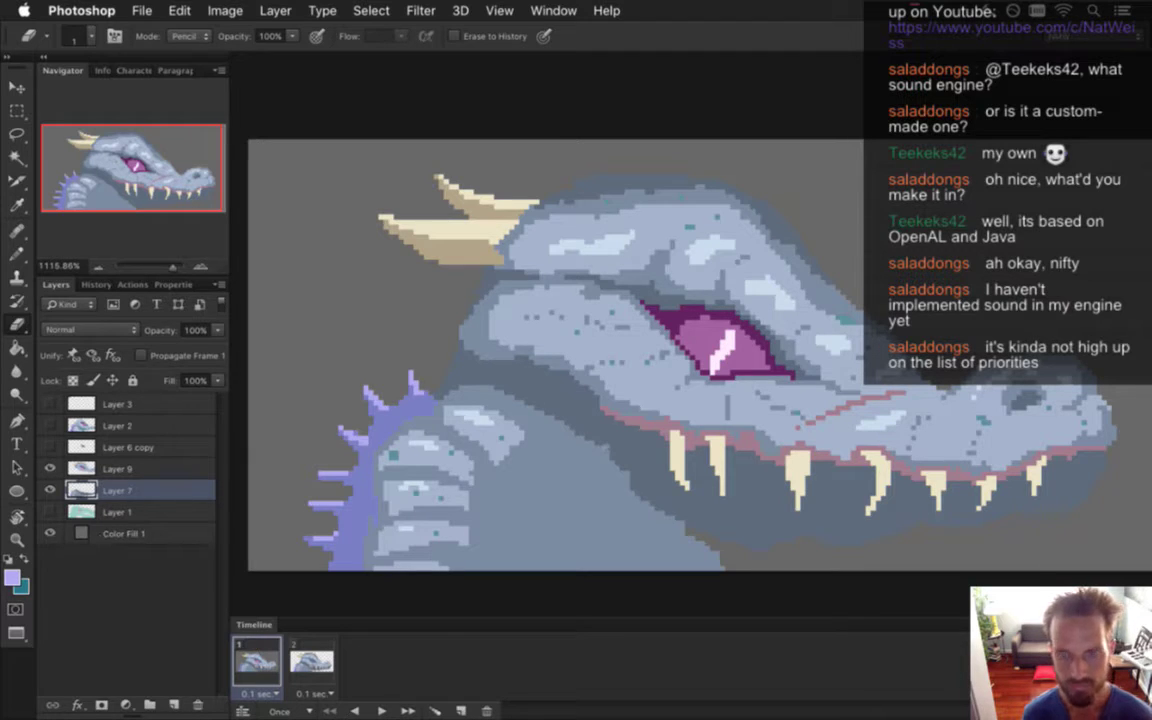
# Step: Sample a blue-grey from the dragon and draw dark pixels along the lower jaw
pyautogui.press('i')
pyautogui.click(616, 441)
pyautogui.press('b')
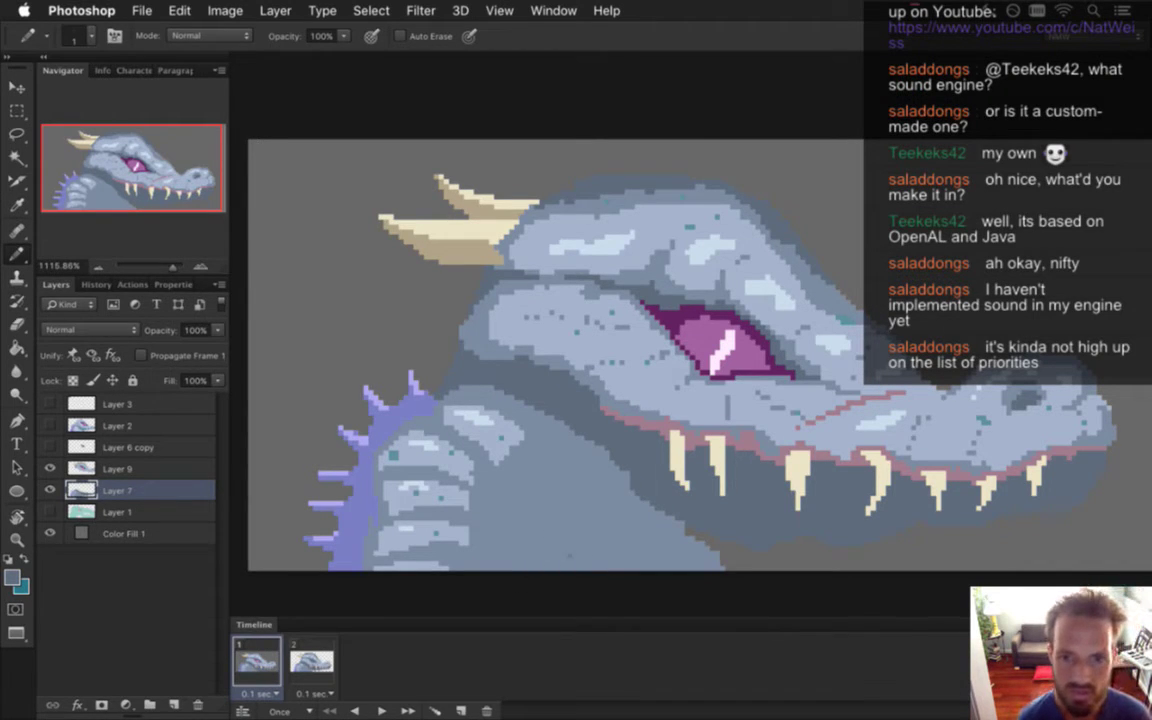
pyautogui.moveTo(565, 540)
pyautogui.mouseDown()
pyautogui.moveTo(550, 522)
pyautogui.moveTo(566, 585)
pyautogui.moveTo(555, 525)
pyautogui.moveTo(525, 500)
pyautogui.moveTo(530, 512)
pyautogui.mouseUp()
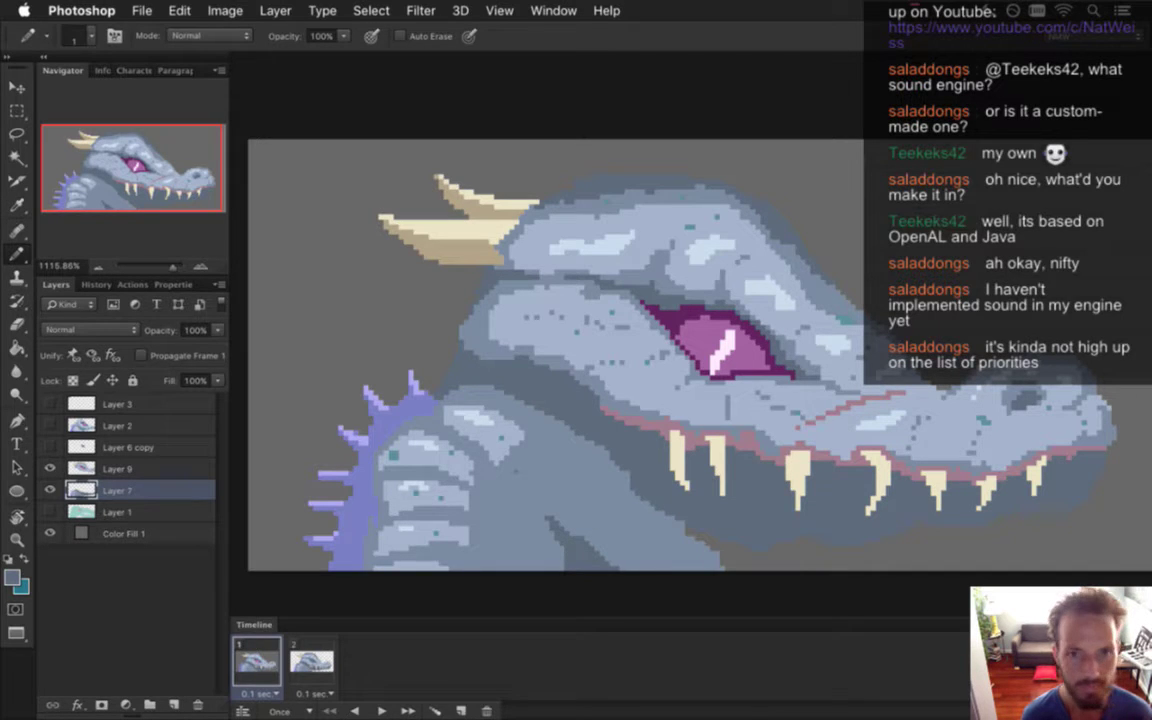
# Step: Select the grey lower-neck region by colour with the Magic Wand
pyautogui.press('w')
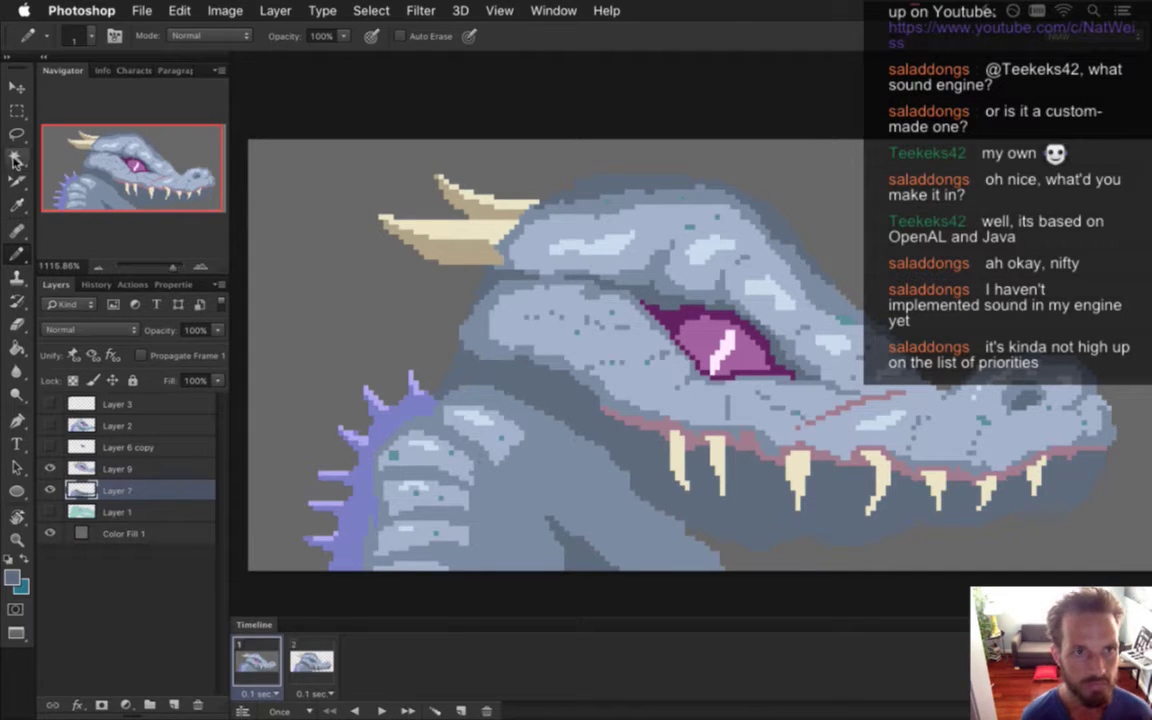
pyautogui.click(576, 528)
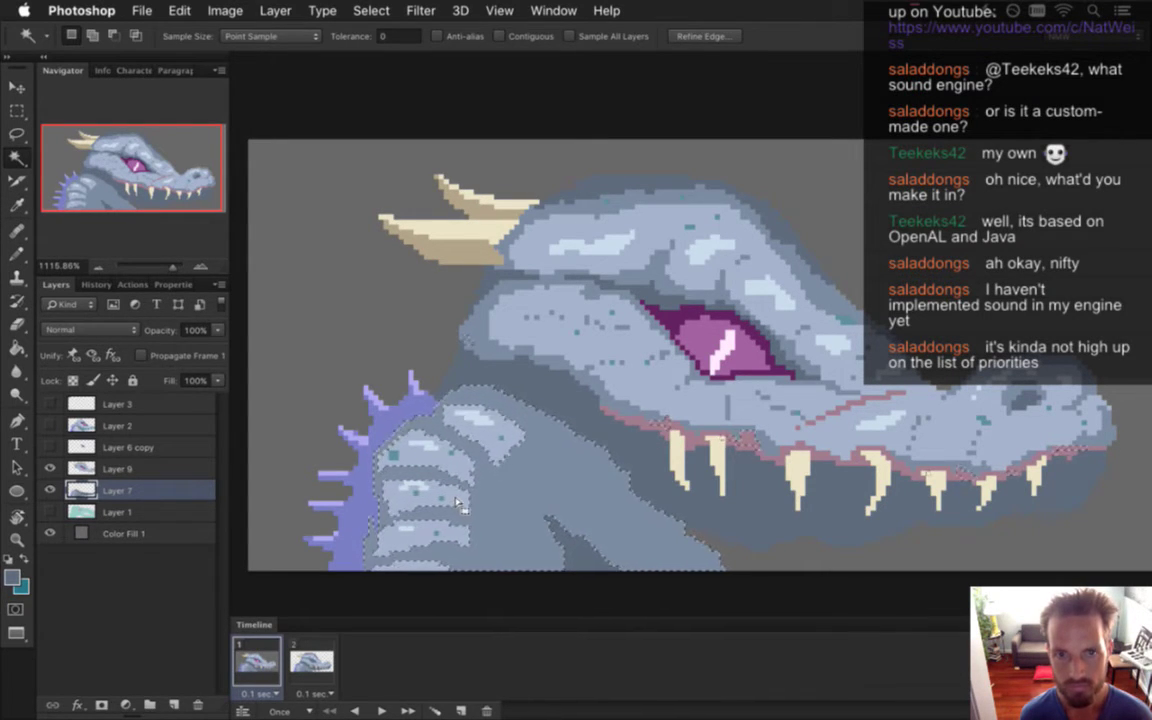
pyautogui.press('b')
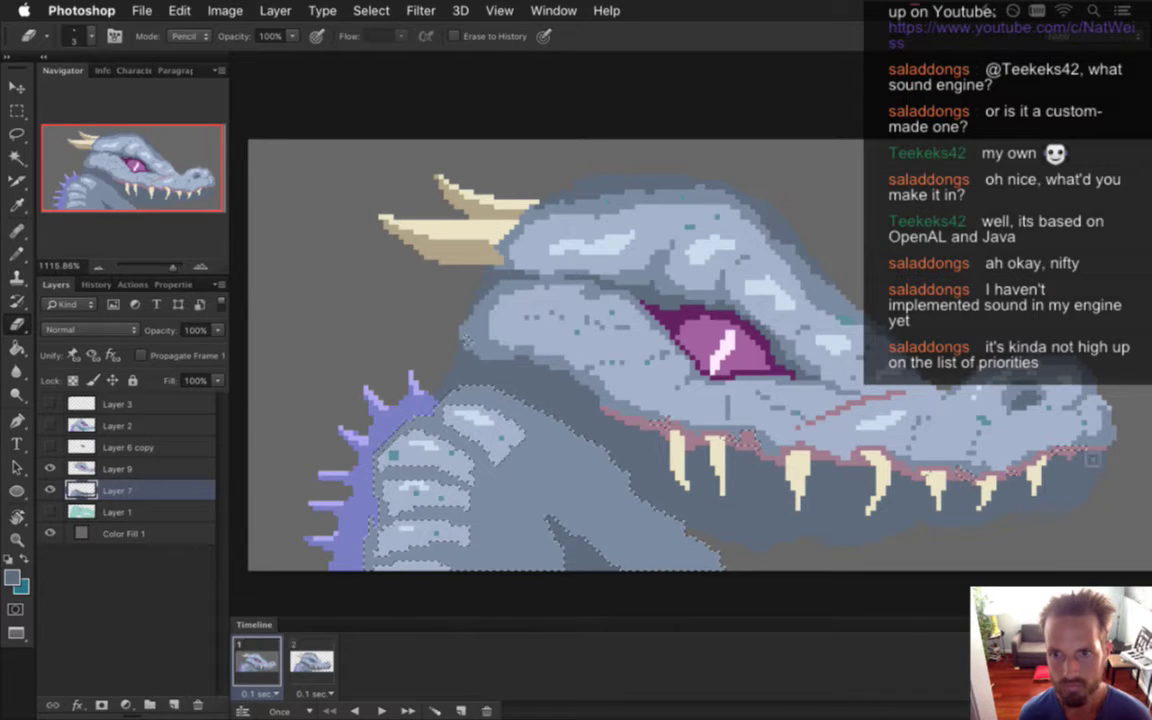
# Step: Cycle through the marquee, wand and eraser tools, then clear the selection
pyautogui.press('m')
pyautogui.press('w')
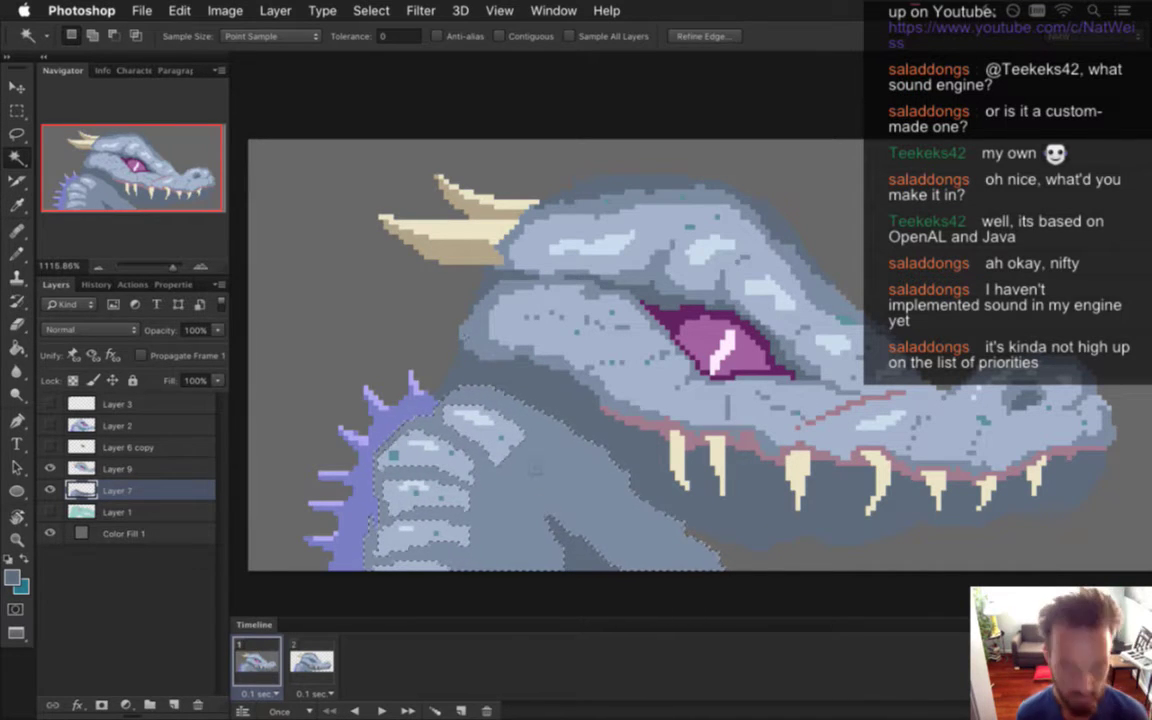
pyautogui.press('e')
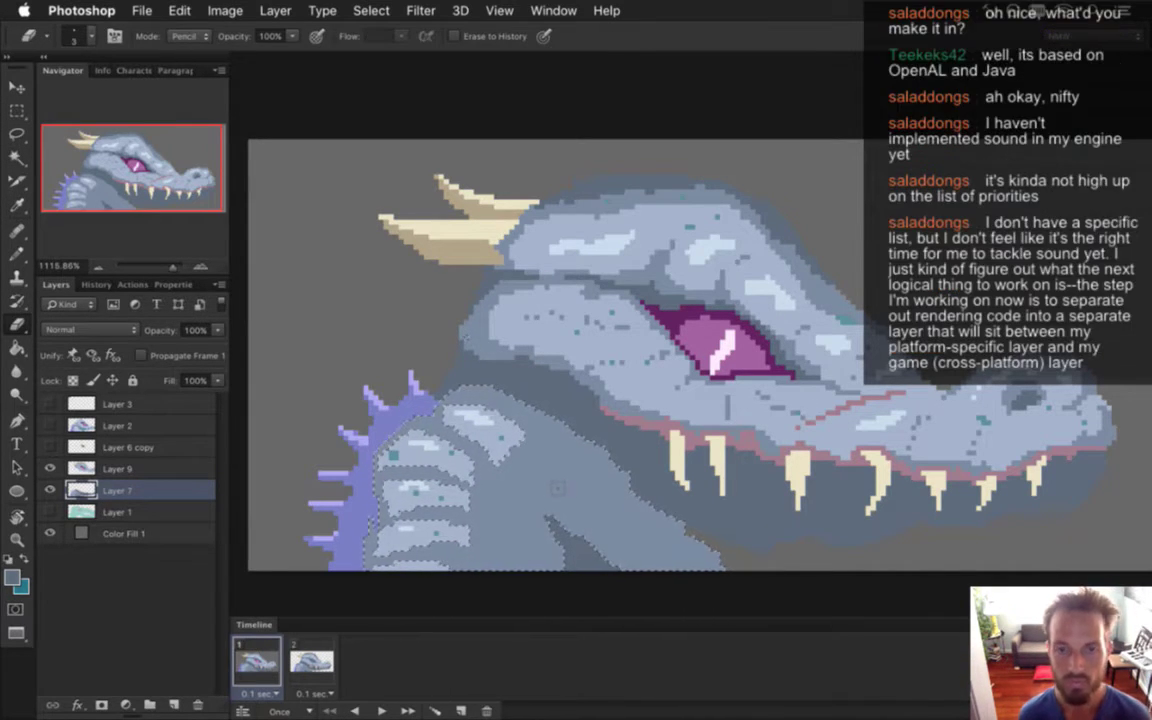
pyautogui.press('m')
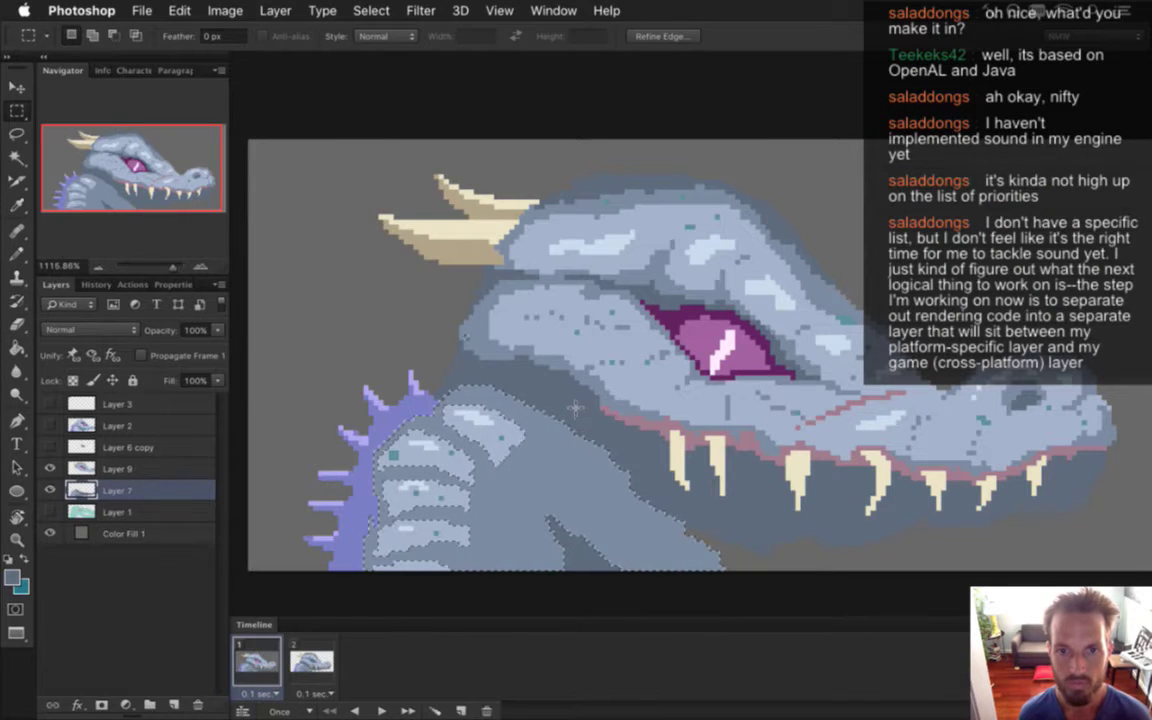
pyautogui.hotkey('ctrl', 'd')
# Step: Reselect the grey lower-body region and sample a neck blue-grey for the pencil
pyautogui.press('l')
pyautogui.press('w')
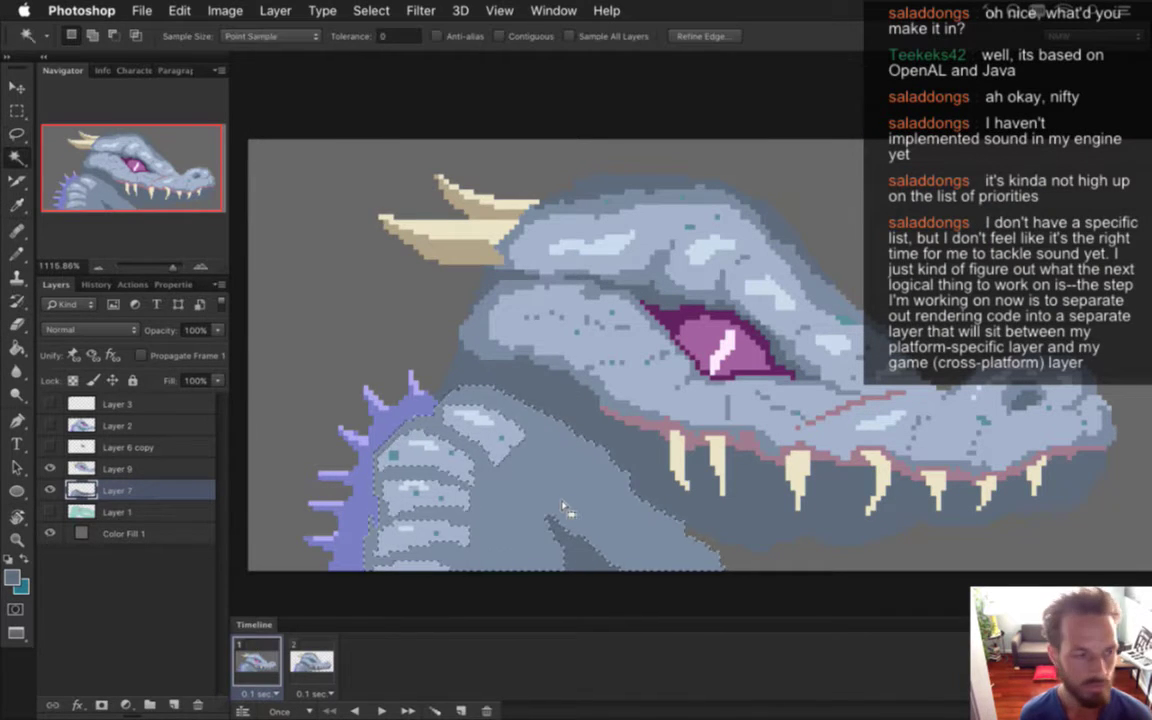
pyautogui.click(556, 478)
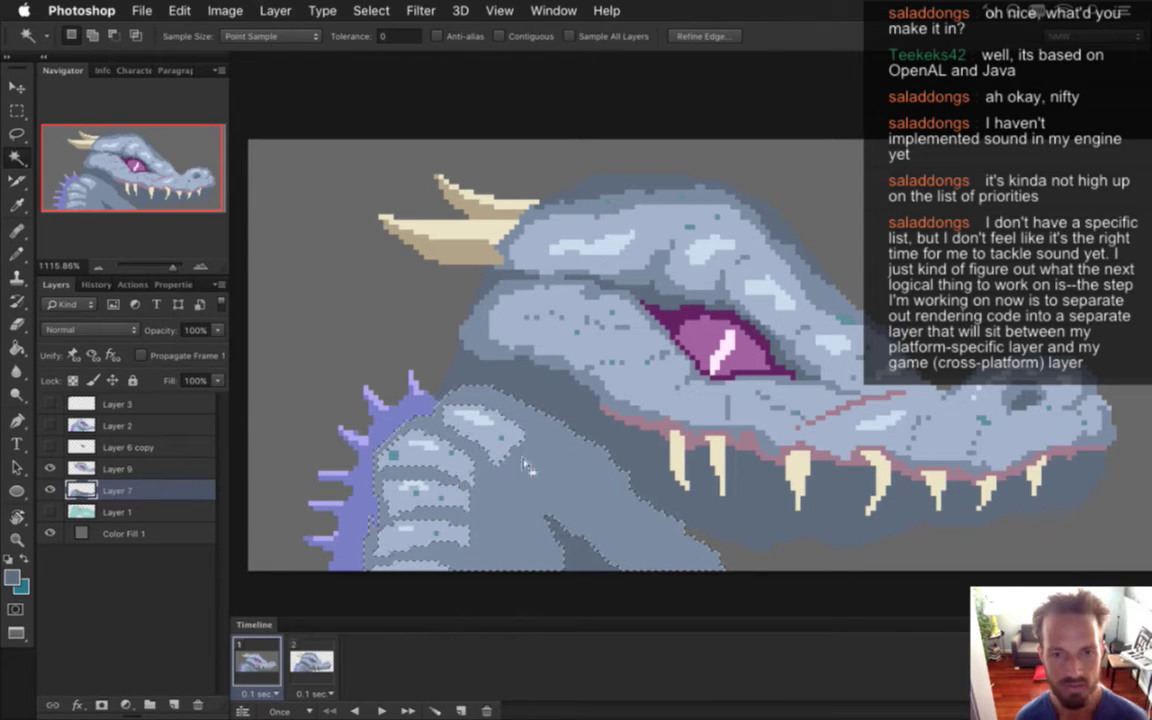
pyautogui.press('i')
pyautogui.click(553, 403)
pyautogui.press('b')
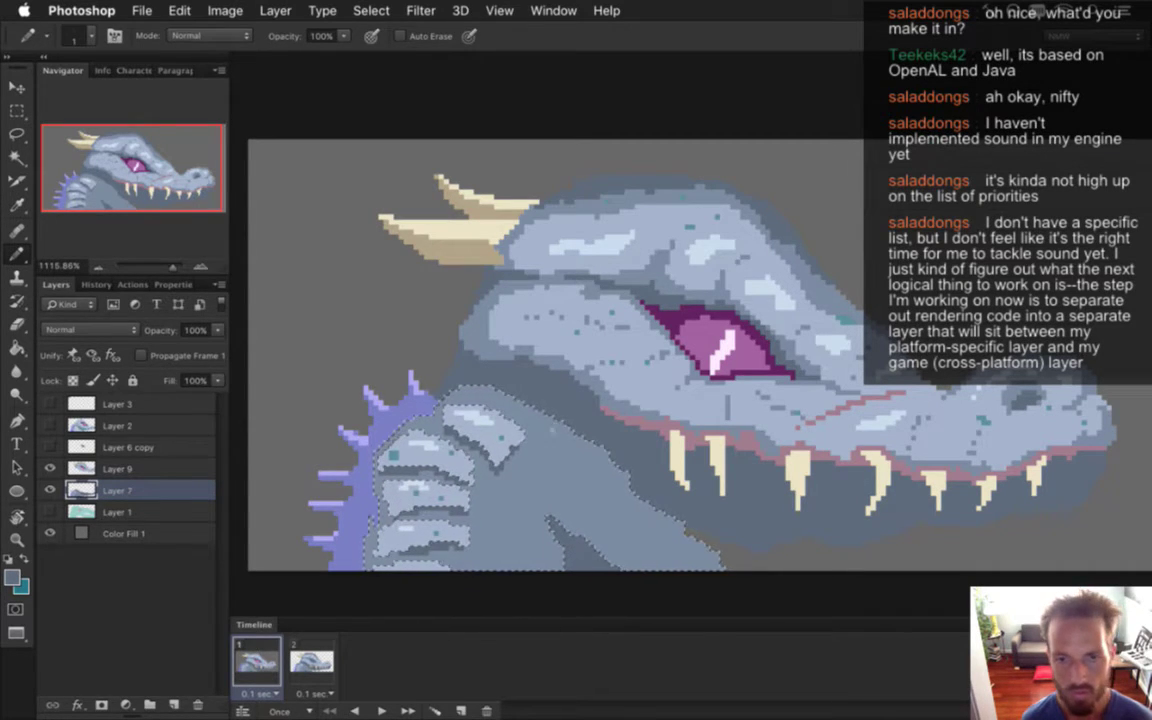
# Step: Sample a lighter grey from the neck and pencil highlight pixels onto the neck scales, undoing a mistake
pyautogui.keyDown('alt'); pyautogui.click(514, 437); pyautogui.keyUp('alt')
pyautogui.press('m')
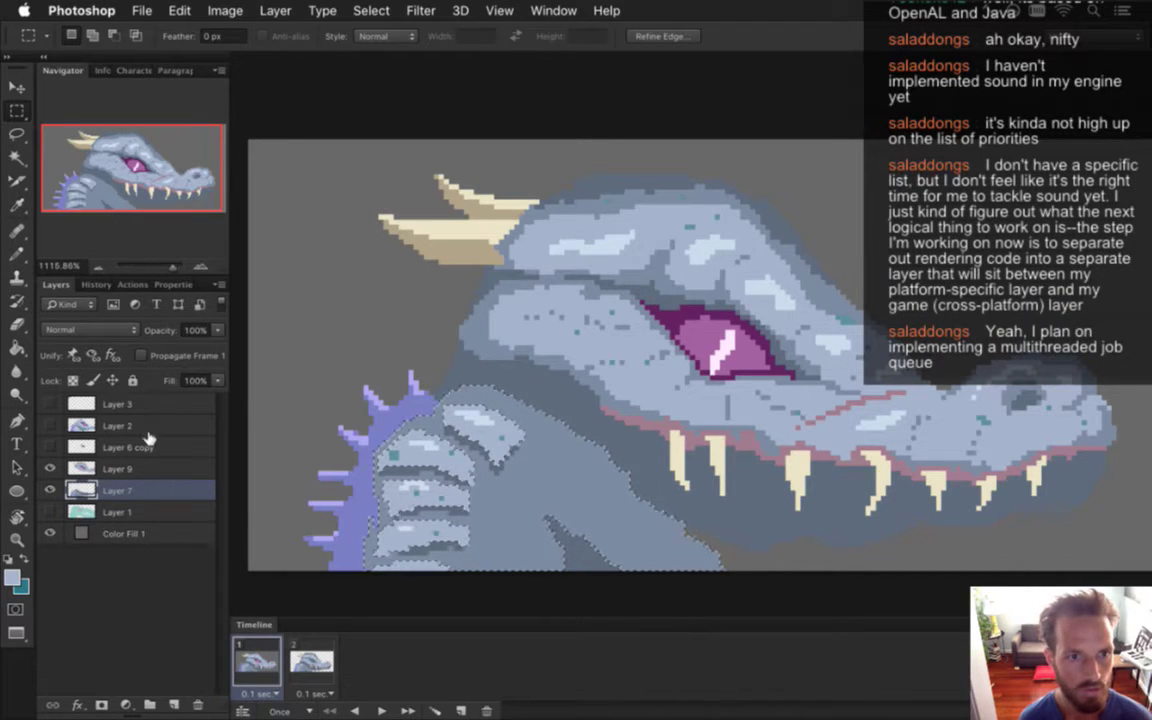
pyautogui.press('b')
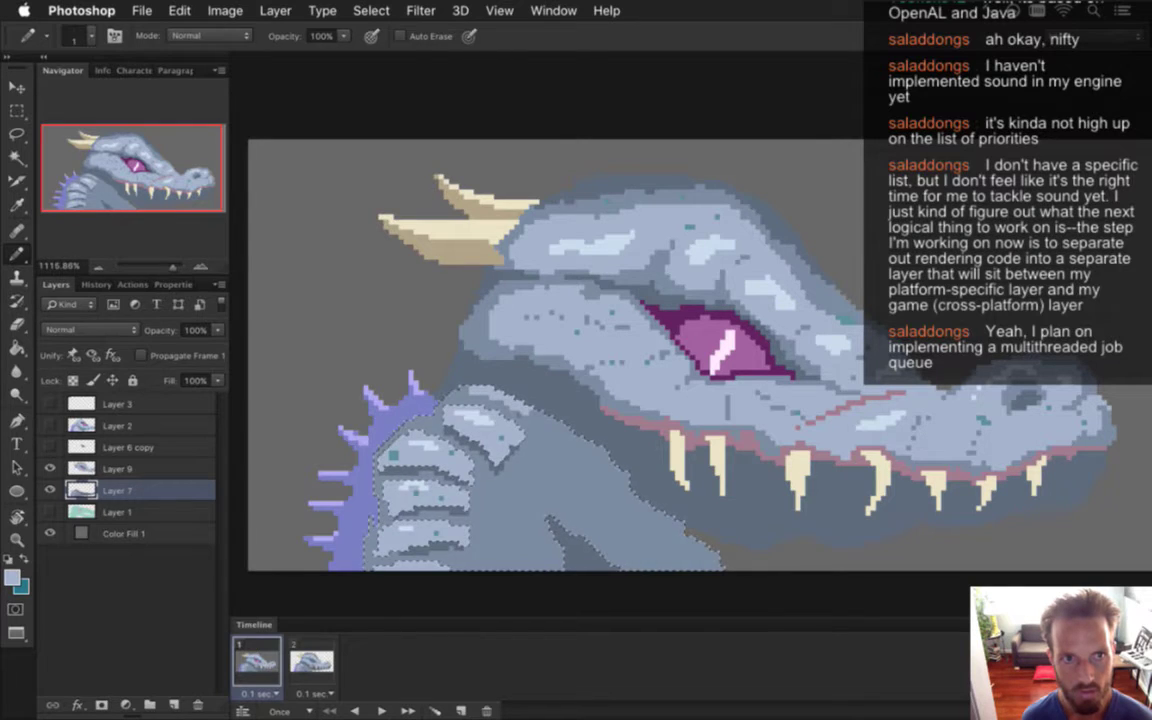
pyautogui.press('super+z')
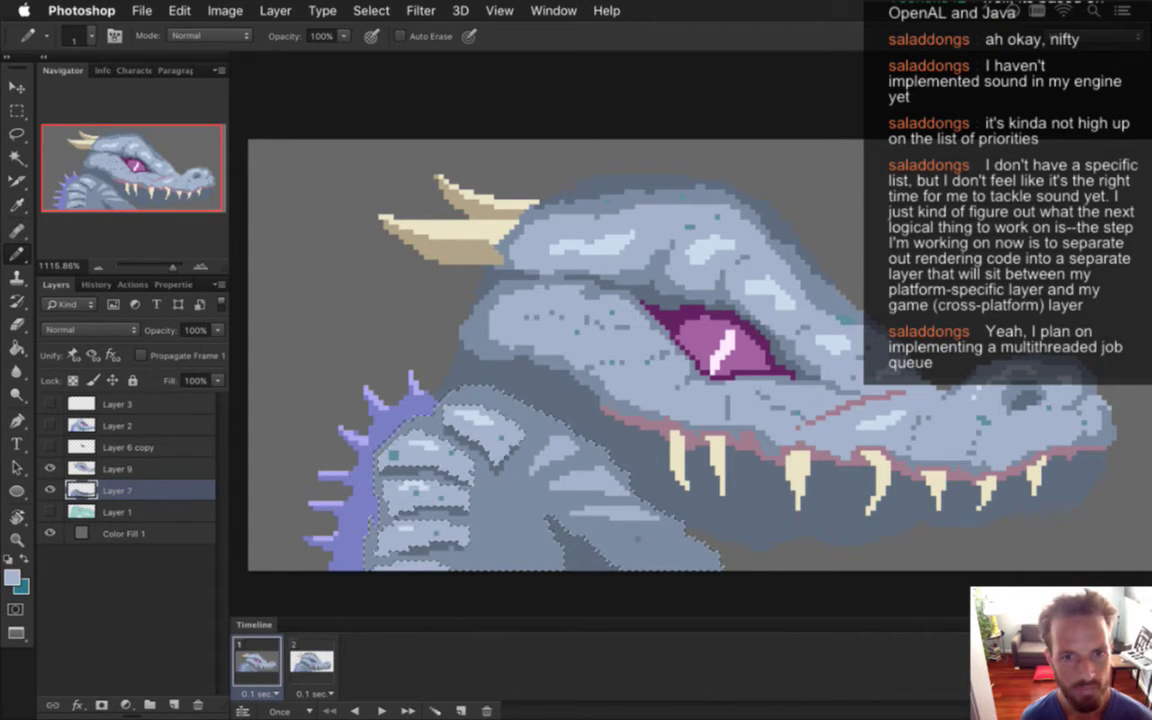
# Step: Sample a neck-scale colour, pencil more highlights, and undo the stray stroke near the jaw
pyautogui.press('i')
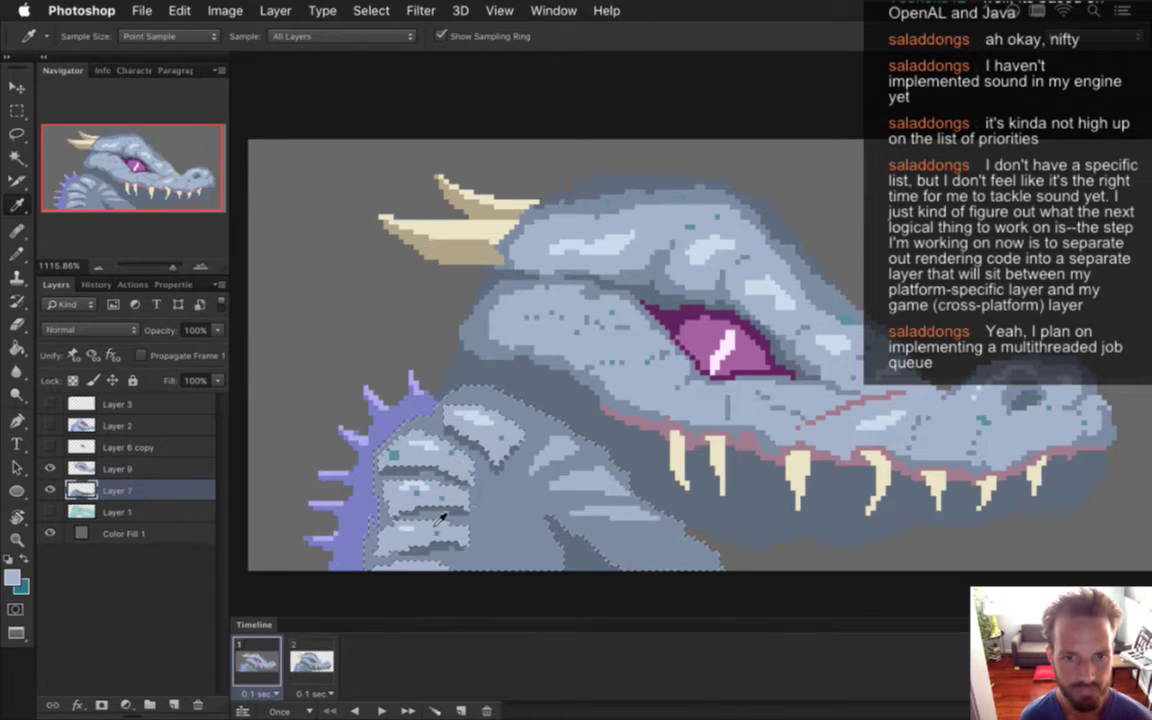
pyautogui.click(440, 515)
pyautogui.press('b')
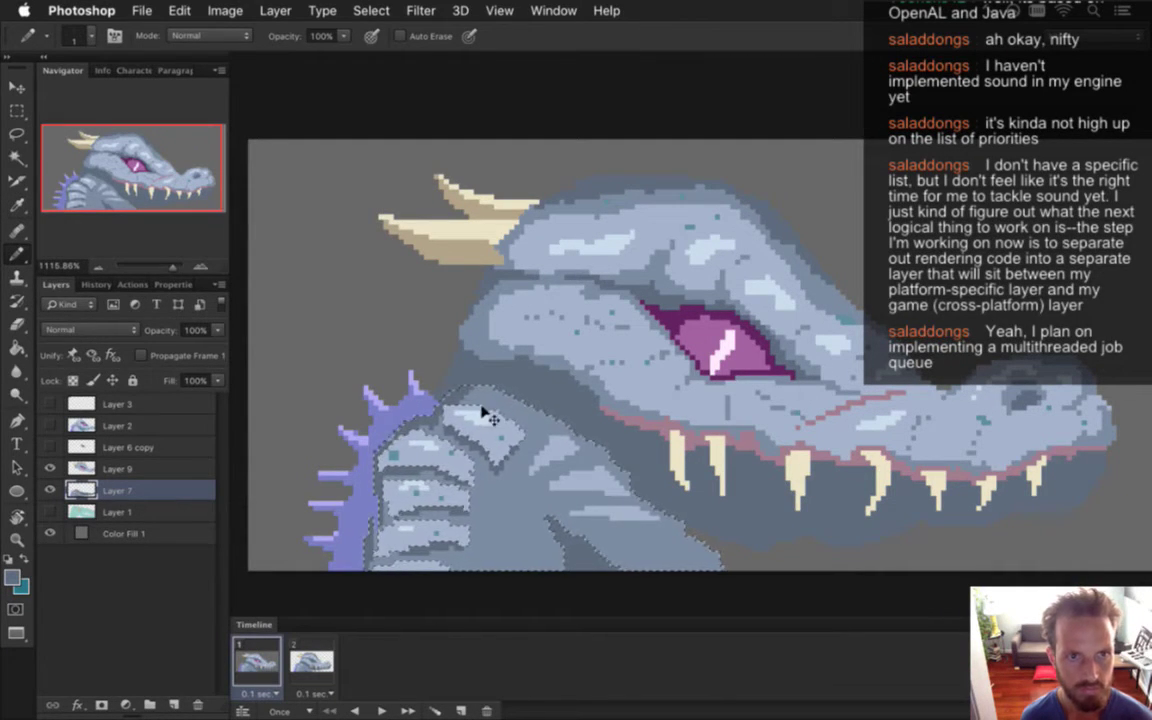
pyautogui.press('super+z')
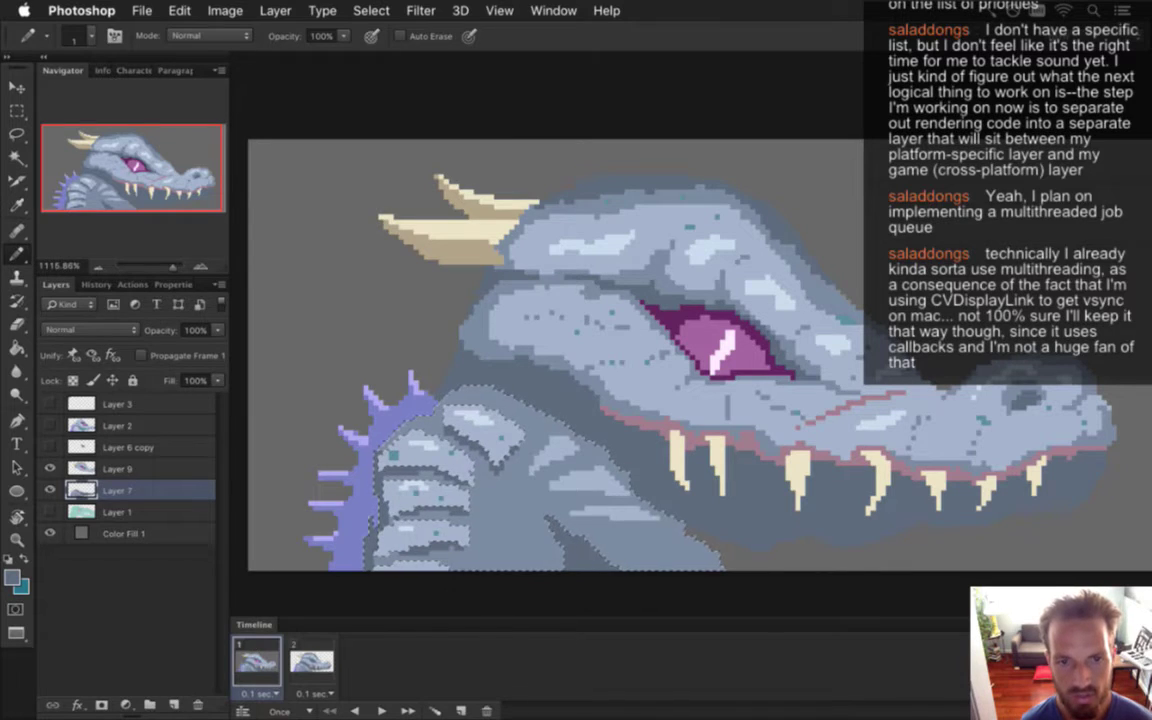
# Step: Open the recent SongbringerCC.xcodeproj in Xcode and bring up the project-wide Find navigator
pyautogui.press('super+Tab')
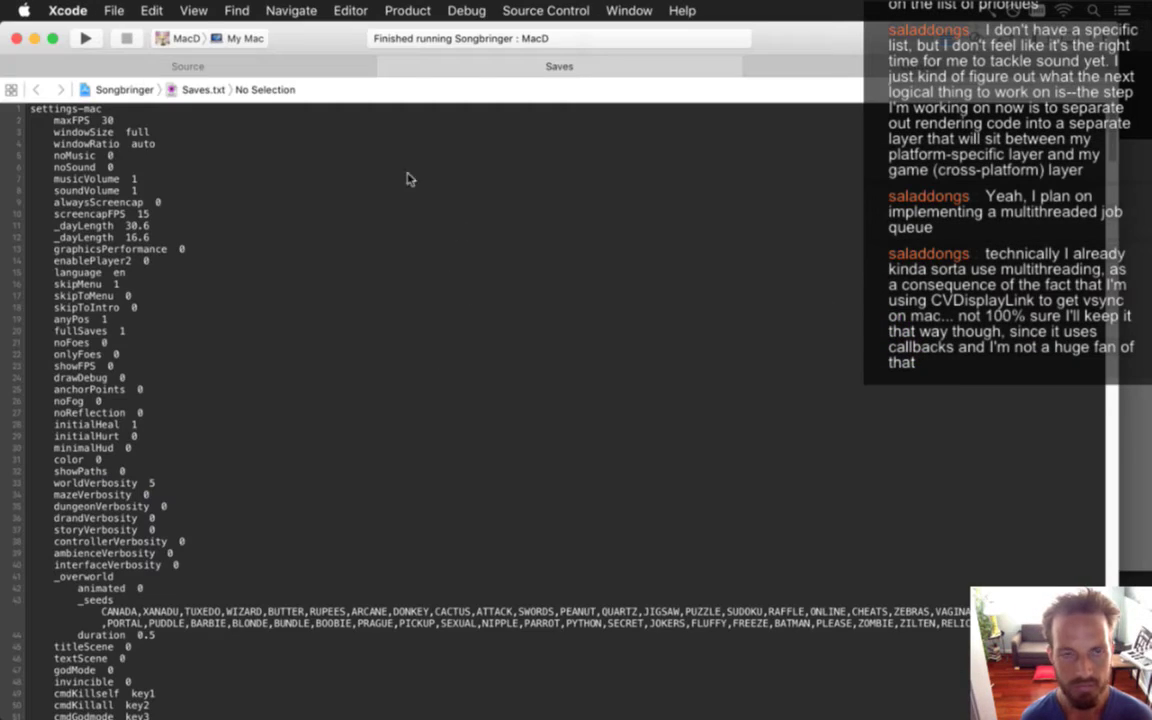
pyautogui.click(114, 10)
pyautogui.moveTo(170, 104)
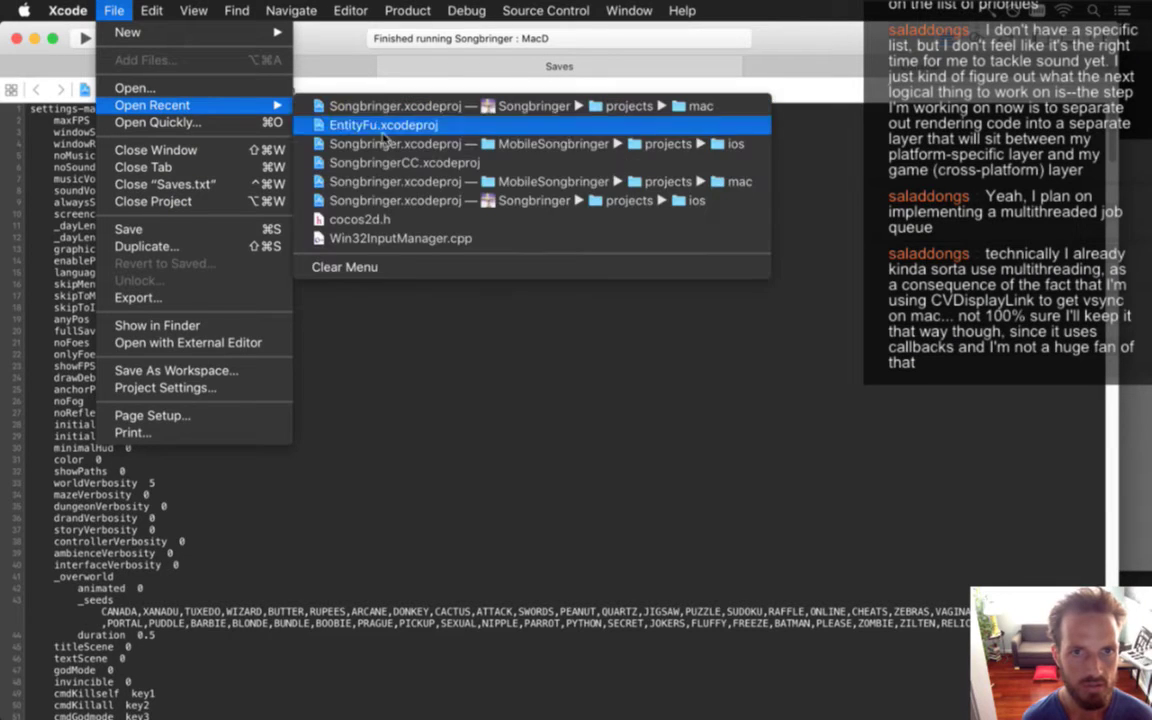
pyautogui.click(342, 162)
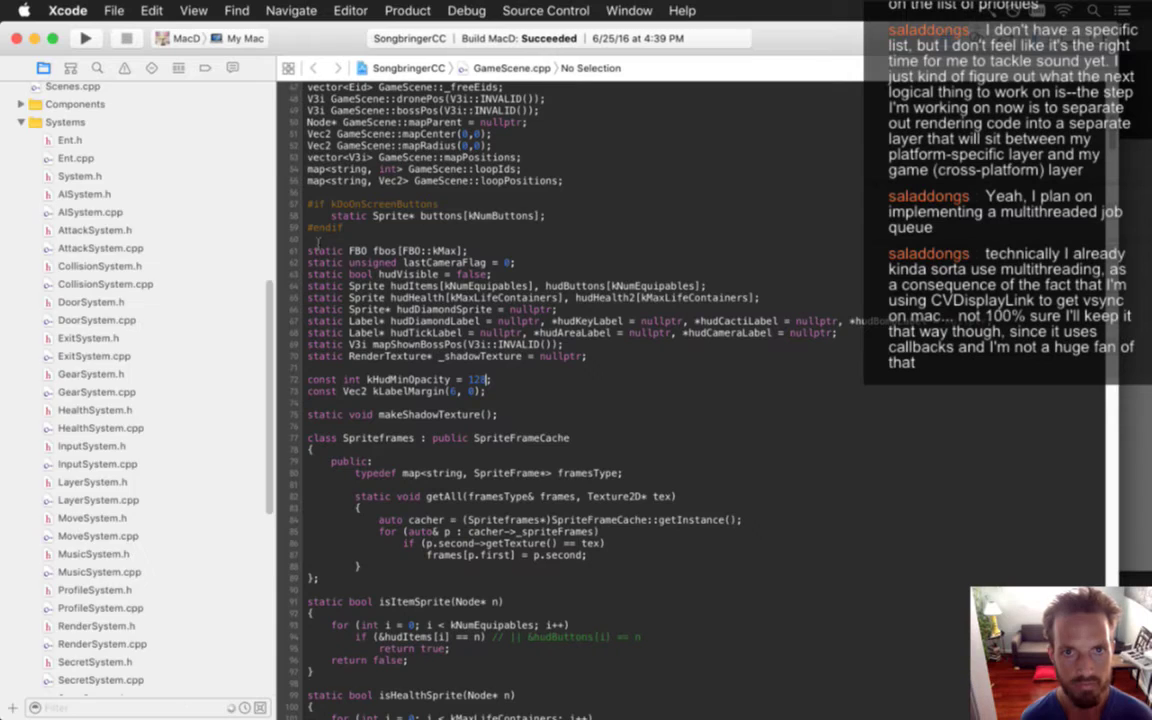
pyautogui.press('super+shift+f')
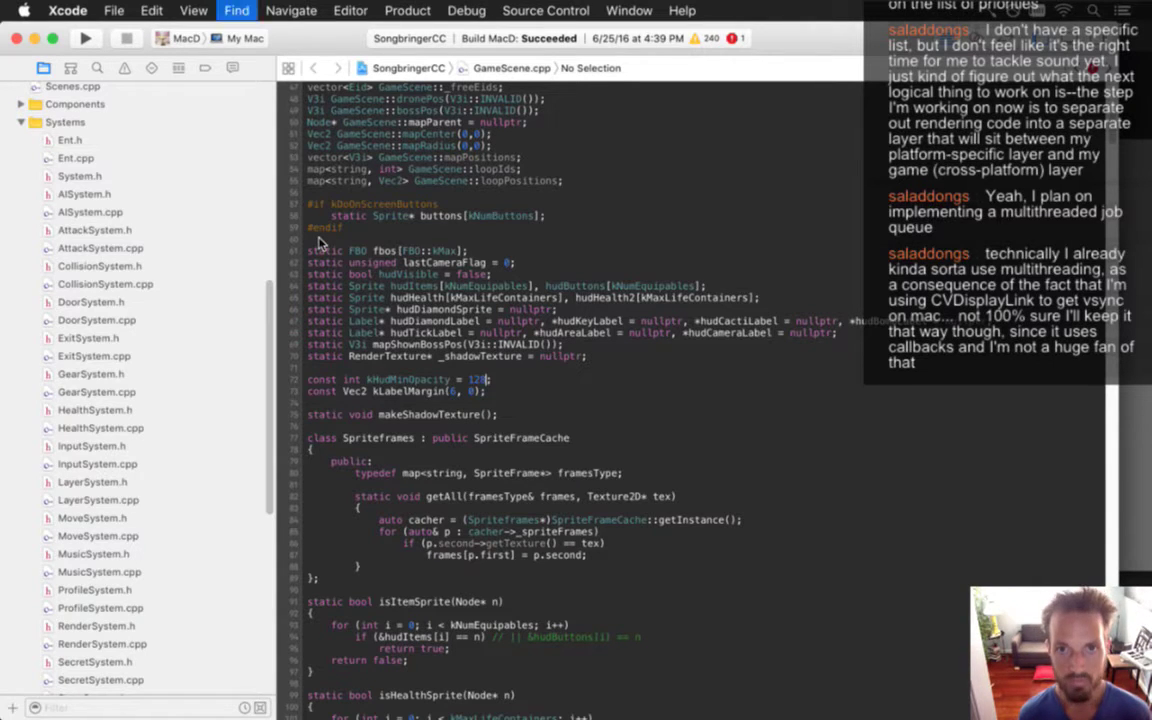
# Step: Search the project for 'displaylink', dropping the 'cv' prefix from the query
pyautogui.write('d')
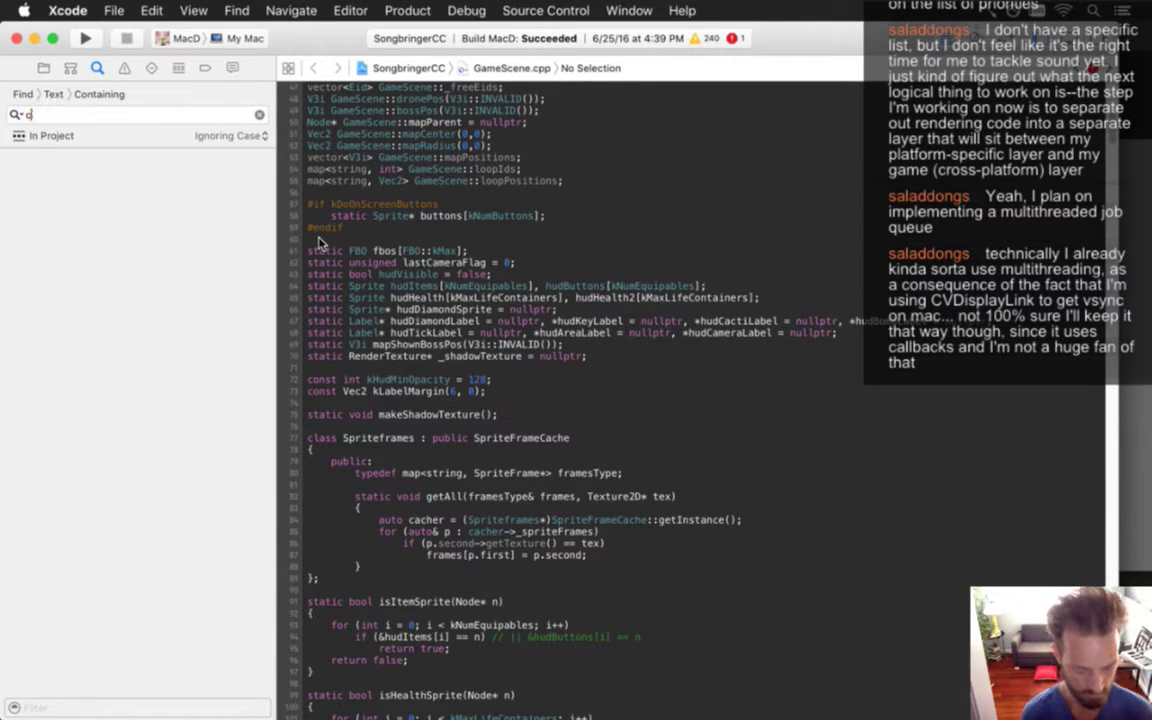
pyautogui.write('i')
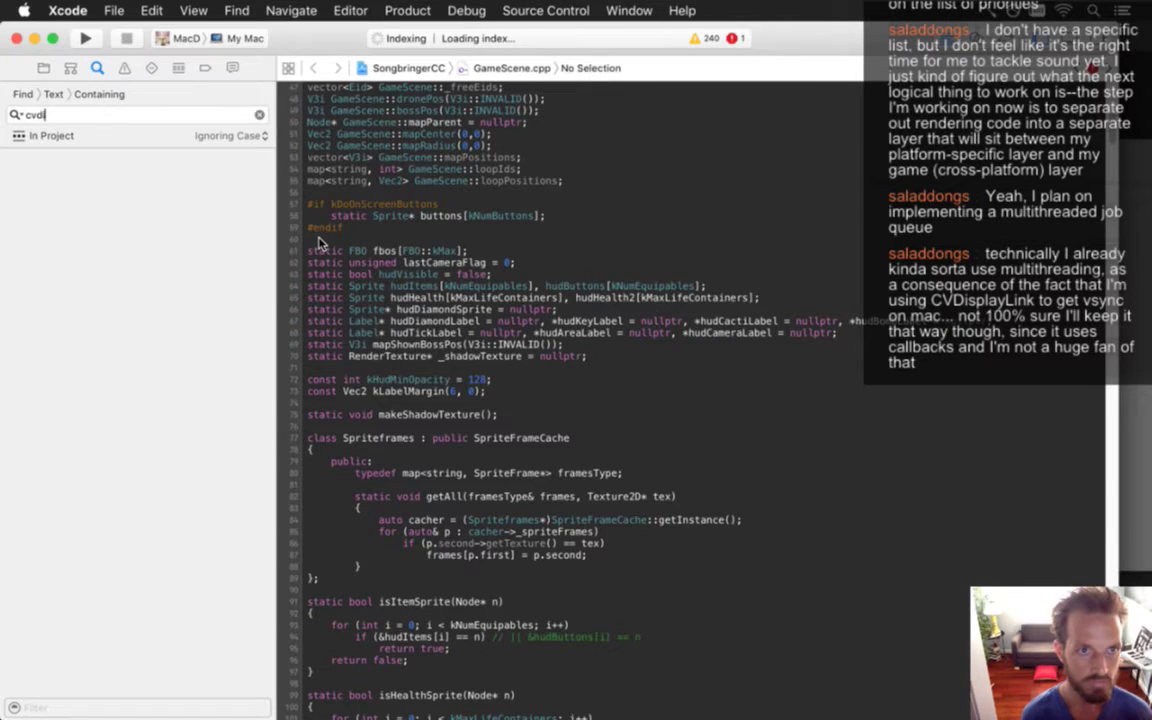
pyautogui.write('splaylink')
pyautogui.press('Return')
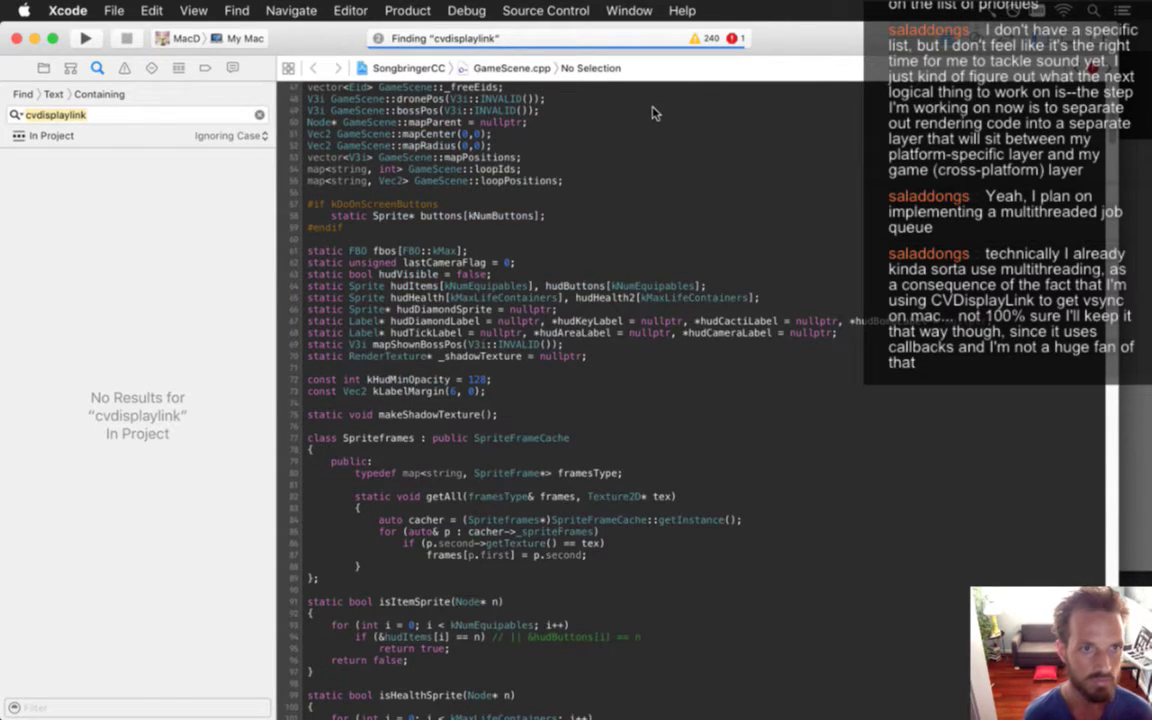
pyautogui.press('Left')
pyautogui.press('Delete')
pyautogui.press('Delete')
pyautogui.press('Return')
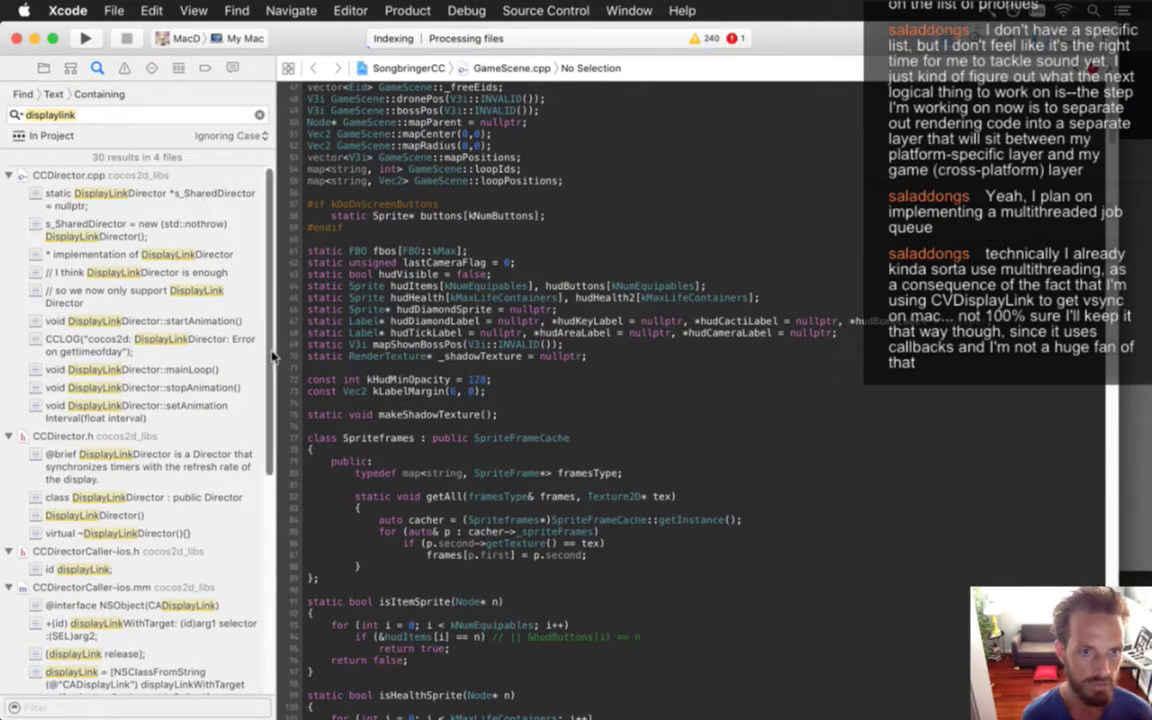
# Step: Open the displayLinkWithTarget result and jump to the displayLink assignment in startMainLoop
pyautogui.scroll(-5, 265, 330)
pyautogui.scroll(-3, 262, 468)
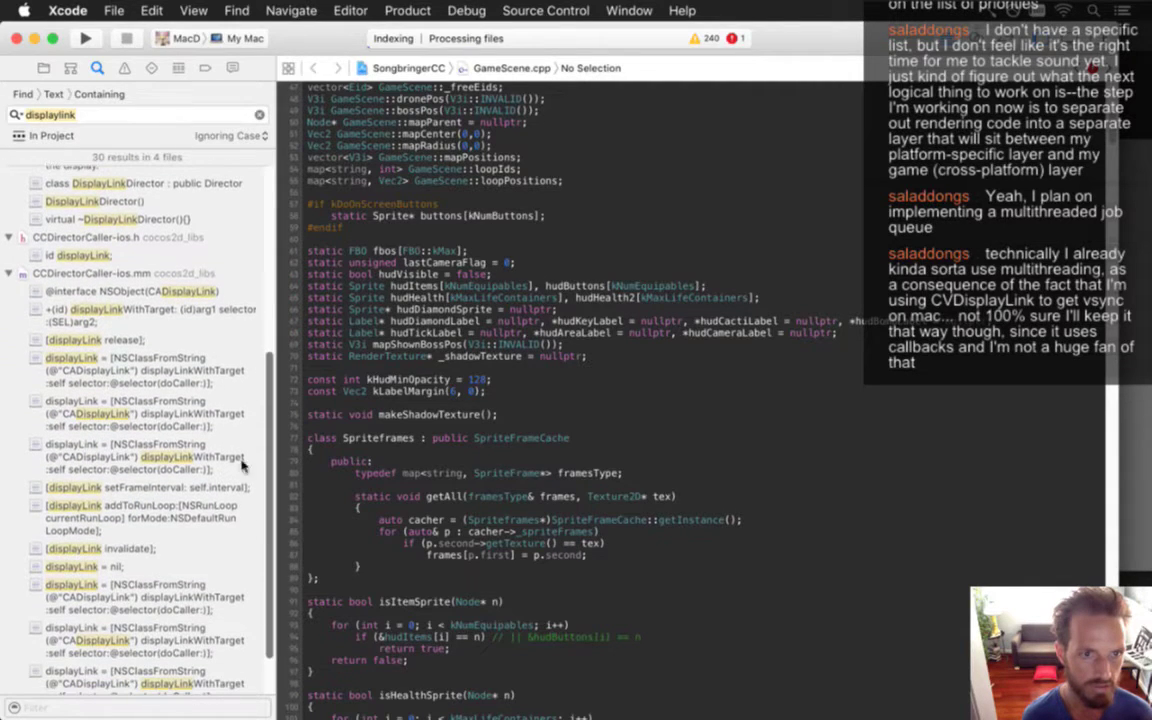
pyautogui.click(200, 315)
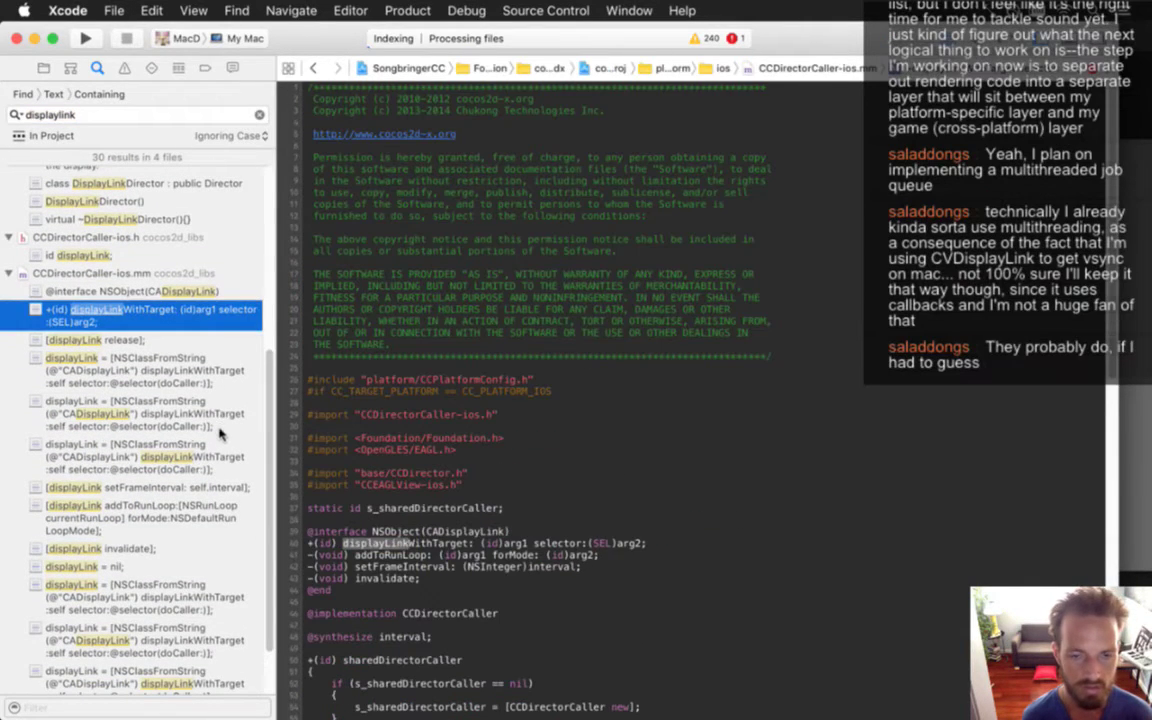
pyautogui.click(205, 370)
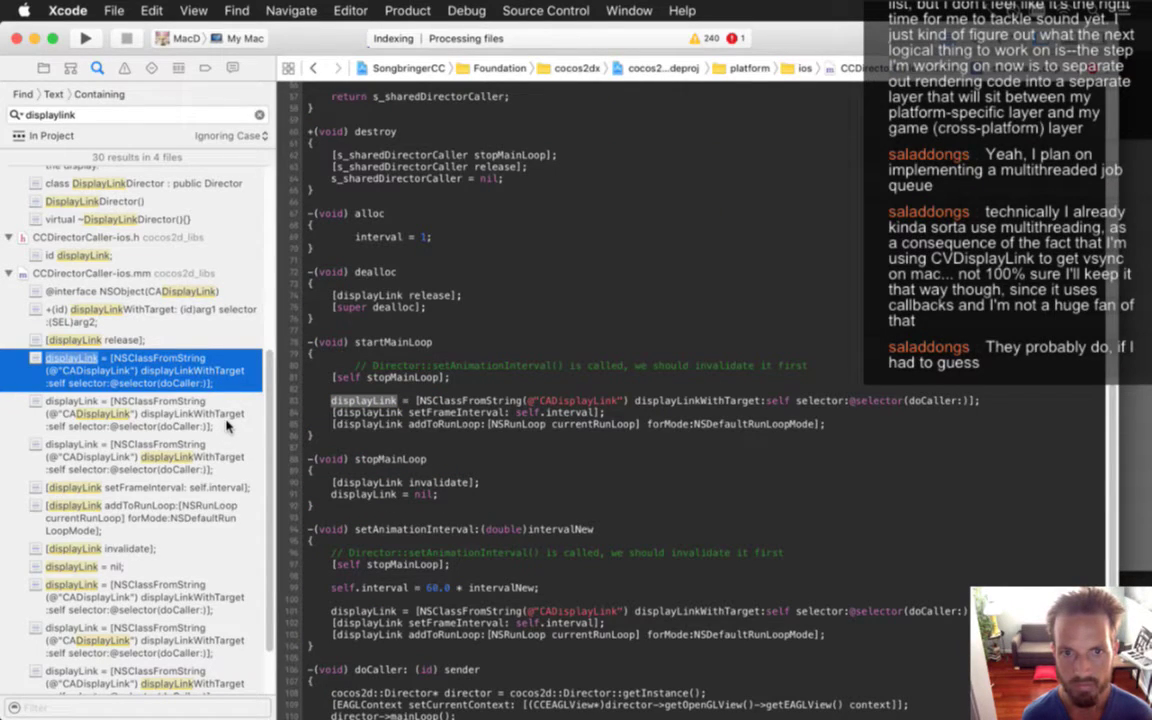
# Step: Select CADisplayLink on line 83 and find its next occurrence on line 101
pyautogui.click(533, 364)
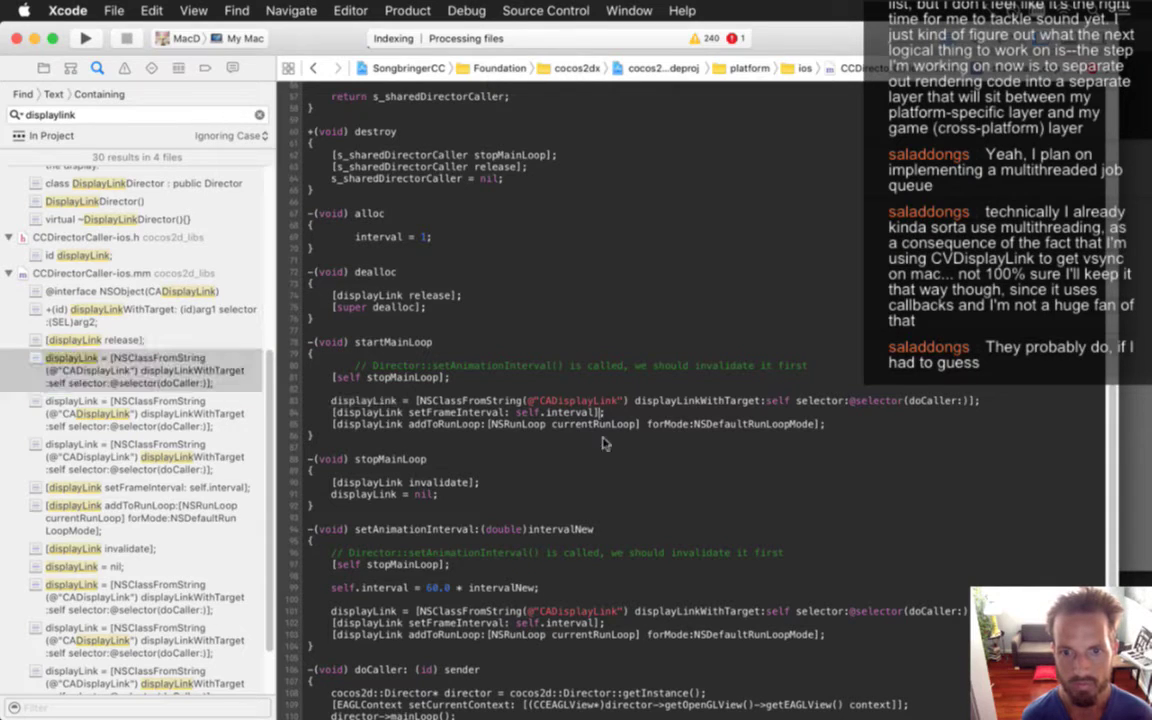
pyautogui.moveTo(540, 401); pyautogui.dragTo(617, 405)
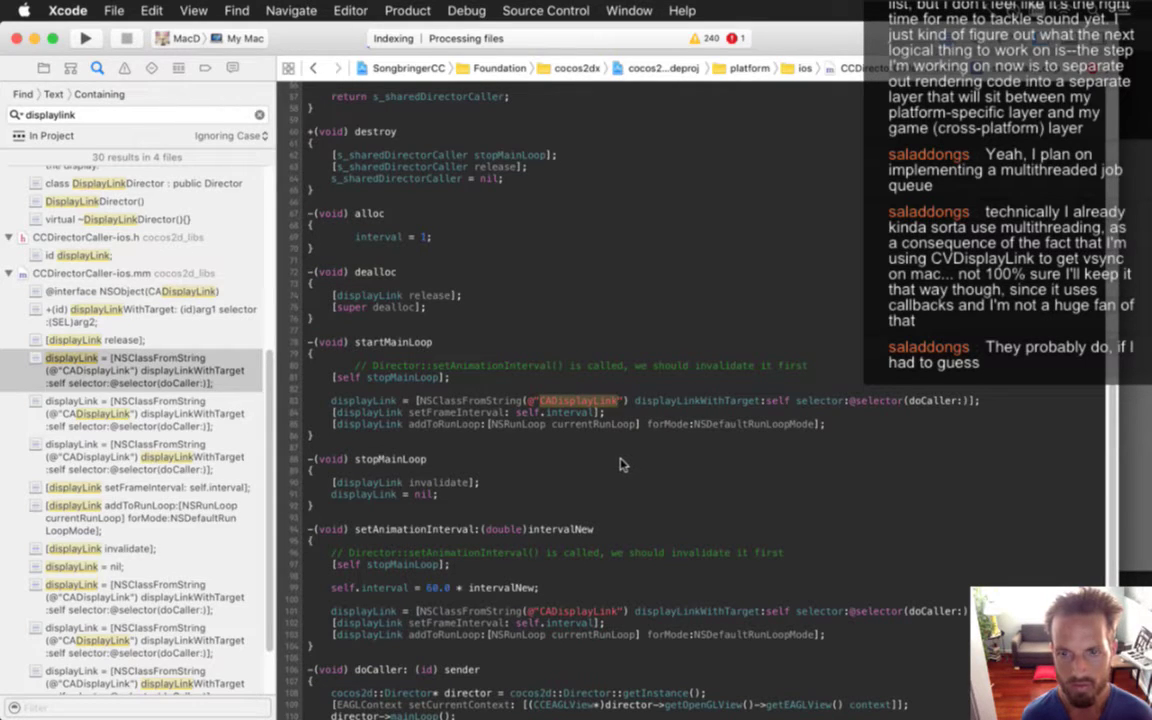
pyautogui.scroll(-1, 1110, 420)
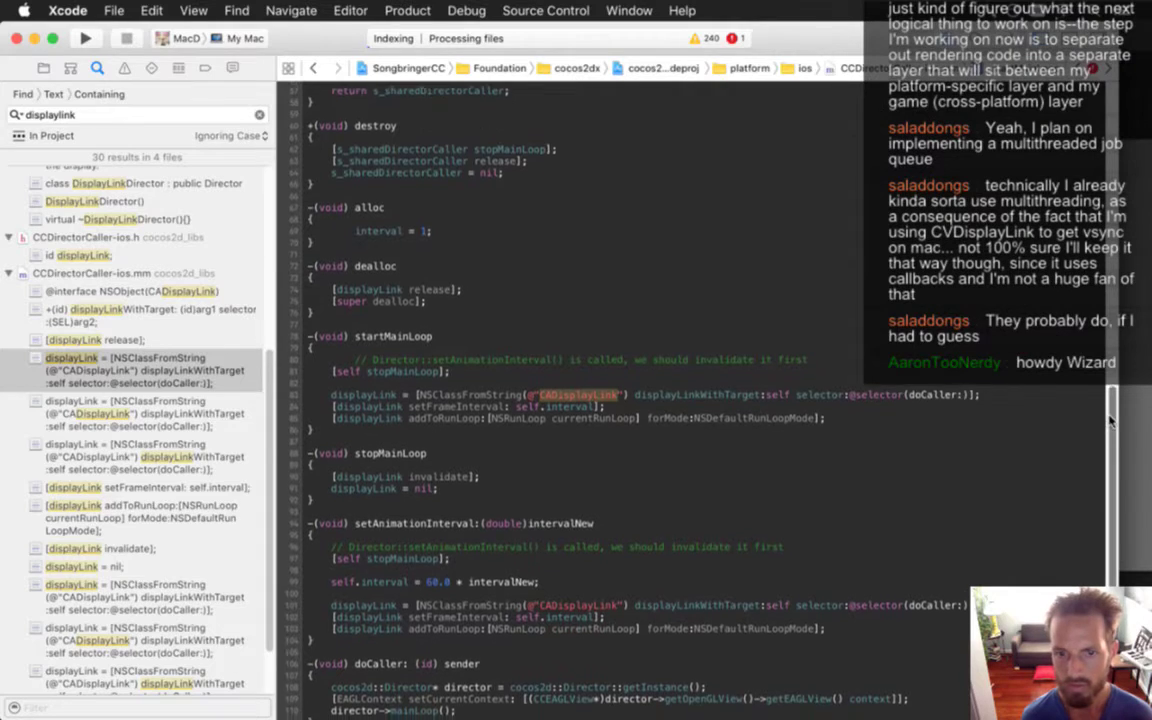
pyautogui.scroll(-4, 1110, 420)
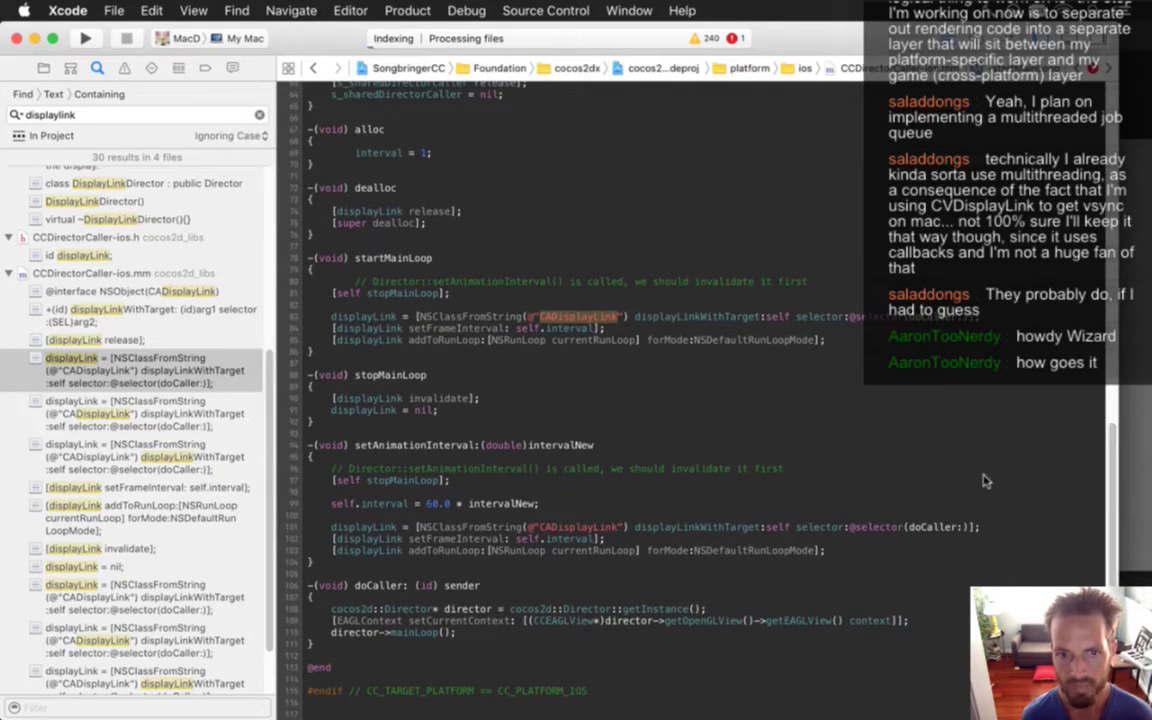
pyautogui.press('super+g')
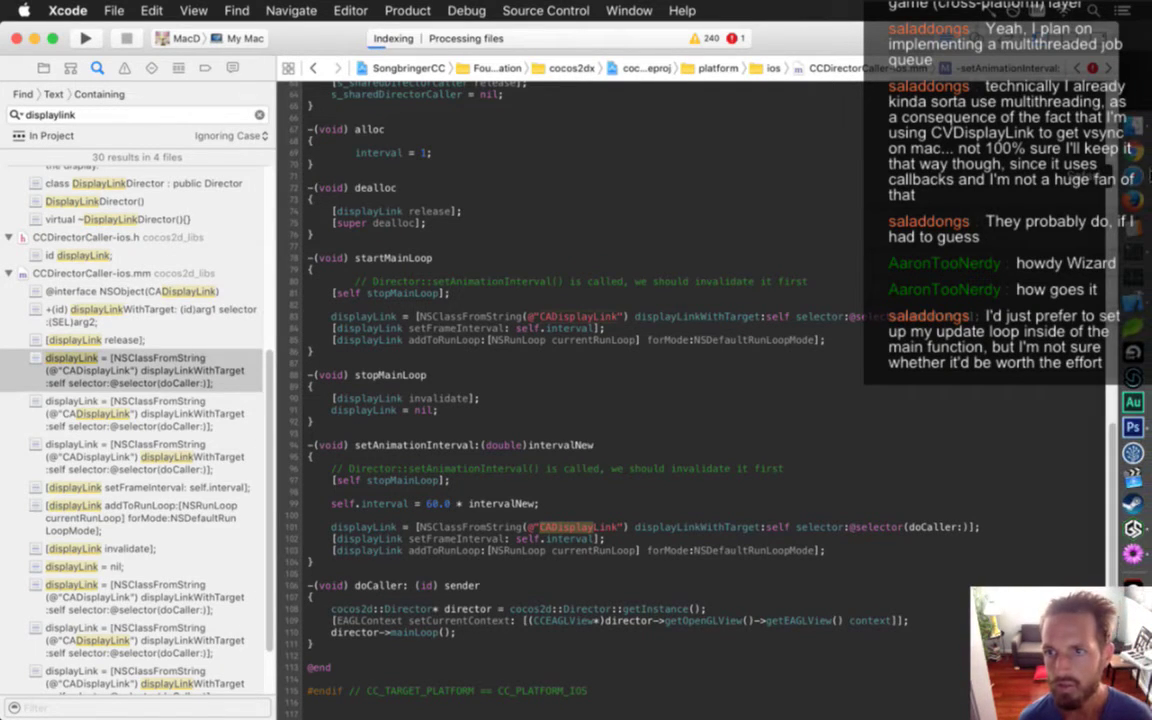
pyautogui.click(1117, 159)
# Step: Google 'cadisplaylink vs cvdisplaylink' in a new Safari window, then return to Xcode
pyautogui.press('super+Tab')
pyautogui.press('super+n')
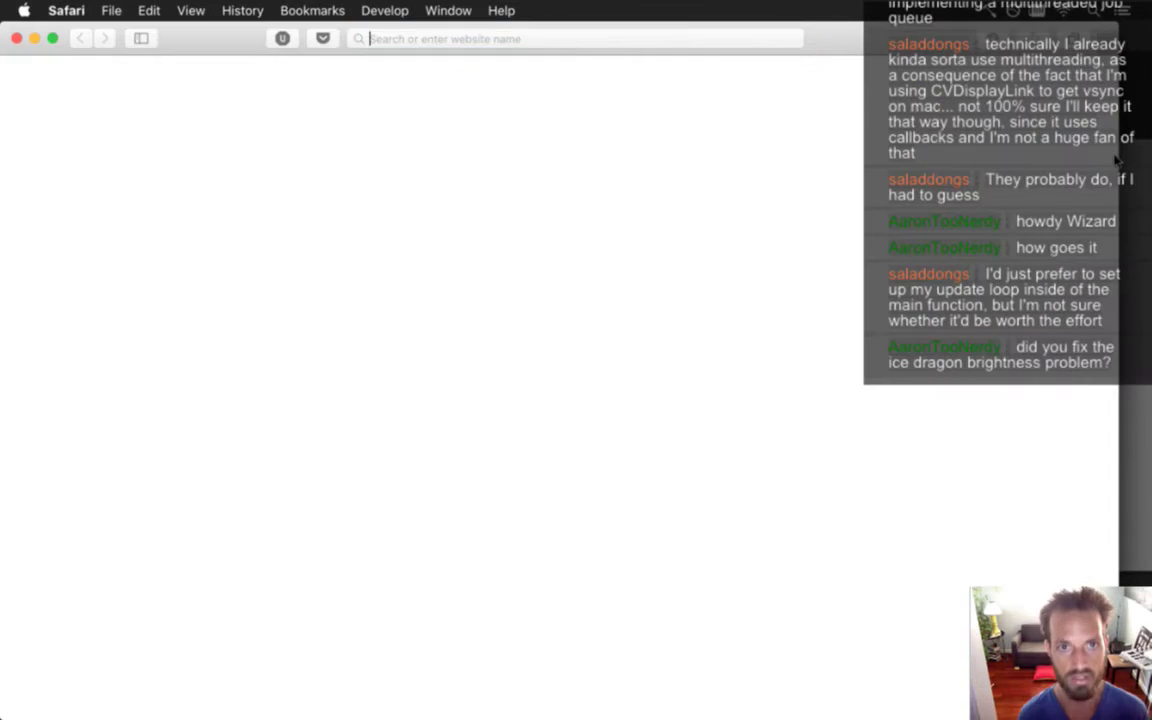
pyautogui.write('cadisplay')
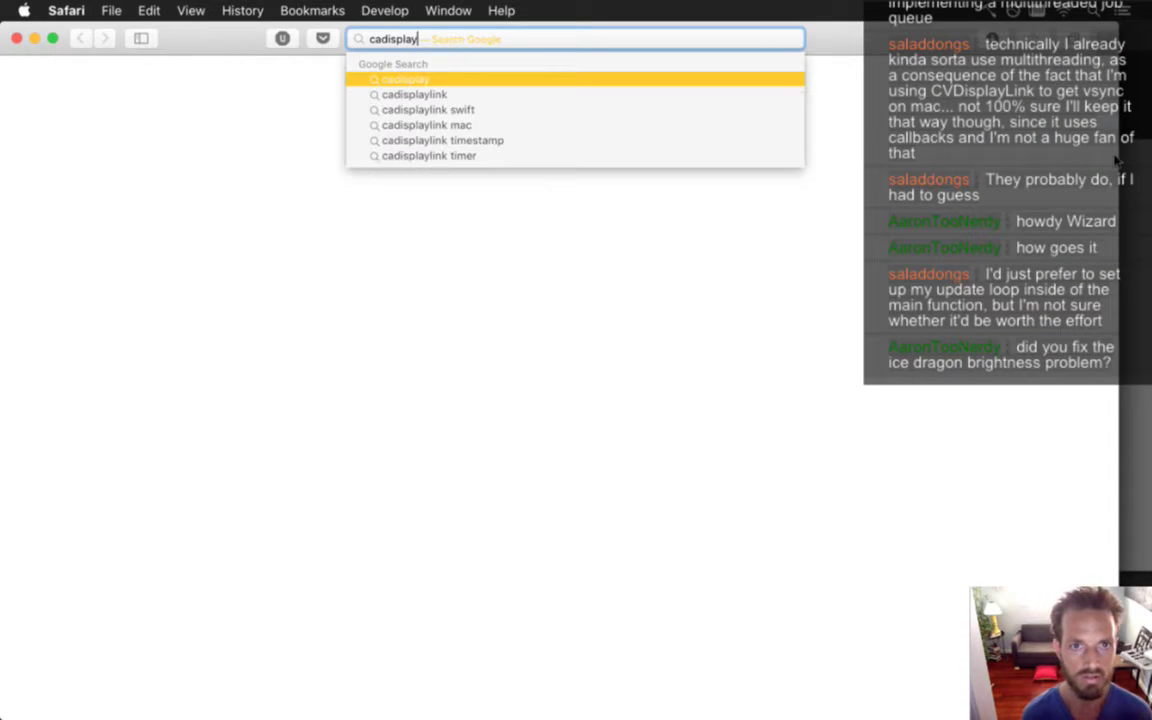
pyautogui.write('link vs ')
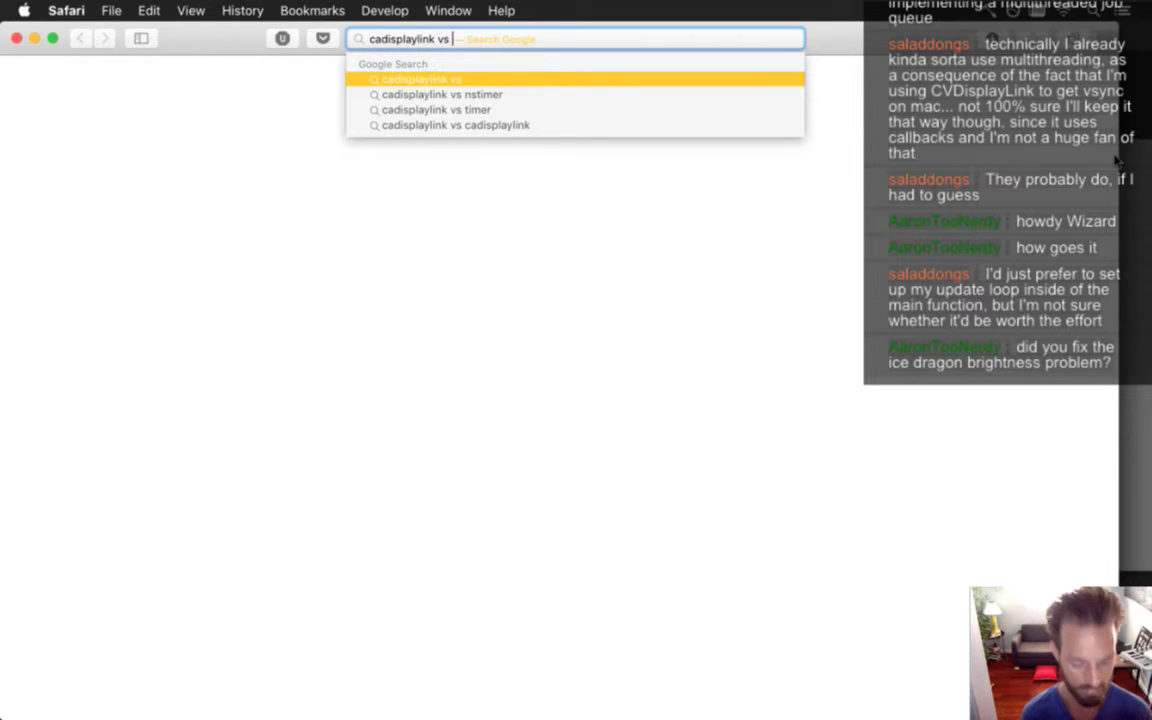
pyautogui.write('cvdisplaylin')
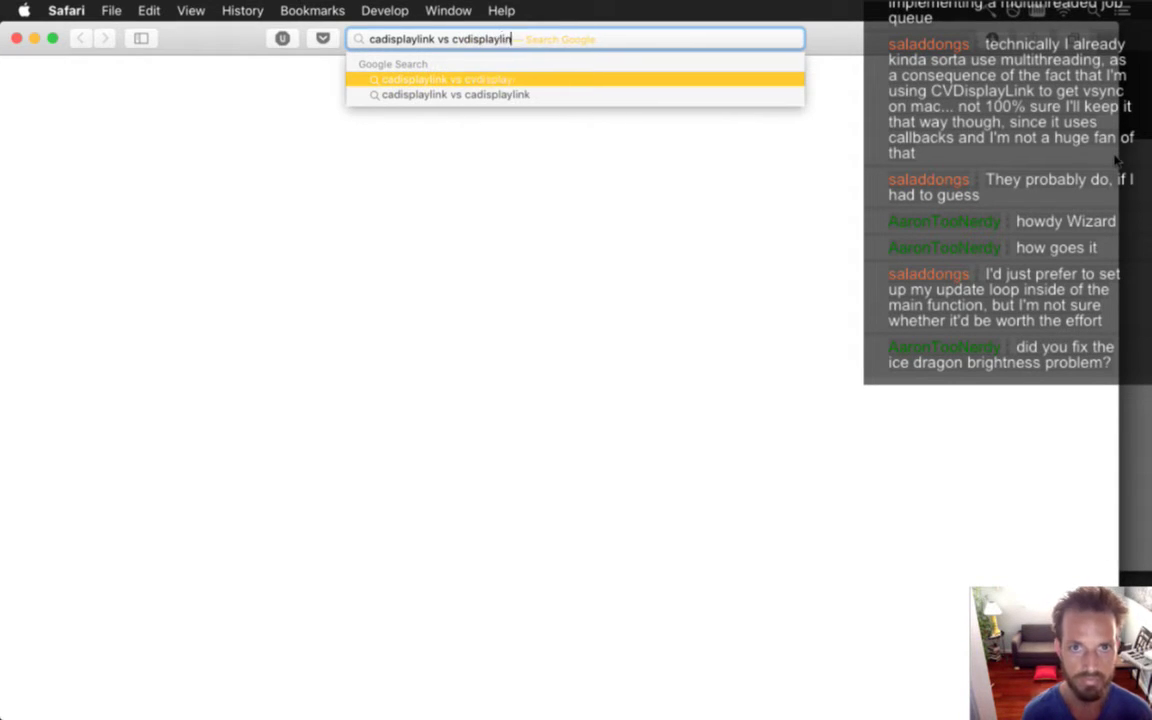
pyautogui.write('k')
pyautogui.press('Return')
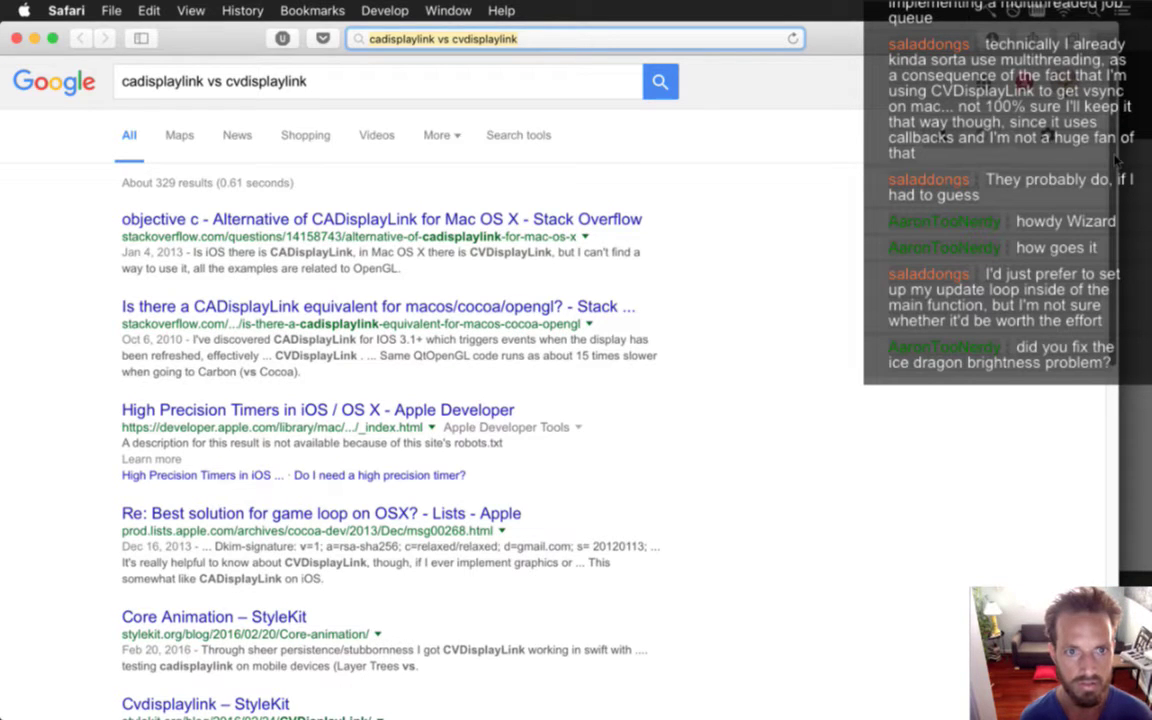
pyautogui.press('super+Tab')
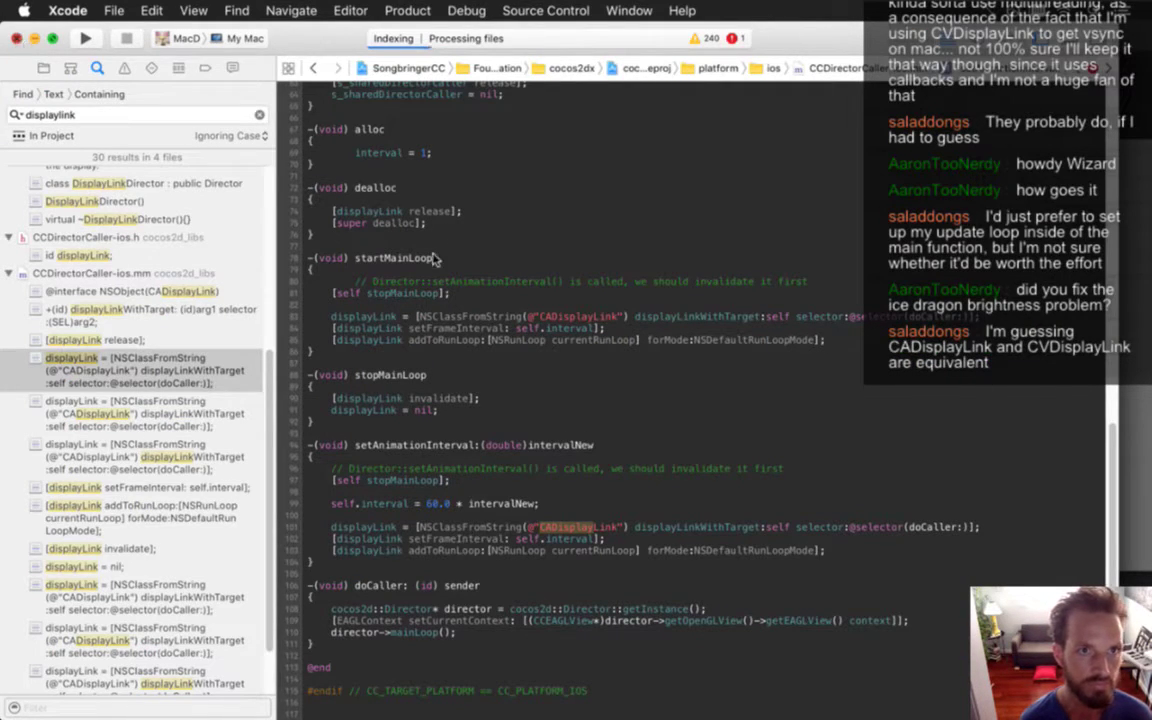
# Step: Show Saves.txt in Xcode, glance at the Photoshop dragon artwork, and return to Xcode
pyautogui.press('super+shift+bracketright')
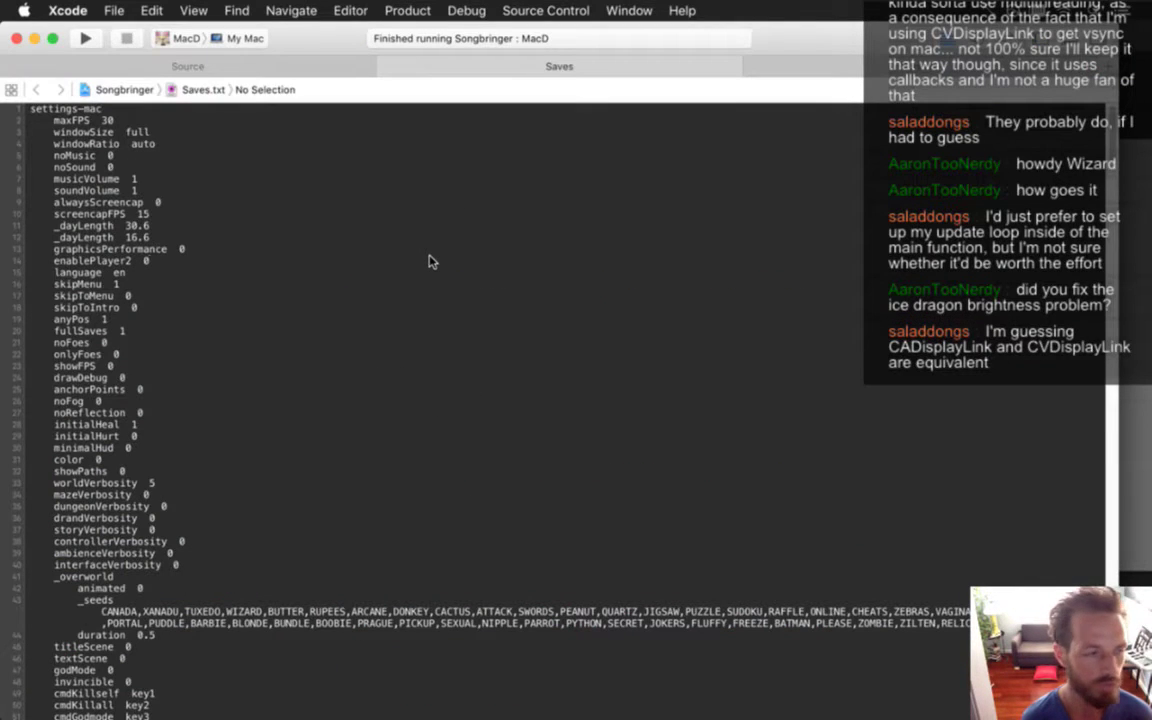
pyautogui.press('super+Tab')
pyautogui.press('super+Tab')
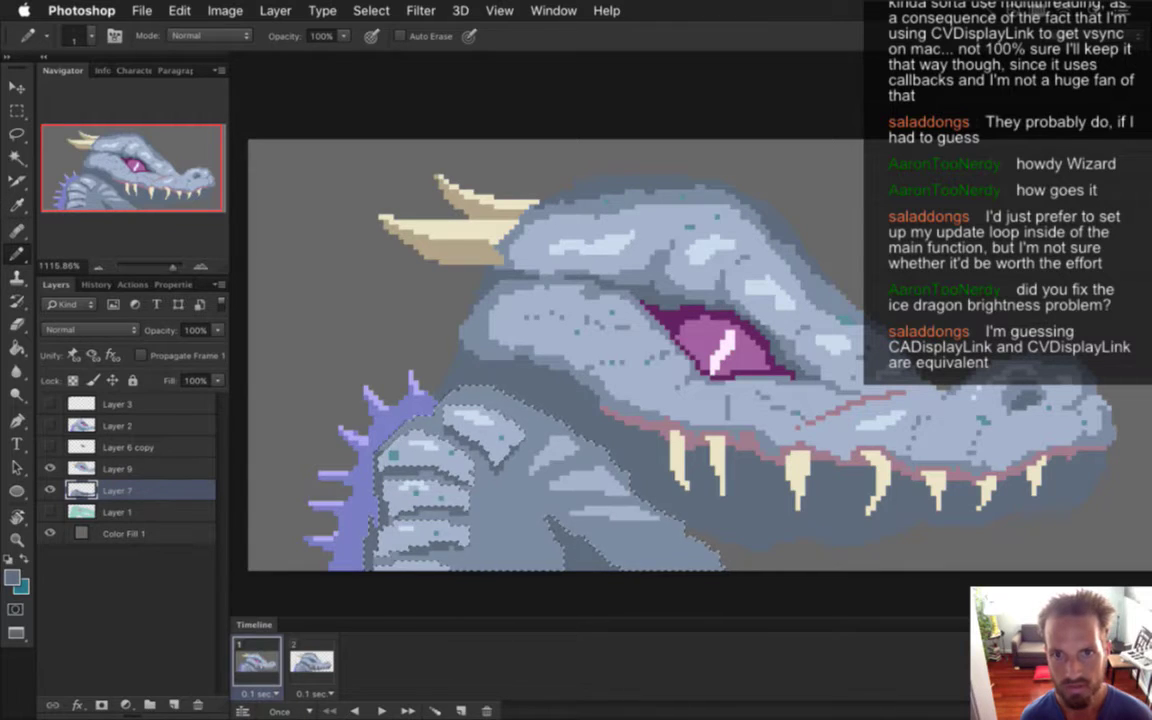
pyautogui.press('super+Tab')
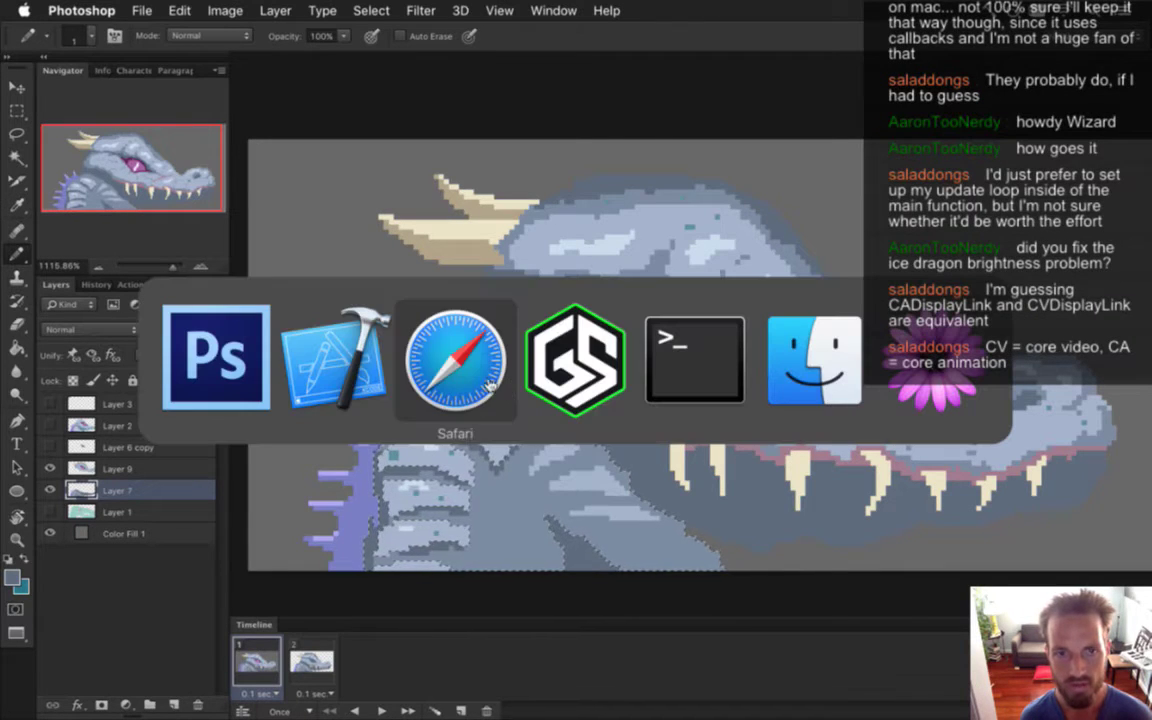
pyautogui.click(345, 362)
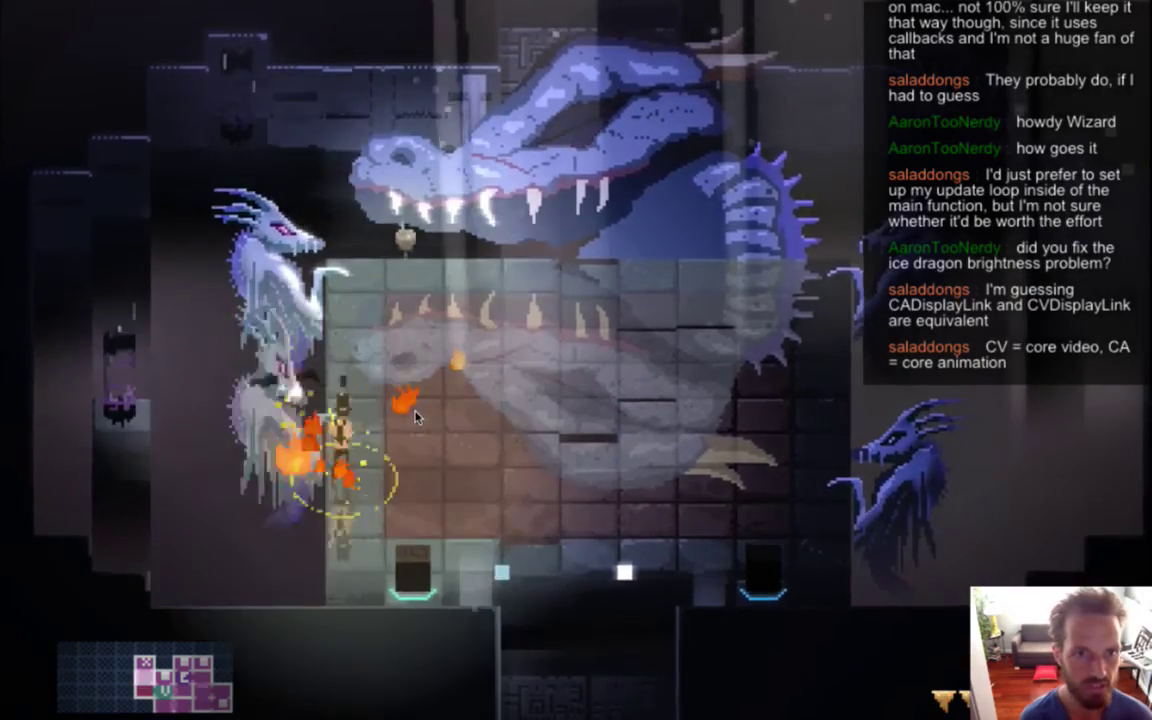
# Step: Move the hero around the boss room with WASD, swinging the sword and dodging
pyautogui.press('d')
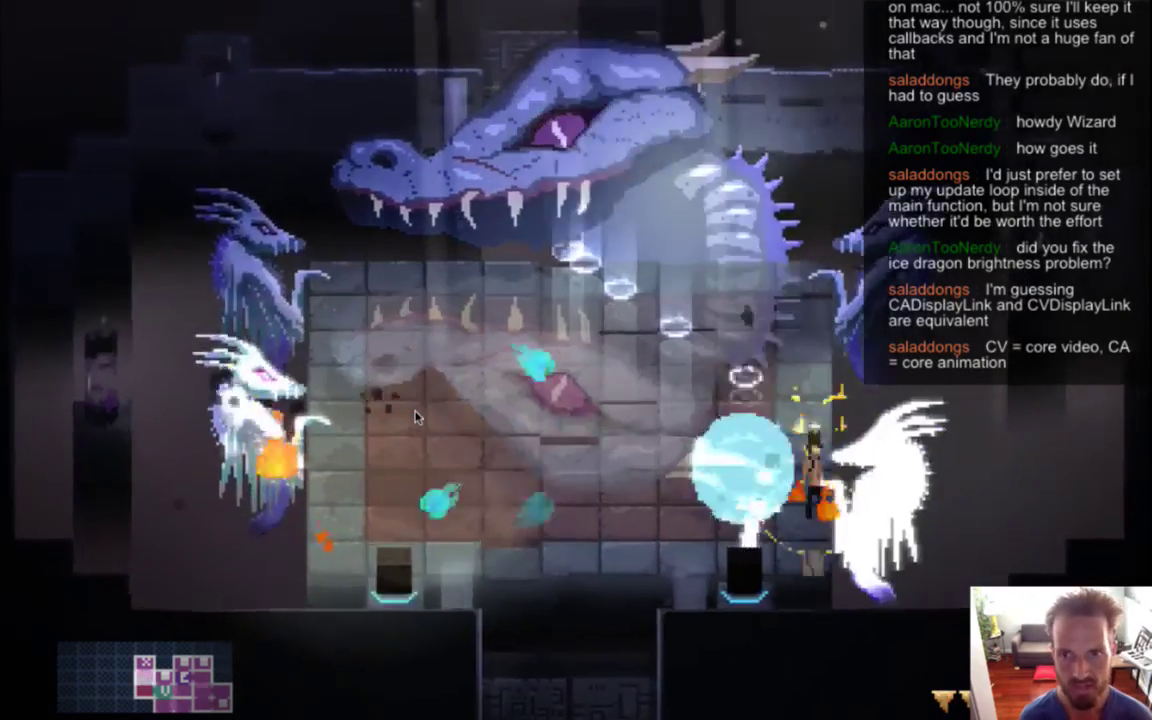
pyautogui.press('w')
pyautogui.press('a')
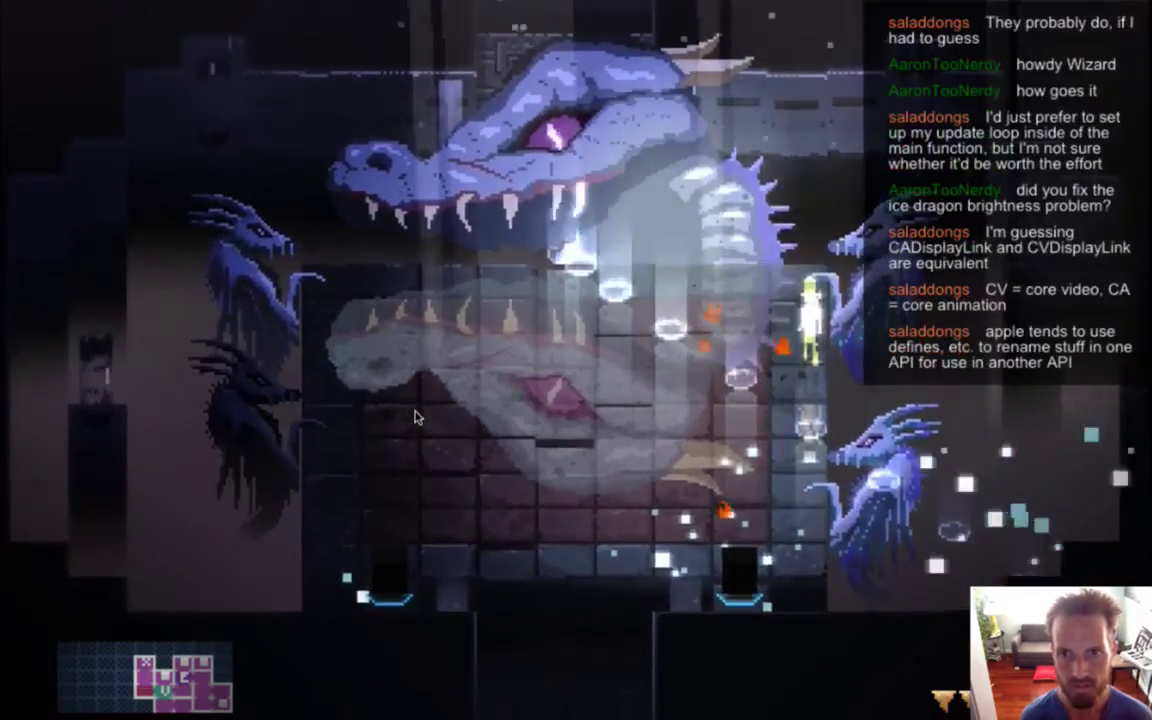
pyautogui.press('s')
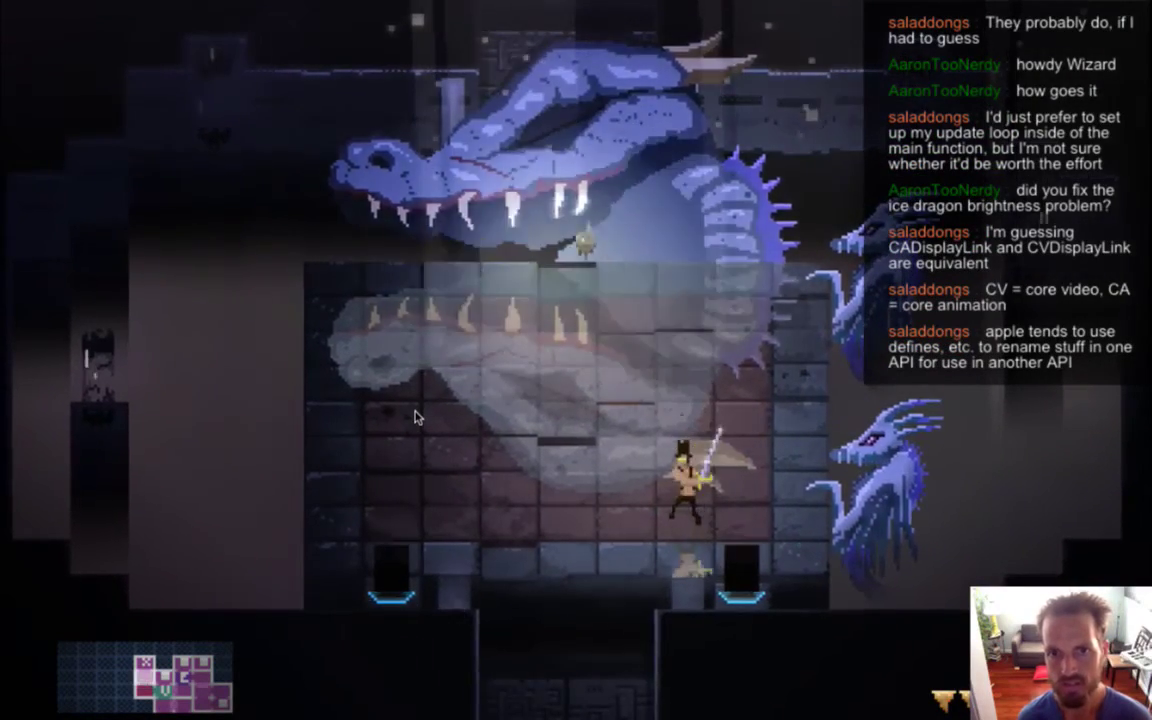
pyautogui.press('s')
pyautogui.press('w')
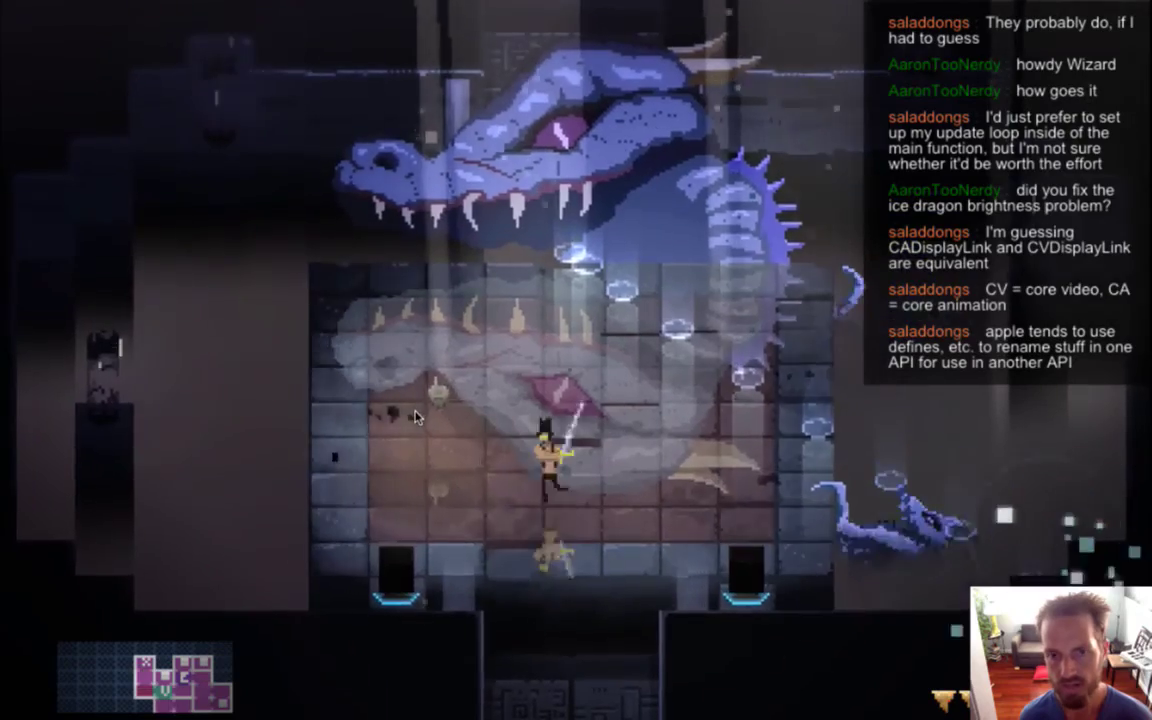
pyautogui.press('d')
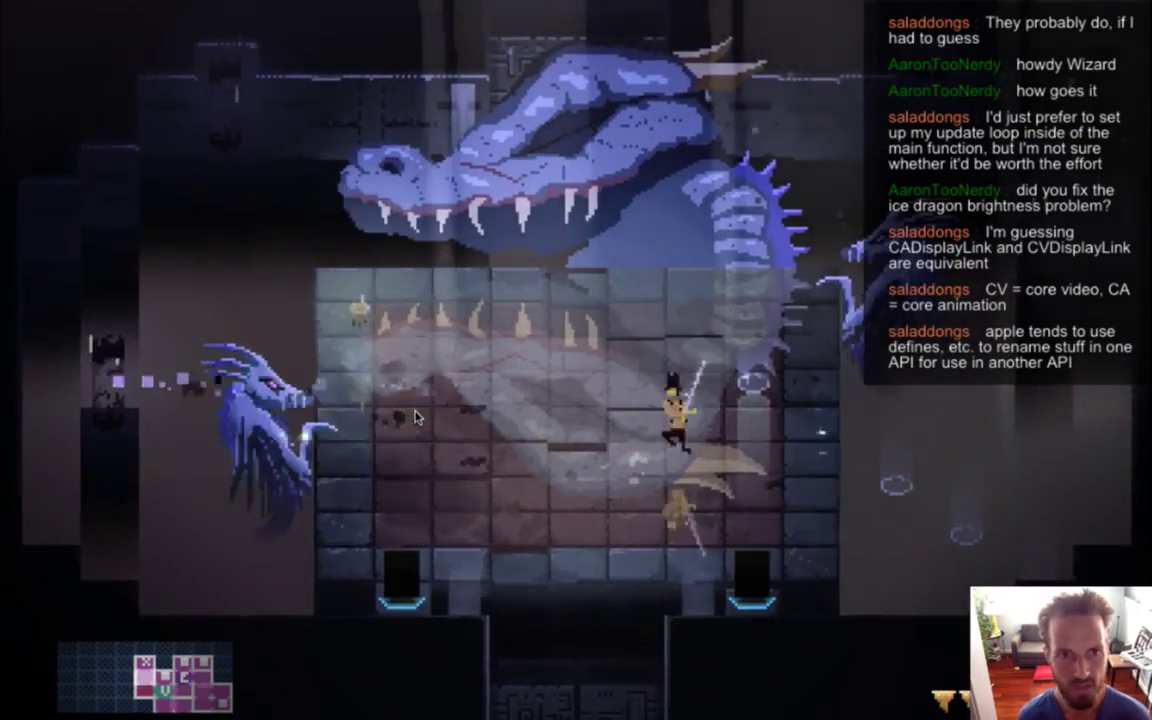
pyautogui.press('w')
pyautogui.press('s')
pyautogui.press('a')
pyautogui.press('a')
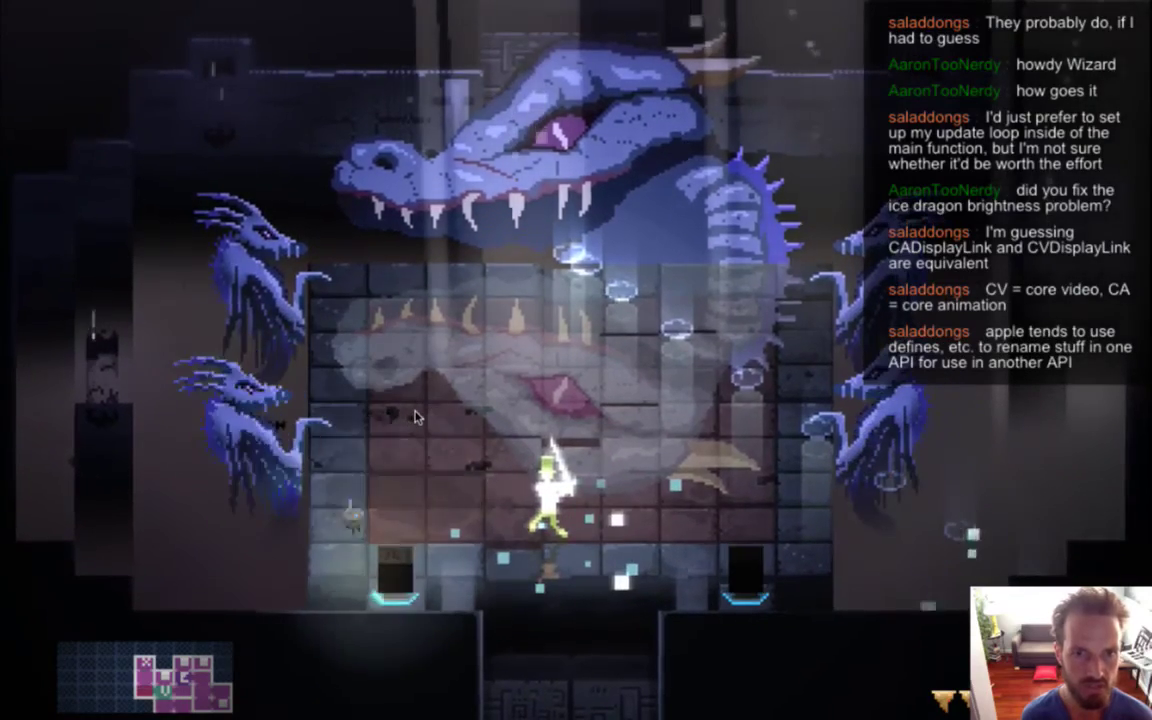
# Step: Strike the ice dragon from the upper left, then quit the game after game over
pyautogui.press('a')
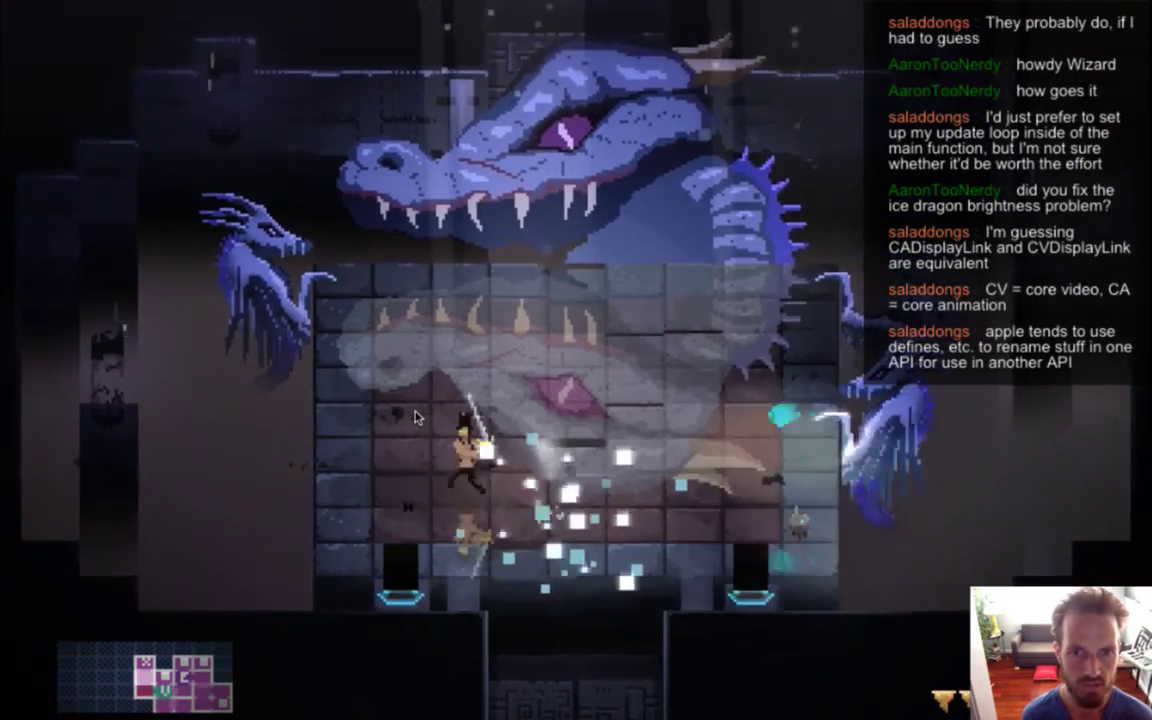
pyautogui.press('w')
pyautogui.press('w')
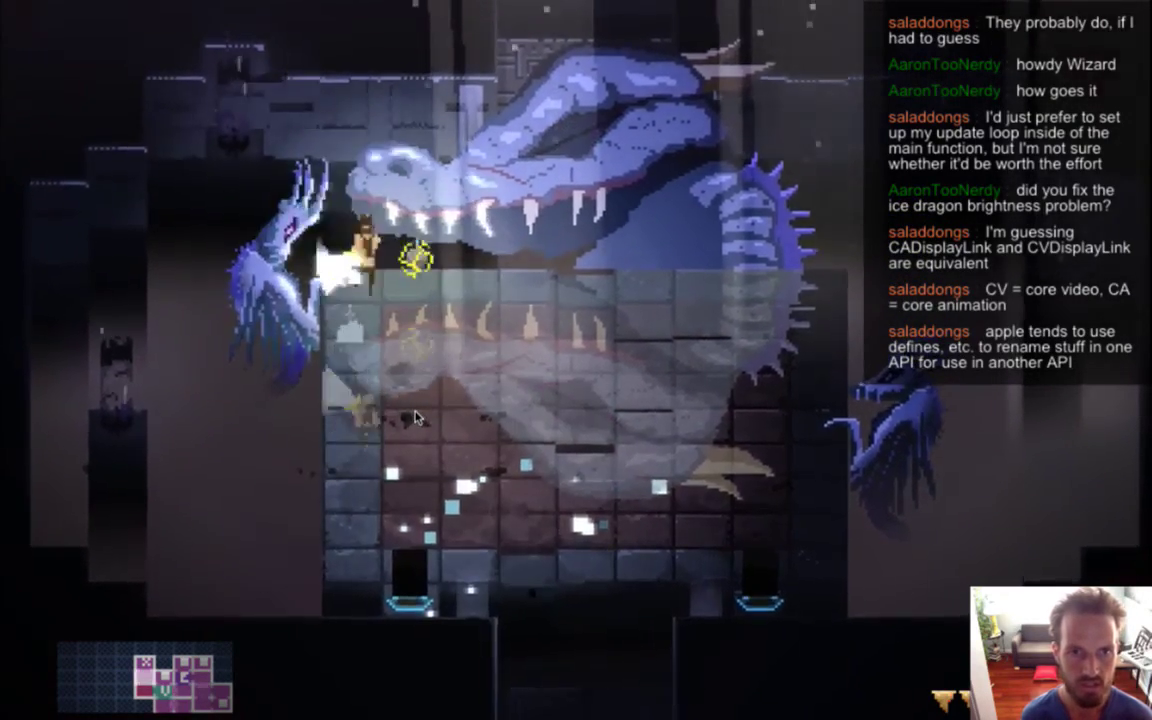
pyautogui.press('a')
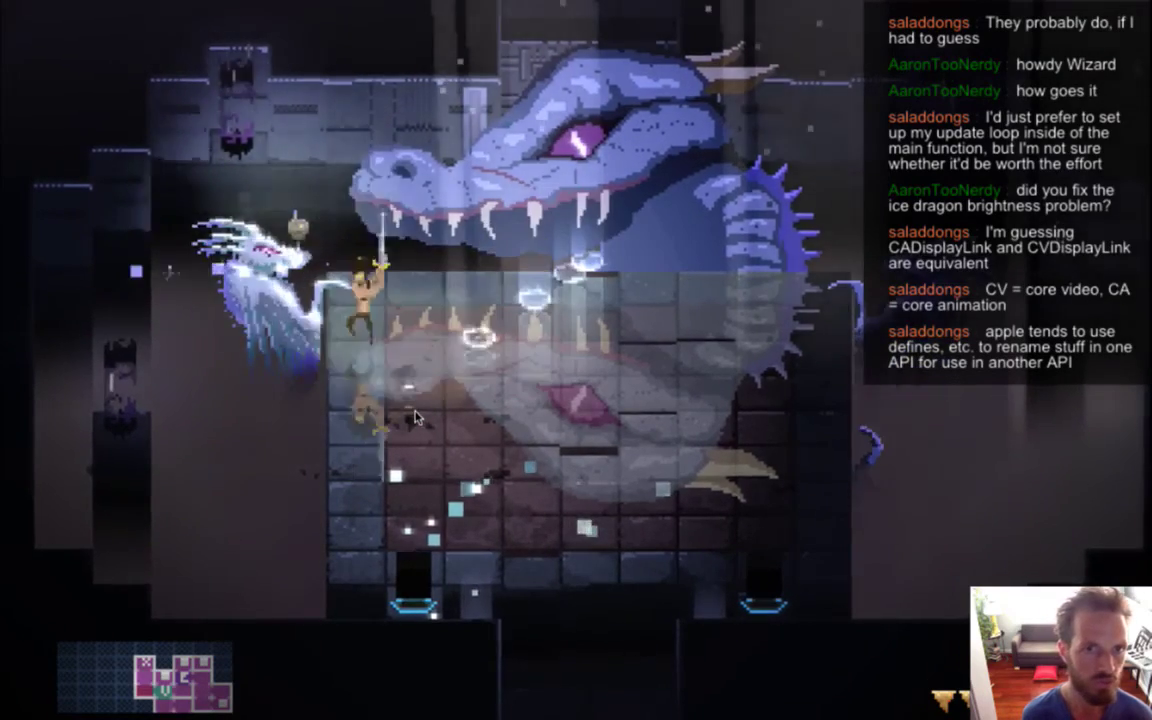
pyautogui.press('w')
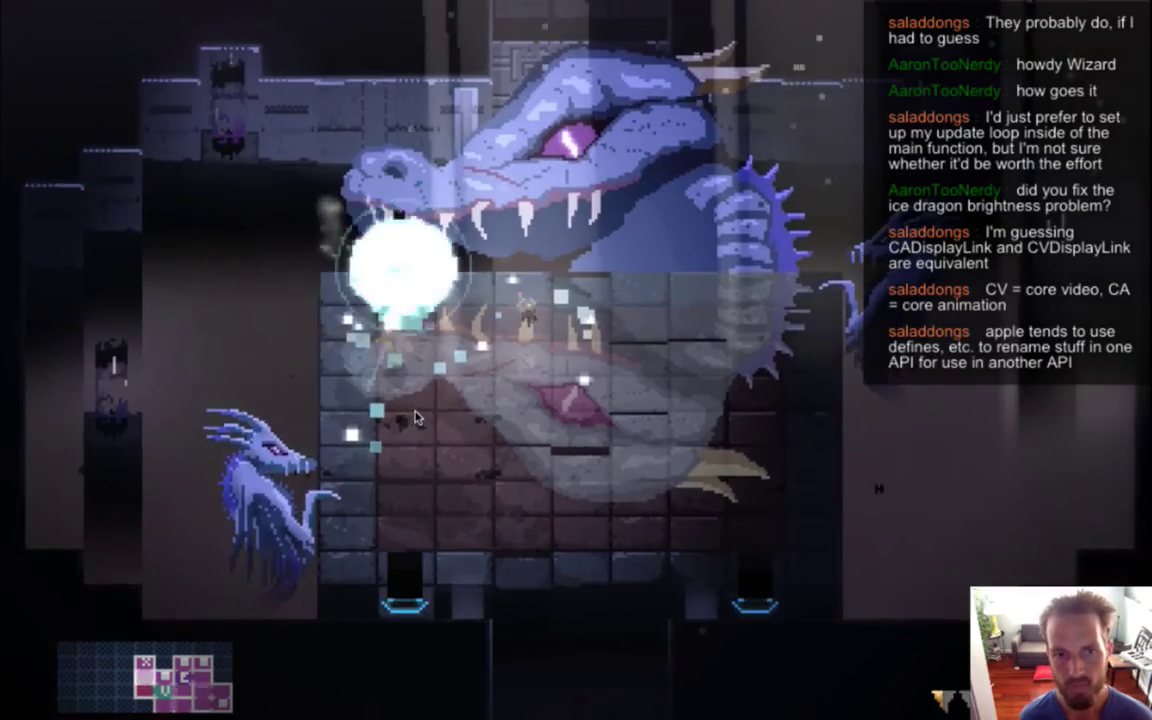
pyautogui.press('d')
pyautogui.press('s')
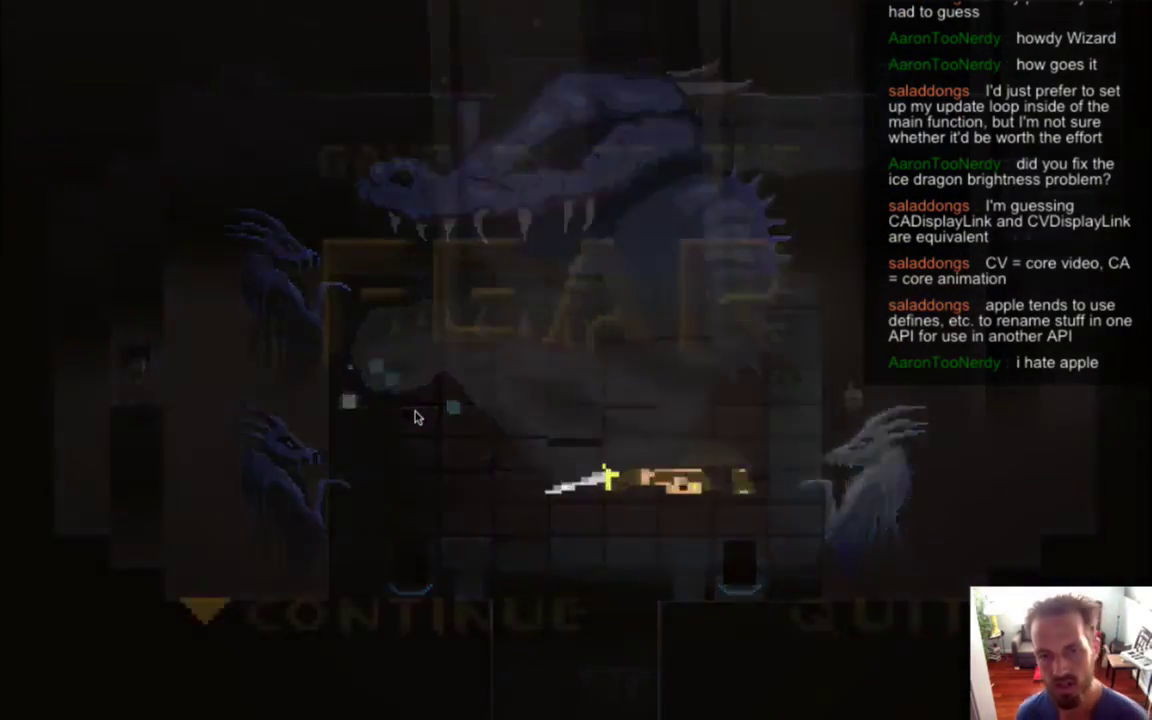
pyautogui.press('super+q')
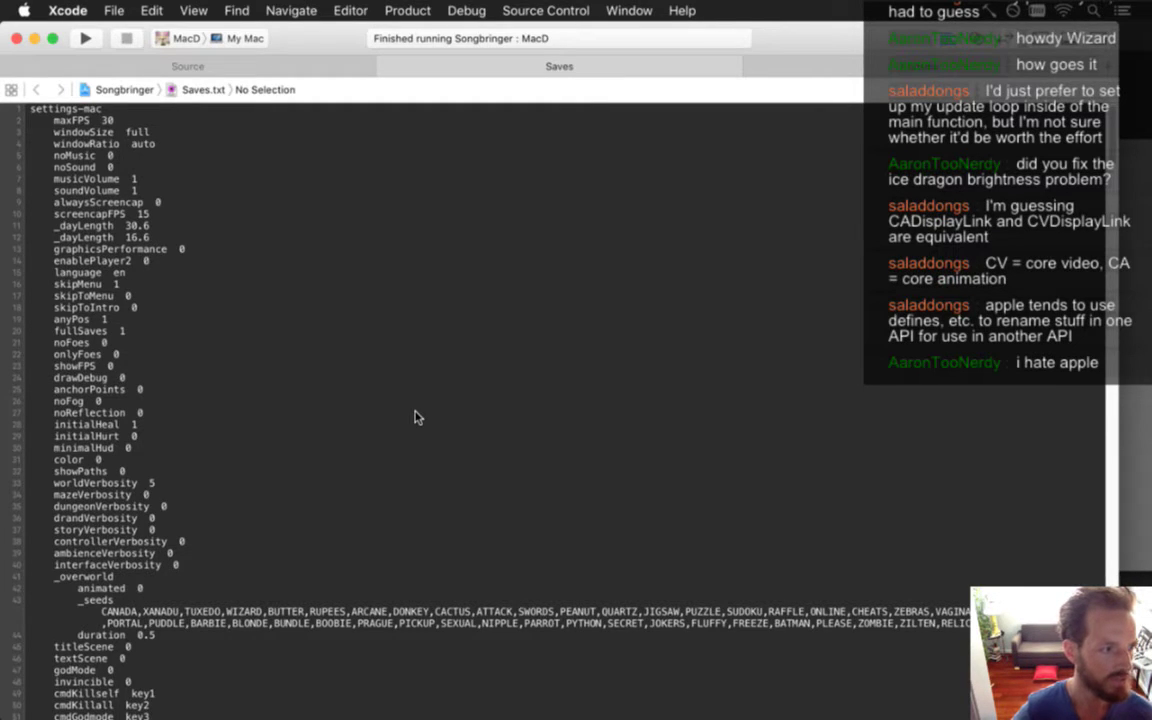
# Step: Open the Stack Overflow question on CADisplayLink alternatives and highlight the accepted answer's first paragraph
pyautogui.click(417, 420)
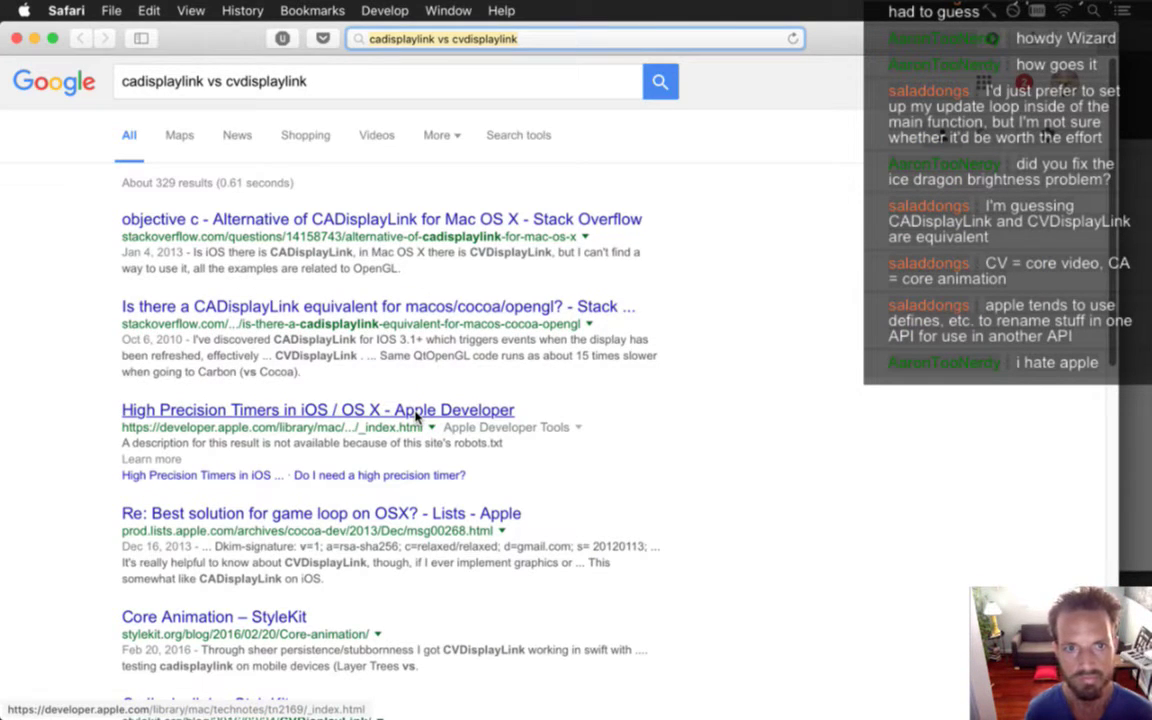
pyautogui.click(385, 226)
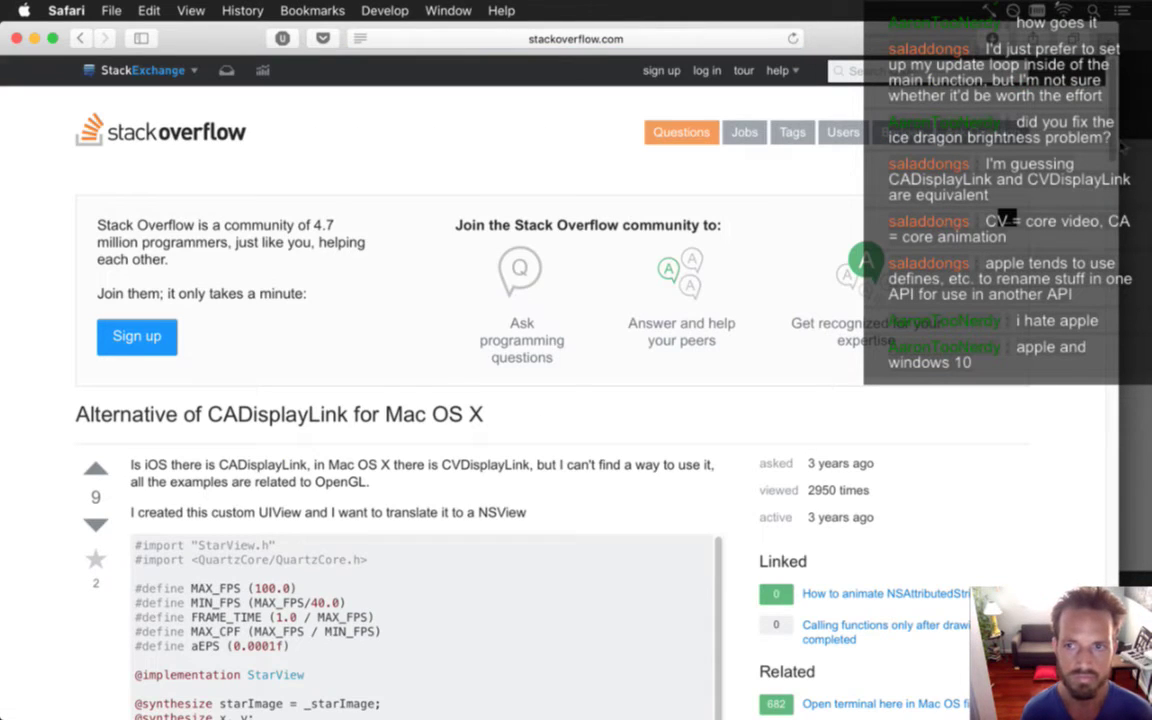
pyautogui.scroll(-5, 500, 400)
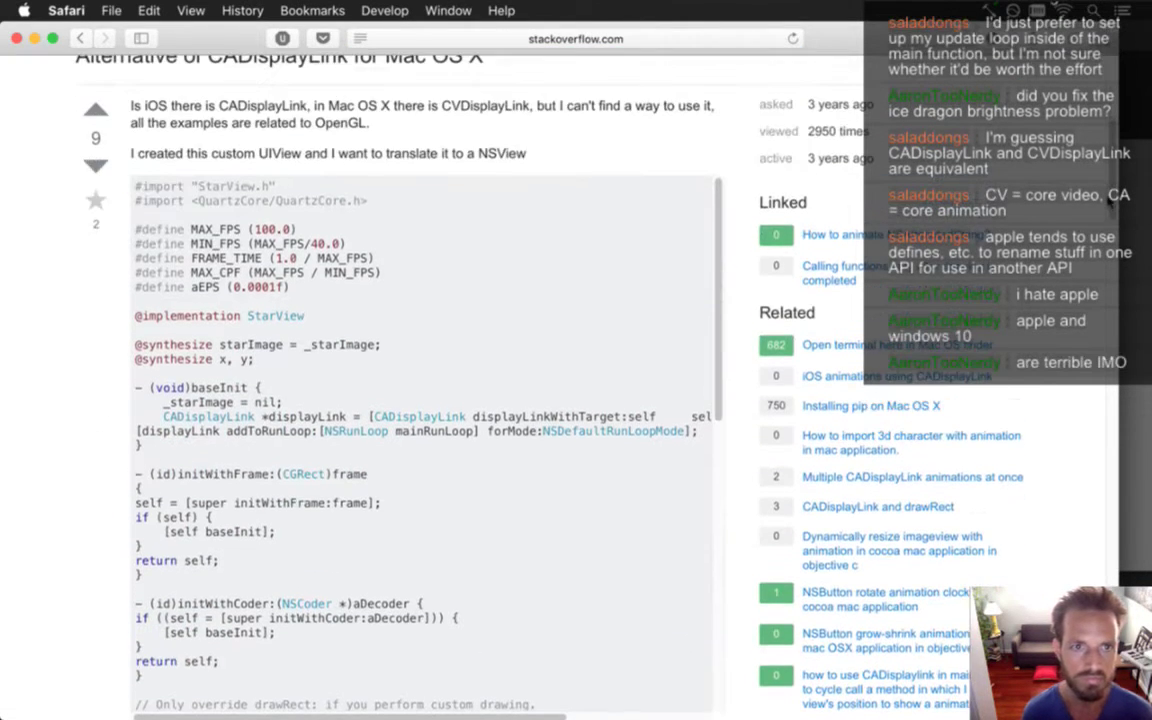
pyautogui.scroll(-10, 1100, 355)
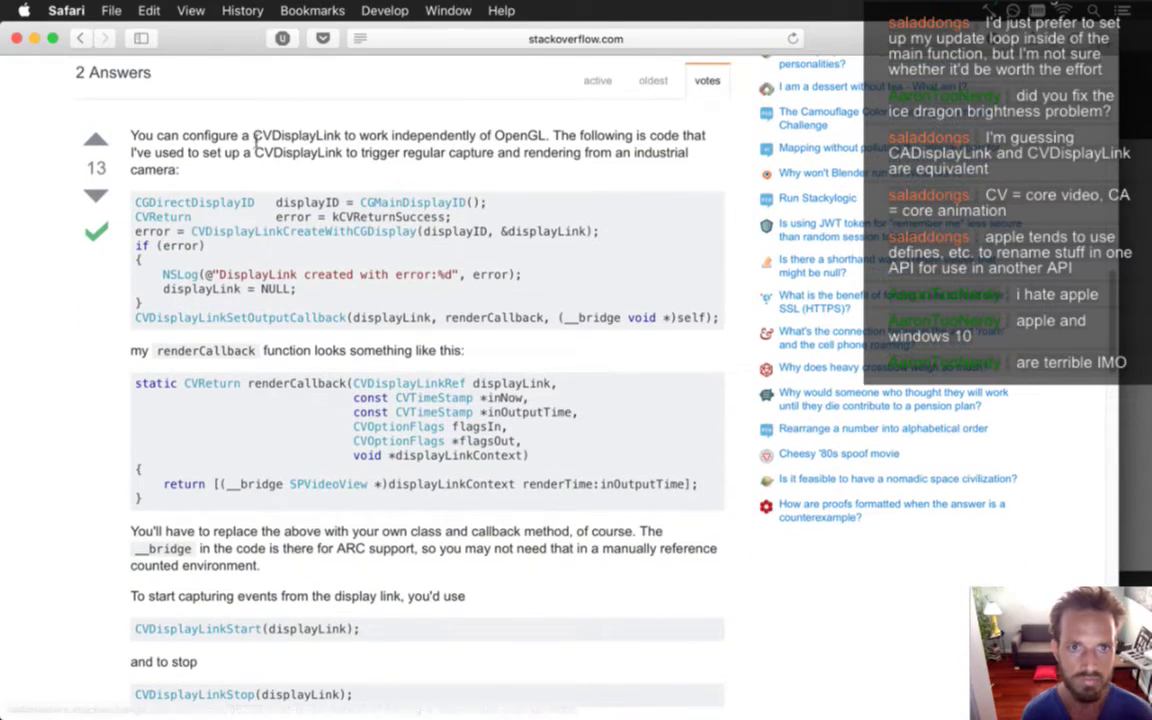
pyautogui.moveTo(268, 133); pyautogui.dragTo(324, 170)
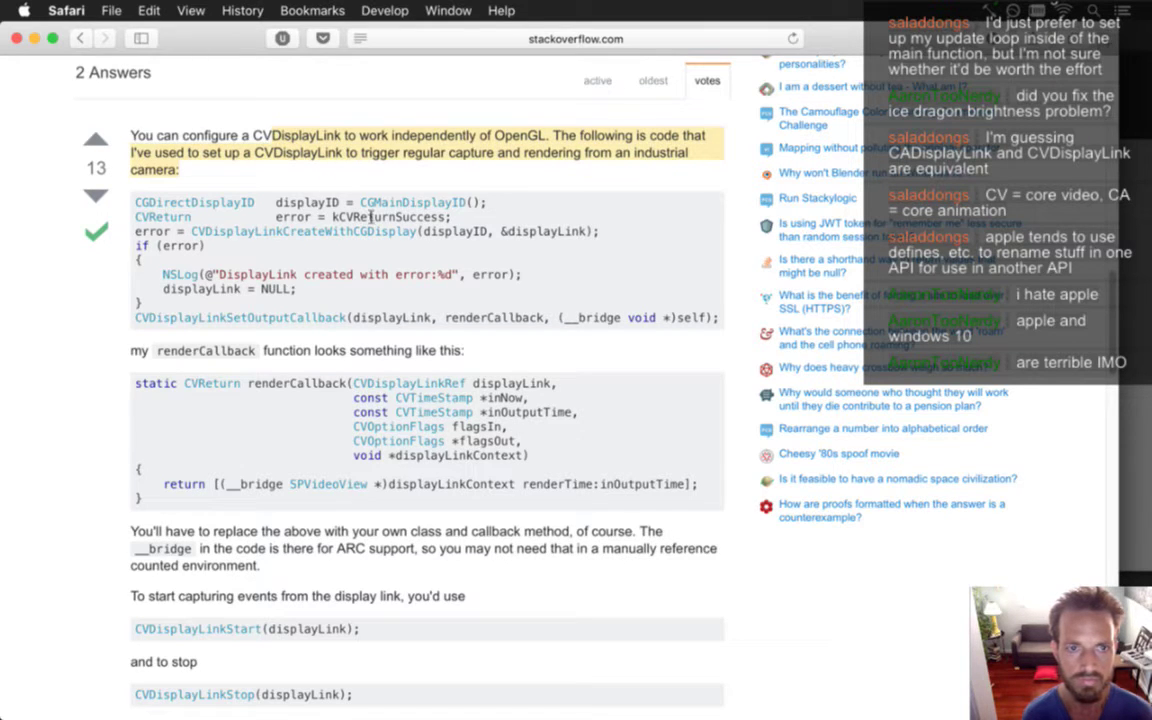
# Step: Highlight the paragraphs on starting the display link through CVDisplayLinkRelease(), then return to Photoshop
pyautogui.scroll(-5, 425, 380)
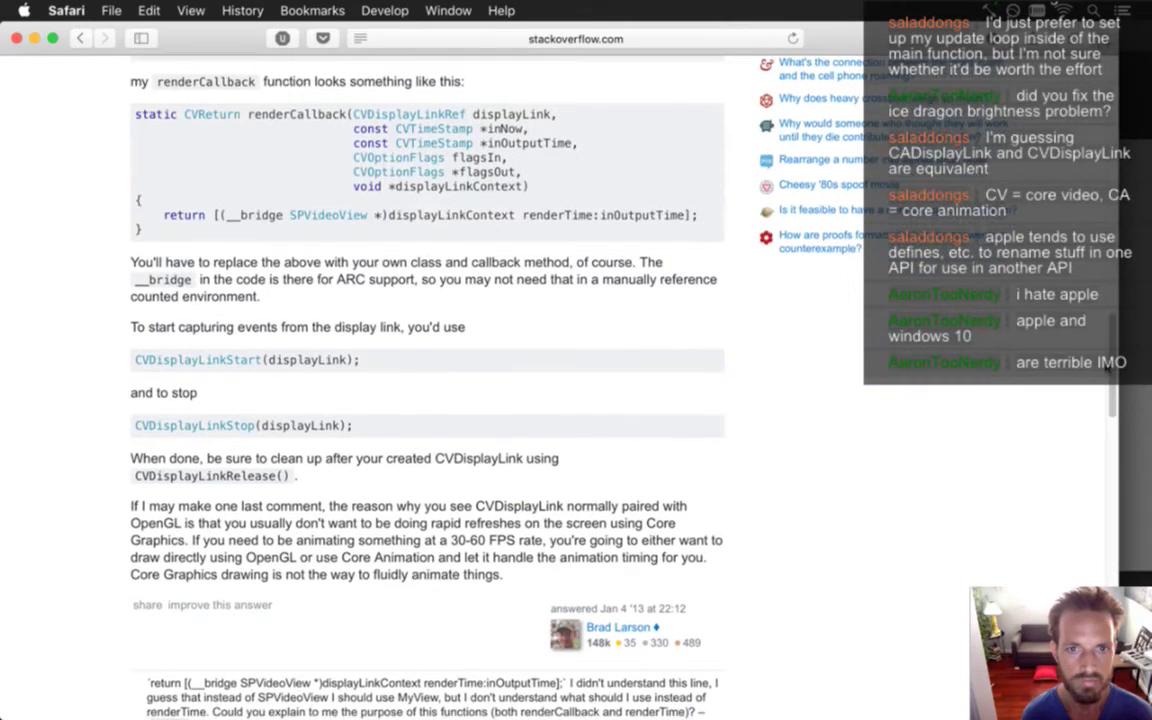
pyautogui.scroll(-1, 425, 380)
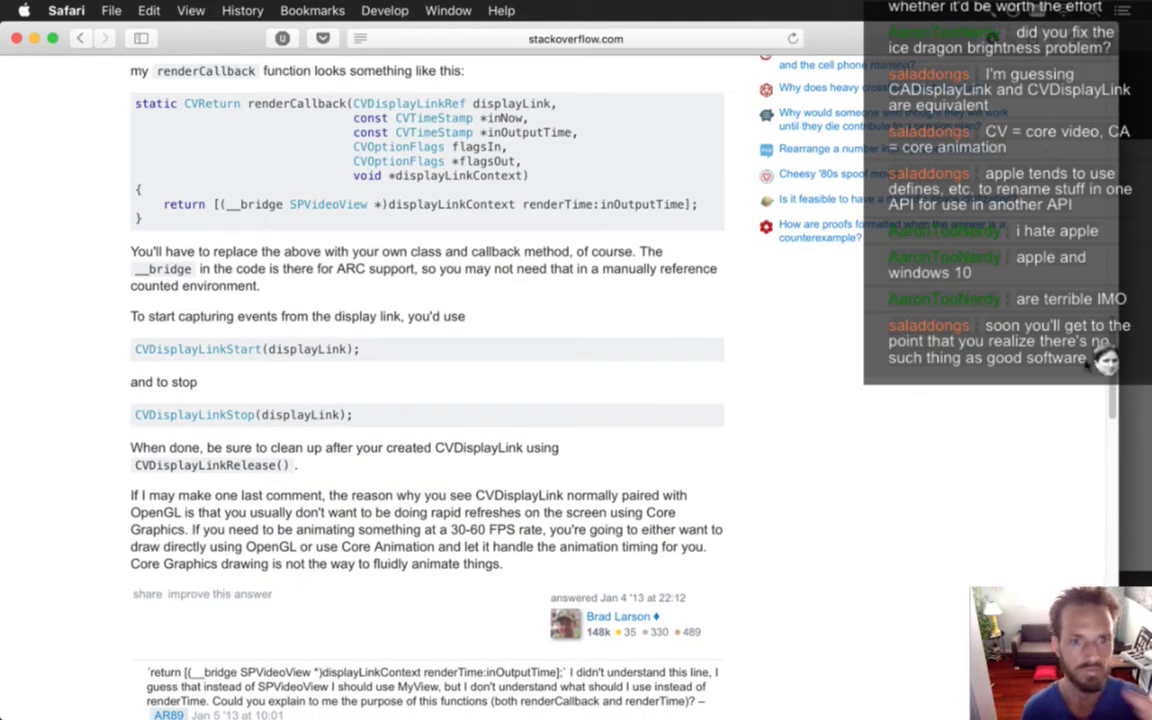
pyautogui.tripleClick(316, 318)
pyautogui.moveTo(348, 362); pyautogui.dragTo(380, 455)
pyautogui.scroll(-15, 1050, 480)
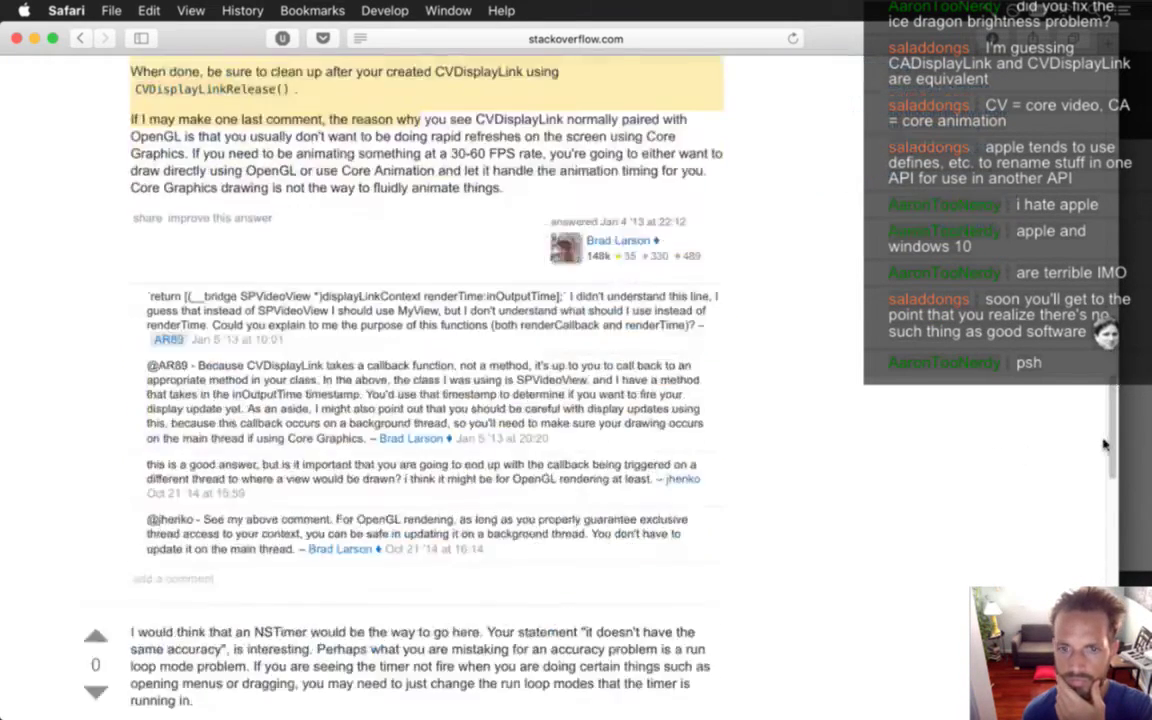
pyautogui.scroll(20, 1096, 519)
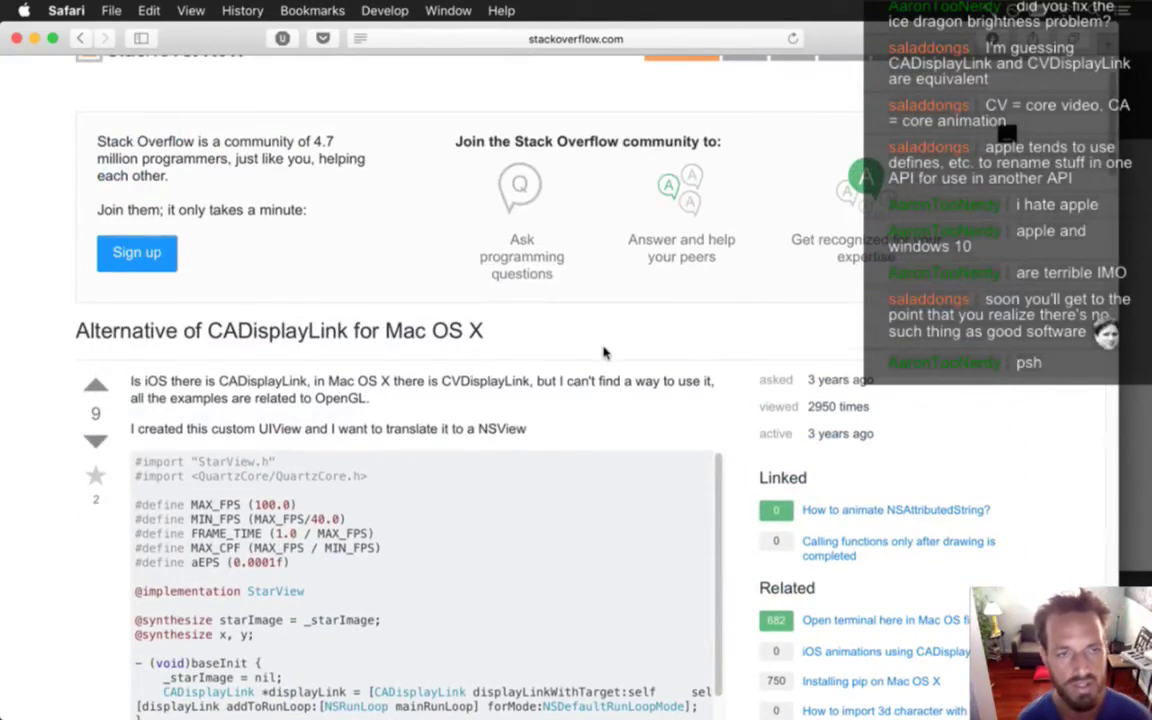
pyautogui.press('super+Tab')
pyautogui.press('super+Tab')
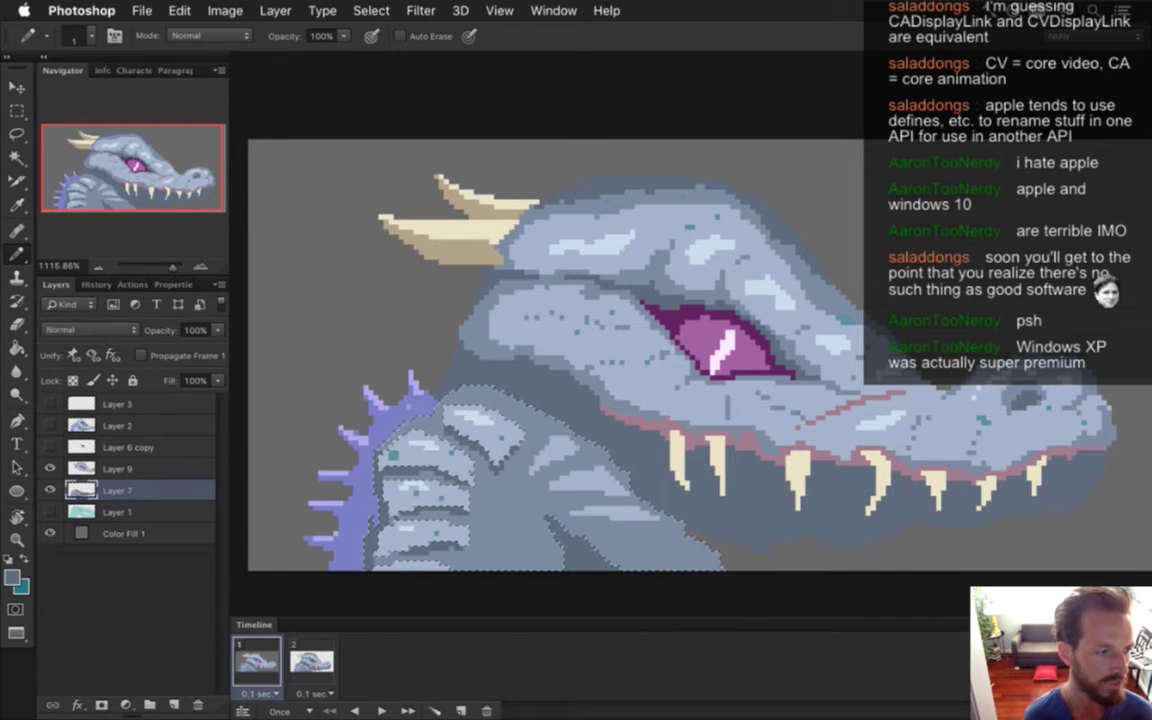
# Step: Deselect, hide the grey Color Fill 1 layer, and render the frames as transparent IceBoss.png
pyautogui.hotkey('ctrl', 'd')
pyautogui.press('m')
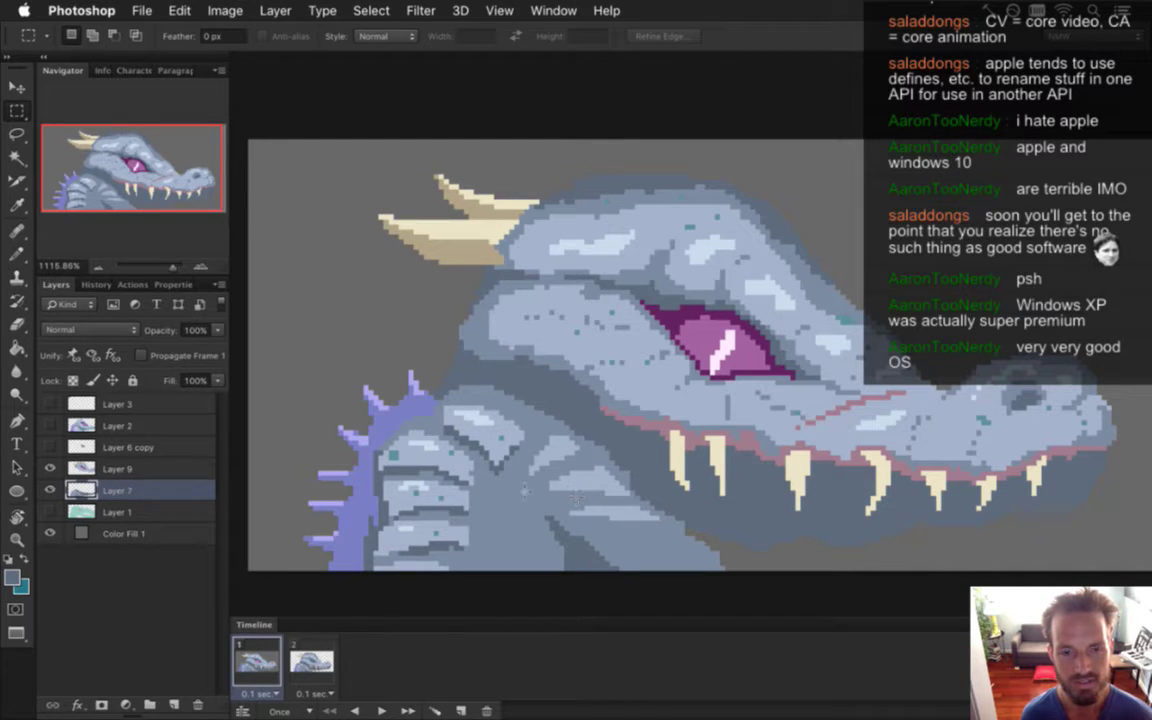
pyautogui.click(51, 533)
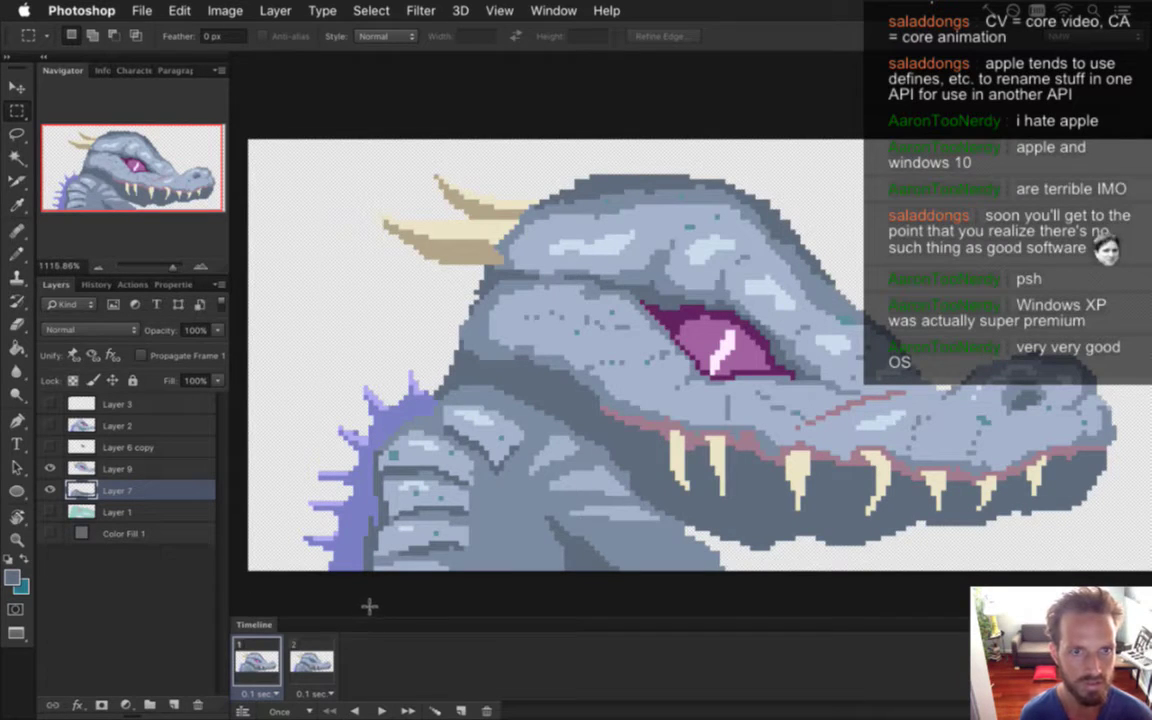
pyautogui.press('super+alt+shift+r')
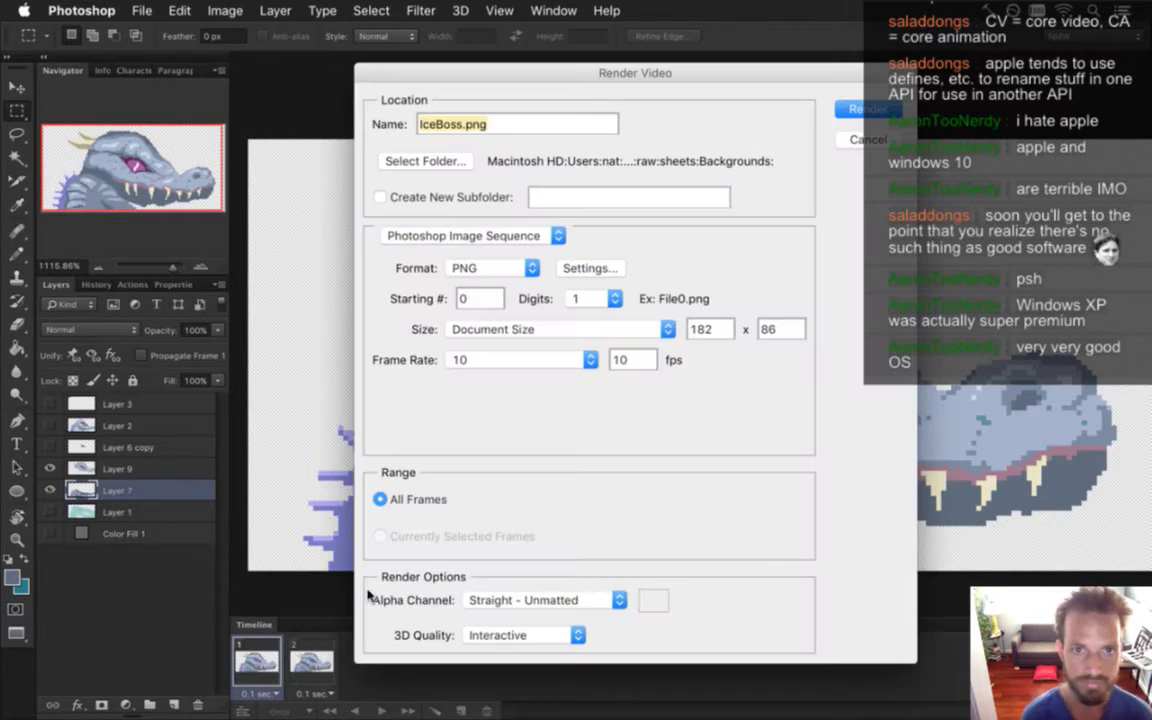
pyautogui.press('Return')
pyautogui.press('super+Tab')
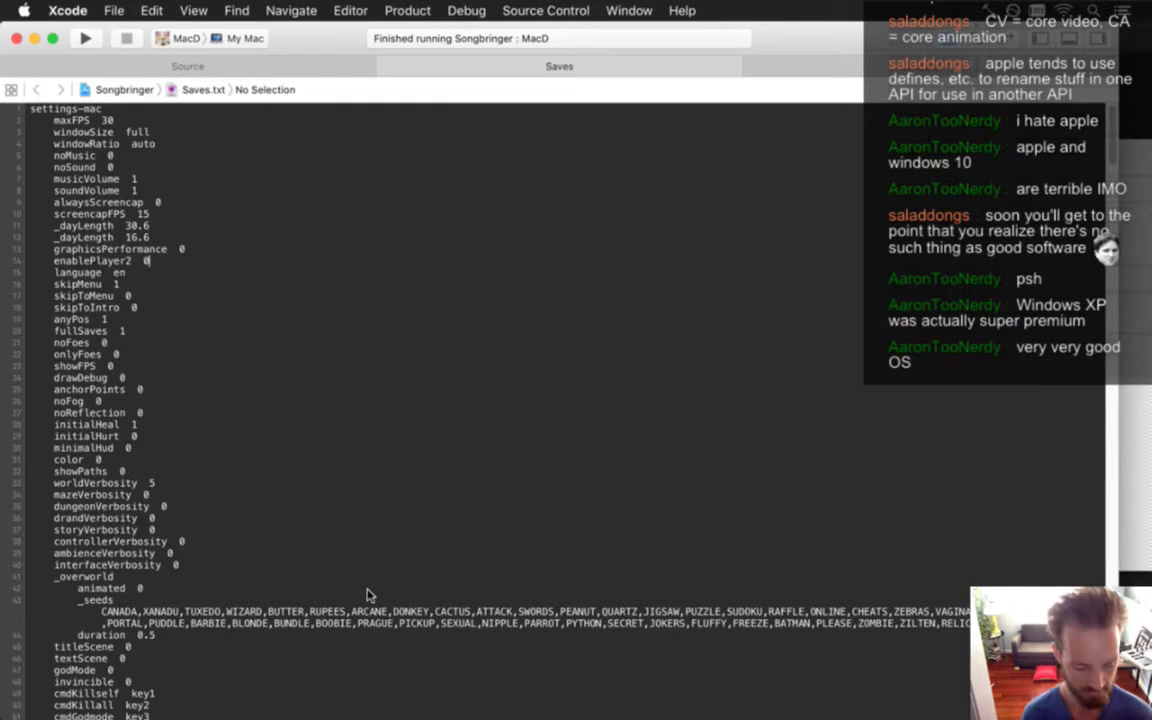
# Step: Launch the game with Cmd+R and attack the blue dragon boss, dashing across the arena
pyautogui.press('super+r')
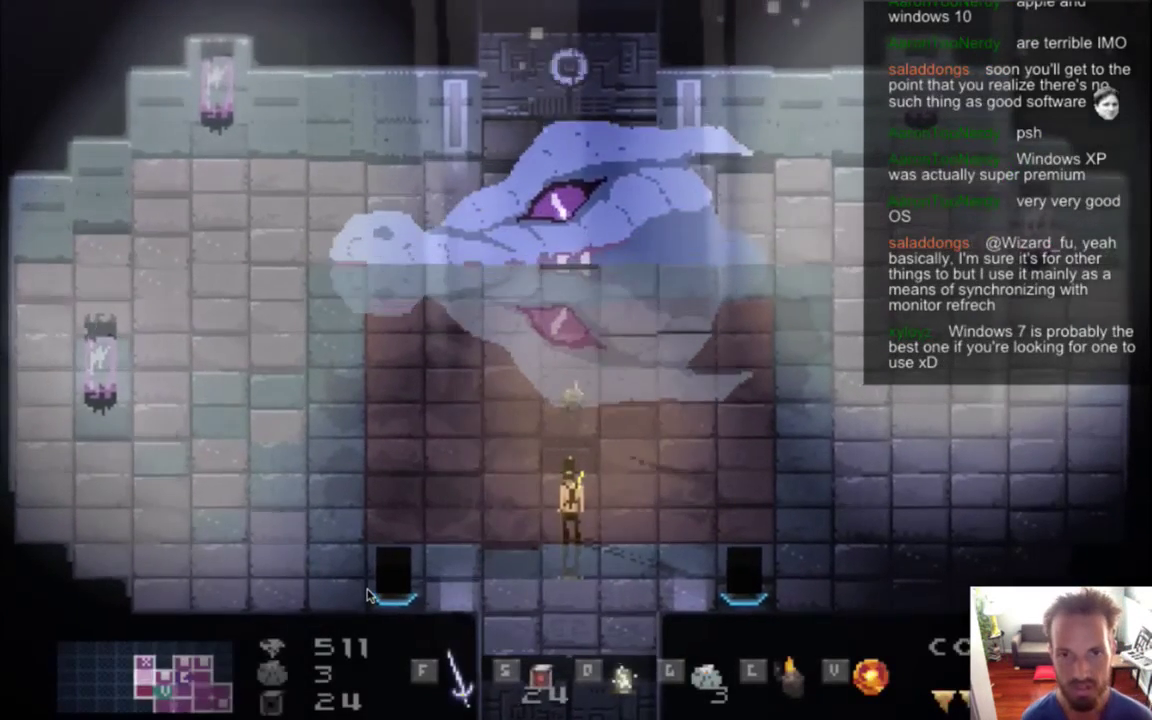
pyautogui.press('a')
pyautogui.press('Right')
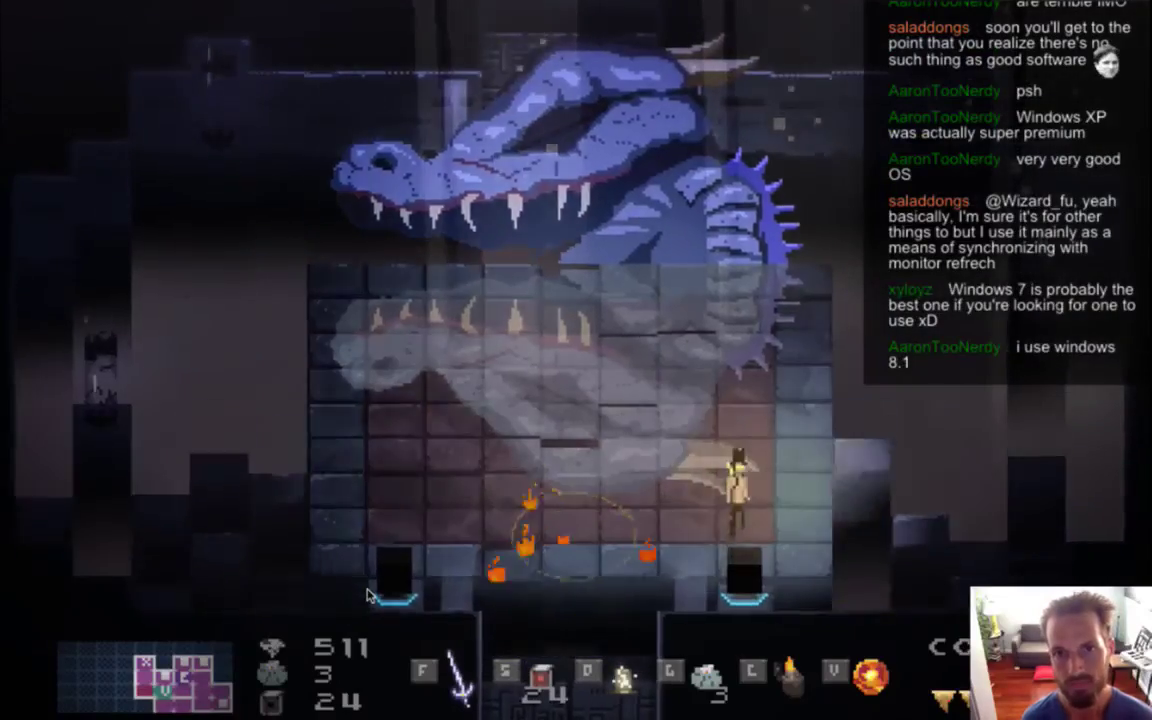
pyautogui.press('a')
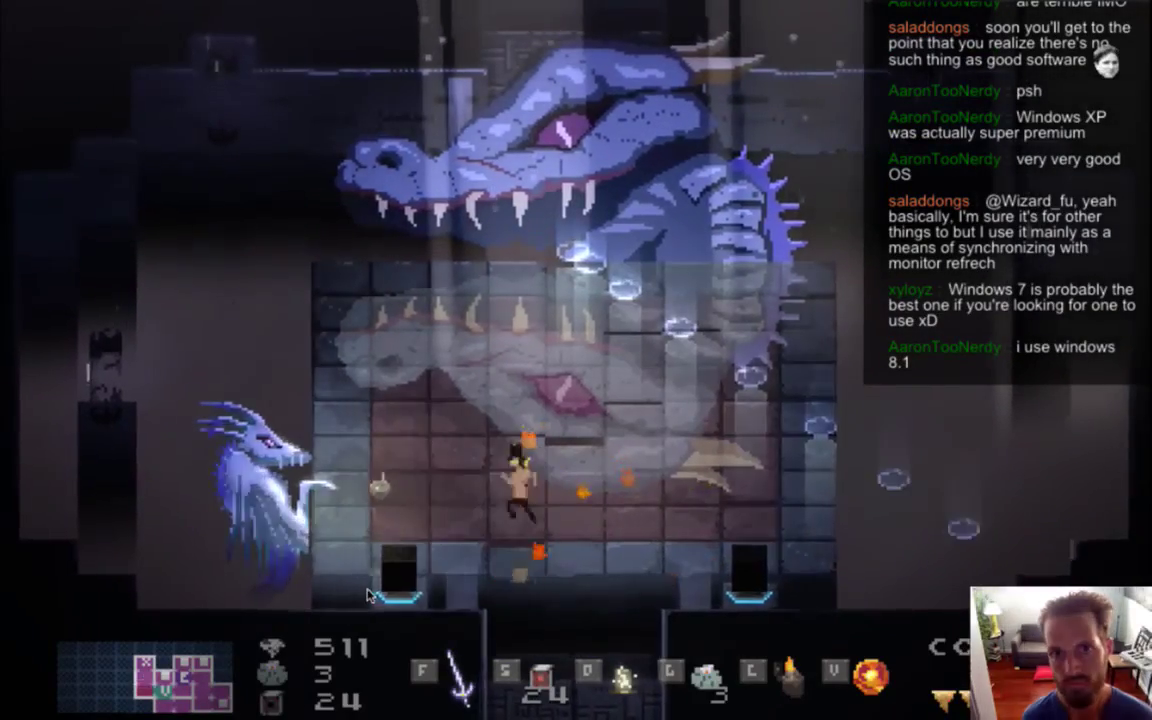
pyautogui.press('d')
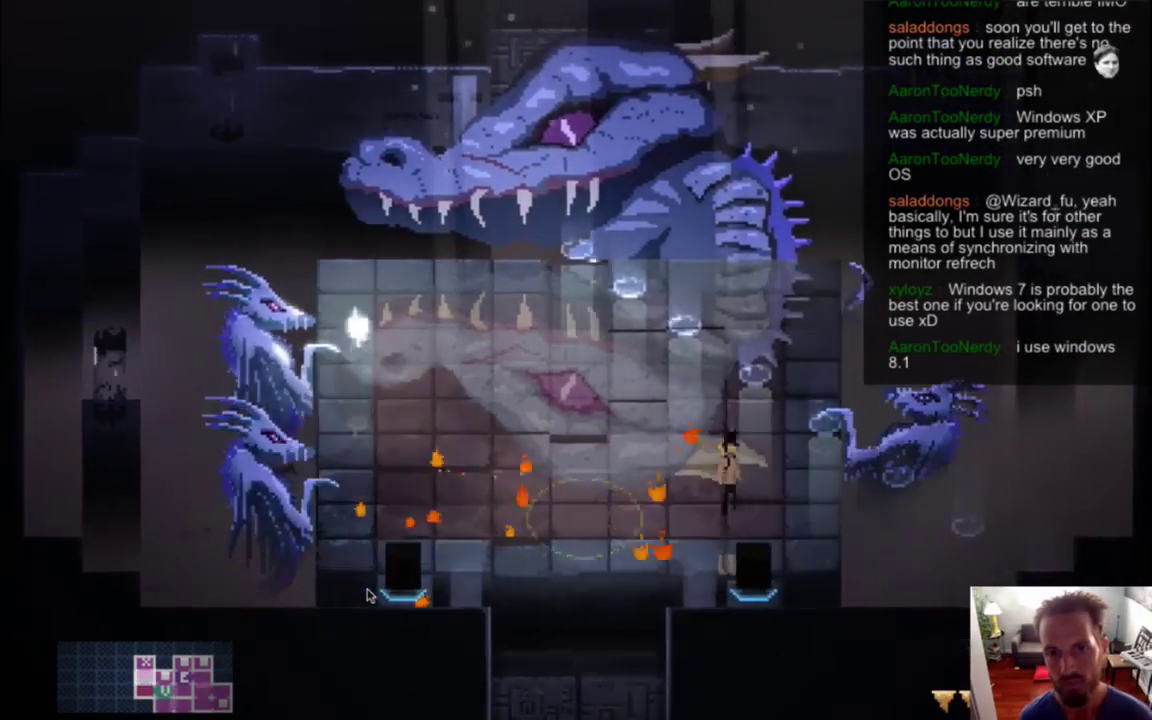
pyautogui.press('a')
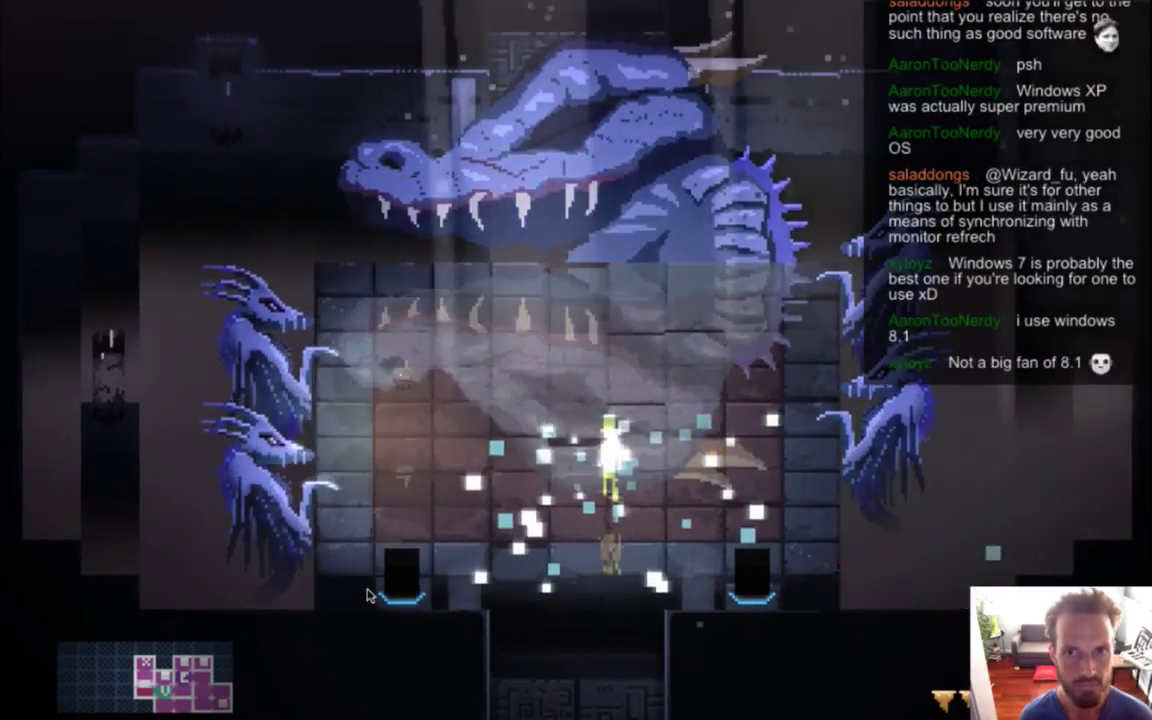
# Step: Dodge the boss beam while attacking from the centre, then quit and return to Photoshop
pyautogui.press('d')
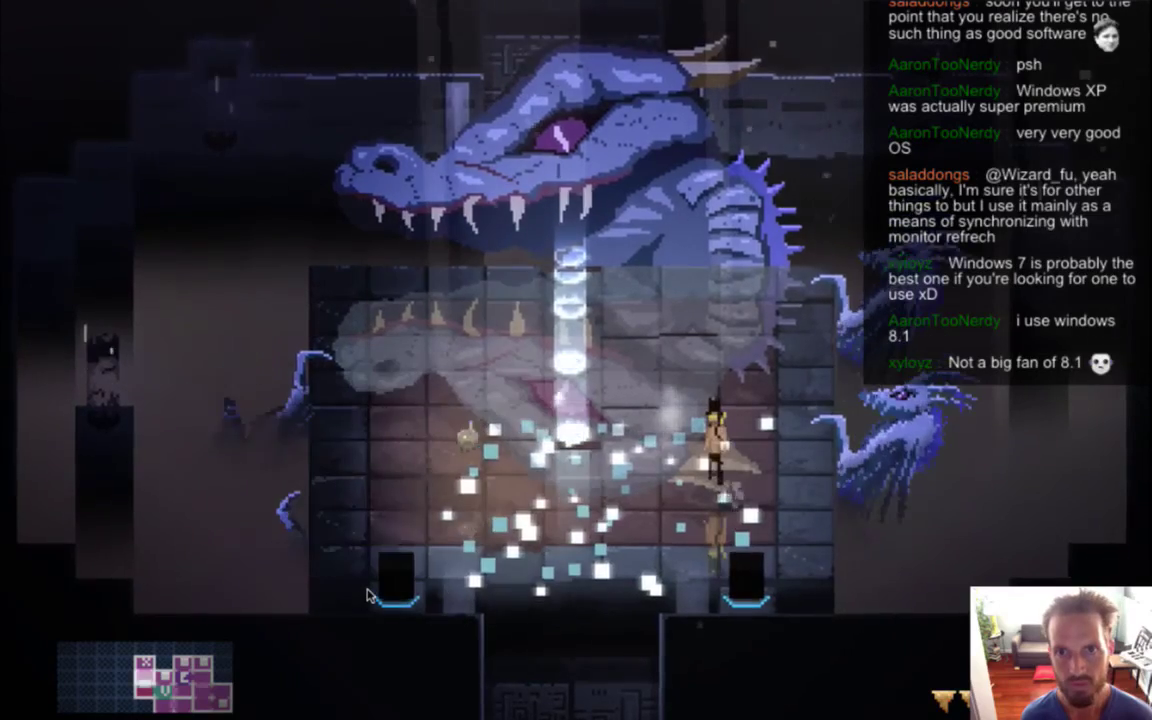
pyautogui.press('a')
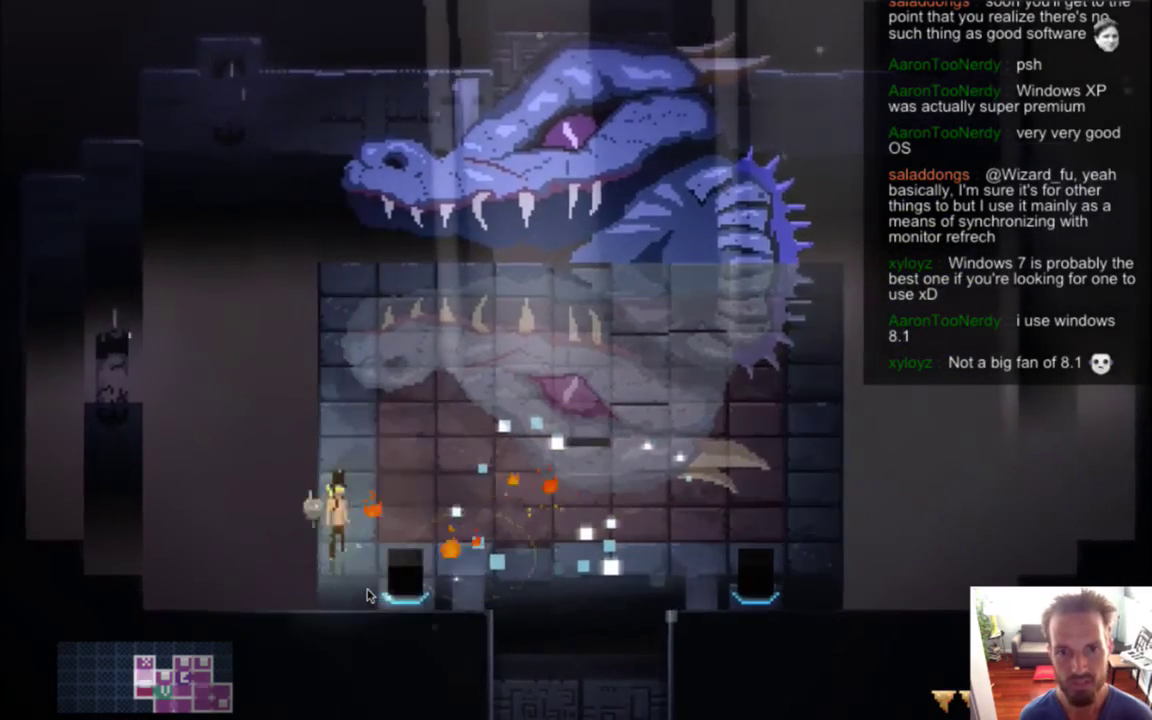
pyautogui.press('d')
pyautogui.press('d')
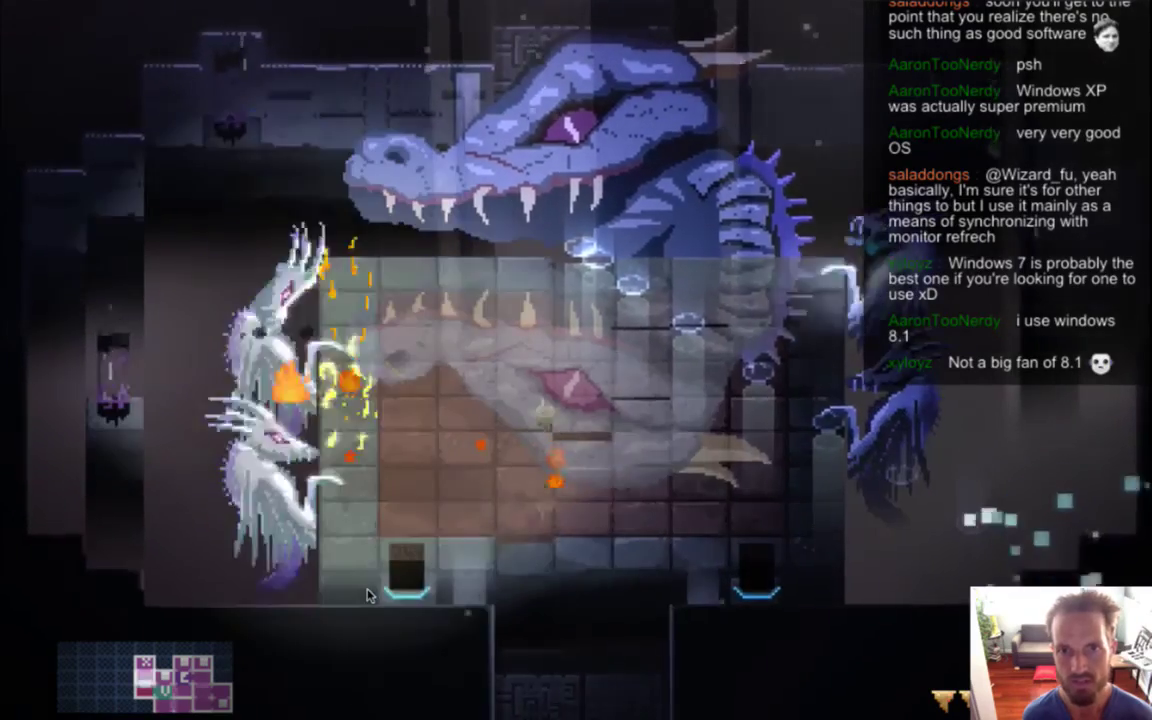
pyautogui.press('d')
pyautogui.press('d')
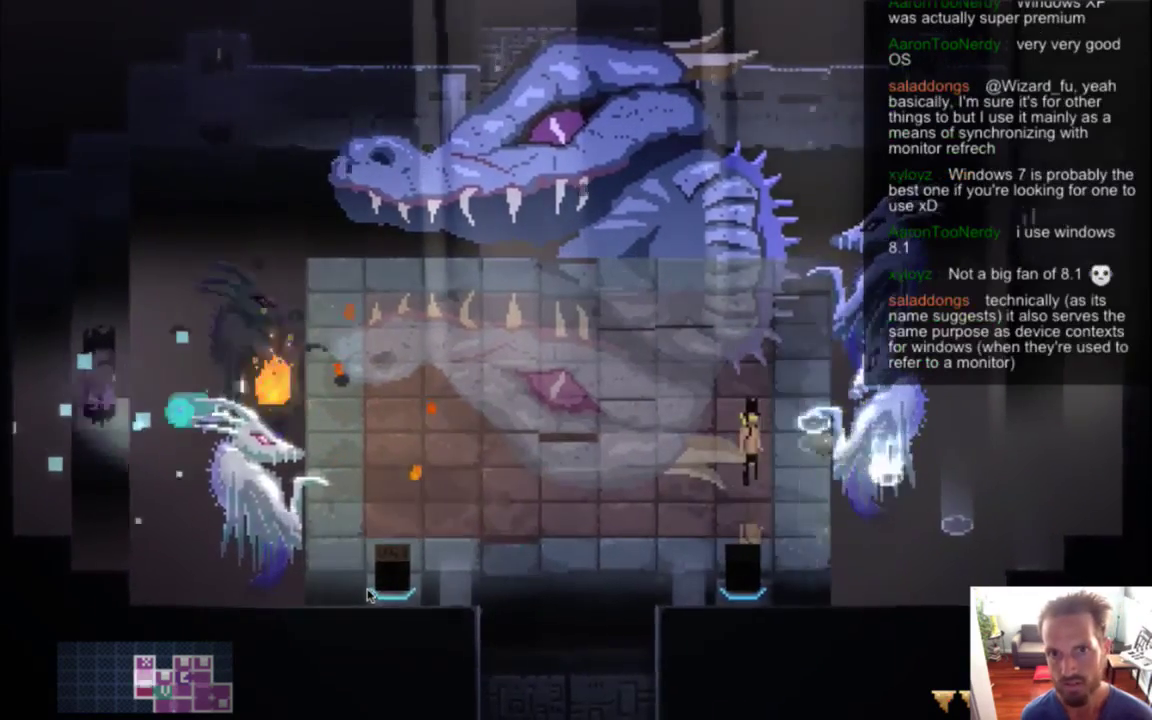
pyautogui.press('a')
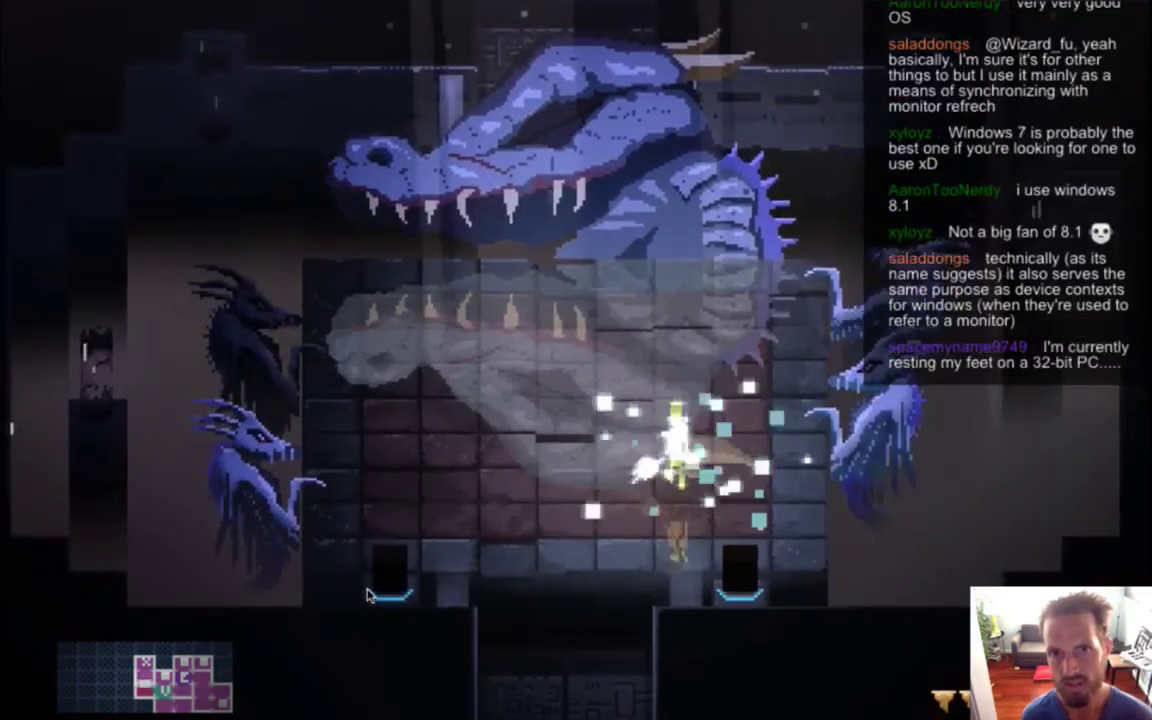
pyautogui.press('super+q')
pyautogui.press('super+Tab')
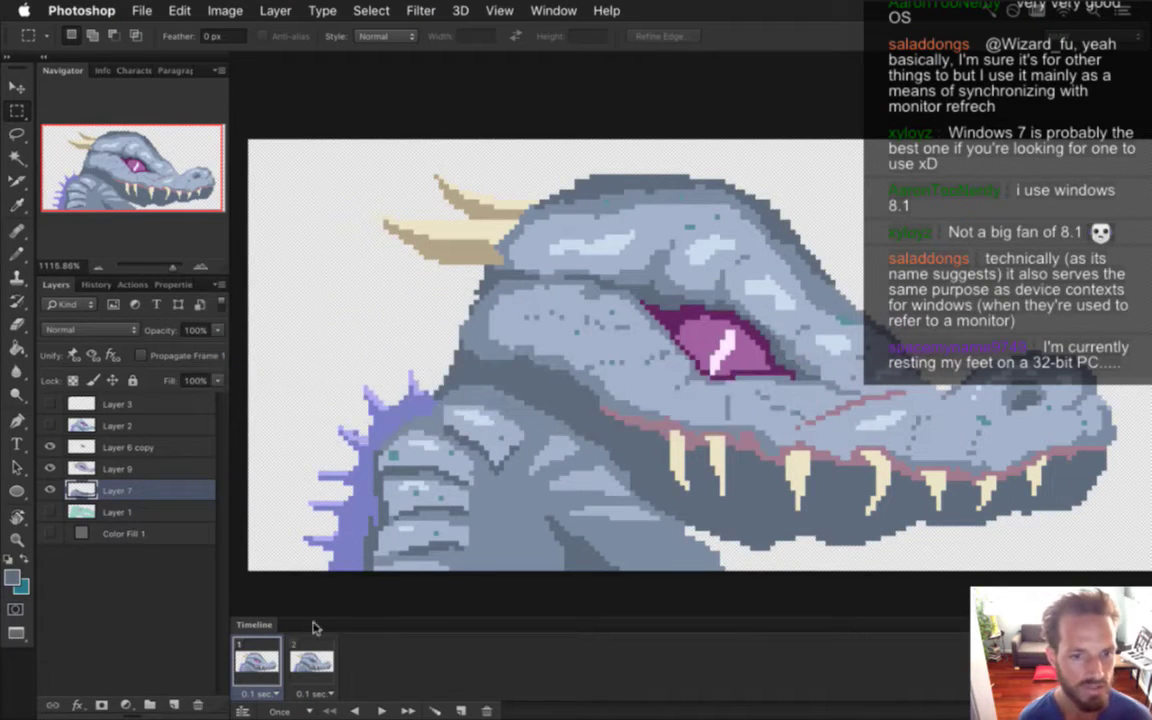
pyautogui.press('i')
pyautogui.press('b')
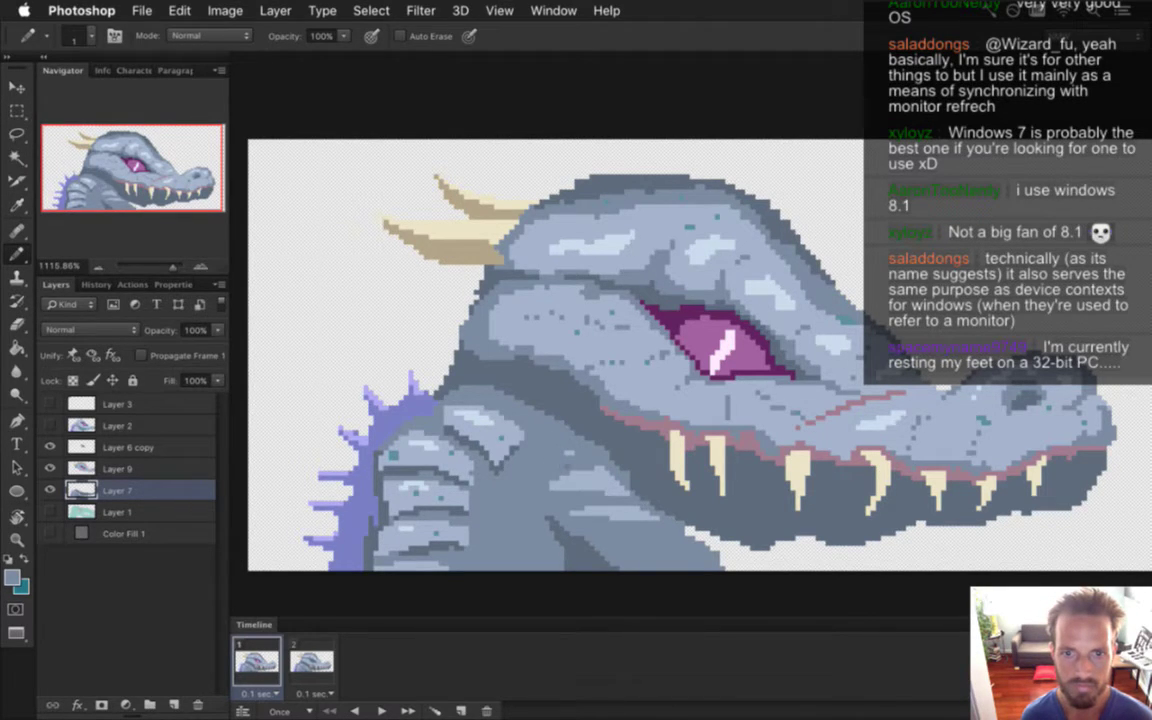
pyautogui.press('g')
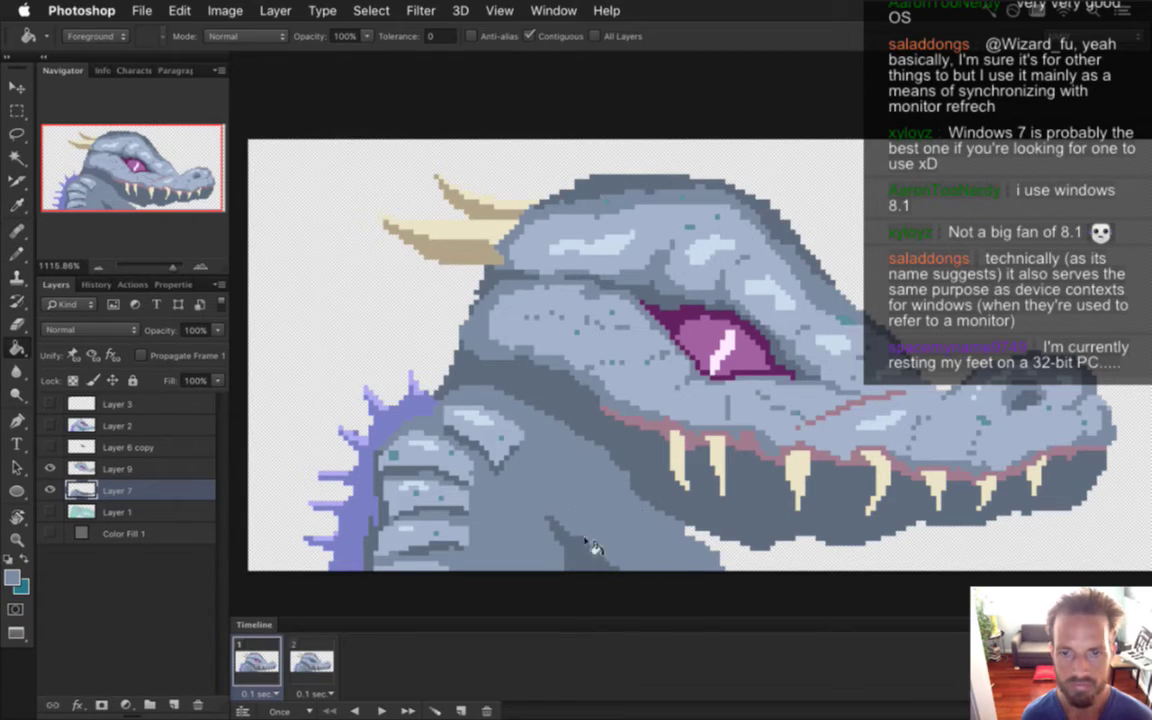
pyautogui.press('b')
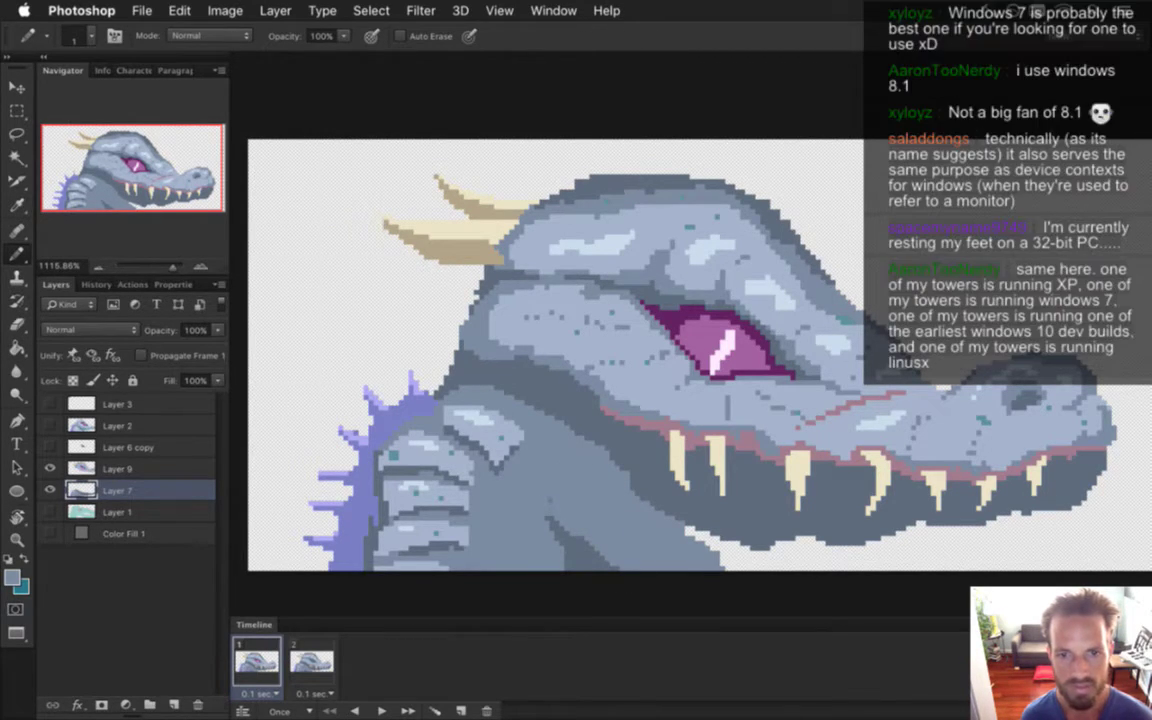
pyautogui.press('alt')
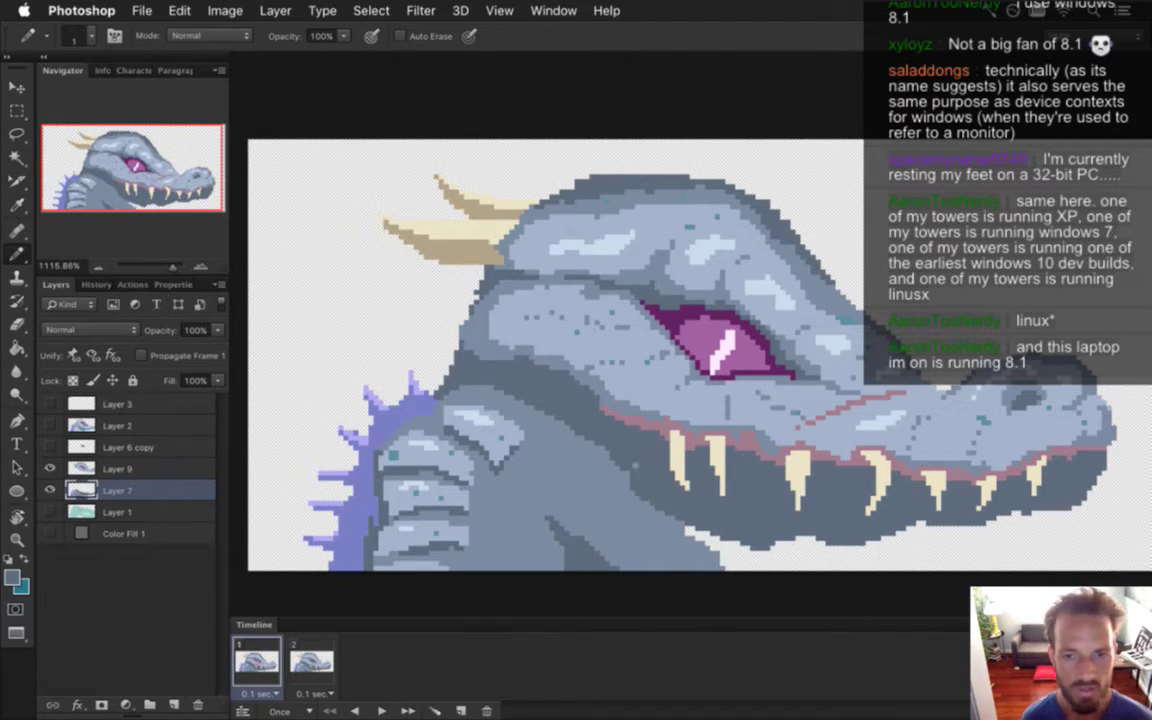
pyautogui.keyDown('alt'); pyautogui.click(528, 500); pyautogui.keyUp('alt')
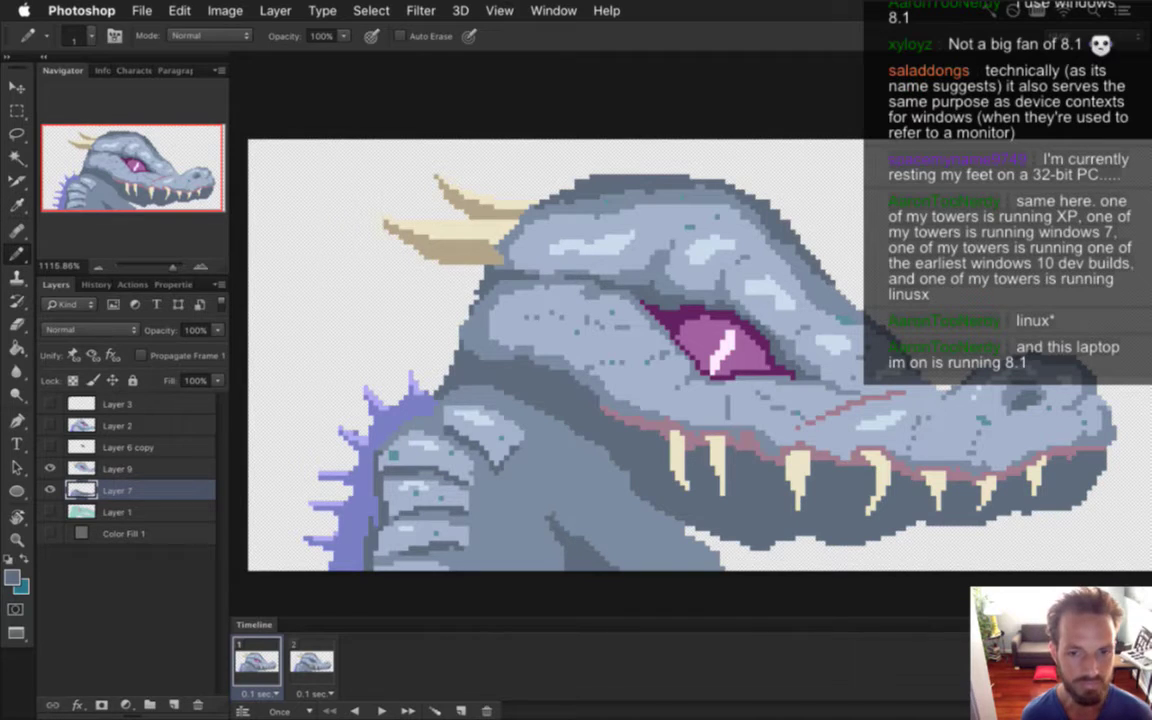
pyautogui.press('super+Tab')
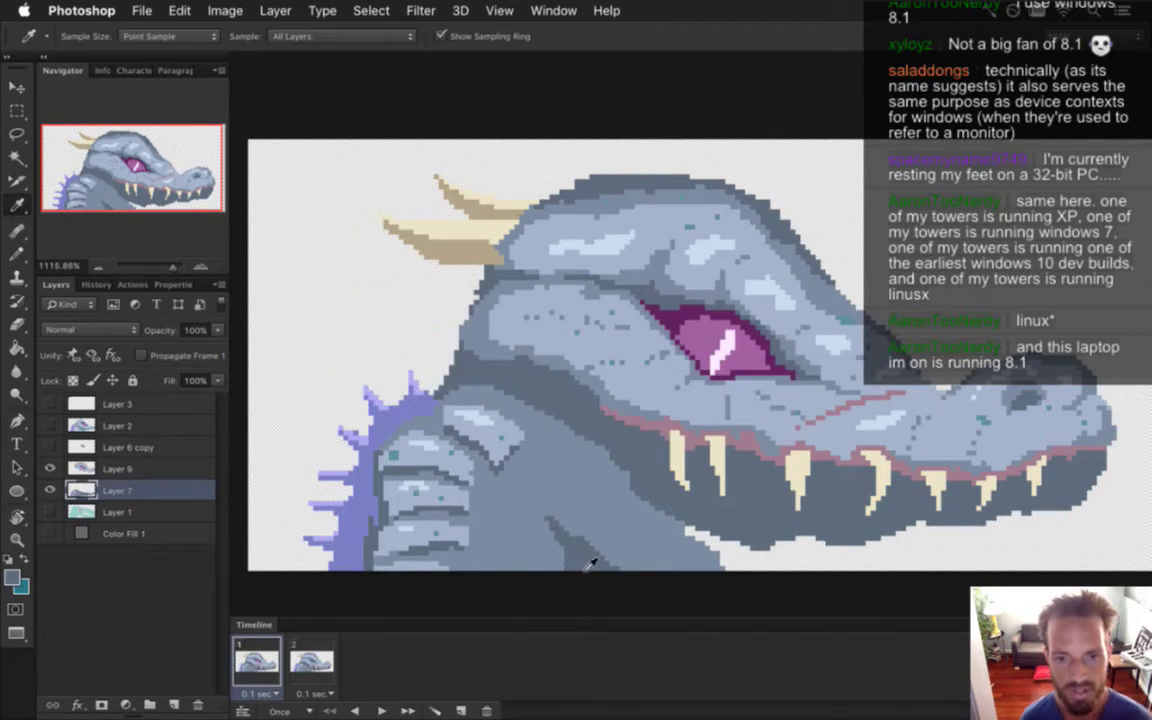
# Step: Sample a grey from the dragon's neck for shading the throat below the jaw
pyautogui.keyDown('alt'); pyautogui.click(524, 516); pyautogui.keyUp('alt')
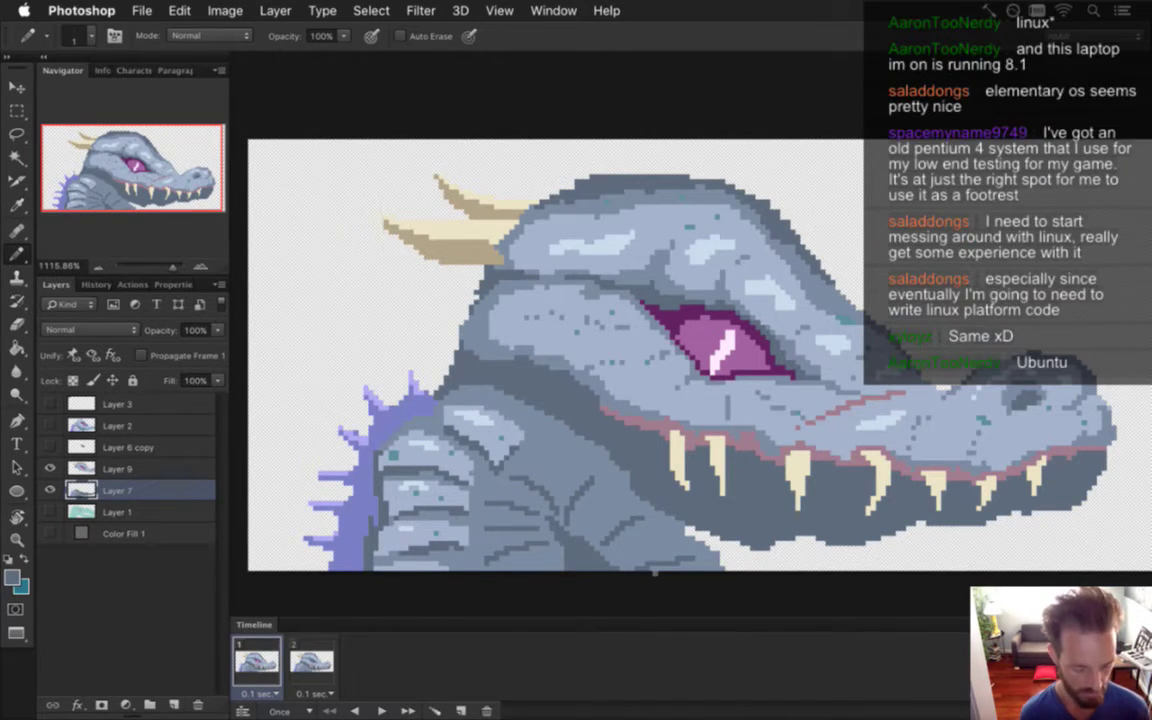
# Step: Sample a colour with the Eyedropper, then return to the single-pixel Pencil
pyautogui.press('i')
pyautogui.press('b')
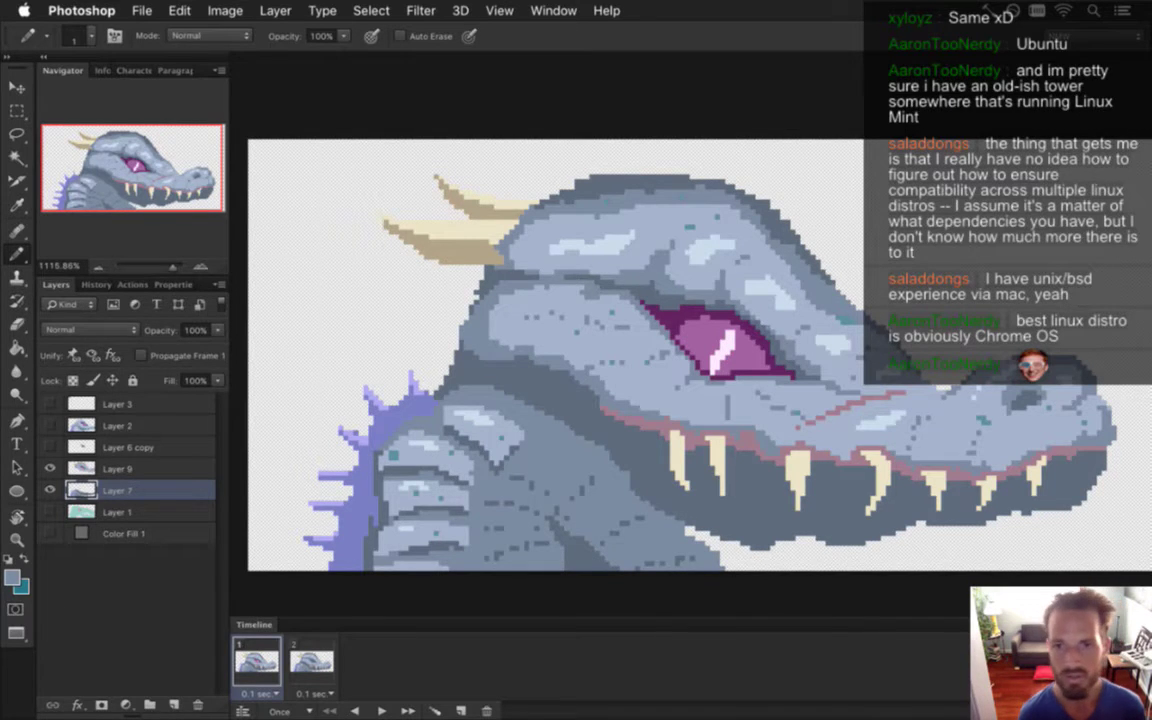
# Step: Switch past Xcode to Safari and search Google for 'chrome os'
pyautogui.press('super+Tab')
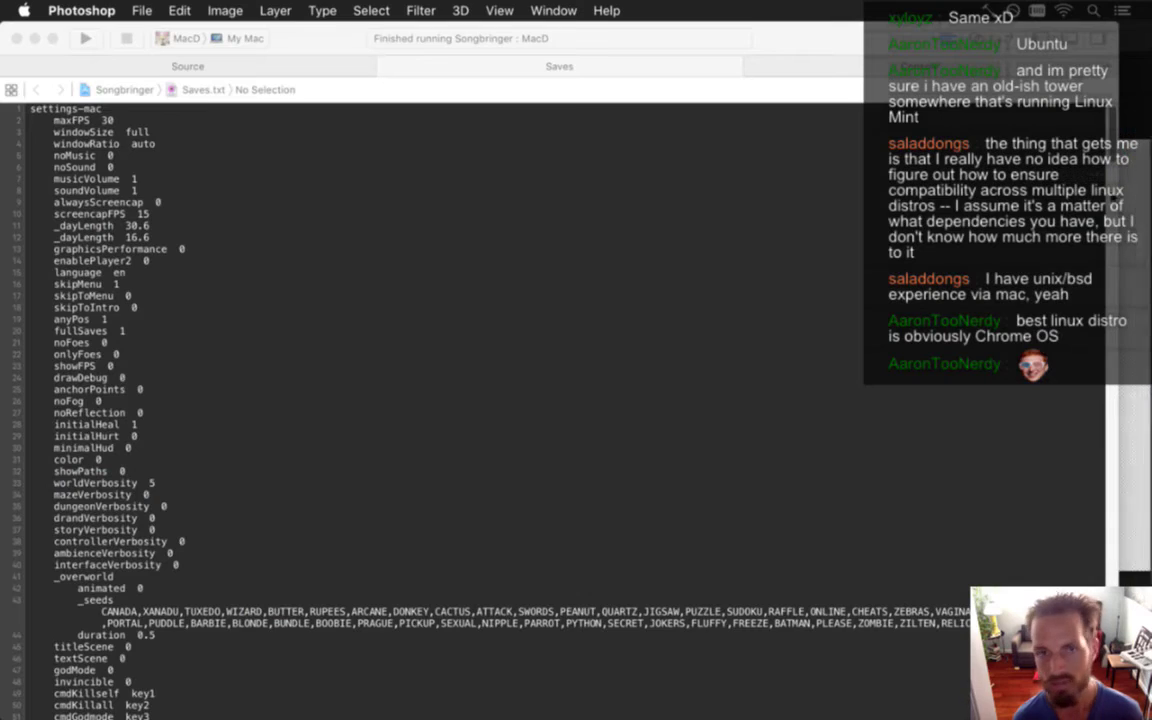
pyautogui.press('super+Tab')
pyautogui.press('super+l')
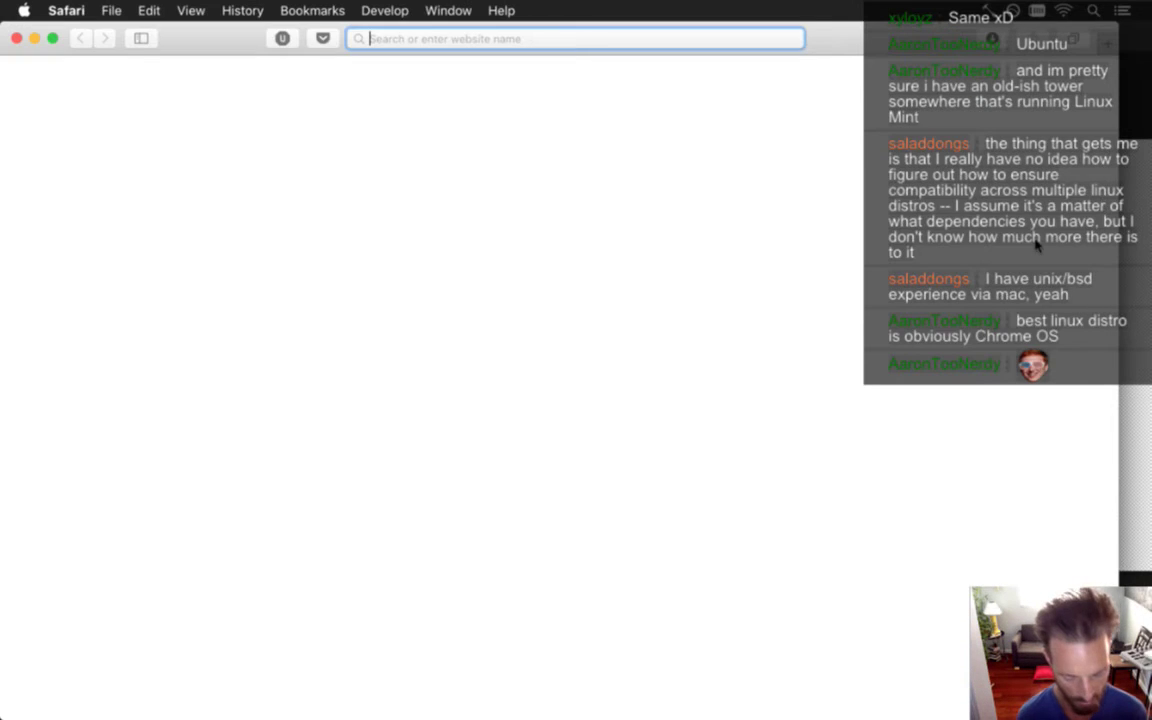
pyautogui.write('chrome os')
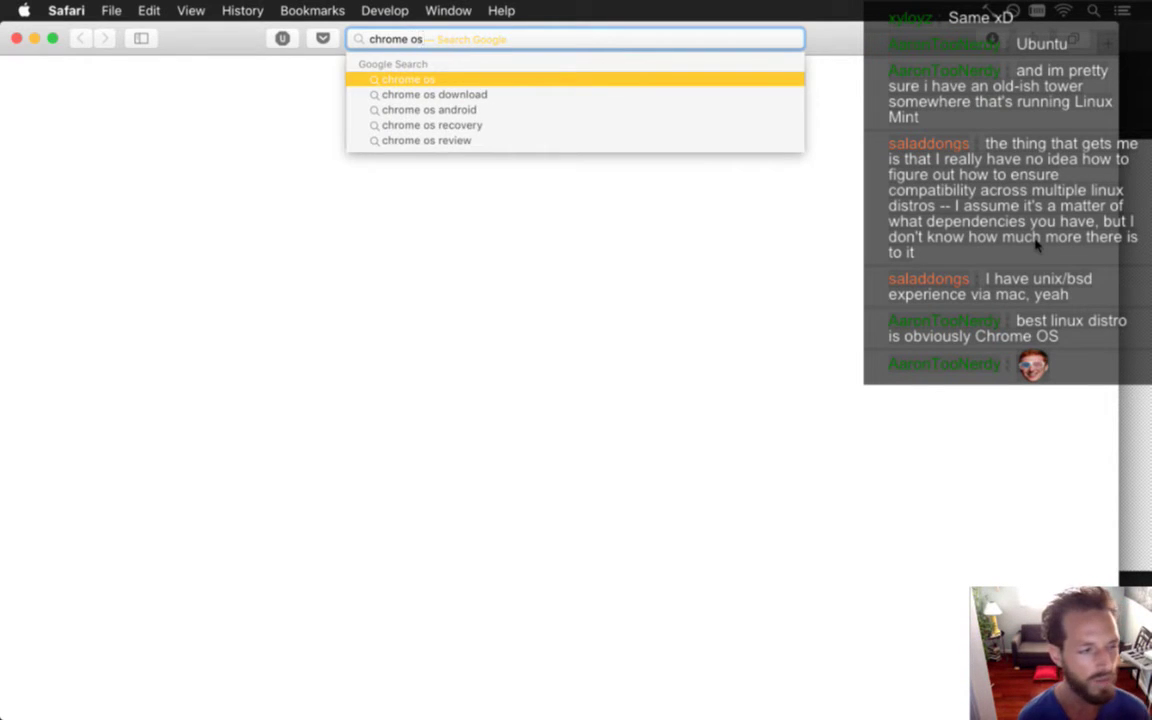
pyautogui.press('Return')
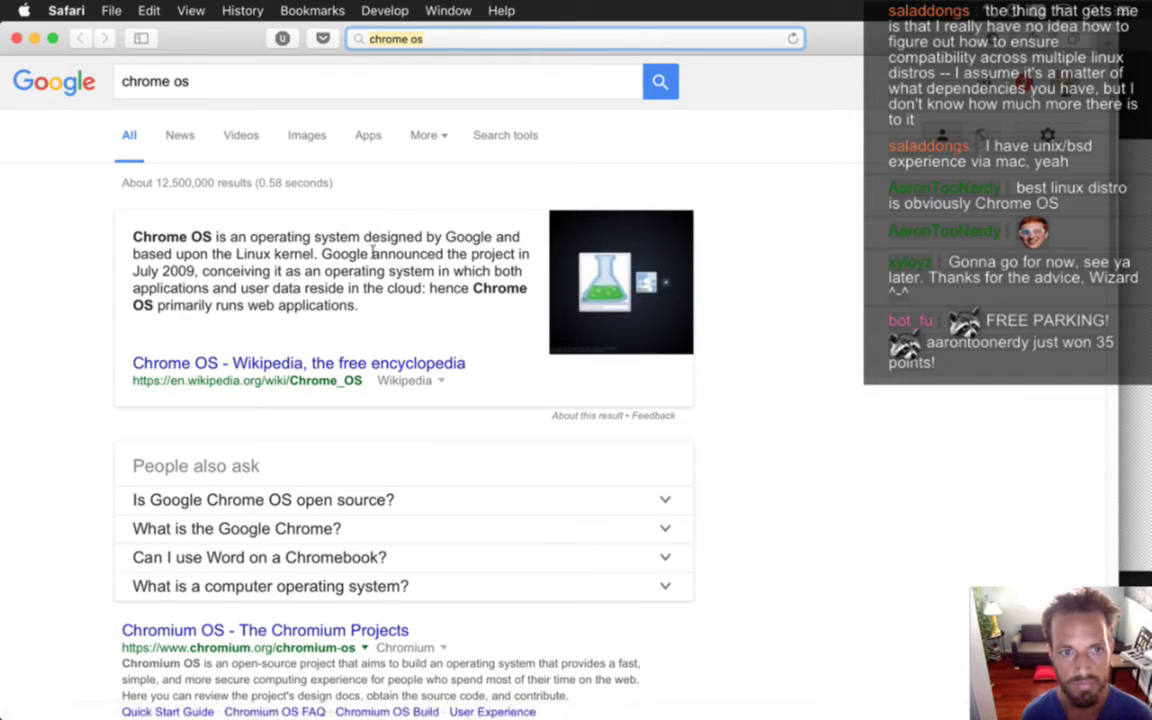
pyautogui.click(312, 135)
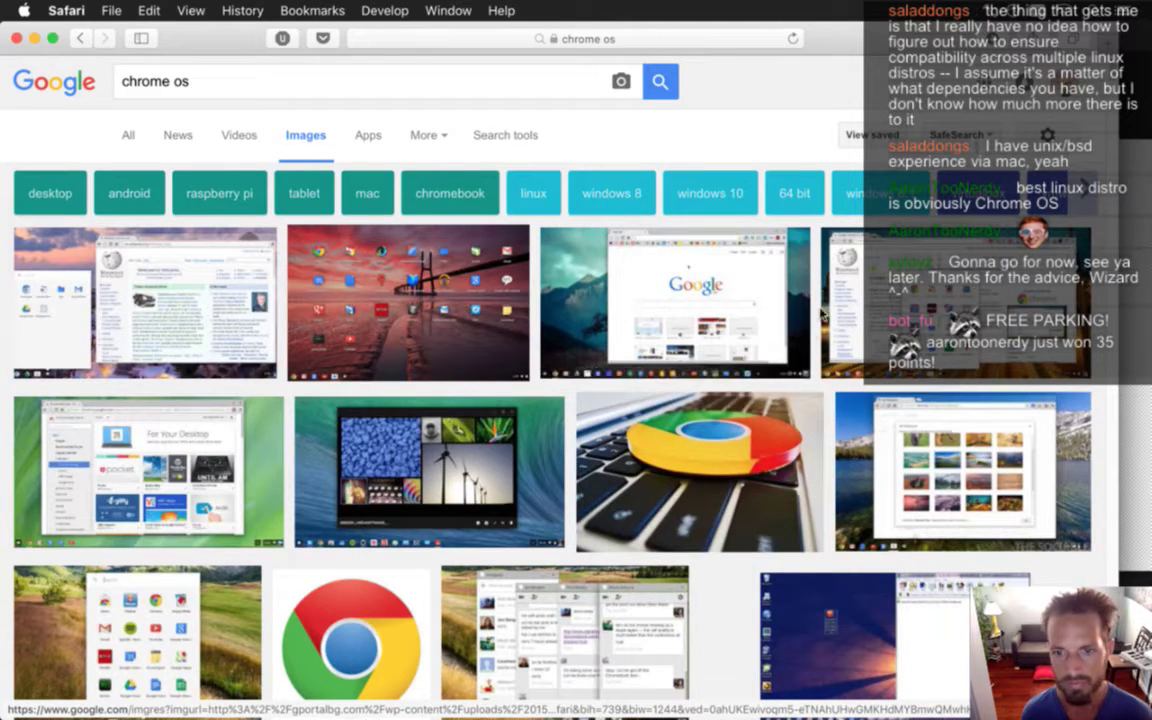
pyautogui.click(209, 309)
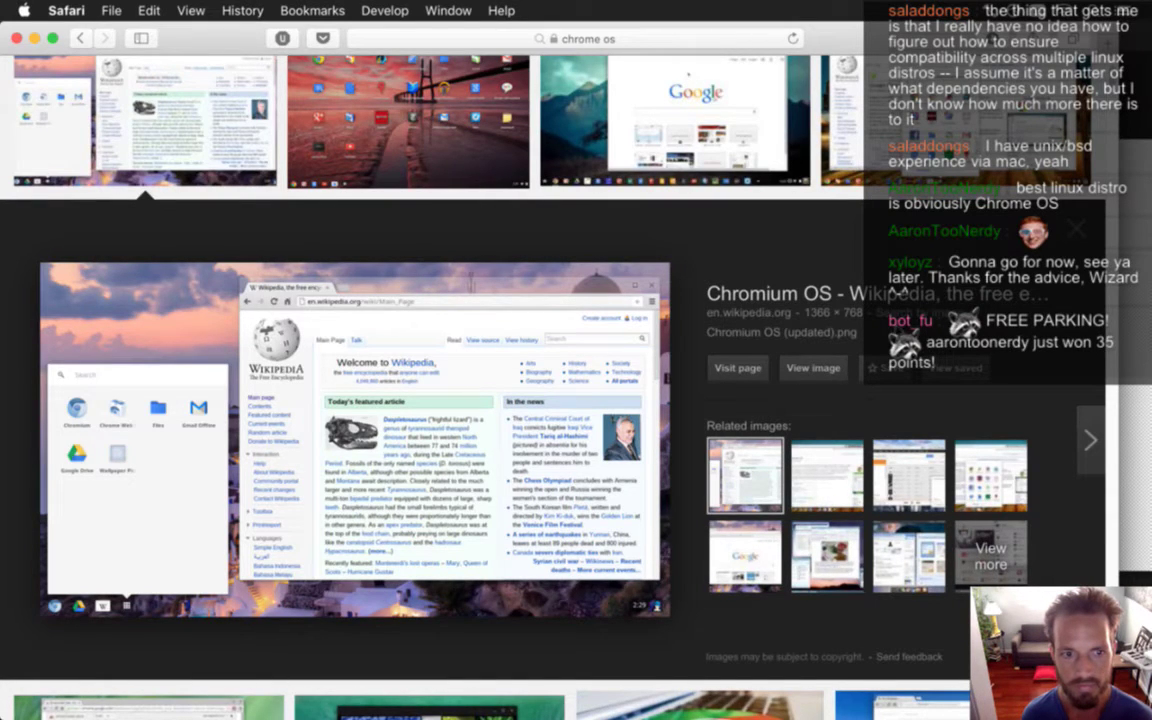
pyautogui.press('Escape')
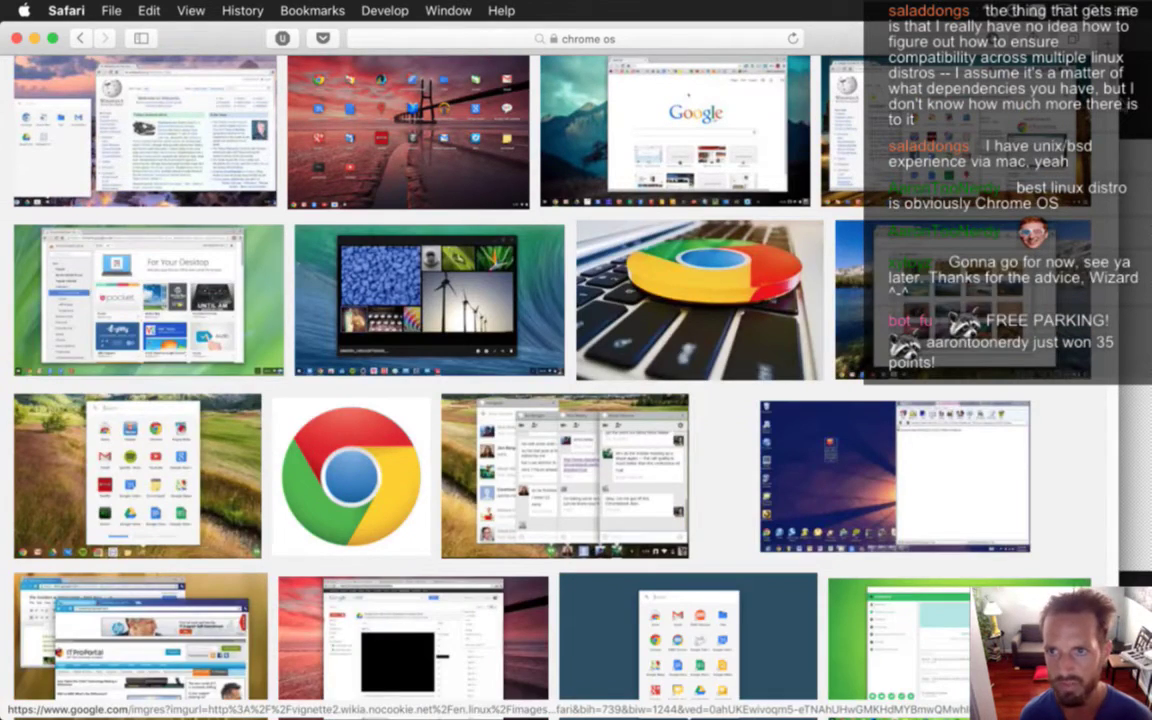
pyautogui.scroll(3, 550, 390)
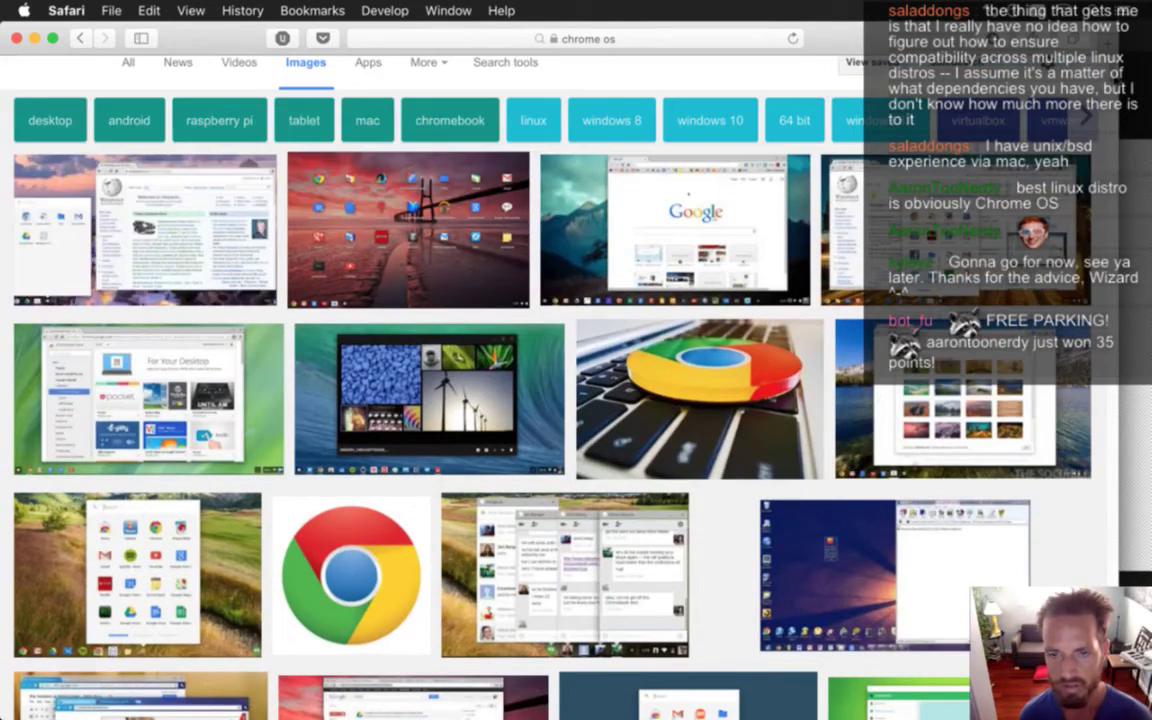
pyautogui.scroll(-5, 550, 390)
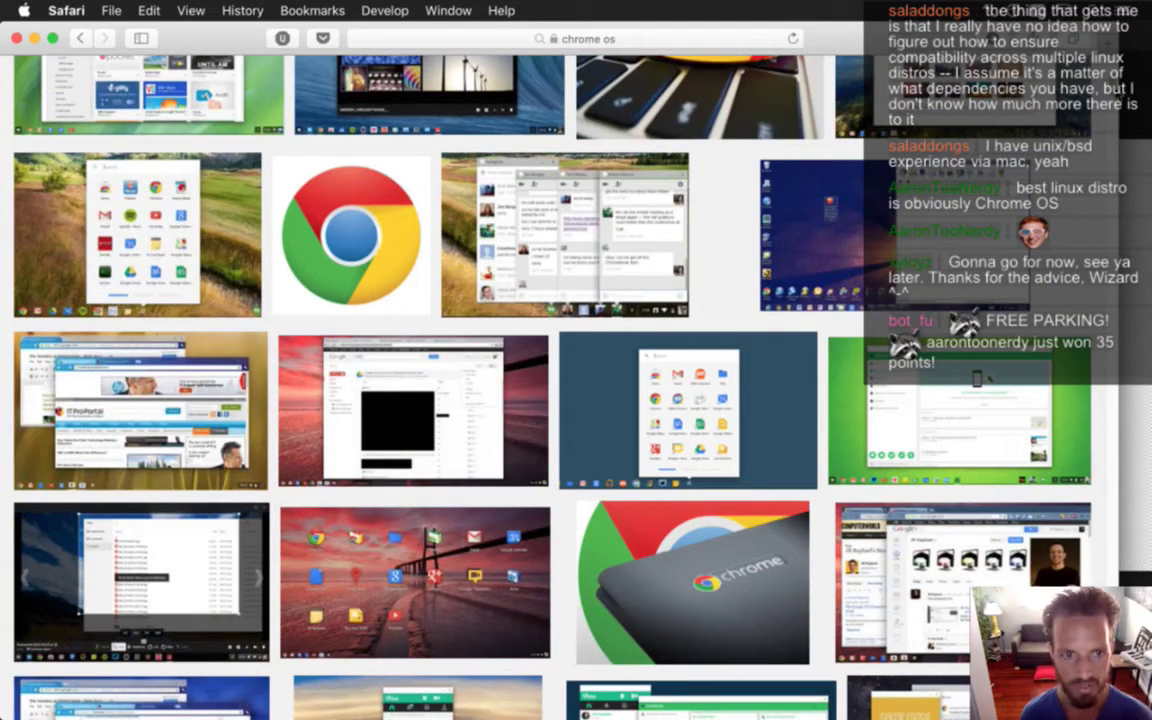
pyautogui.scroll(-1, 550, 390)
pyautogui.scroll(-5, 550, 390)
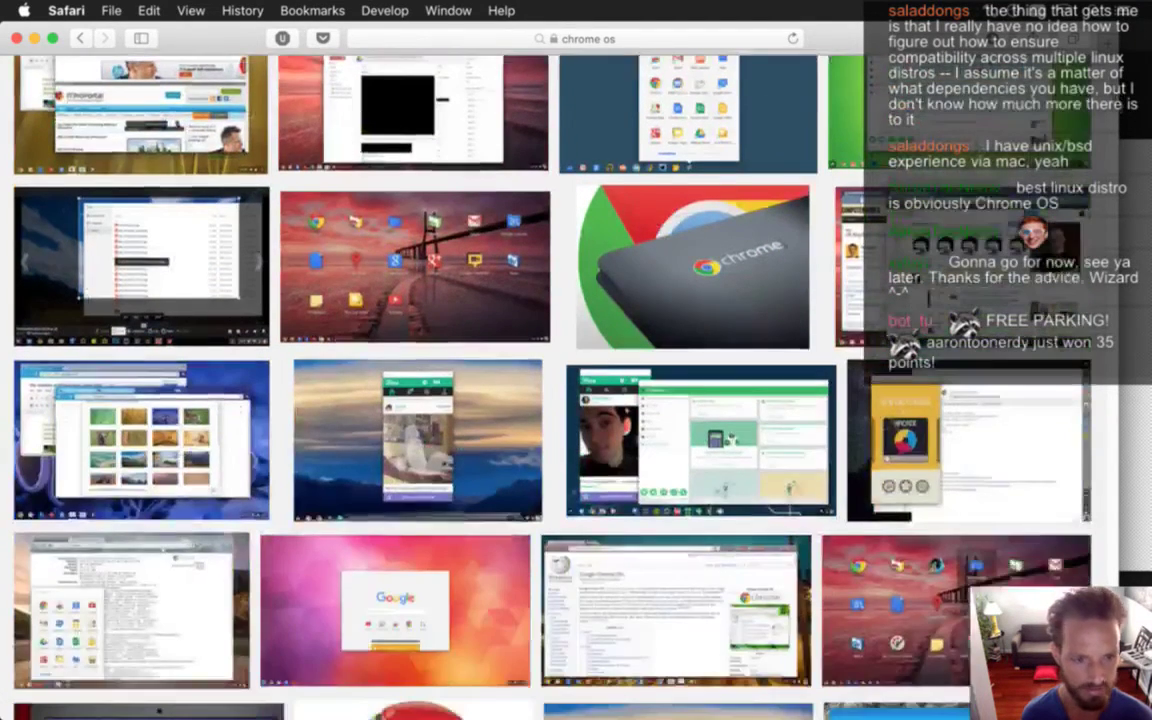
pyautogui.scroll(-5, 550, 390)
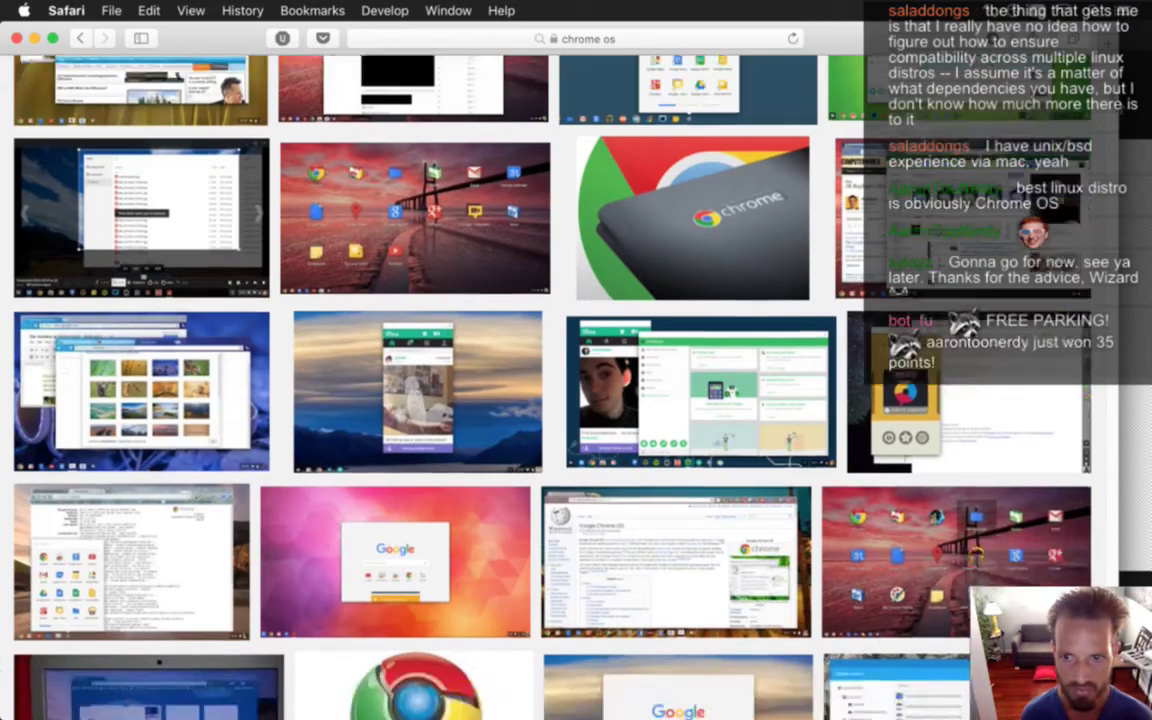
pyautogui.scroll(10, 380, 205)
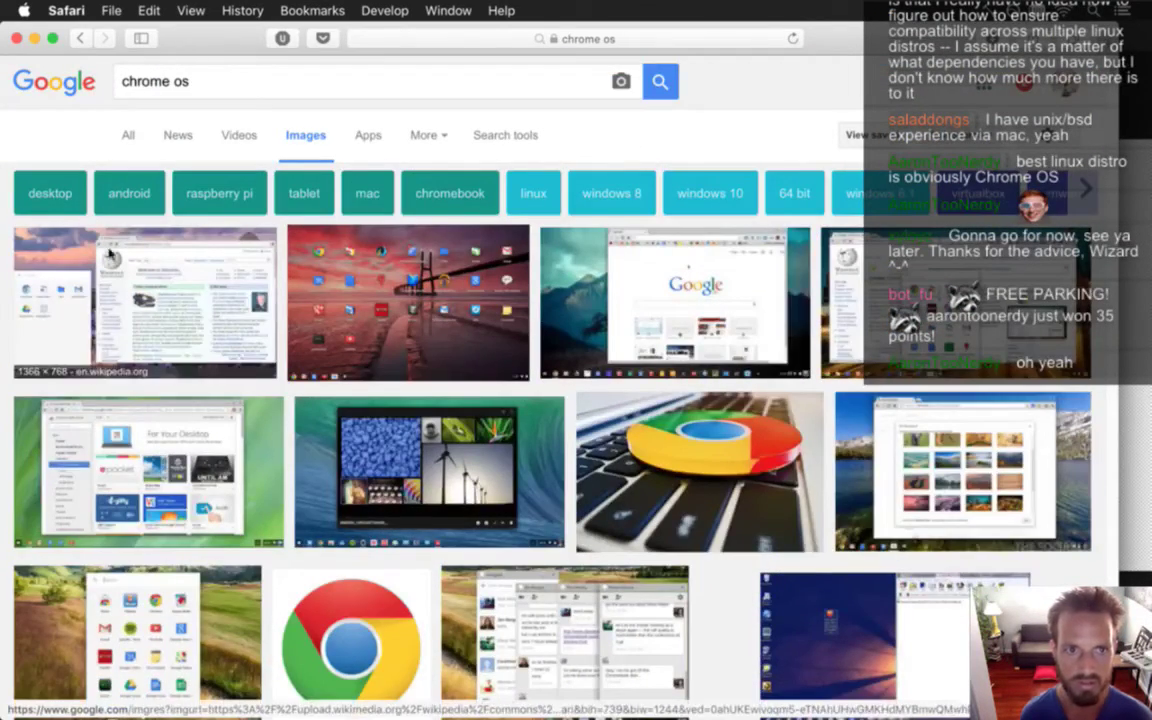
pyautogui.click(128, 137)
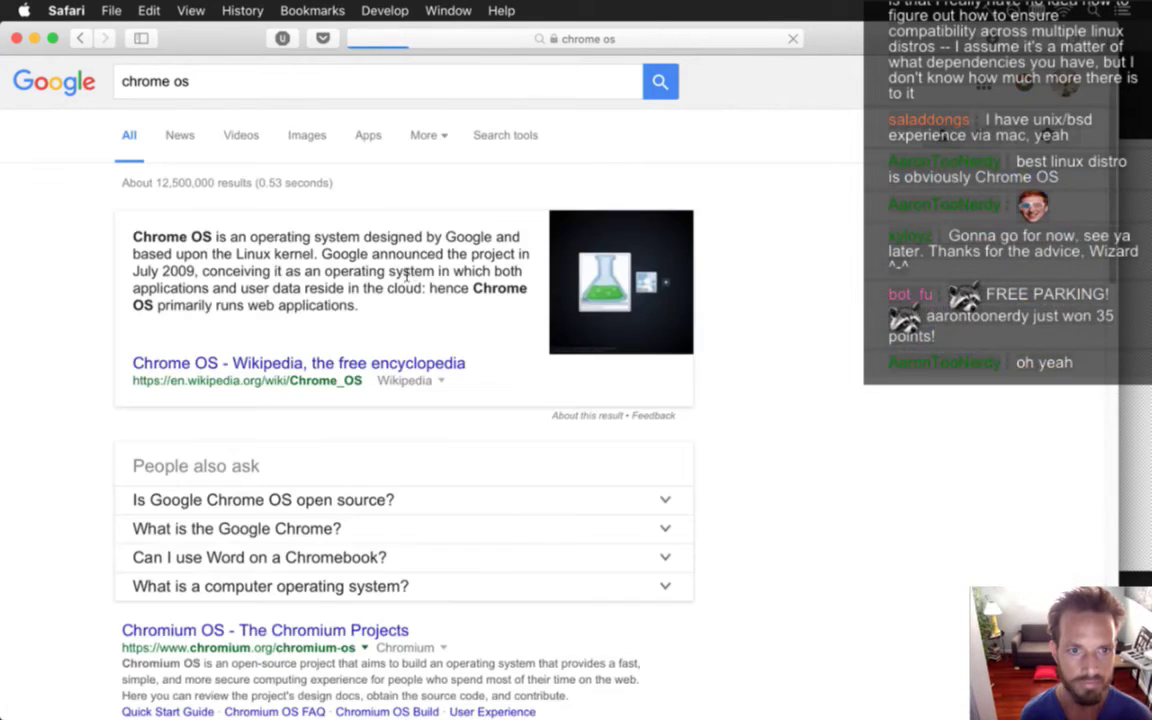
# Step: Open the 'Chrome OS - Wikipedia' article, highlight some of its text, then clear the selection
pyautogui.click(372, 364)
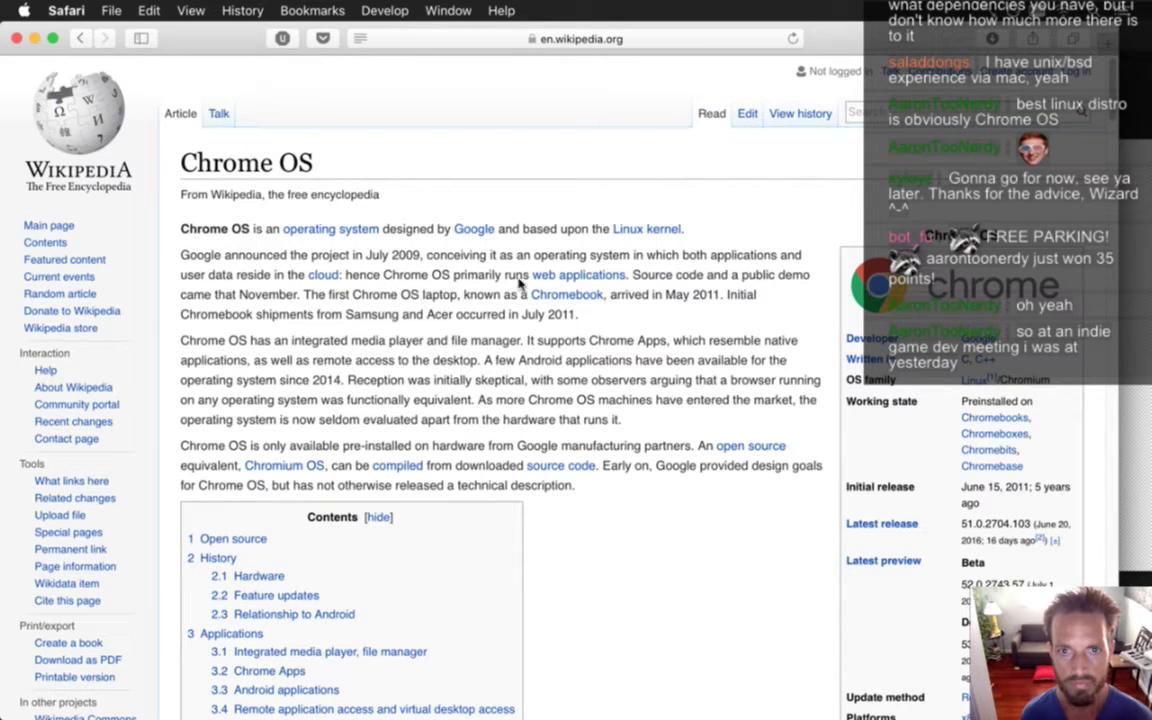
pyautogui.moveTo(460, 256); pyautogui.dragTo(628, 280)
pyautogui.click(468, 288)
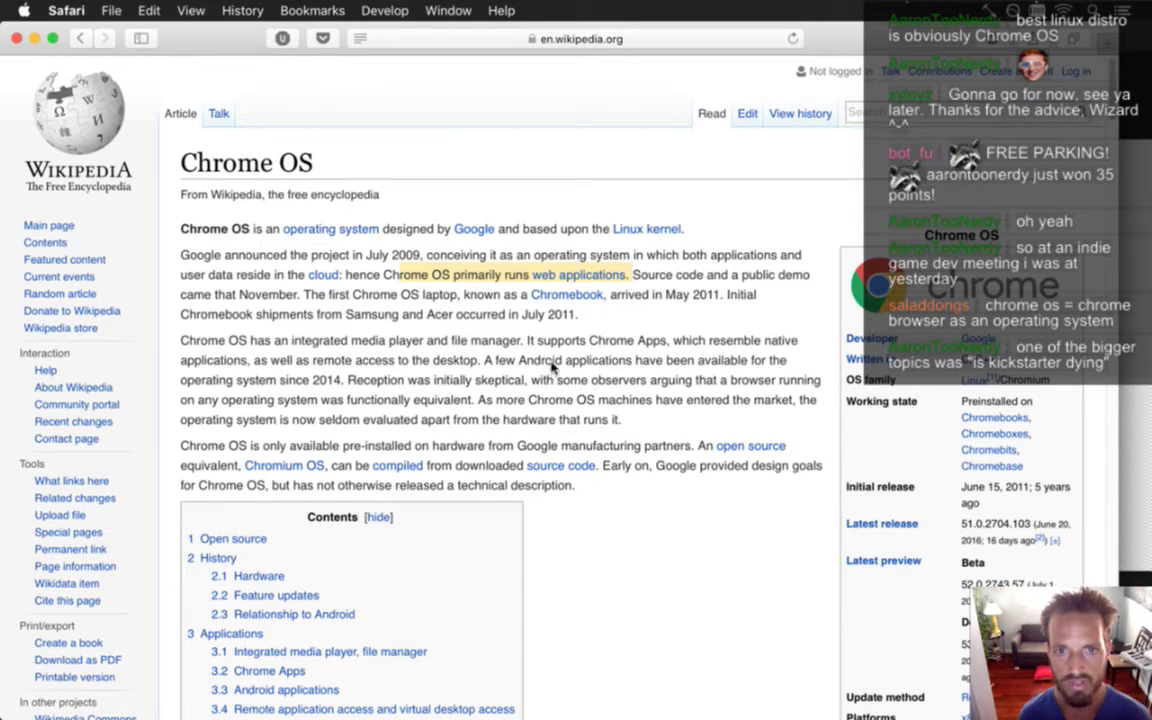
pyautogui.click(498, 340)
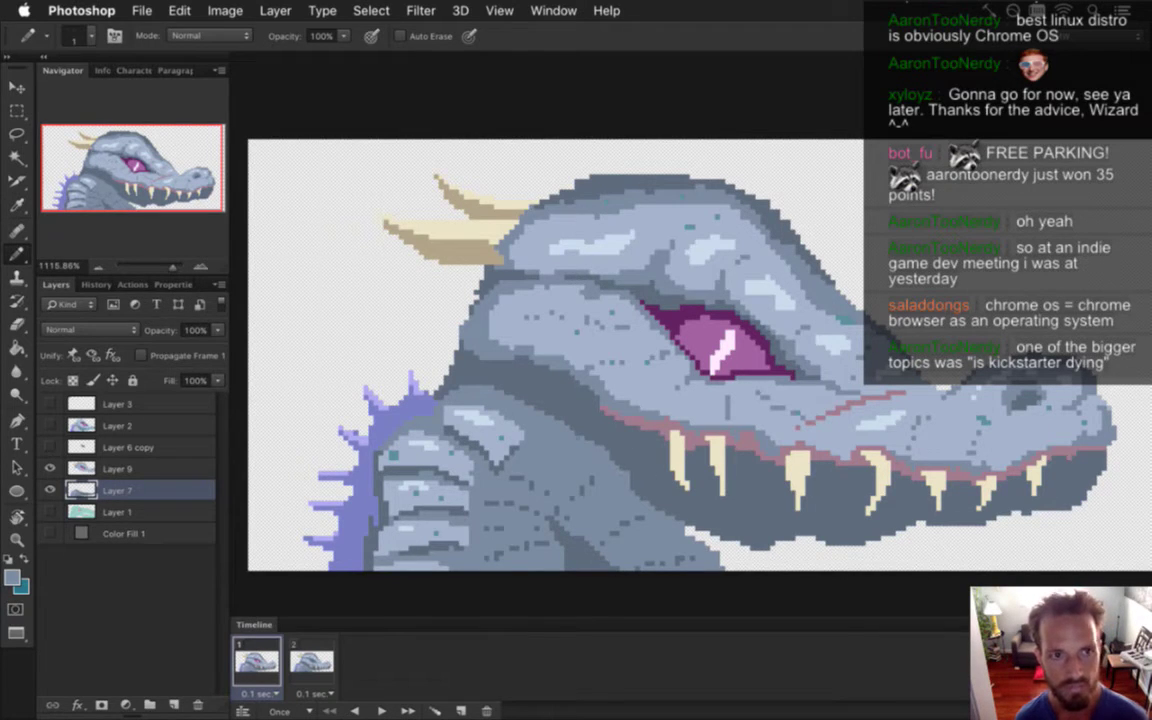
pyautogui.keyDown('alt'); pyautogui.click(540, 392); pyautogui.keyUp('alt')
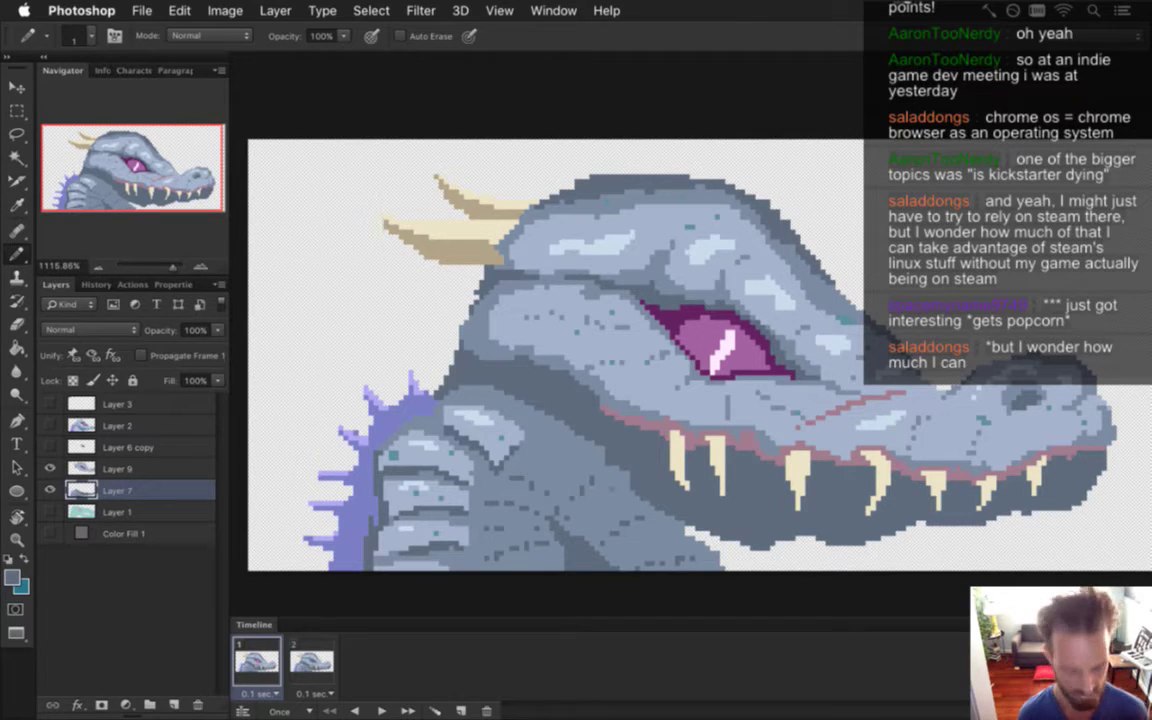
pyautogui.keyDown('alt'); pyautogui.click(636, 483); pyautogui.keyUp('alt')
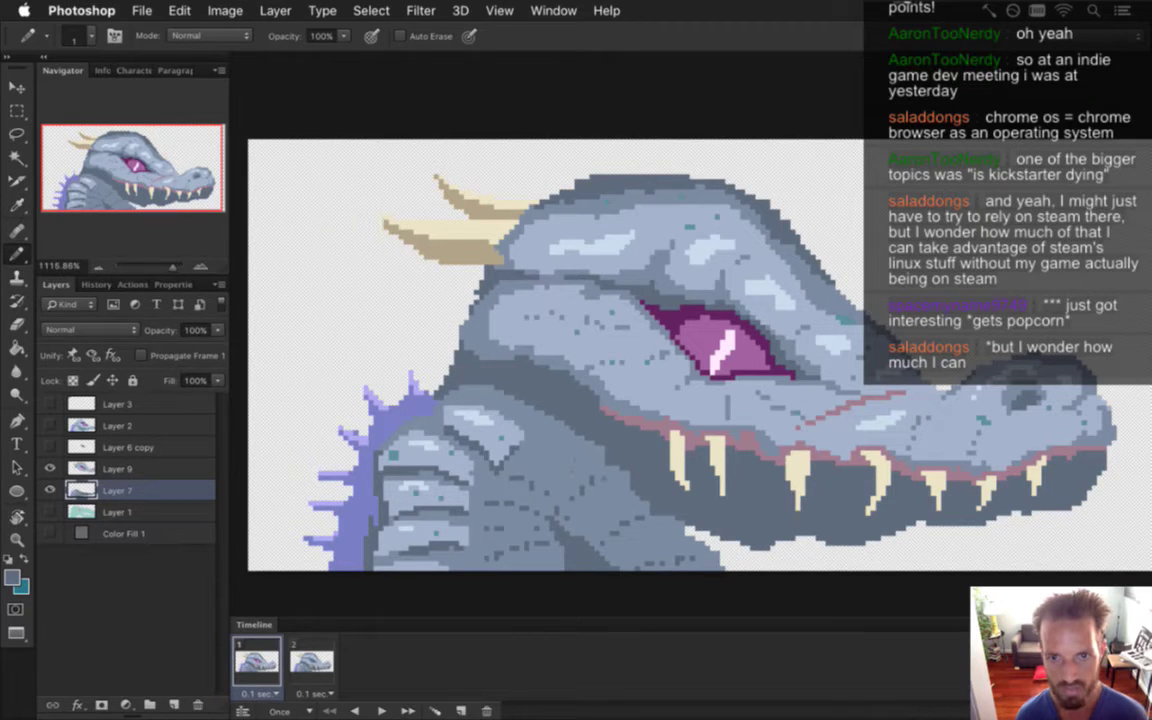
pyautogui.keyDown('alt'); pyautogui.click(555, 403); pyautogui.keyUp('alt')
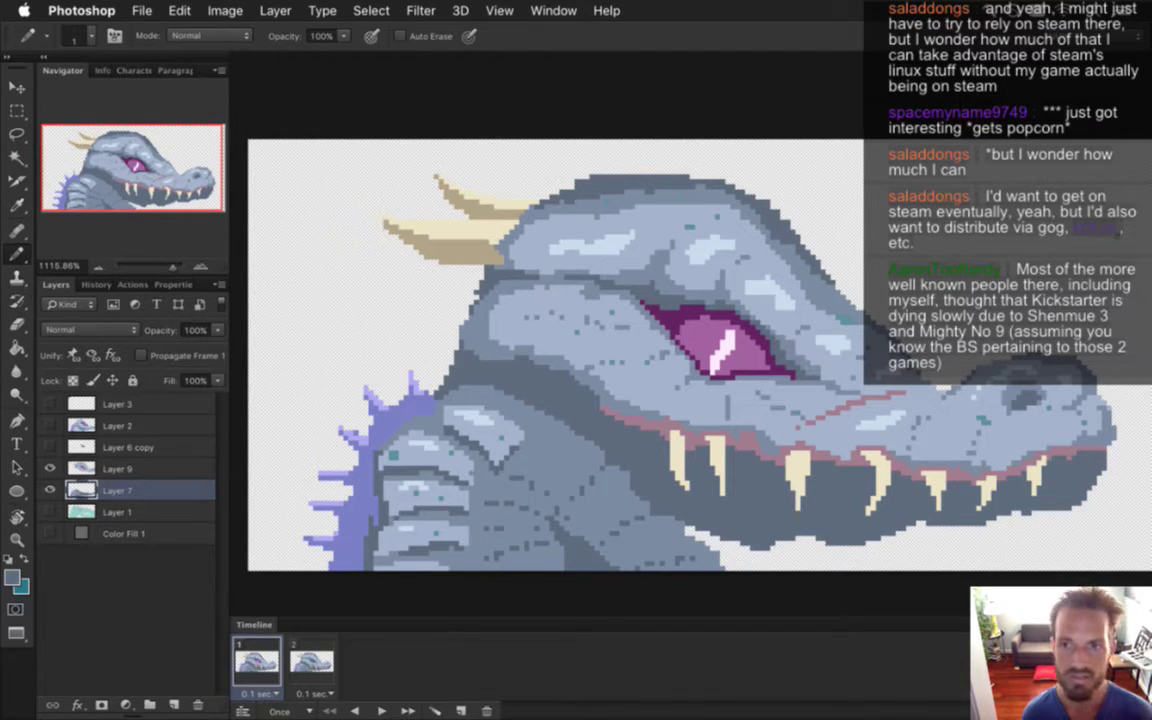
pyautogui.moveTo(1148, 199)
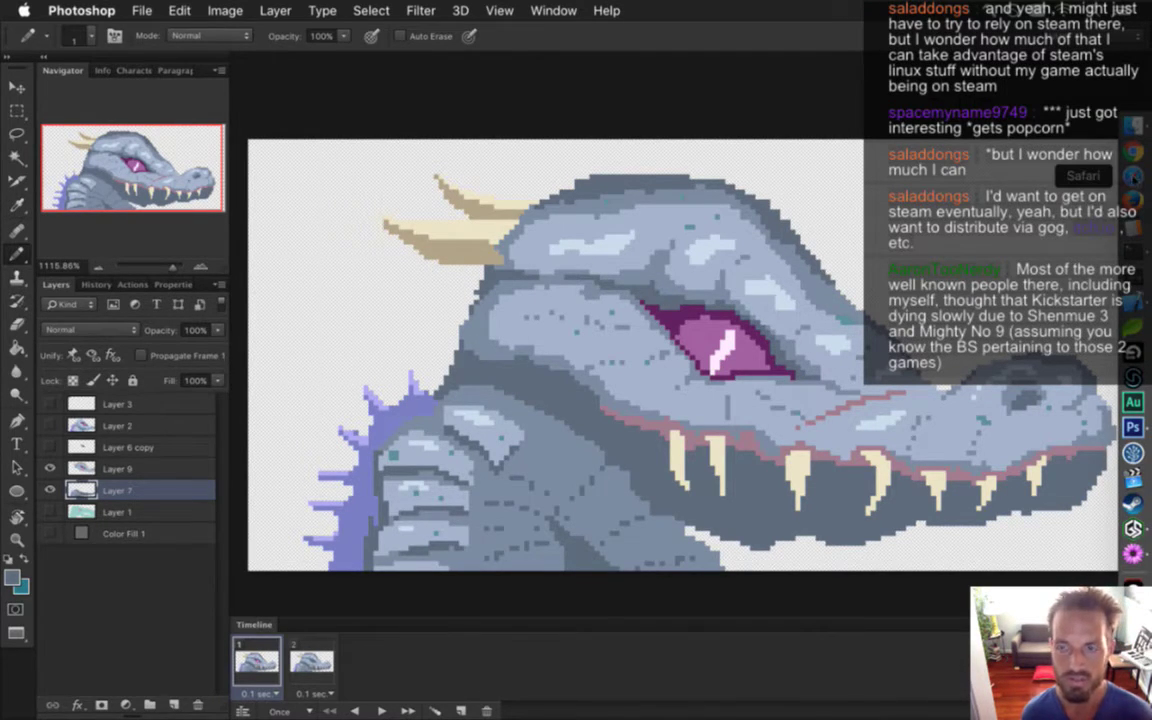
pyautogui.click(1133, 176)
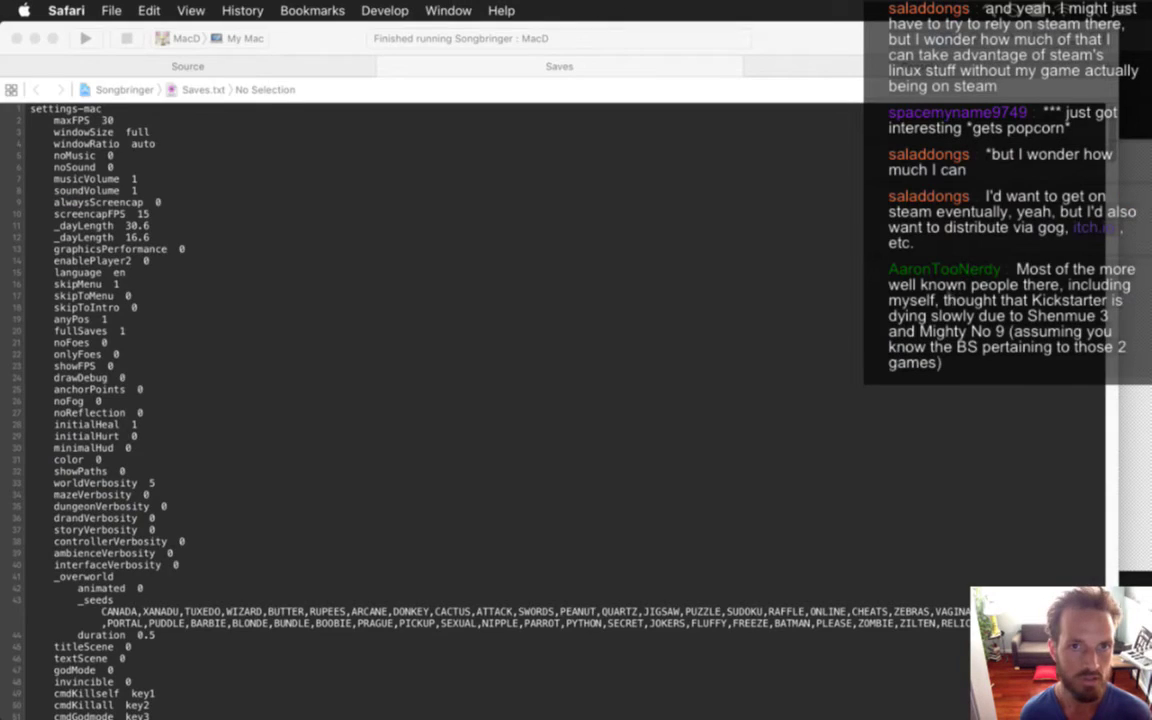
pyautogui.press('super+n')
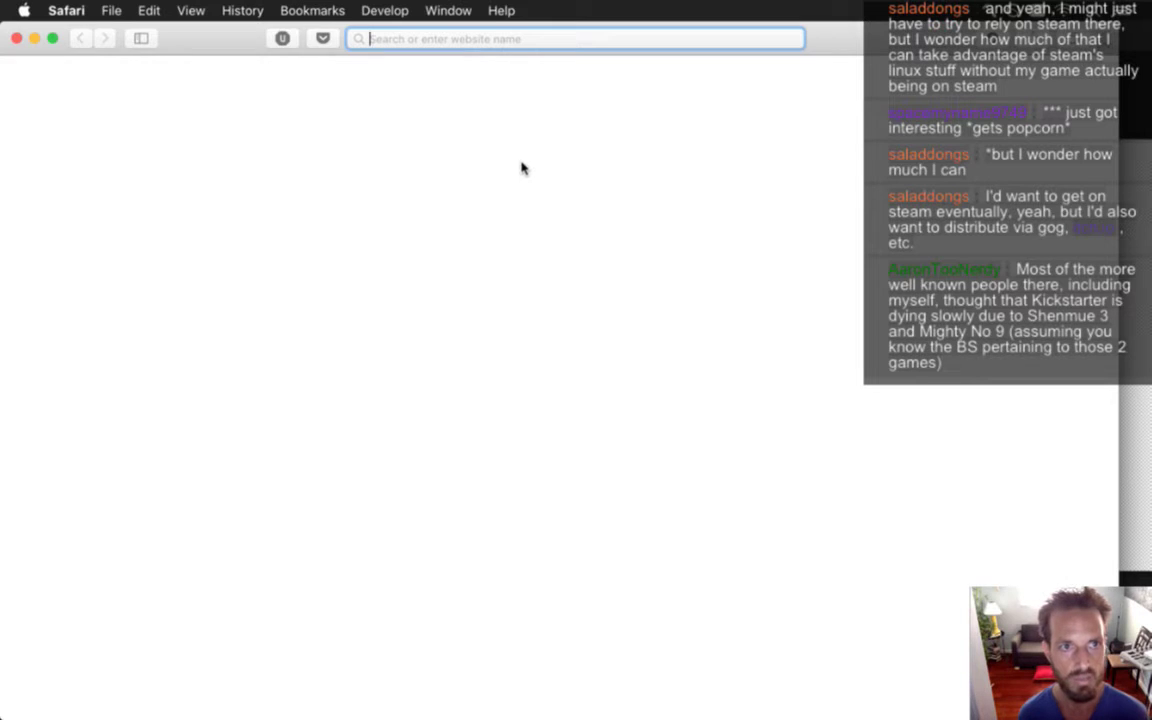
pyautogui.press('super+Tab')
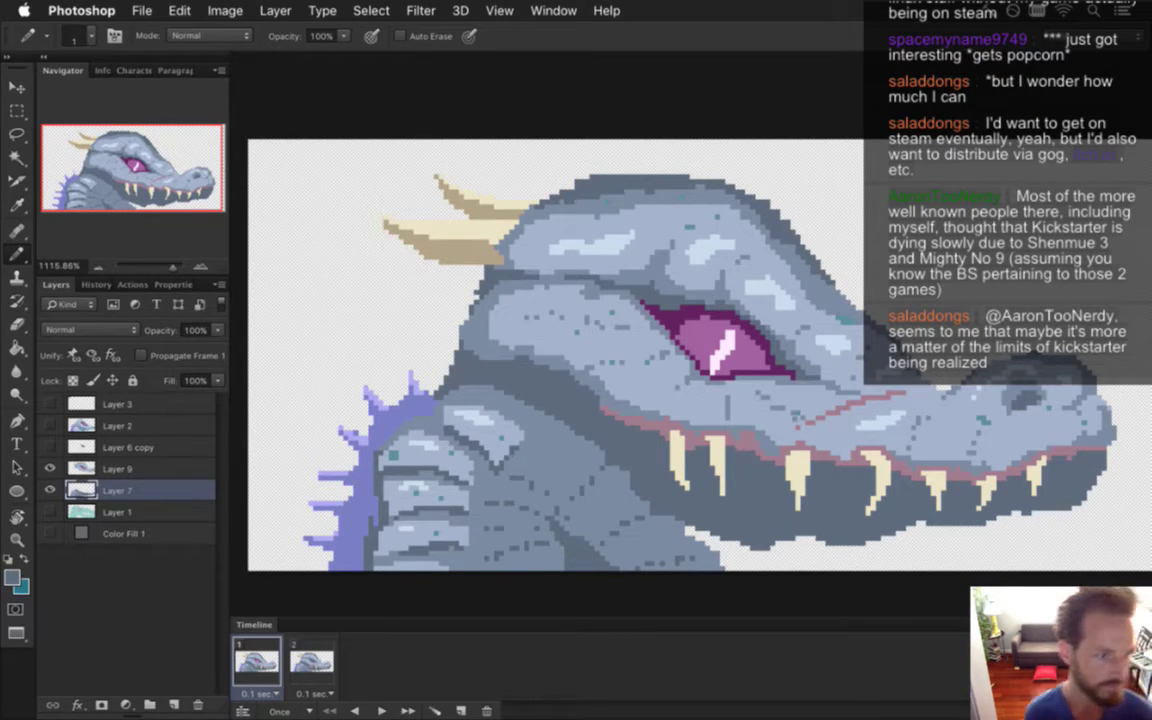
pyautogui.press('i')
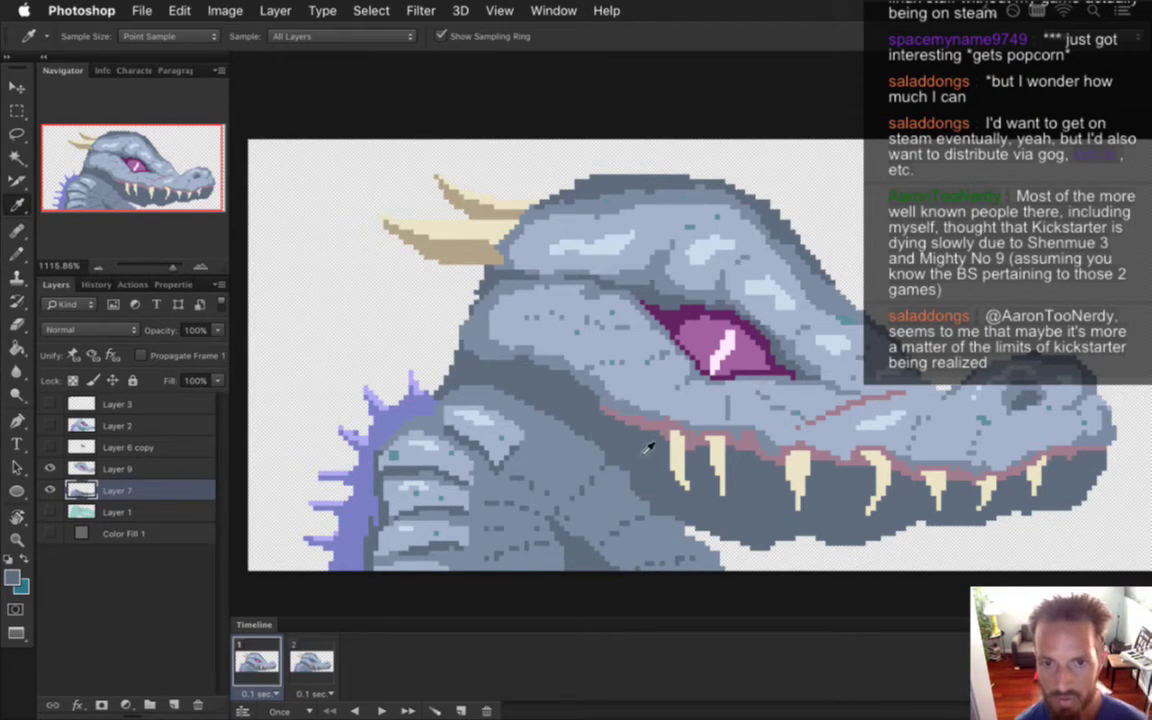
pyautogui.press('b')
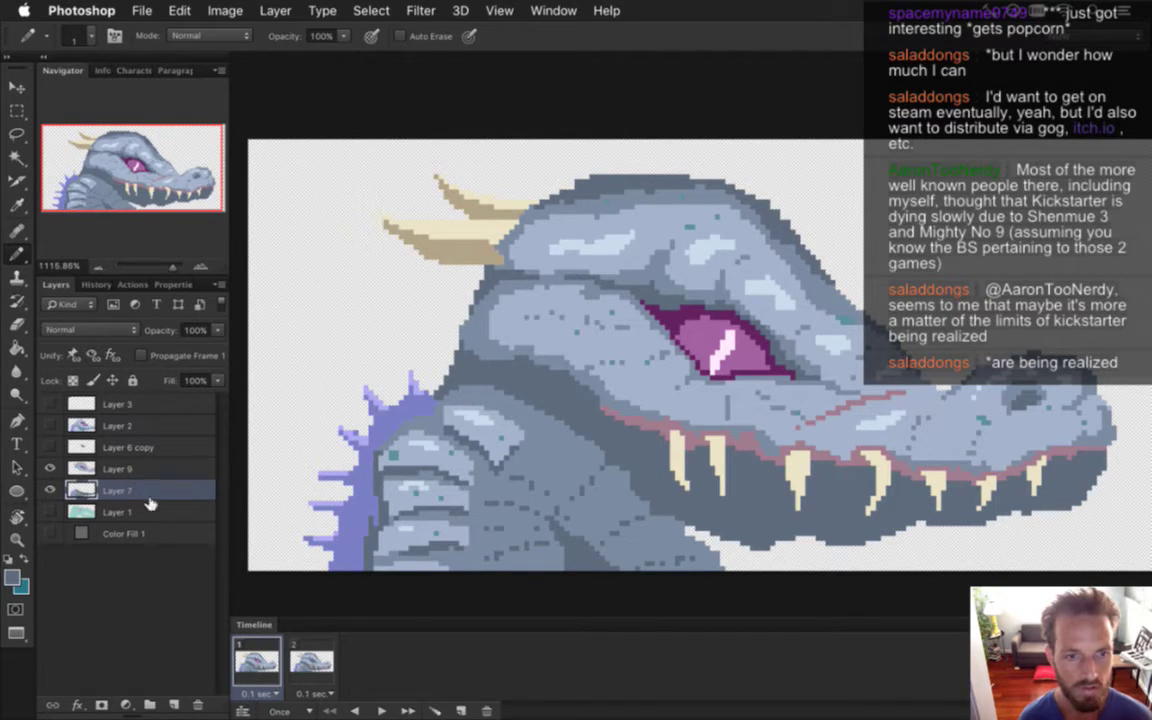
pyautogui.press('super+z')
pyautogui.press('super+z')
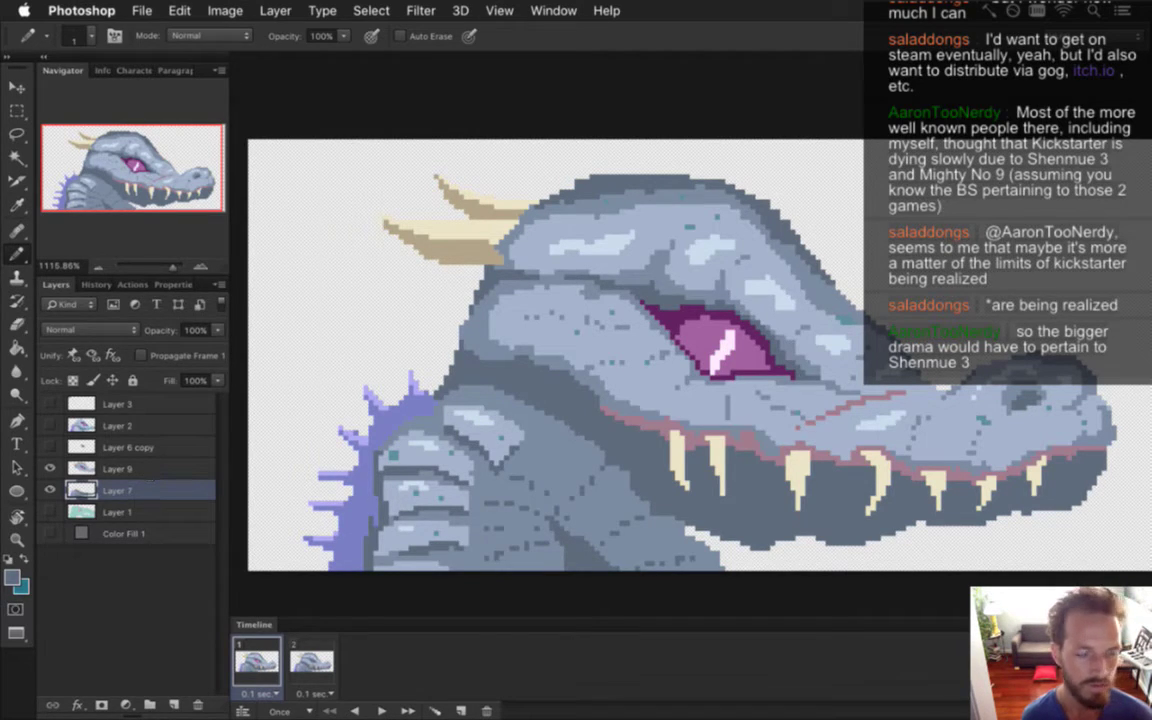
pyautogui.press('i')
pyautogui.click(655, 465)
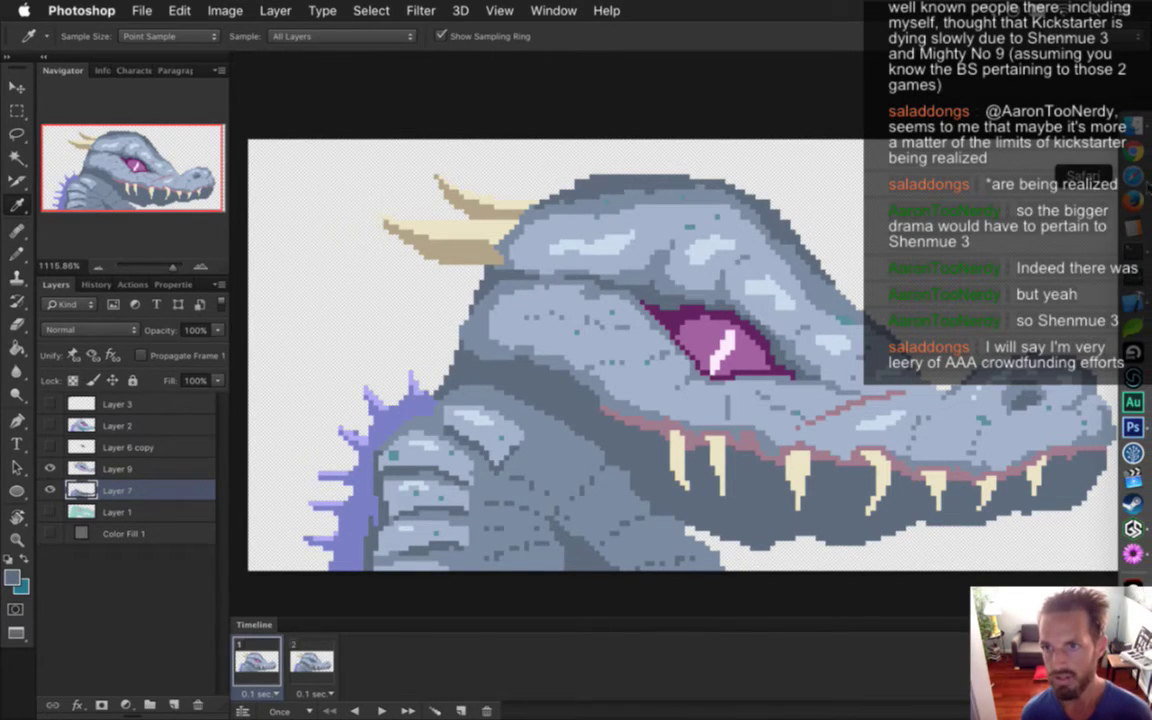
pyautogui.click(1133, 176)
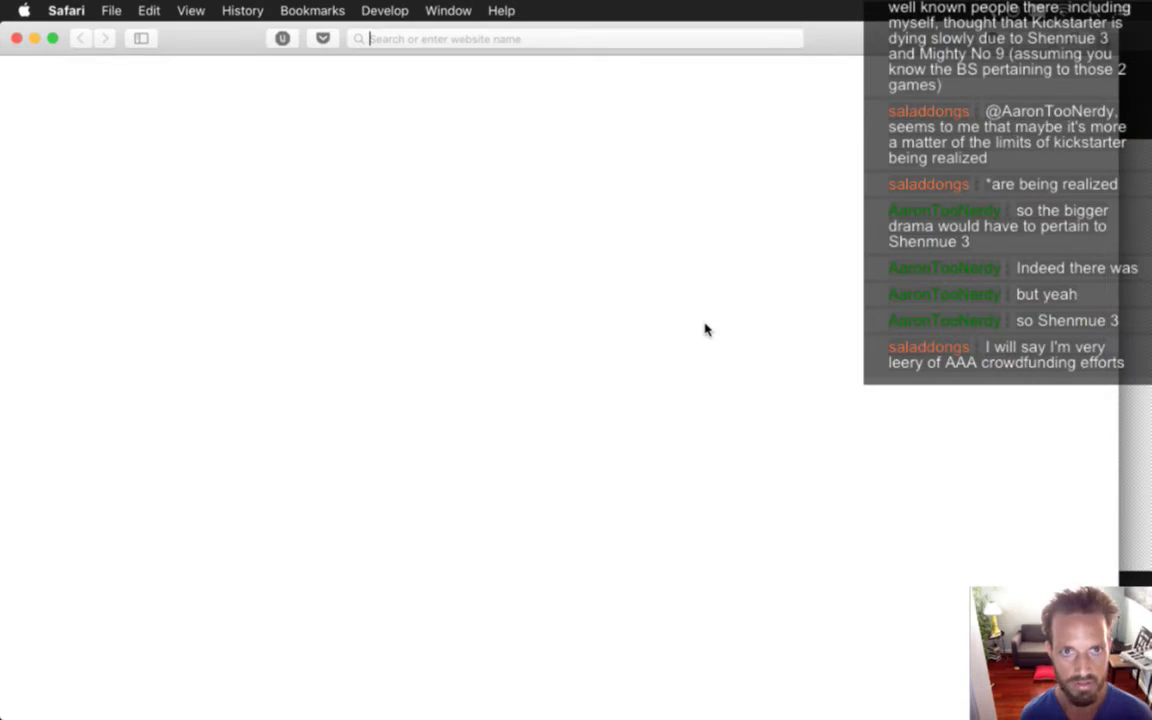
# Step: Search for 'shenmue 3' and open the Shenmue 3 Kickstarter project page
pyautogui.write('shenmue 3')
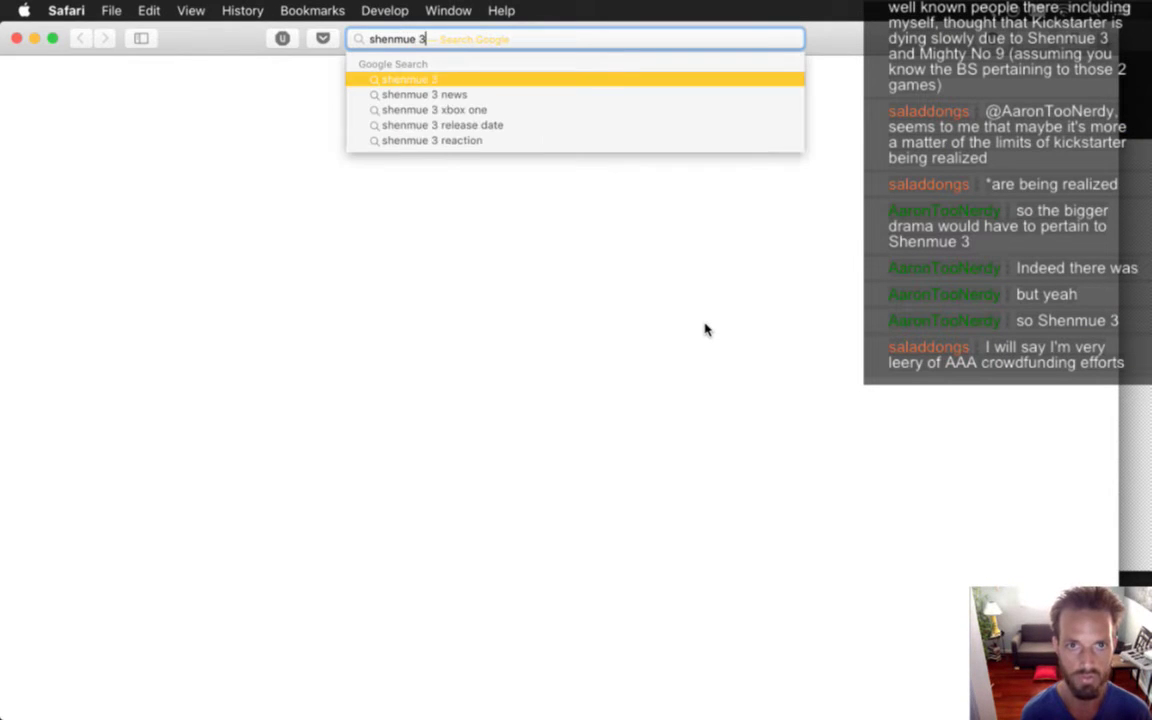
pyautogui.press('Return')
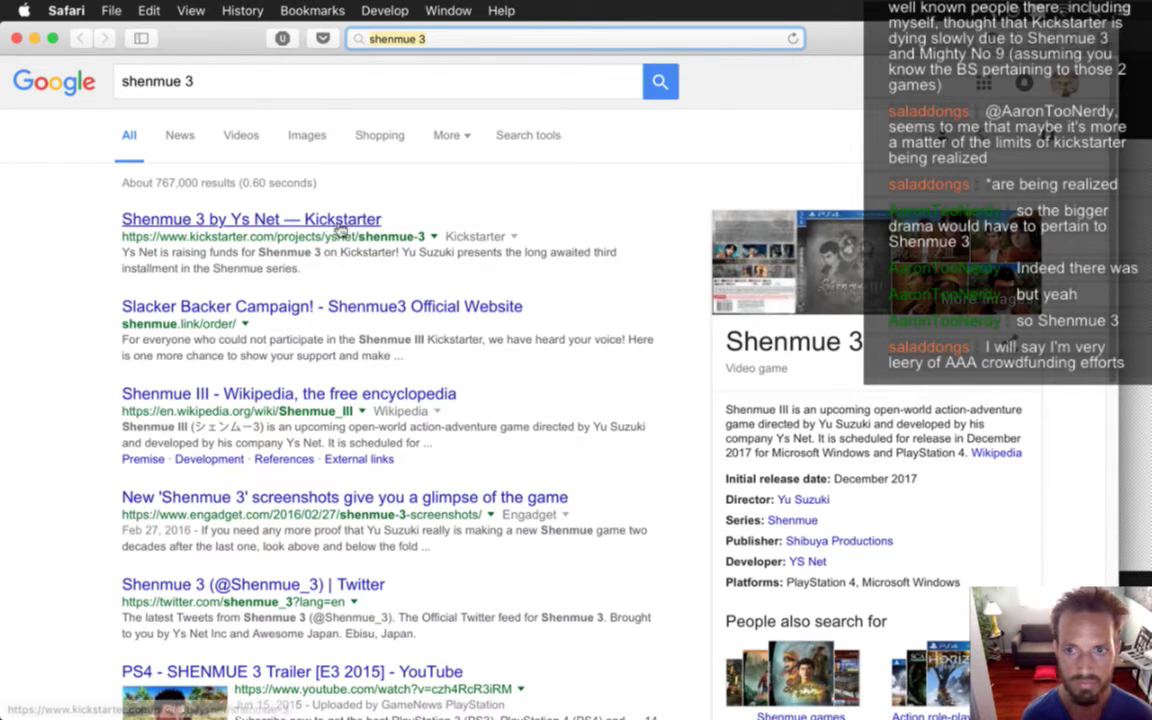
pyautogui.click(305, 217)
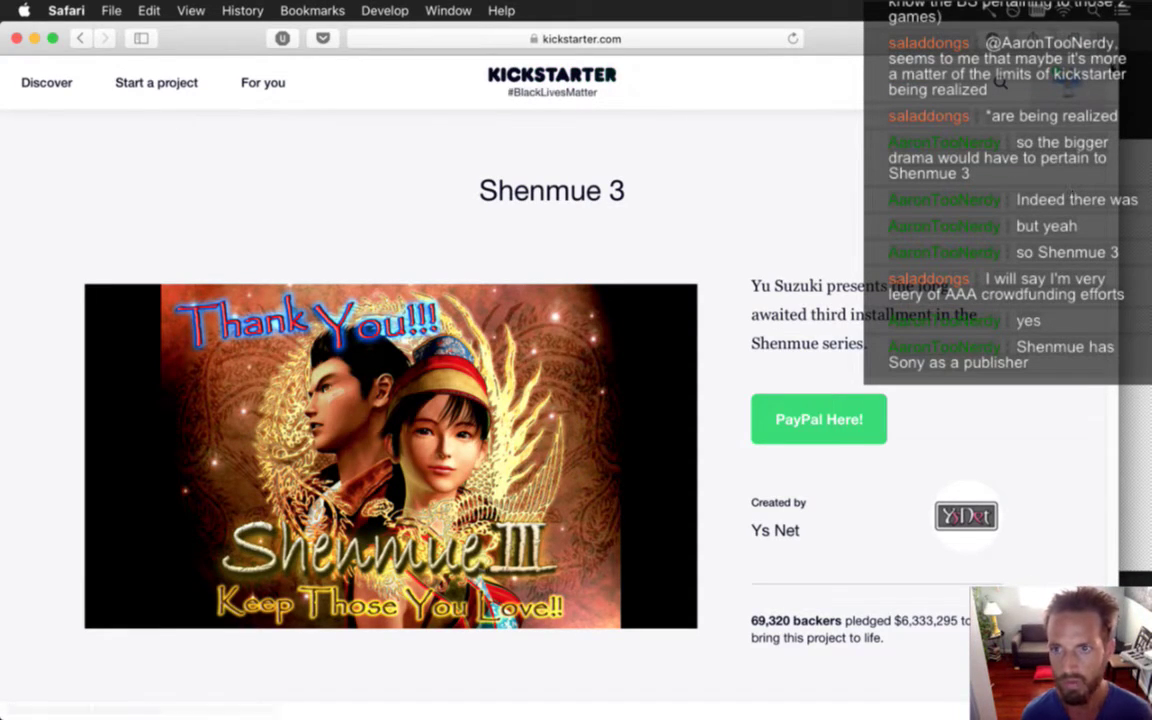
# Step: Show the project's Campaign tab and scroll down to the reward tiers
pyautogui.scroll(-3, 576, 400)
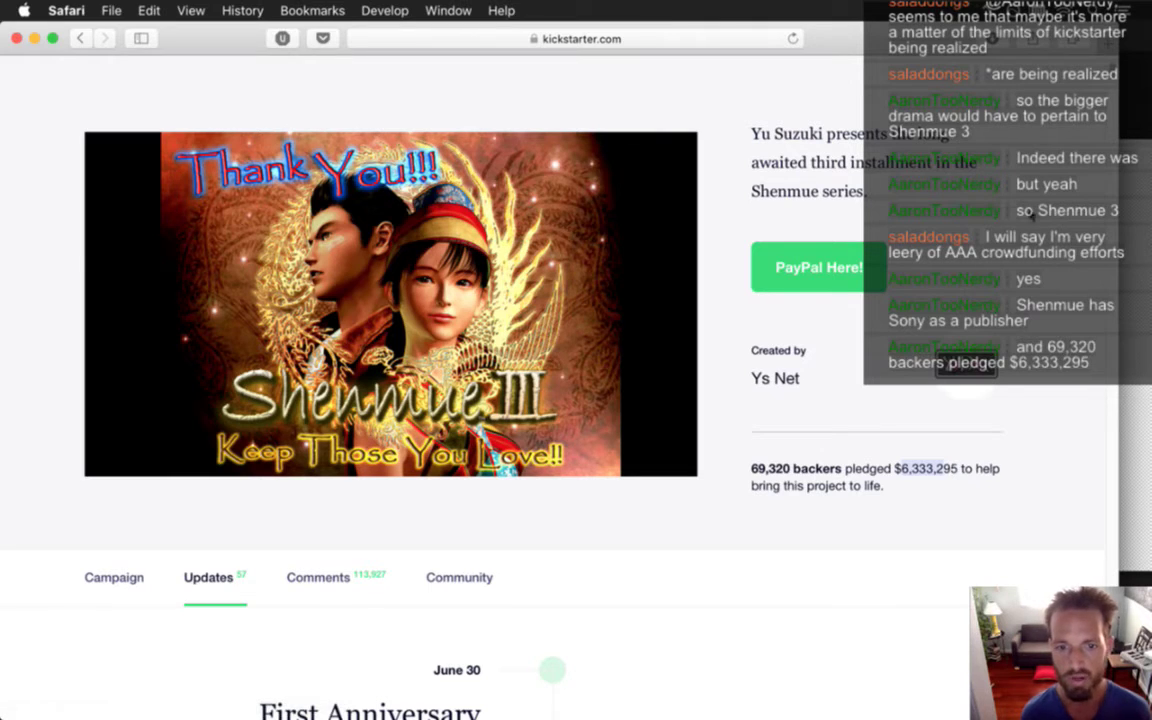
pyautogui.click(113, 578)
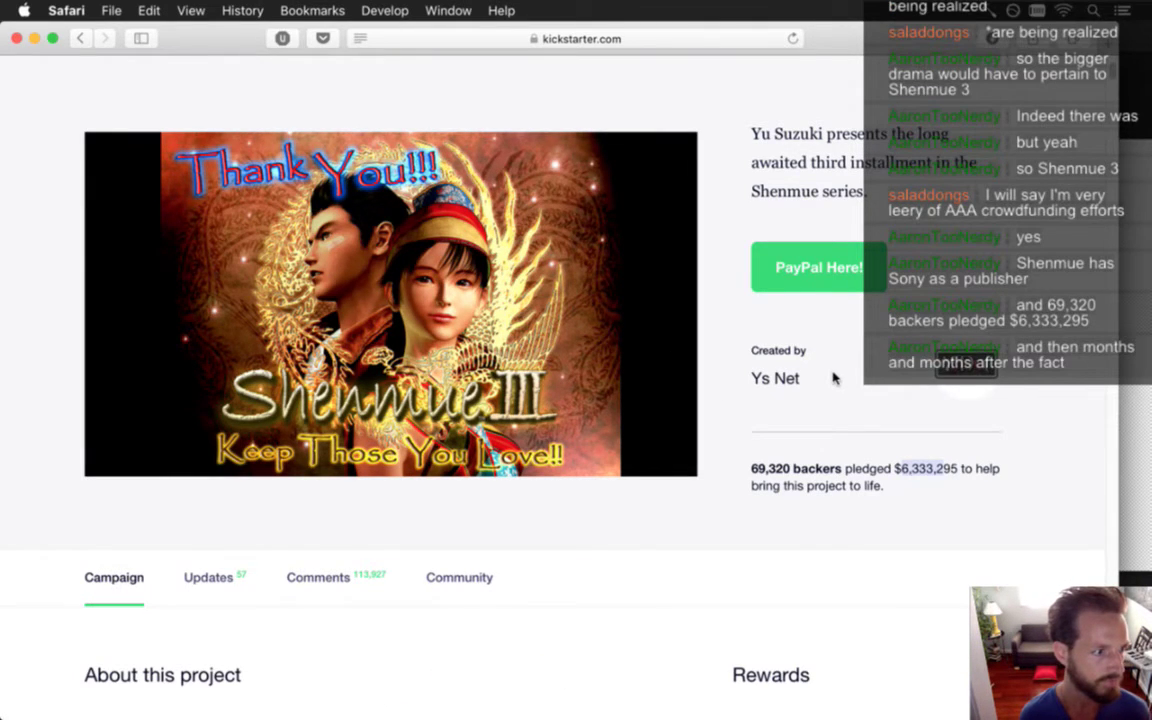
pyautogui.scroll(-5, 834, 378)
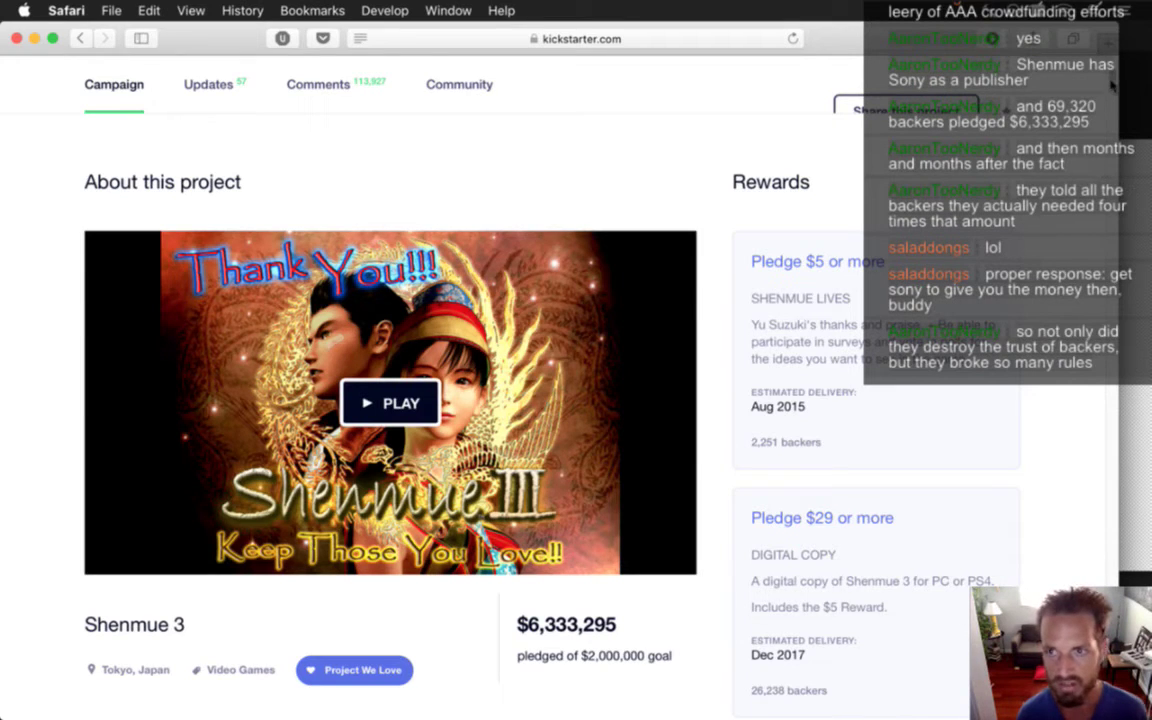
pyautogui.scroll(2, 1112, 100)
pyautogui.scroll(-5, 1115, 85)
pyautogui.scroll(-1, 1115, 85)
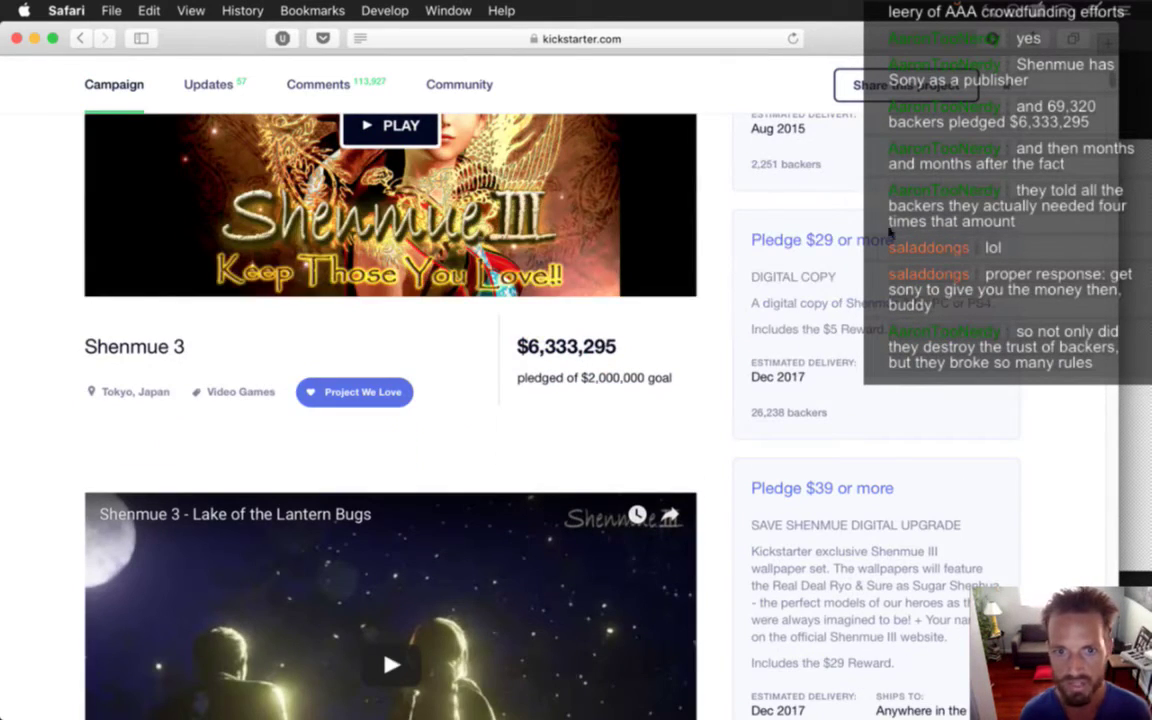
pyautogui.moveTo(584, 379); pyautogui.dragTo(646, 380)
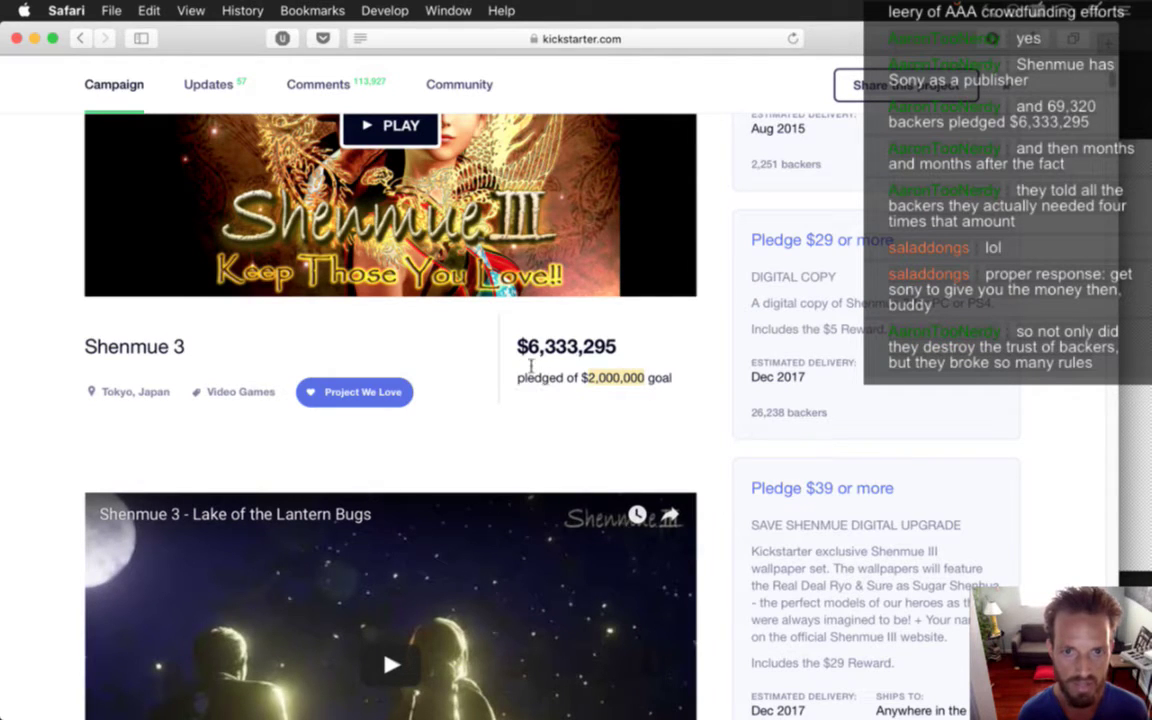
pyautogui.click(590, 438)
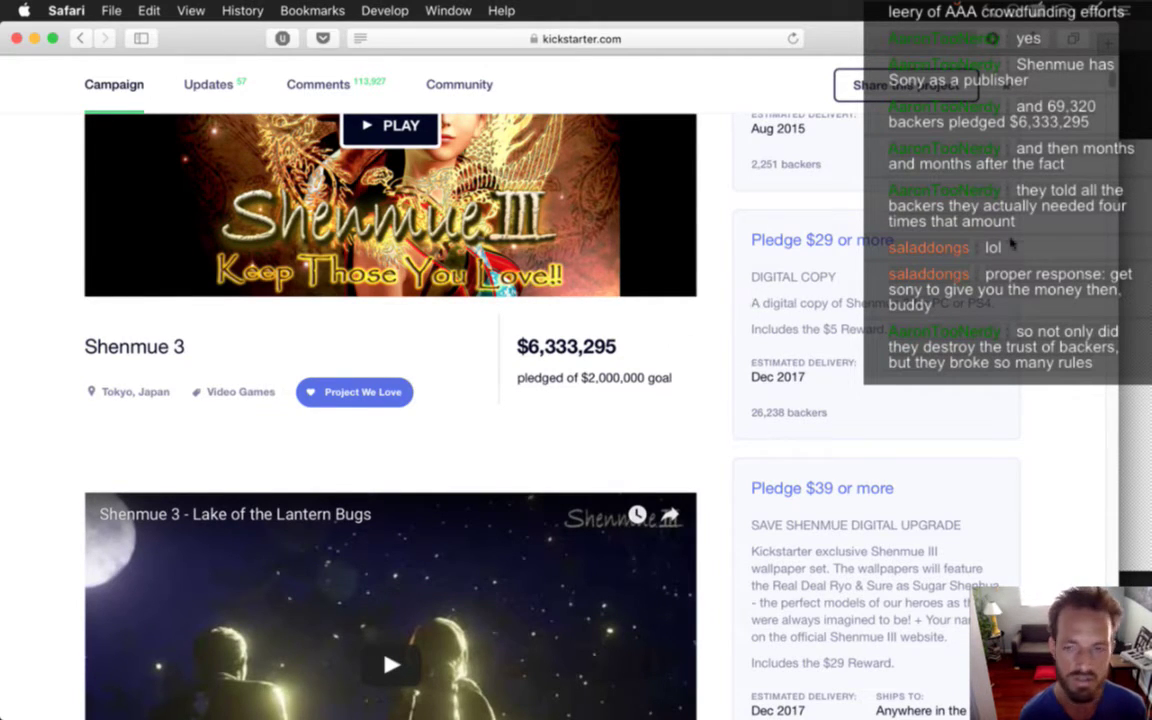
pyautogui.scroll(3, 1113, 85)
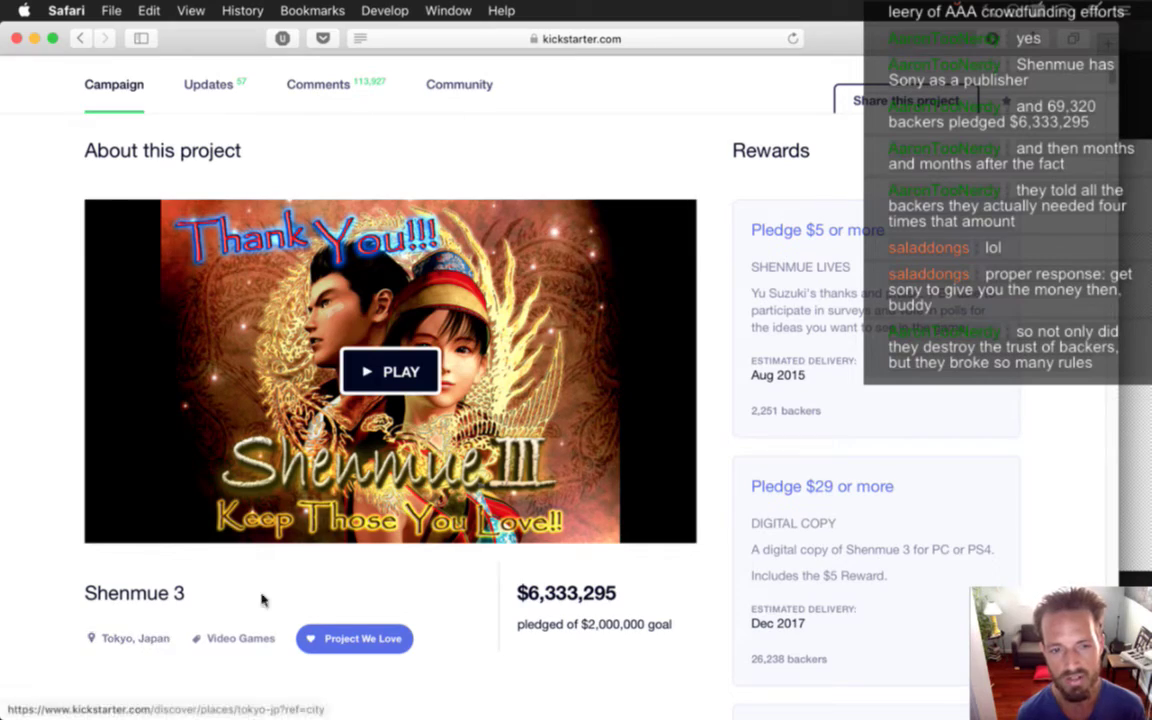
pyautogui.scroll(5, 1108, 88)
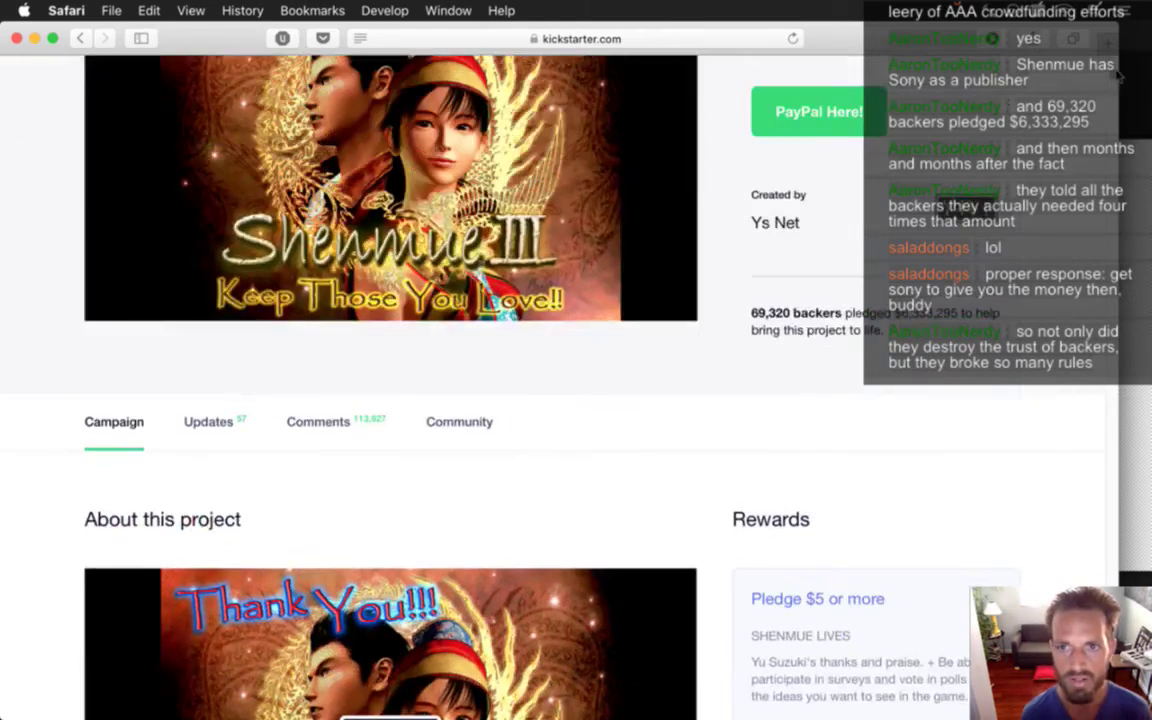
pyautogui.scroll(-15, 1116, 85)
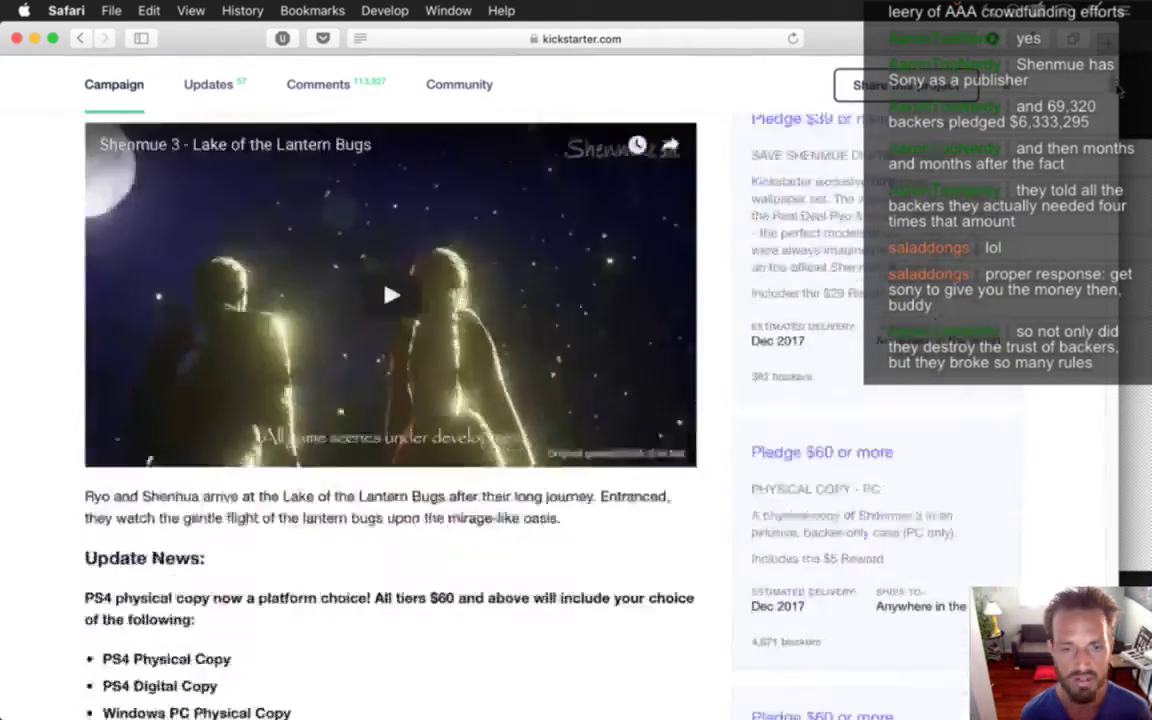
pyautogui.scroll(2, 1115, 101)
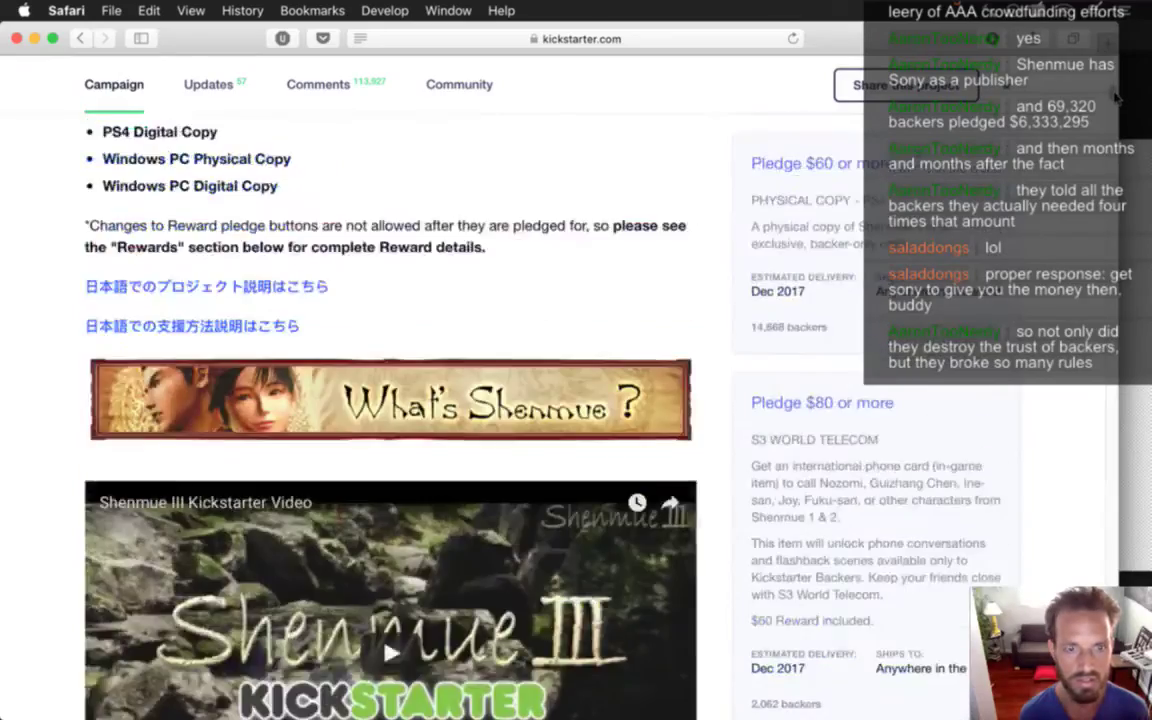
pyautogui.scroll(-6, 1116, 104)
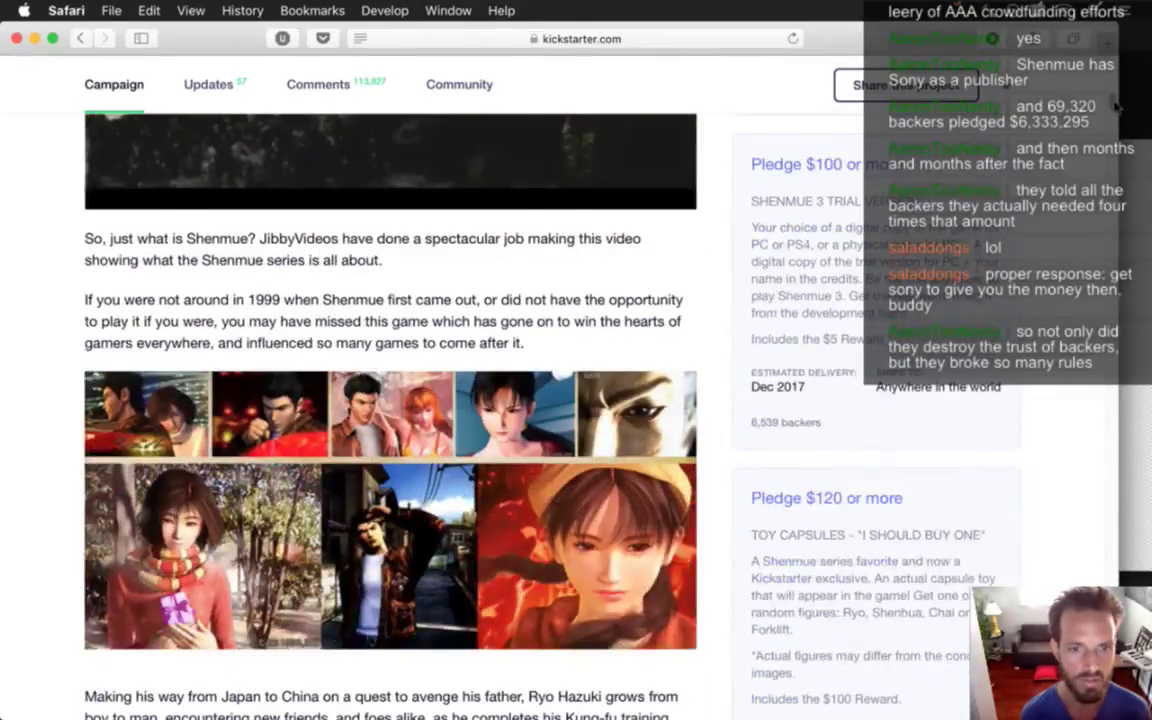
pyautogui.scroll(-10, 1116, 104)
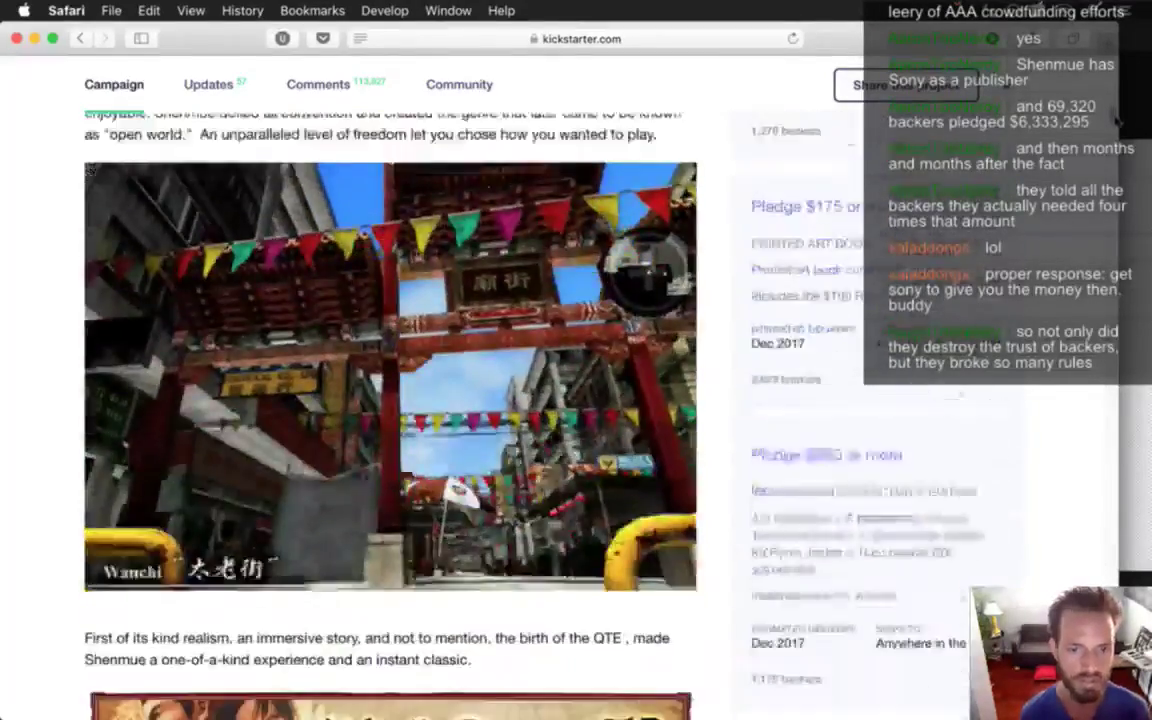
pyautogui.scroll(-10, 1116, 121)
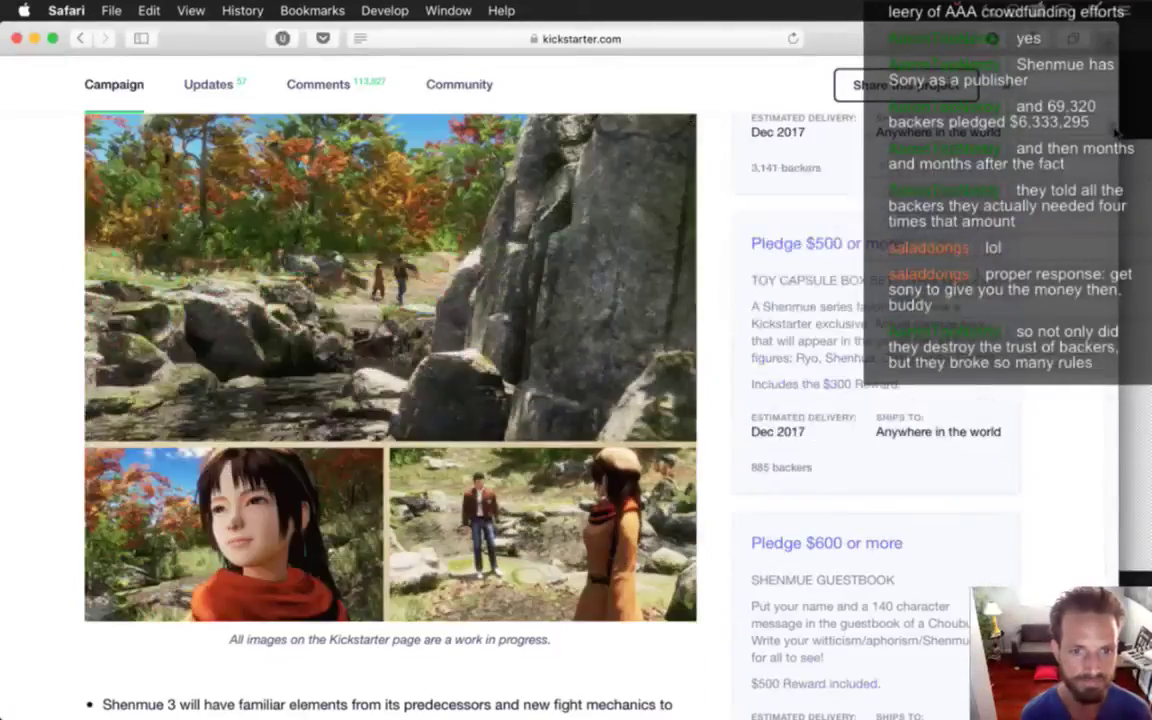
pyautogui.scroll(-10, 1116, 131)
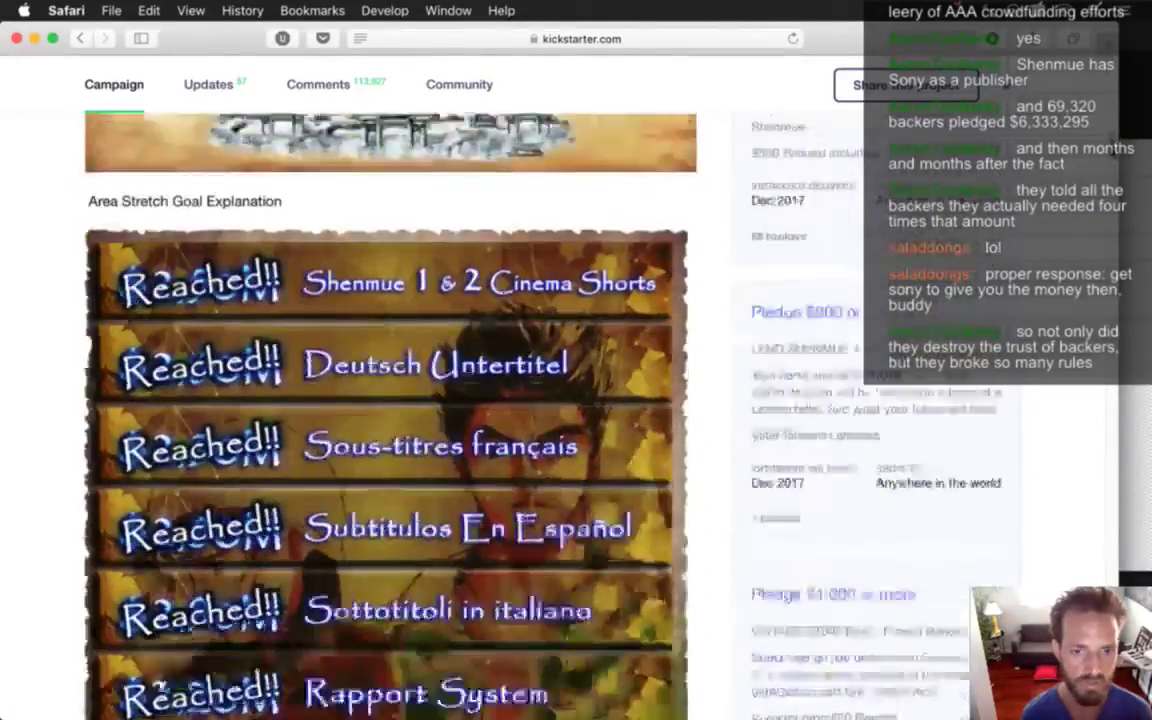
pyautogui.scroll(-10, 1114, 145)
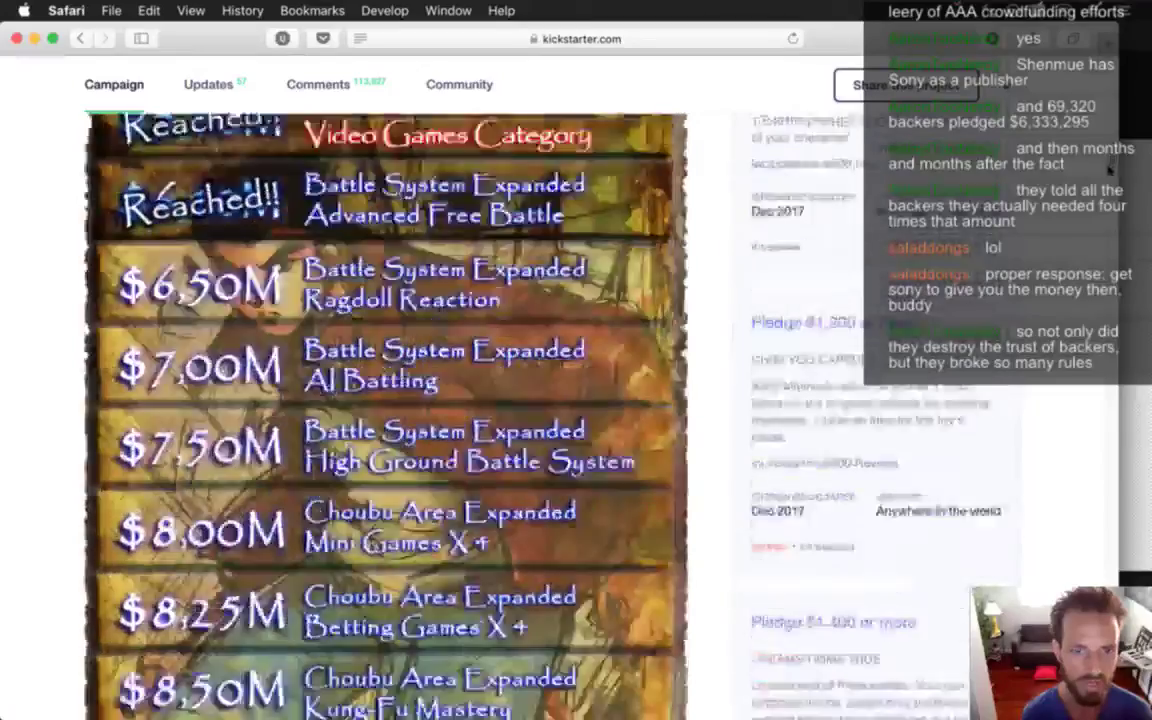
pyautogui.scroll(-10, 1108, 170)
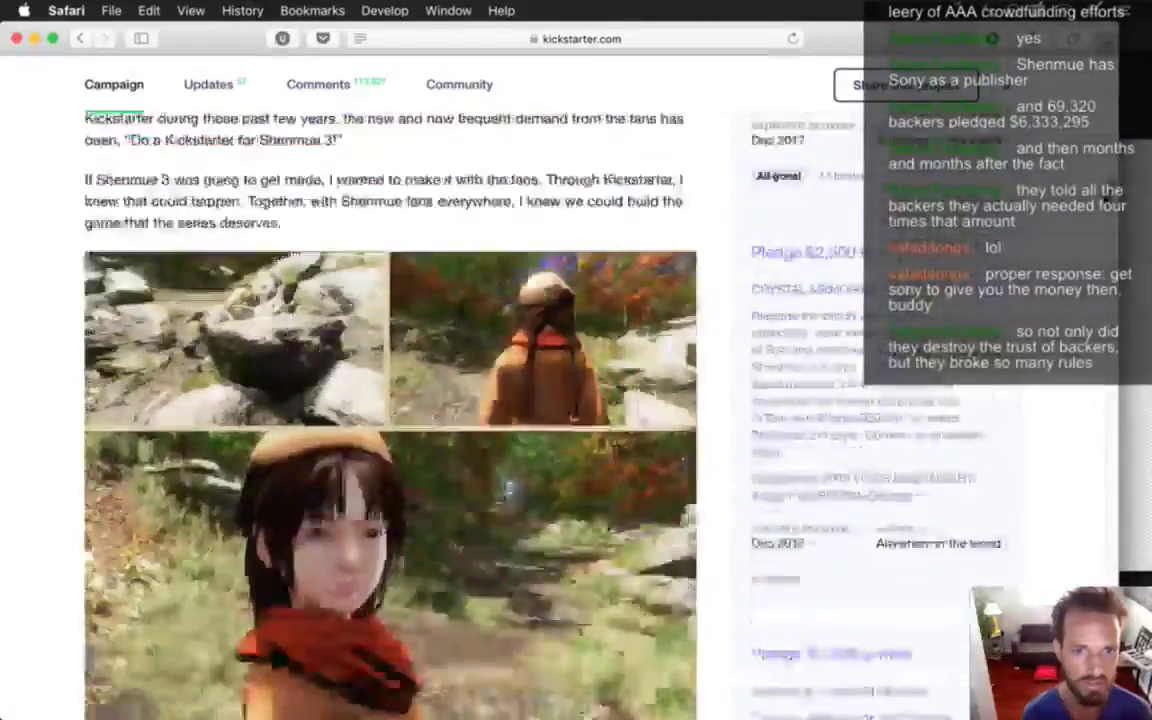
pyautogui.scroll(-10, 1098, 224)
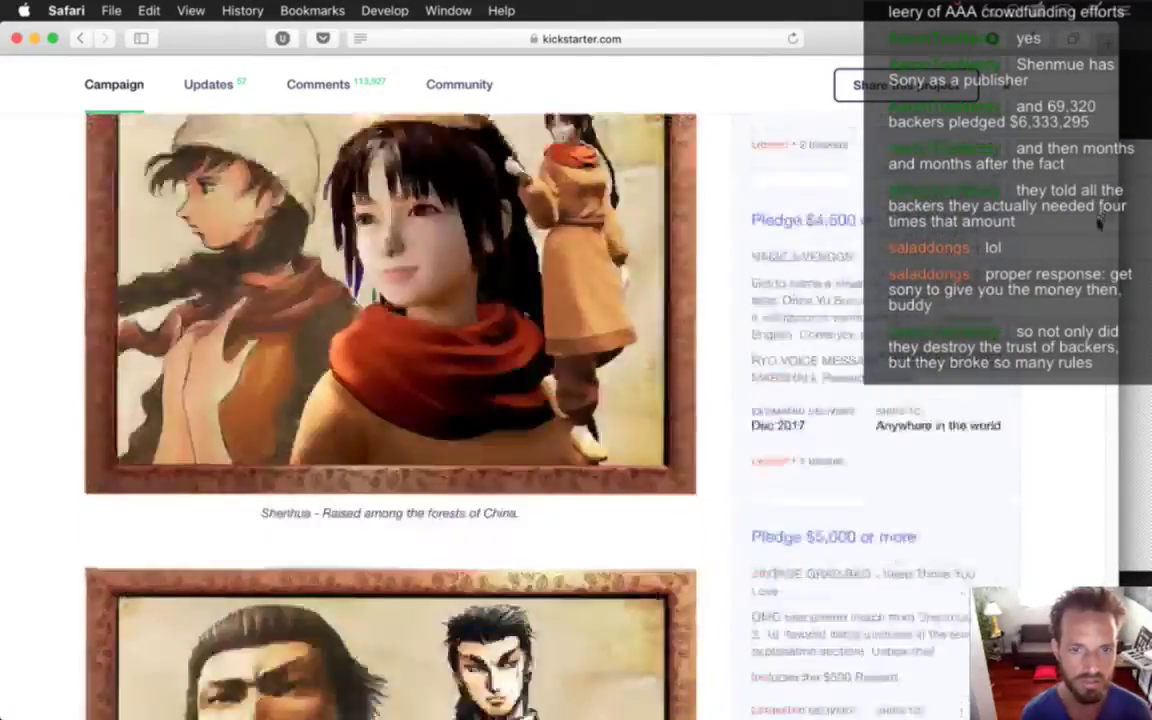
pyautogui.scroll(-6, 1098, 224)
pyautogui.scroll(-10, 1096, 240)
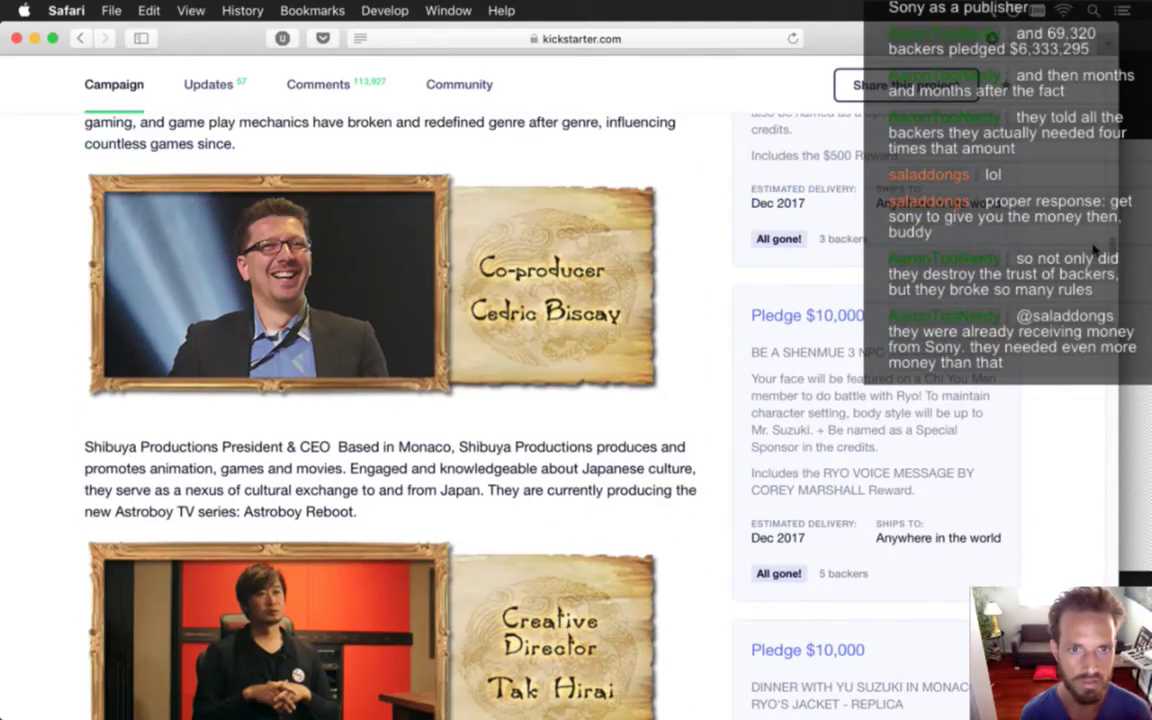
pyautogui.scroll(-12, 1096, 250)
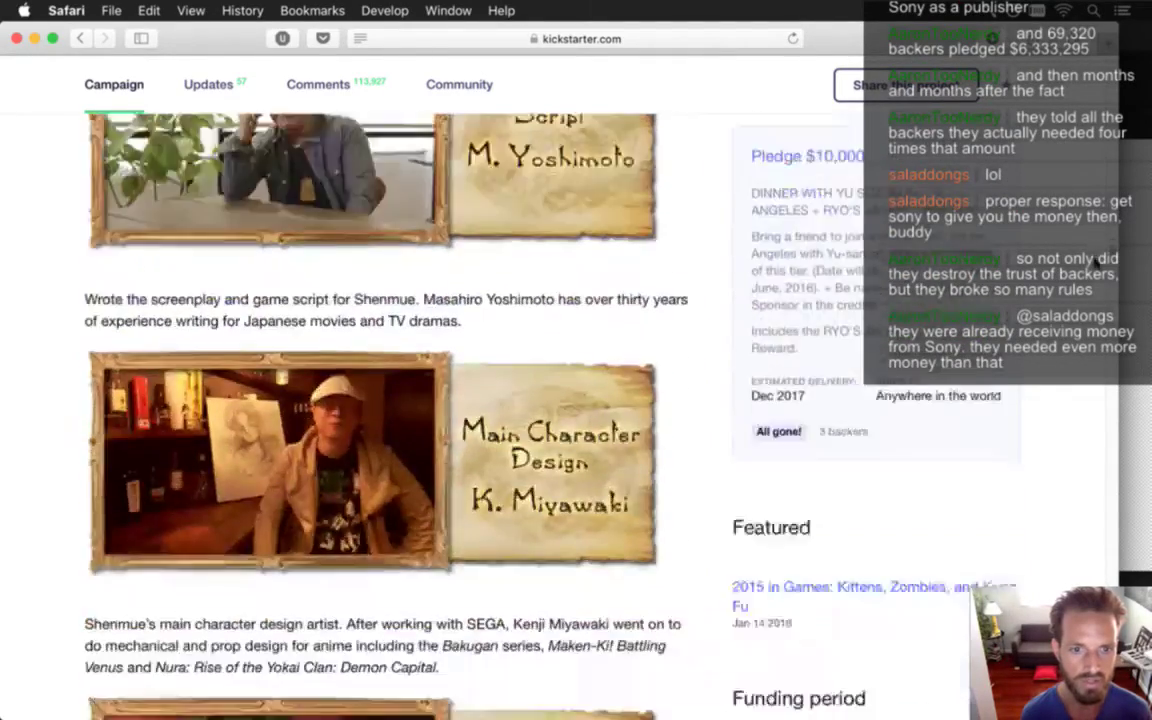
pyautogui.scroll(-6, 1097, 265)
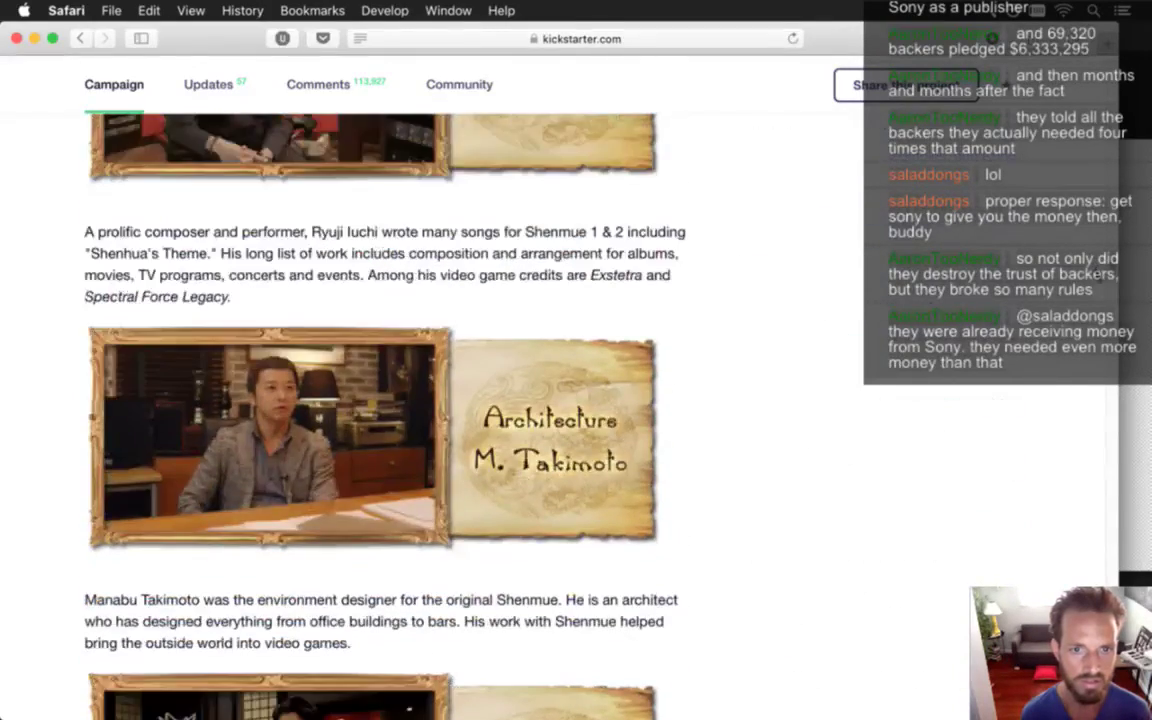
pyautogui.scroll(-15, 1097, 283)
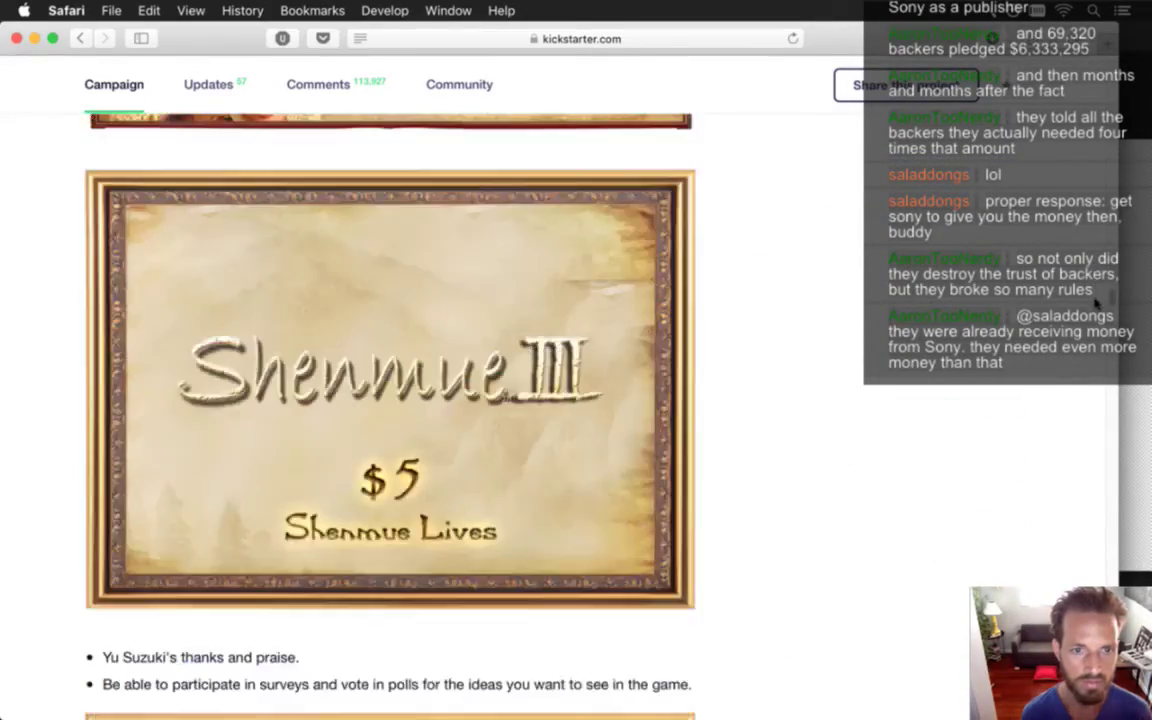
pyautogui.scroll(-20, 1075, 399)
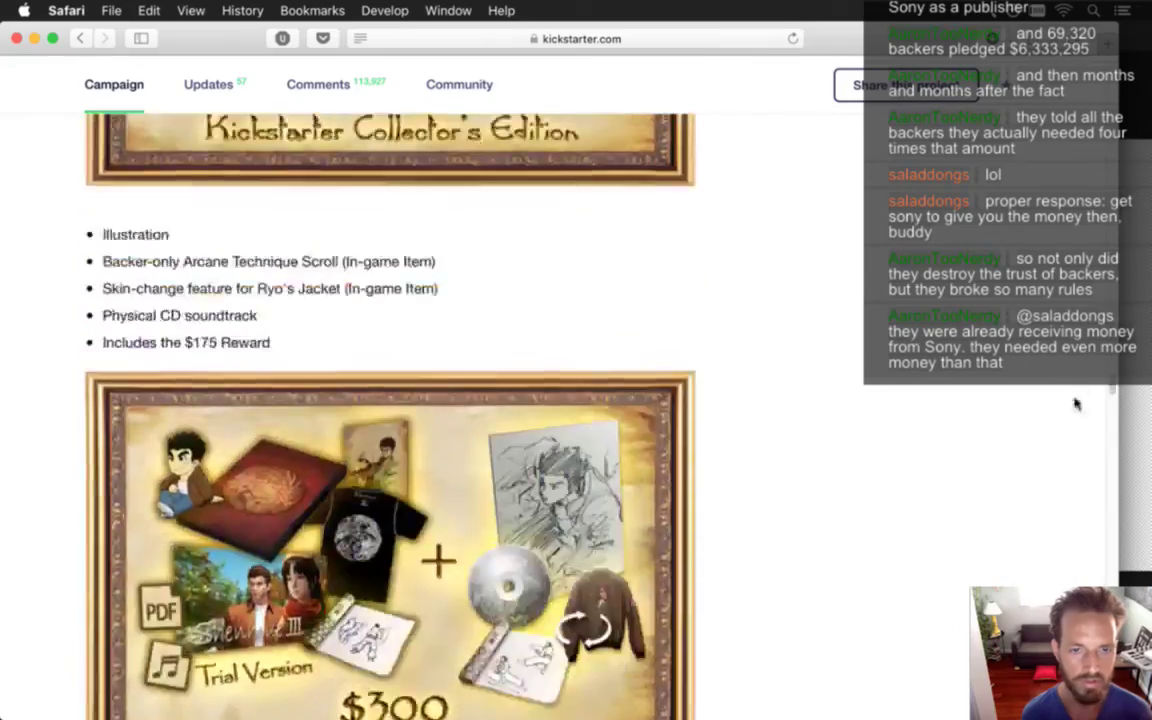
pyautogui.scroll(-20, 1055, 546)
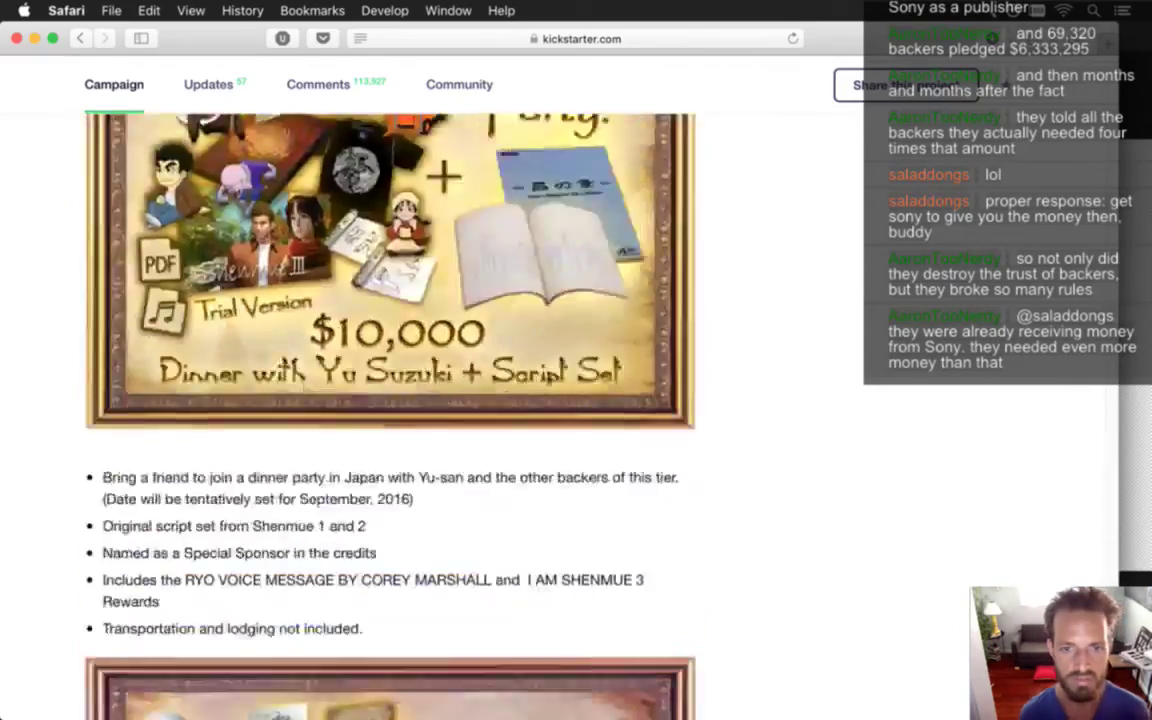
pyautogui.scroll(-20, 390, 415)
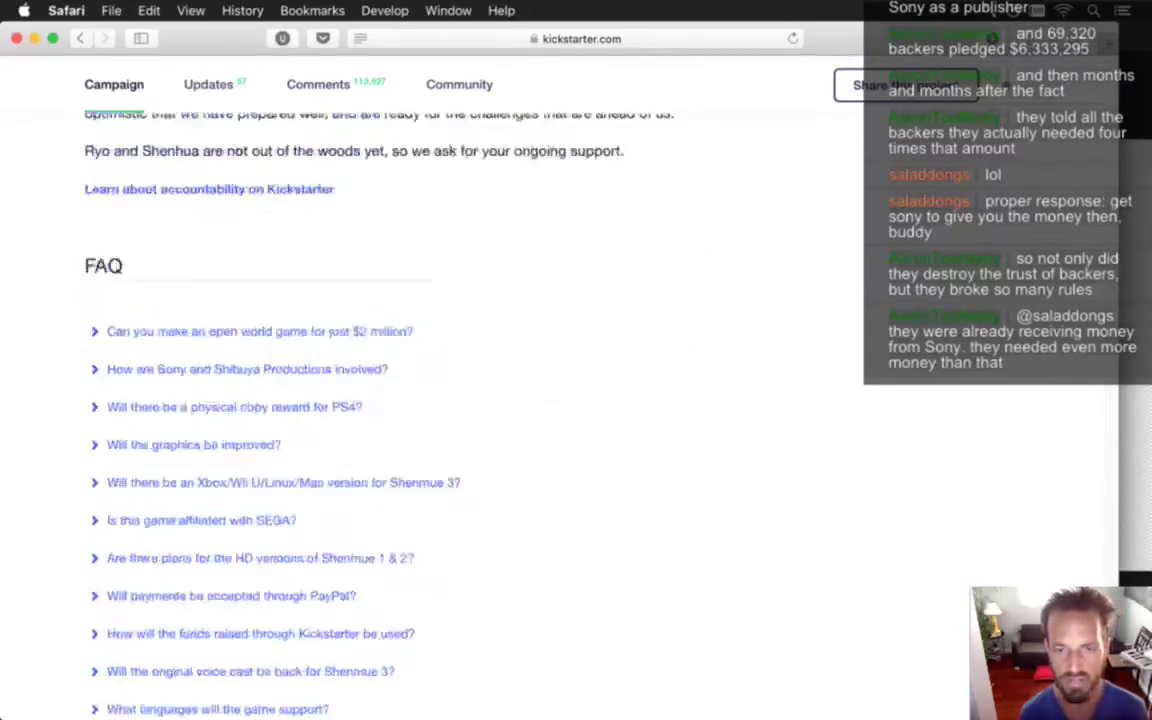
pyautogui.scroll(6, 390, 415)
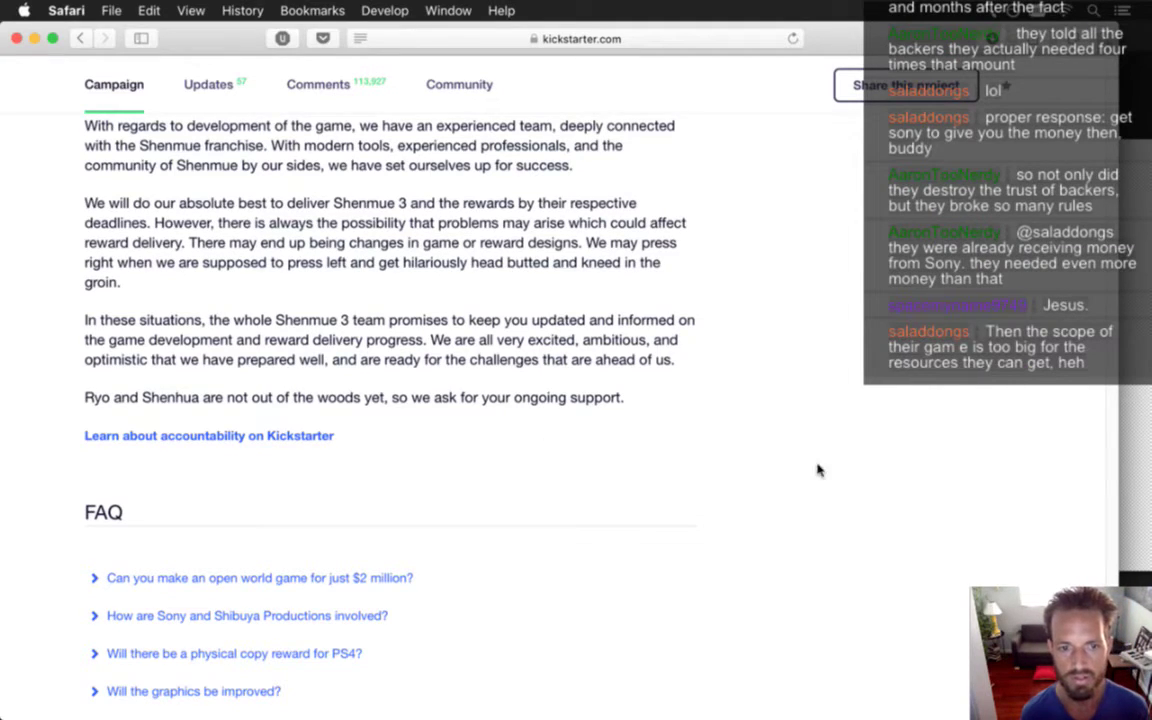
pyautogui.scroll(-5, 1093, 548)
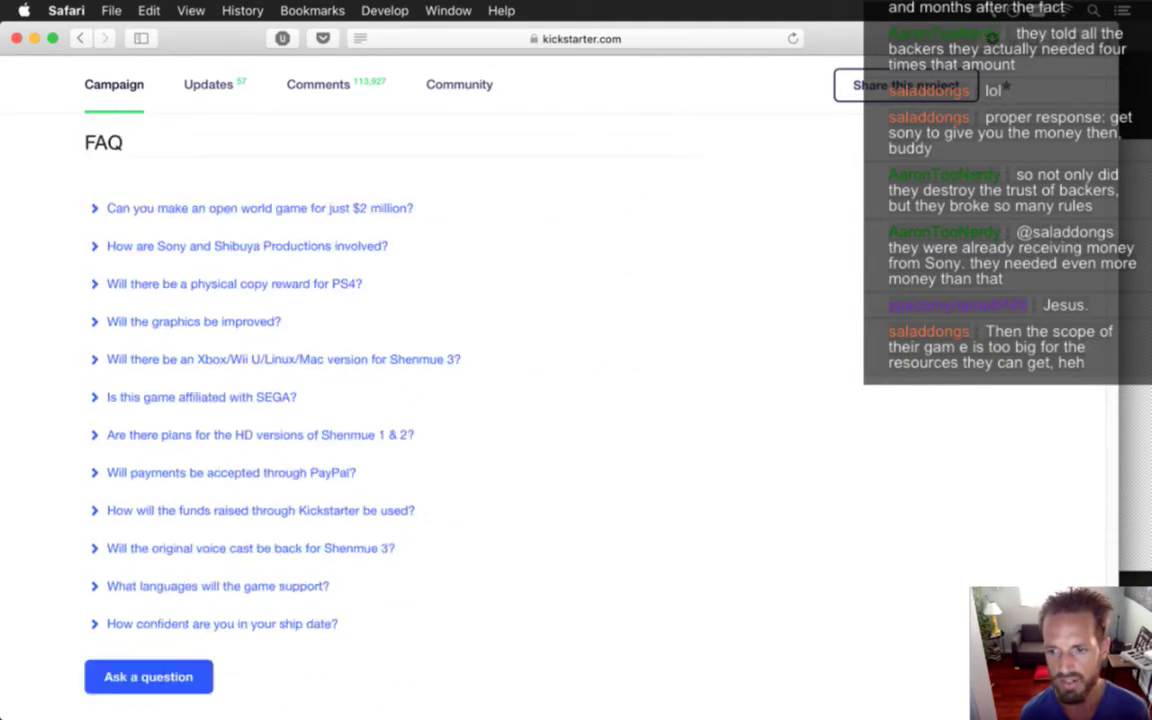
pyautogui.scroll(1, 1093, 548)
pyautogui.scroll(-20, 1093, 548)
pyautogui.scroll(10, 1093, 548)
pyautogui.scroll(20, 1086, 293)
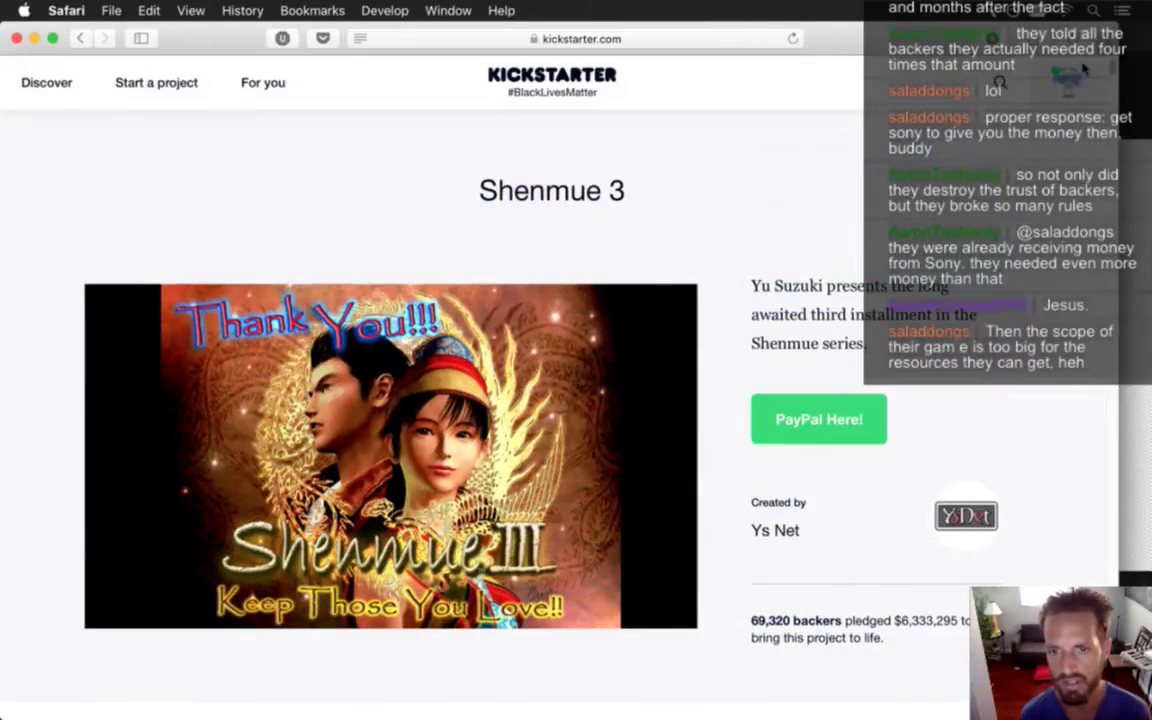
pyautogui.scroll(-3, 1083, 67)
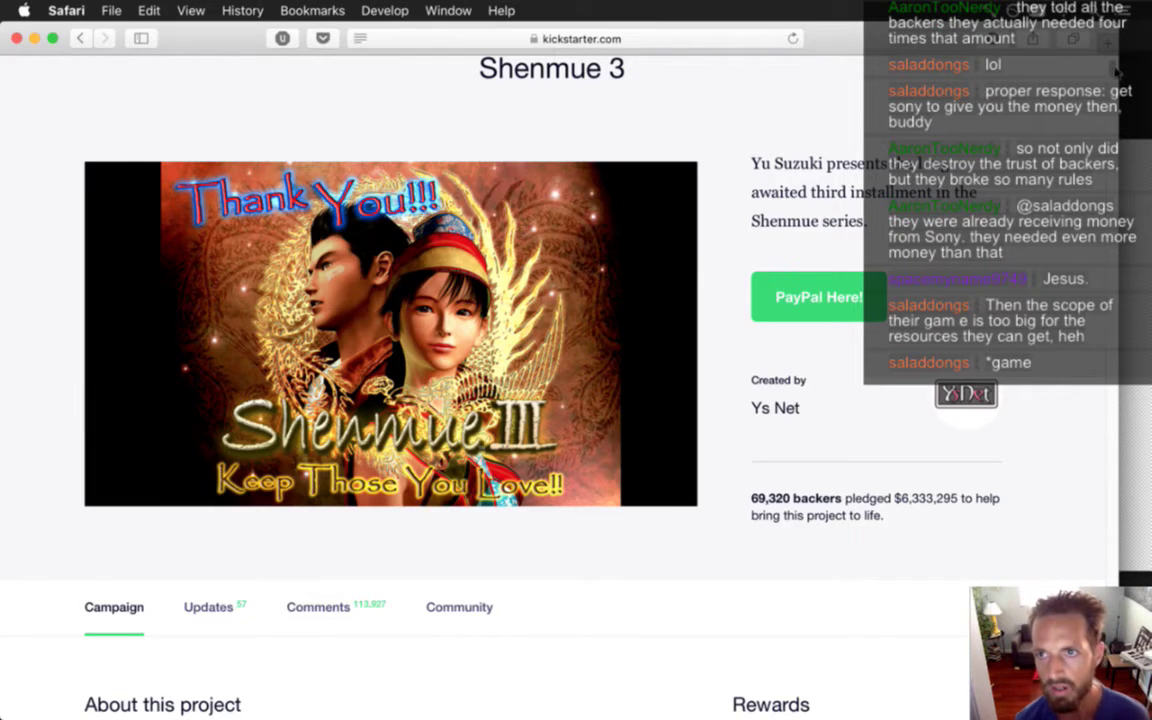
pyautogui.scroll(3, 1116, 72)
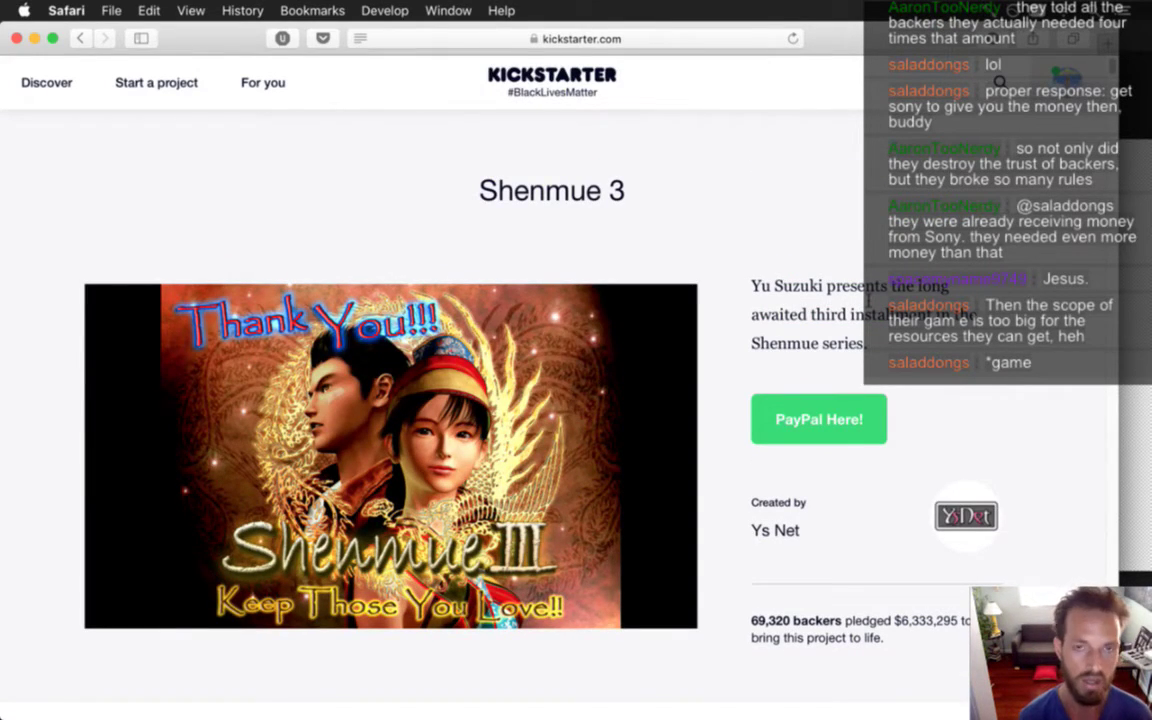
pyautogui.press('super+t')
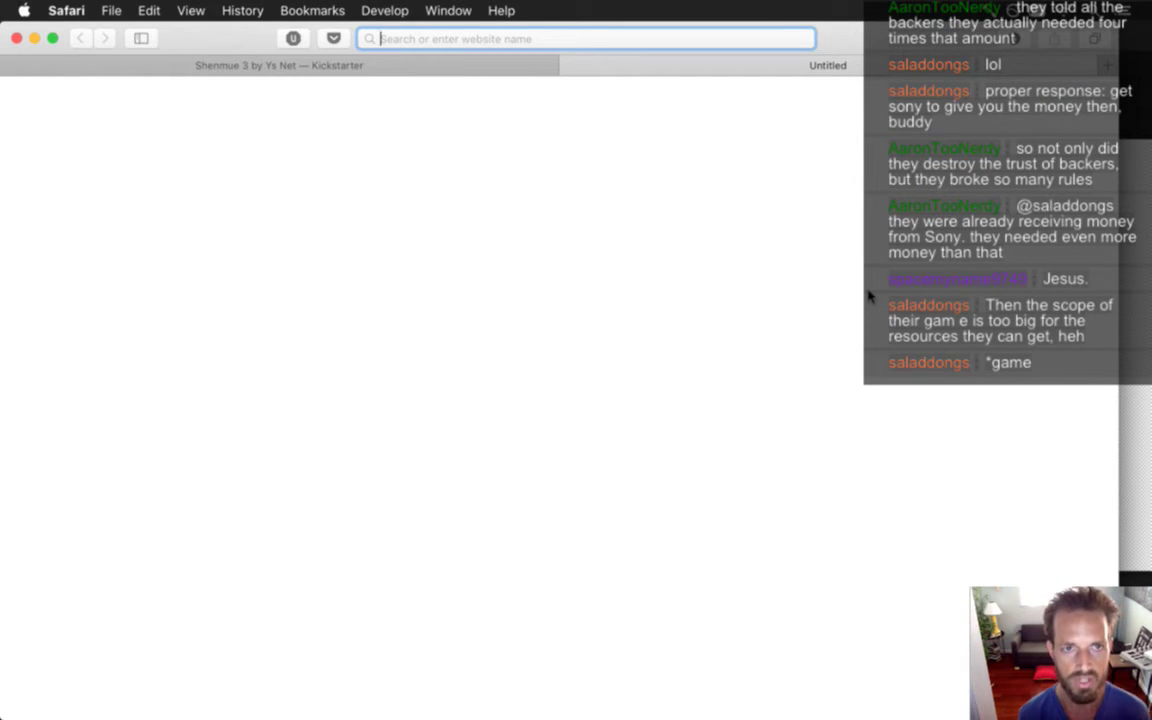
pyautogui.press('super+w')
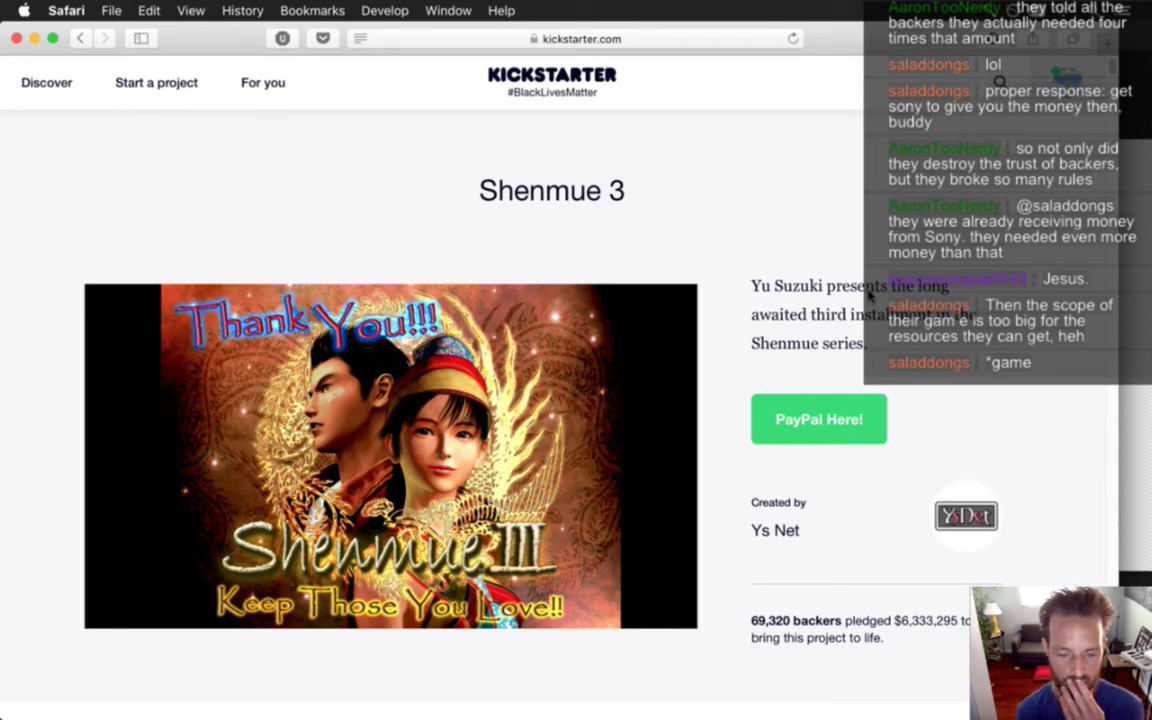
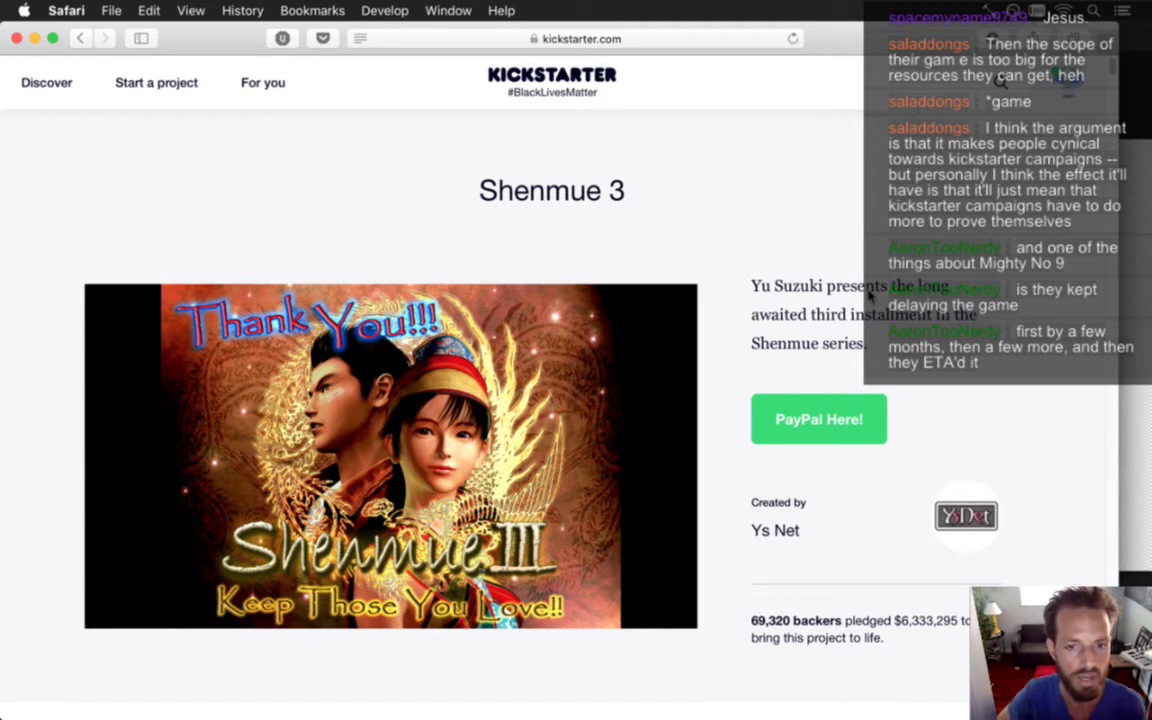
# Step: Leave the browser and return to the dragon head artwork in Photoshop
pyautogui.press('super+Tab')
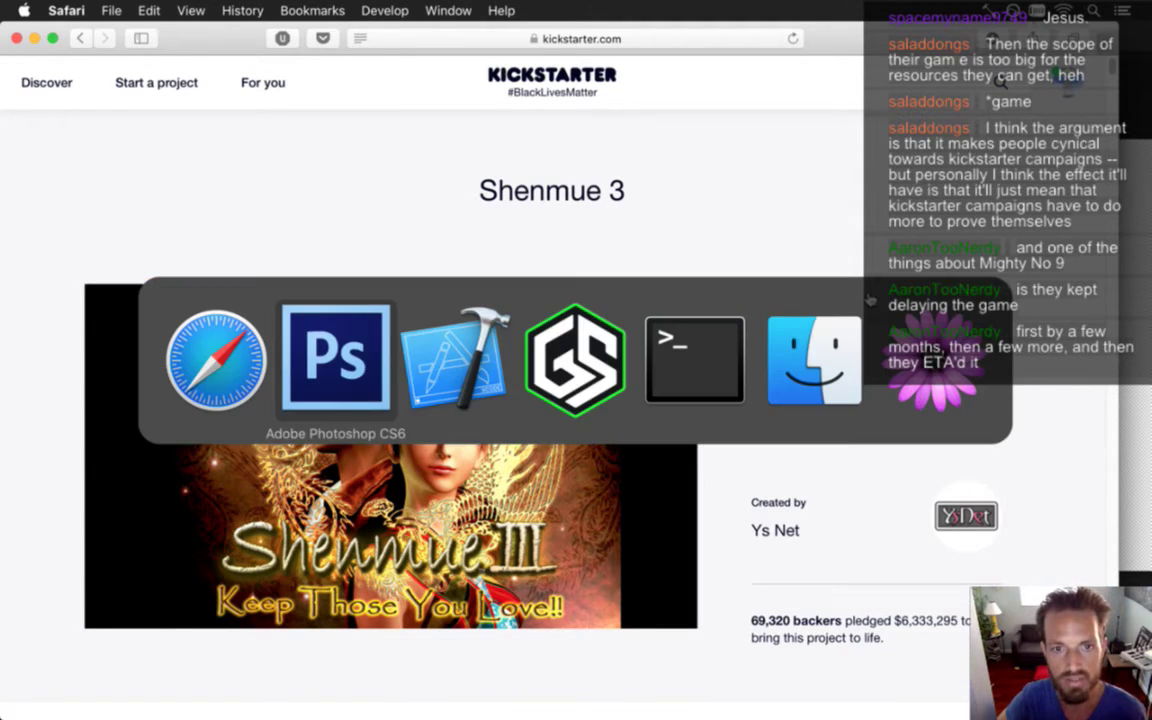
pyautogui.press('super+Tab')
pyautogui.press('super+Tab')
pyautogui.press('super+Tab')
pyautogui.press('super+Tab')
pyautogui.press('super+Tab')
pyautogui.press('super+Tab')
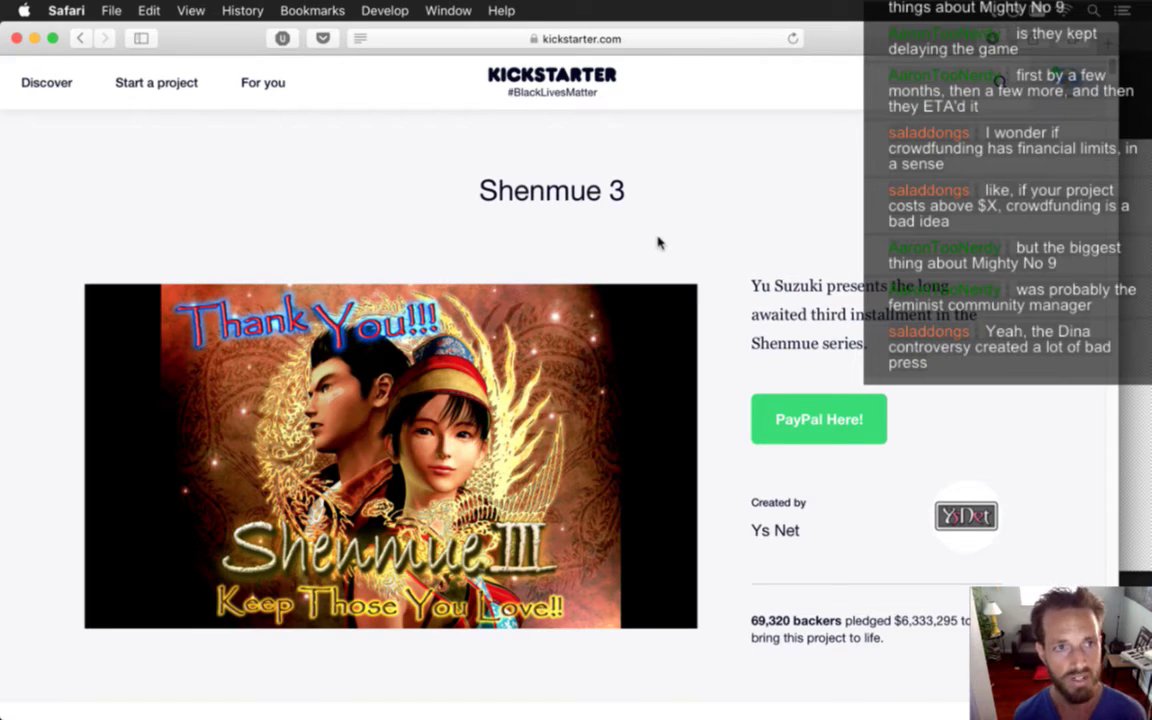
pyautogui.press('super+h')
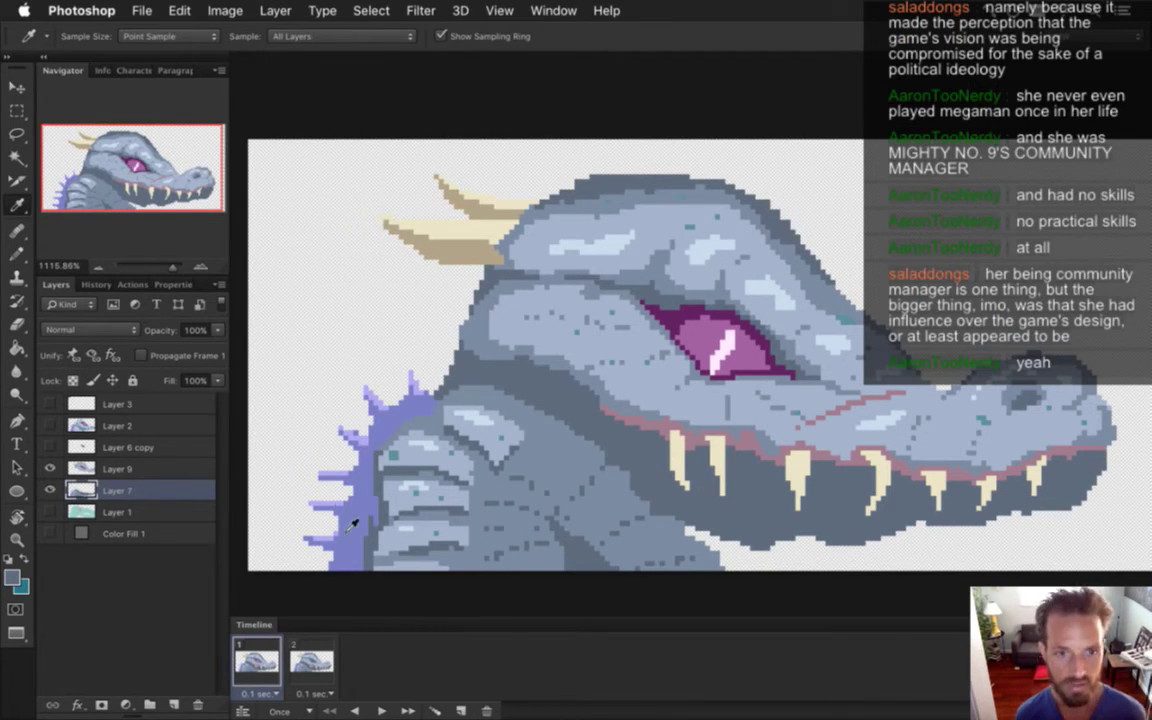
# Step: Sample the spike lavender and darken it to 6669a3 (brightness 64) as the foreground colour
pyautogui.click(322, 467)
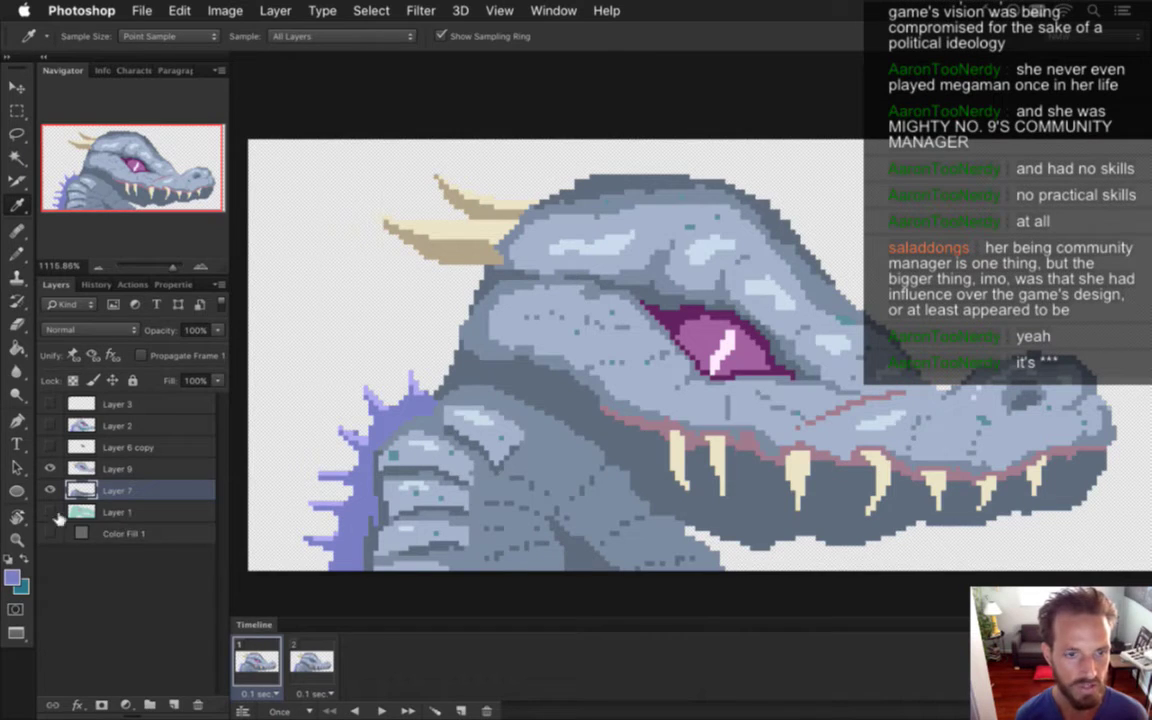
pyautogui.click(12, 577)
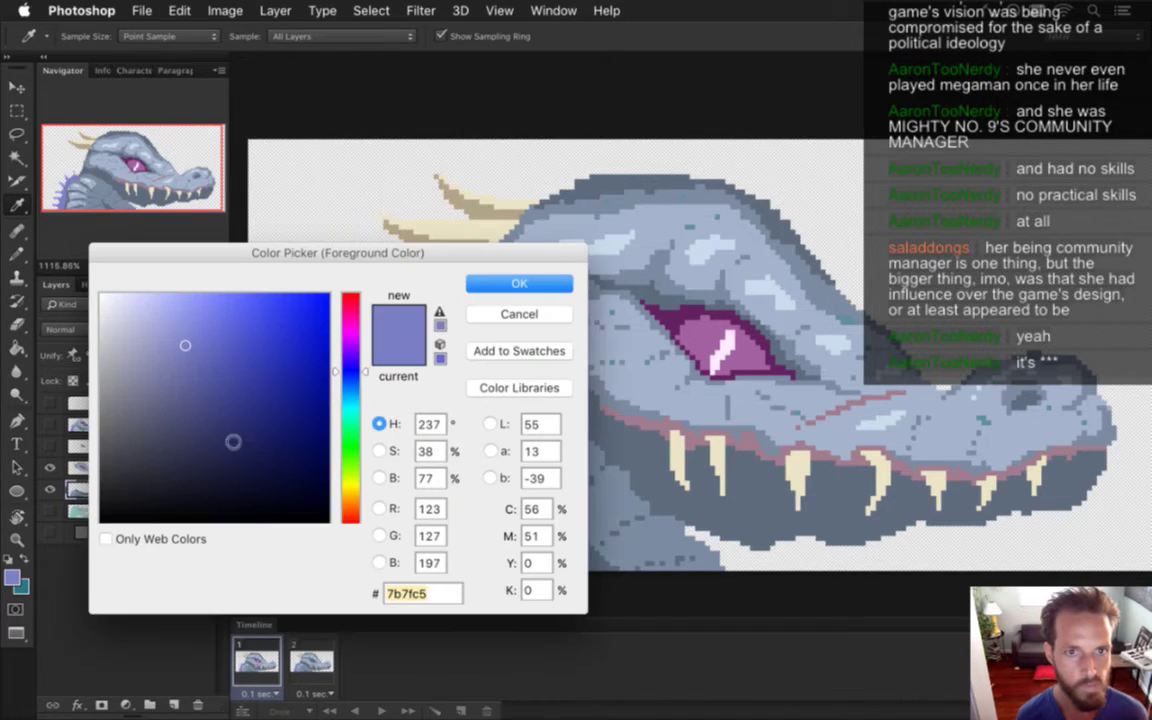
pyautogui.moveTo(491, 198); pyautogui.dragTo(903, 127)
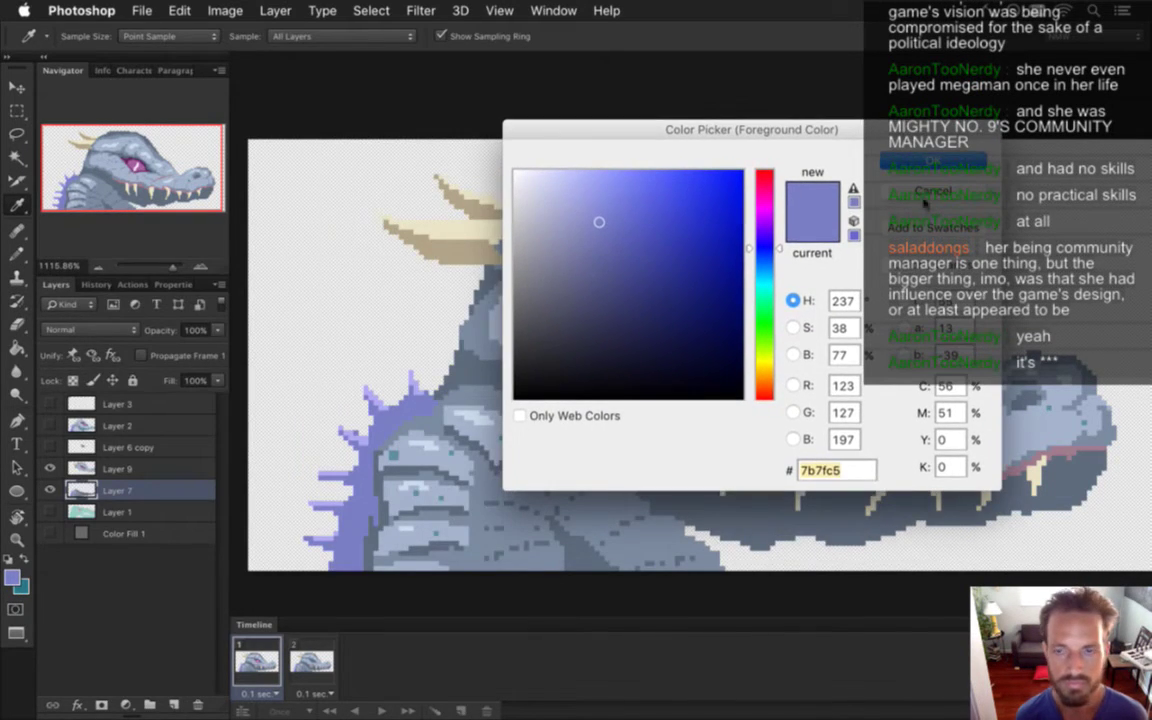
pyautogui.click(866, 156)
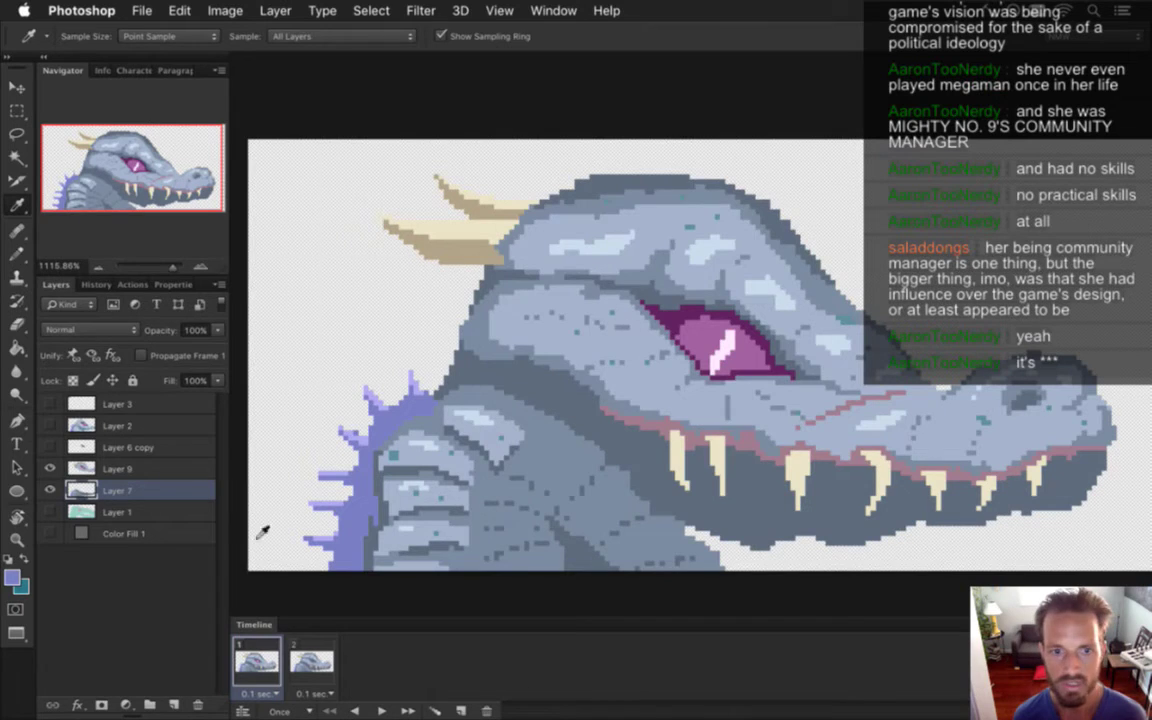
pyautogui.click(13, 577)
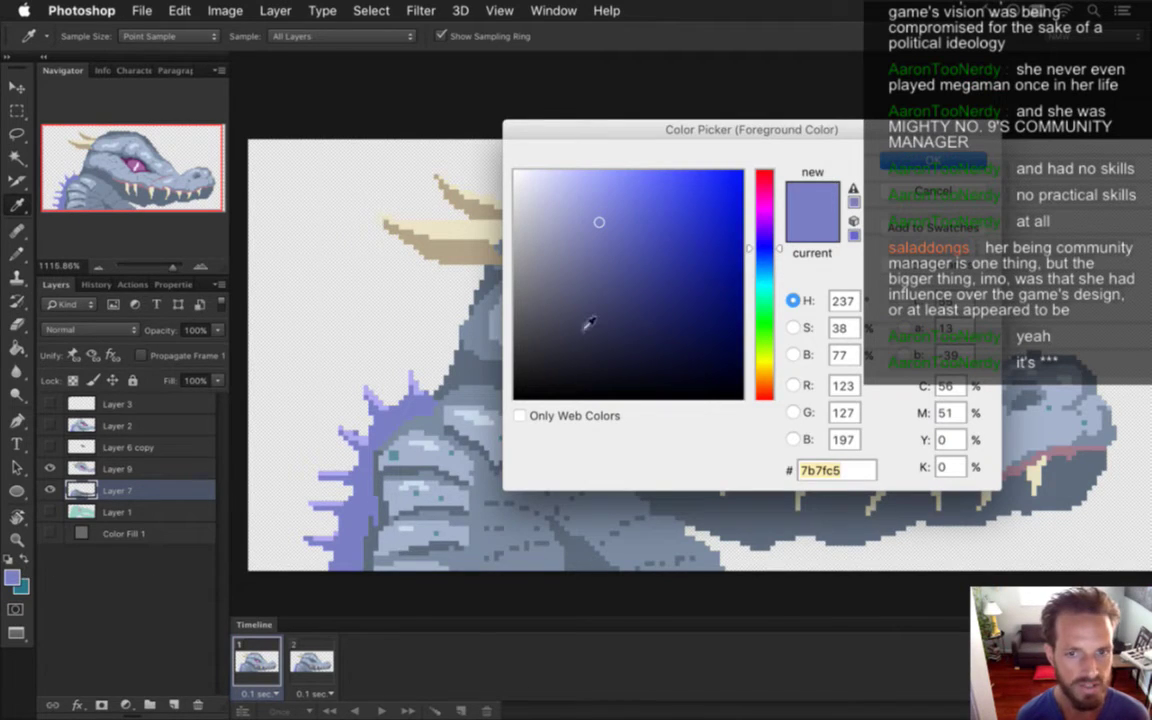
pyautogui.click(798, 354)
pyautogui.moveTo(770, 222); pyautogui.dragTo(772, 252)
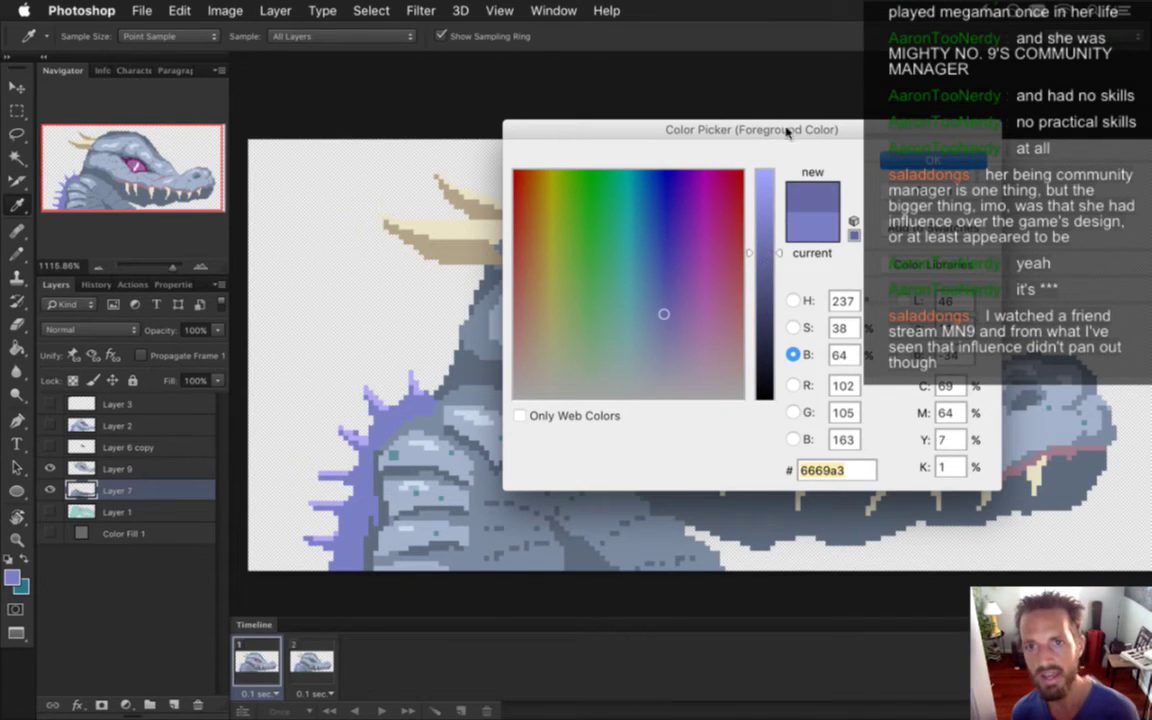
pyautogui.moveTo(787, 128); pyautogui.dragTo(797, 156)
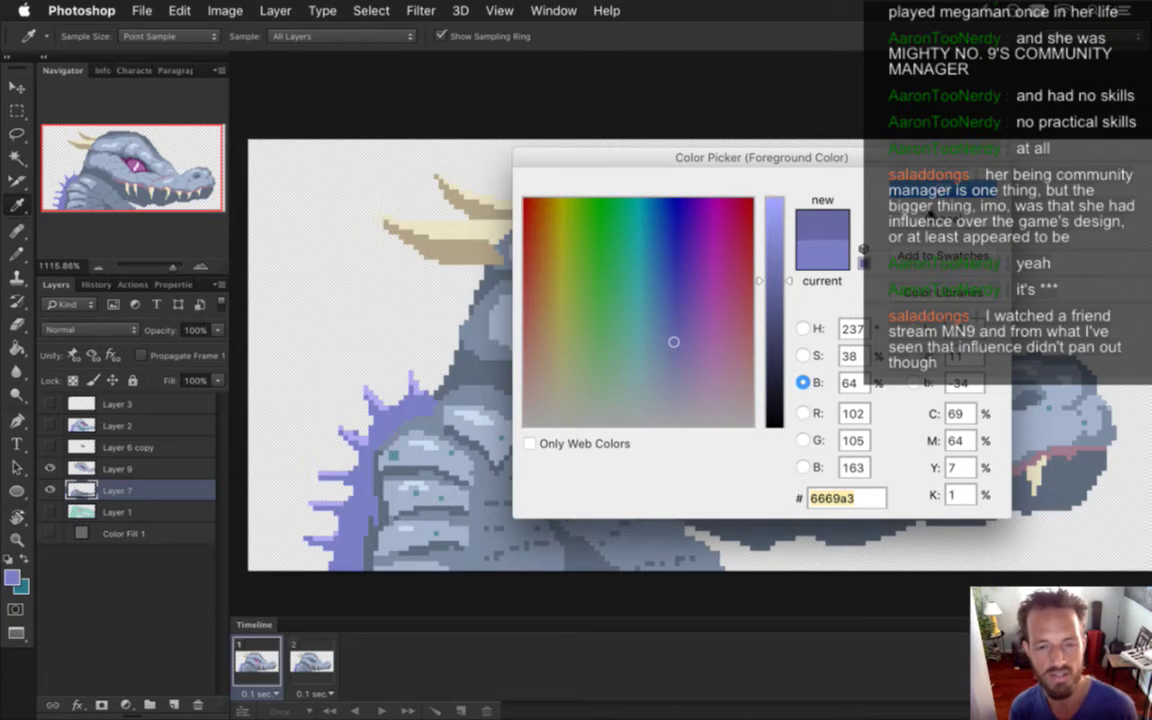
pyautogui.press('Return')
# Step: With the Pencil, paint darker lavender pixels along the dragon's left spiky edge
pyautogui.press('b')
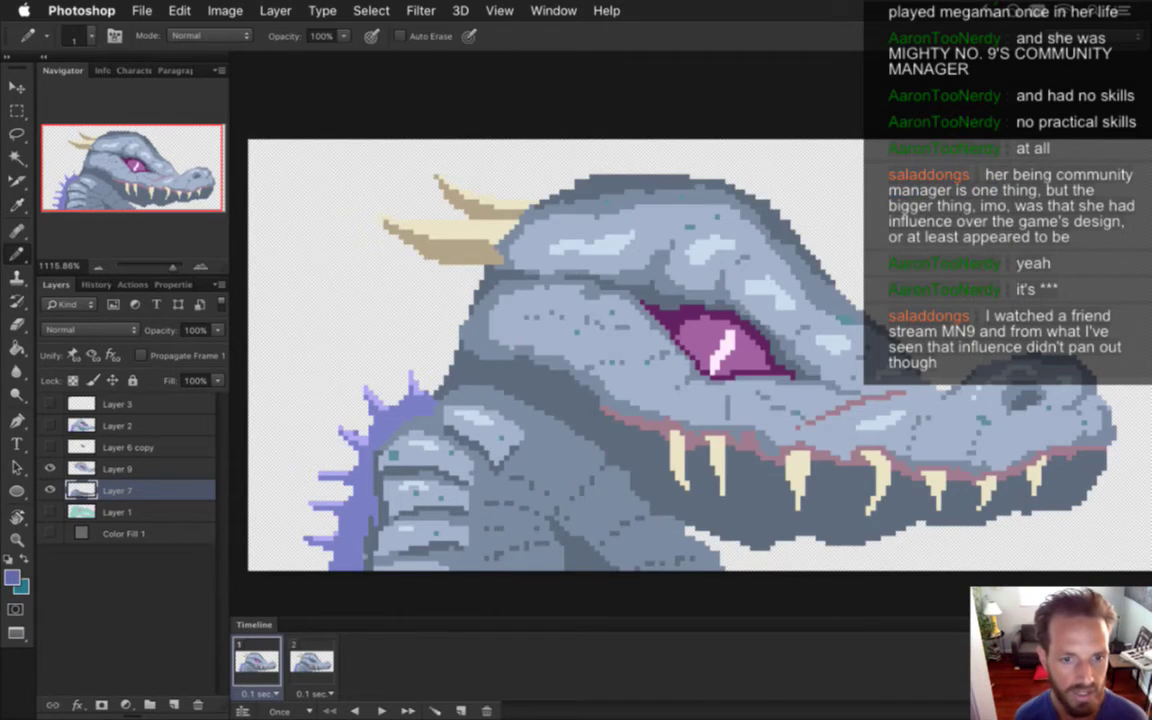
pyautogui.moveTo(319, 525); pyautogui.dragTo(320, 480)
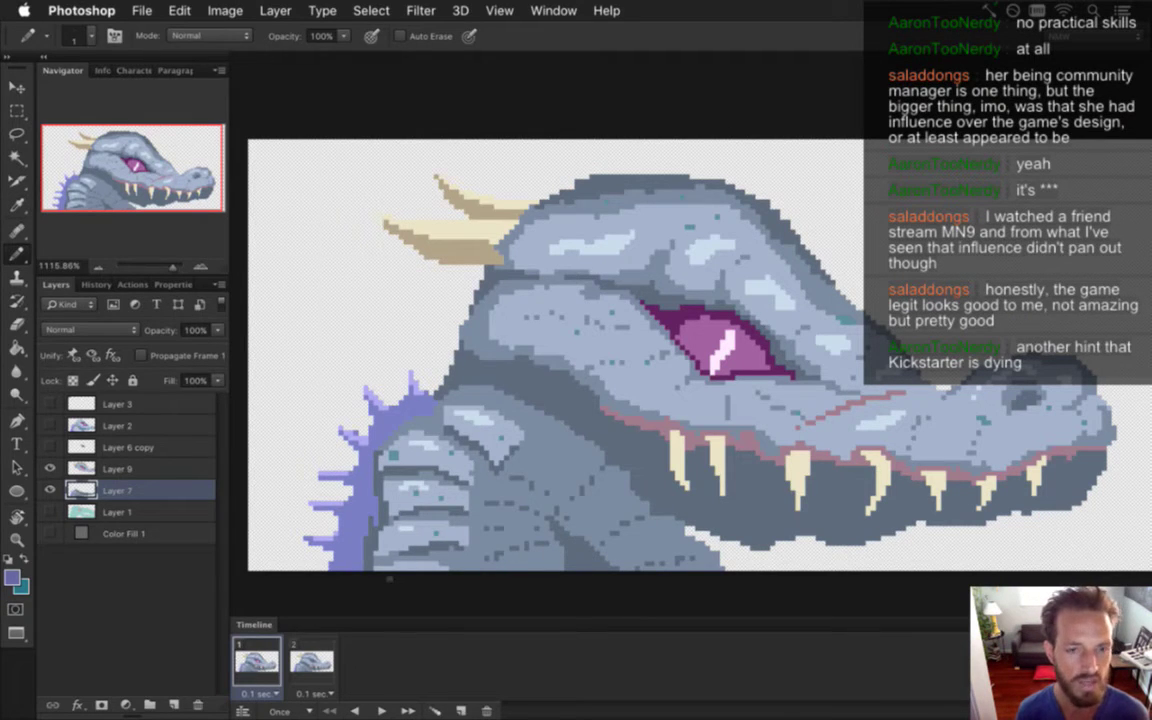
pyautogui.moveTo(646, 386); pyautogui.dragTo(638, 382)
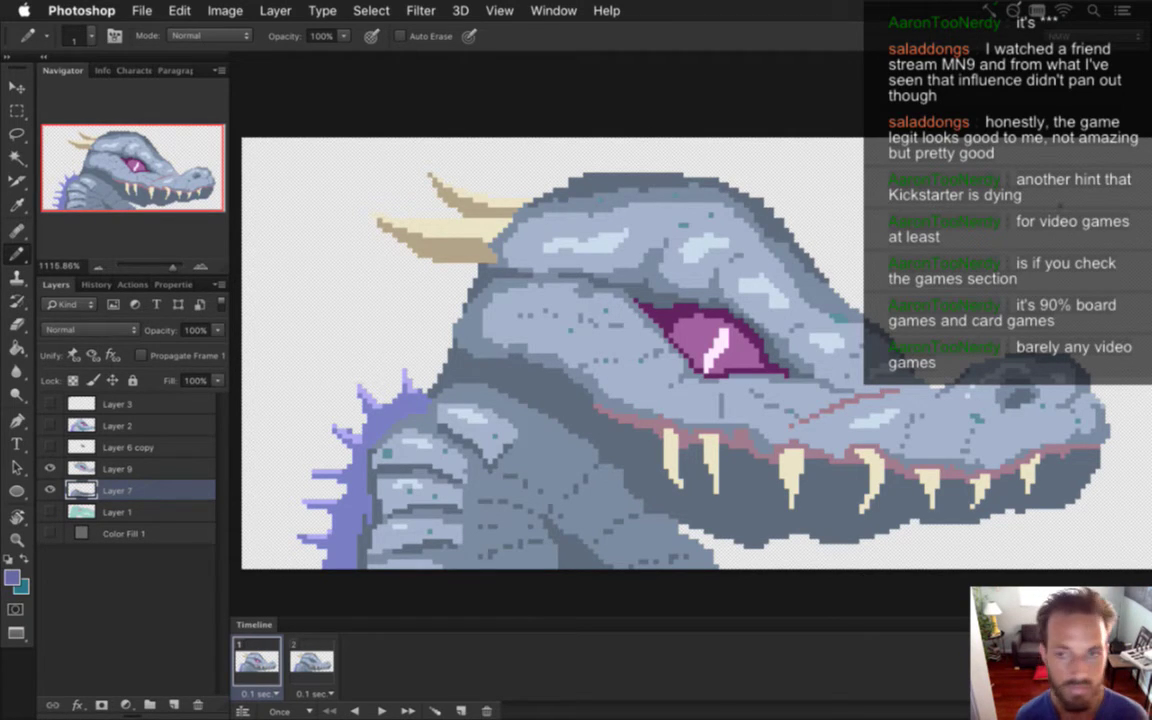
# Step: In Safari, search 'kickstarter.com kologeon' and open the Kologeon Kickstarter project
pyautogui.press('super+Tab')
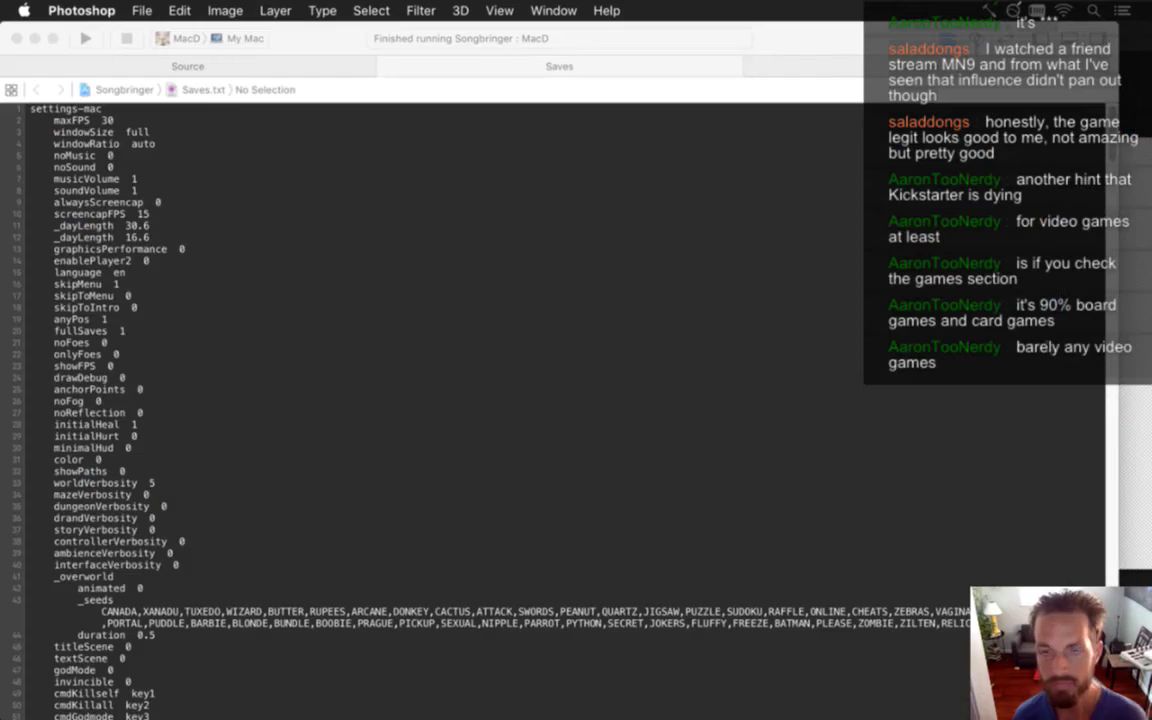
pyautogui.press('super+Tab')
pyautogui.press('super+l')
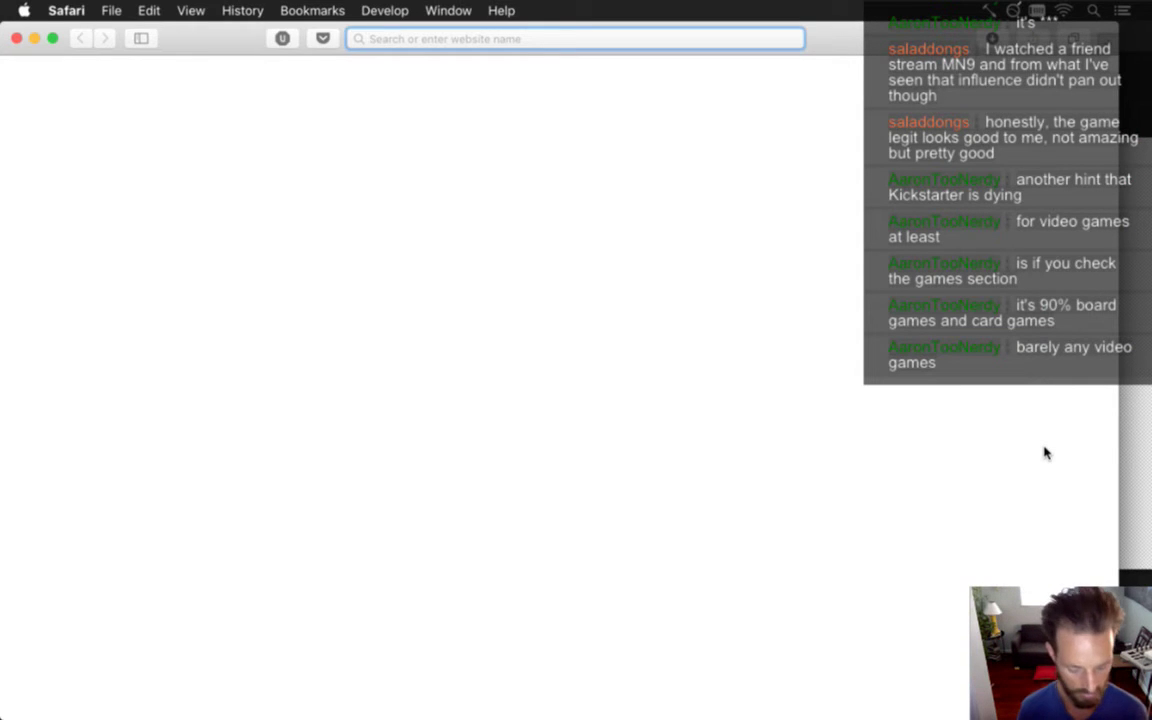
pyautogui.write('k')
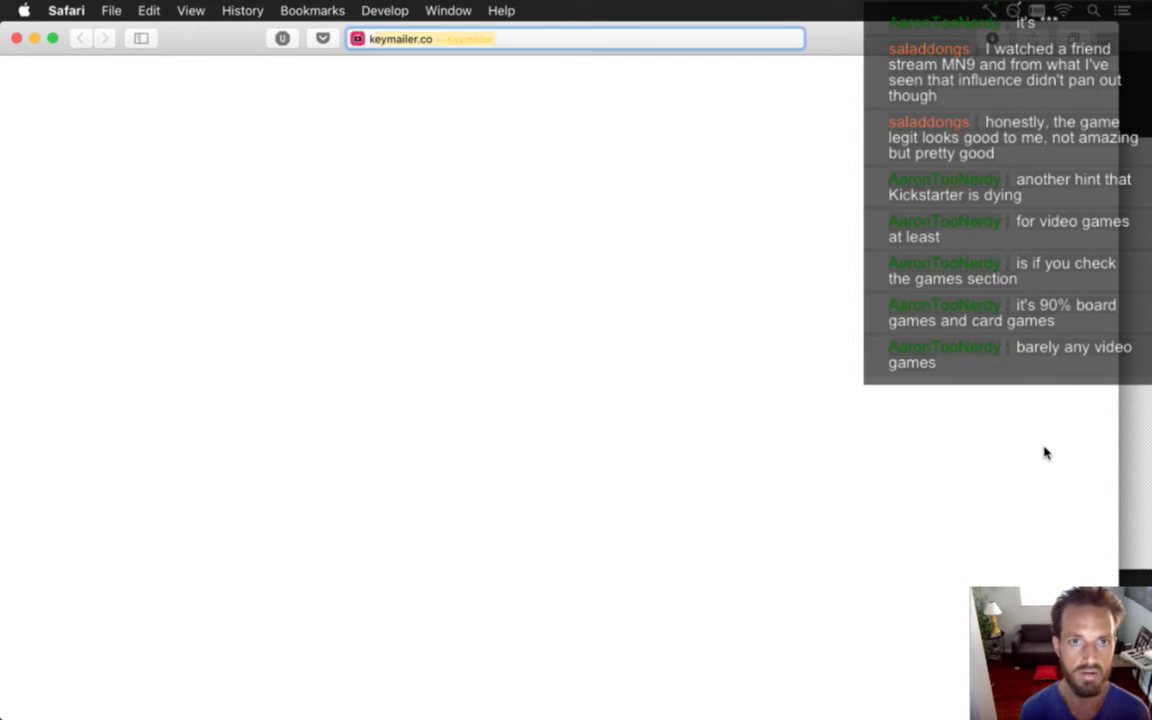
pyautogui.press('BackSpace')
pyautogui.press('BackSpace')
pyautogui.write('kickstarter.com ')
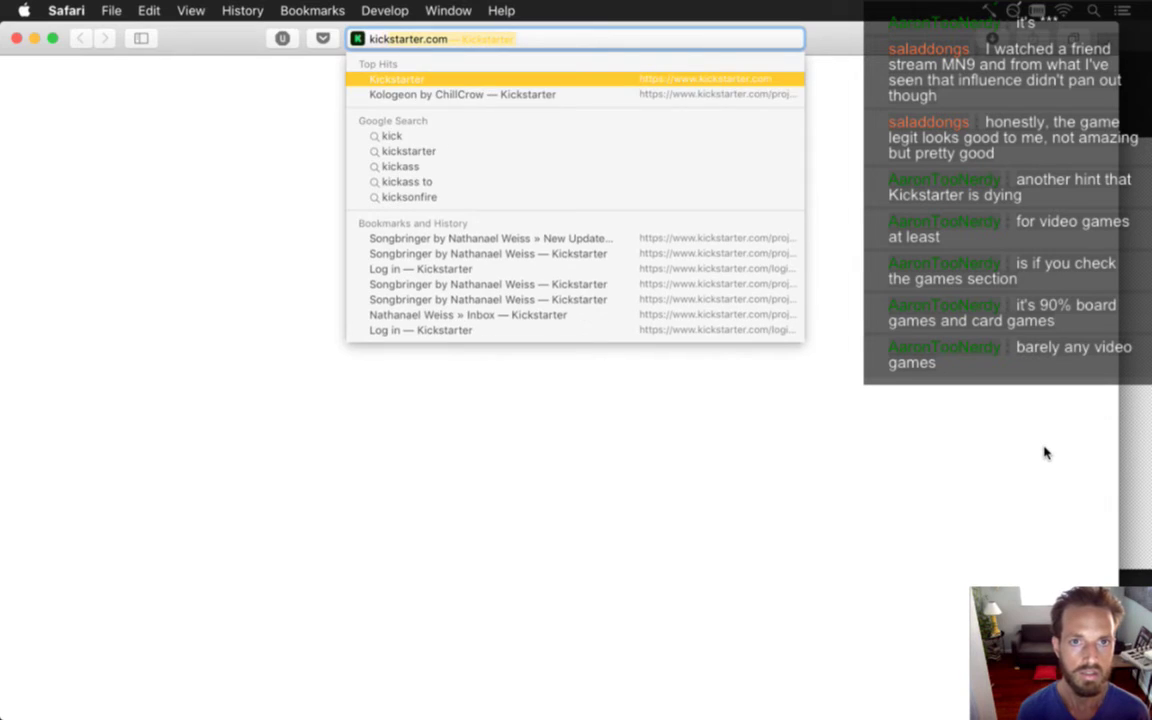
pyautogui.write('kologeon')
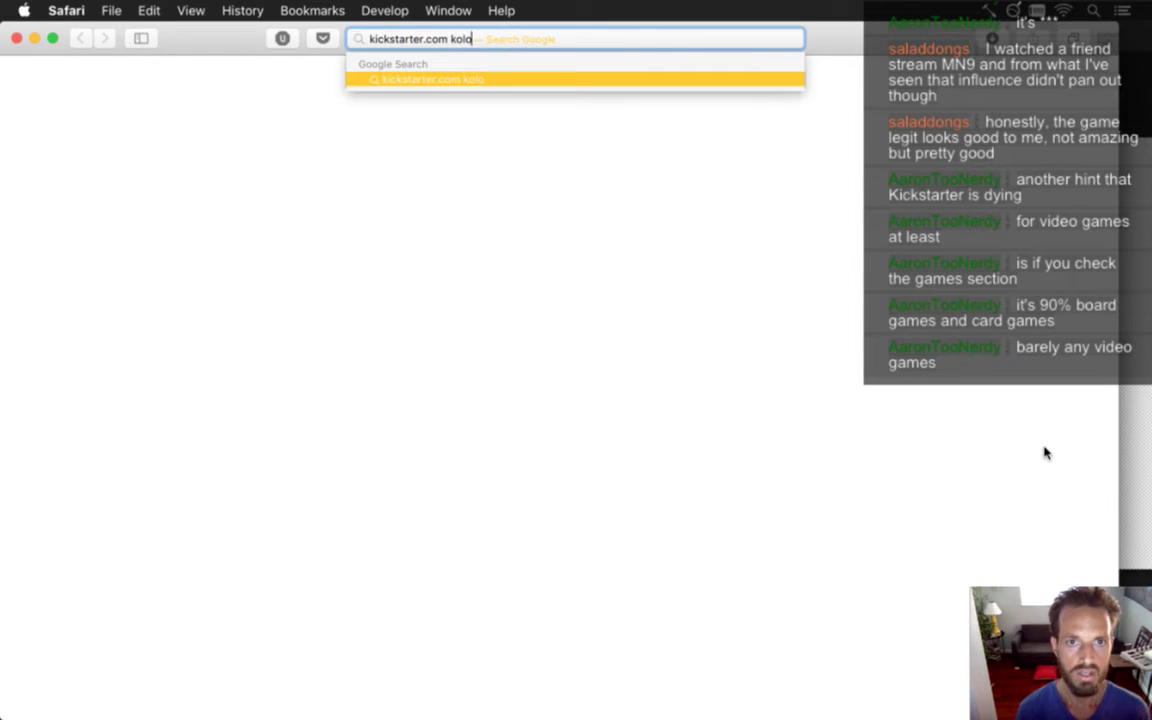
pyautogui.press('Return')
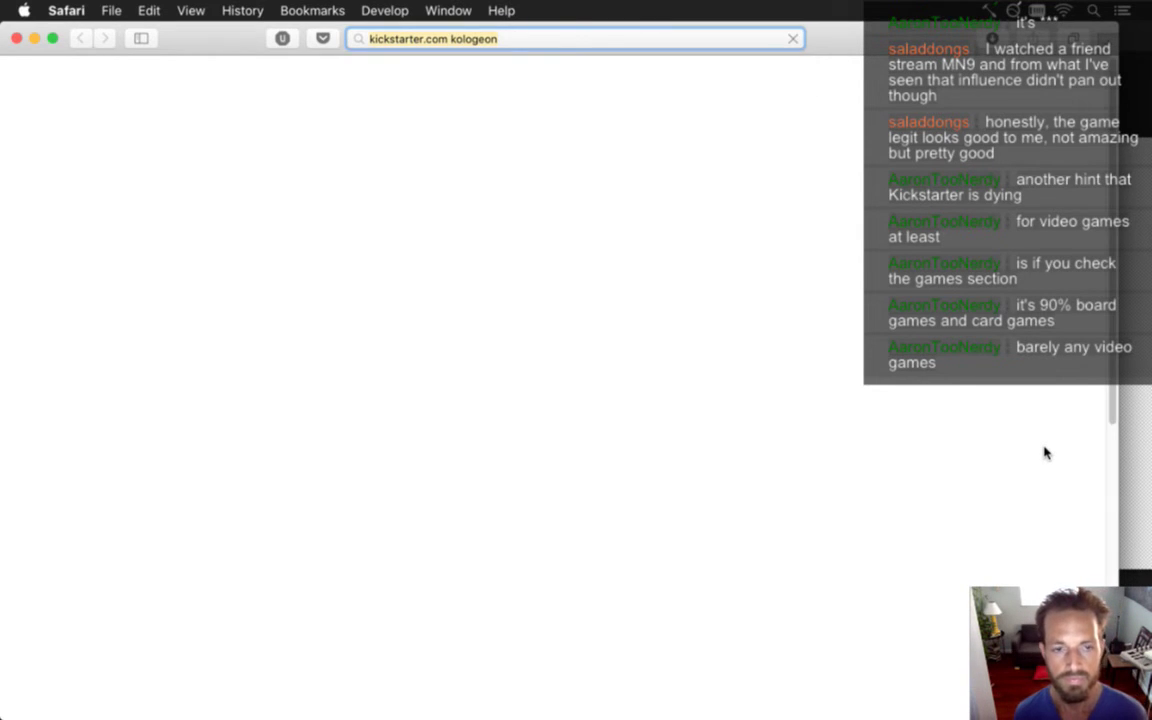
pyautogui.click(206, 219)
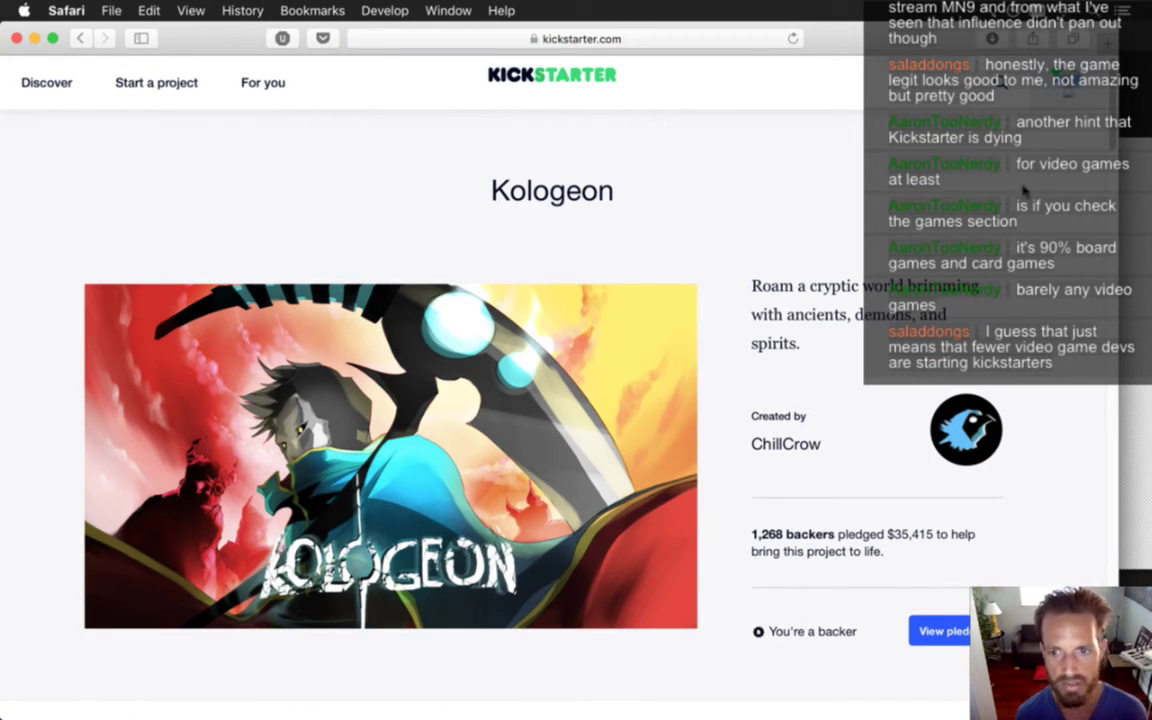
# Step: Scroll the Kologeon page and highlight its $35,415 pledged total from 1,268 backers
pyautogui.scroll(-1, 1000, 106)
pyautogui.scroll(-2, 786, 367)
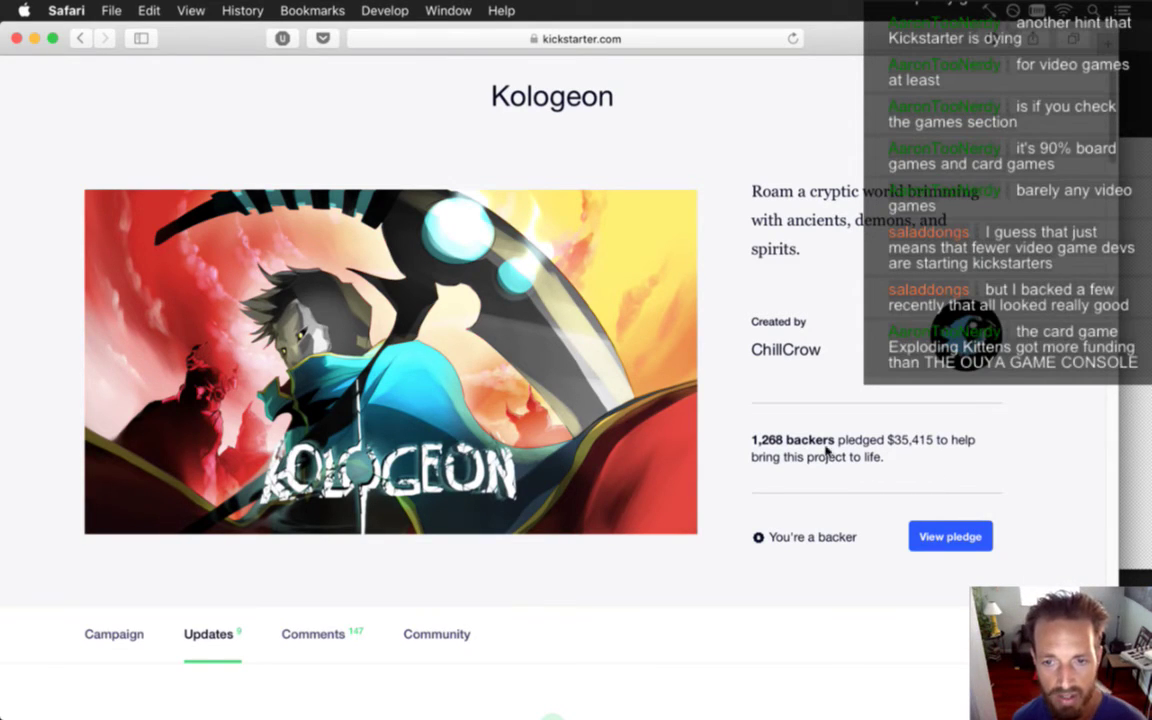
pyautogui.moveTo(836, 440); pyautogui.dragTo(866, 452)
pyautogui.click(866, 452)
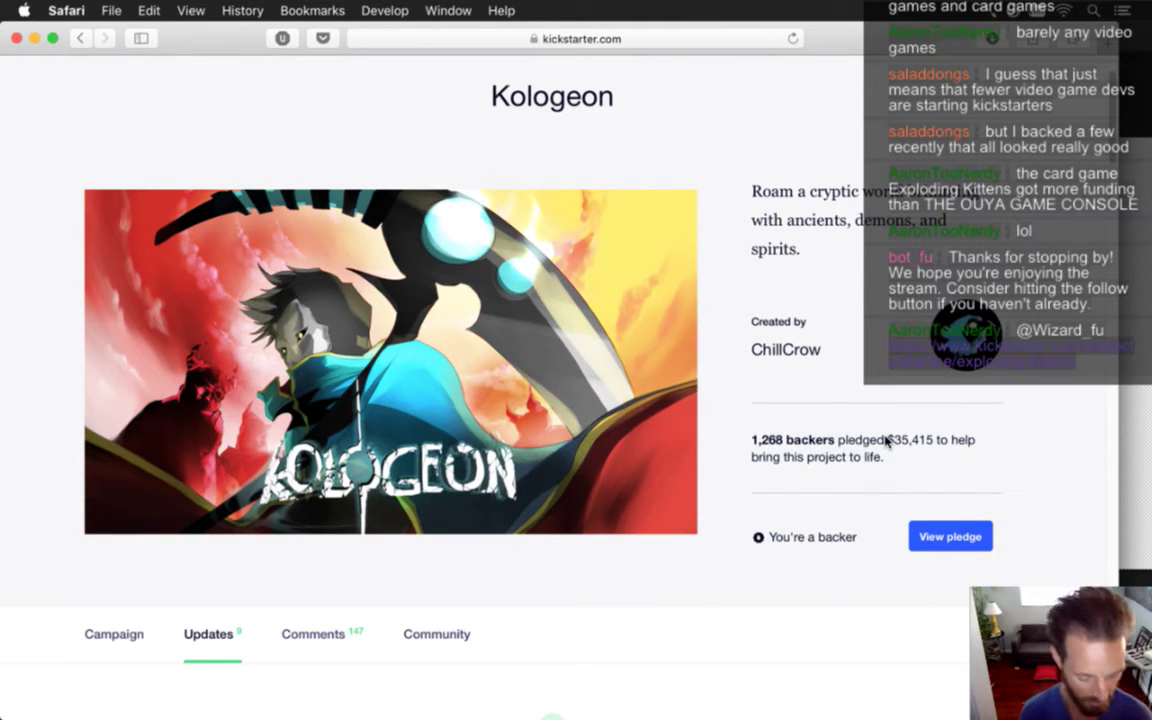
pyautogui.press('super+l')
# Step: Search 'kicktraq.com kologeon' and open the 'Kologeon by ChillCrow :: Kicktraq' page
pyautogui.write('kicktr')
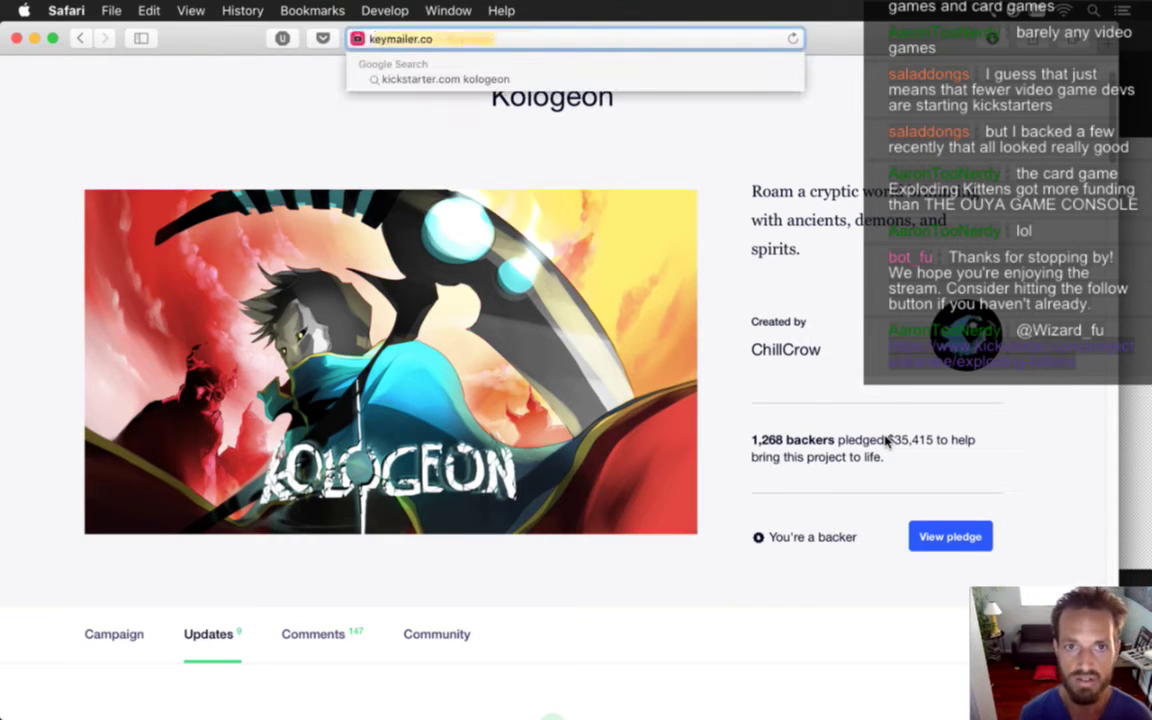
pyautogui.write('aq.com')
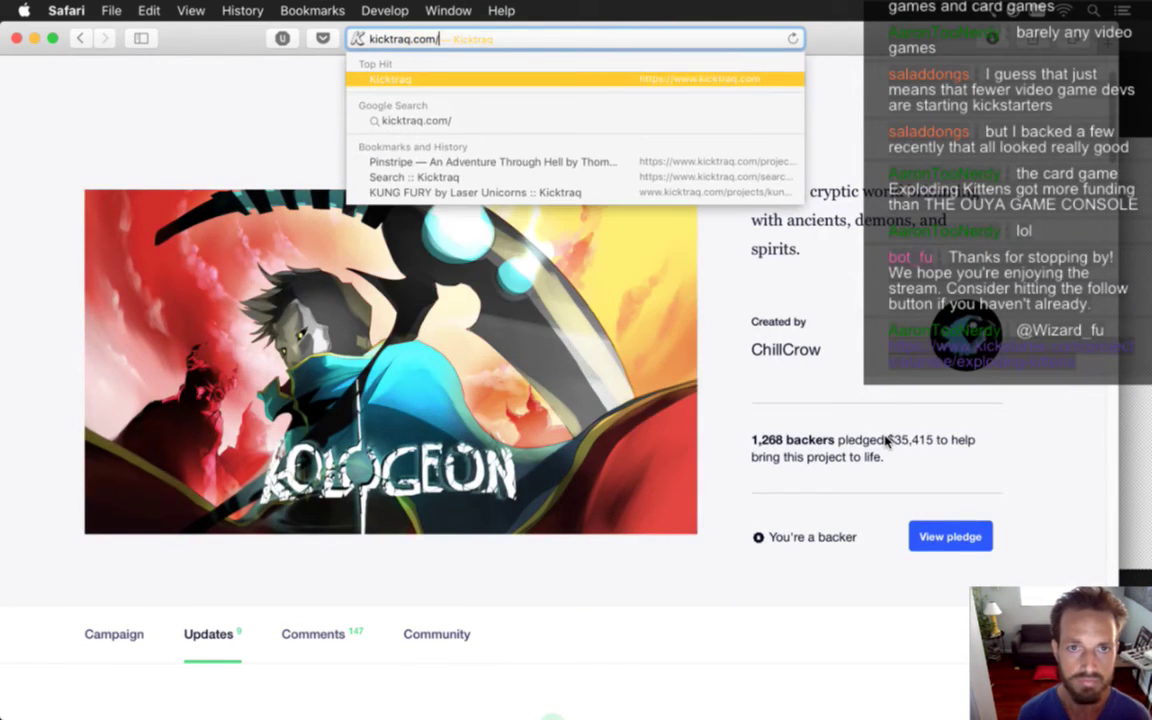
pyautogui.write(' kologeon')
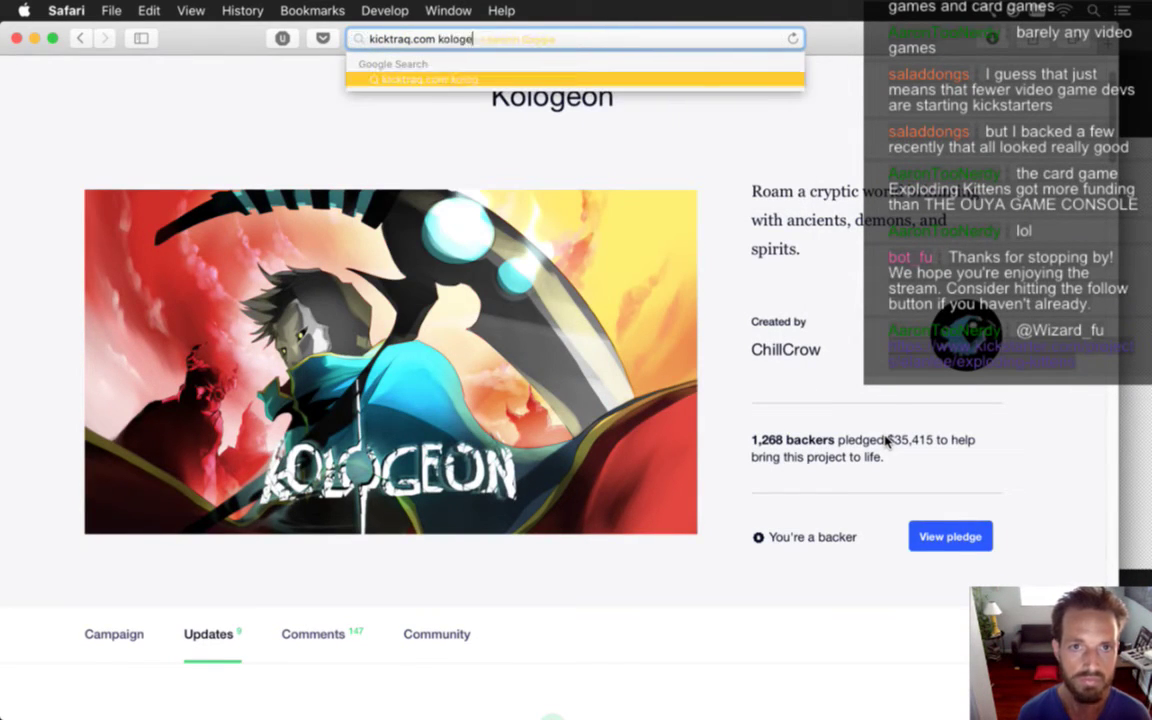
pyautogui.press('Return')
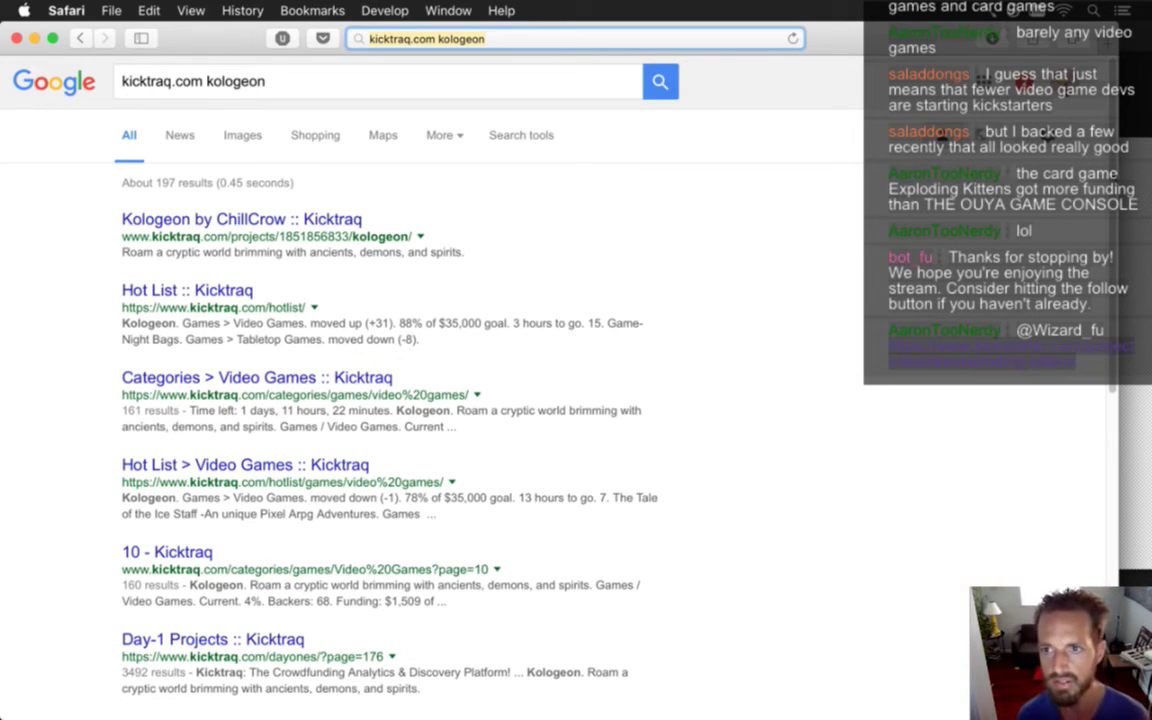
pyautogui.scroll(-1, 504, 338)
pyautogui.scroll(1, 504, 338)
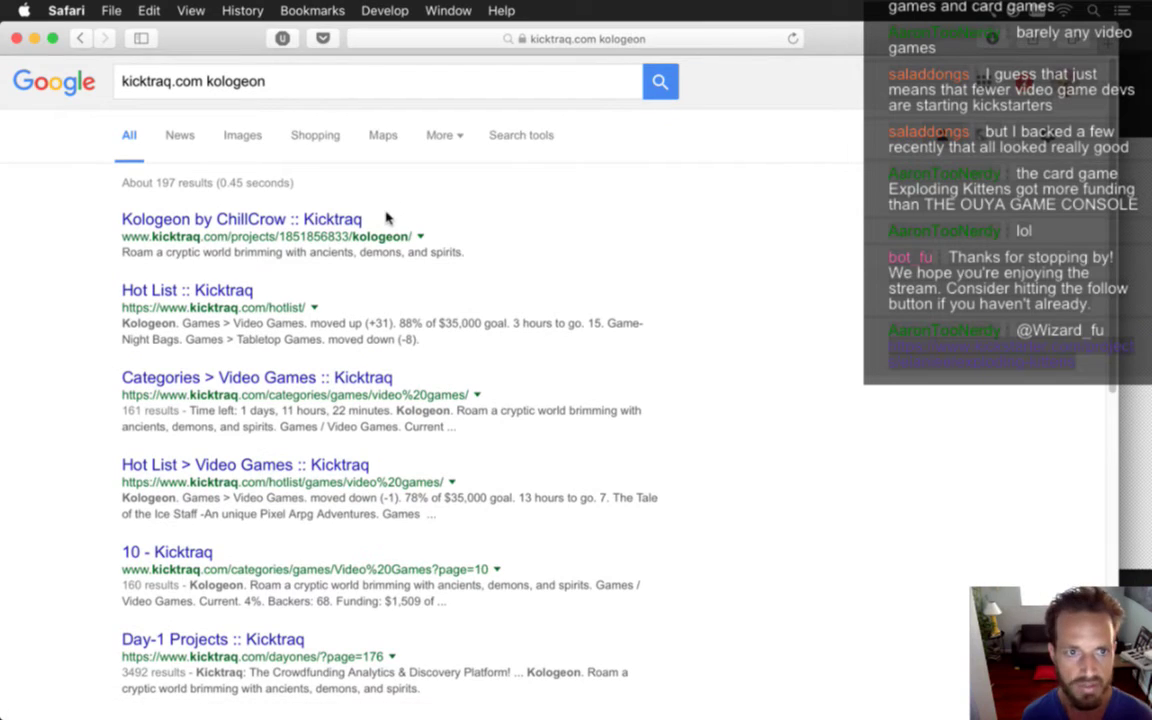
pyautogui.click(321, 227)
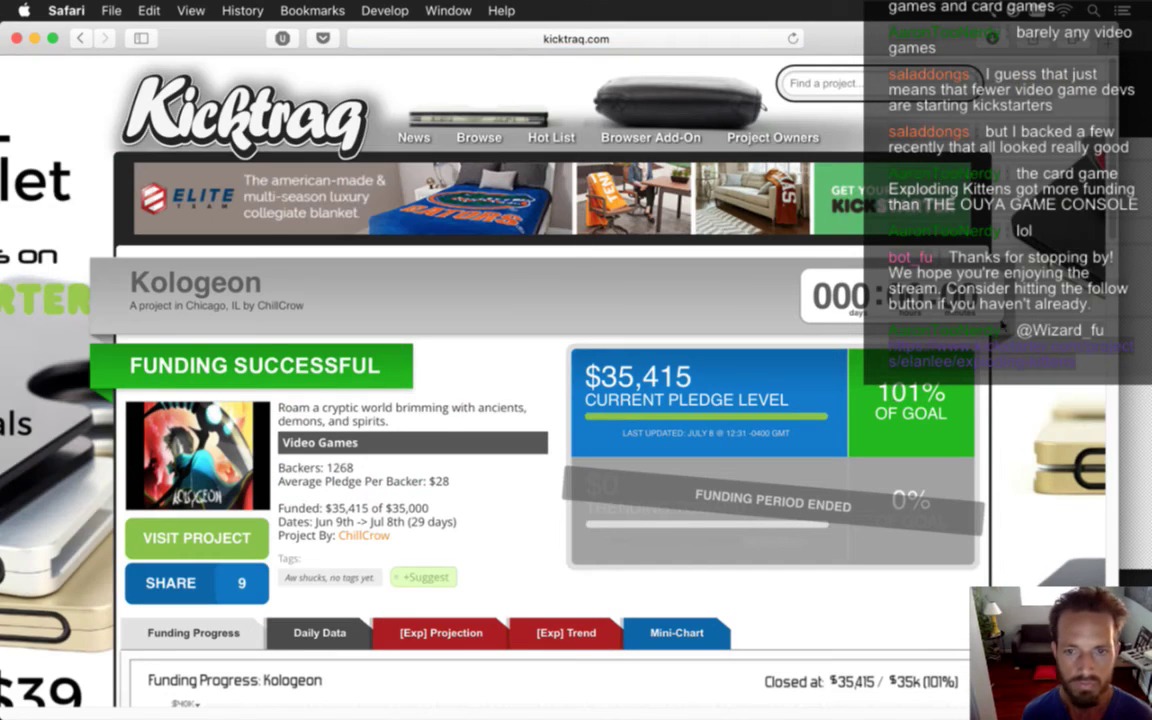
# Step: Scroll to the Funding Progress chart showing $35,415 of the $35,000 goal
pyautogui.scroll(-5, 550, 400)
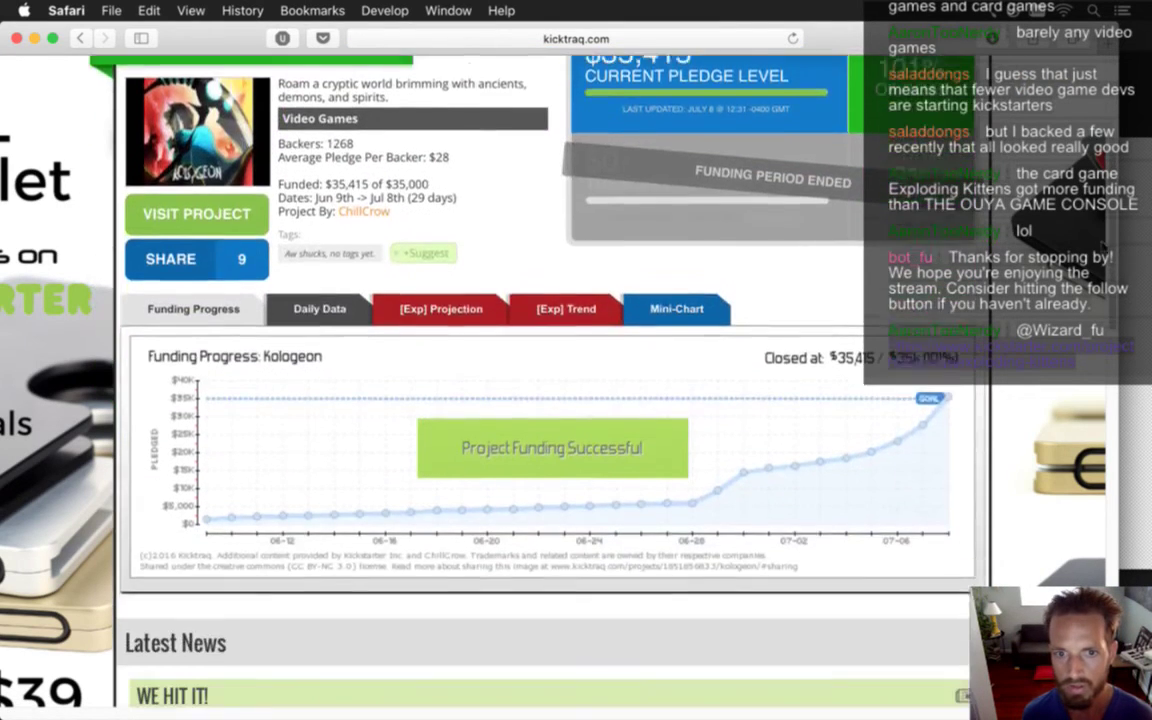
pyautogui.scroll(-2, 760, 420)
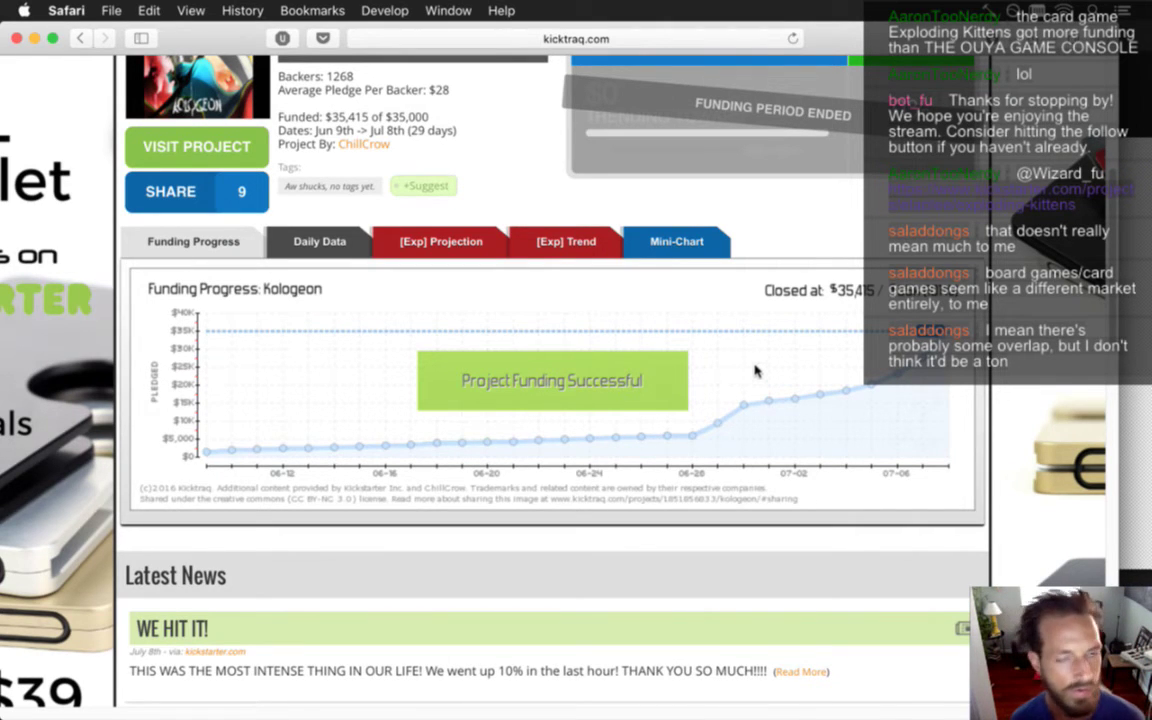
pyautogui.keyDown('super'); pyautogui.click(943, 217); pyautogui.keyUp('super')
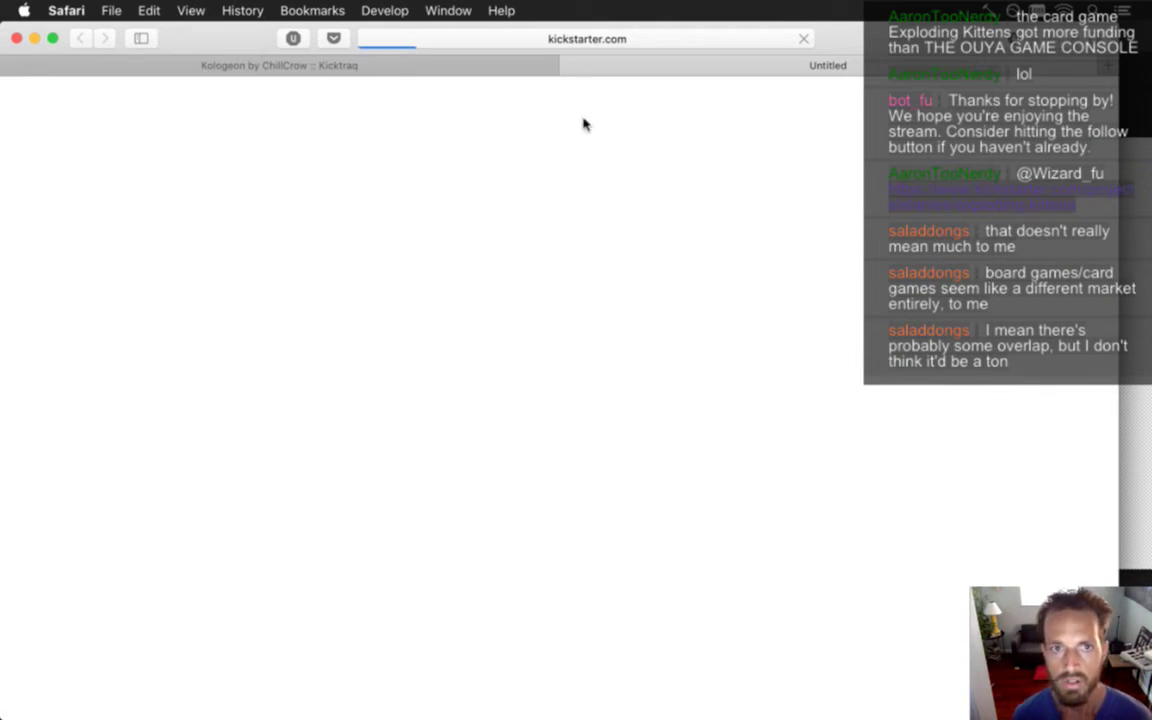
pyautogui.press('super+w')
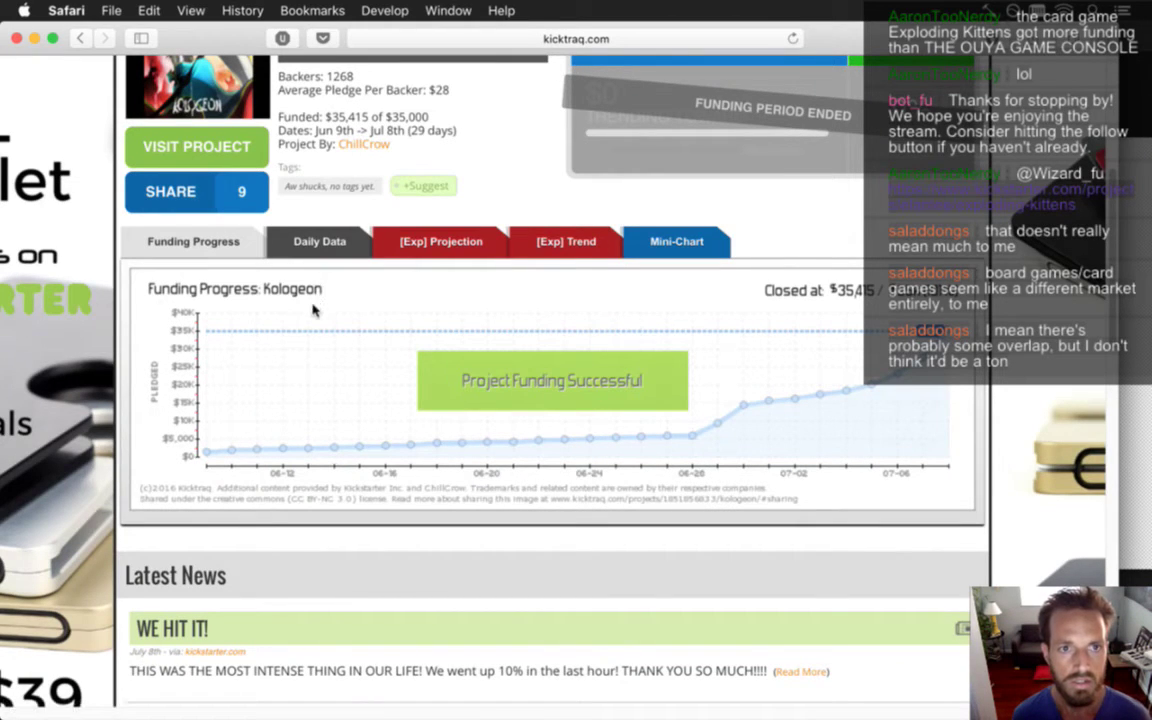
pyautogui.click(657, 38)
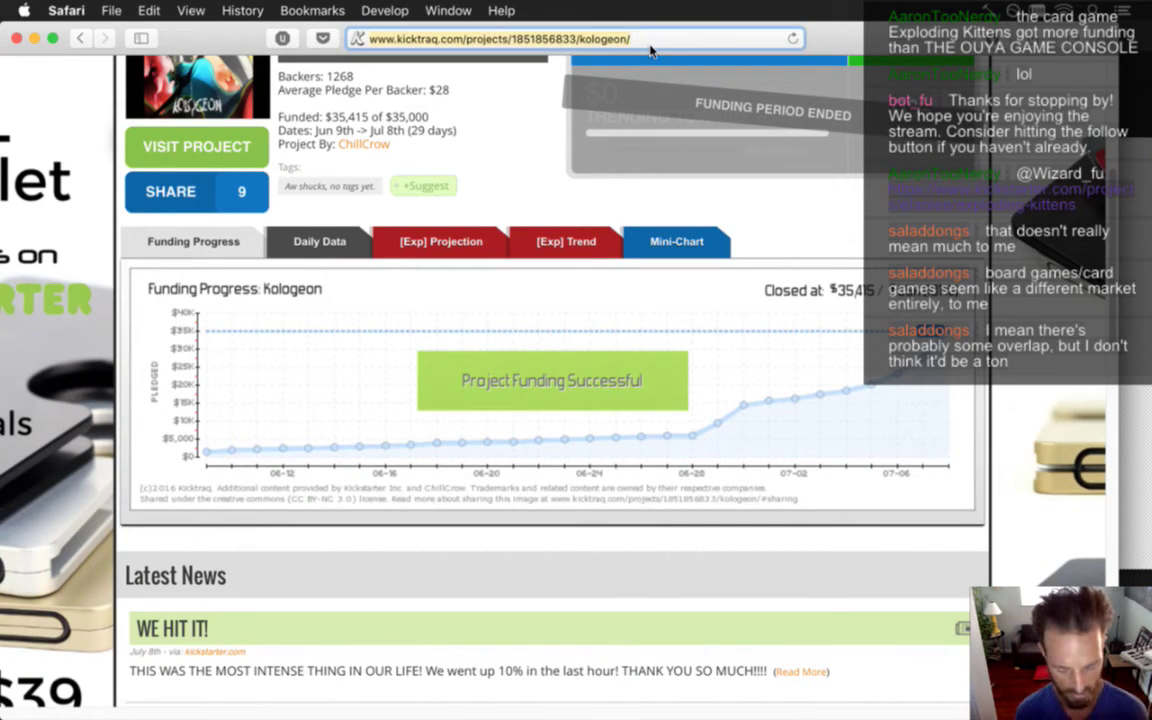
# Step: Search 'kickstarter.com wizard of legend' and open the Wizard of Legend campaign
pyautogui.write('kickstarter.com')
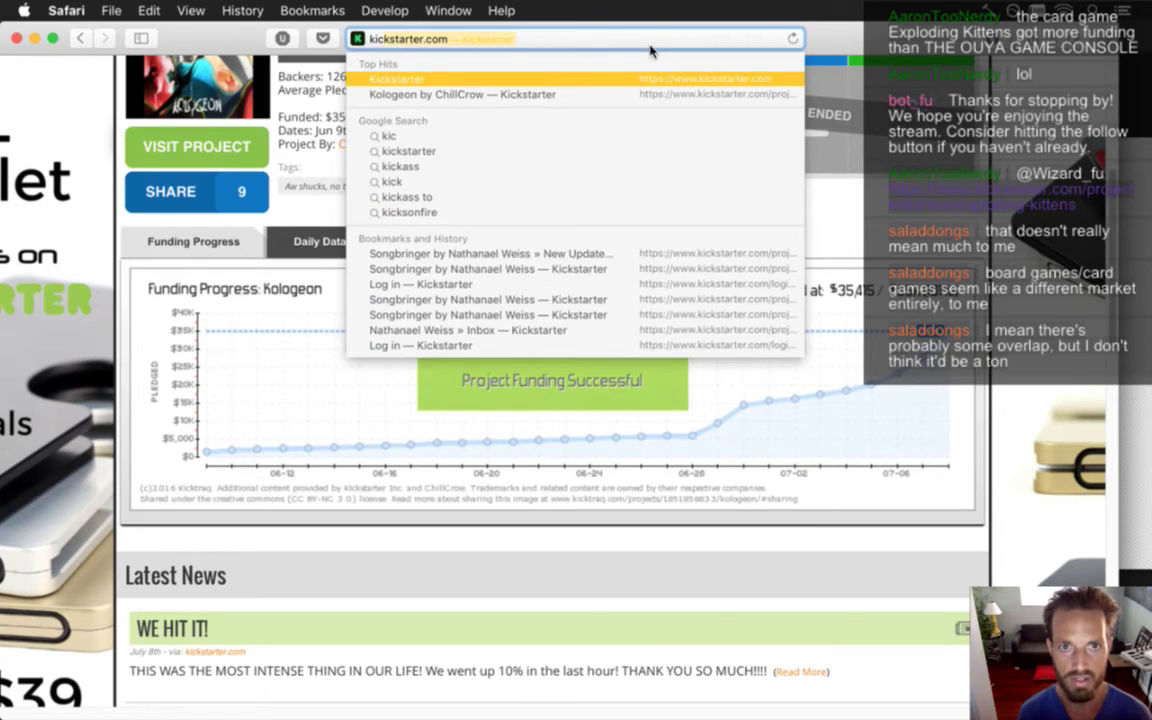
pyautogui.press('Right')
pyautogui.write('wizar')
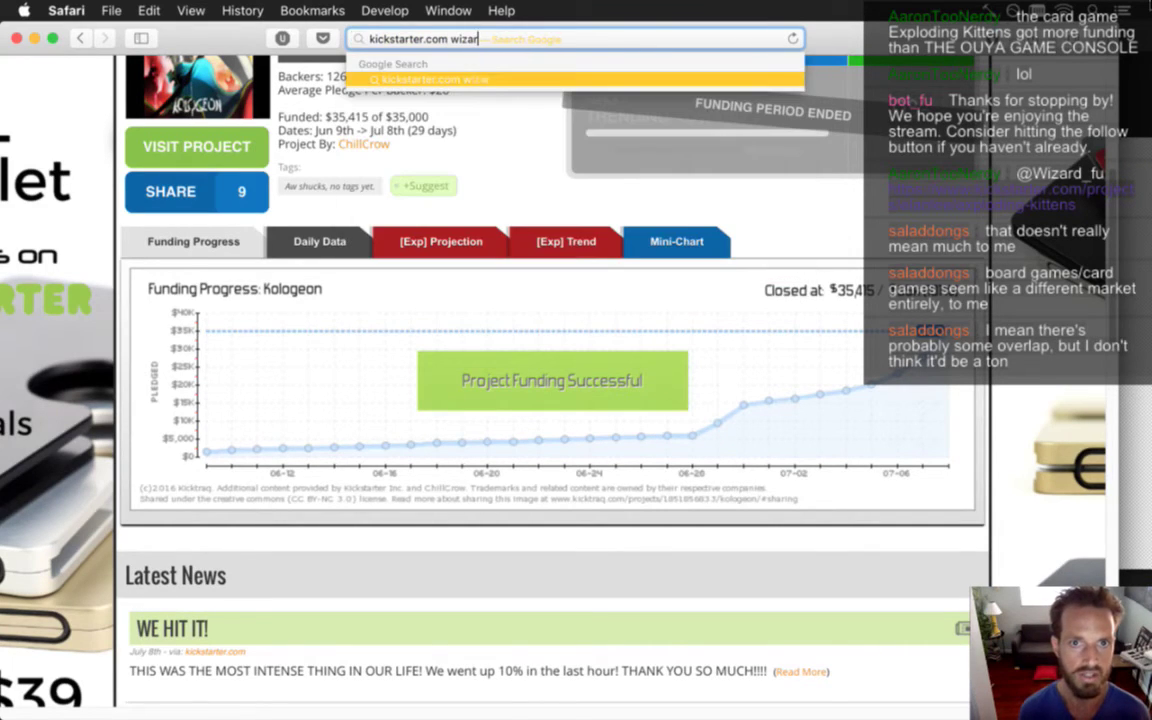
pyautogui.write('d of legend')
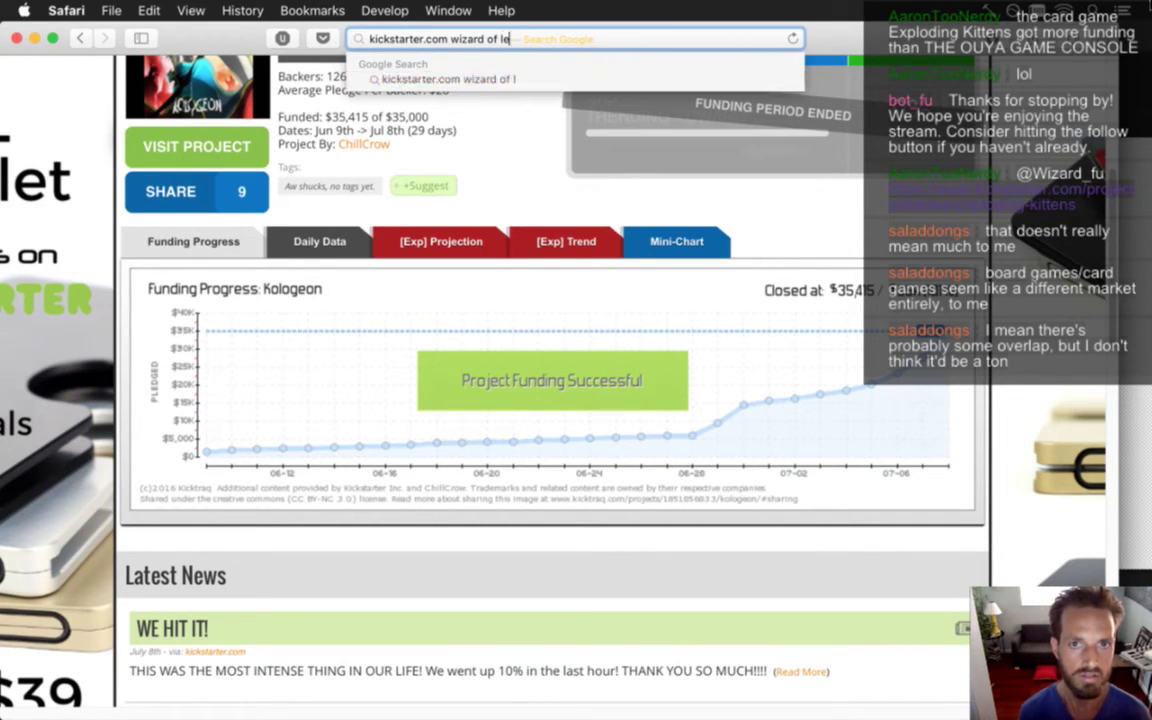
pyautogui.press('Return')
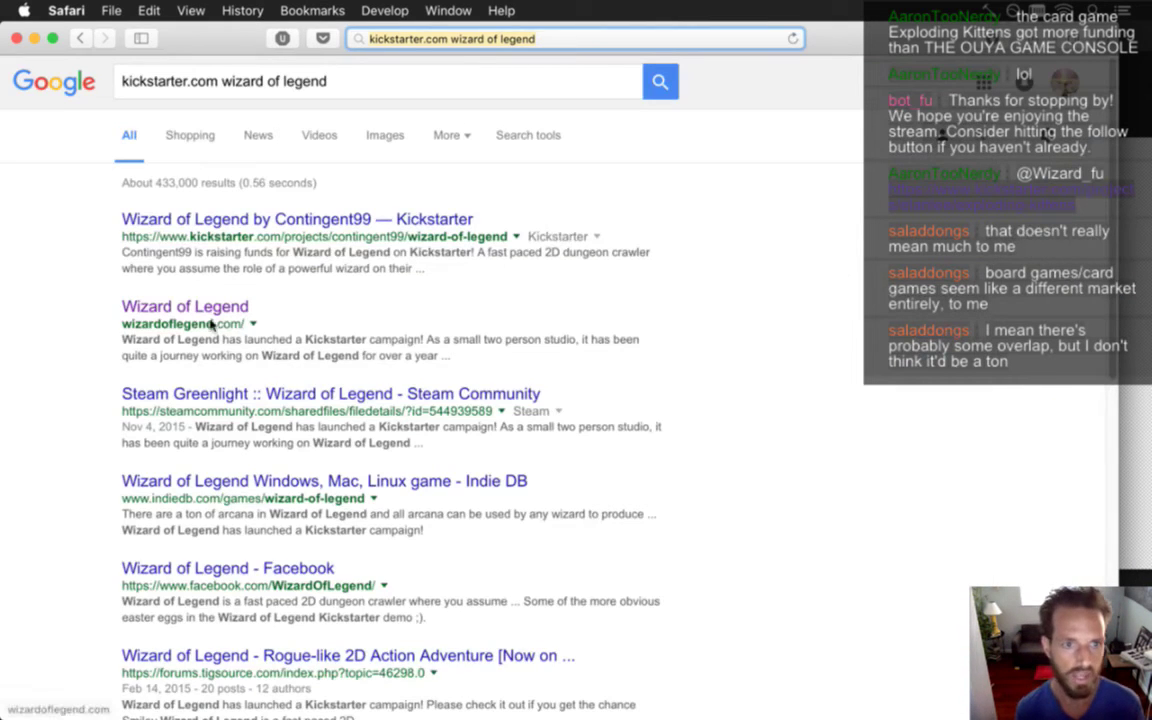
pyautogui.click(283, 220)
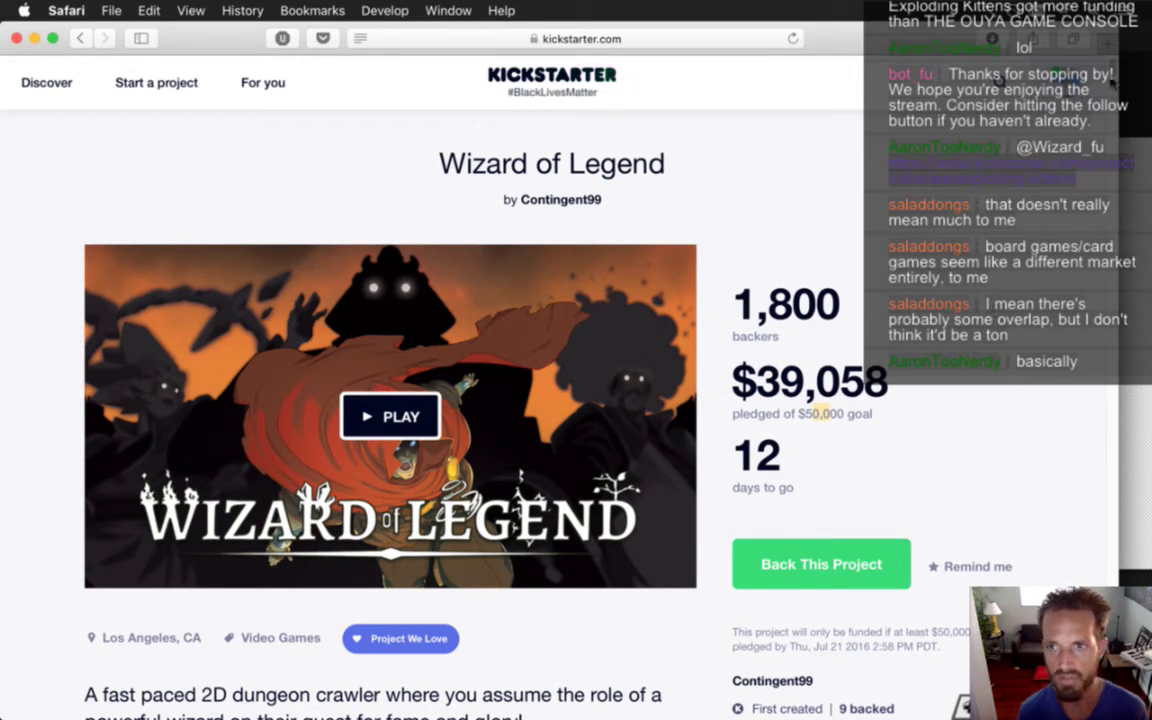
# Step: Look through the campaign ($39,058 of $50,000 pledged) and set a Remind me email reminder
pyautogui.scroll(-10, 1003, 74)
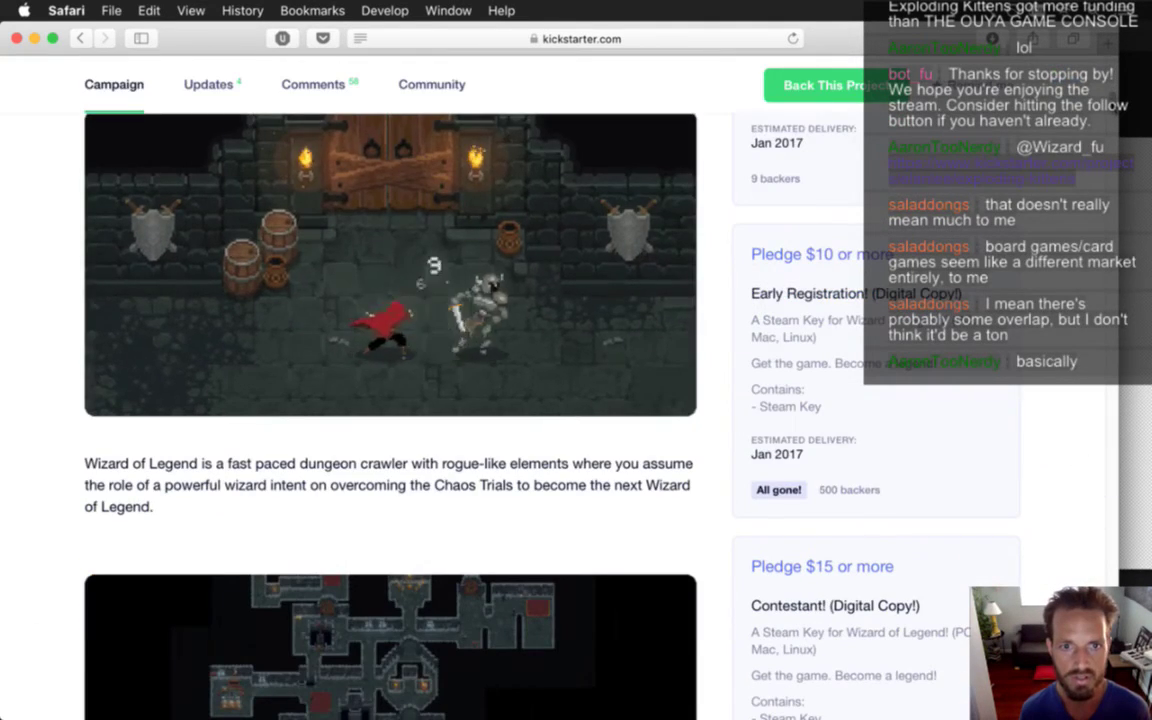
pyautogui.scroll(1, 497, 375)
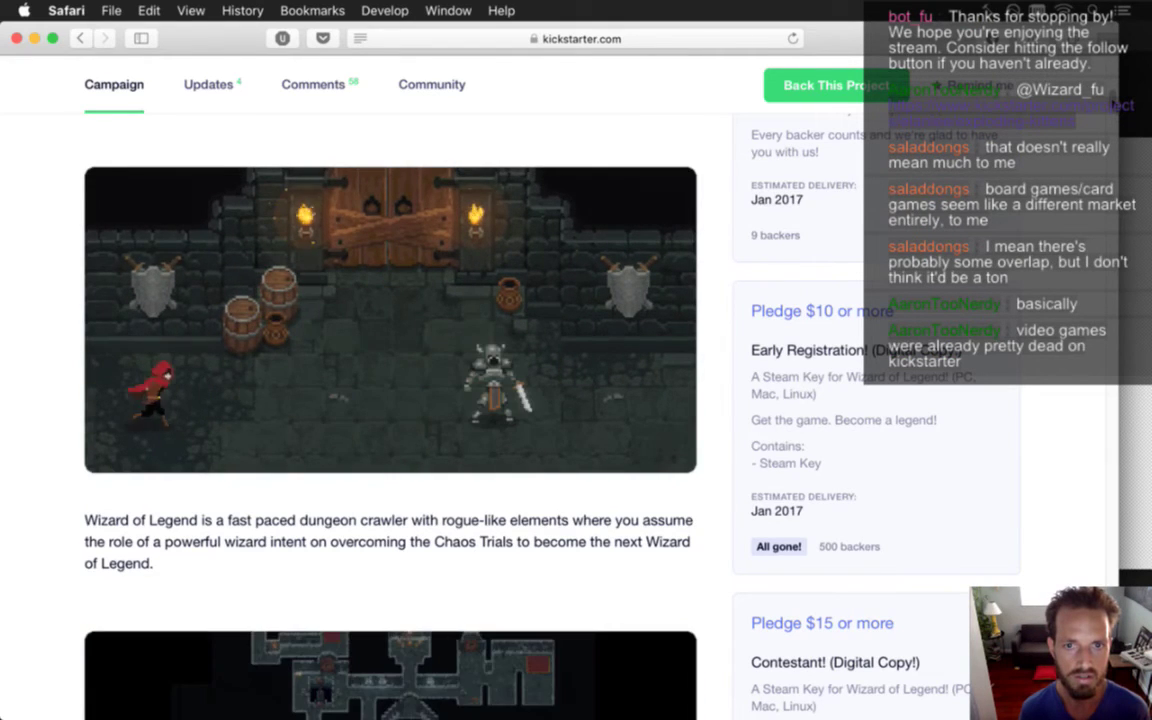
pyautogui.scroll(-5, 576, 400)
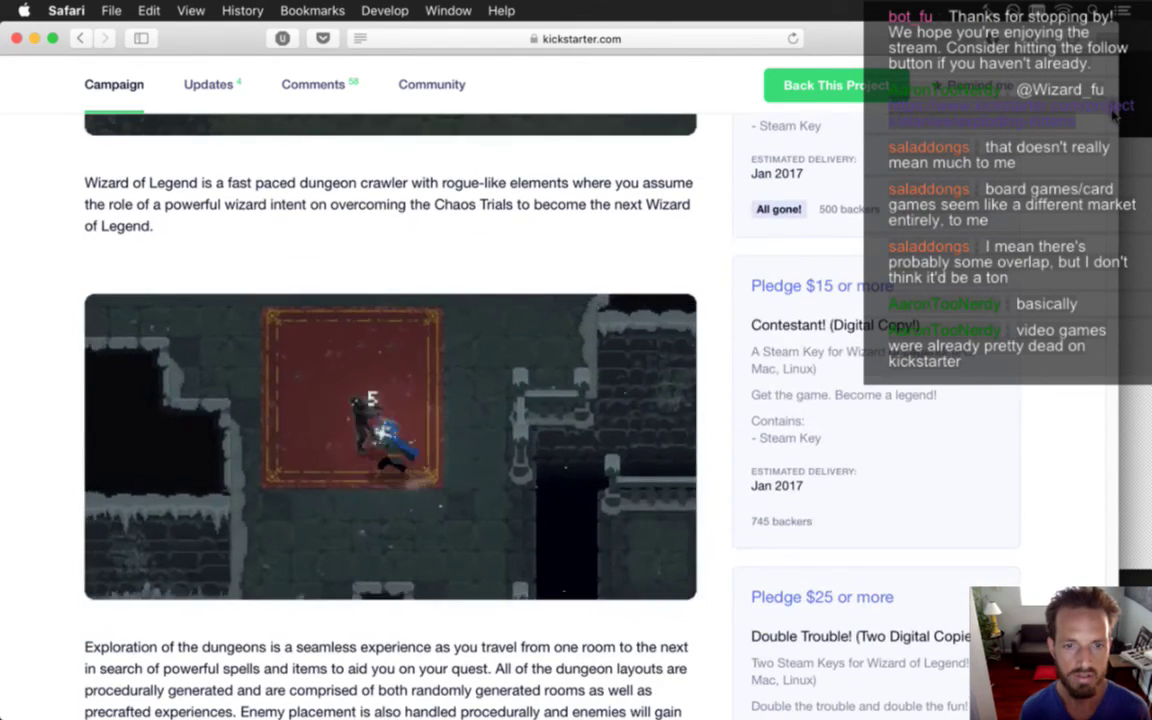
pyautogui.scroll(-2, 1115, 115)
pyautogui.scroll(4, 1115, 115)
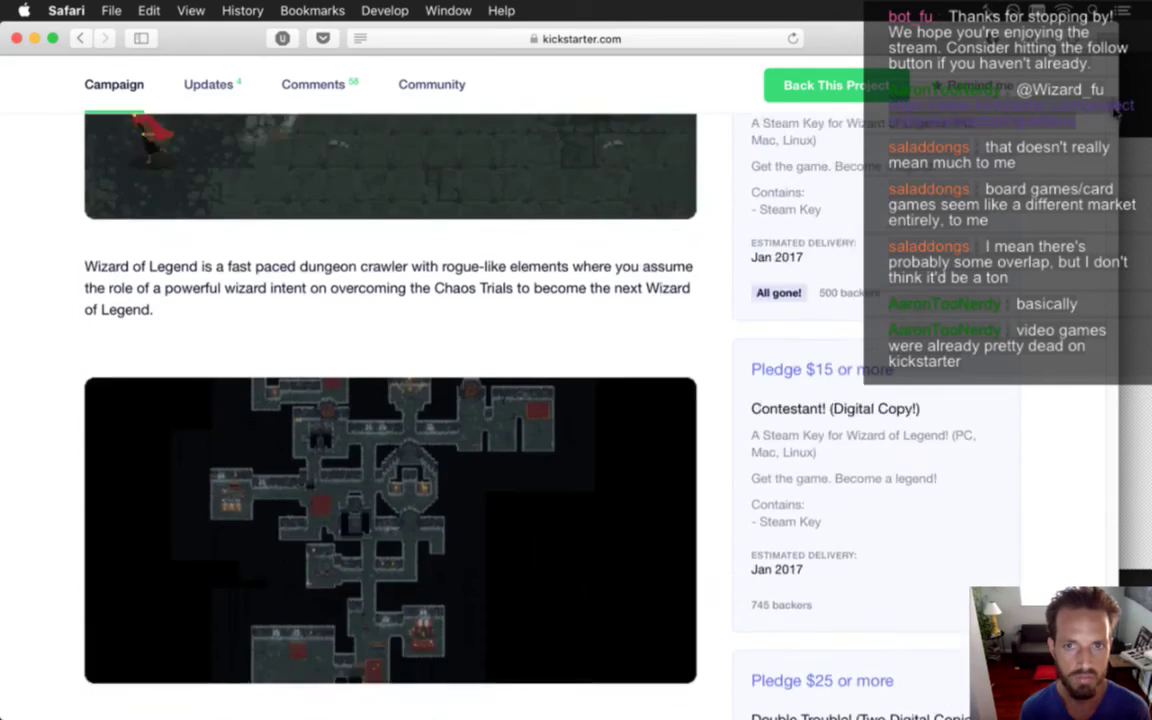
pyautogui.scroll(10, 1115, 115)
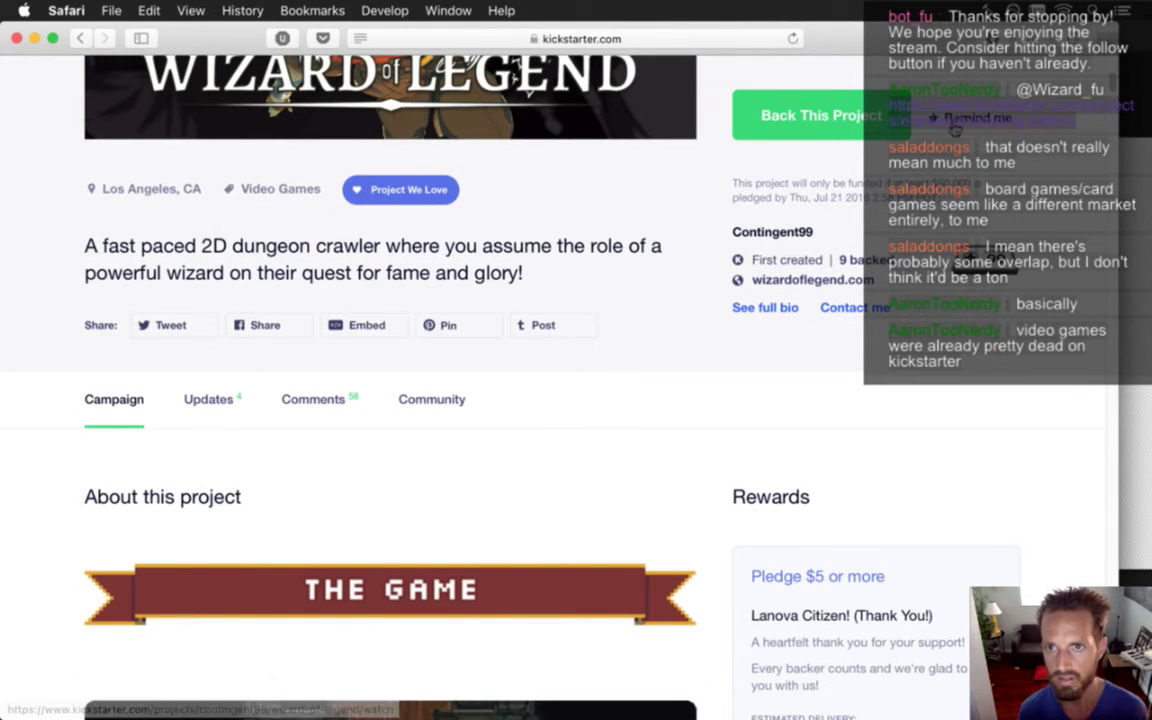
pyautogui.click(955, 120)
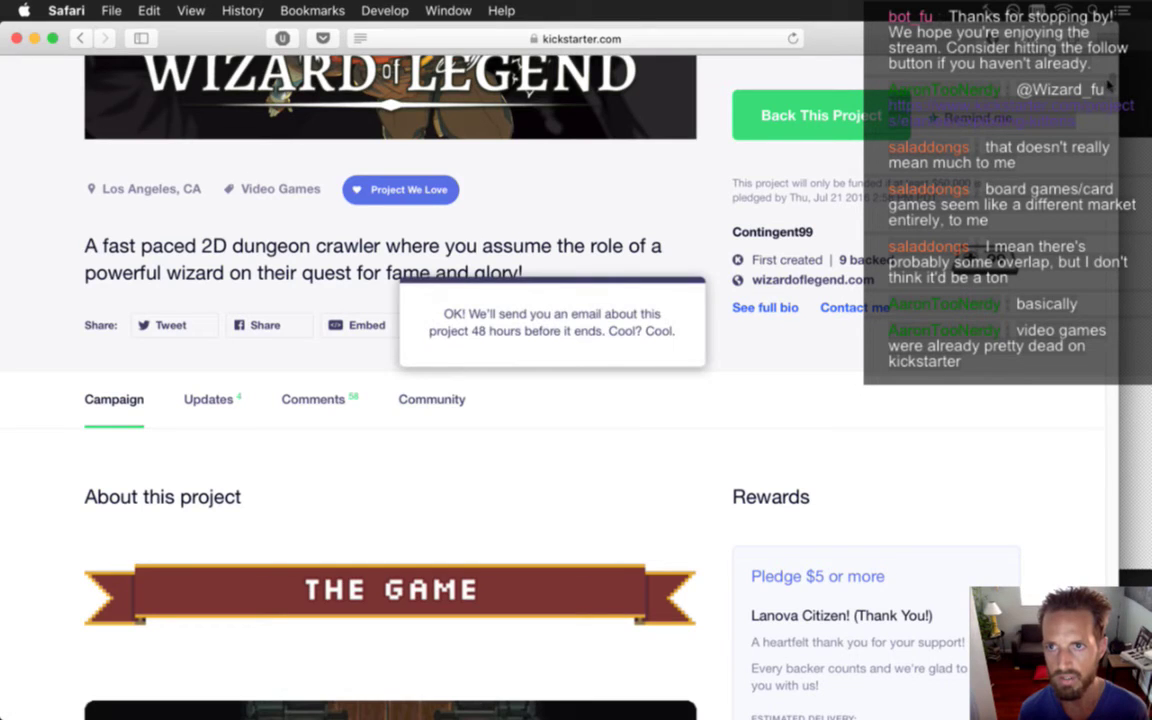
pyautogui.scroll(4, 1108, 88)
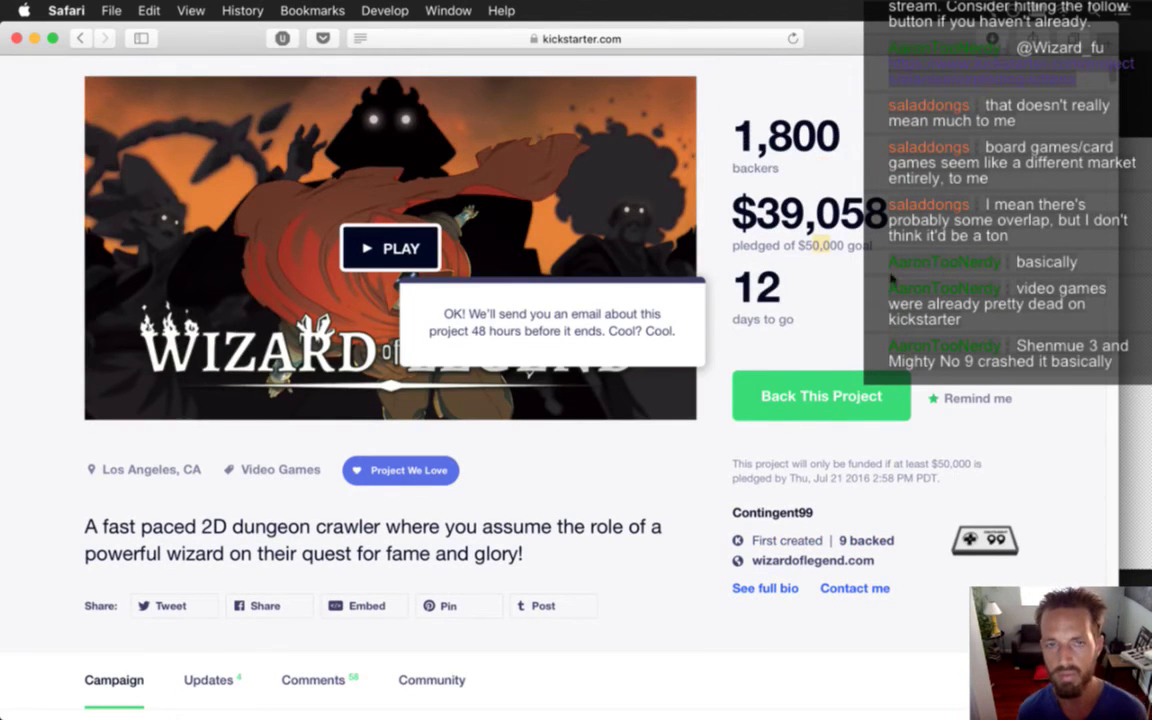
# Step: Back in Photoshop, select Layer 9 and add an empty Layer 10 above it
pyautogui.press('super+Tab')
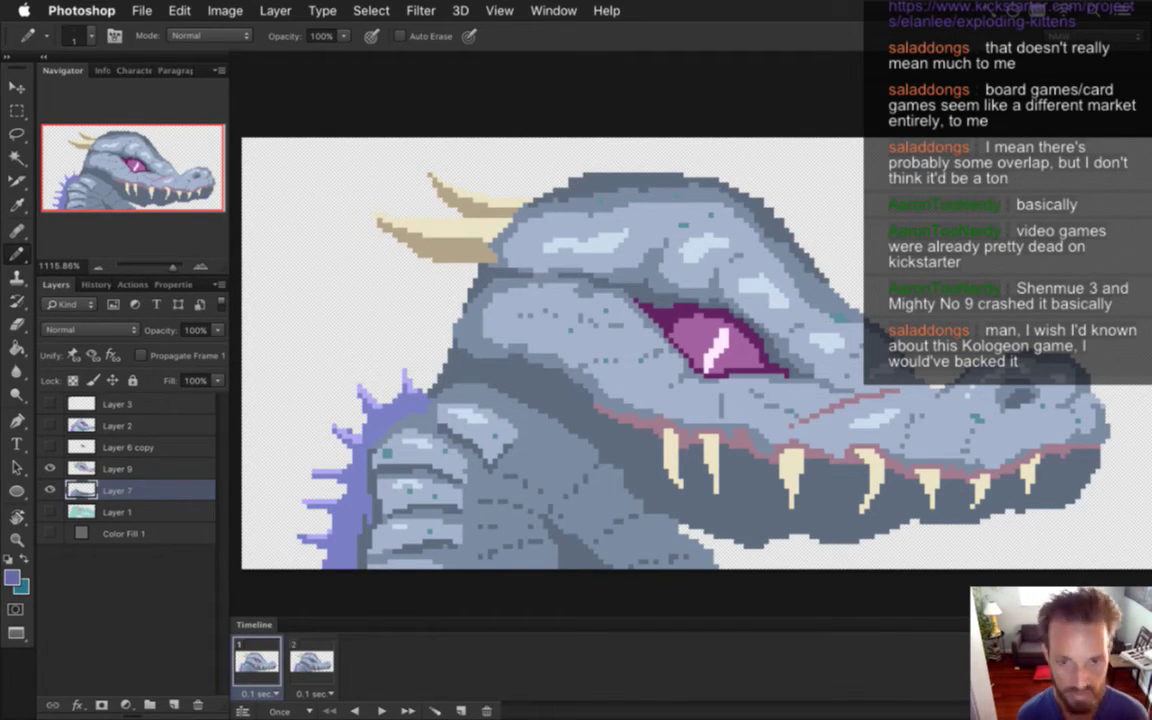
pyautogui.press('i')
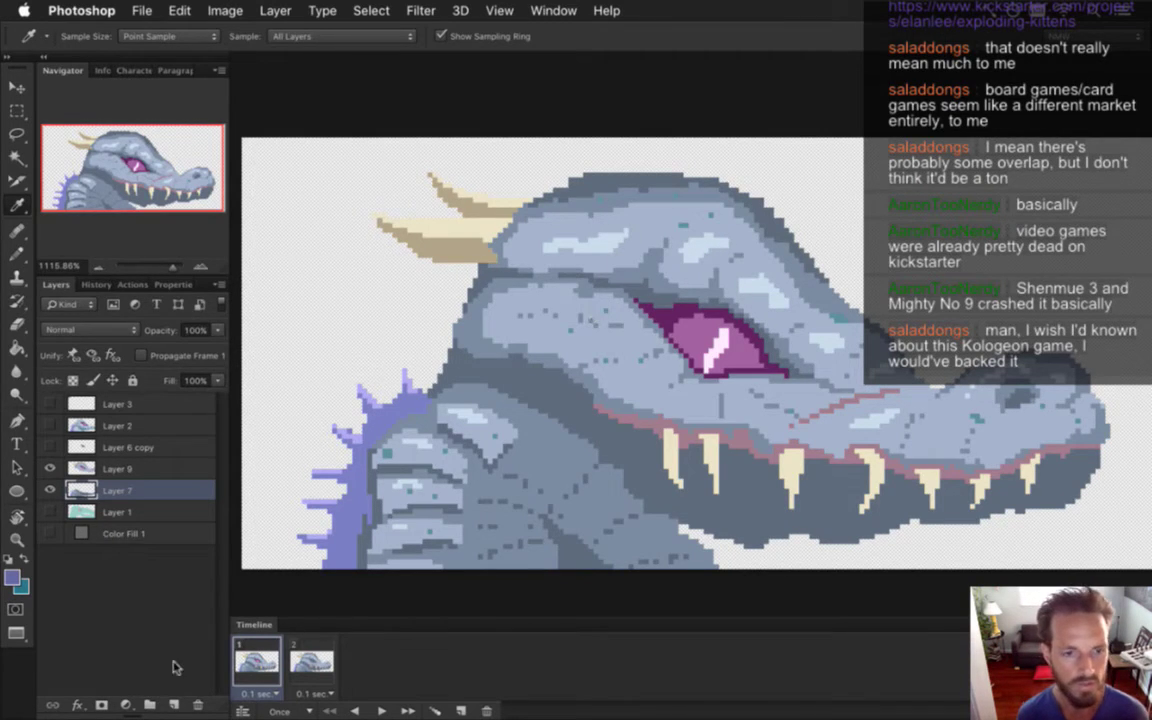
pyautogui.click(80, 466)
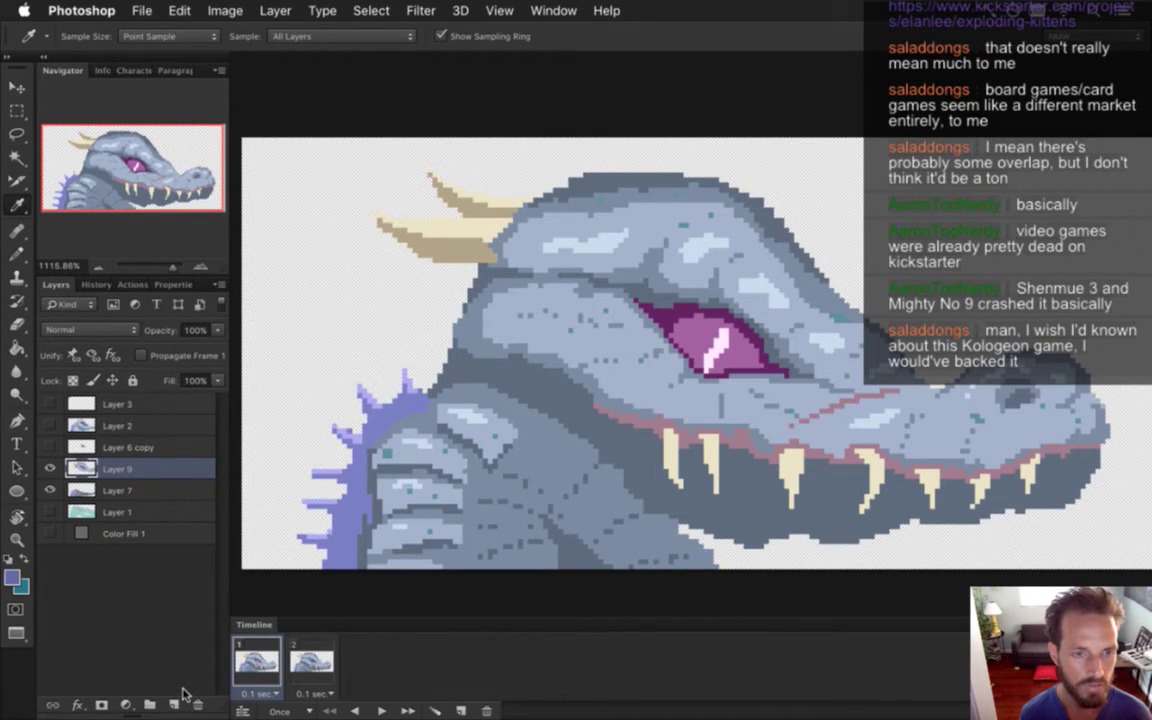
pyautogui.click(173, 705)
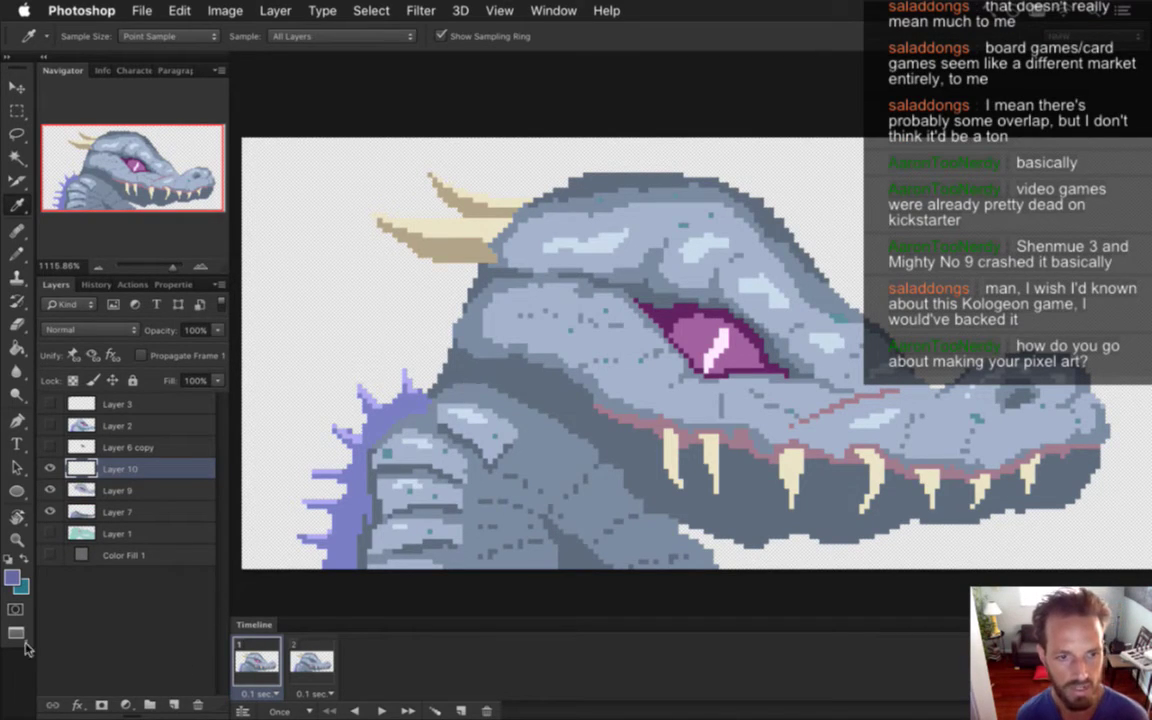
# Step: Set the foreground colour to a dark navy at about 19% brightness and return to the Pencil
pyautogui.click(13, 577)
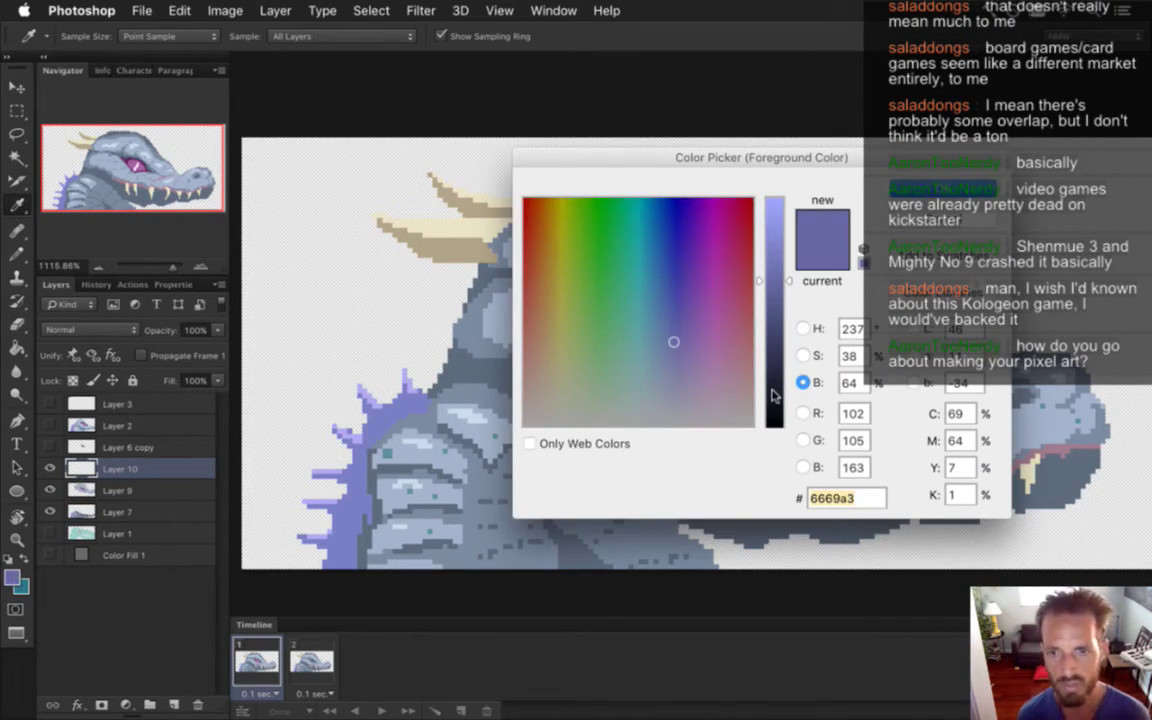
pyautogui.moveTo(771, 386); pyautogui.dragTo(777, 377)
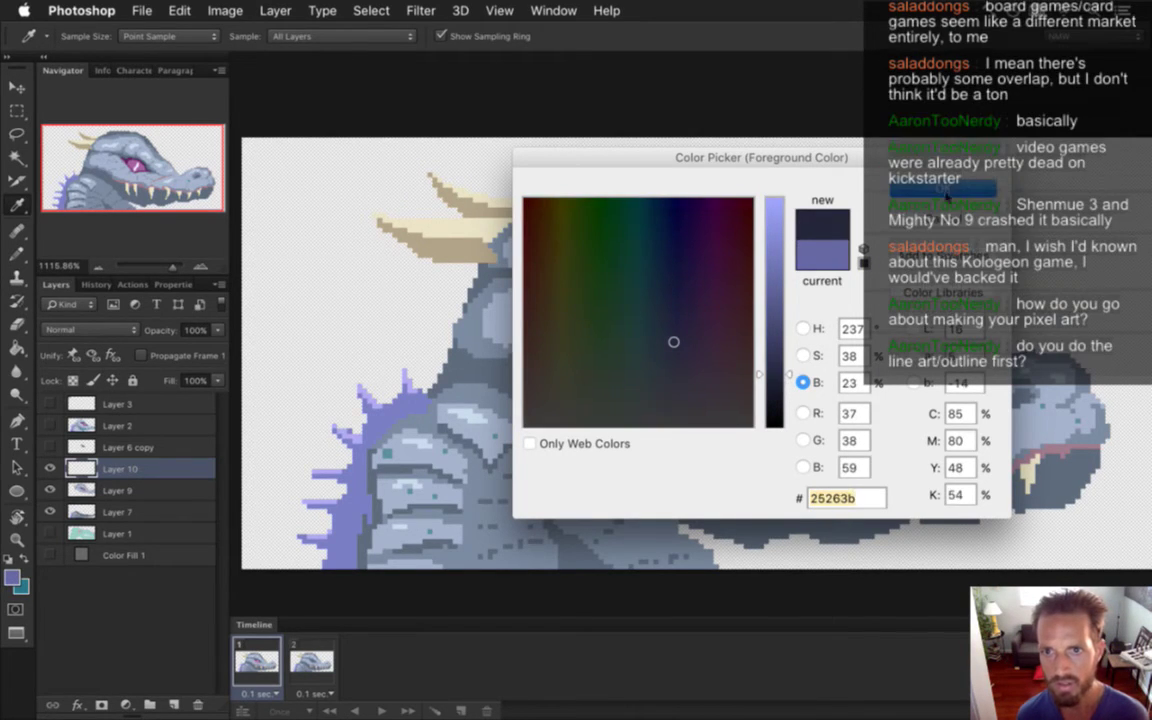
pyautogui.press('Return')
pyautogui.press('b')
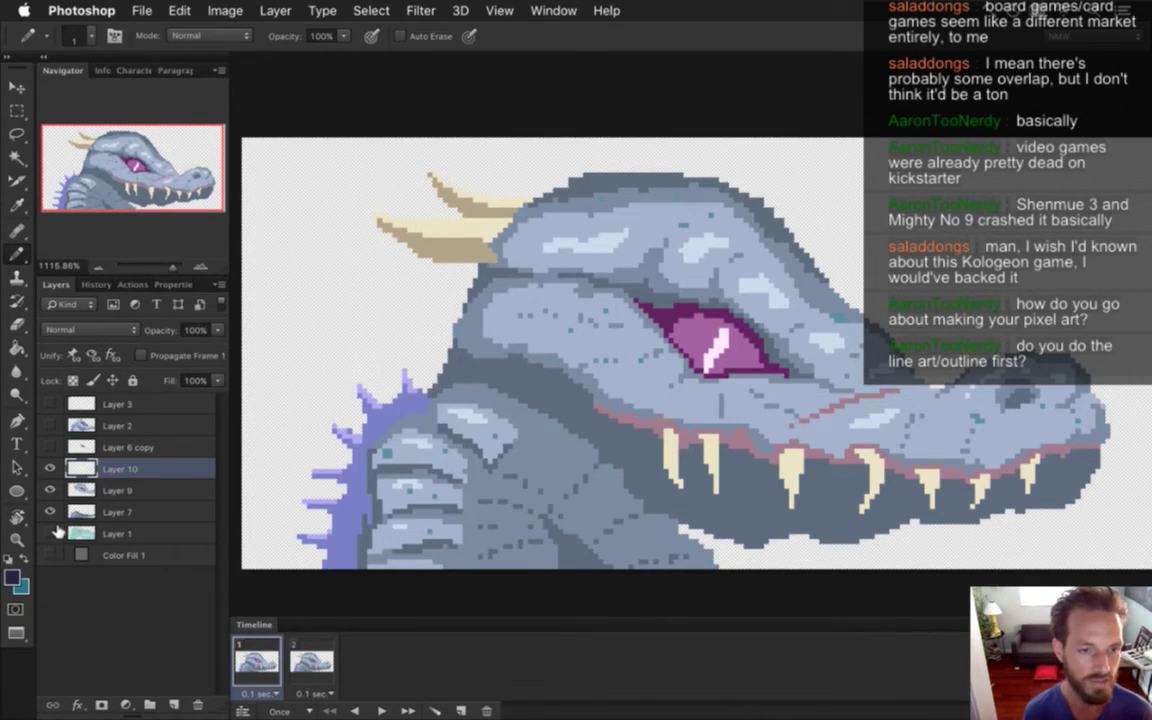
pyautogui.moveTo(50, 512); pyautogui.dragTo(50, 468)
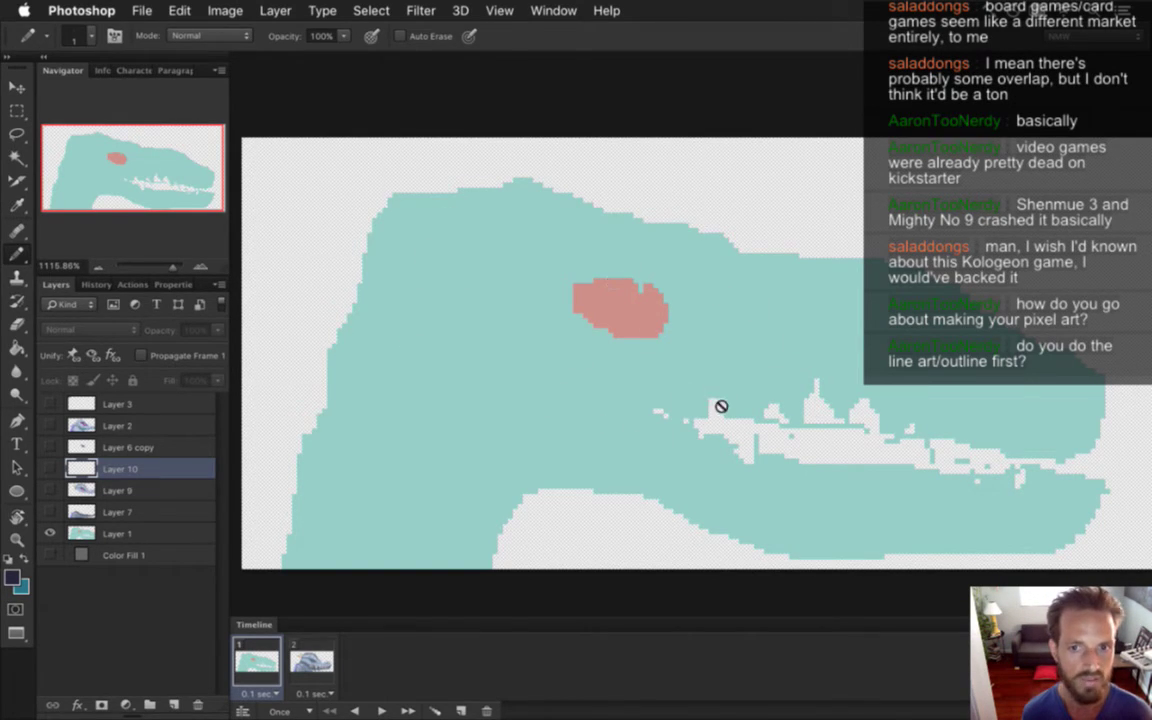
pyautogui.click(50, 533)
pyautogui.click(50, 512)
pyautogui.click(50, 490)
pyautogui.click(50, 468)
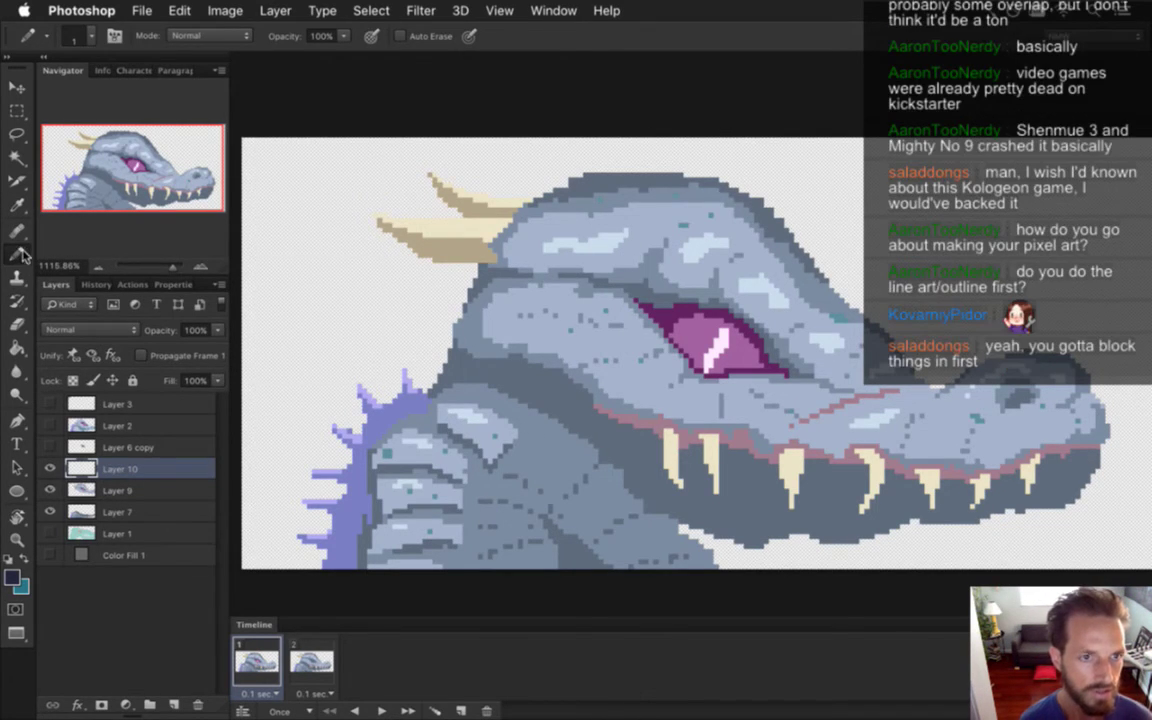
# Step: Clip Layer 10 to Layer 9, then use a soft 4% brush to darken the upper tooth and shade the lower horn tan
pyautogui.moveTo(22, 254); pyautogui.dragTo(74, 224)
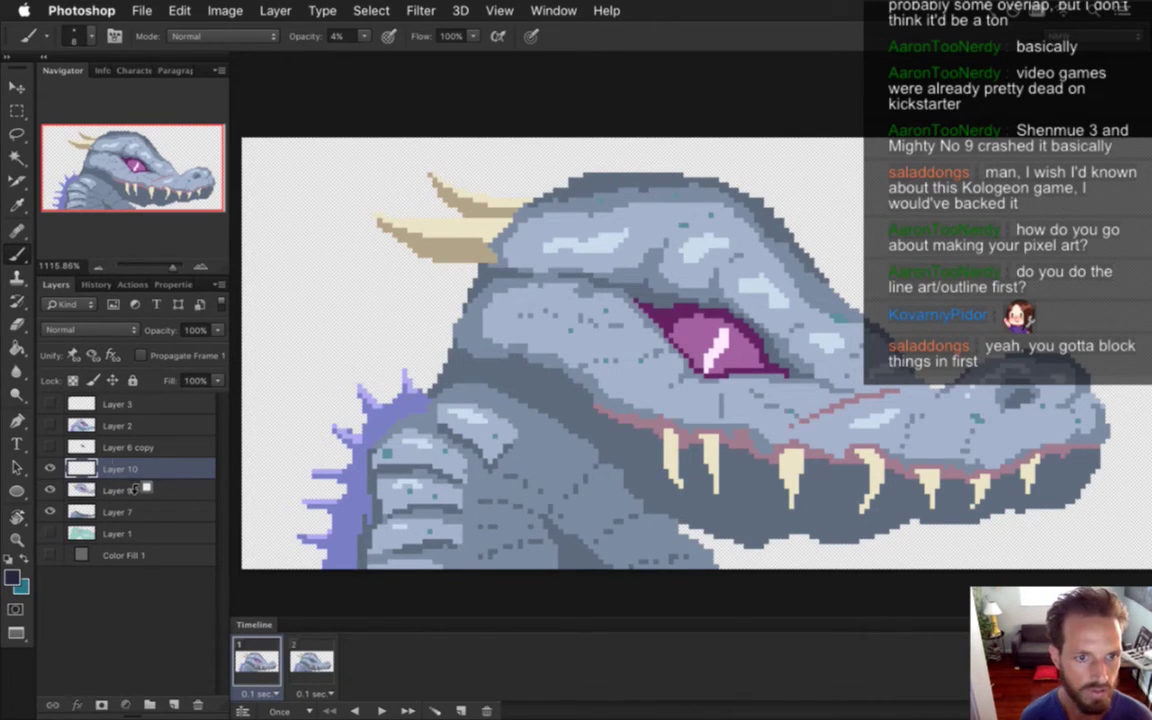
pyautogui.moveTo(150, 468); pyautogui.dragTo(170, 490)
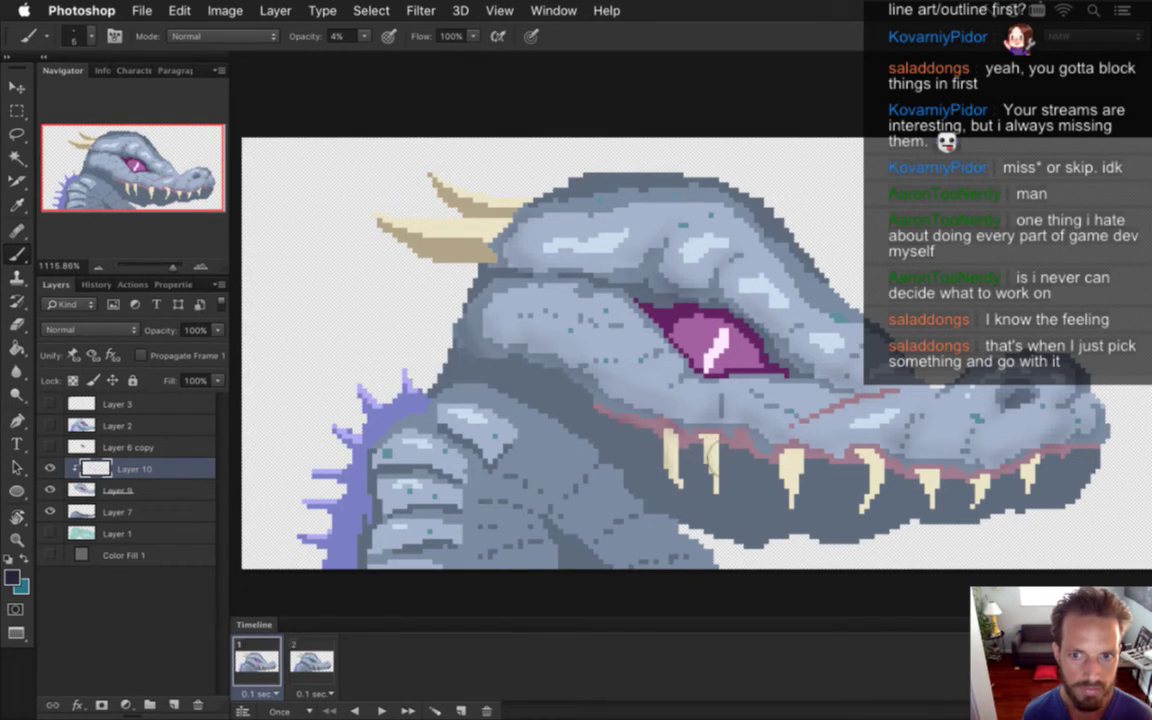
pyautogui.moveTo(711, 438); pyautogui.dragTo(714, 470)
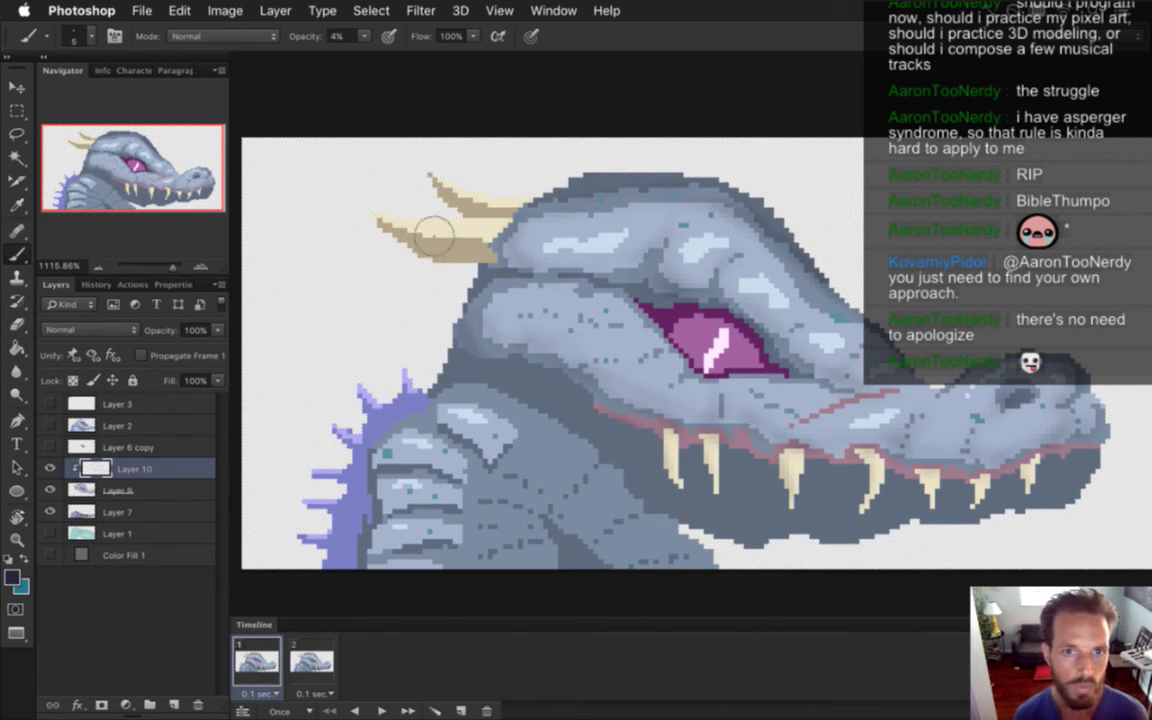
pyautogui.moveTo(425, 241); pyautogui.dragTo(443, 268)
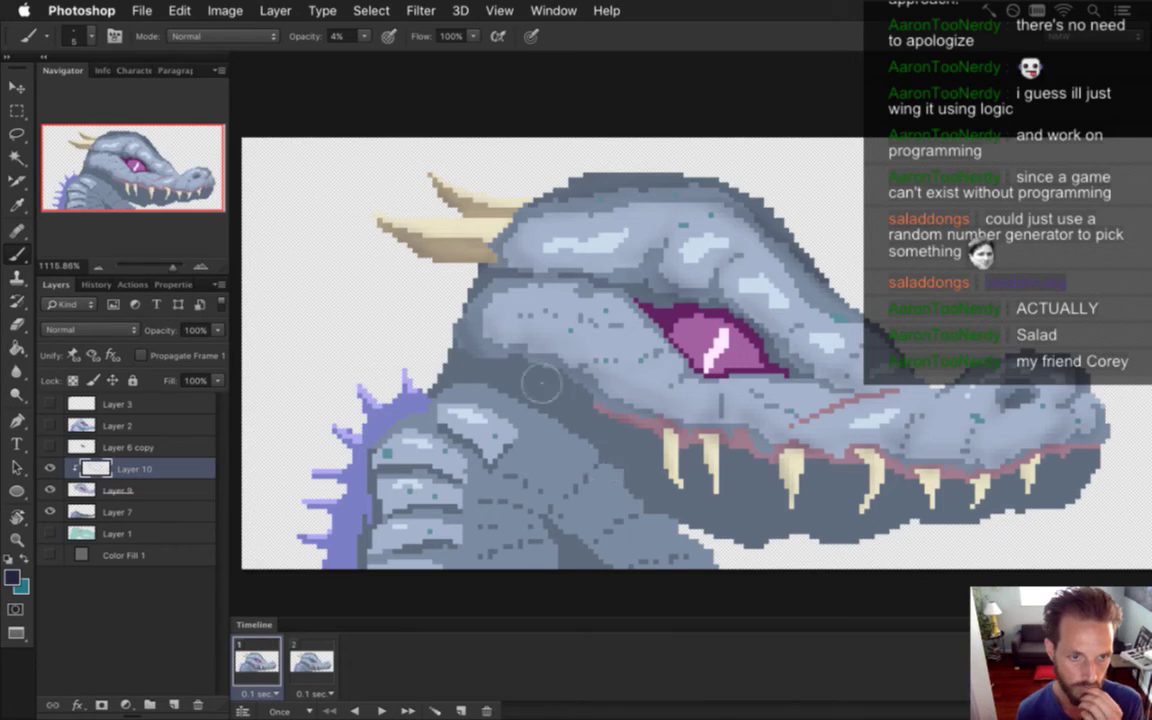
# Step: Toggle Layer 10's visibility repeatedly to compare the highlights, leaving it visible
pyautogui.click(50, 460)
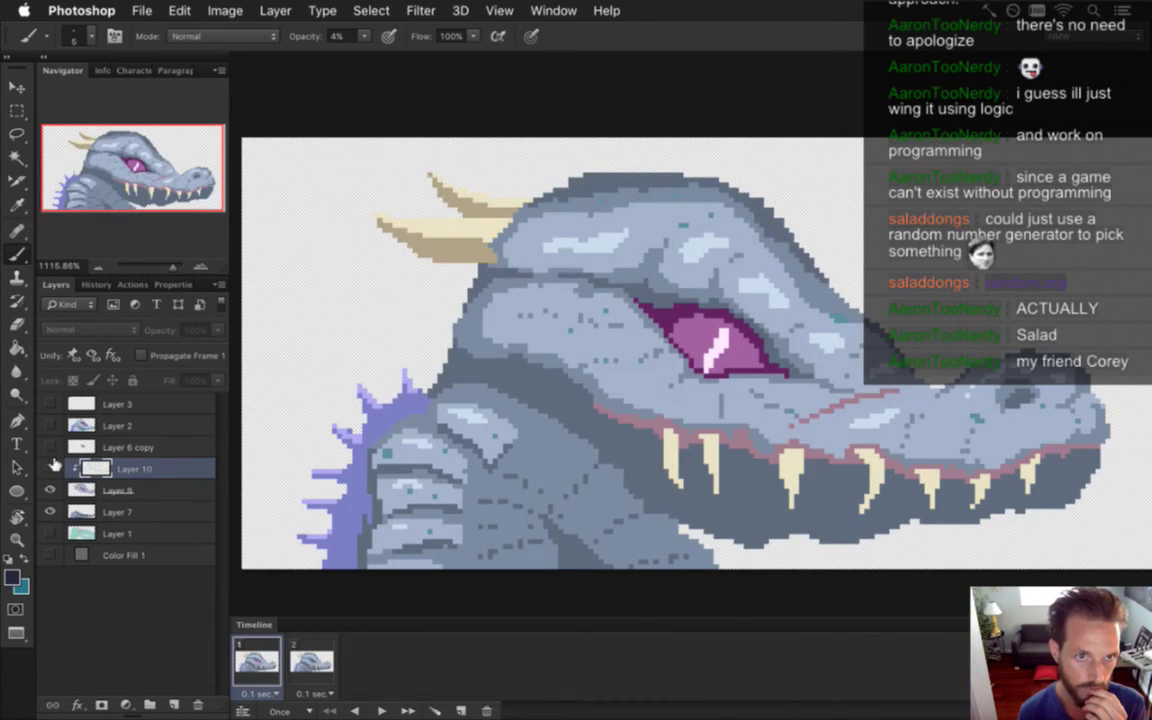
pyautogui.click(51, 461)
pyautogui.click(54, 464)
pyautogui.click(51, 467)
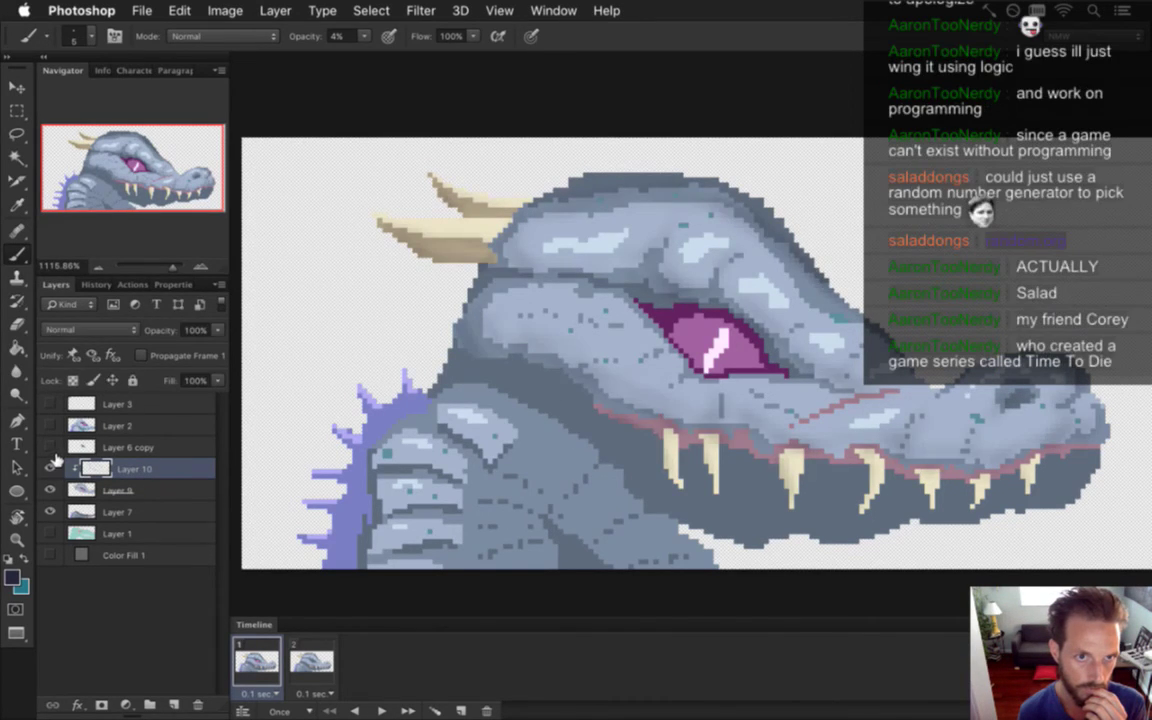
pyautogui.click(51, 467)
pyautogui.click(51, 467)
pyautogui.click(53, 464)
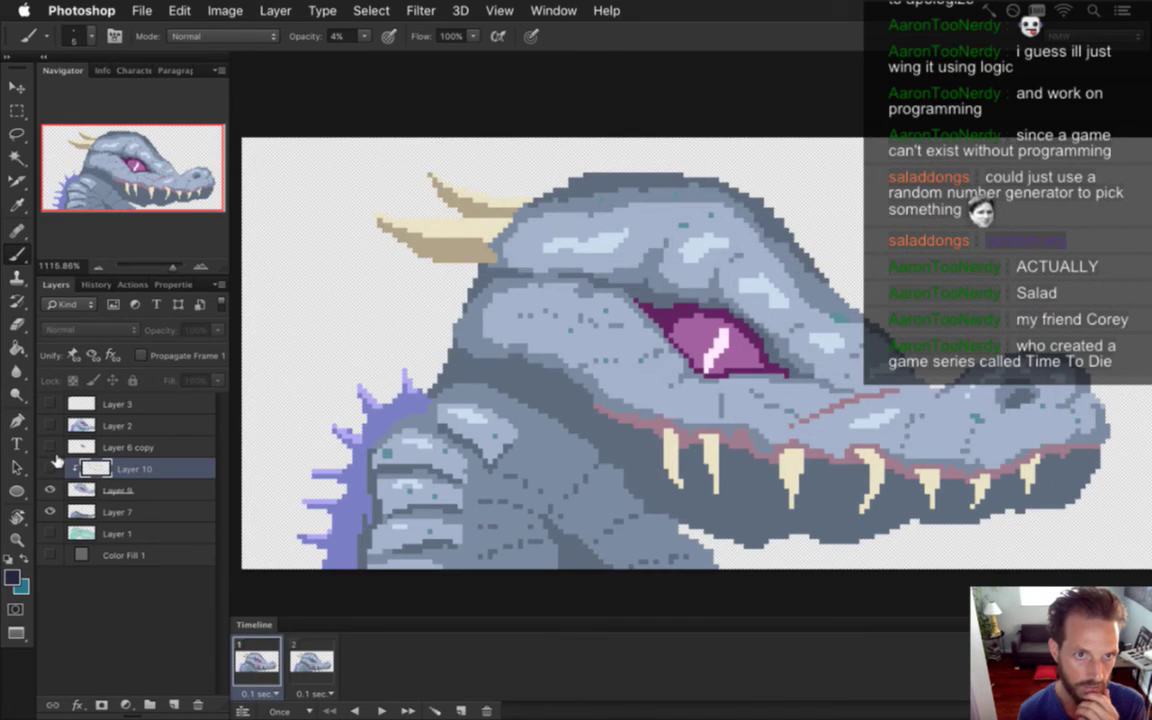
pyautogui.click(53, 464)
pyautogui.click(54, 464)
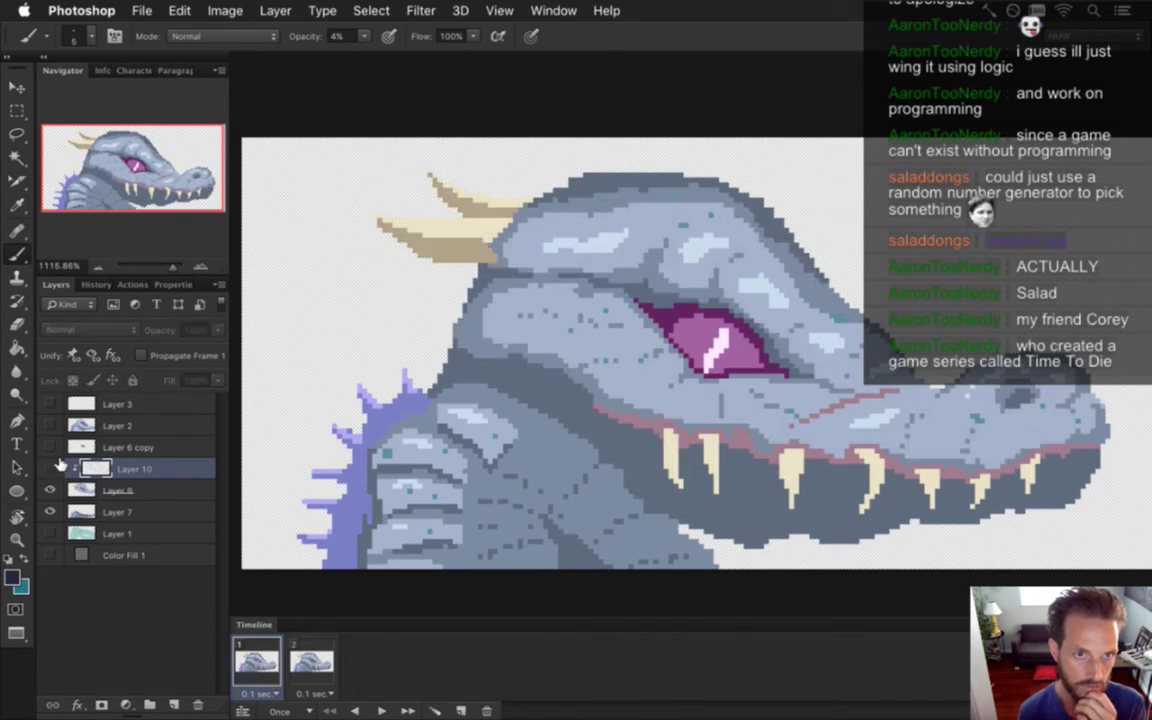
pyautogui.click(54, 464)
pyautogui.click(54, 464)
pyautogui.click(54, 464)
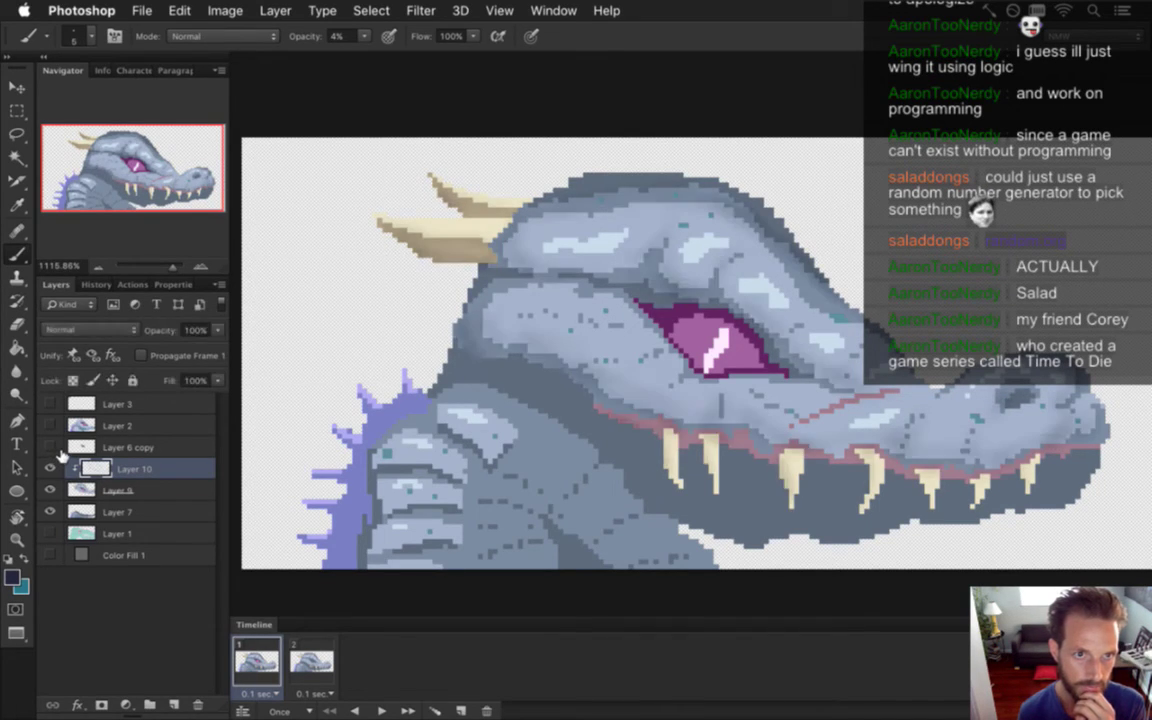
pyautogui.click(55, 463)
pyautogui.click(55, 463)
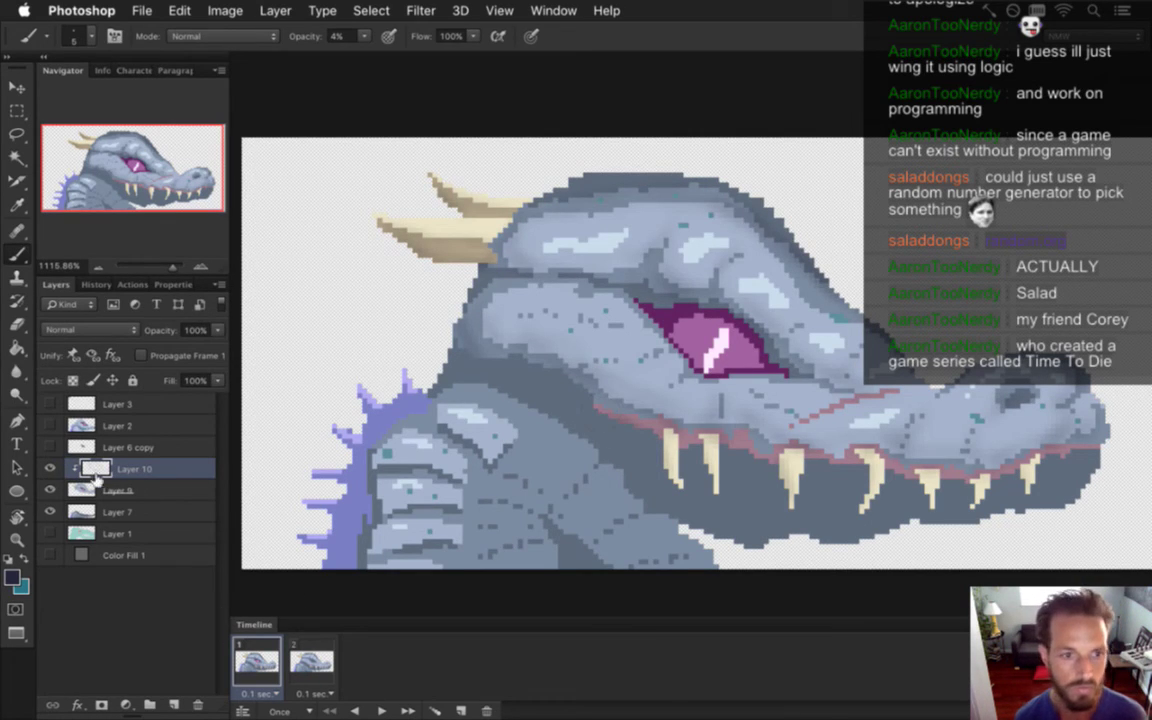
# Step: Add a new Layer 11 above Layer 7 and clip it to Layer 7
pyautogui.click(110, 512)
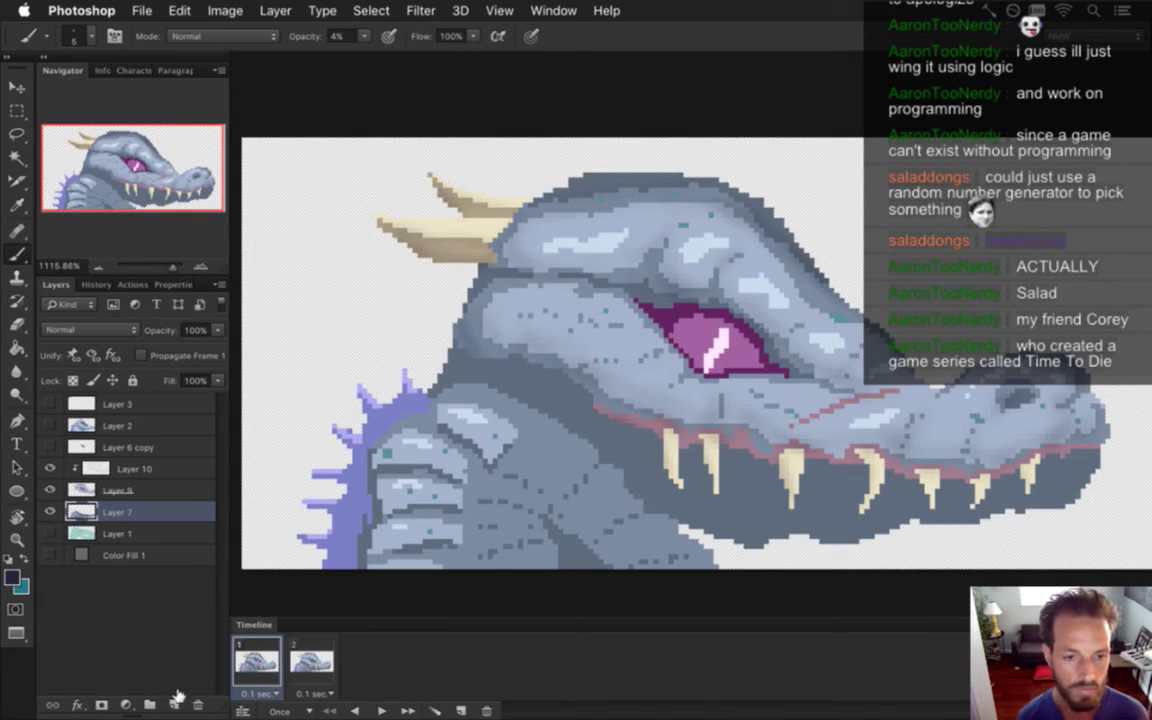
pyautogui.click(175, 703)
pyautogui.keyDown('alt'); pyautogui.click(113, 523); pyautogui.keyUp('alt')
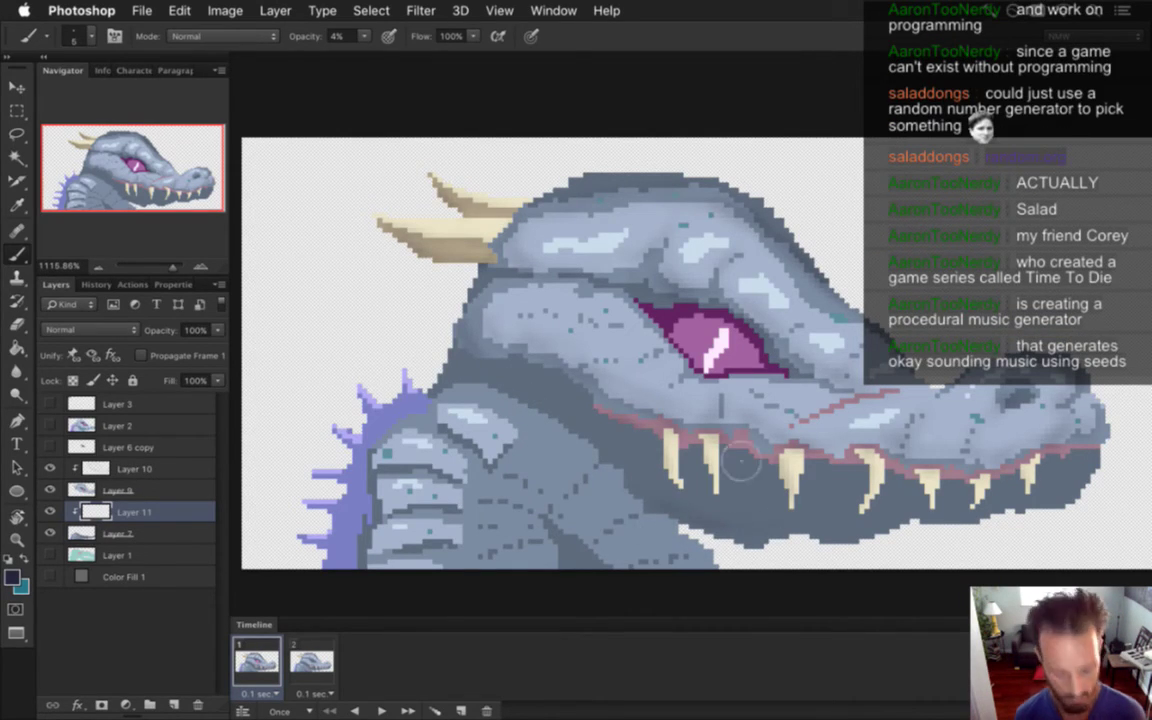
pyautogui.press(']')
pyautogui.press(']')
pyautogui.press(']')
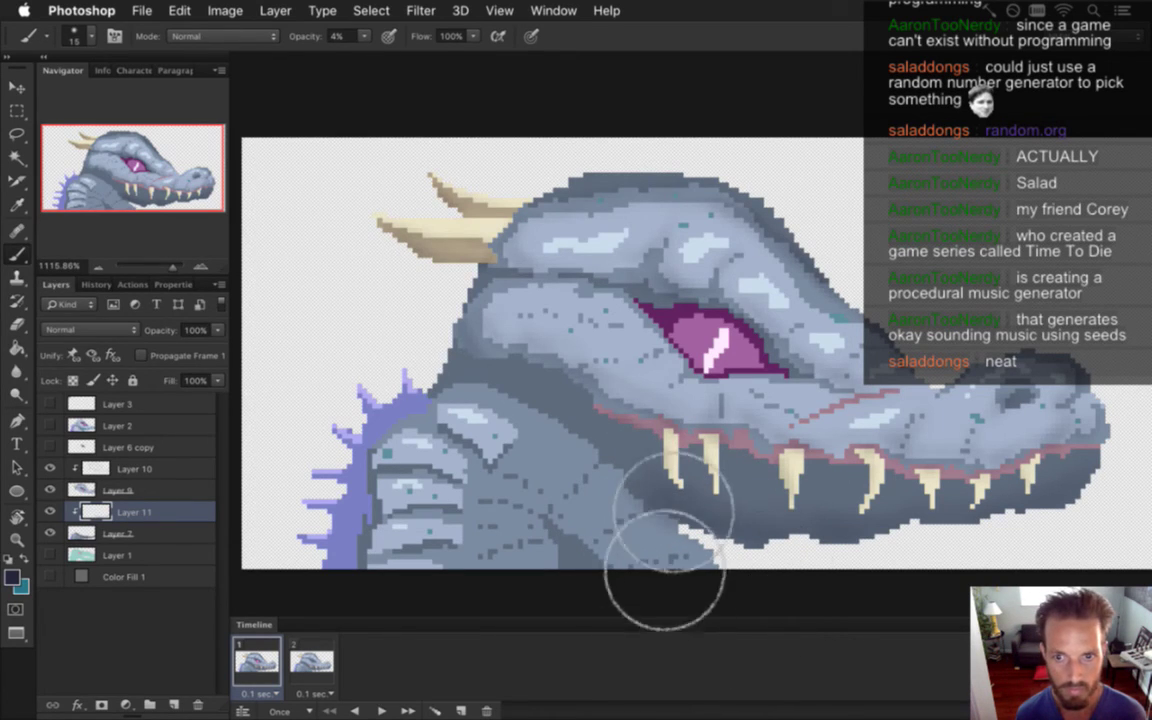
pyautogui.press('[')
pyautogui.press('[')
pyautogui.press('[')
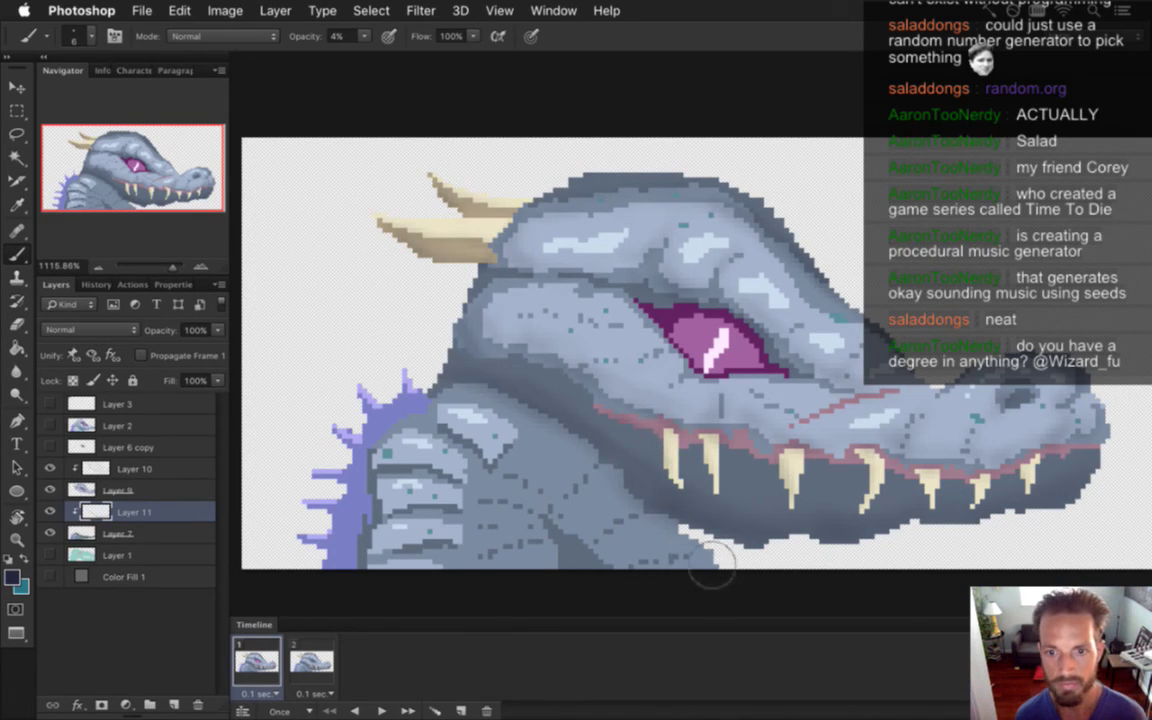
# Step: Fill the jaw notch with grey and lighten the left neck shading, then switch to Safari
pyautogui.moveTo(741, 560); pyautogui.dragTo(638, 536)
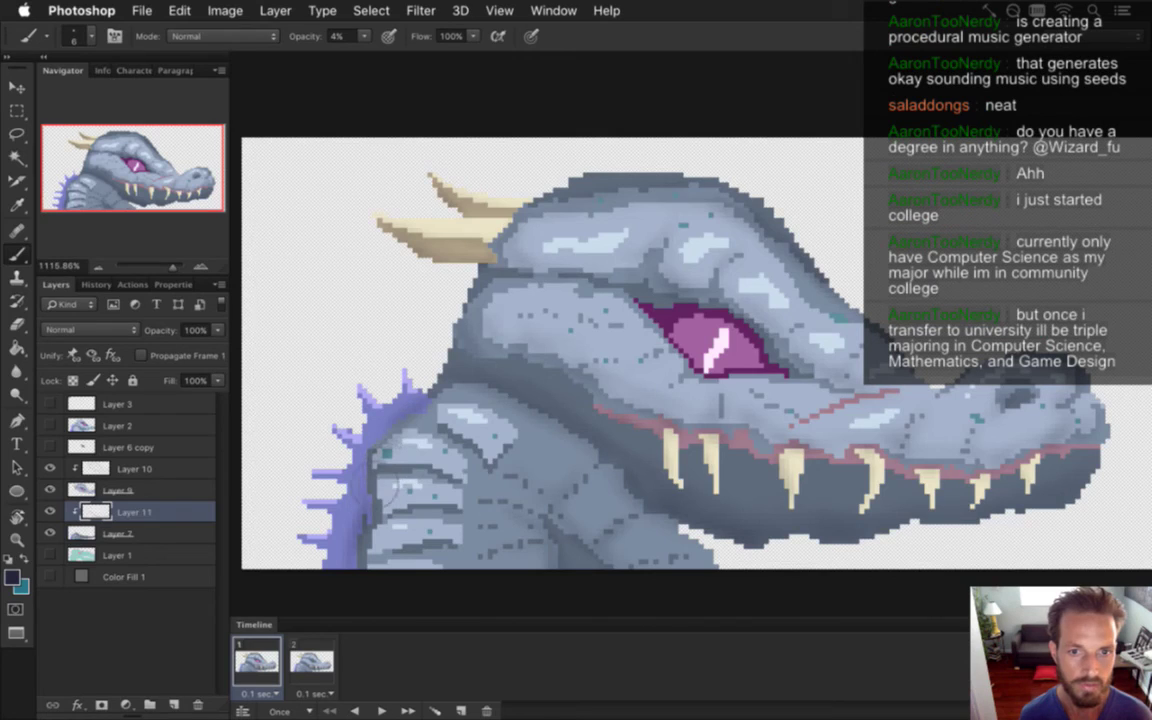
pyautogui.moveTo(360, 442)
pyautogui.mouseDown()
pyautogui.moveTo(350, 490)
pyautogui.moveTo(356, 450)
pyautogui.moveTo(345, 455)
pyautogui.moveTo(395, 515)
pyautogui.moveTo(358, 441)
pyautogui.moveTo(418, 383)
pyautogui.moveTo(371, 478)
pyautogui.moveTo(383, 495)
pyautogui.moveTo(345, 500)
pyautogui.moveTo(378, 563)
pyautogui.moveTo(368, 571)
pyautogui.moveTo(385, 558)
pyautogui.moveTo(360, 540)
pyautogui.moveTo(380, 530)
pyautogui.moveTo(380, 405)
pyautogui.moveTo(420, 450)
pyautogui.moveTo(400, 400)
pyautogui.moveTo(385, 405)
pyautogui.moveTo(430, 355)
pyautogui.moveTo(470, 425)
pyautogui.moveTo(490, 405)
pyautogui.mouseUp()
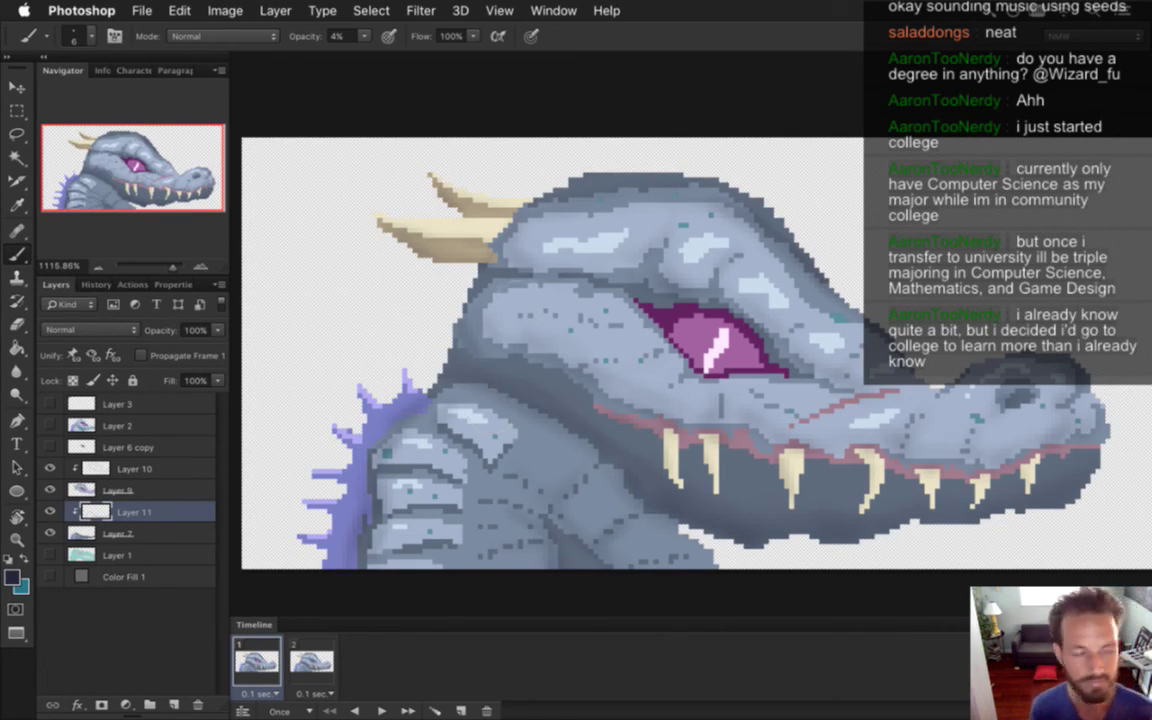
pyautogui.press('super+Tab')
pyautogui.press('super+Tab')
pyautogui.press('super+shift+Tab')
pyautogui.press('super+shift+Tab')
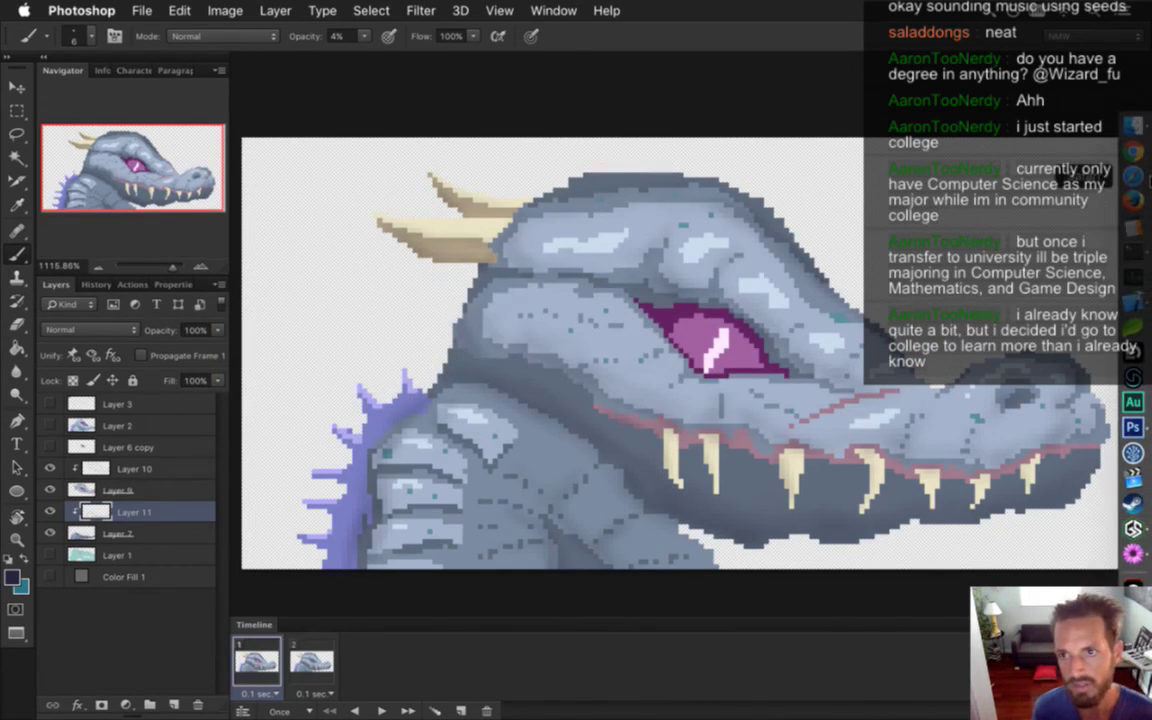
pyautogui.press('super+h')
# Step: Search Google for '100 games in 5 years' and open the Gamasutra blog post
pyautogui.click(1133, 175)
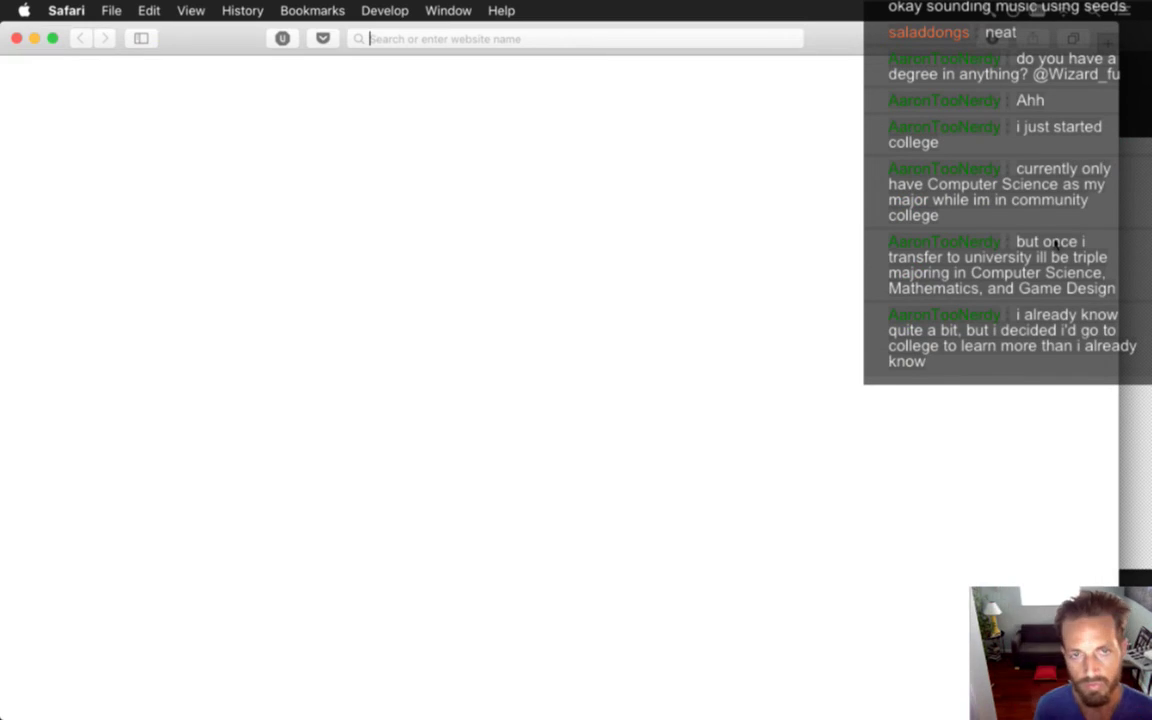
pyautogui.write('100 games in ')
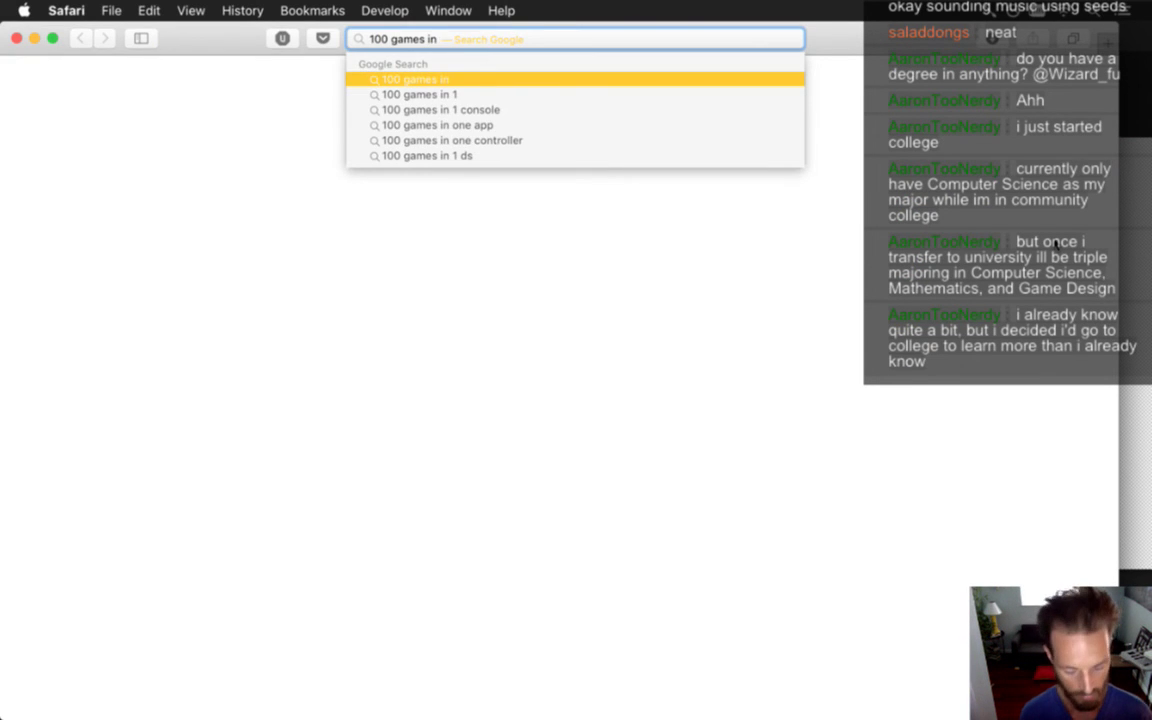
pyautogui.write('5')
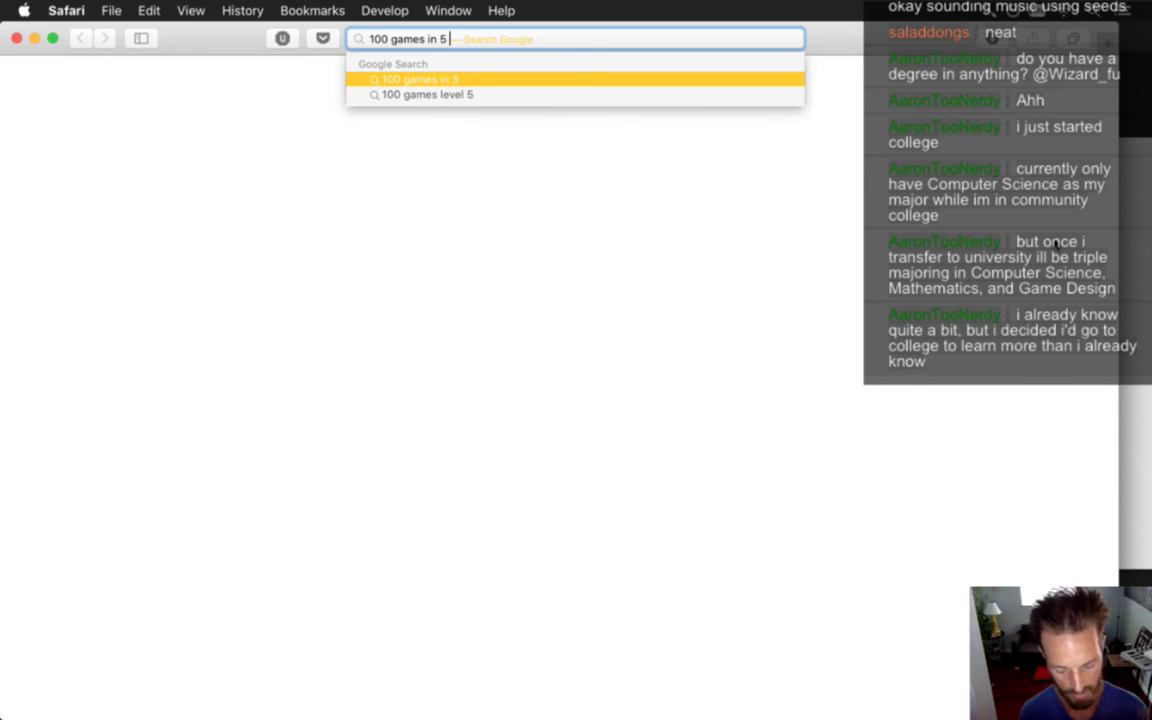
pyautogui.write(' years')
pyautogui.press('Return')
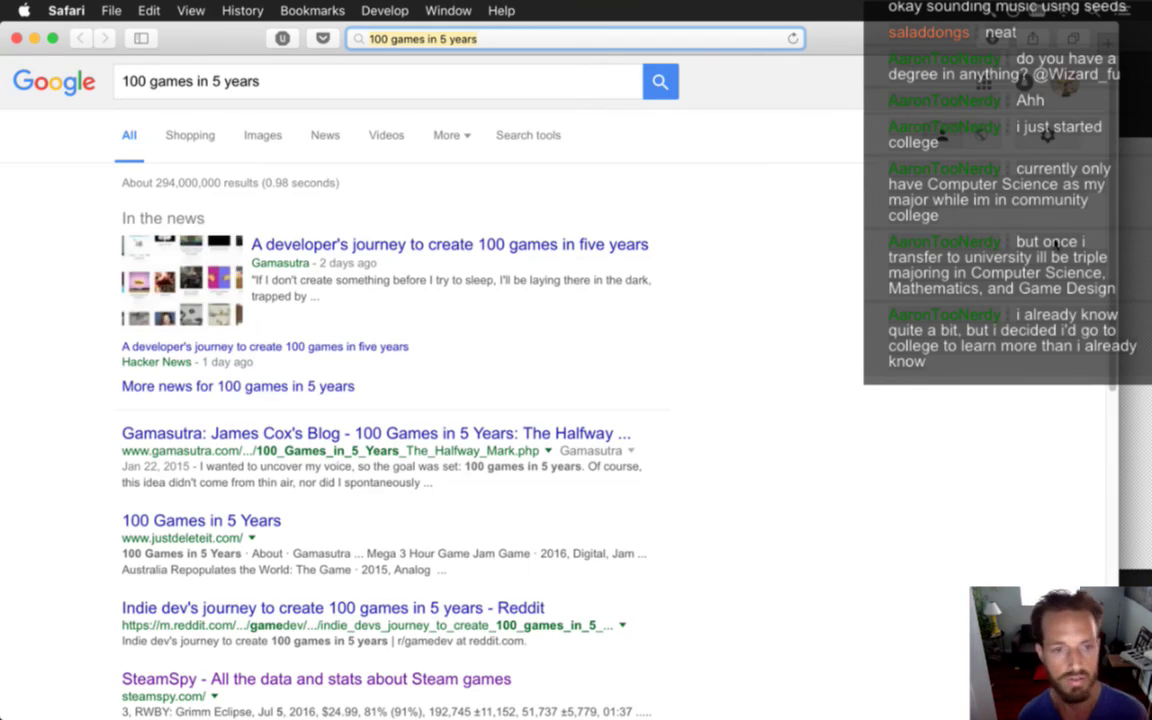
pyautogui.click(247, 435)
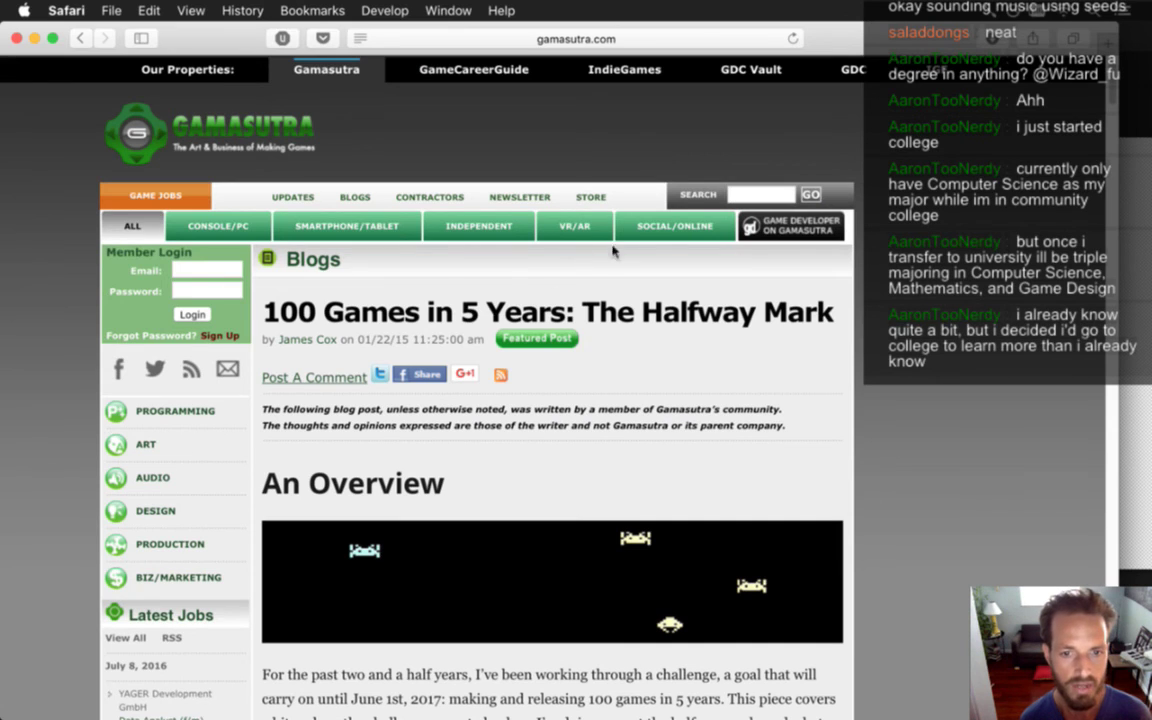
pyautogui.scroll(-5, 1108, 115)
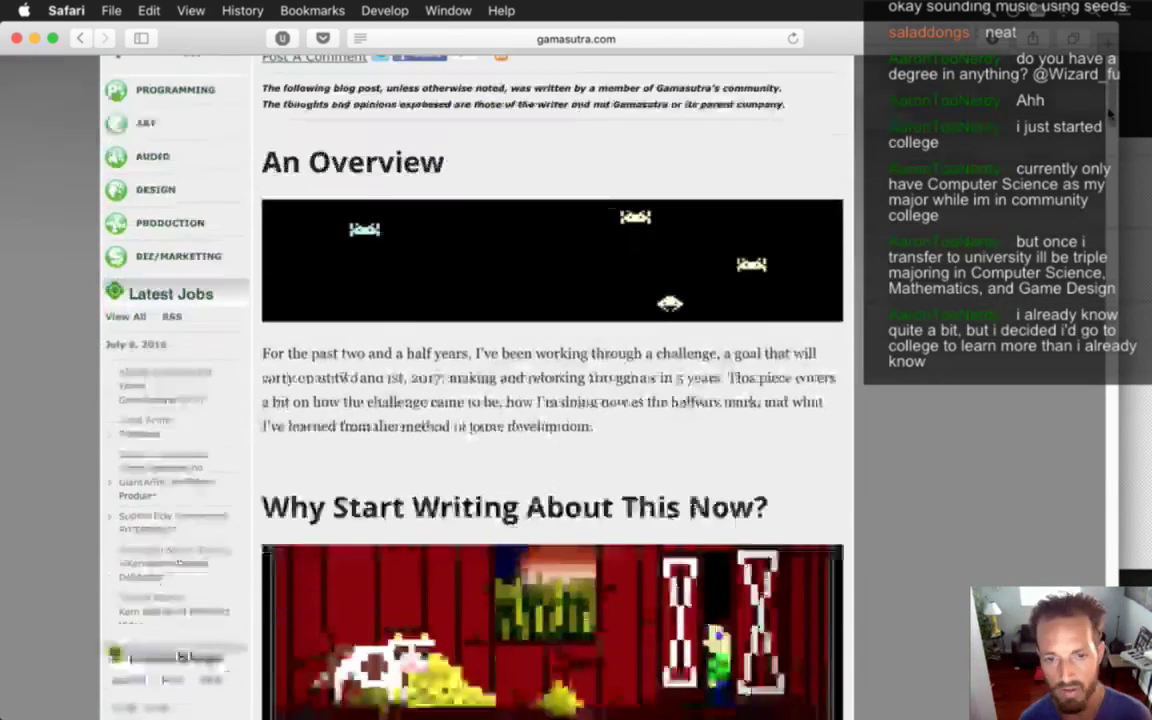
pyautogui.scroll(-3, 1108, 115)
pyautogui.scroll(8, 1108, 115)
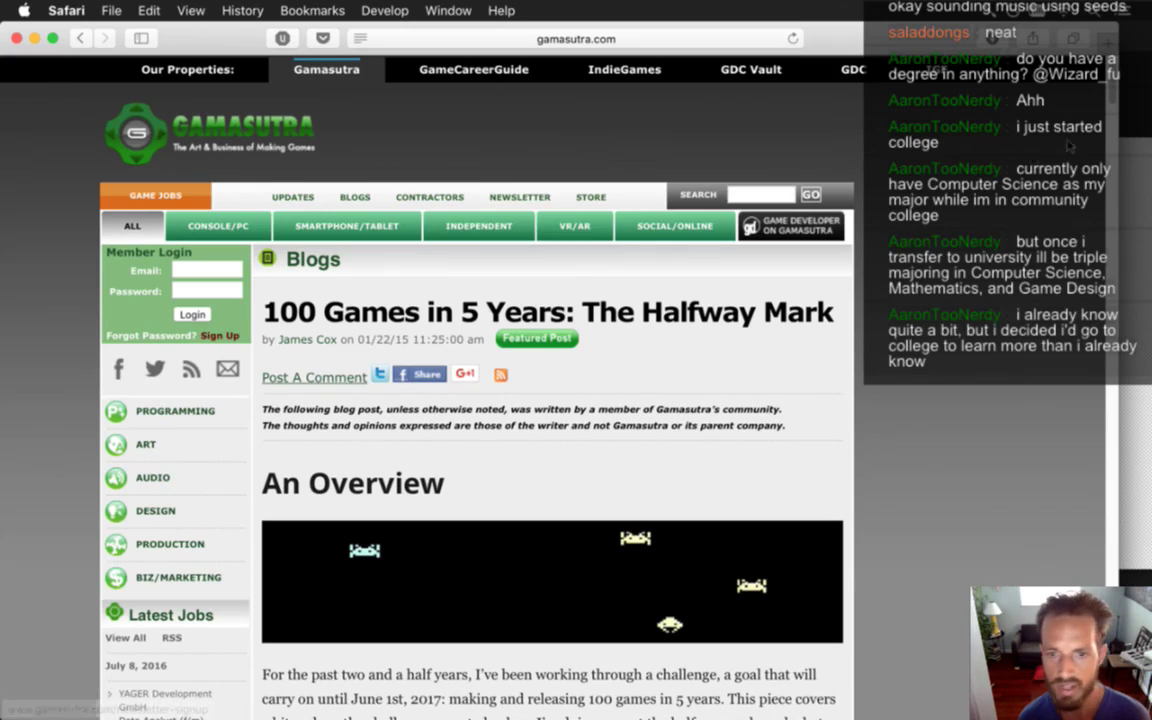
pyautogui.scroll(-10, 1110, 142)
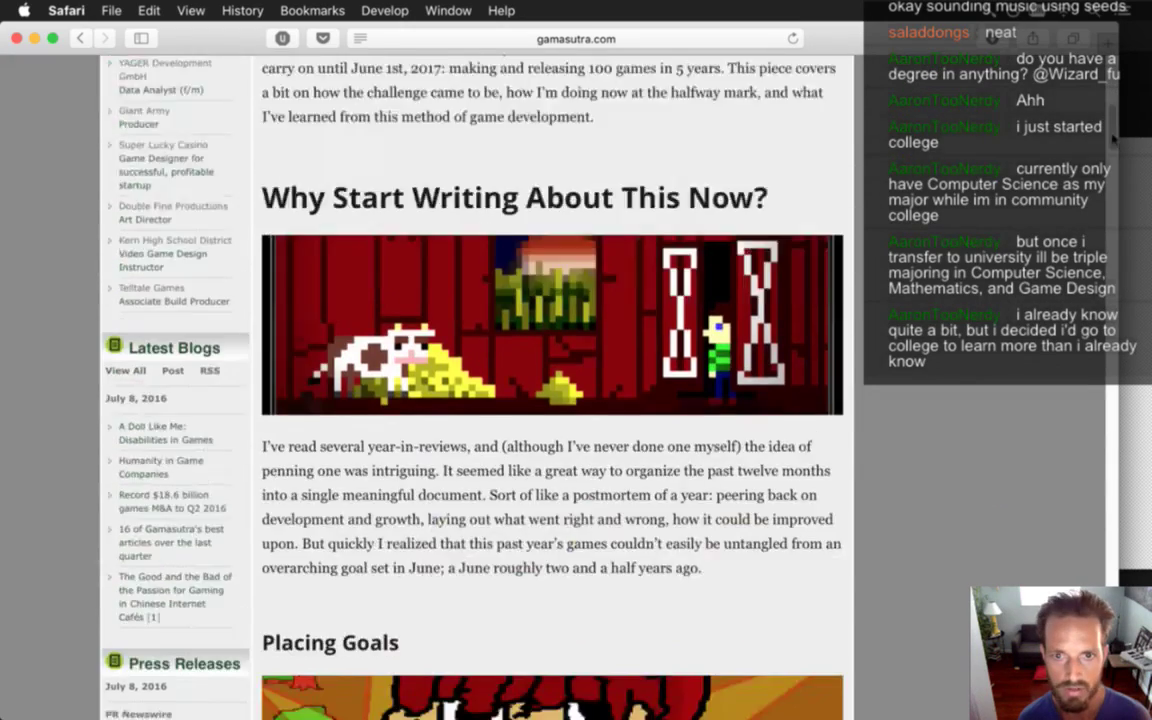
pyautogui.scroll(-20, 1113, 140)
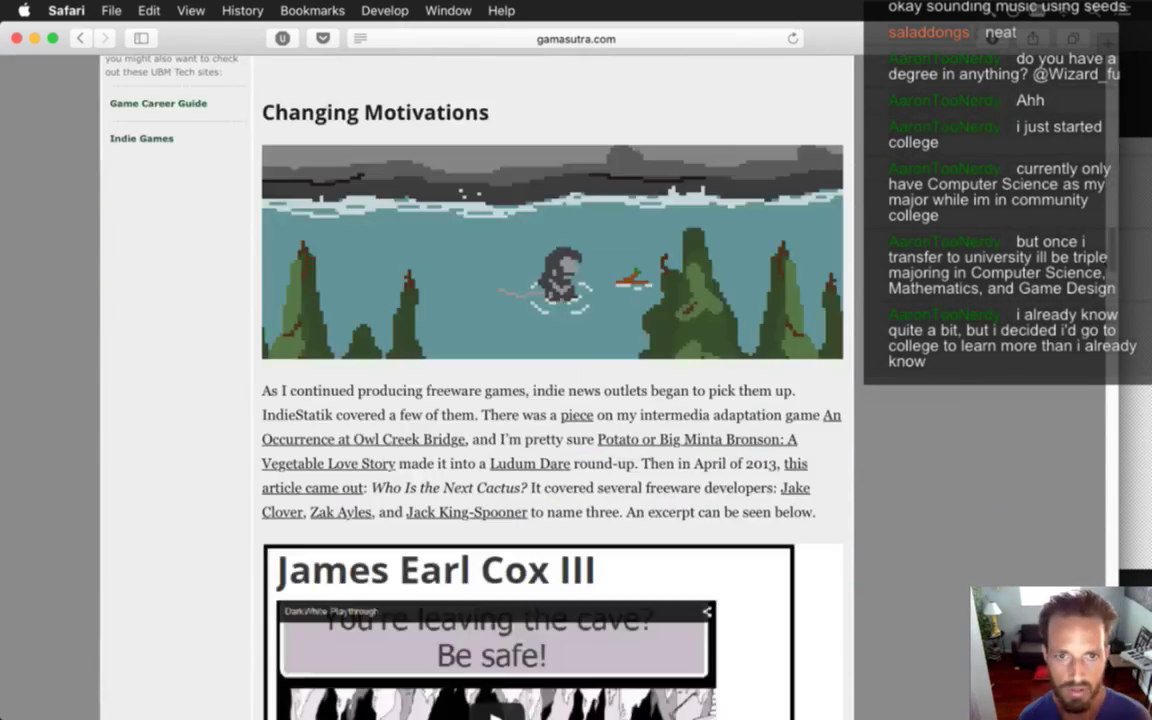
pyautogui.scroll(20, 1113, 140)
# Step: Copy the article's web address and open a new blank Safari tab
pyautogui.click(587, 40)
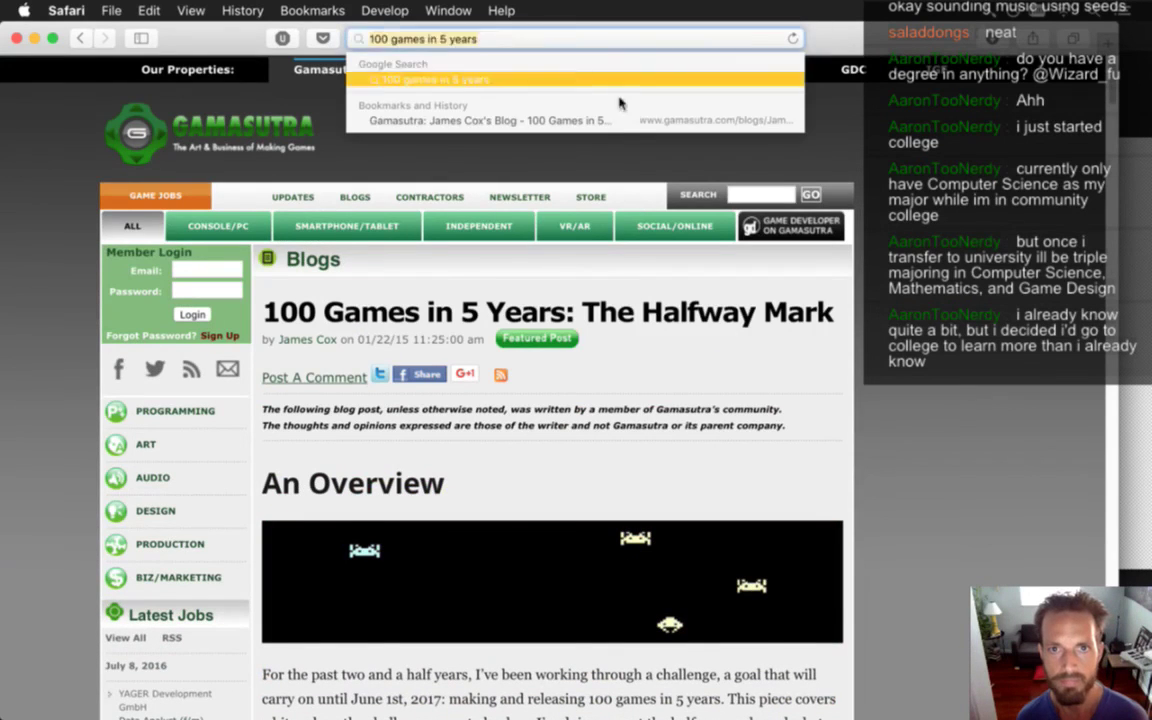
pyautogui.press('super+c')
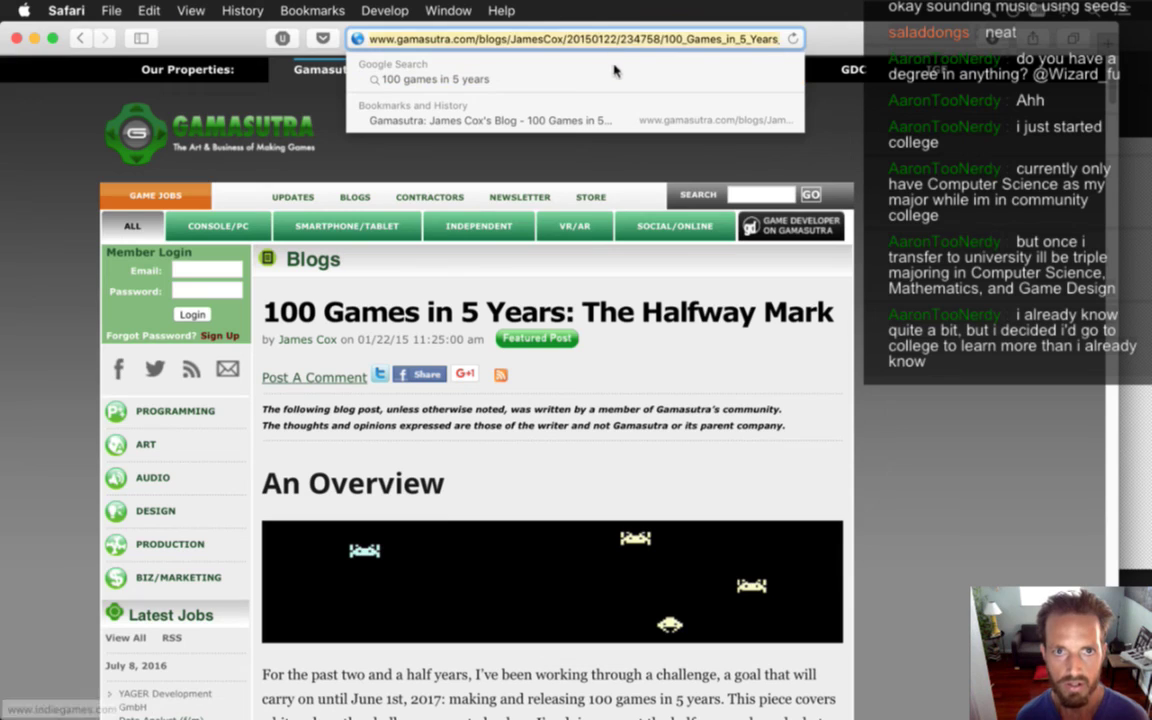
pyautogui.click(830, 205)
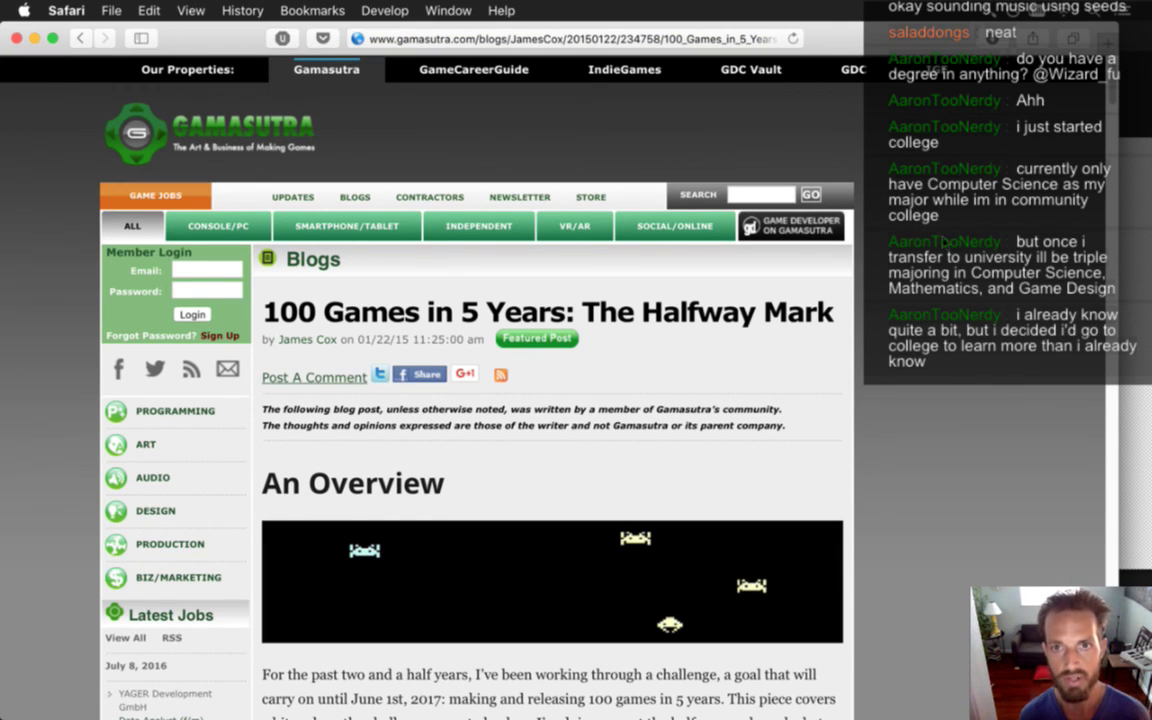
pyautogui.press('super+t')
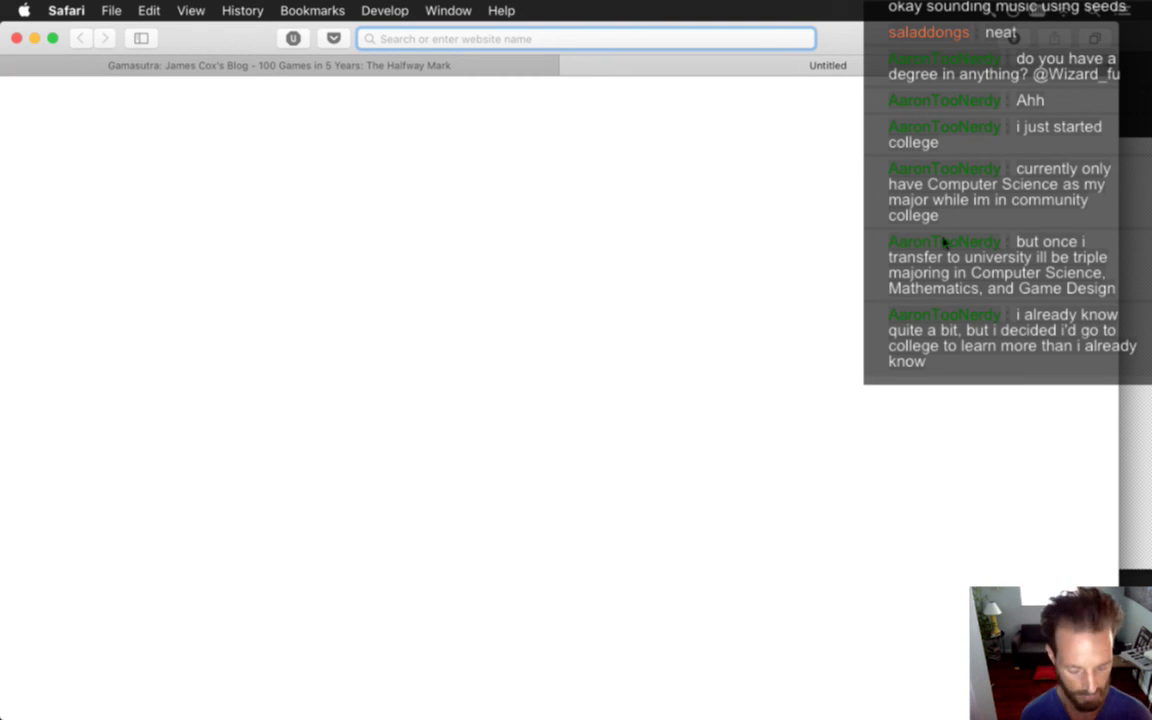
# Step: Send the '100 Games in 5 Years' link in the Twitch Chat bookmark page, then close that tab
pyautogui.write('twitch.tv')
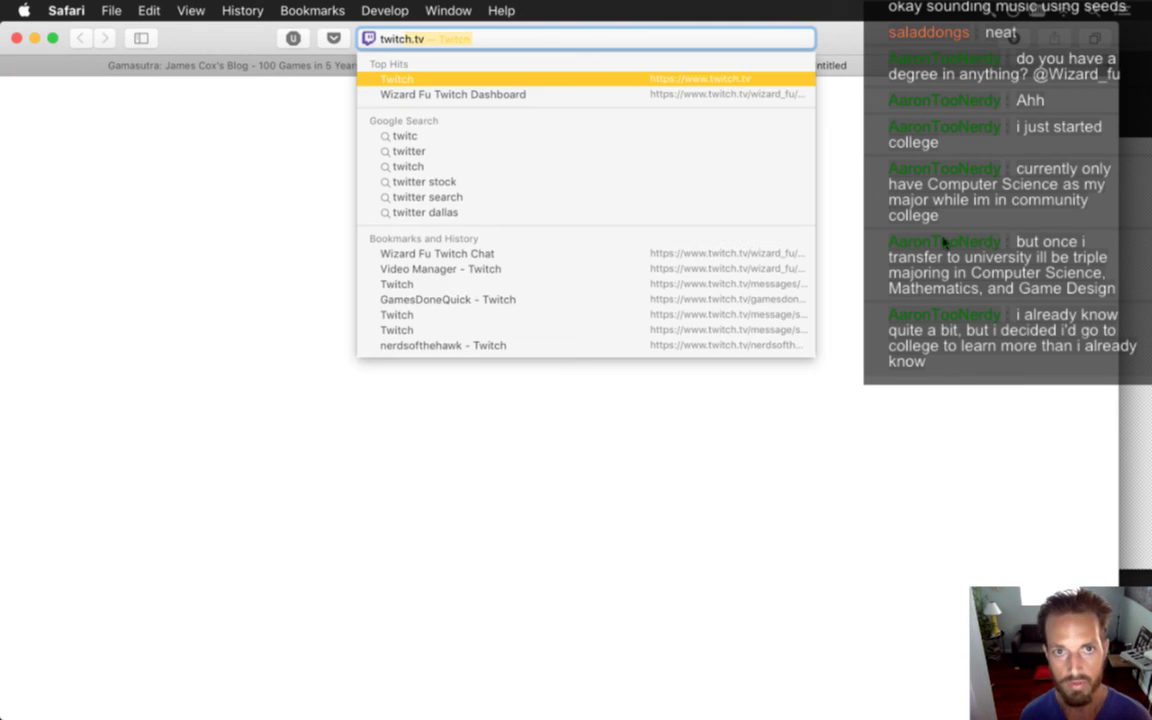
pyautogui.press('Return')
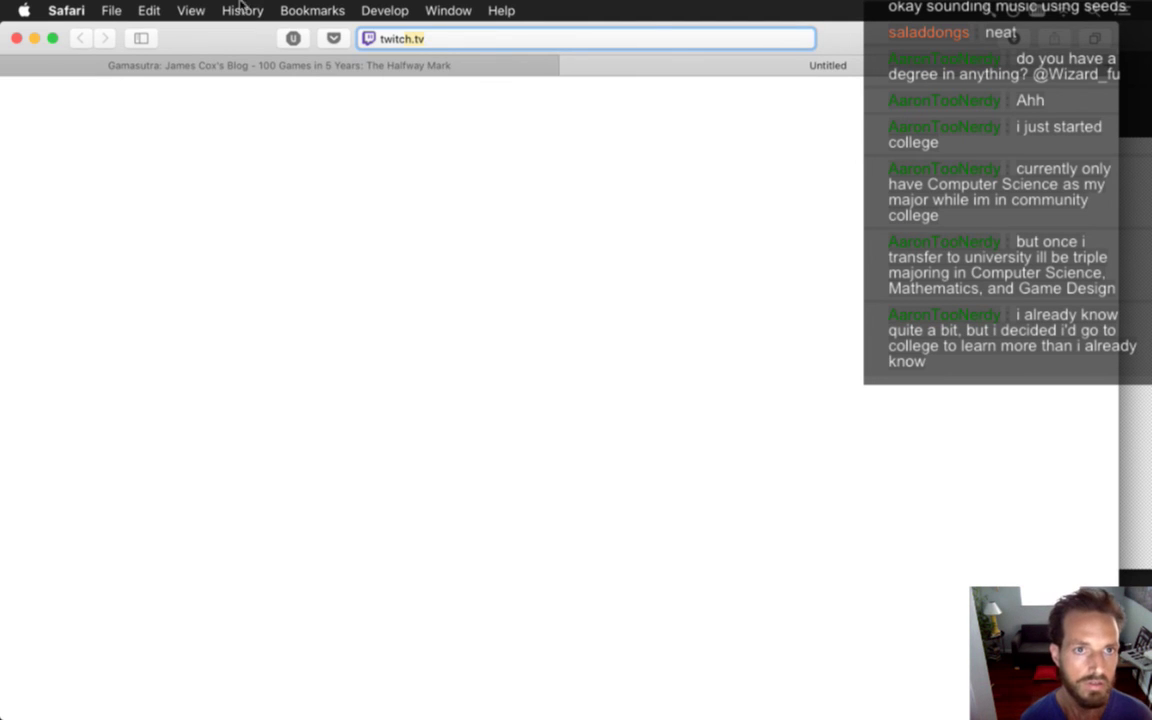
pyautogui.click(384, 10)
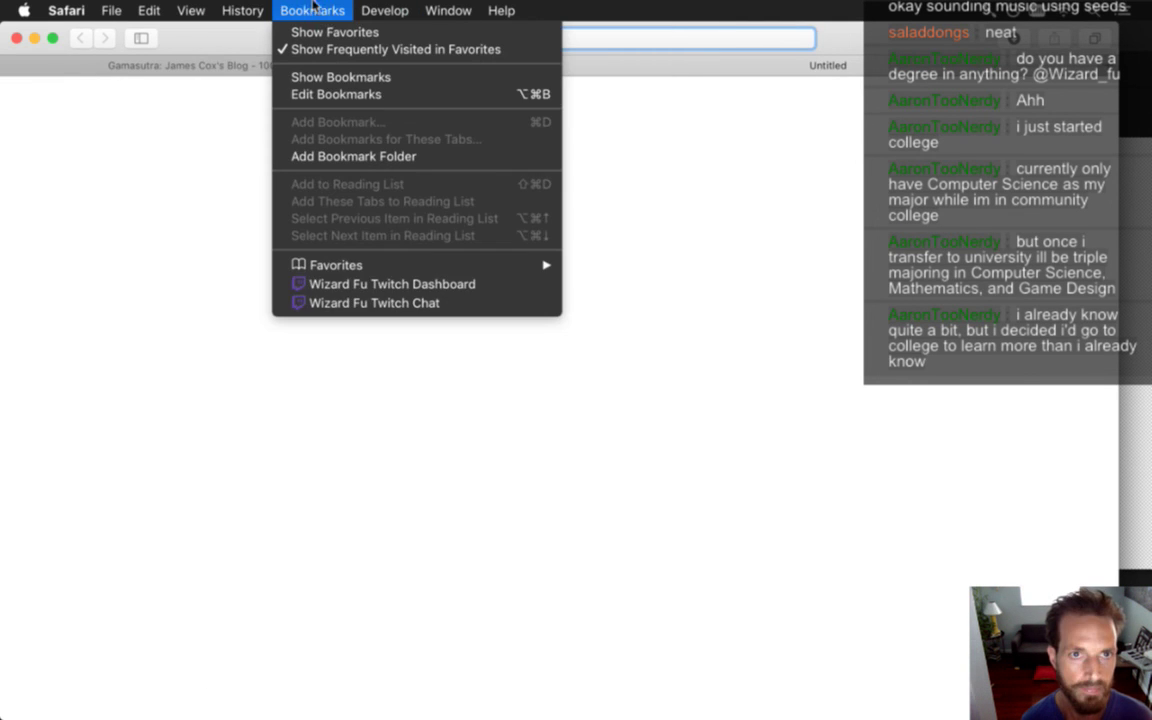
pyautogui.click(417, 303)
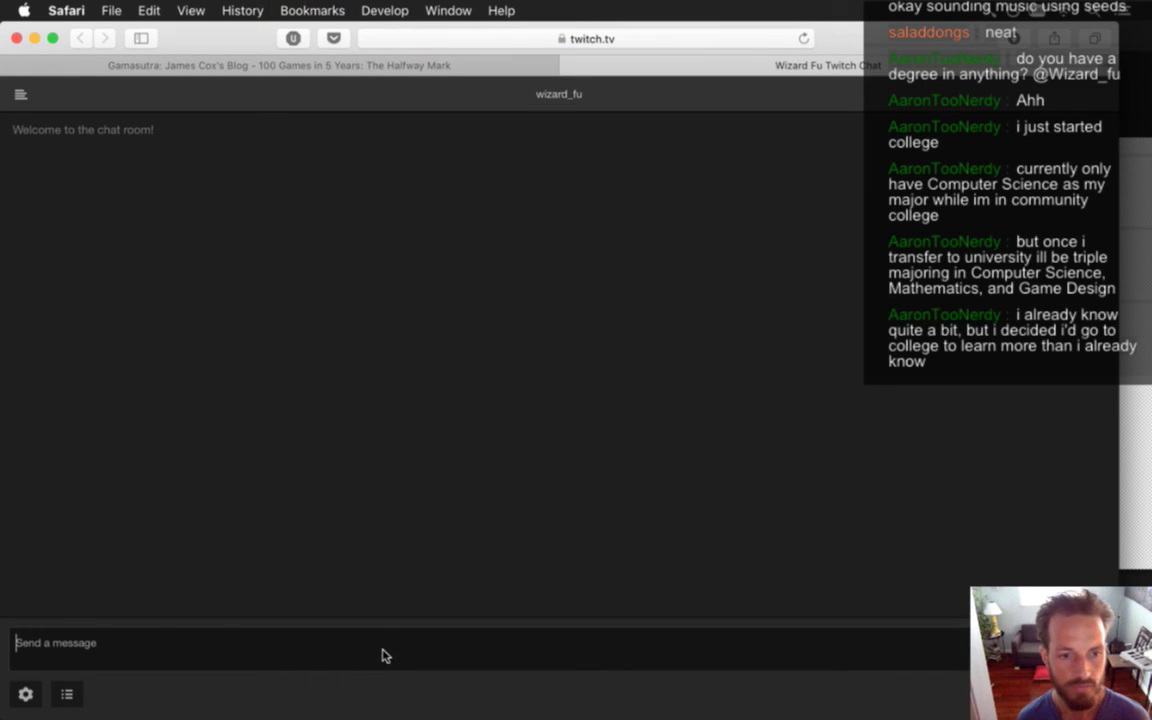
pyautogui.press('super+v')
pyautogui.press('Return')
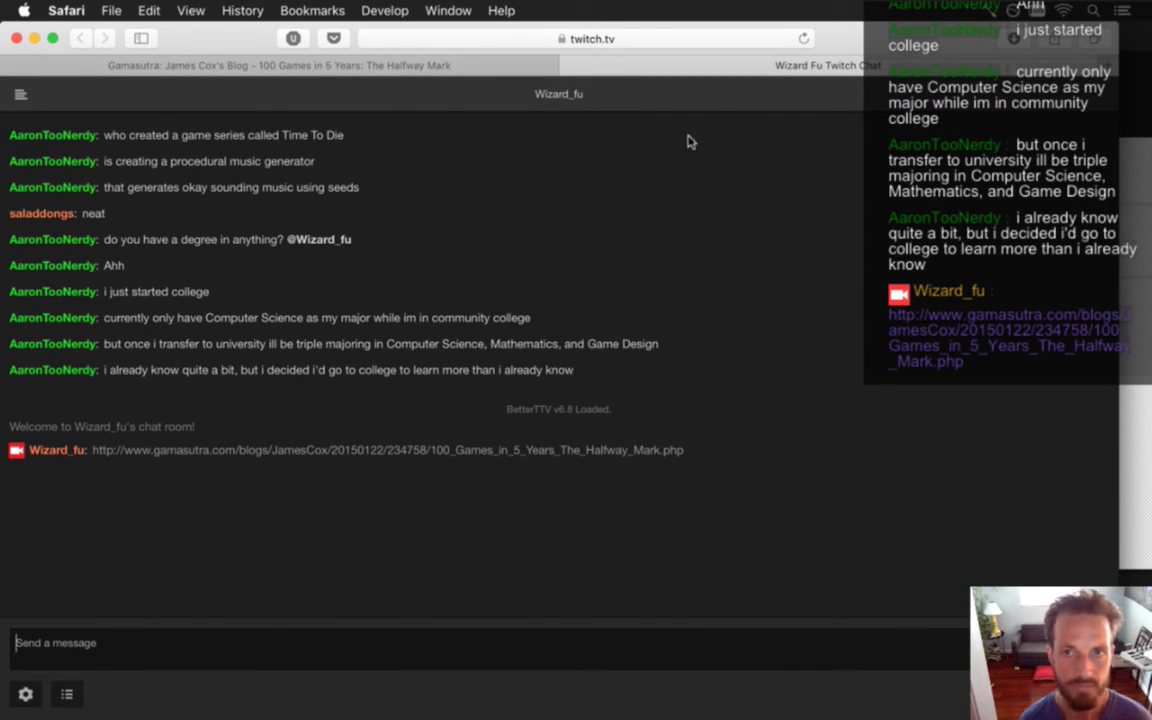
pyautogui.tripleClick(680, 180)
pyautogui.press('super+w')
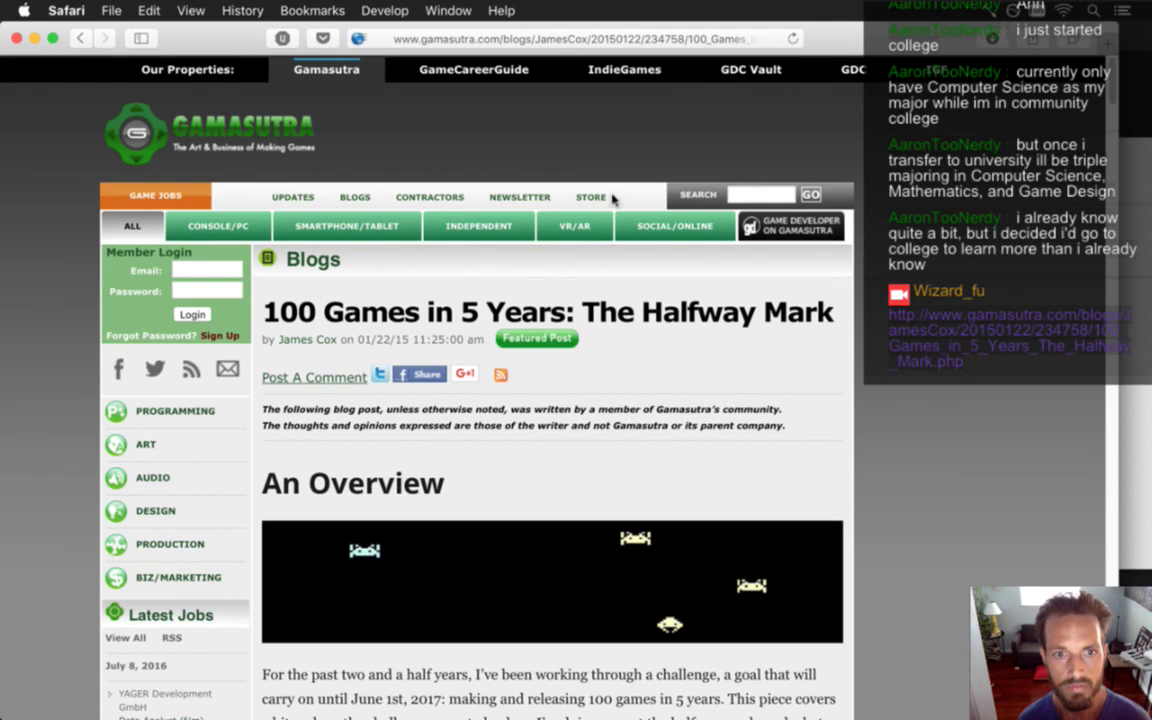
# Step: Go back to the '100 games in 5 years' Google results, scroll them, then switch to Photoshop
pyautogui.click(78, 40)
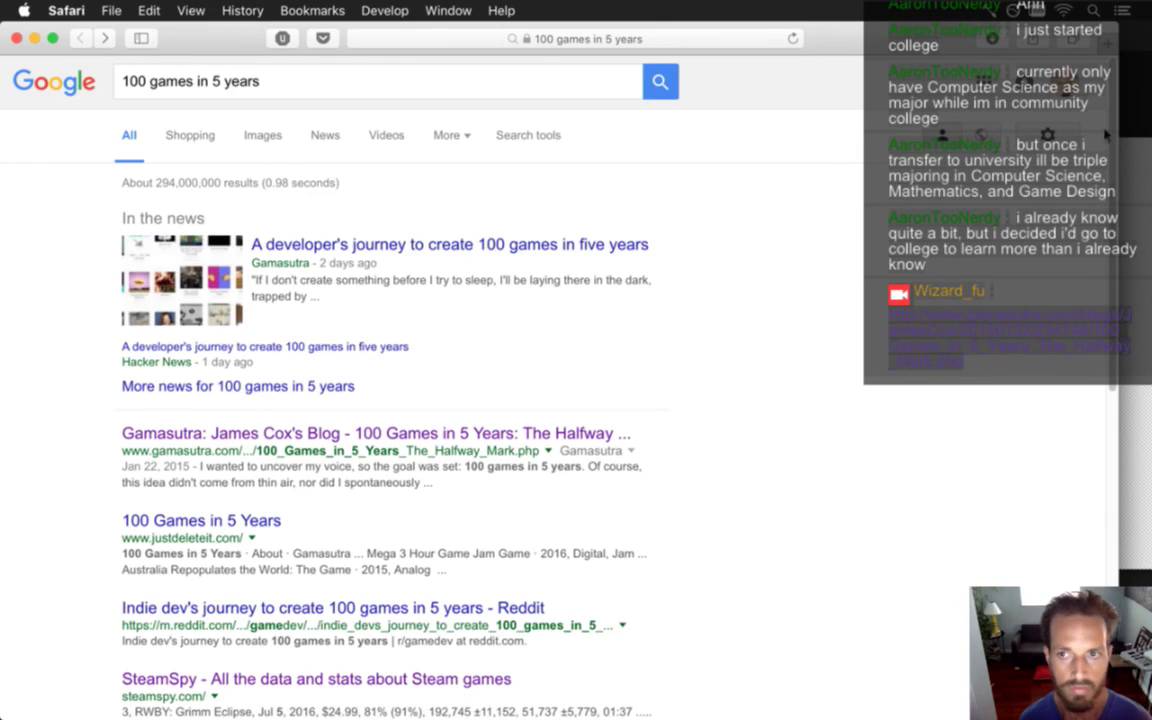
pyautogui.scroll(-5, 1105, 134)
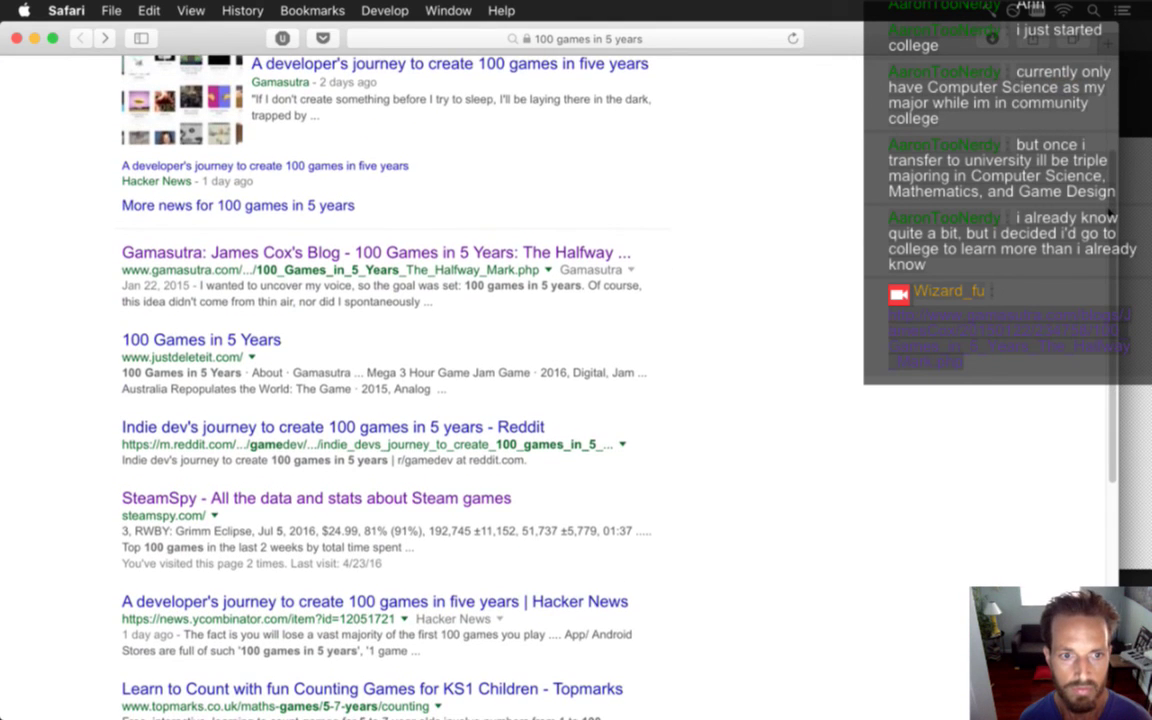
pyautogui.scroll(-1, 1108, 210)
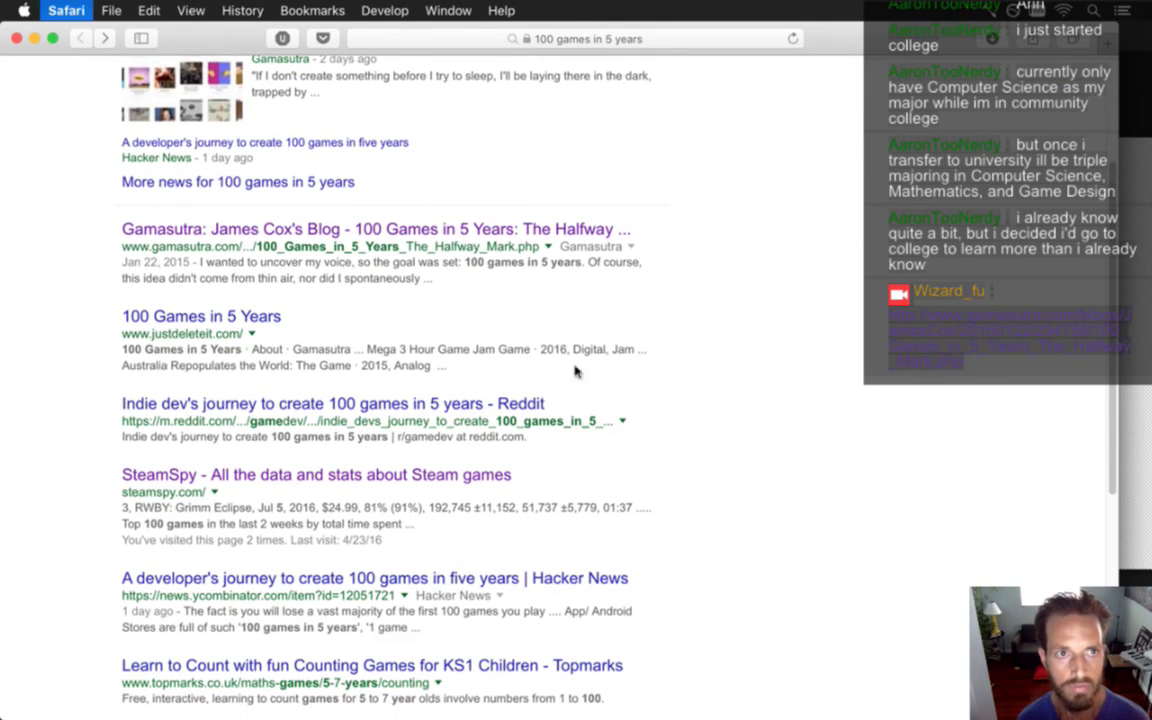
pyautogui.press('super+Tab')
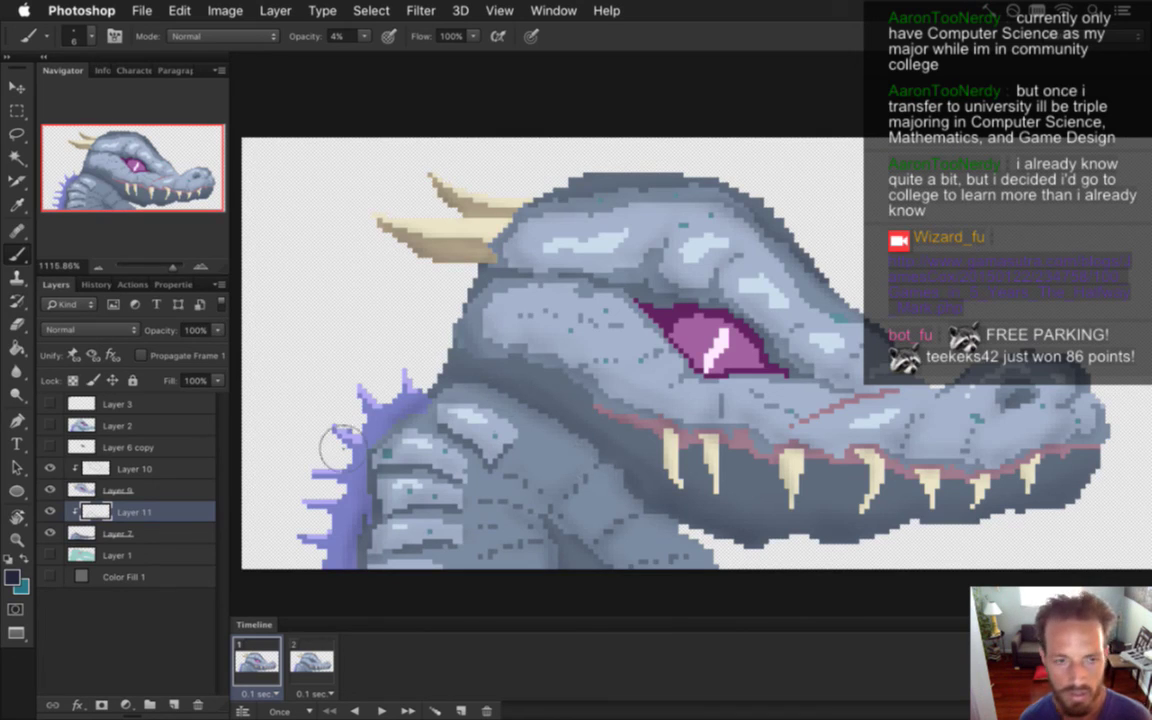
# Step: Lower Layer 11's opacity to 71% and switch to the Rectangular Marquee tool
pyautogui.moveTo(200, 334)
pyautogui.mouseDown()
pyautogui.moveTo(185, 347)
pyautogui.moveTo(220, 345)
pyautogui.moveTo(205, 349)
pyautogui.mouseUp()
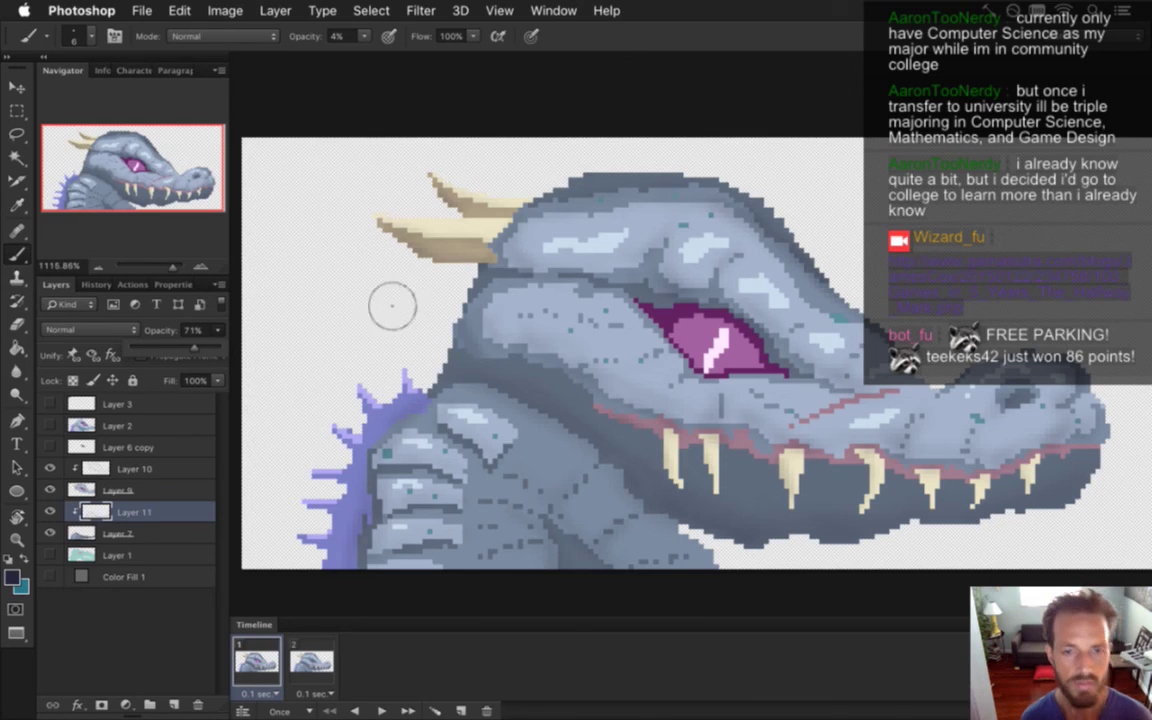
pyautogui.press('m')
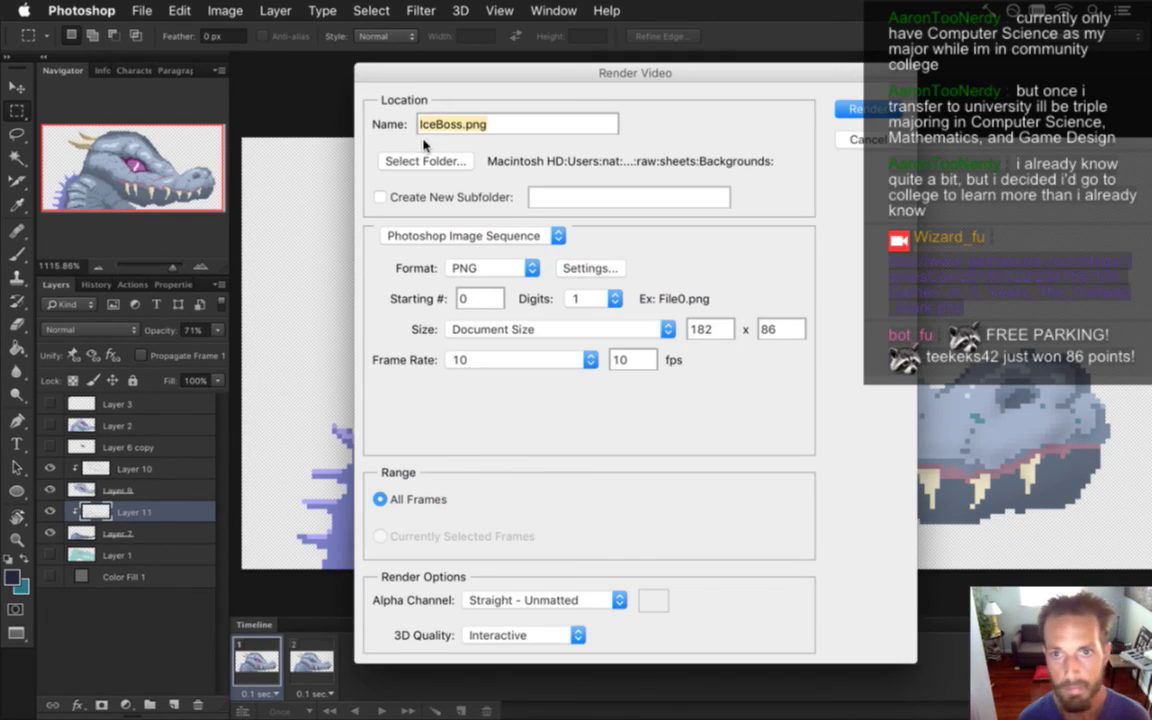
# Step: Render the IceBoss.png PNG frames over the old ones, then build and run the game from Xcode
pyautogui.press('Return')
pyautogui.press('Return')
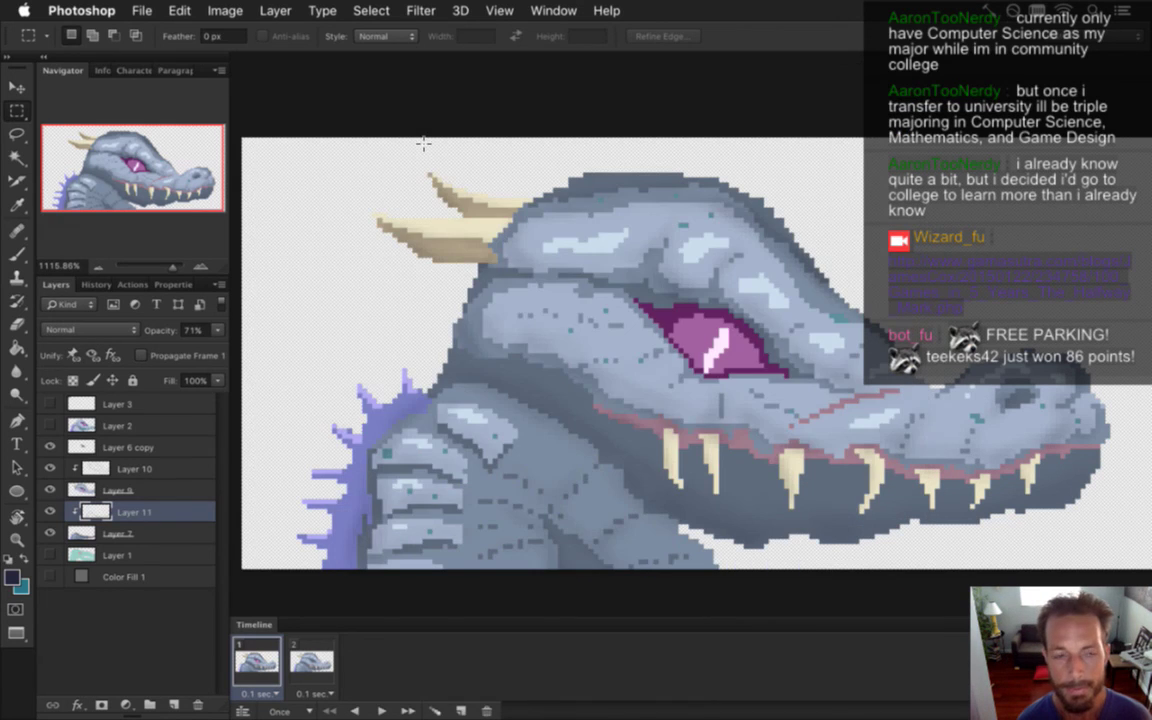
pyautogui.press('super+Tab')
pyautogui.press('super+r')
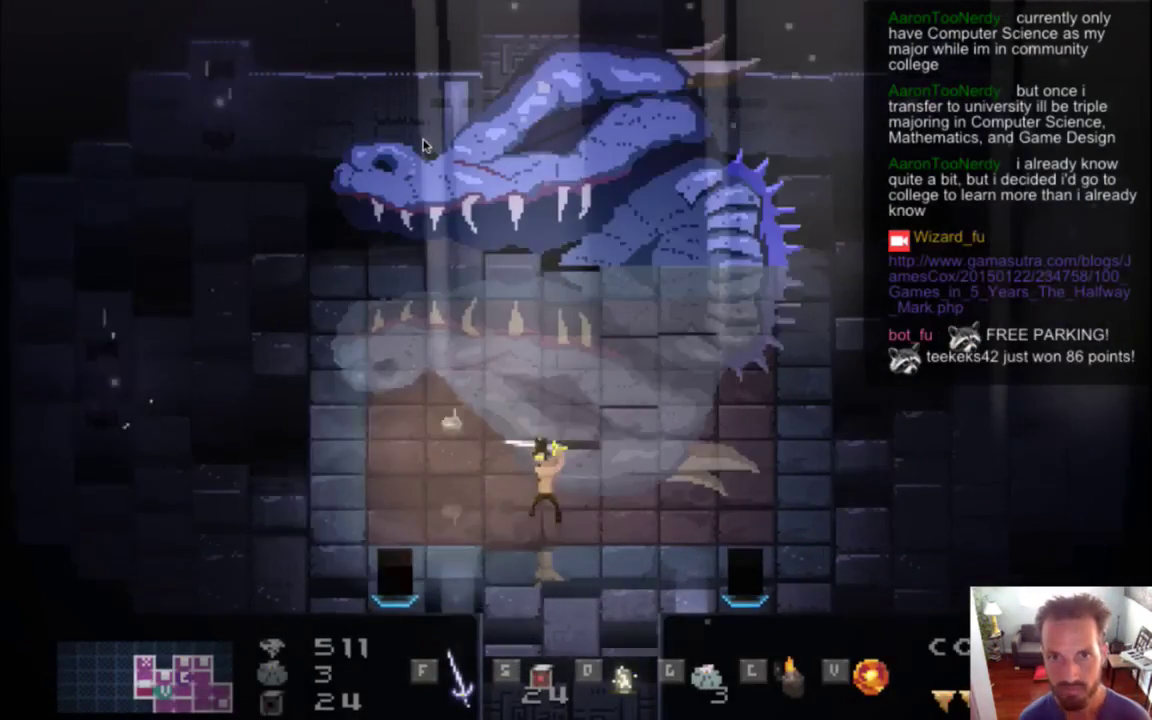
# Step: Engage the ice-dragon boss, moving around the room and swinging the sword
pyautogui.press('Left')
pyautogui.press('f')
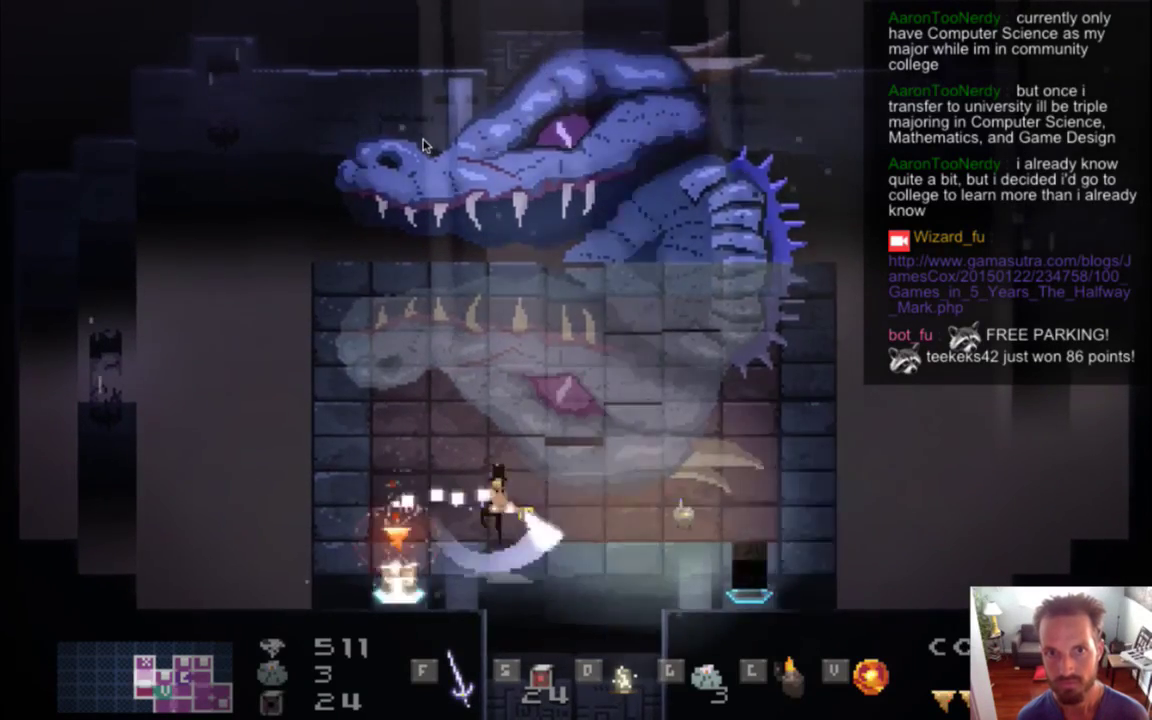
pyautogui.press('Right')
pyautogui.press('Up')
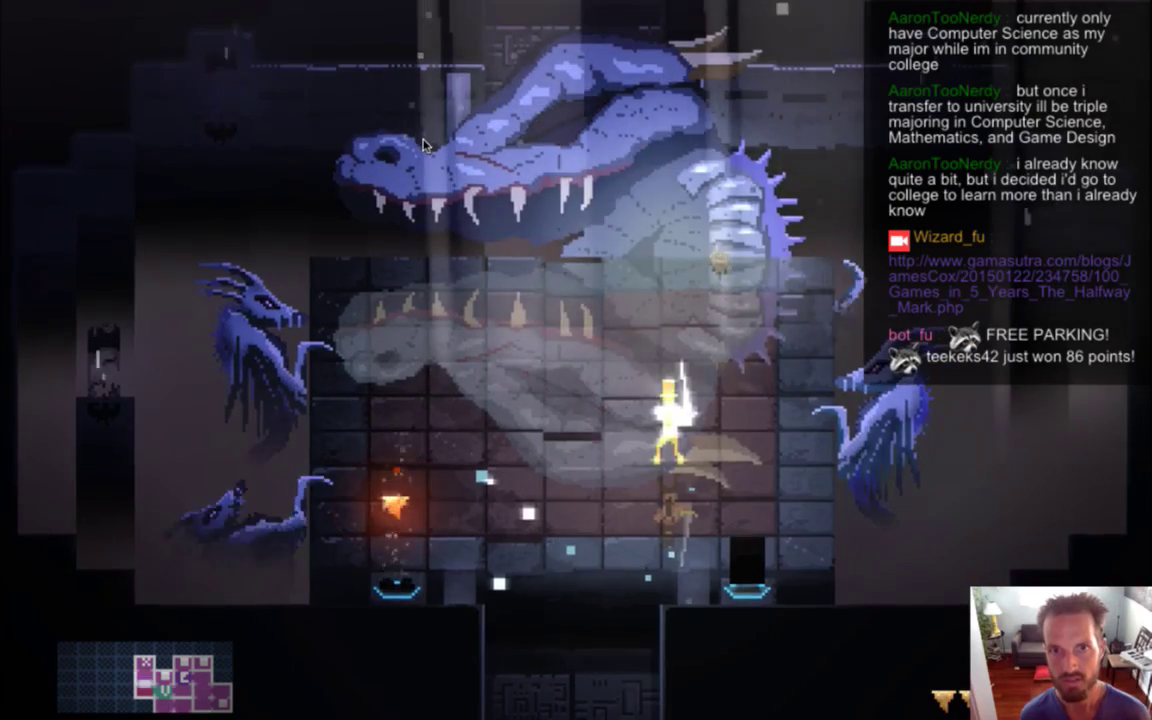
pyautogui.press('Left')
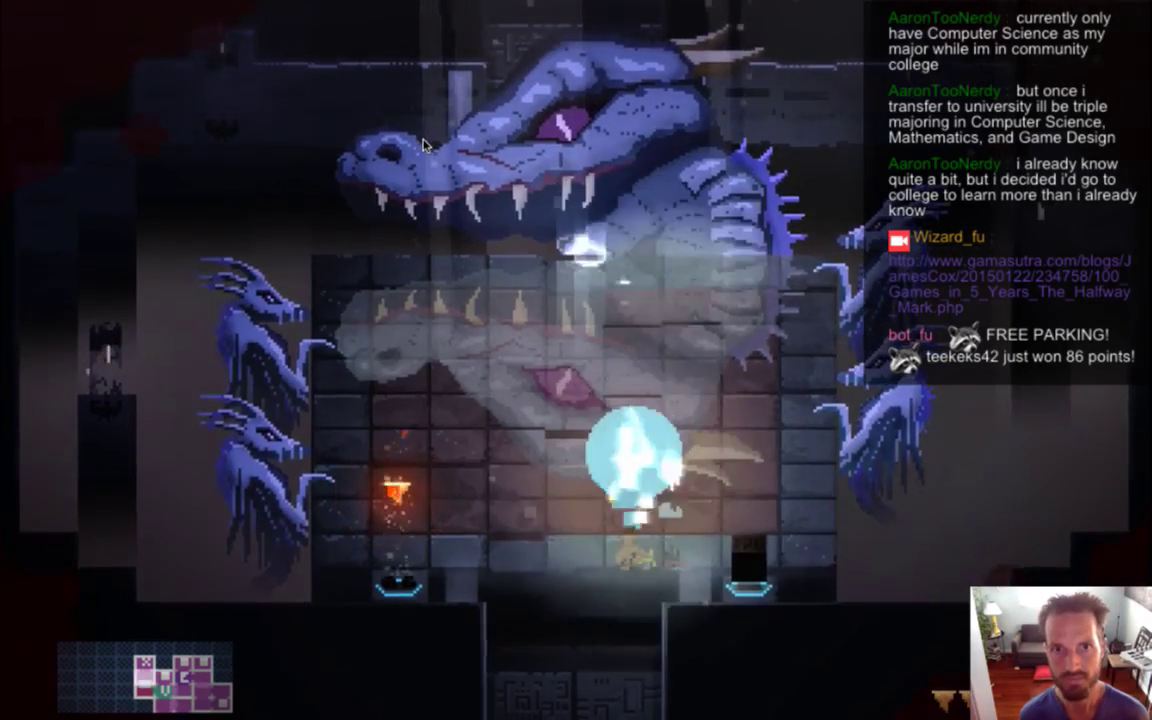
pyautogui.press('Up')
pyautogui.press('Left')
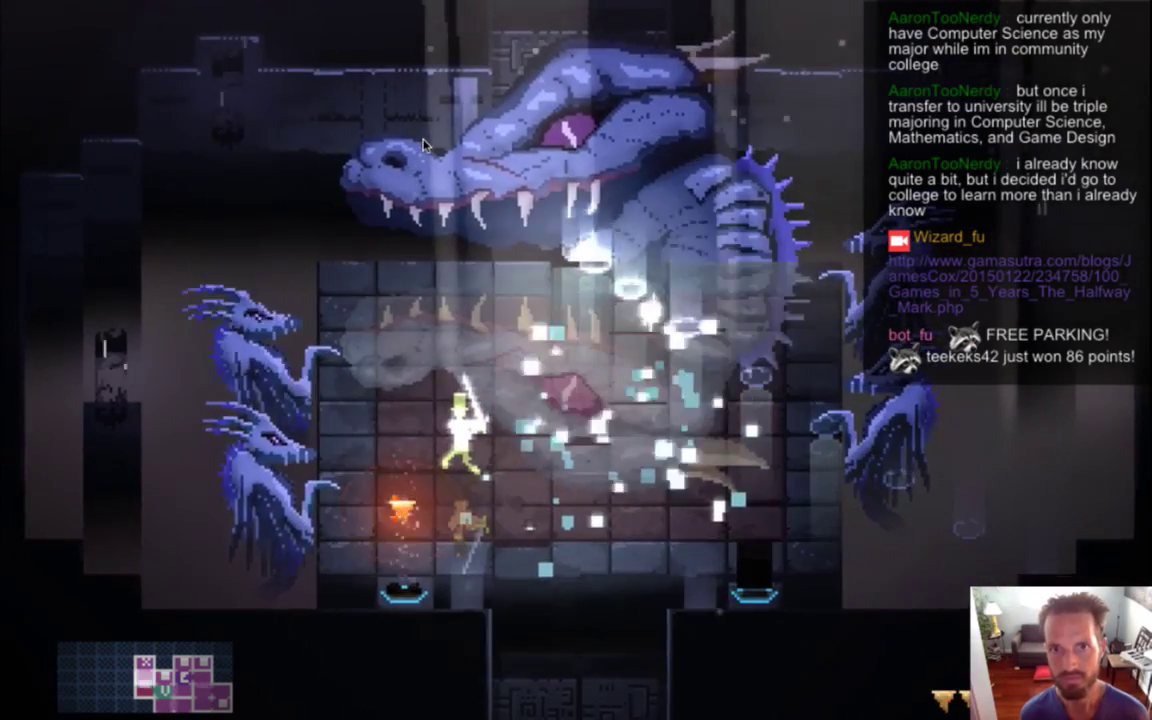
pyautogui.press('Right')
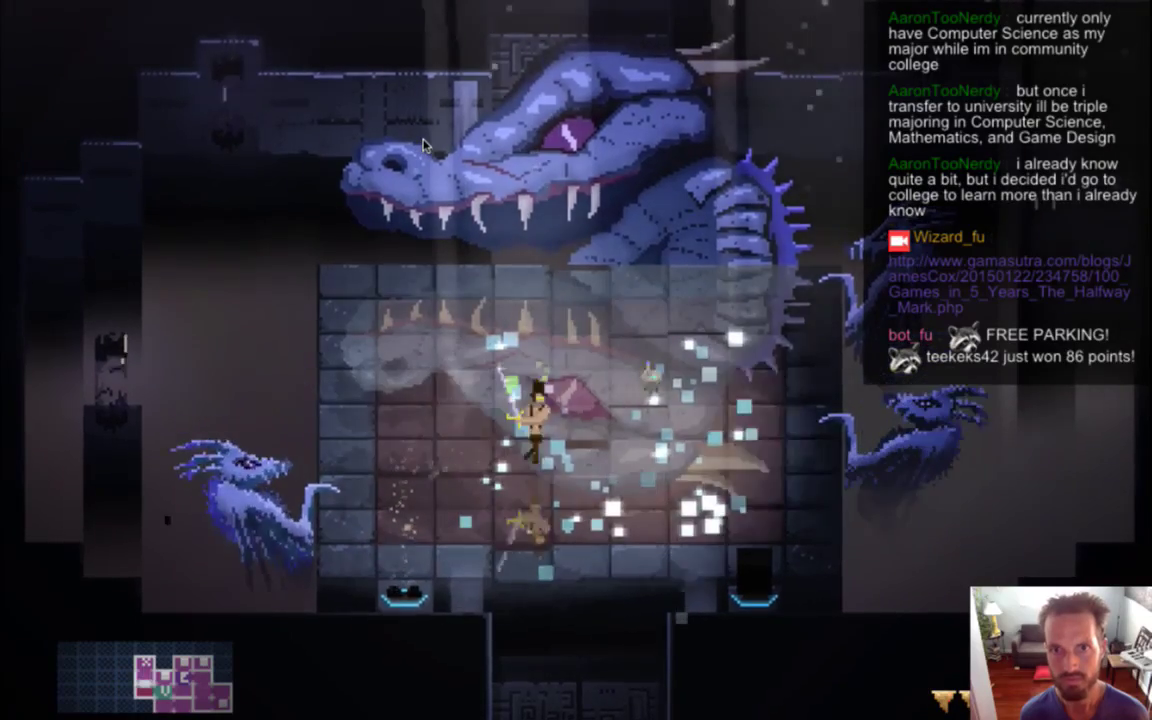
pyautogui.press('Right')
pyautogui.press('Left')
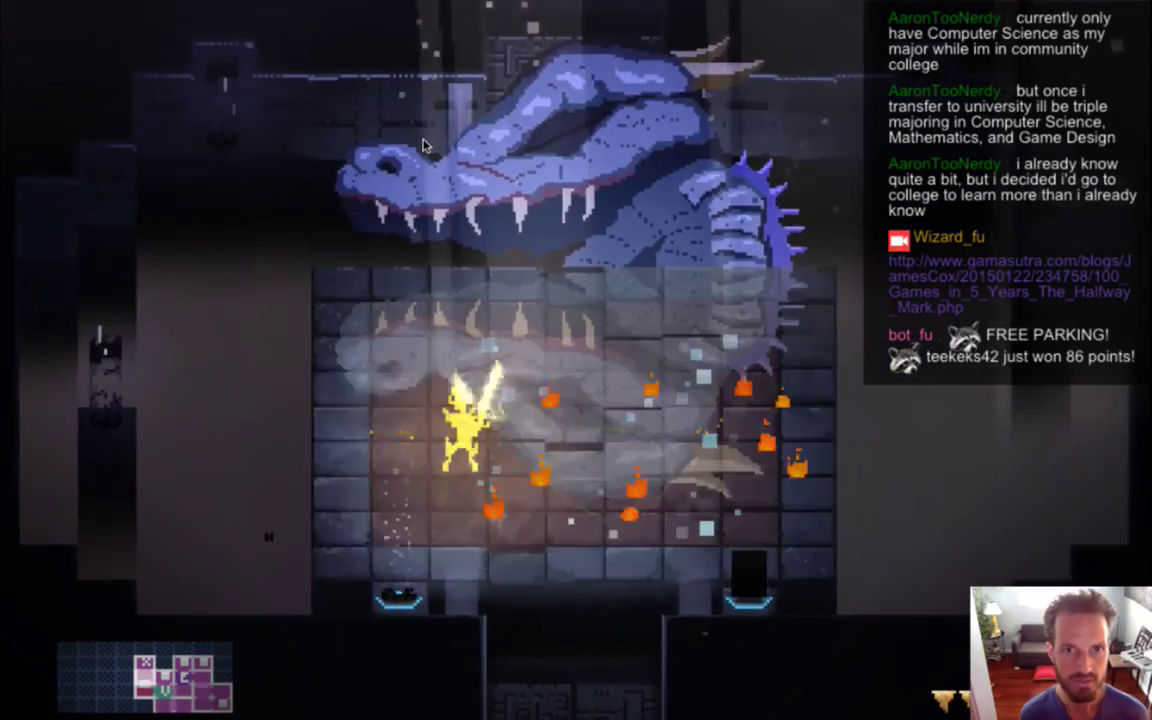
pyautogui.press('Left')
# Step: Fire-slash the boss and its dragon heads around the room until the character falls
pyautogui.press('Right')
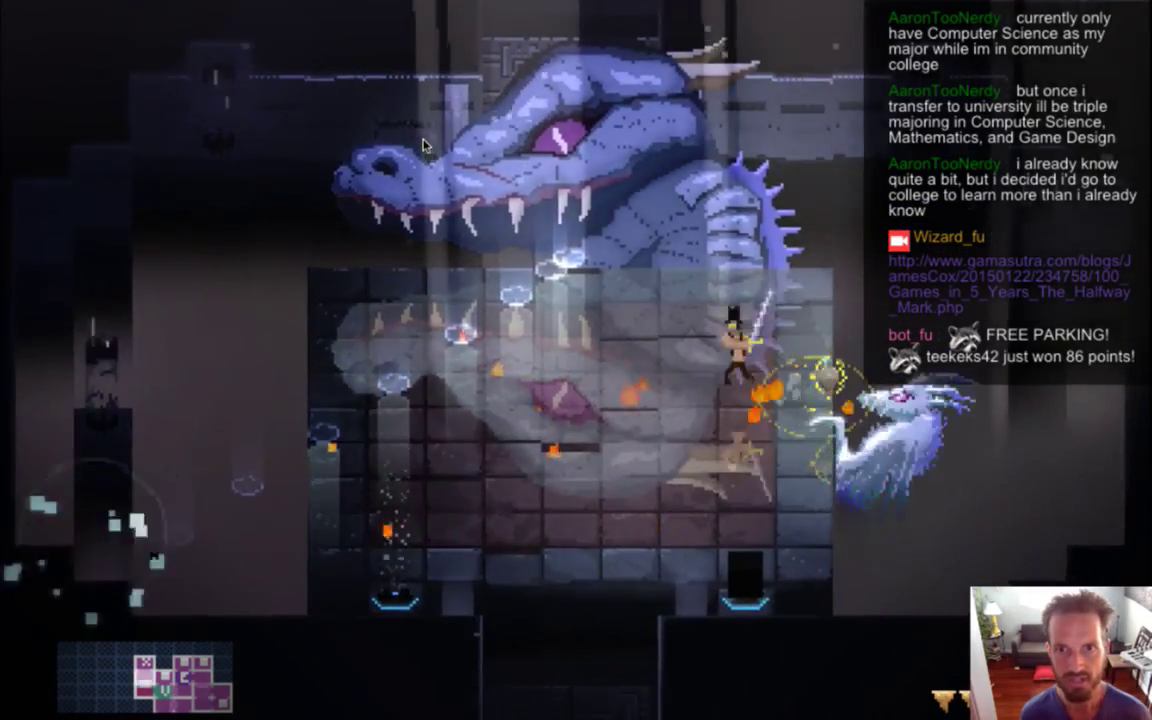
pyautogui.press('Left')
pyautogui.press('Right')
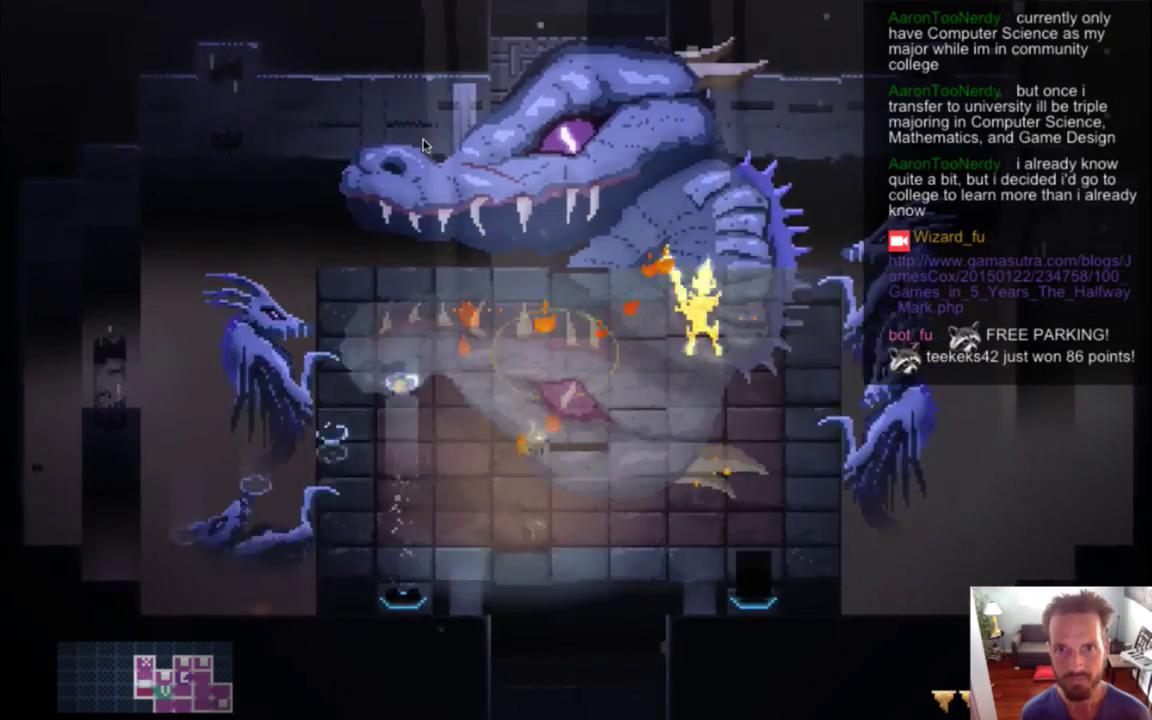
pyautogui.press('Down')
pyautogui.press('Left')
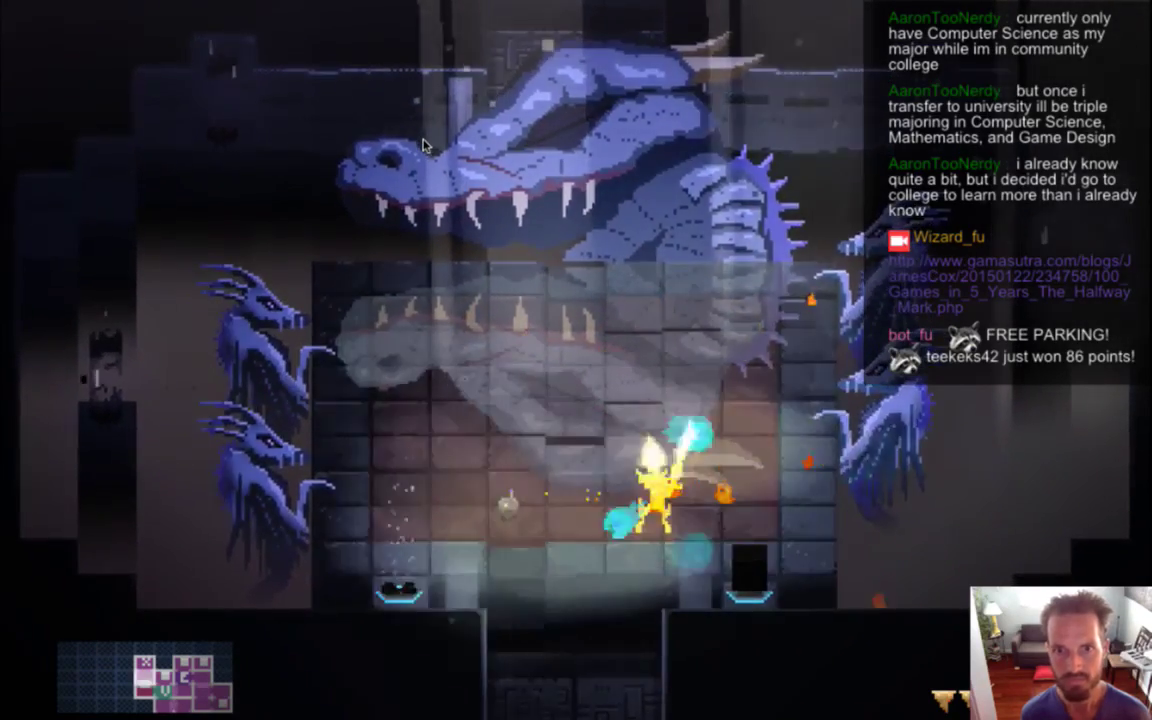
pyautogui.press('Left')
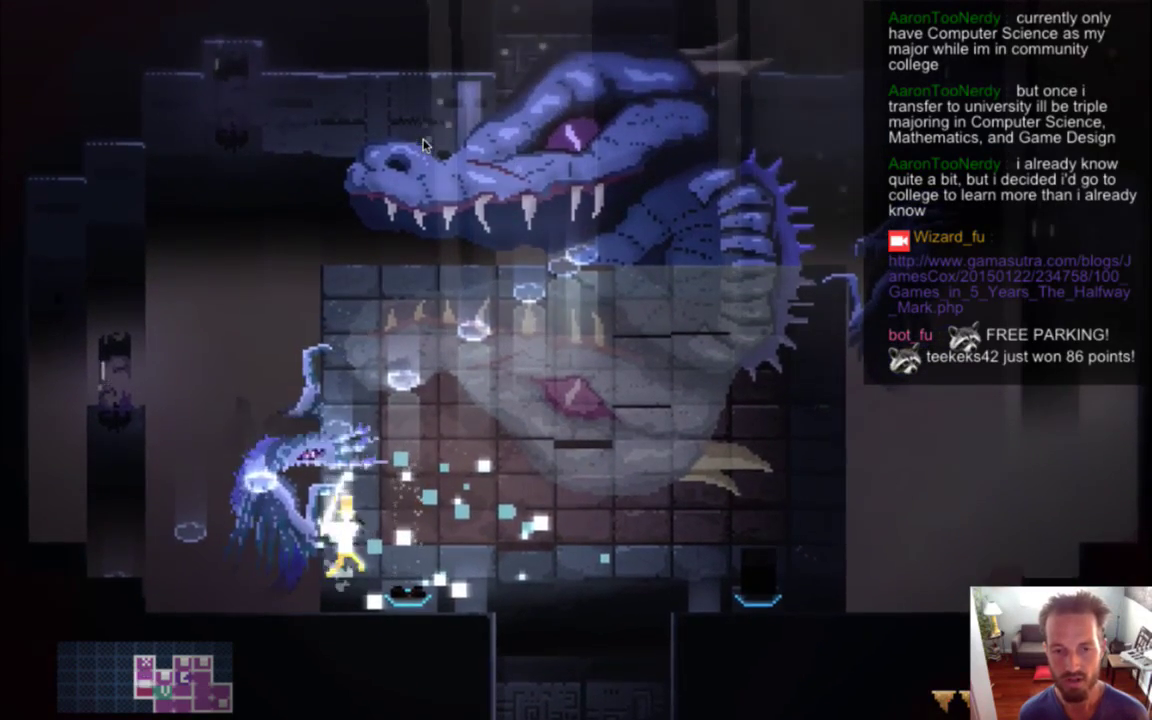
pyautogui.press('Right')
pyautogui.press('Up')
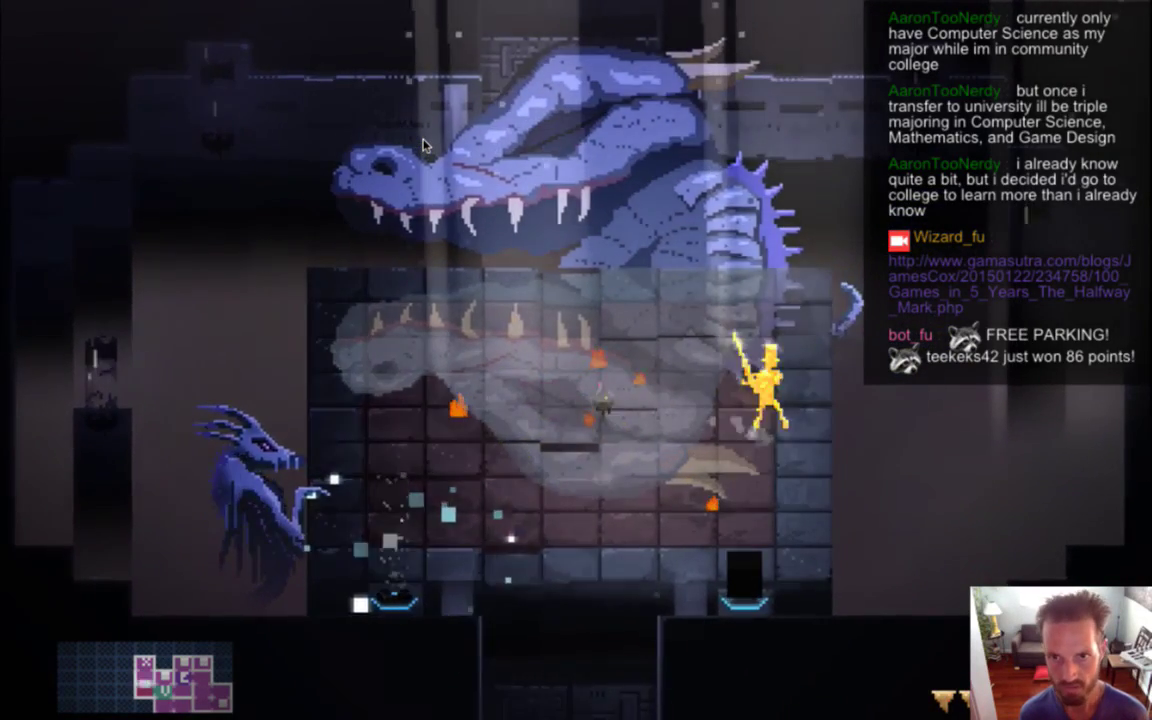
pyautogui.press('Left')
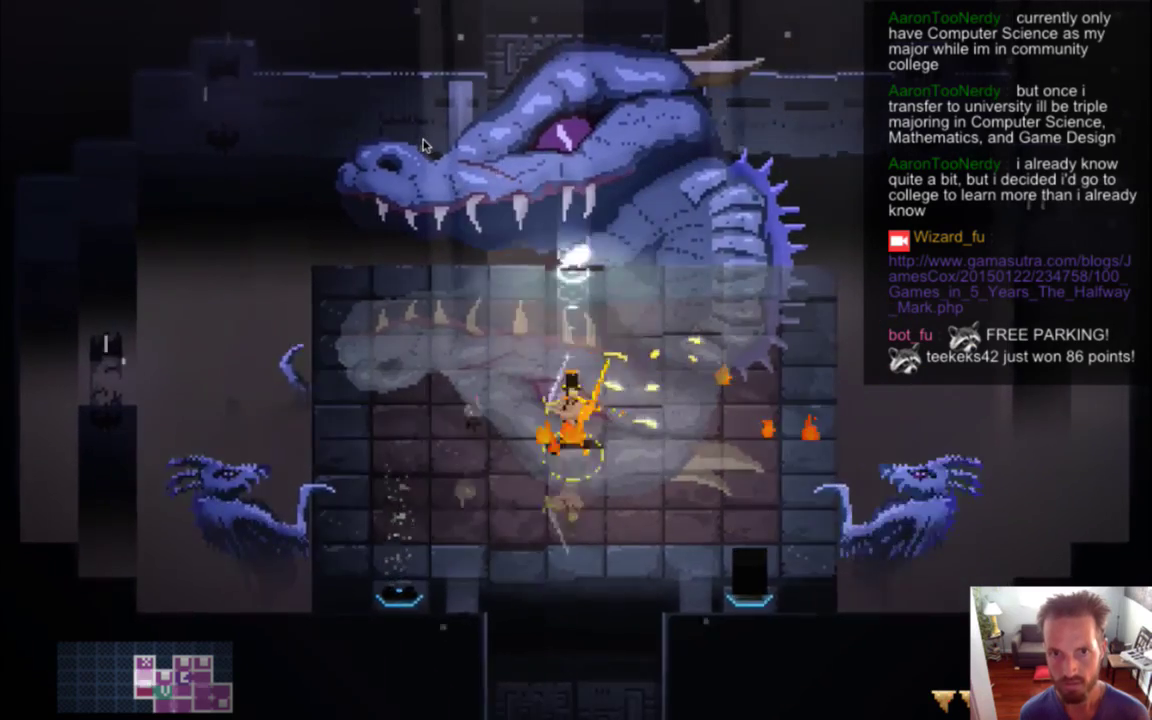
pyautogui.press('Left')
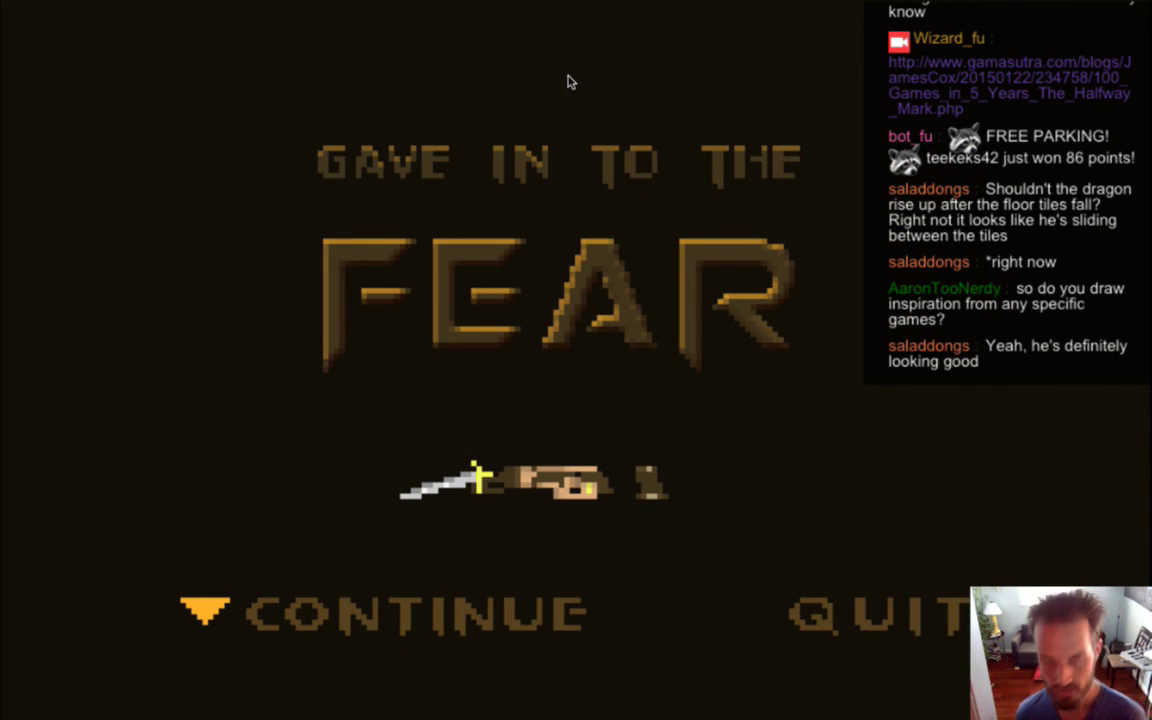
# Step: Continue from the game-over screen and fight the dragon again with WASD until it is defeated
pyautogui.press('Return')
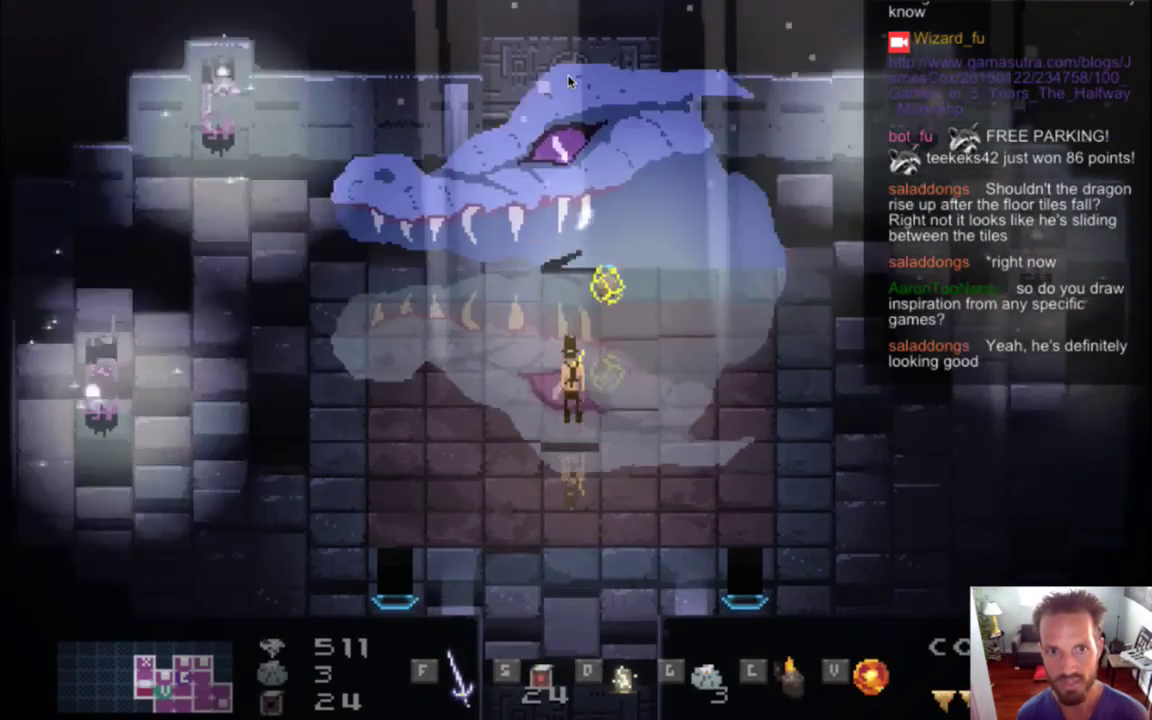
pyautogui.press('s')
pyautogui.press('d')
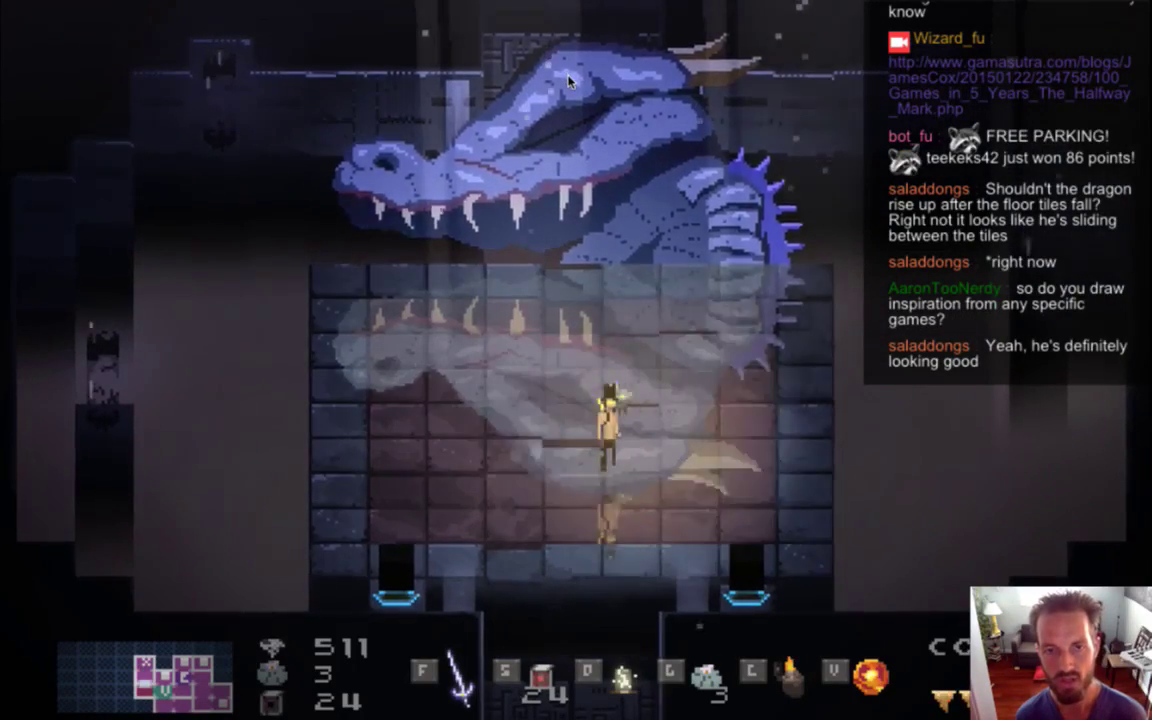
pyautogui.press('a')
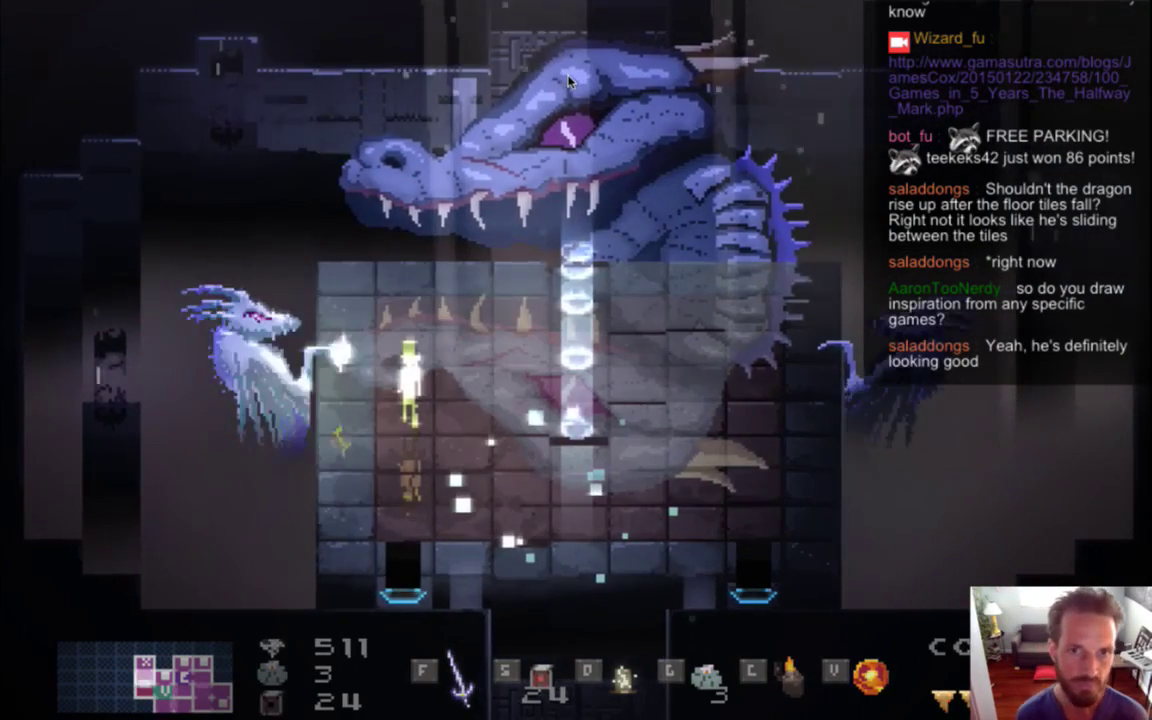
pyautogui.press('w')
pyautogui.press('d')
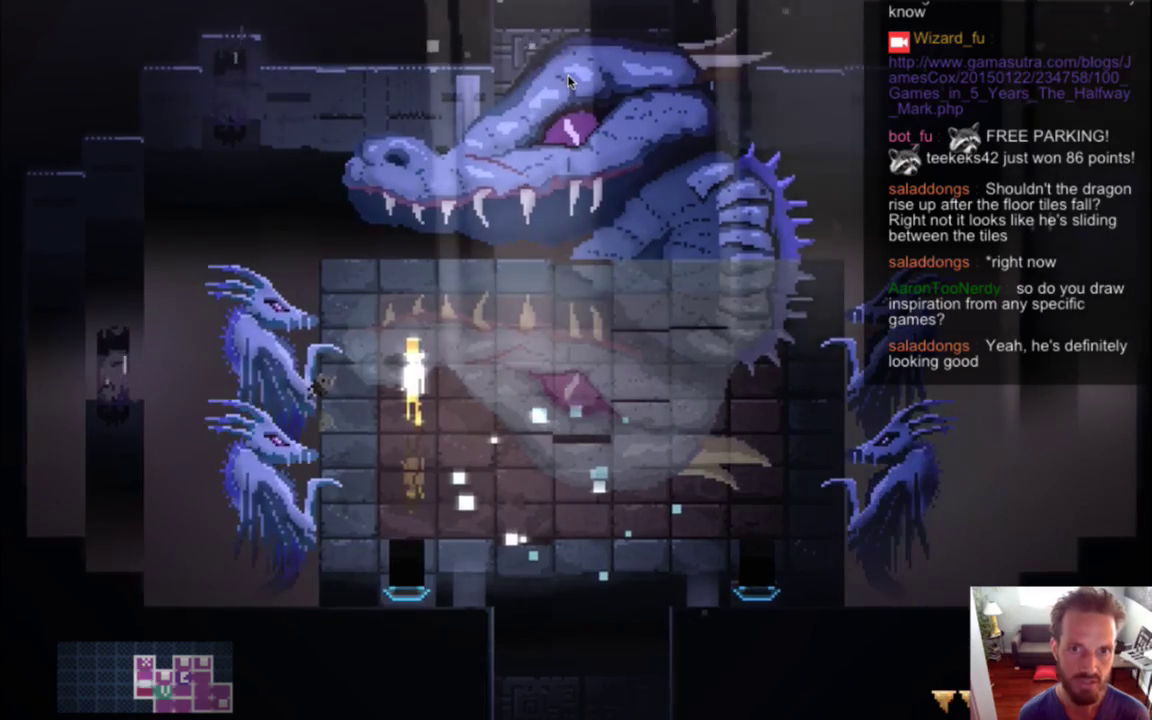
pyautogui.press('w')
pyautogui.press('w')
pyautogui.press('a')
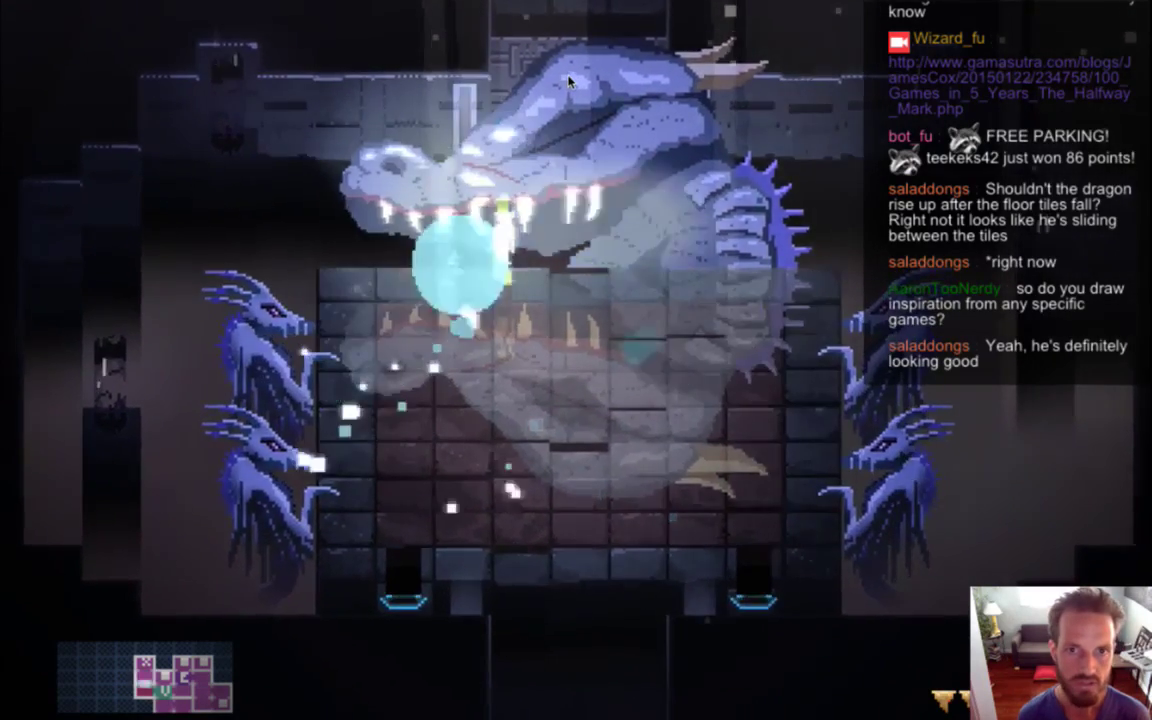
pyautogui.press('a')
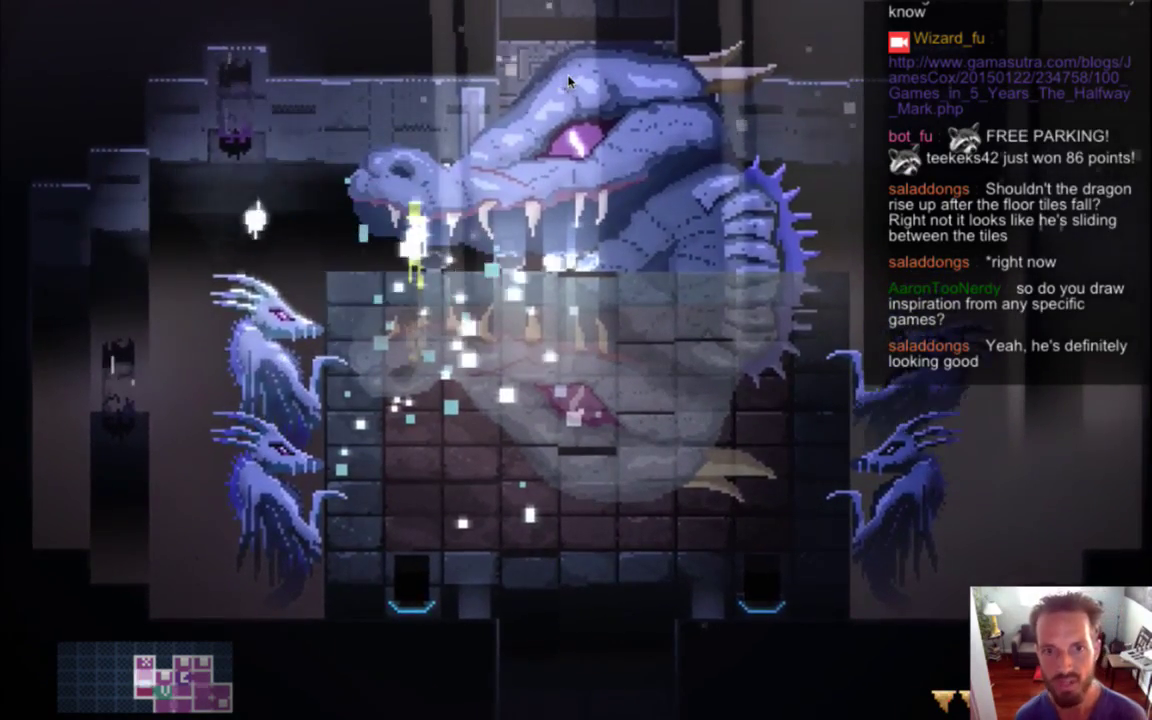
pyautogui.press('a')
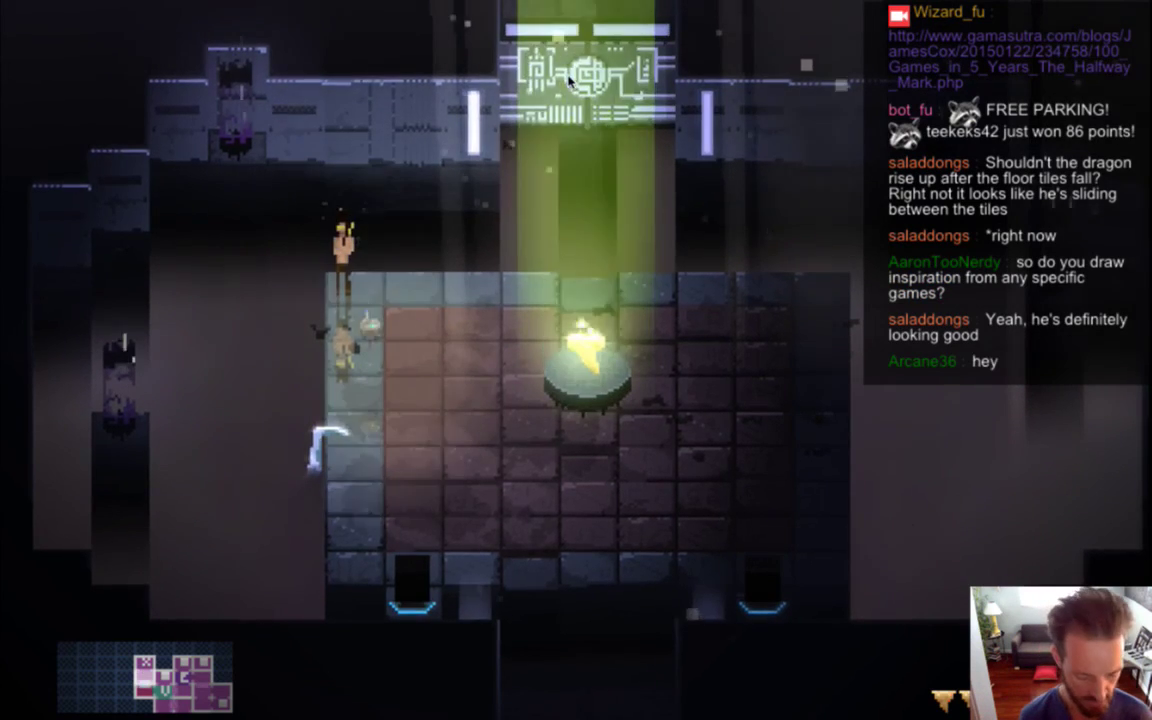
# Step: Walk around the cleared room and past the pedestal, then quit the game with Cmd+Q
pyautogui.press('d')
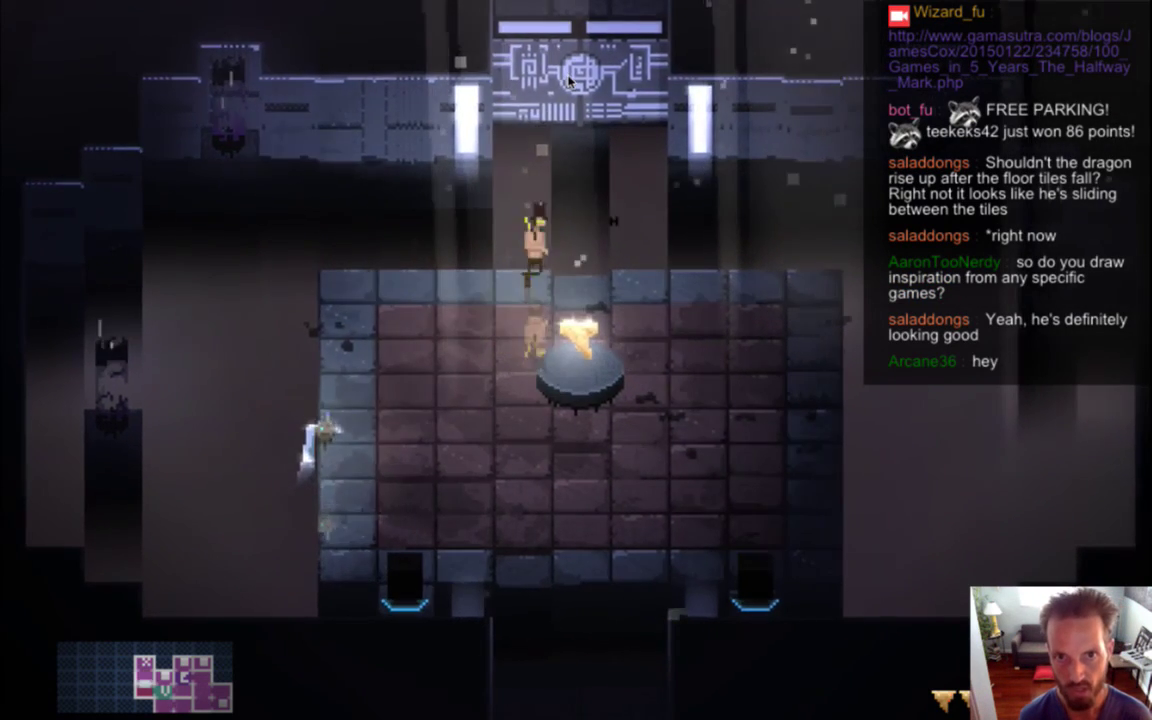
pyautogui.press('d')
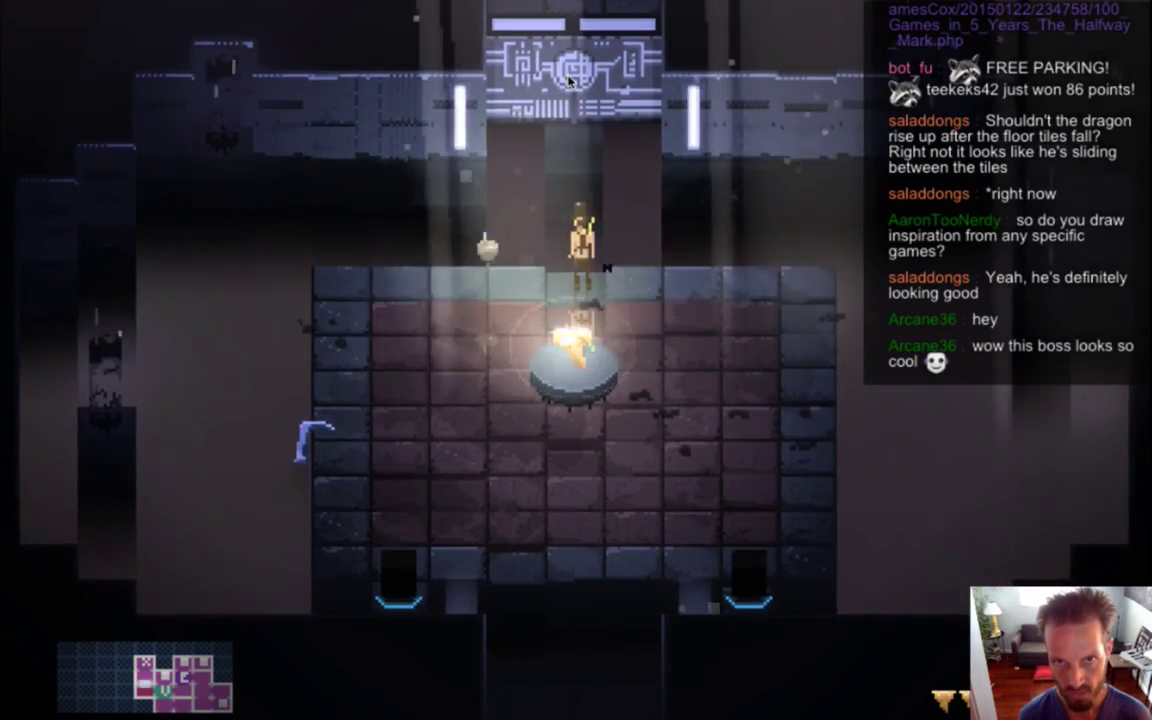
pyautogui.press('s')
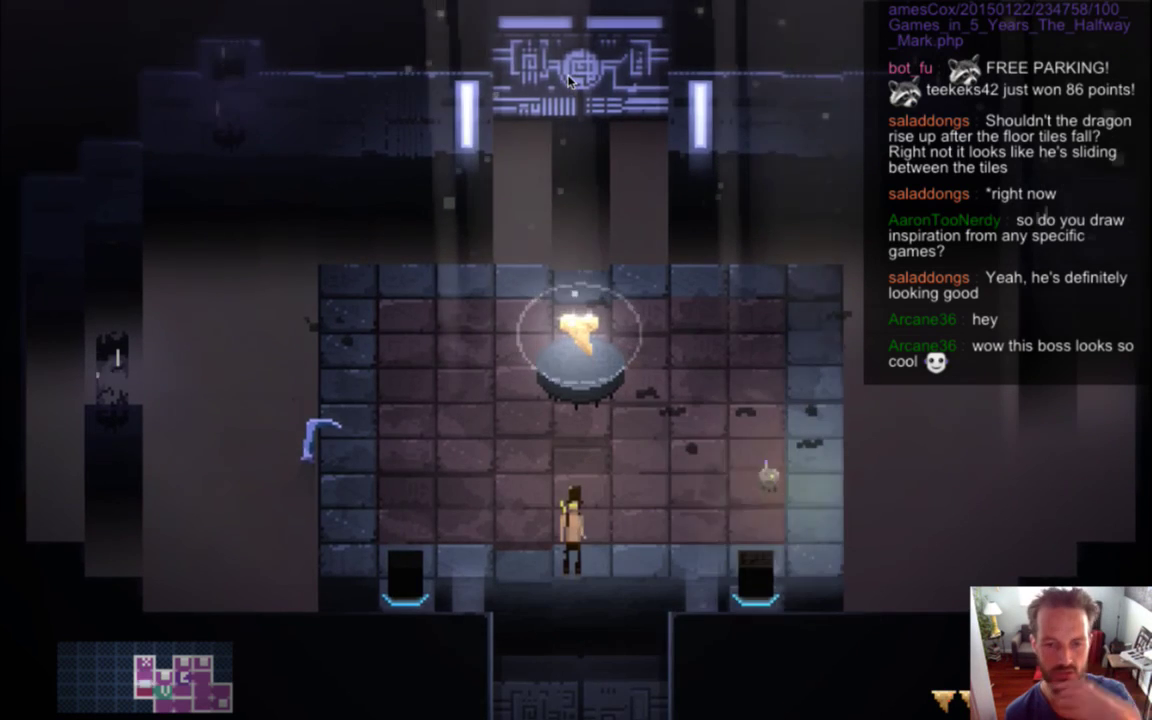
pyautogui.press('d')
pyautogui.press('a')
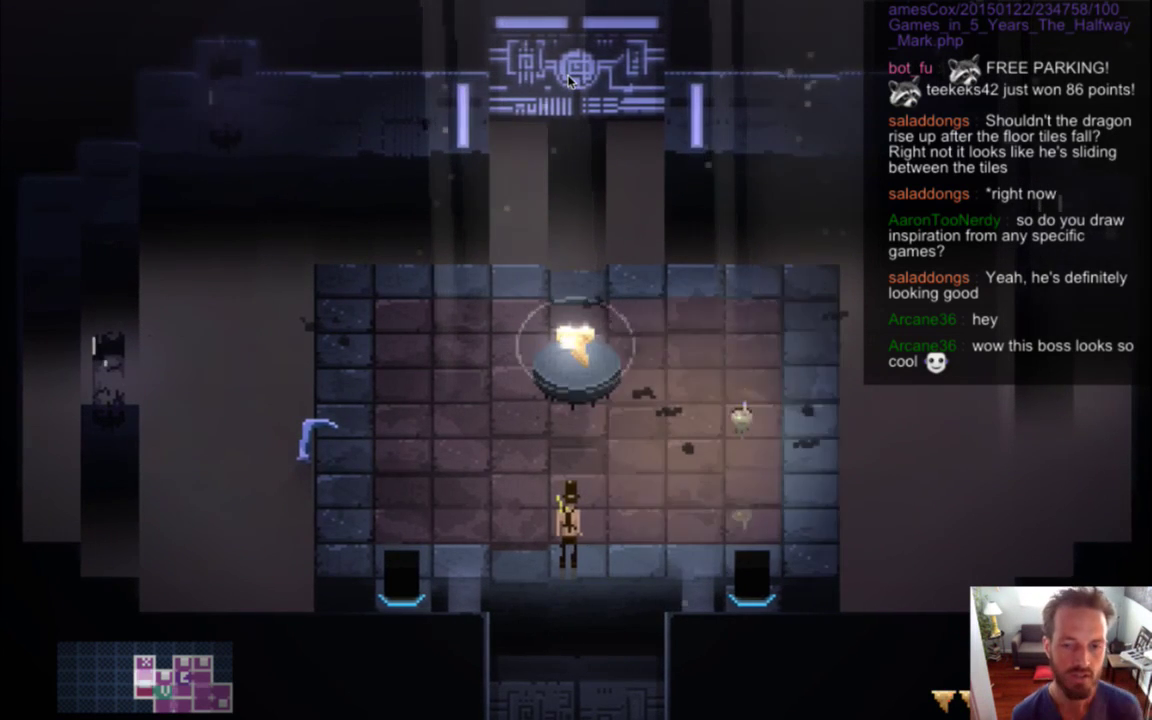
pyautogui.press('a')
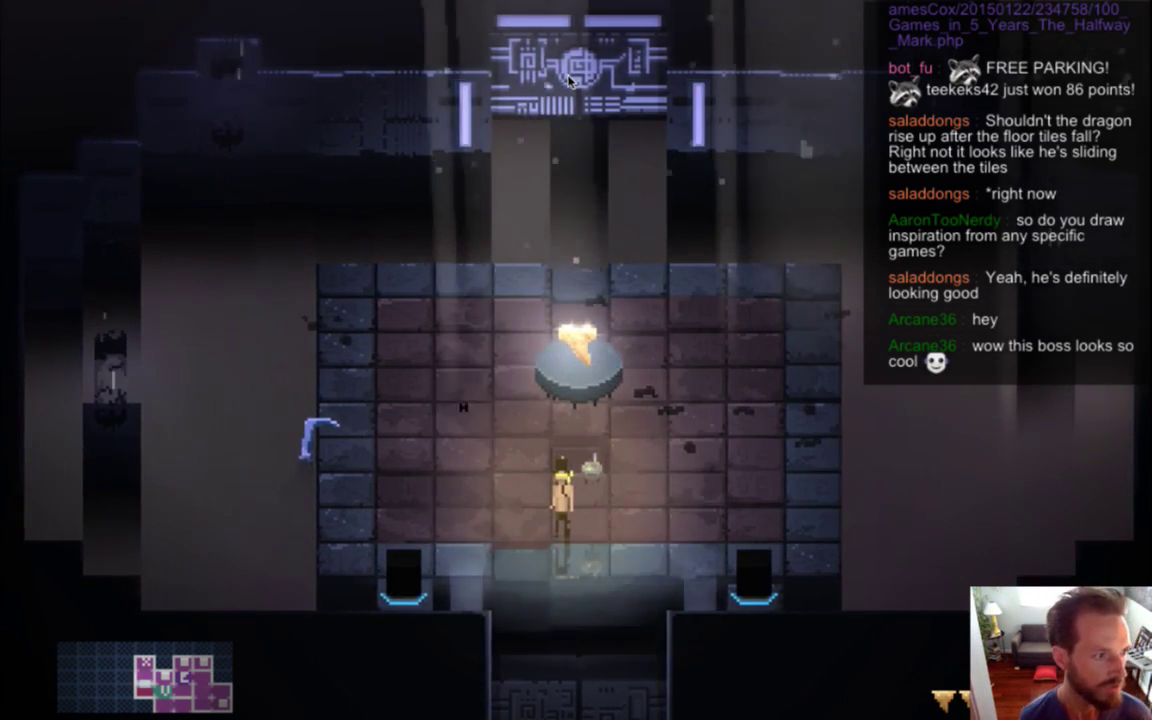
pyautogui.press('w')
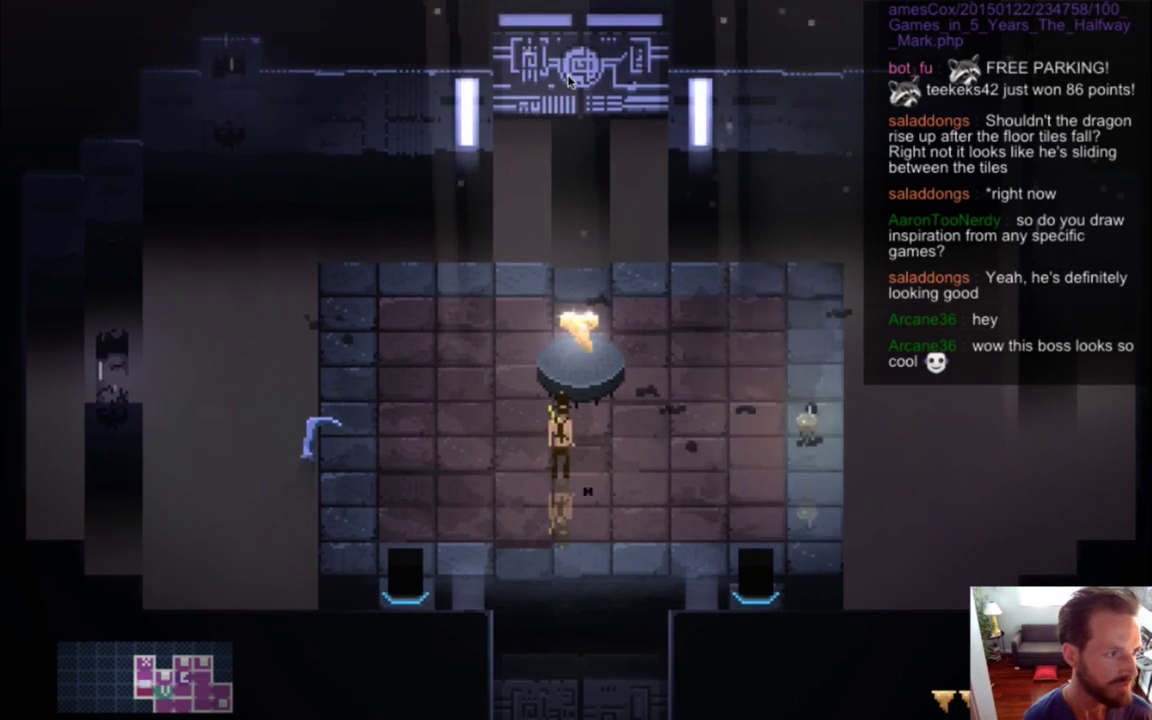
pyautogui.press('super+q')
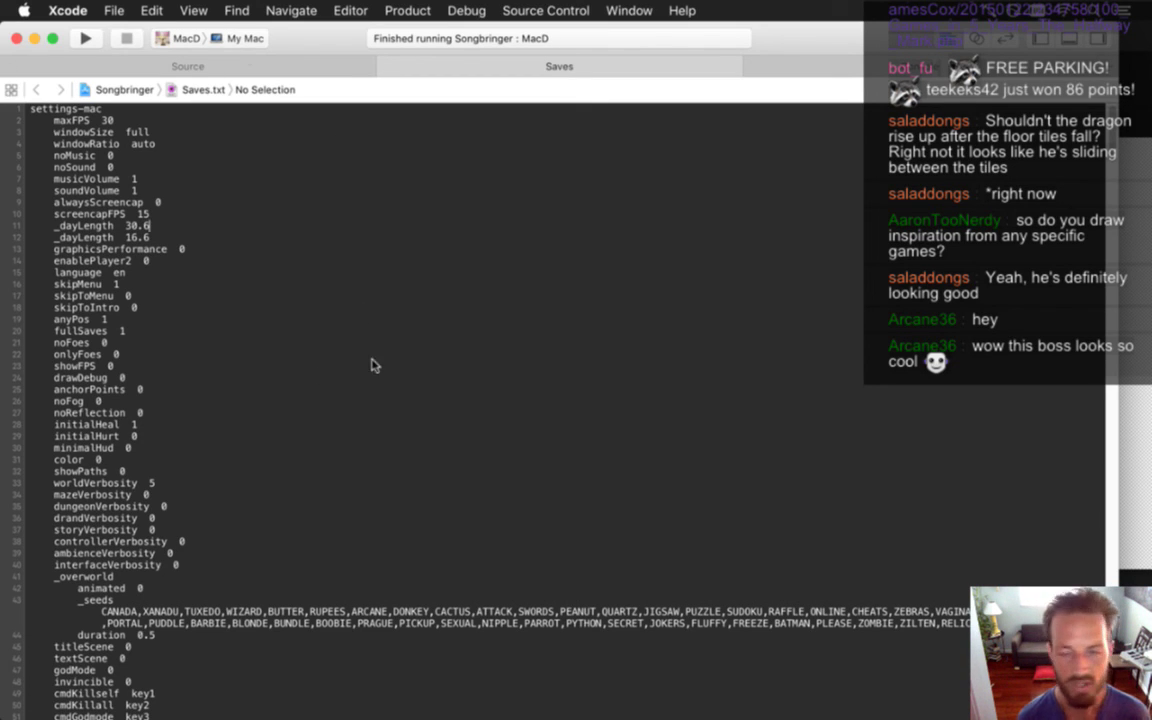
# Step: Use Show Desktop (F11) to clear the Xcode windows off the Songbringer wallpaper
pyautogui.moveTo(1150, 408)
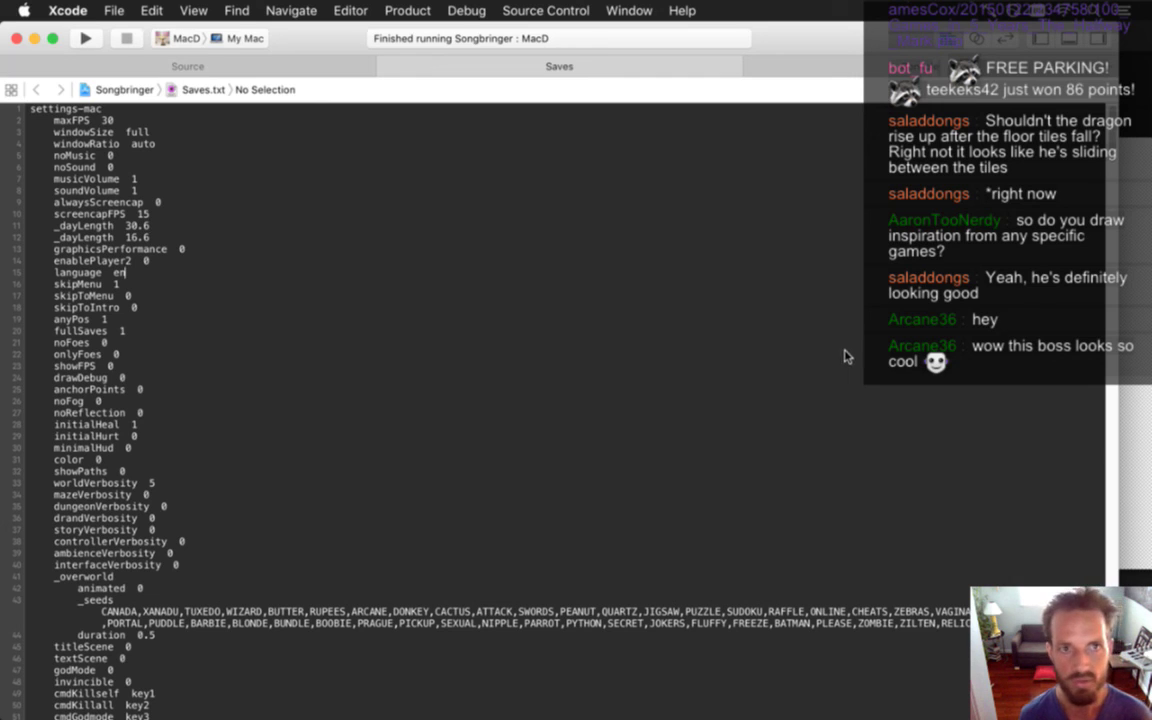
pyautogui.press('F11')
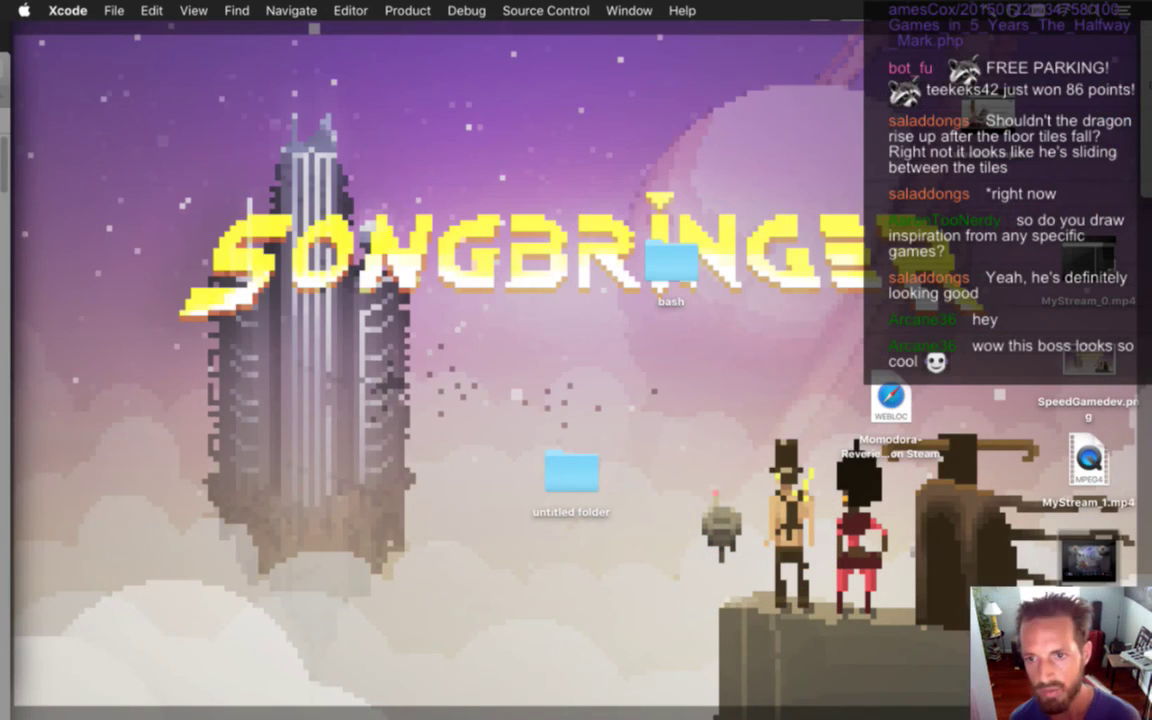
# Step: Click the empty desktop to bring Finder to the front, then reveal the Dock at the right edge
pyautogui.click(929, 579)
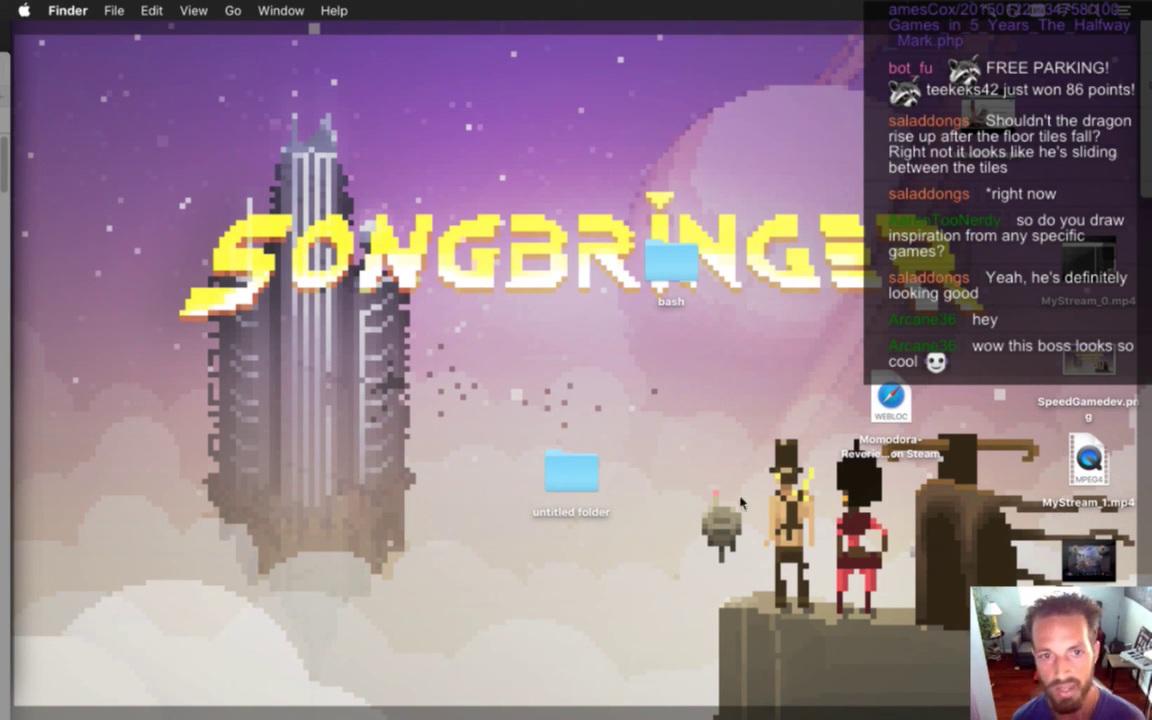
pyautogui.moveTo(1148, 510)
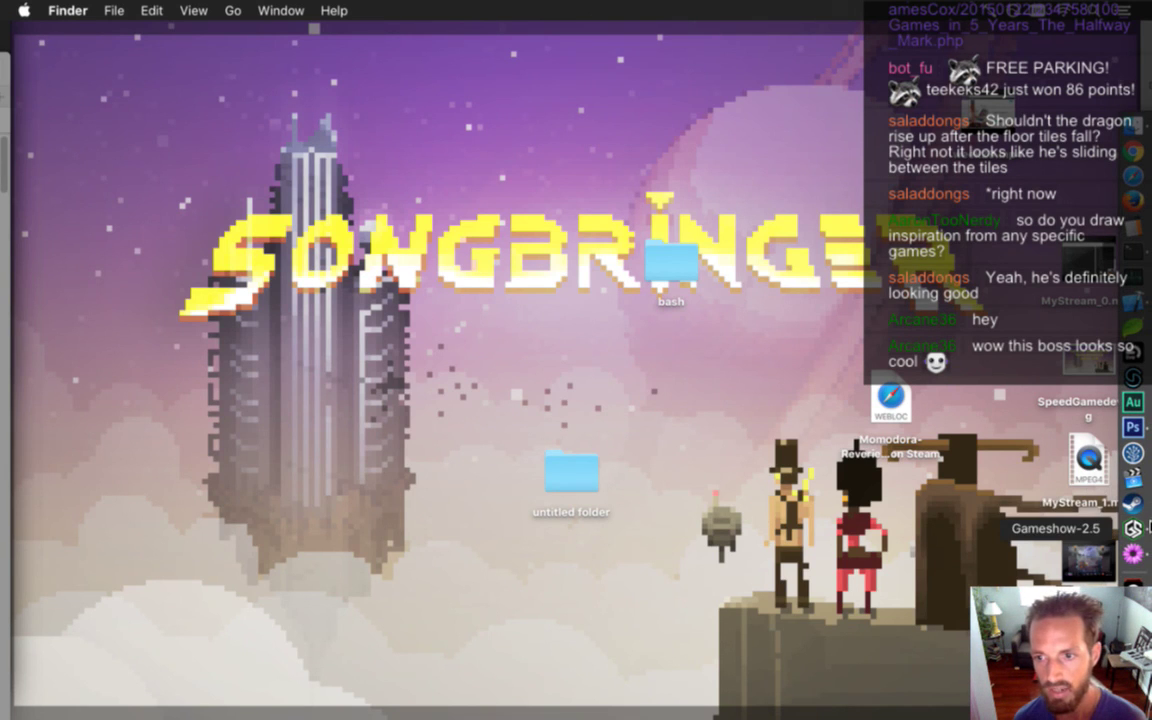